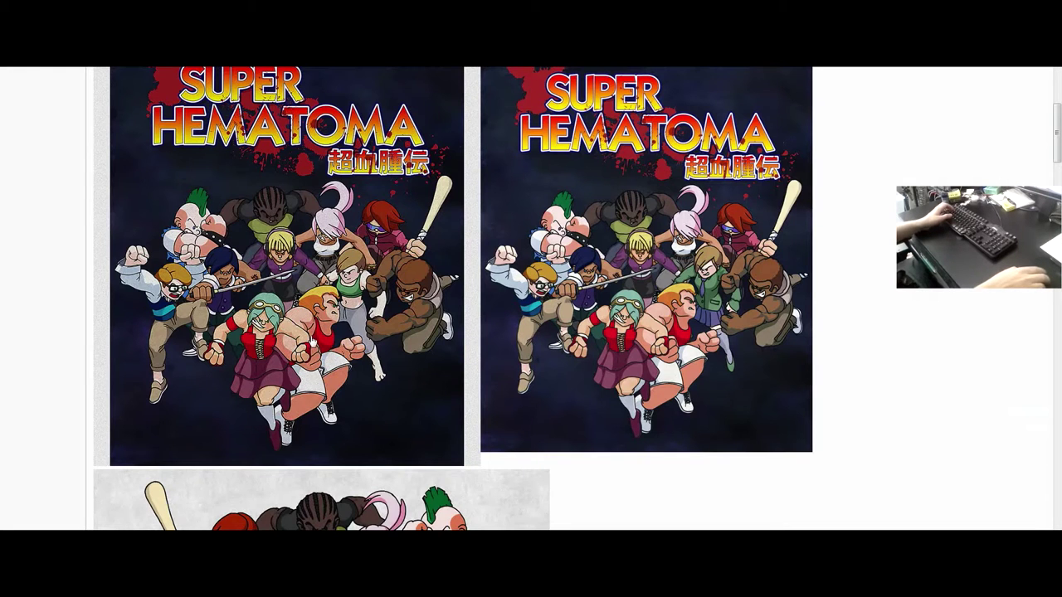
Select Background copy with Layer 1, show the sketch, and nudge both layers about 8 px down.
scroll(563, 222, up, 2)
scroll(563, 222, down, 8)
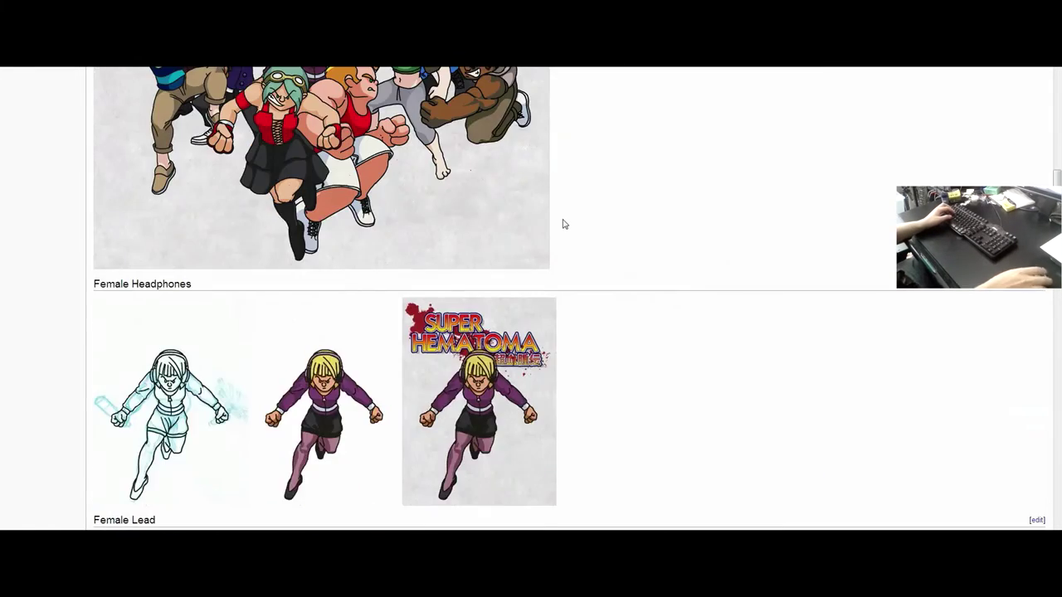
scroll(556, 224, down, 20)
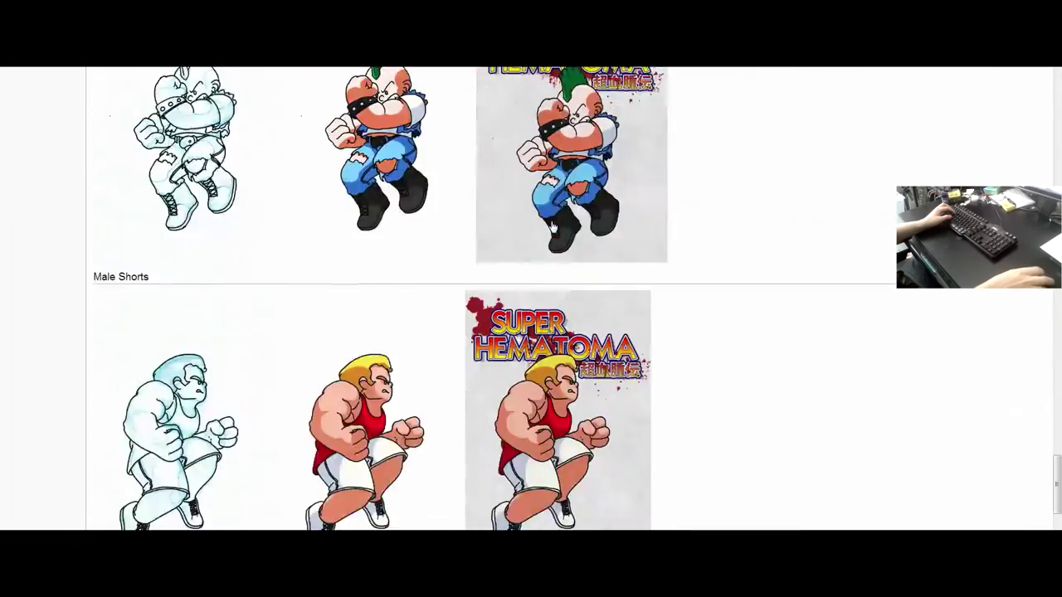
scroll(733, 280, down, 4)
scroll(1061, 404, up, 1)
drag(1058, 496, 1029, 116)
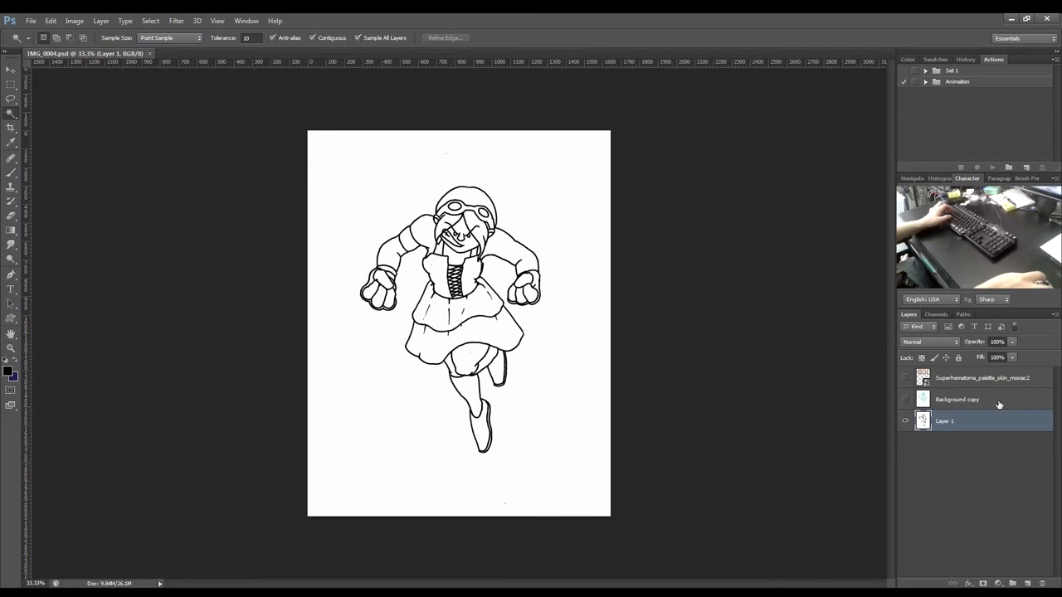
shift+click(921, 402)
click(906, 400)
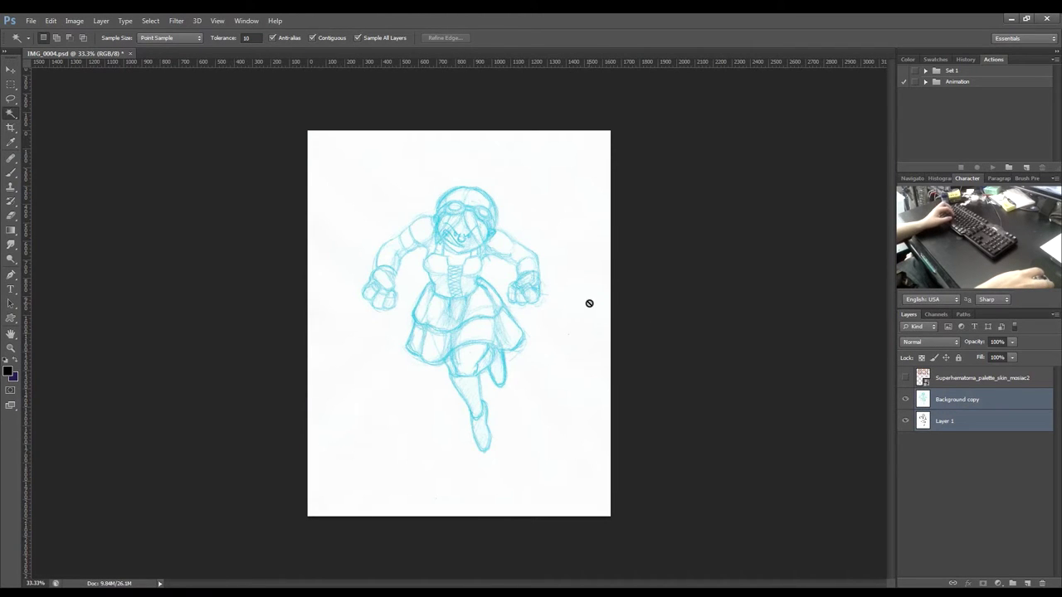
key(v)
drag(535, 268, 536, 274)
Compare the sketch and ink layers by toggling visibility, then drag Layer 1 above the sketch.
click(905, 403)
click(958, 476)
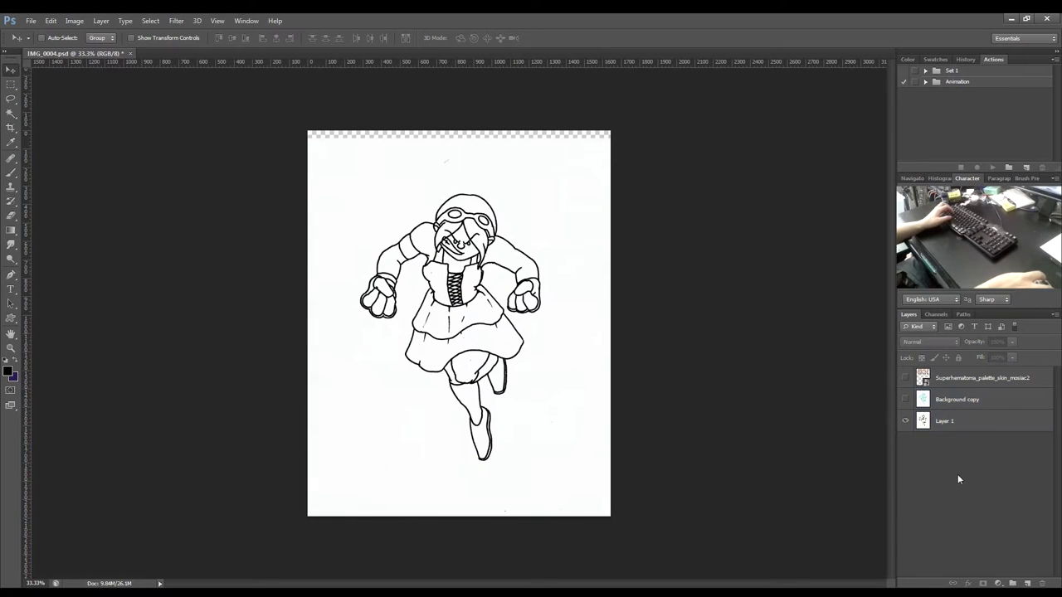
click(11, 83)
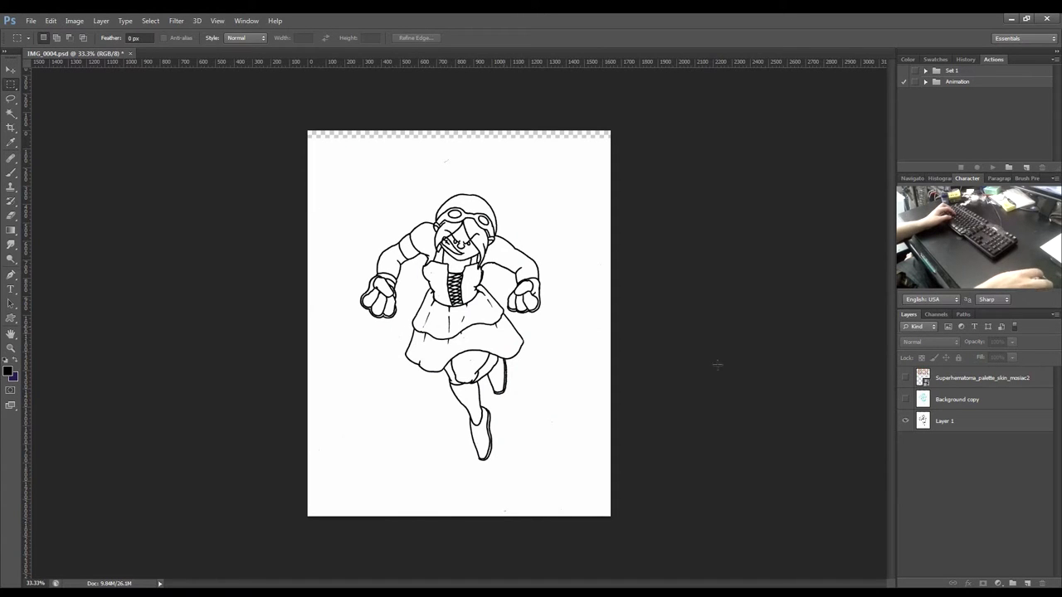
click(906, 421)
click(906, 402)
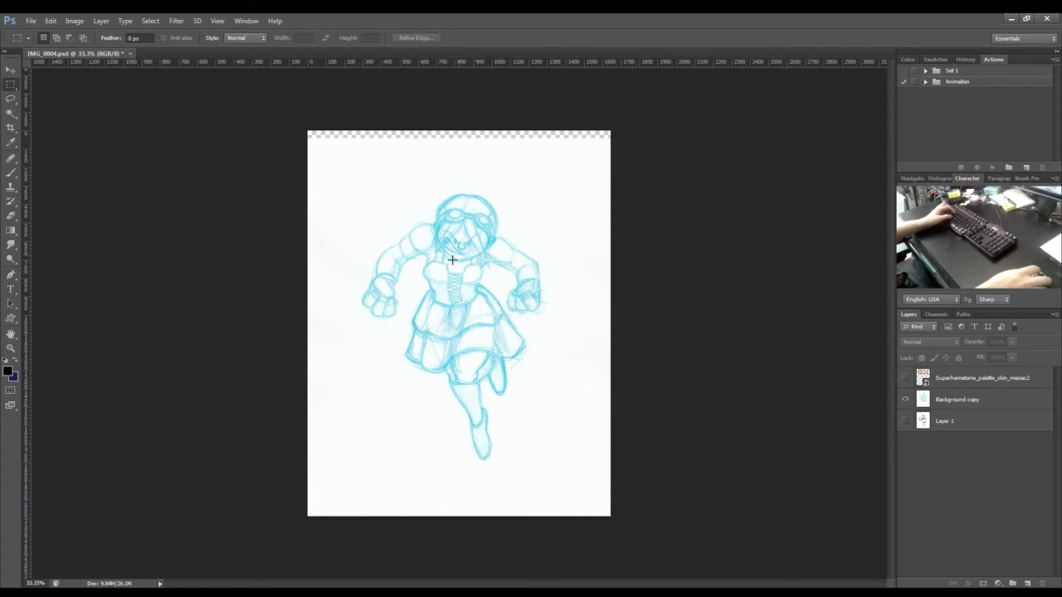
click(906, 401)
click(906, 421)
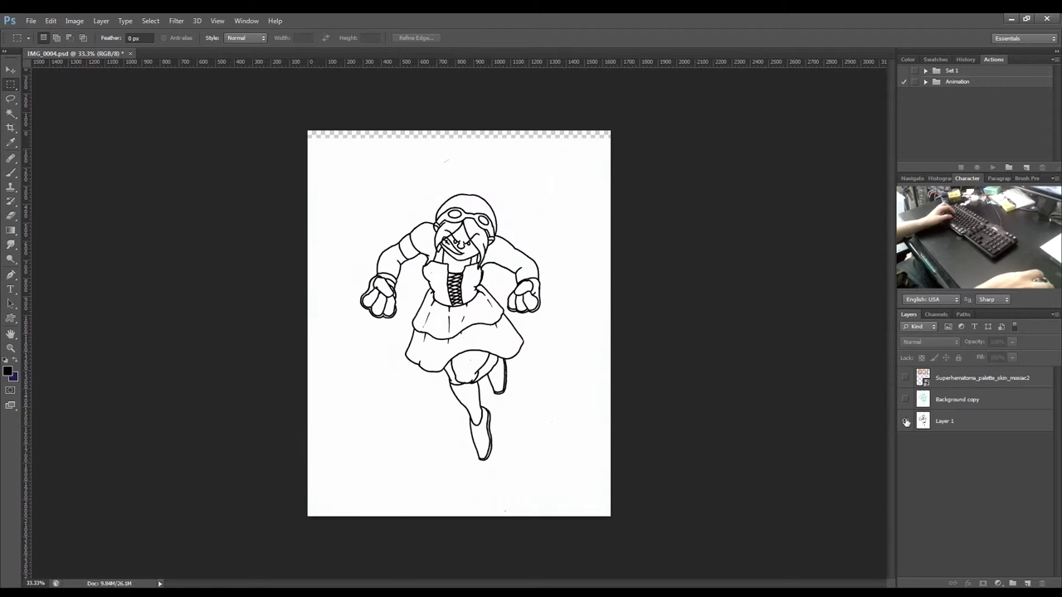
click(905, 401)
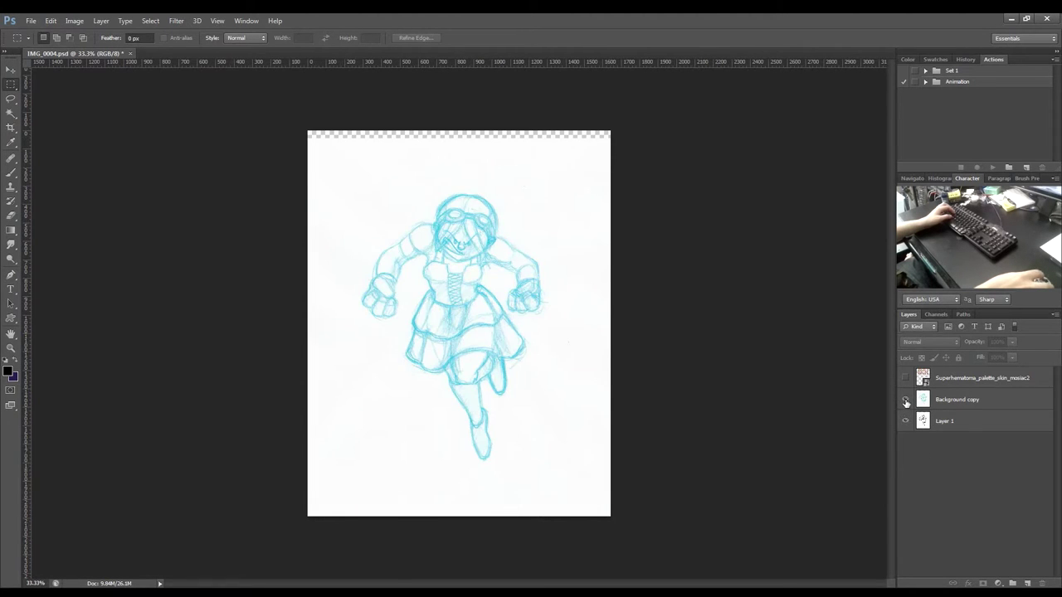
drag(990, 423, 989, 396)
Set Layer 1 to Multiply, compare it against the sketch, then hide Background copy.
click(923, 343)
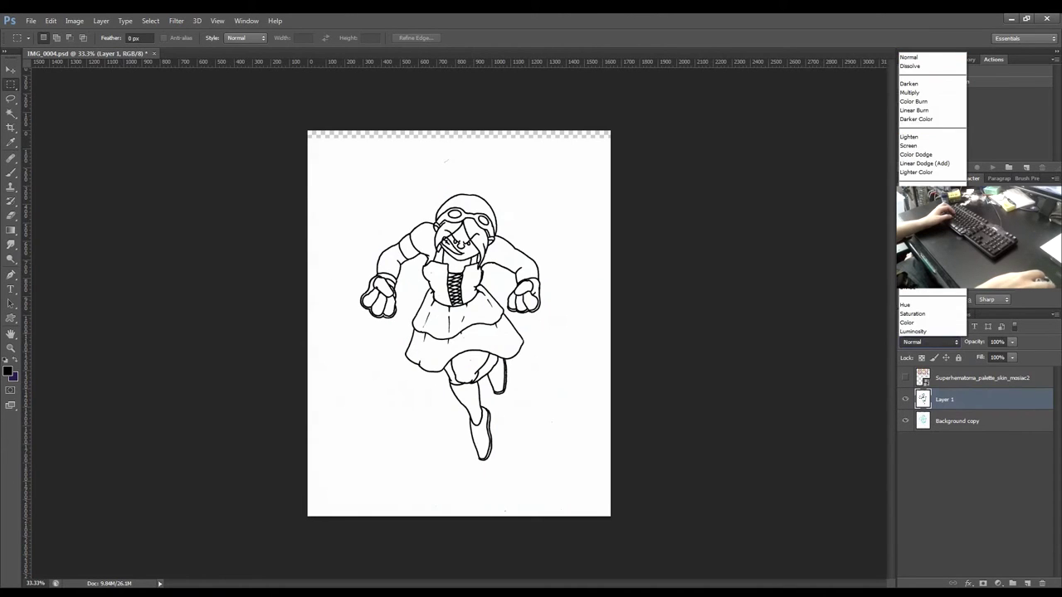
click(931, 94)
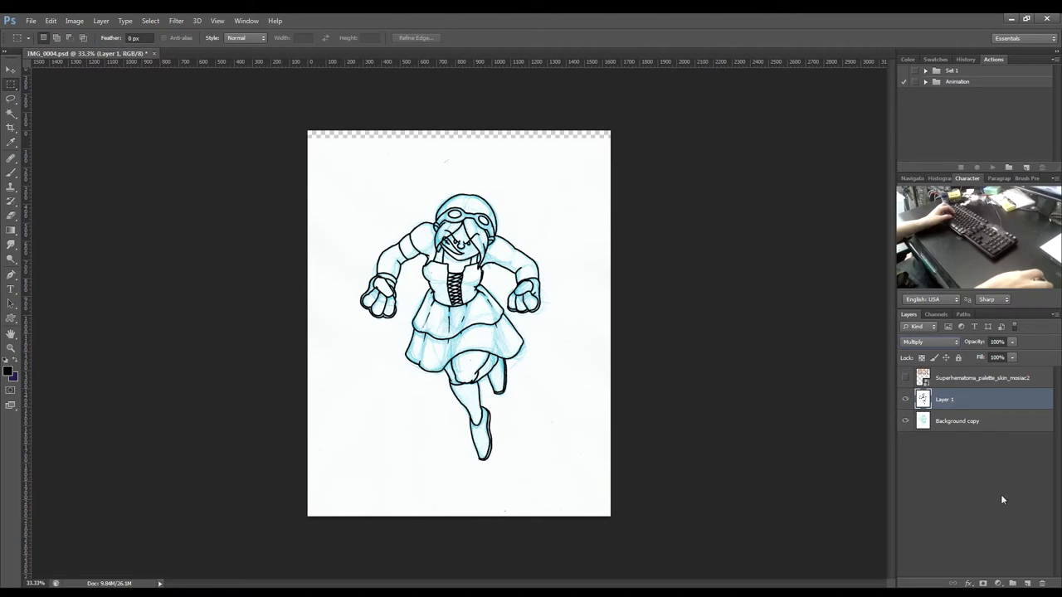
click(906, 401)
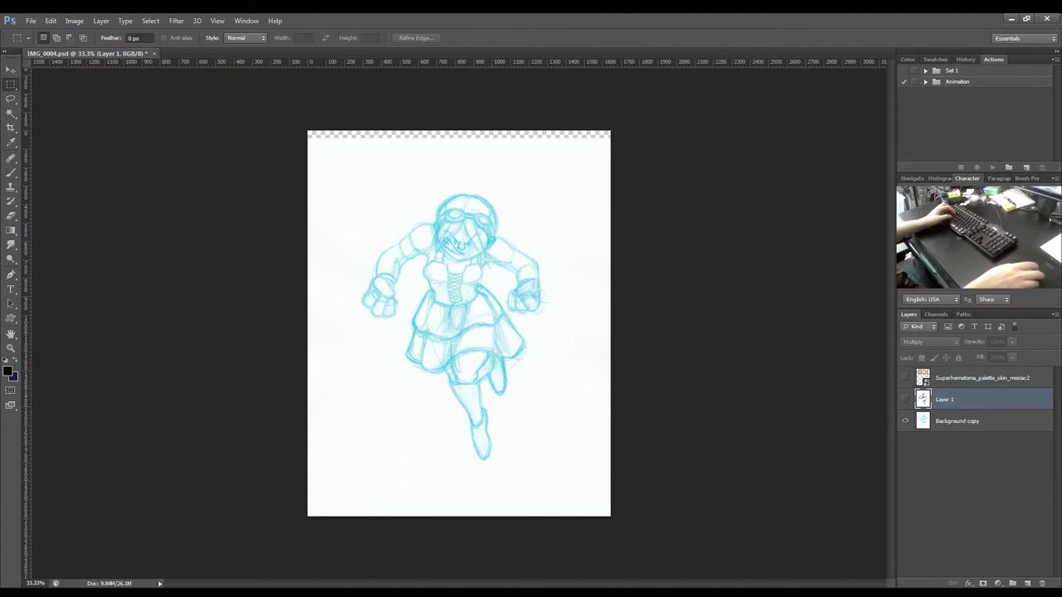
click(905, 400)
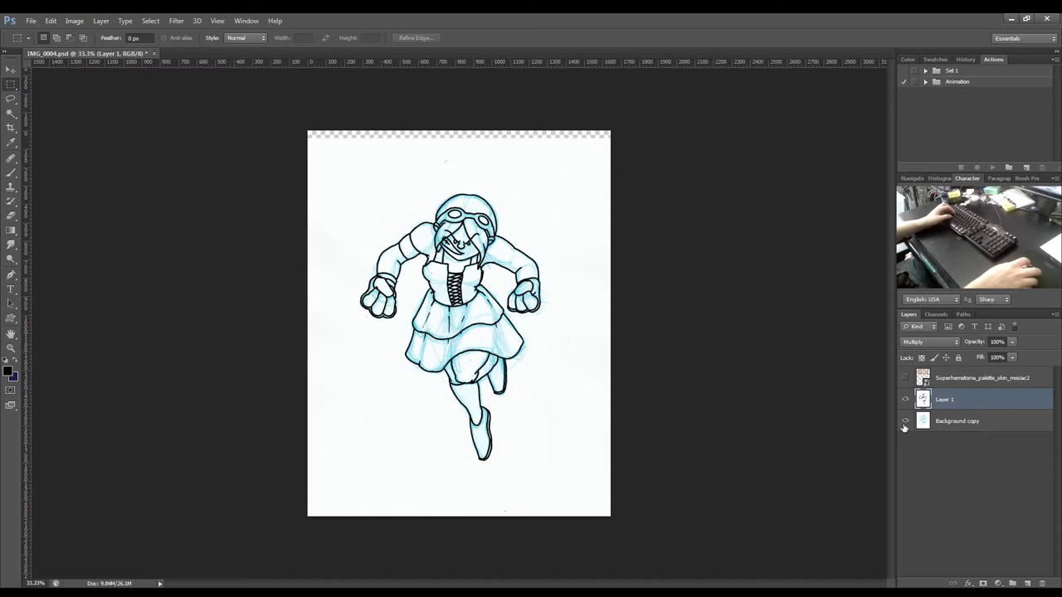
click(905, 420)
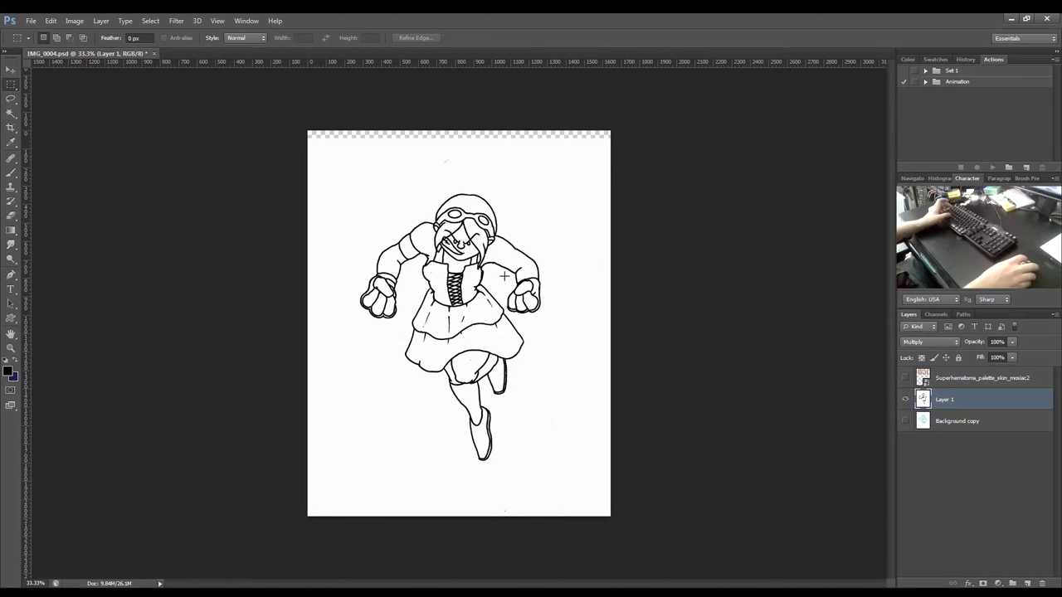
key(w)
key(alt+w)
Magic-wand the white paper, extend with Select > Similar, then switch the selection to the ink strokes.
click(400, 16)
click(341, 202)
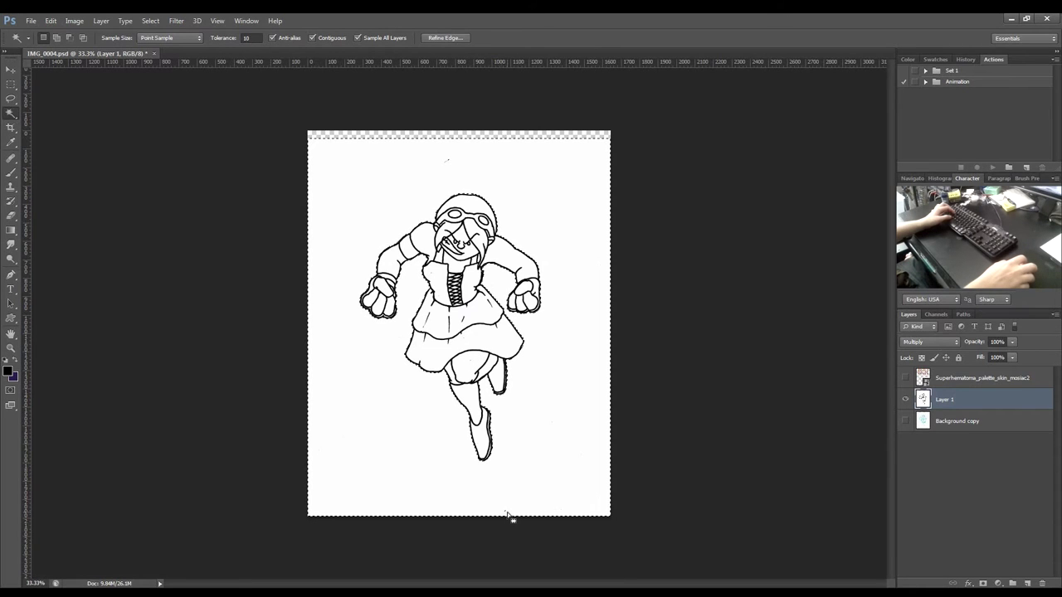
click(149, 20)
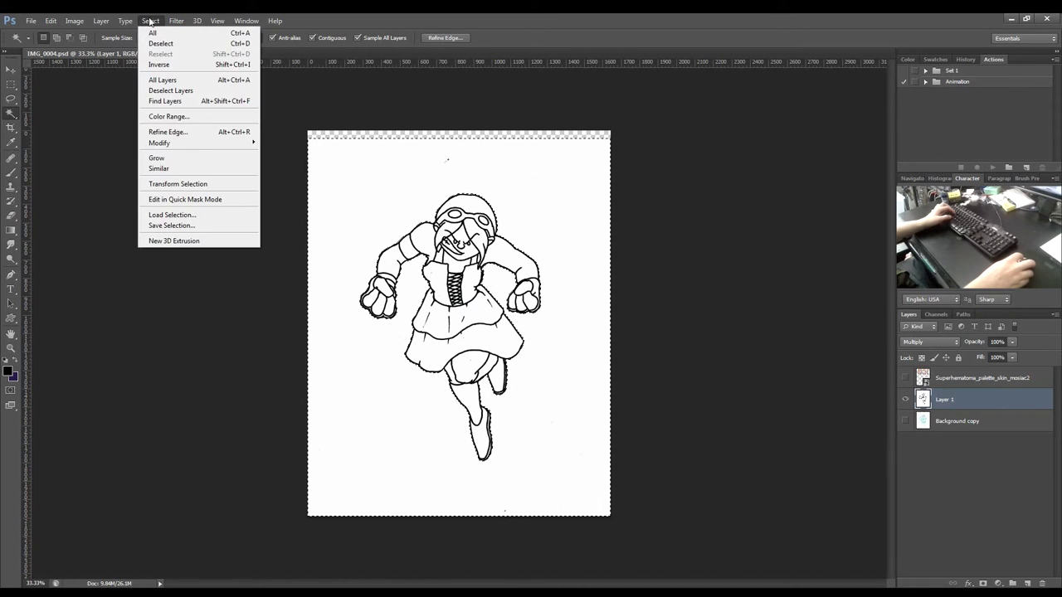
click(166, 170)
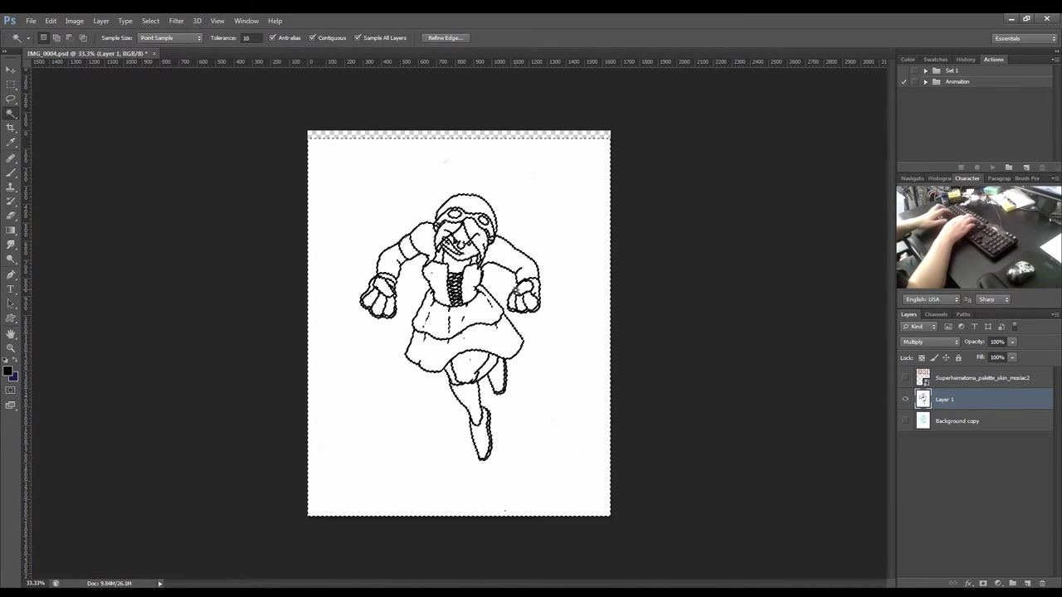
click(484, 188)
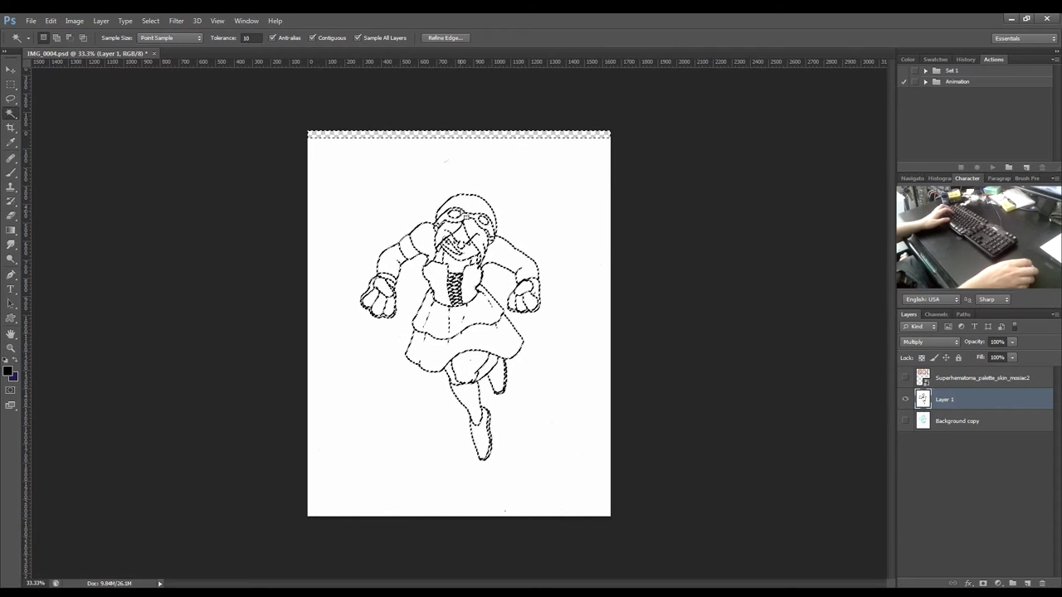
click(1027, 584)
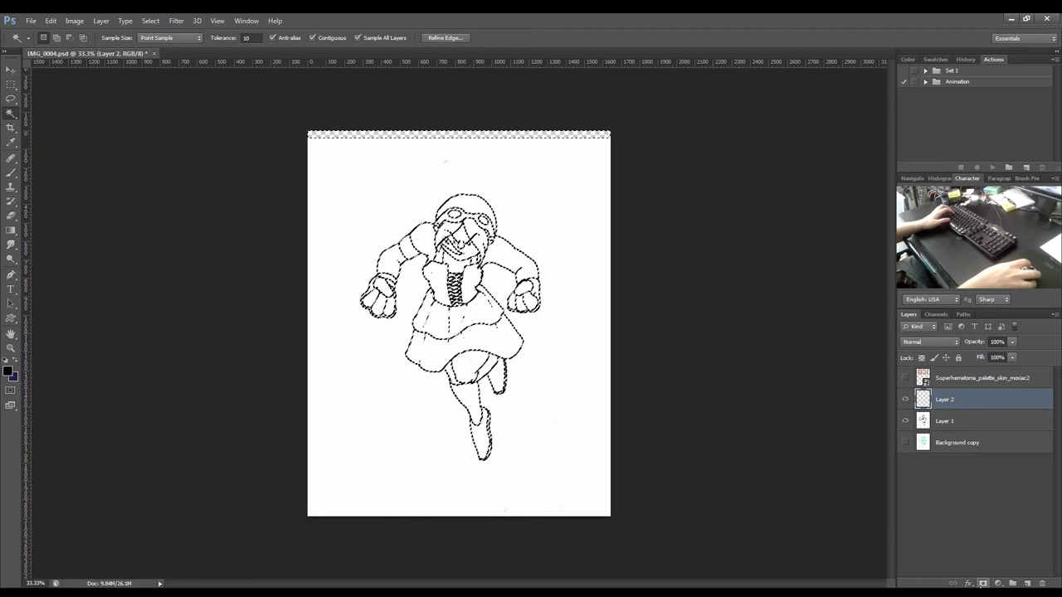
Add a layer mask from the line selection to Layer 2 and hide Layer 1.
click(983, 583)
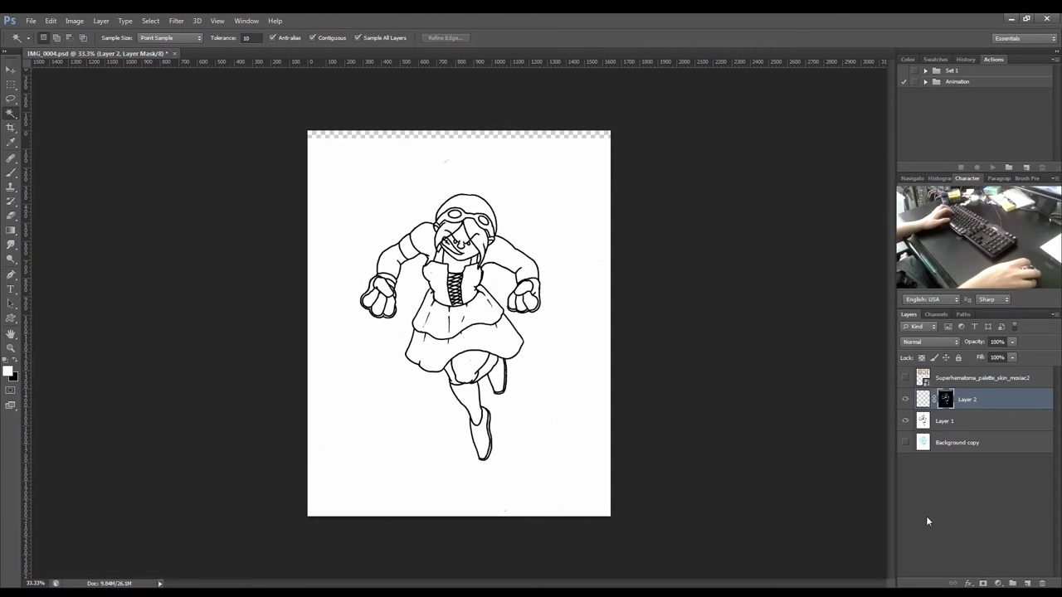
click(906, 421)
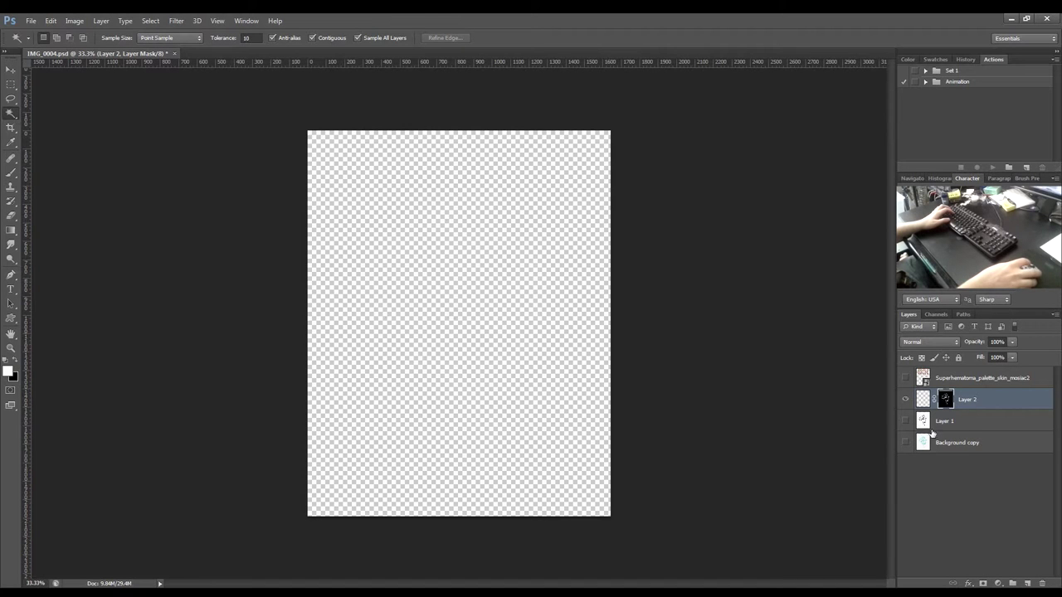
click(923, 400)
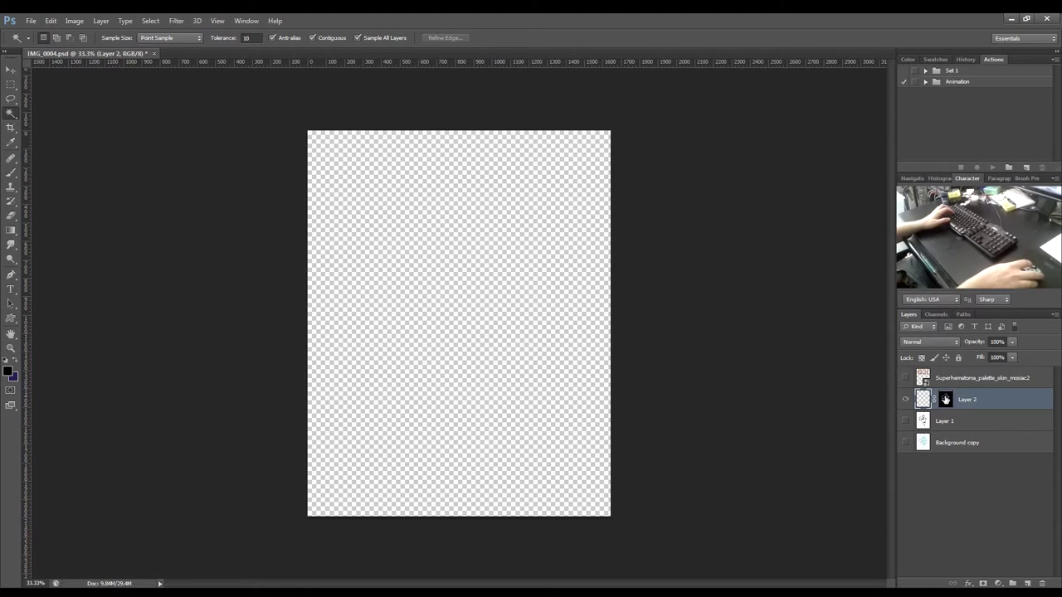
click(945, 399)
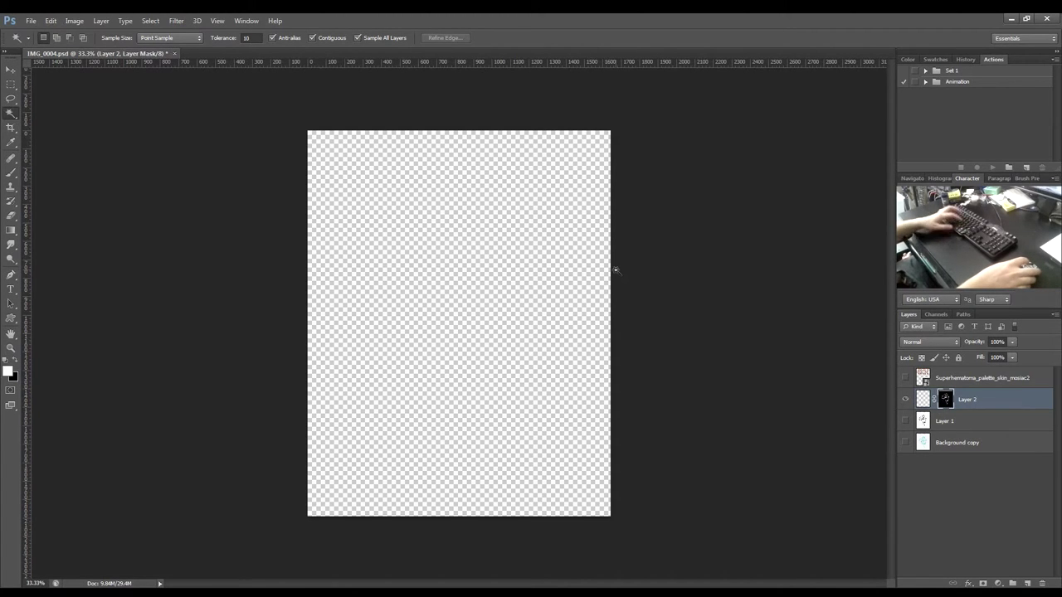
Marquee the transparent top strip, then show Layer 2, target its pixels and deselect.
key(m)
drag(631, 124, 308, 173)
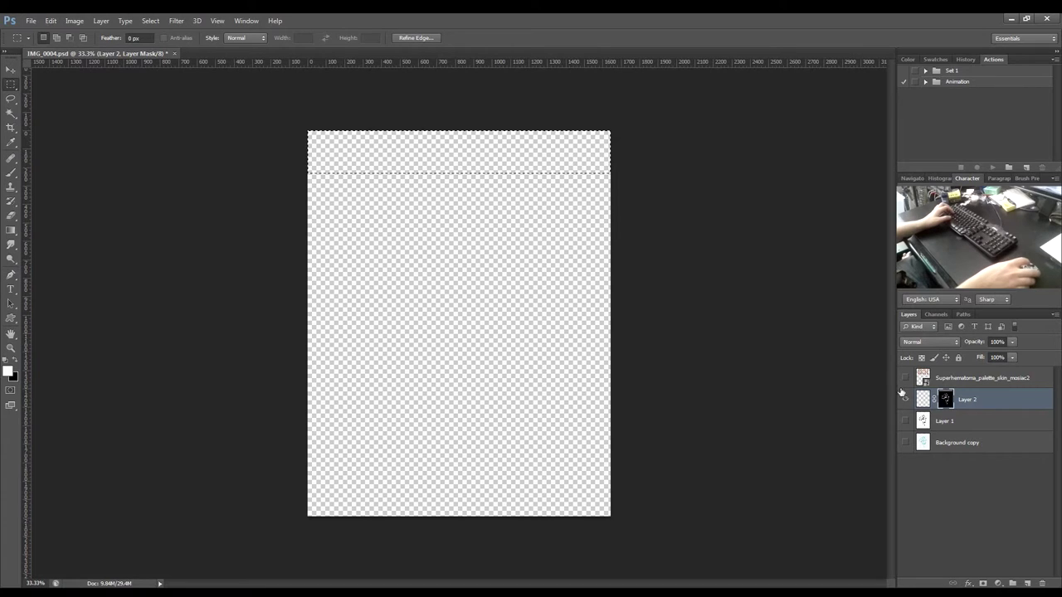
click(905, 420)
click(905, 421)
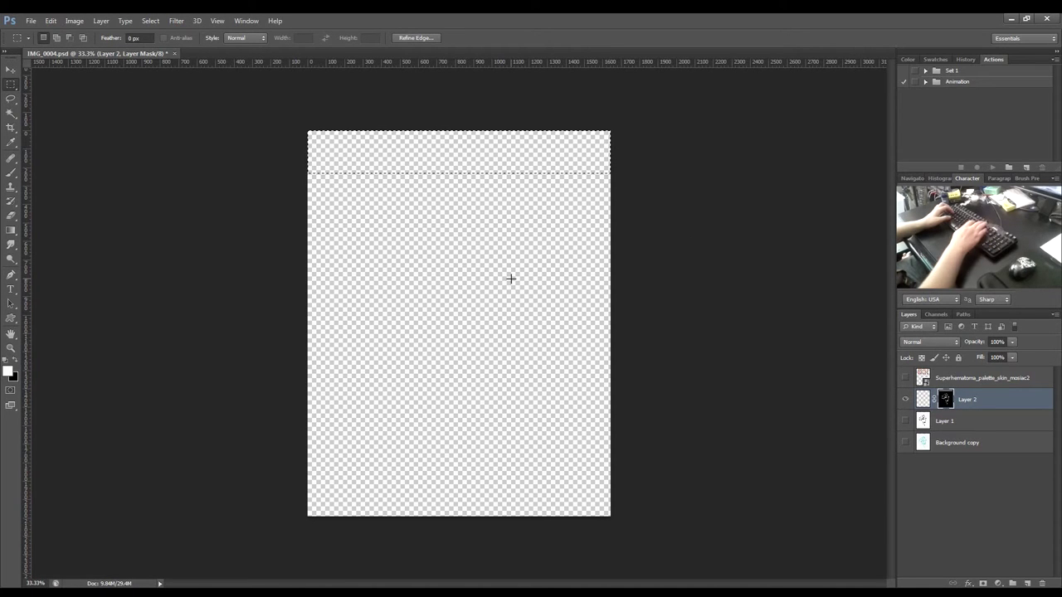
click(905, 400)
click(922, 399)
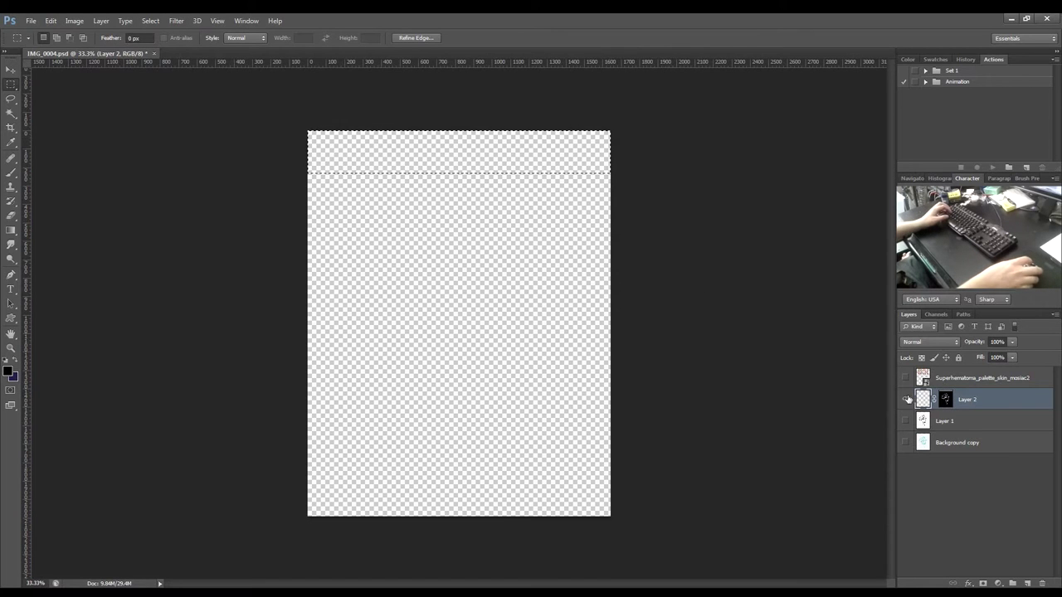
click(489, 285)
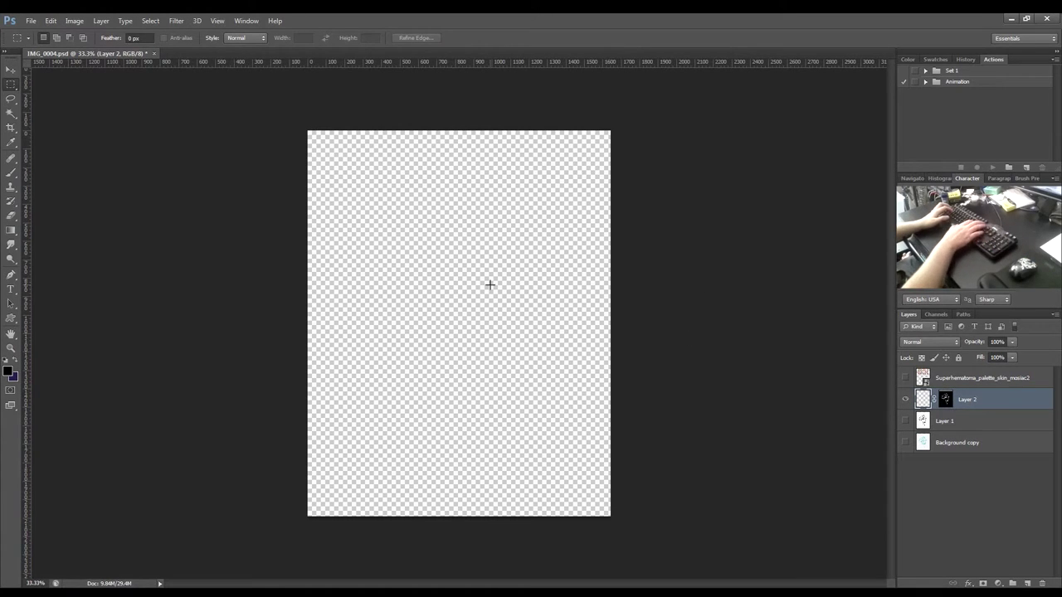
Fill Layer 2 with black so its mask reveals the ink lines, and zoom in.
key(alt+BackSpace)
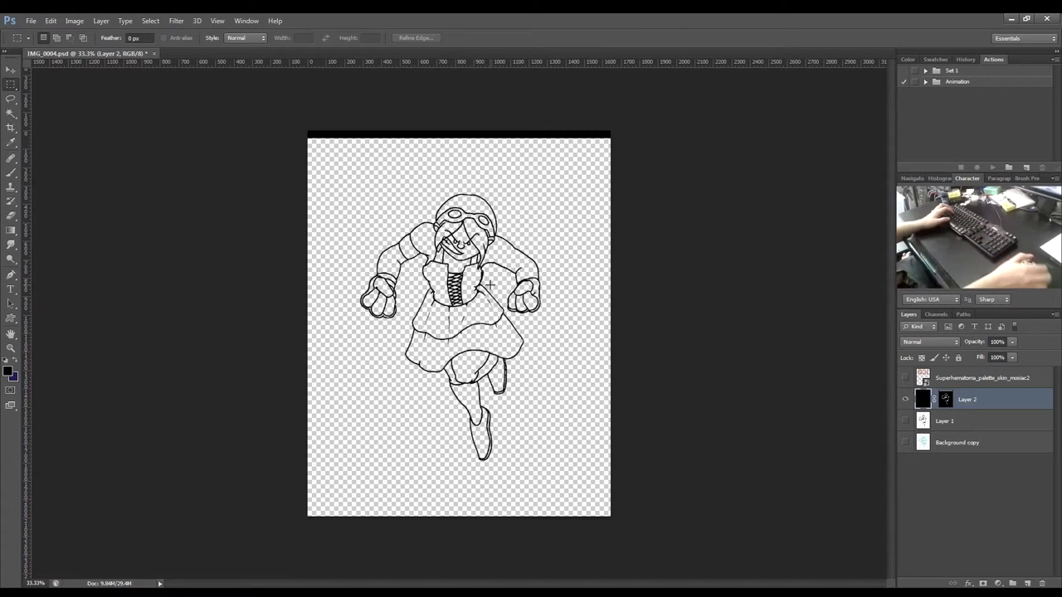
key(ctrl+plus)
scroll(496, 292, up, 6)
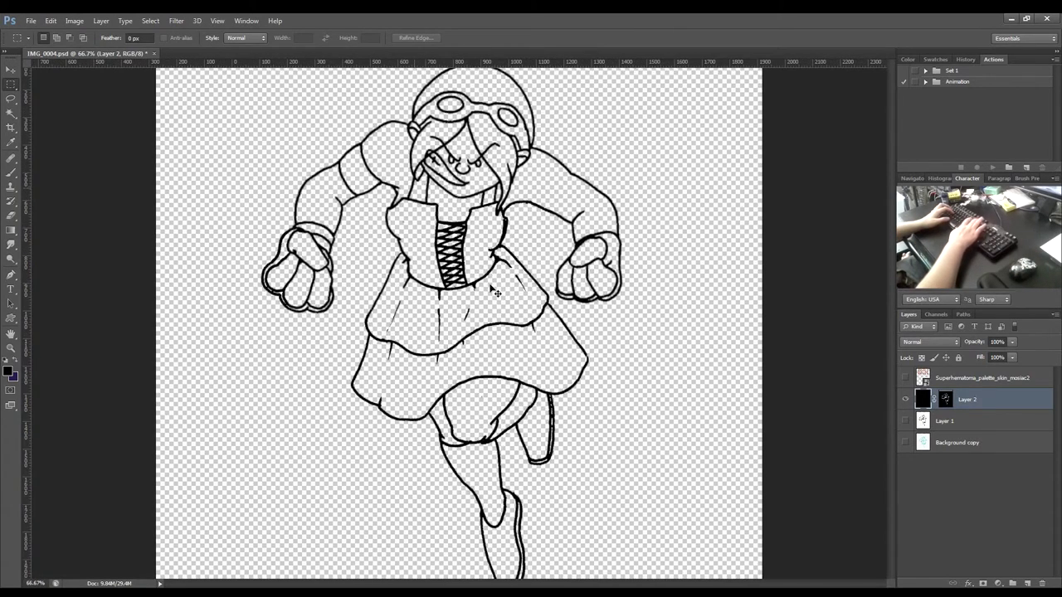
scroll(490, 286, up, 3)
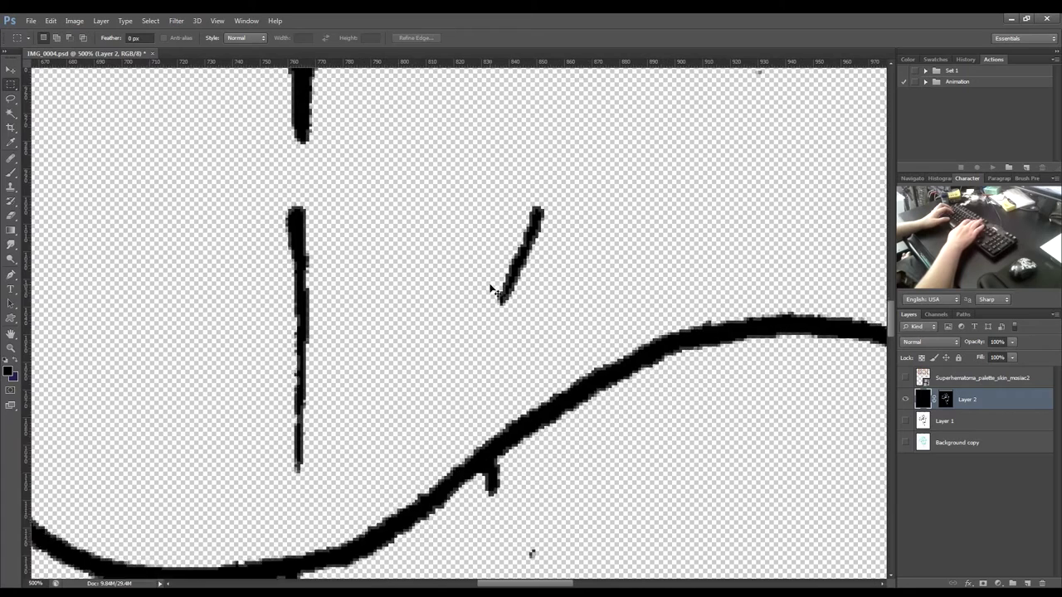
scroll(491, 286, up, 1)
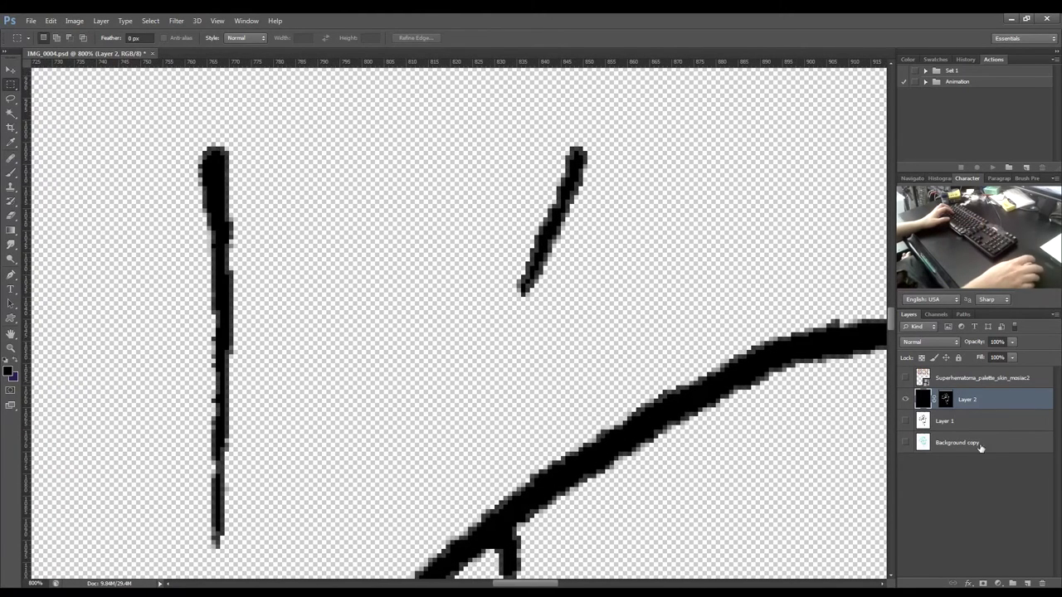
Compare Layer 2's lines with Layer 1's scan along the strokes, leaving only Layer 2 visible.
click(905, 400)
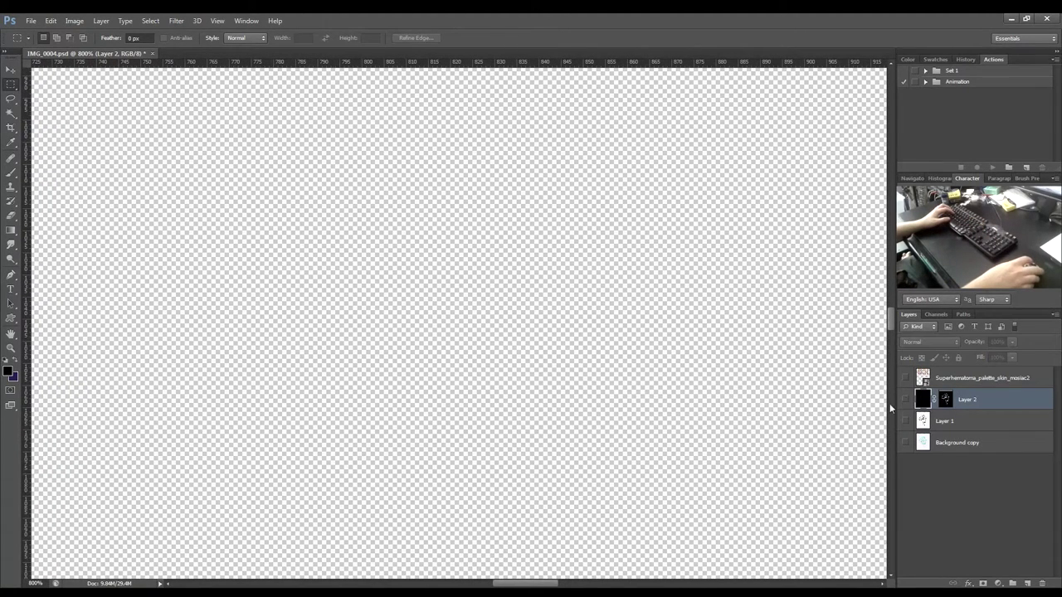
click(906, 423)
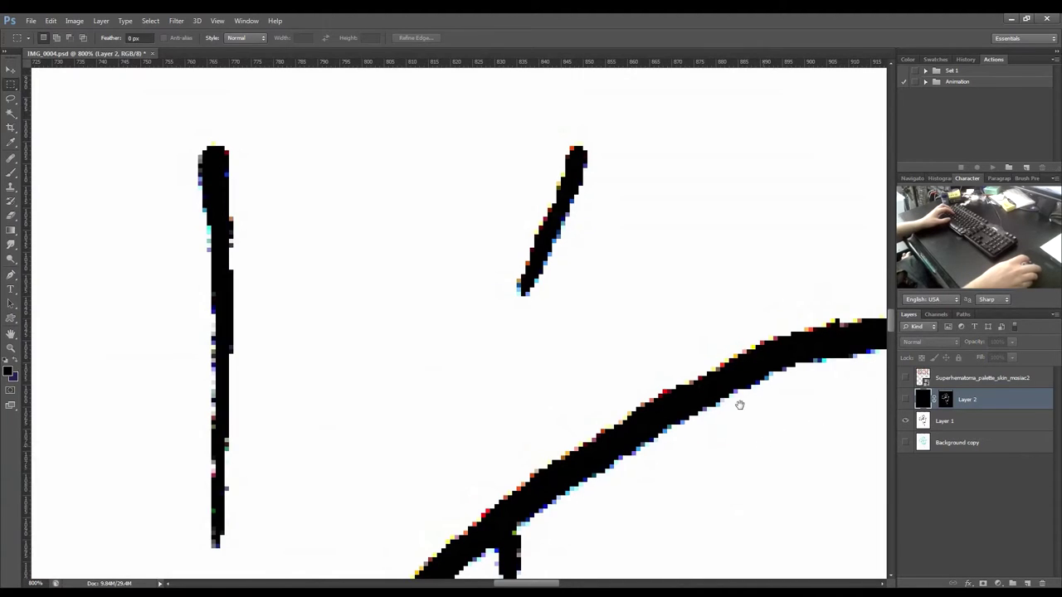
drag(746, 420, 706, 341)
drag(453, 458, 548, 382)
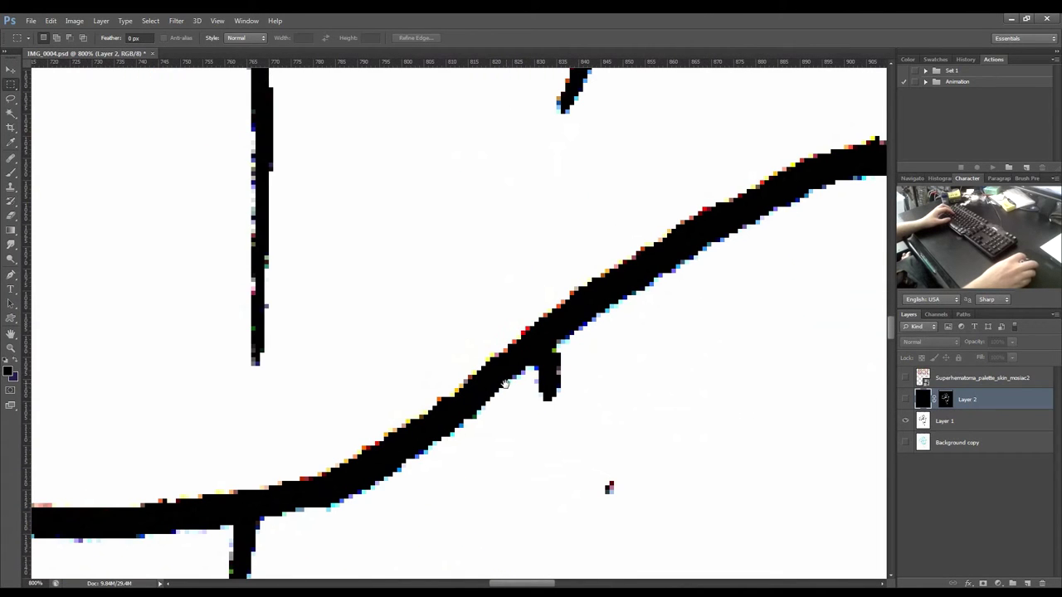
drag(393, 498, 836, 233)
mouse_move(590, 407)
mouse_down()
mouse_move(523, 269)
mouse_move(341, 380)
mouse_up()
drag(616, 347, 421, 377)
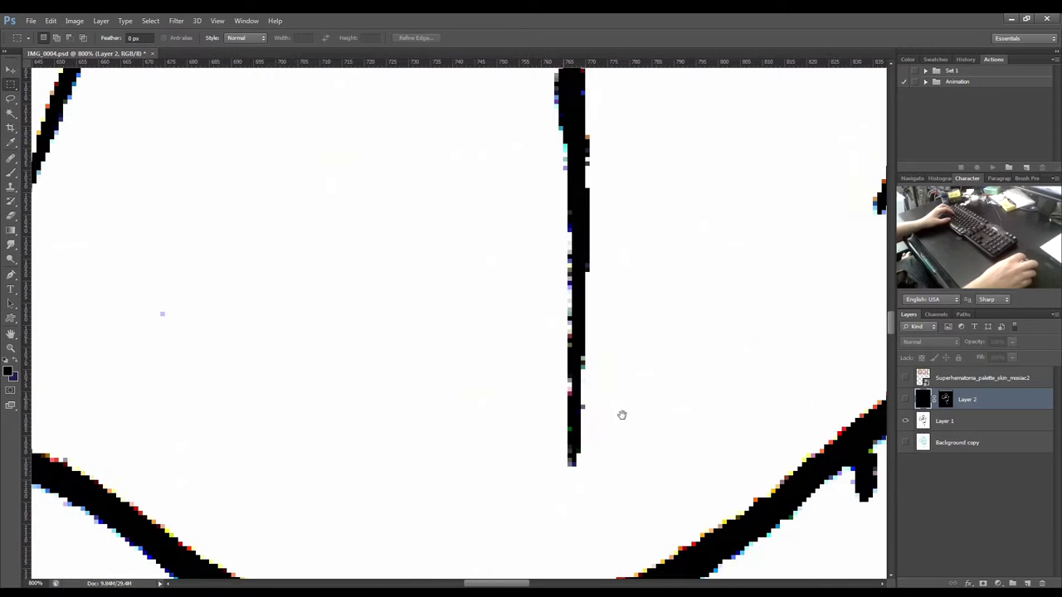
drag(636, 339, 659, 206)
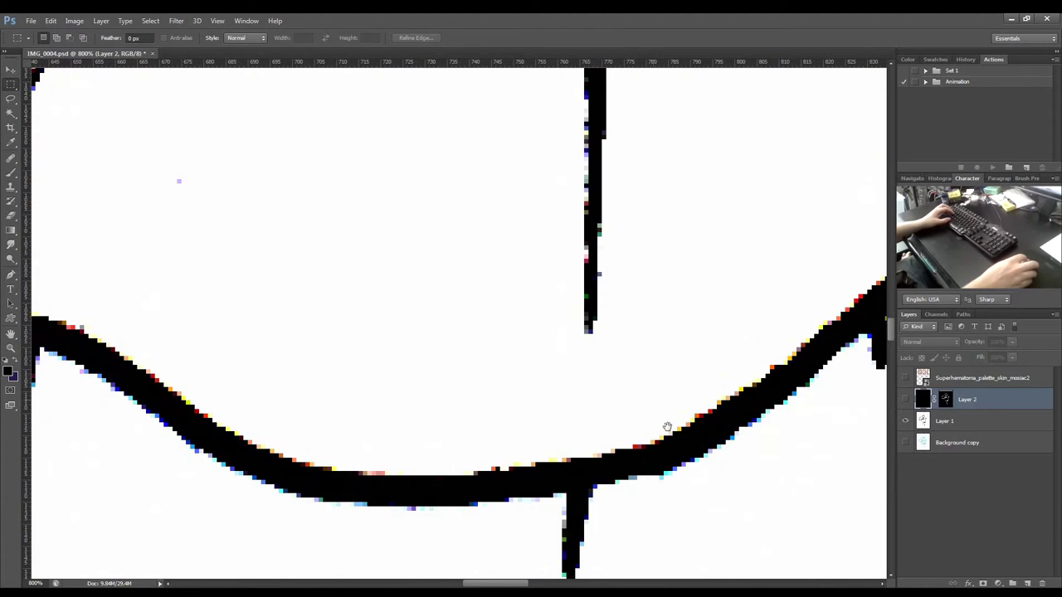
drag(669, 429, 416, 391)
drag(710, 327, 833, 418)
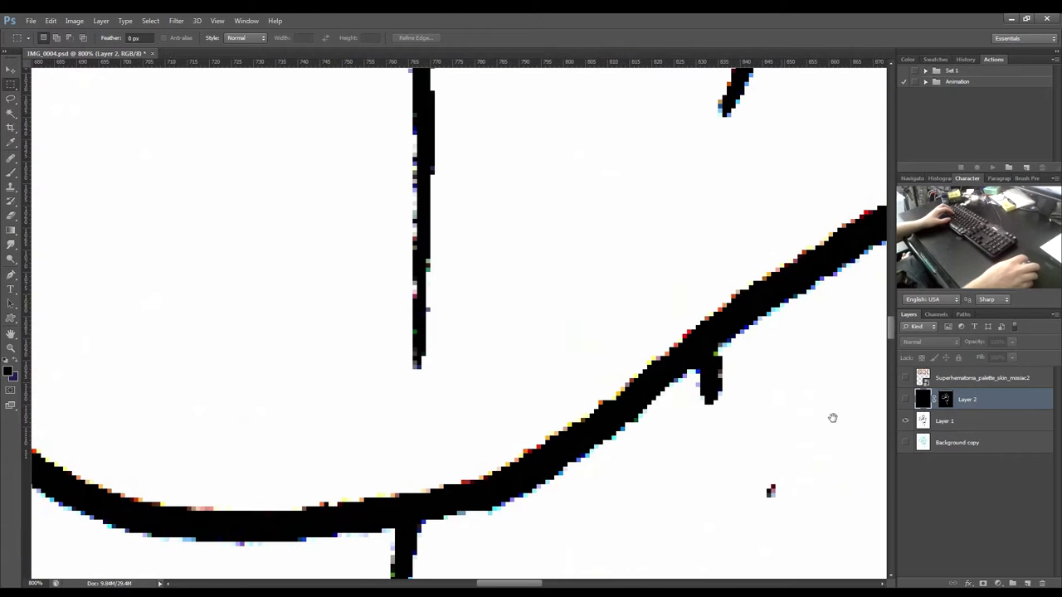
click(906, 402)
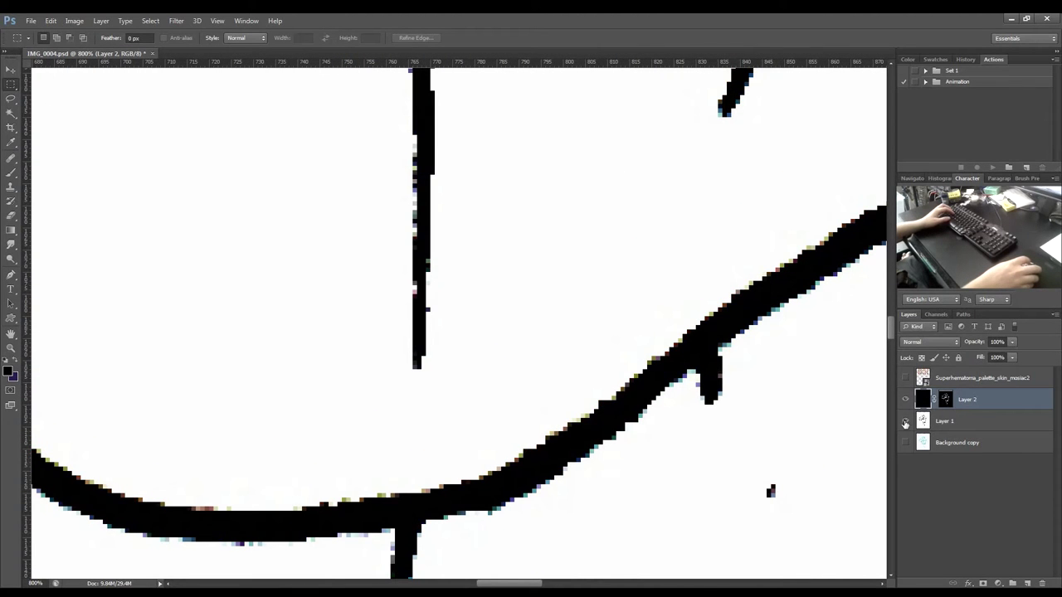
click(905, 423)
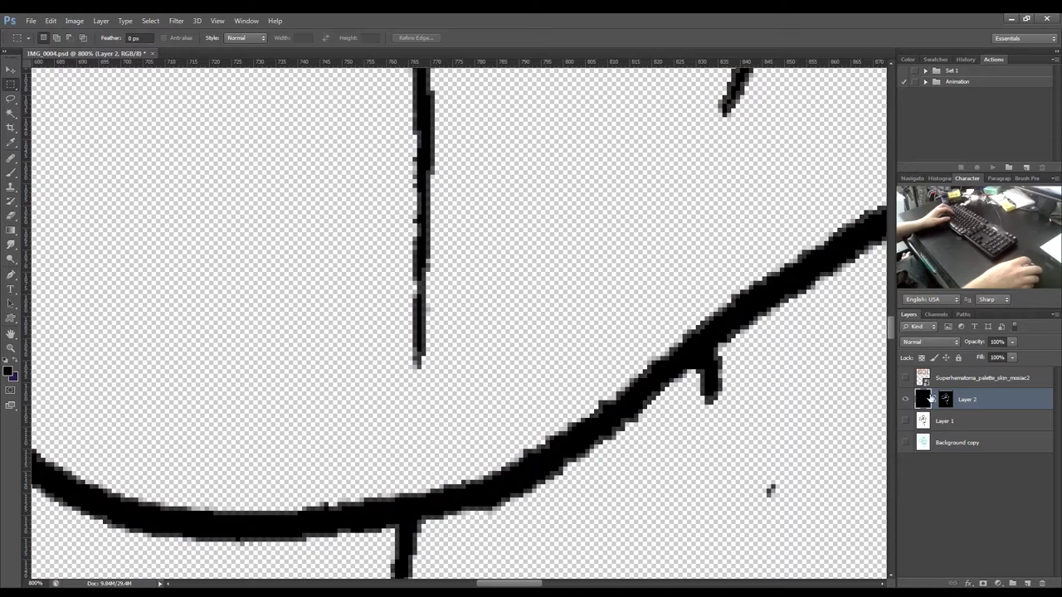
Make light purple #7c5ddb the painting colour and brush a stroke over the black curve.
click(19, 380)
click(605, 256)
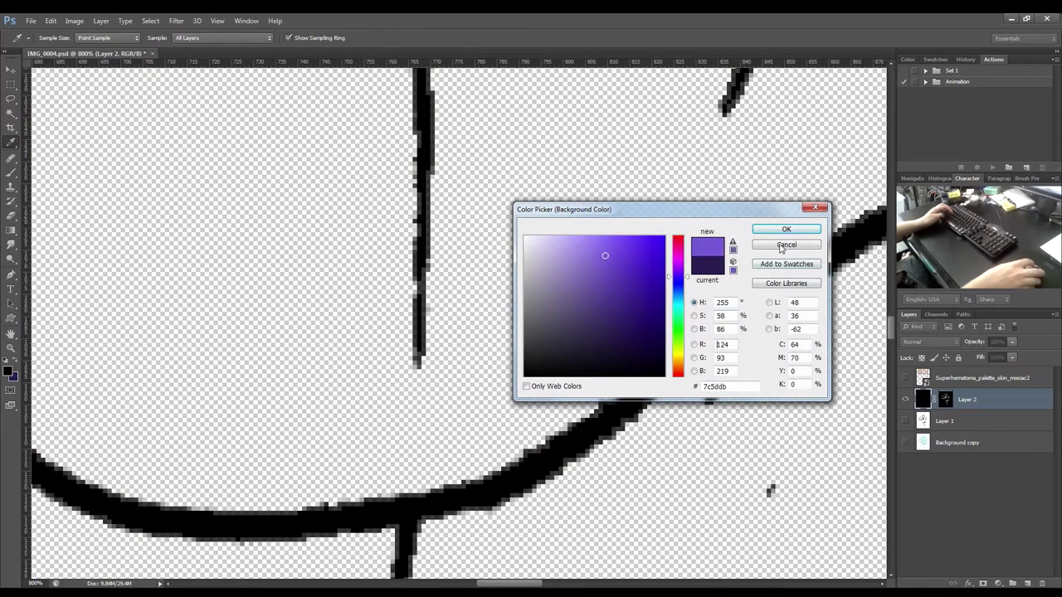
click(756, 232)
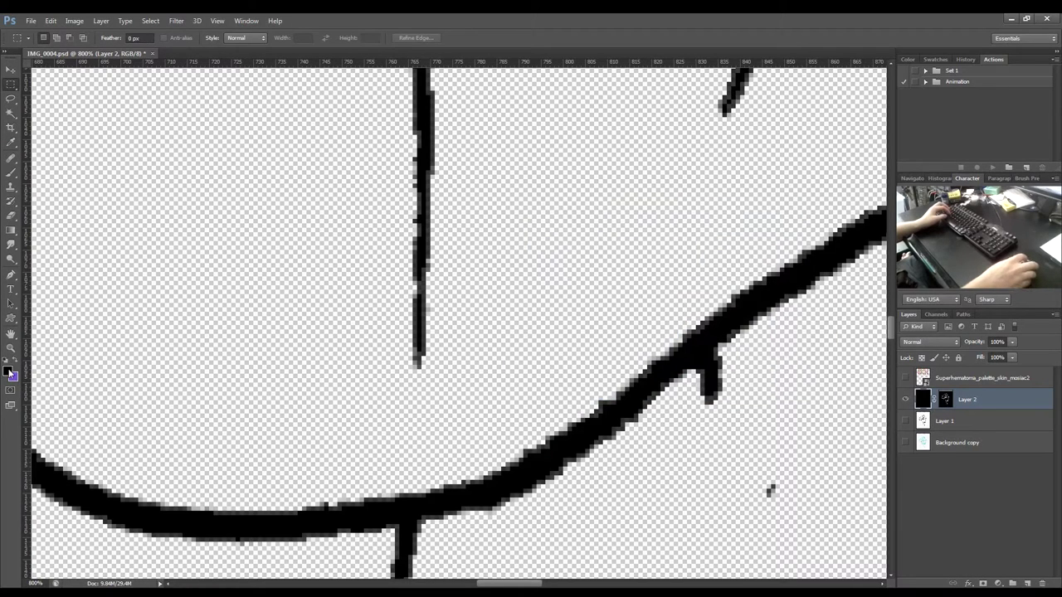
click(17, 365)
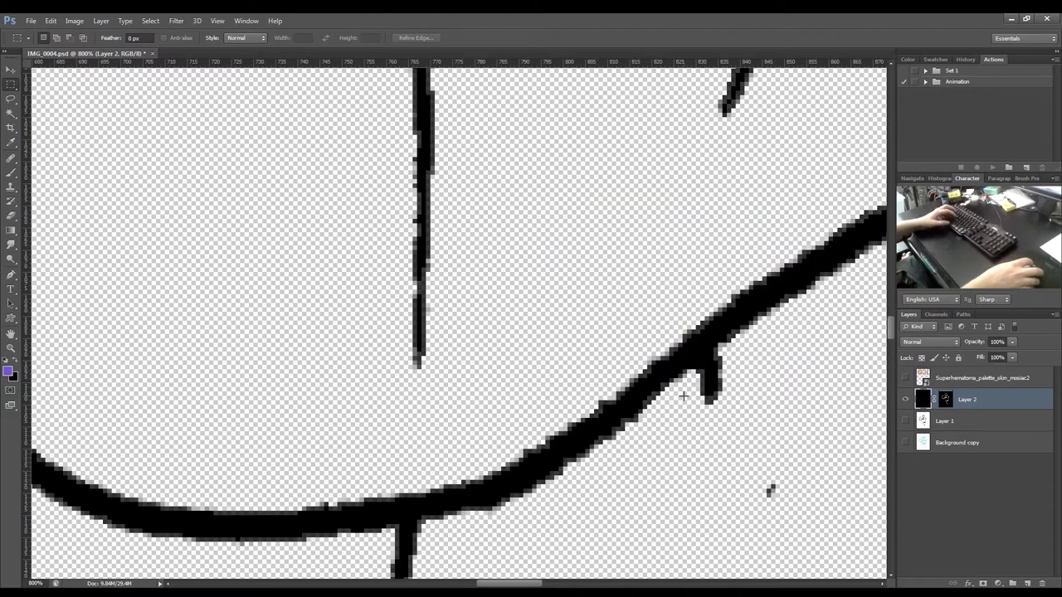
key(b)
mouse_move(579, 433)
mouse_down()
mouse_move(538, 472)
mouse_move(402, 512)
mouse_move(162, 523)
mouse_up()
Extend the purple stroke along the curve, then undo the test stroke.
drag(403, 527, 403, 576)
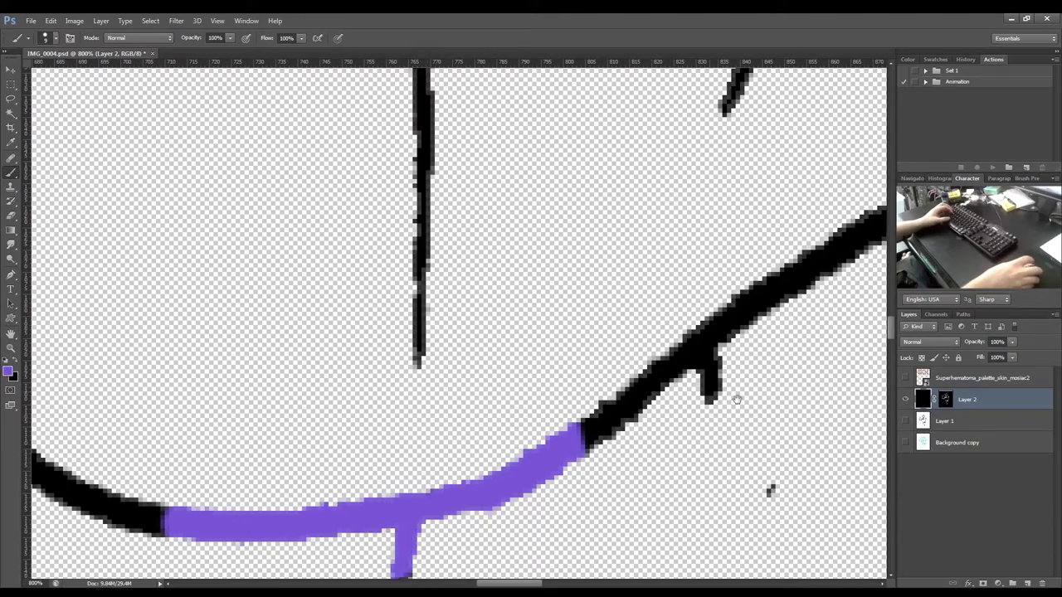
key(ctrl+minus)
key(ctrl+minus)
key(ctrl+minus)
key(ctrl+minus)
key(ctrl+minus)
key(ctrl+minus)
key(ctrl+minus)
key(ctrl+minus)
key(ctrl+plus)
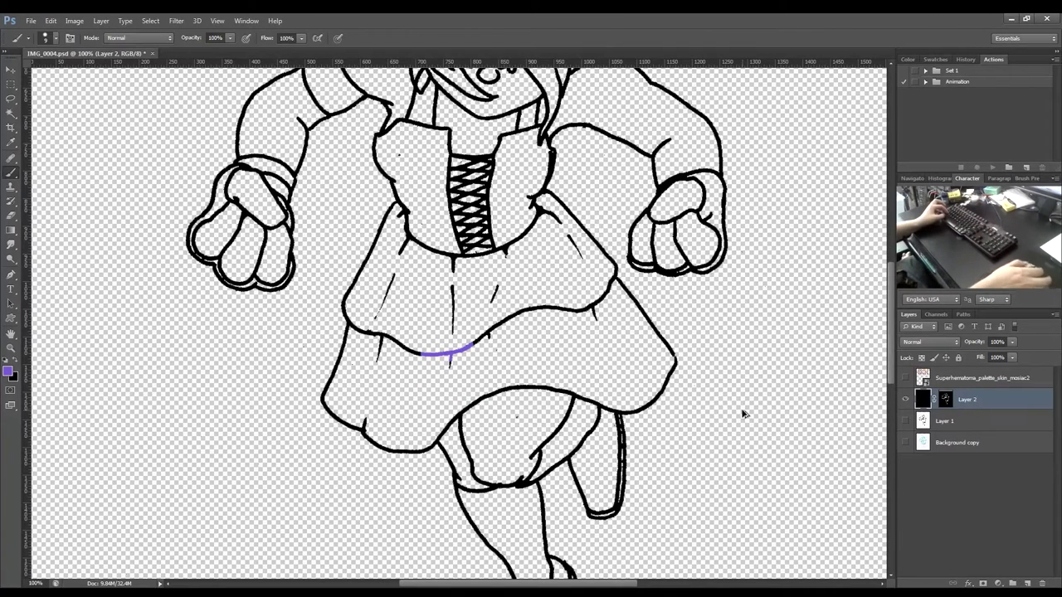
key(ctrl+z)
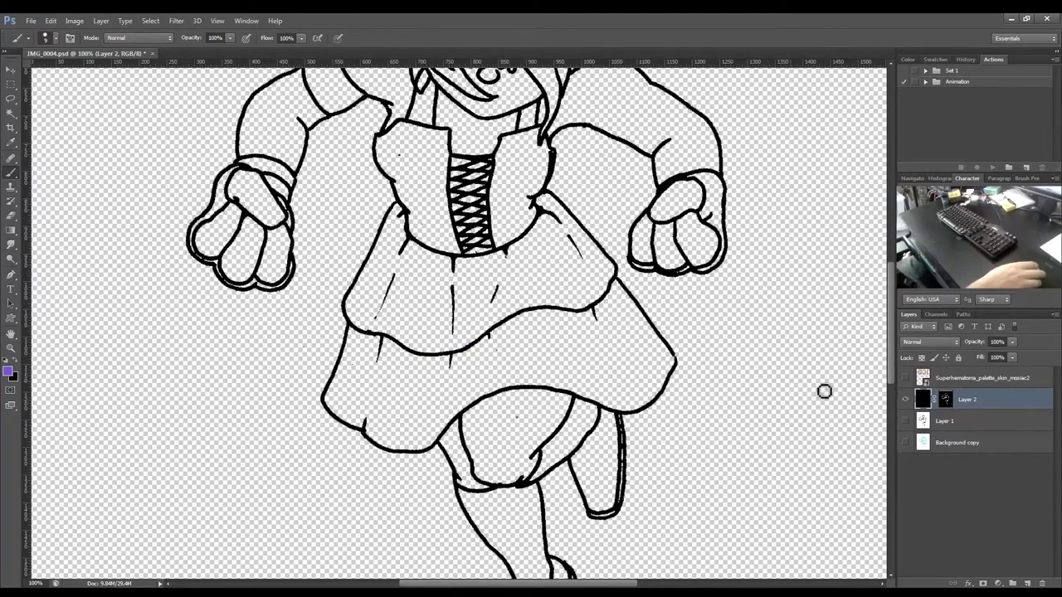
Delete the black strip along the canvas top from Layer 2's mask and deselect.
scroll(647, 325, up, 10)
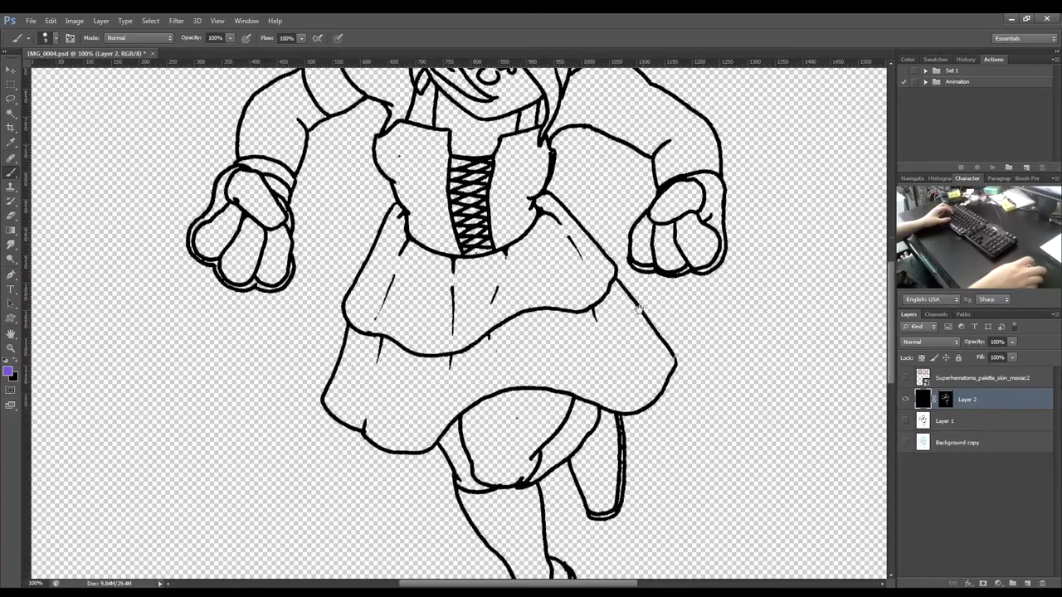
key(ctrl+minus)
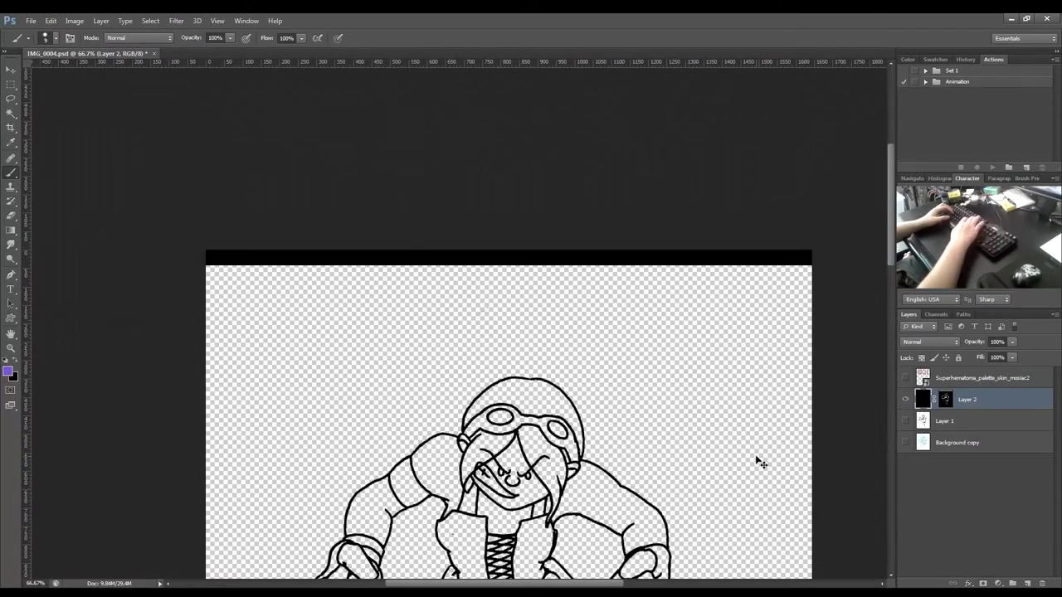
click(945, 401)
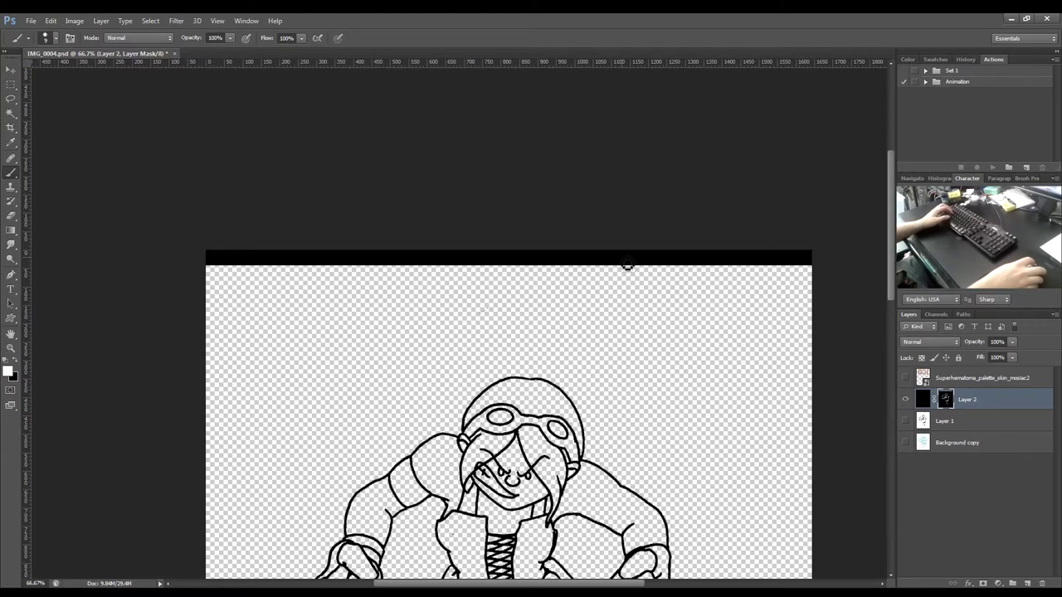
key(m)
drag(815, 249, 117, 279)
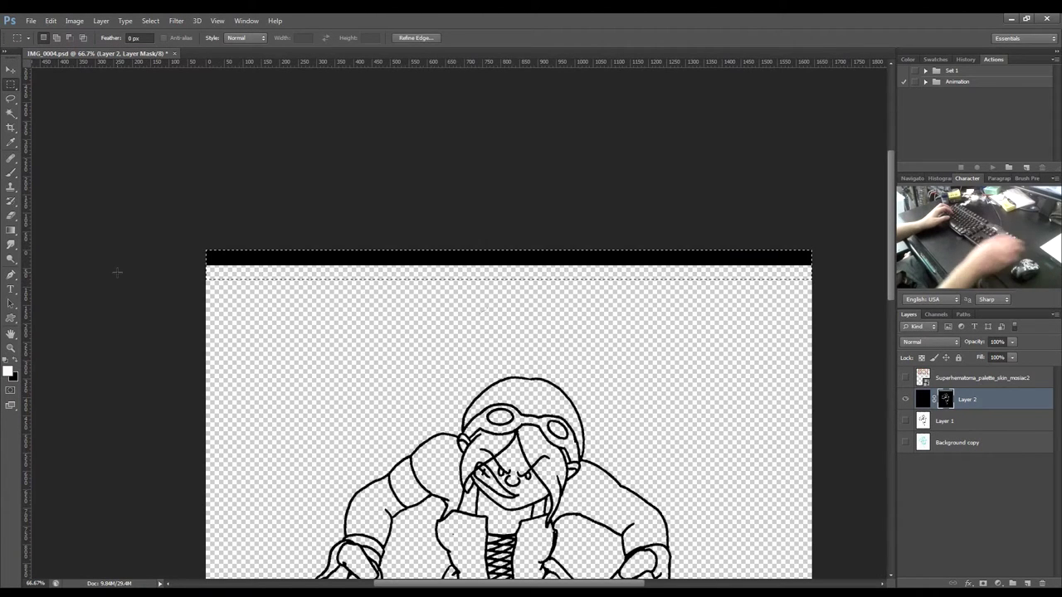
key(Delete)
key(ctrl+d)
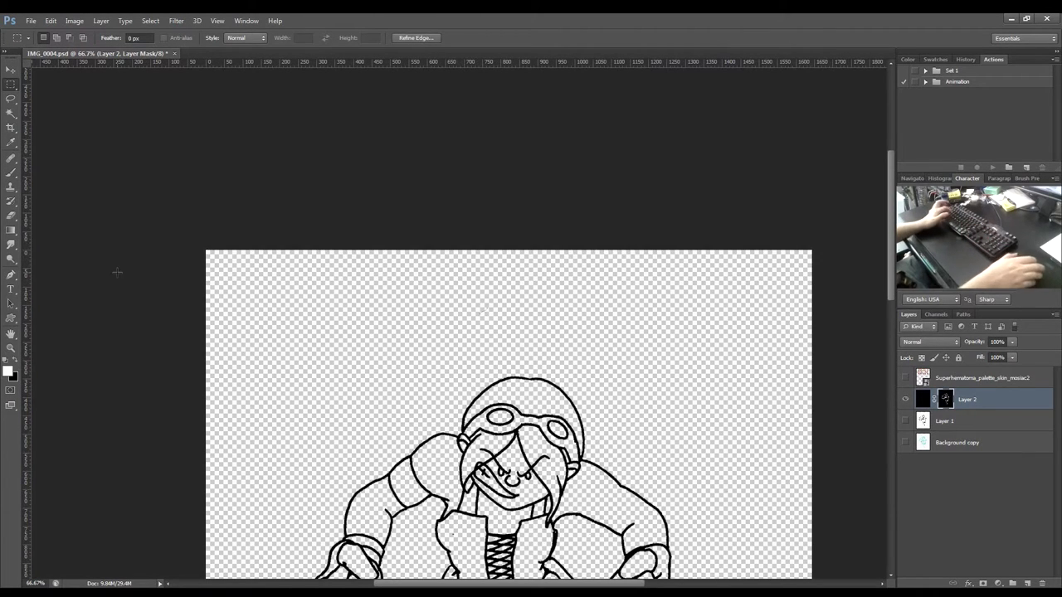
drag(645, 454, 609, 230)
drag(635, 373, 639, 317)
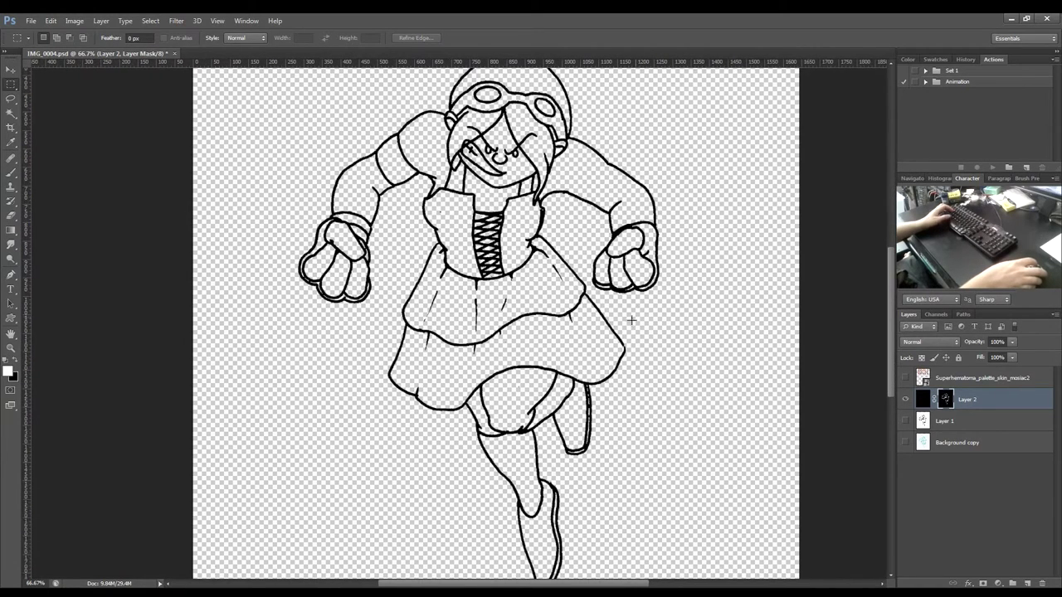
Group Layer 1, Layer 2 and Background copy into a group named 'Lines'.
drag(591, 378, 586, 307)
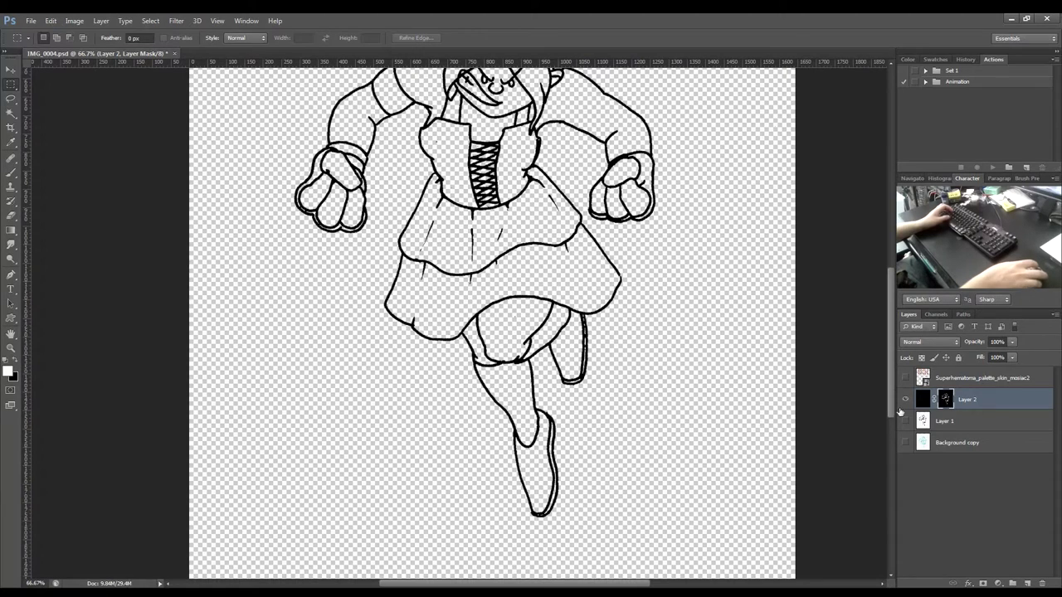
click(922, 422)
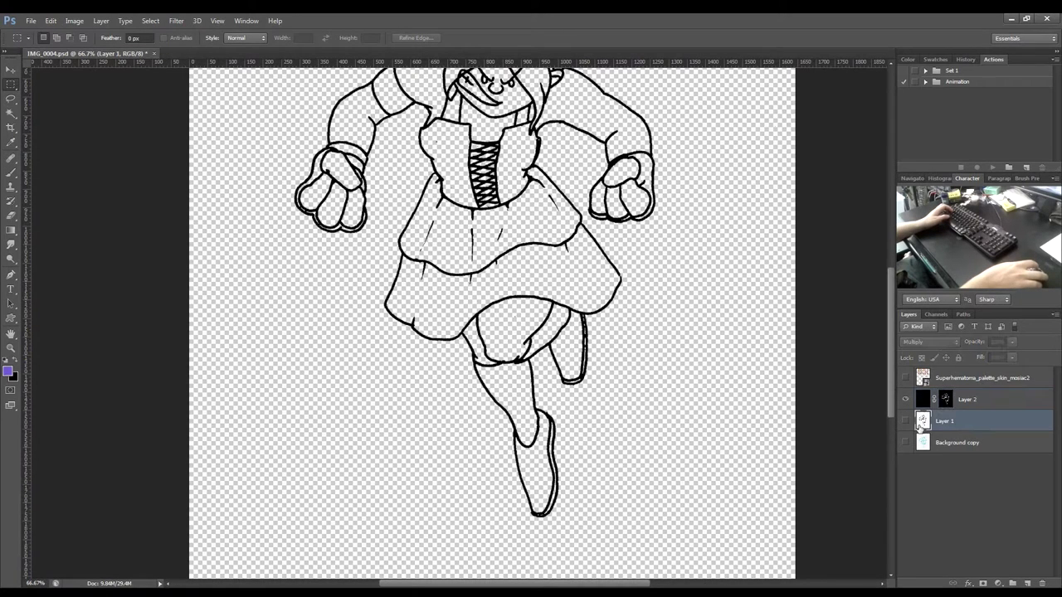
shift+click(984, 407)
shift+click(988, 445)
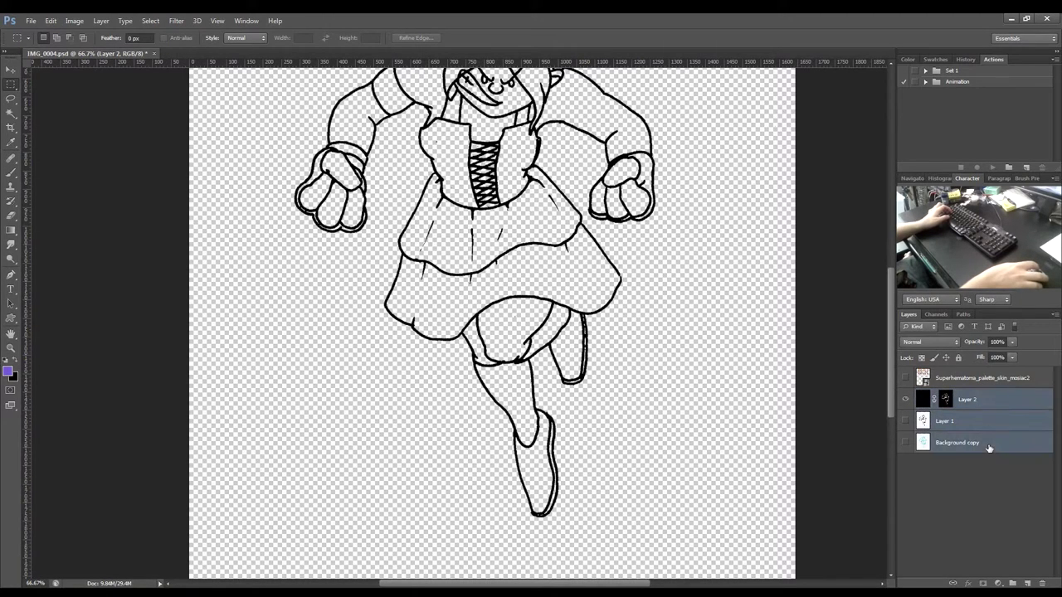
key(ctrl+g)
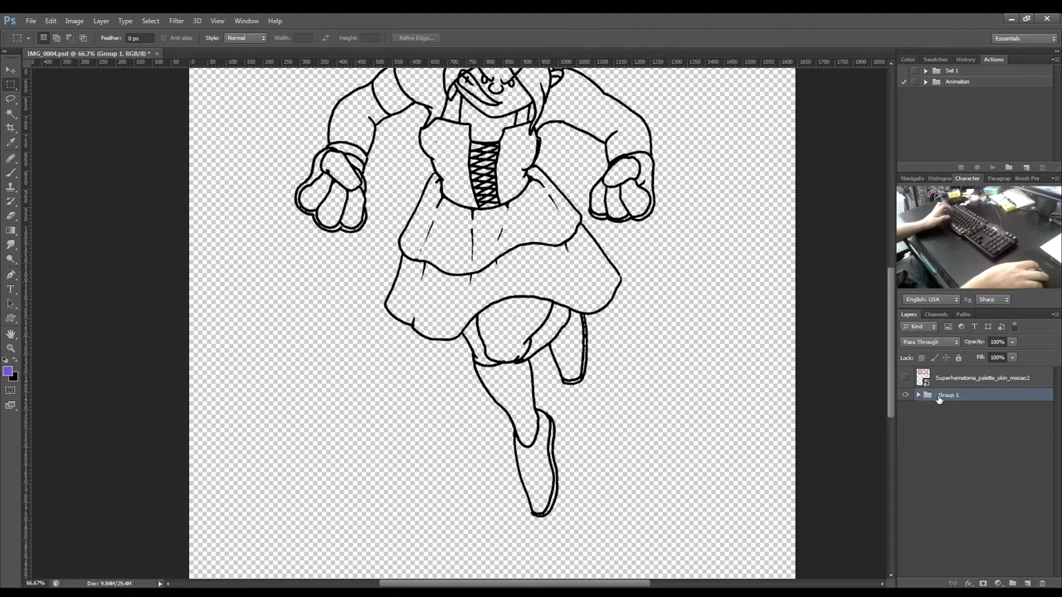
double_click(948, 397)
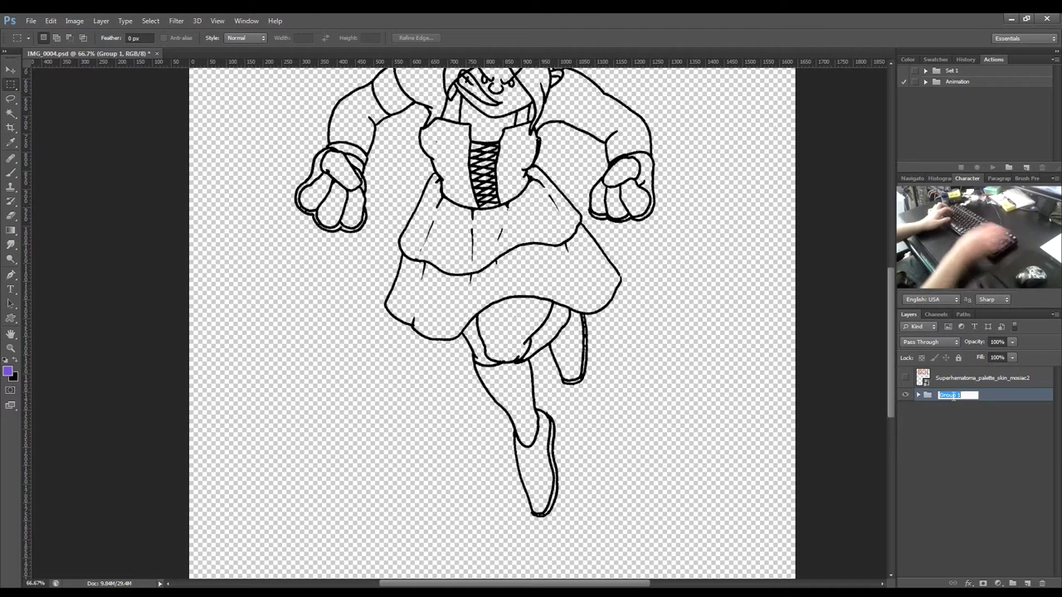
text(Lines)
key(Return)
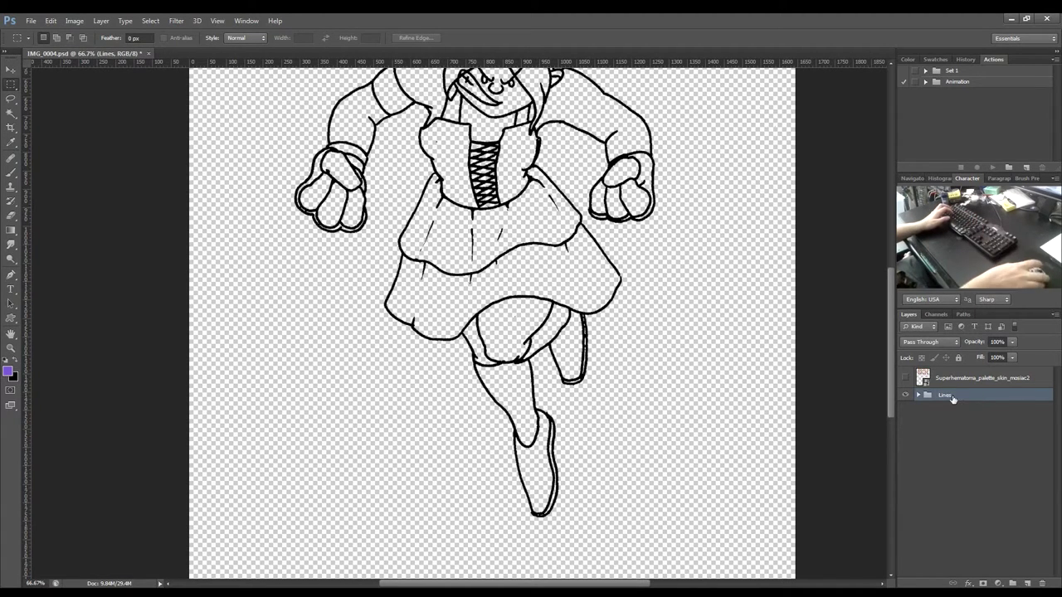
Move Background copy above Layer 2, set it to Multiply, hide it, and collapse the group.
click(918, 396)
drag(974, 442, 967, 409)
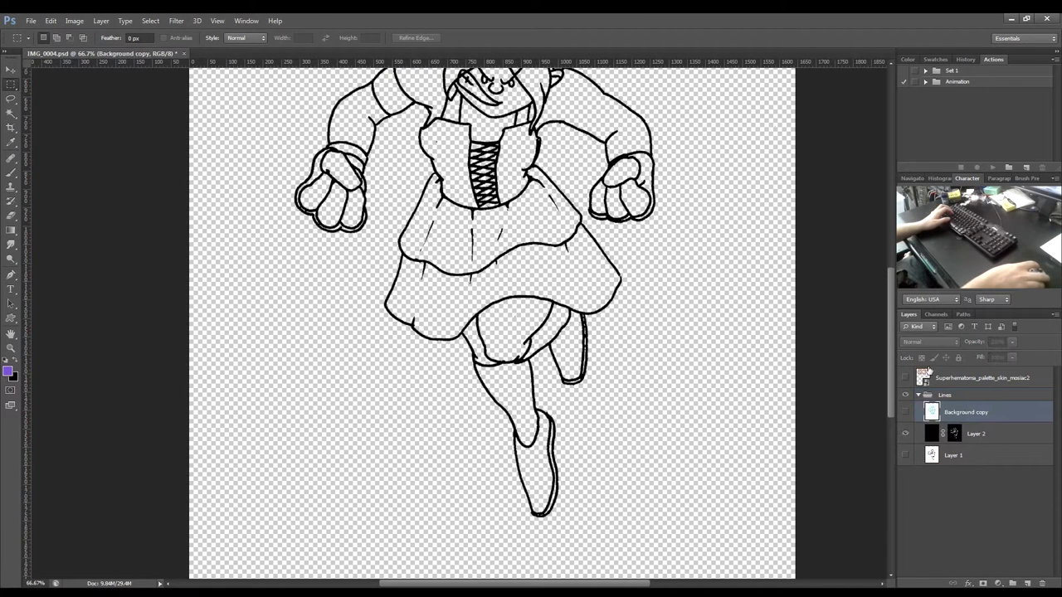
click(905, 412)
click(926, 342)
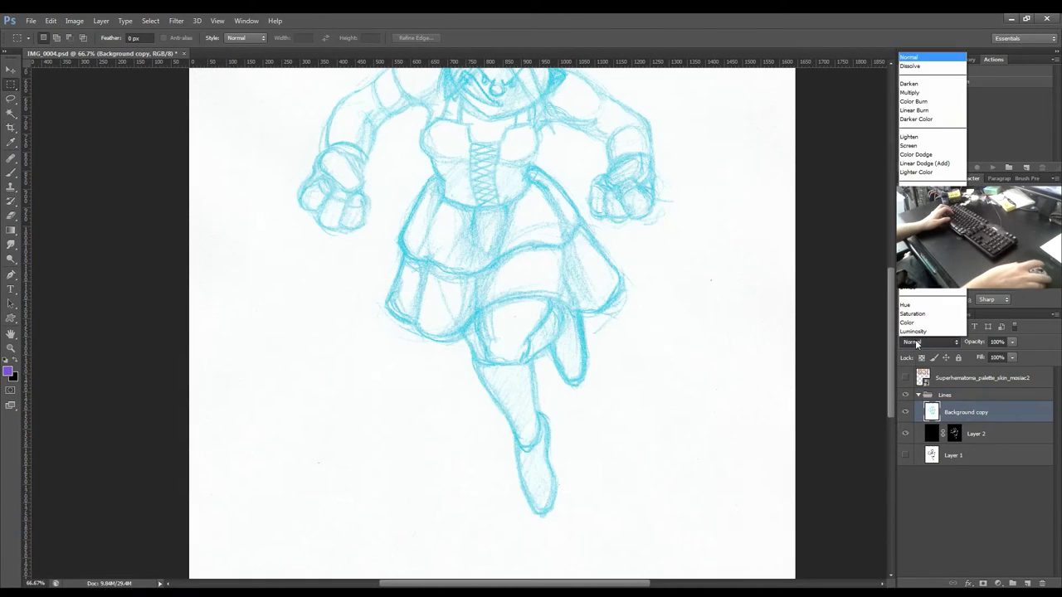
click(918, 95)
click(967, 472)
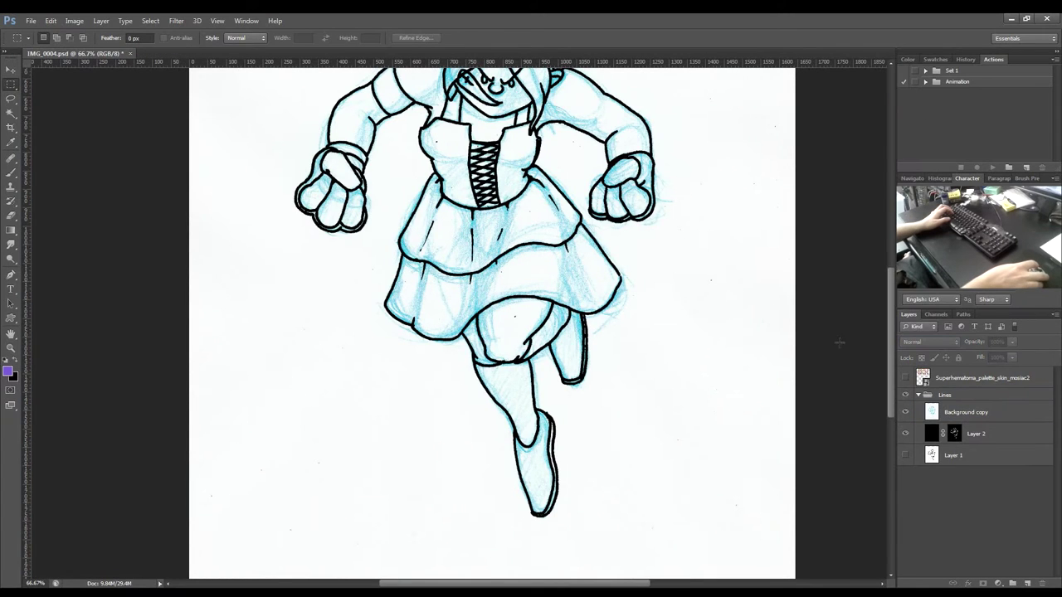
drag(586, 285, 587, 412)
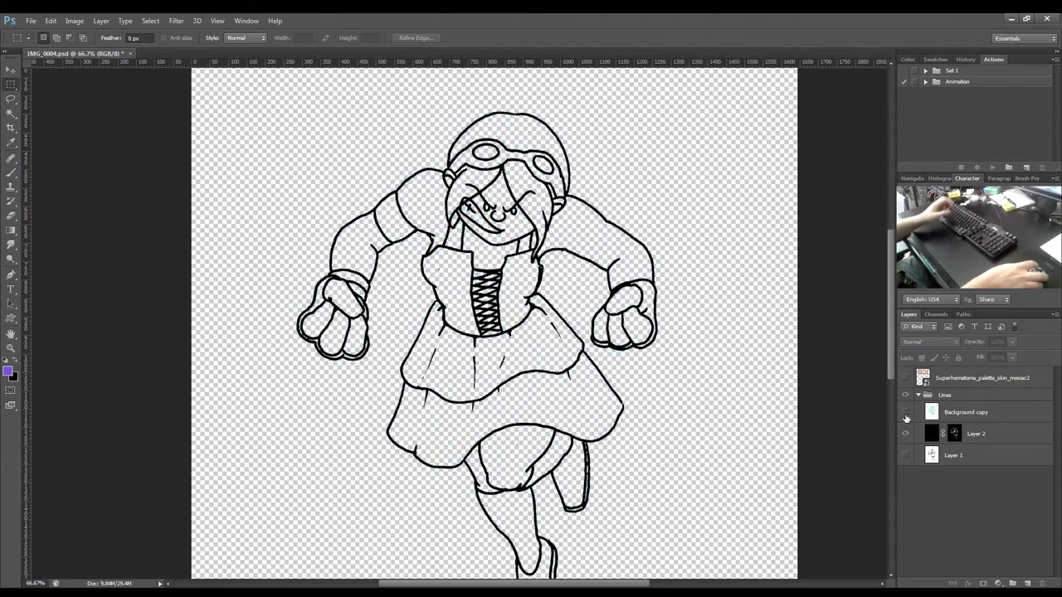
click(907, 412)
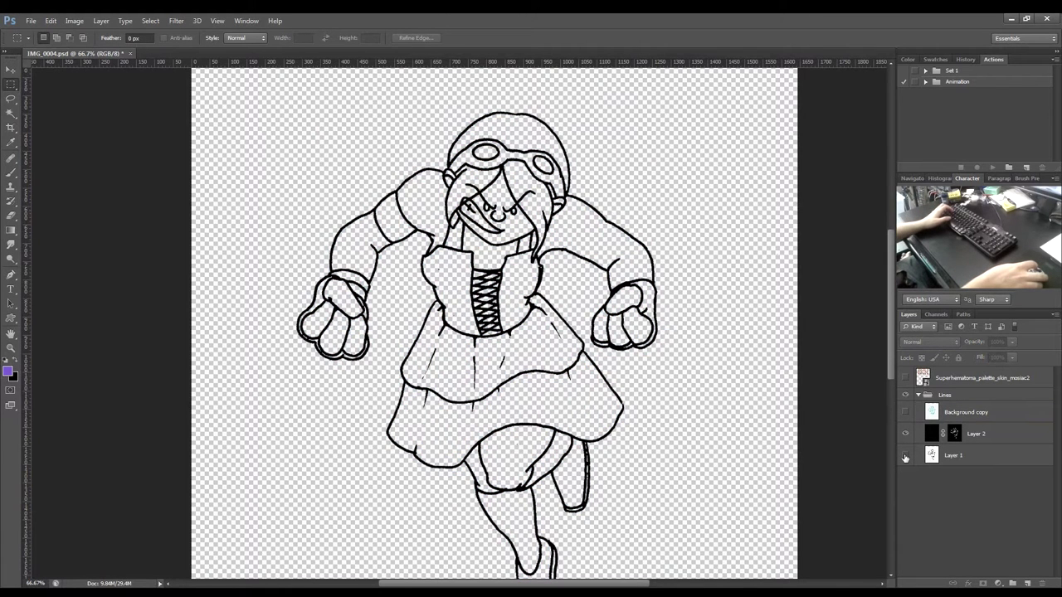
click(918, 396)
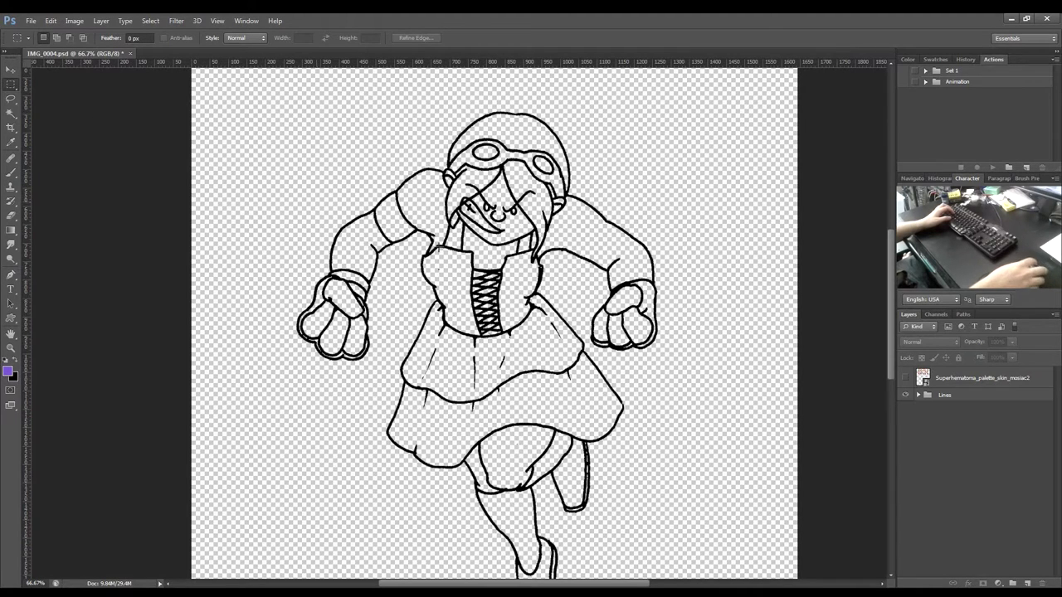
Add a new layer beneath the Lines group and name it 'Flesh'.
click(1026, 583)
drag(957, 381, 958, 420)
double_click(948, 419)
text(Flesh)
key(Return)
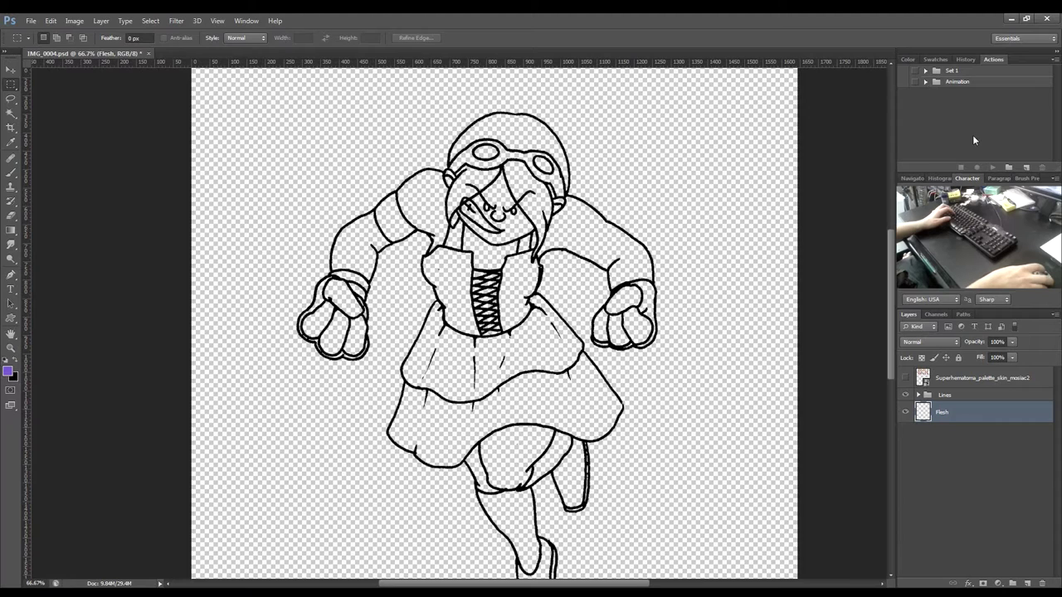
Create a new action set and rename it 'Painting Cartoons'.
click(1008, 169)
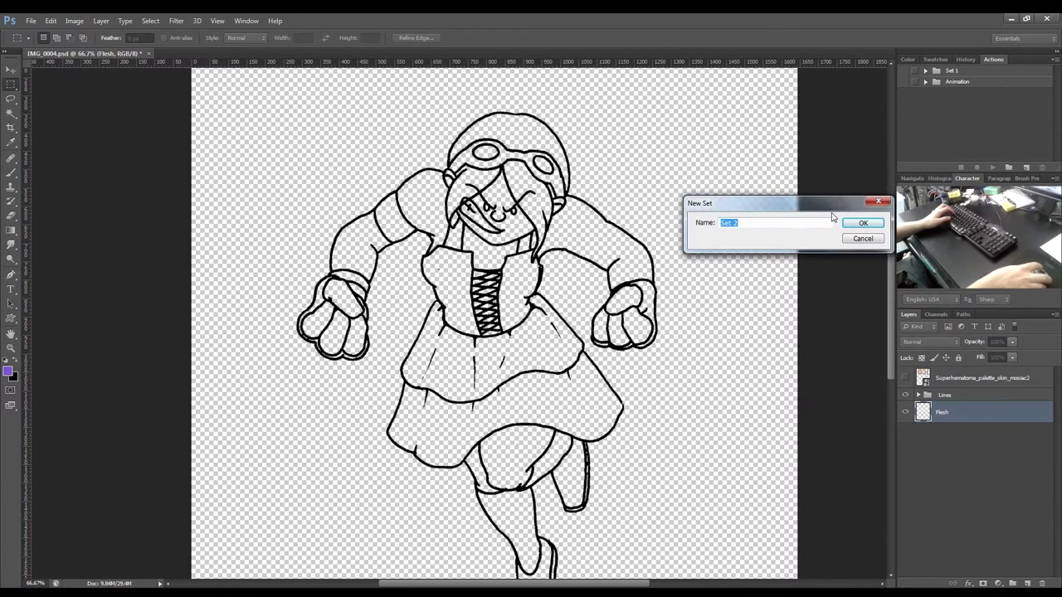
click(859, 218)
double_click(952, 94)
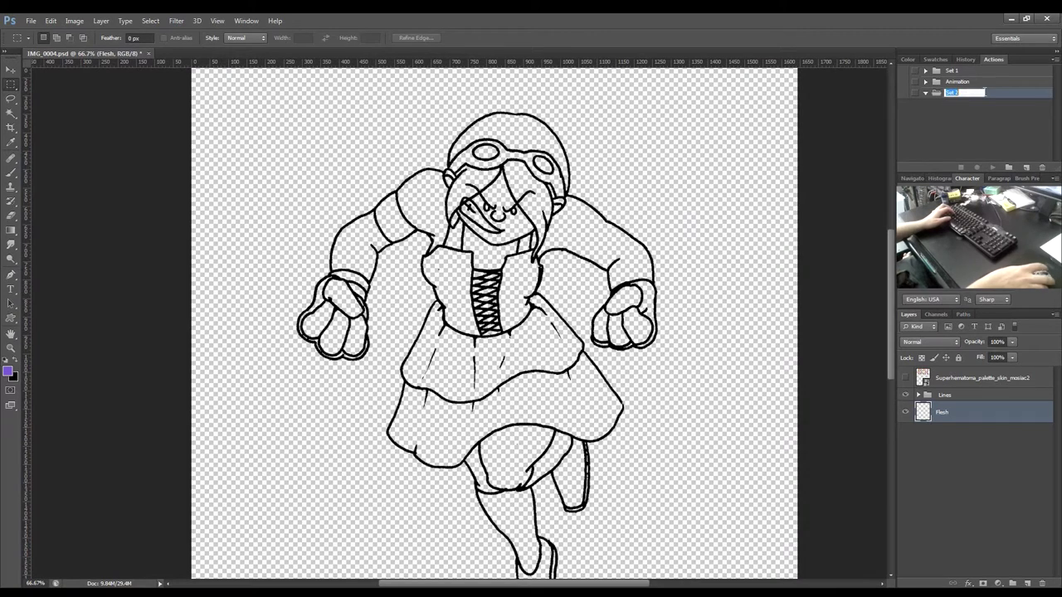
text(Sma)
key(BackSpace)
key(BackSpace)
key(BackSpace)
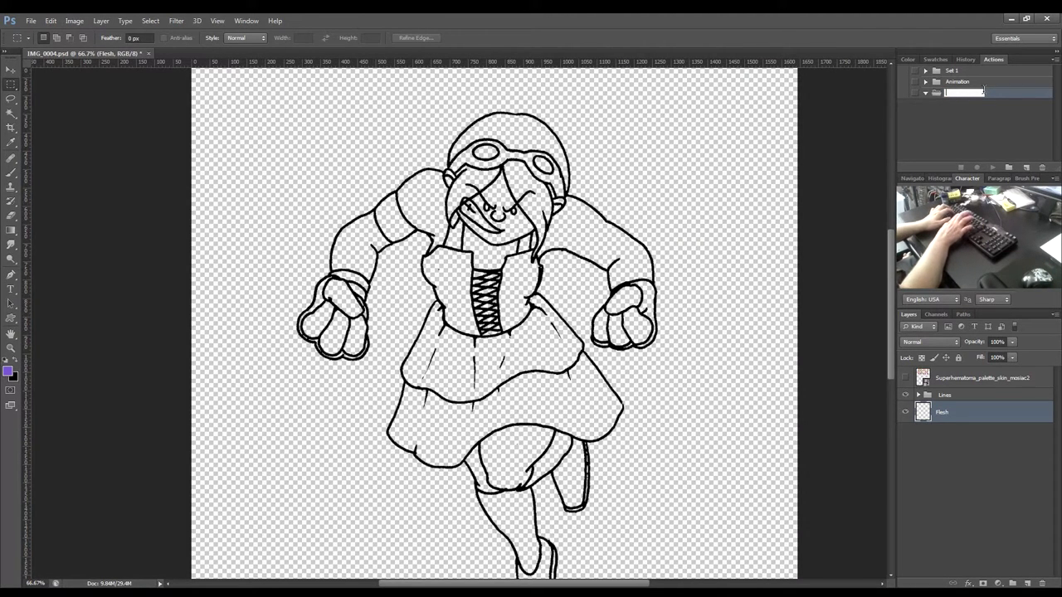
text(Paintin)
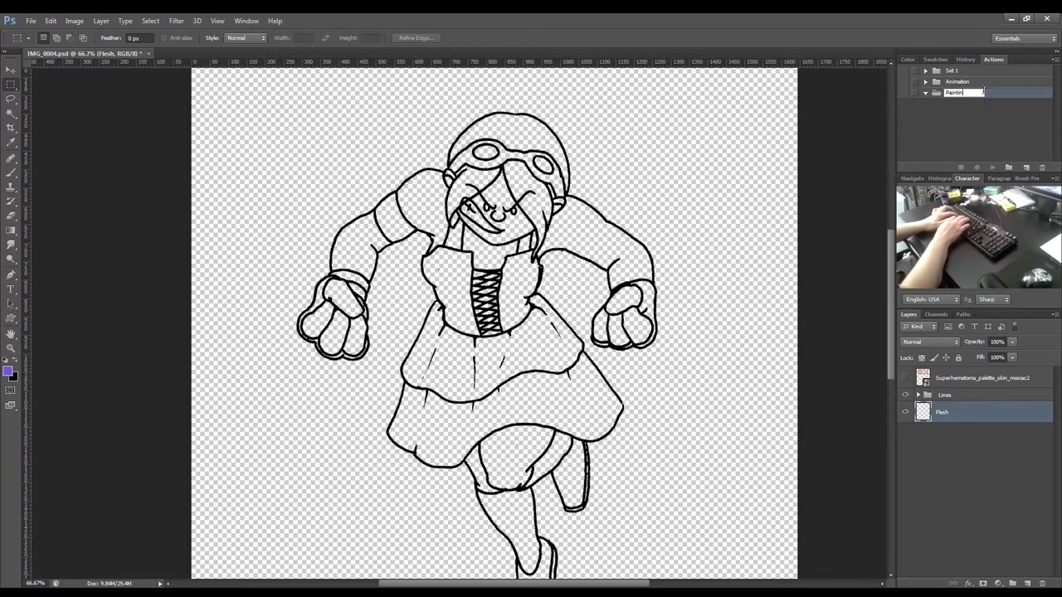
text(g Cartoons)
key(Return)
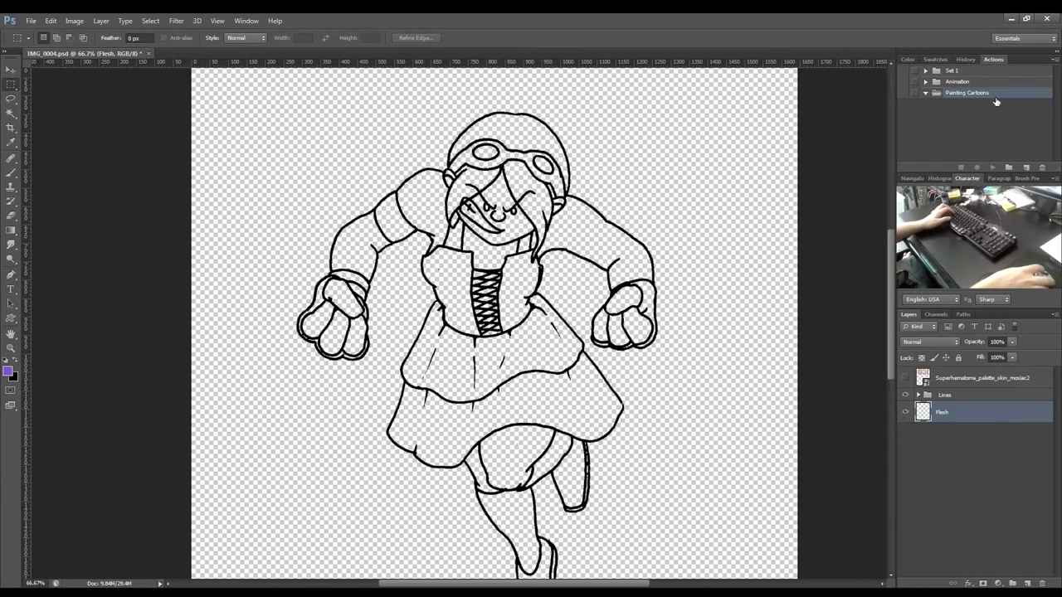
click(1028, 167)
Try F2 and F3 as the new action's function key, toggling the Shift modifier.
click(746, 259)
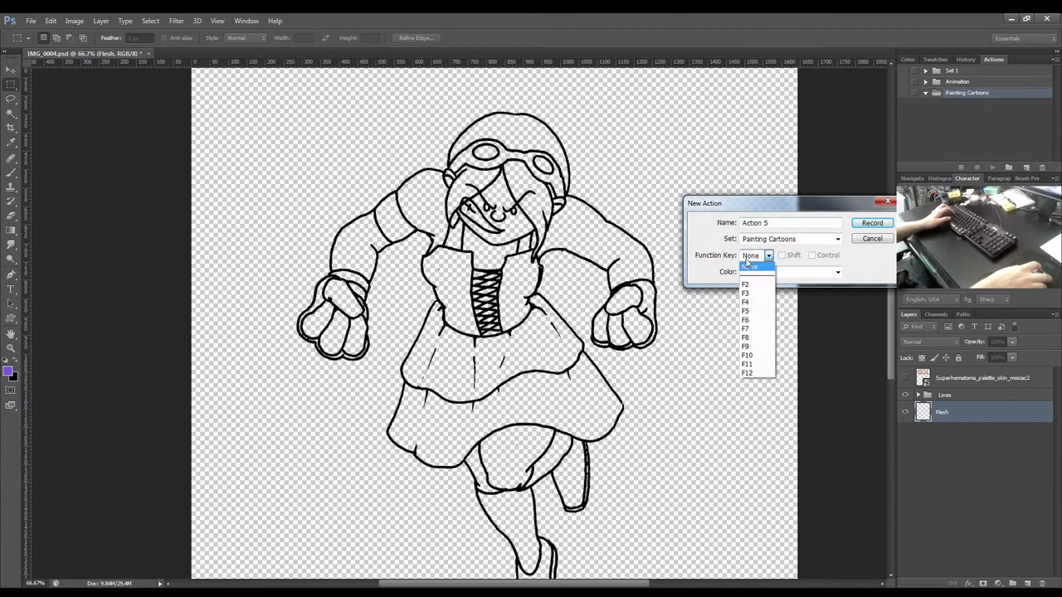
click(745, 285)
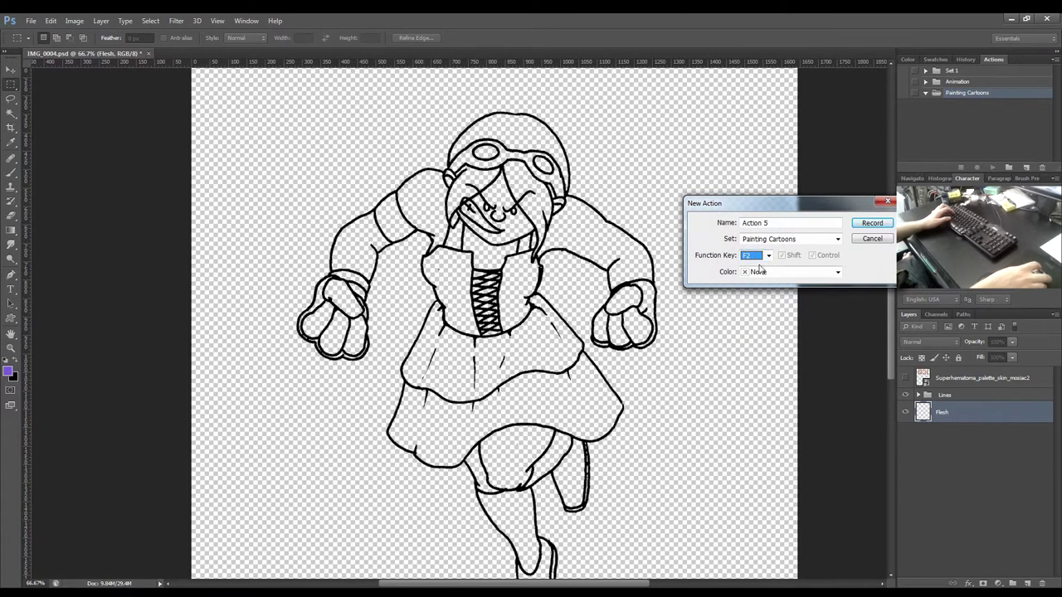
key(alt+Down)
key(Down)
key(Return)
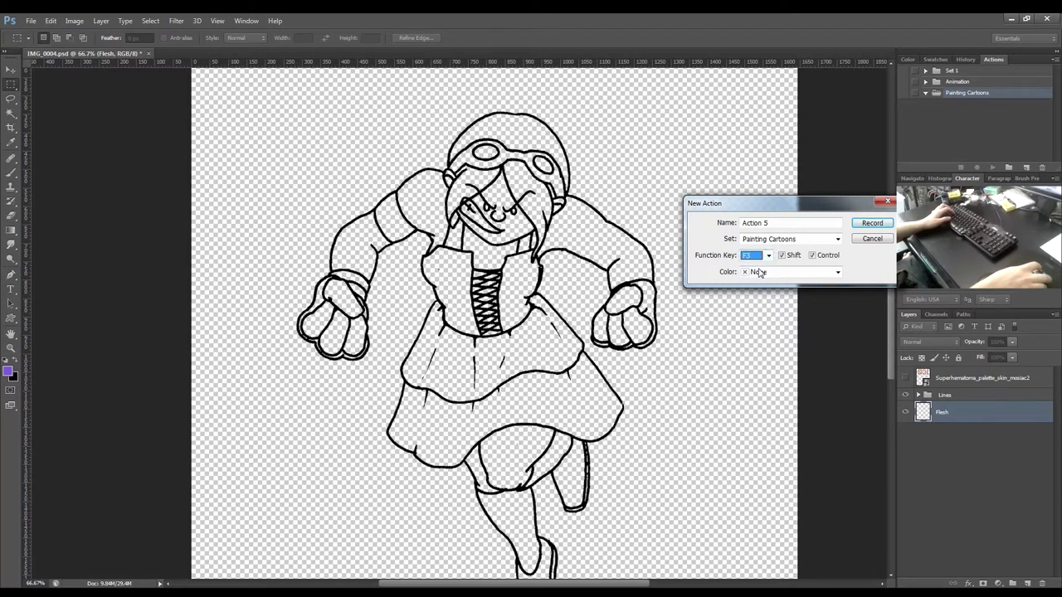
click(802, 259)
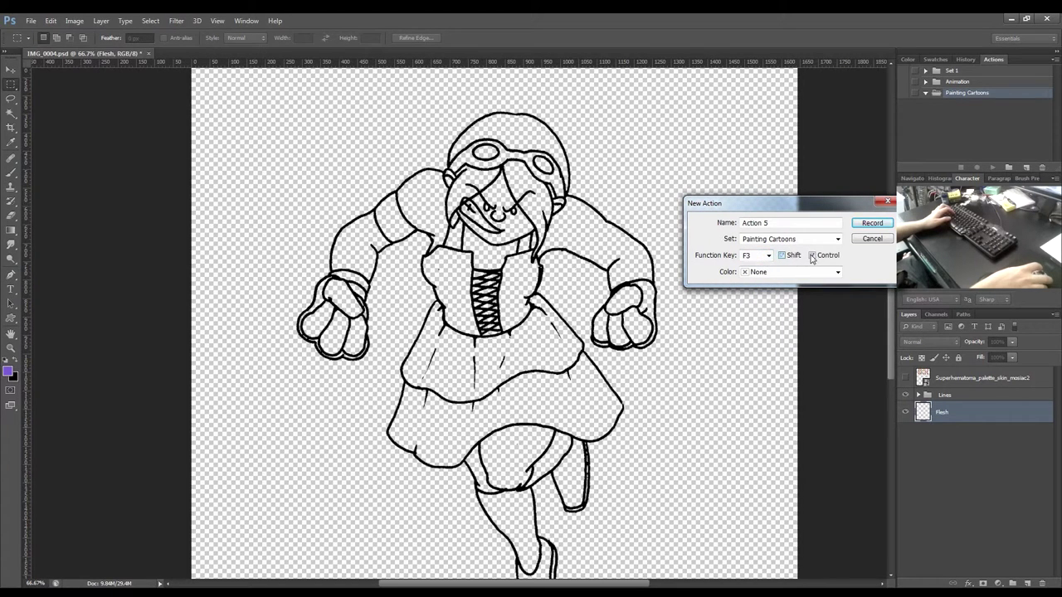
click(766, 259)
click(750, 294)
Settle on Shift+F5 as Action 5's shortcut and start recording it.
click(755, 259)
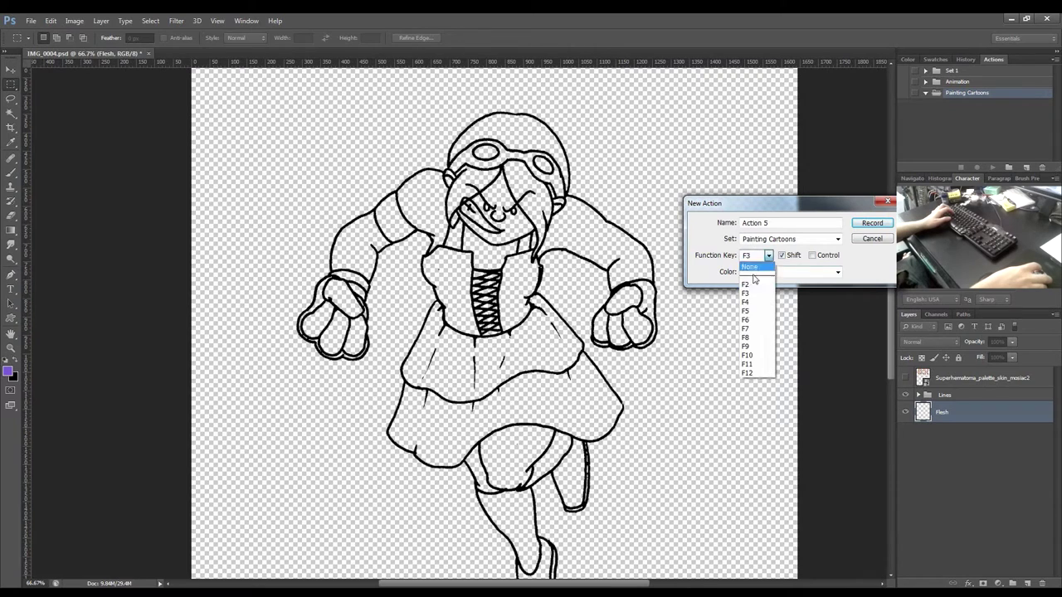
click(745, 302)
click(782, 257)
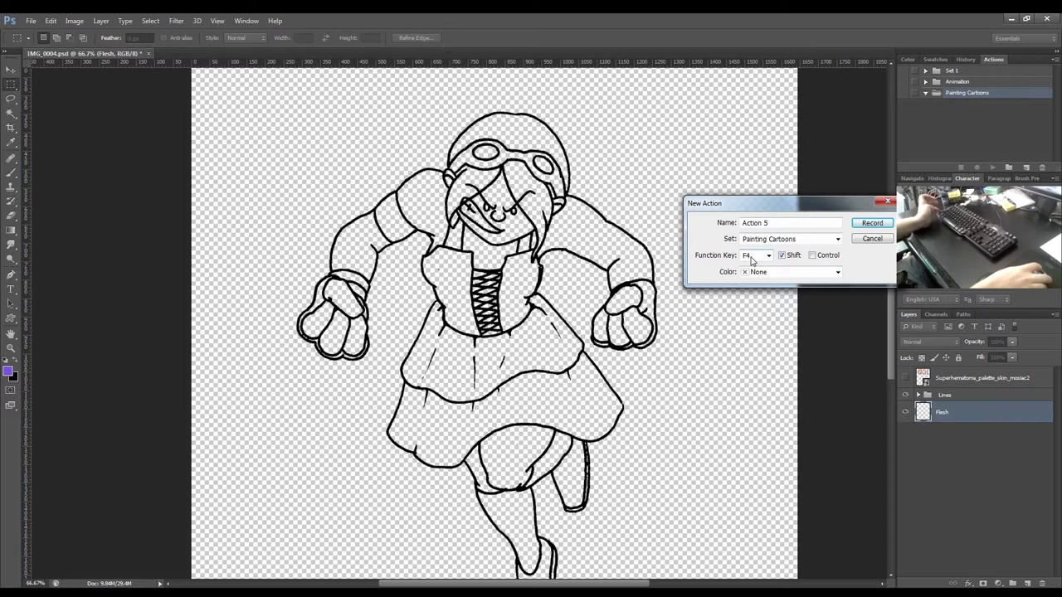
click(745, 259)
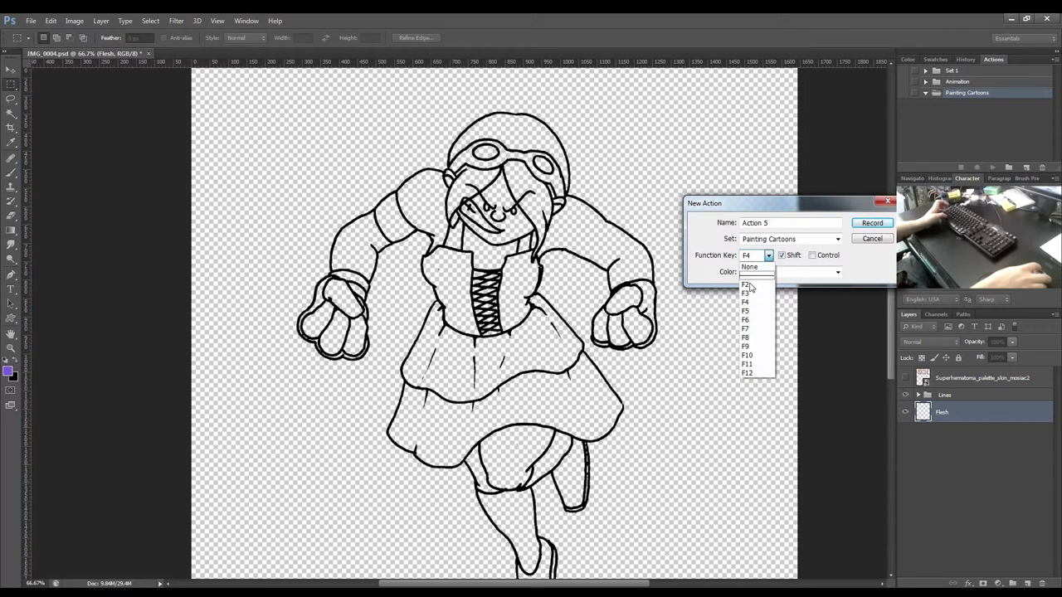
click(748, 312)
click(787, 260)
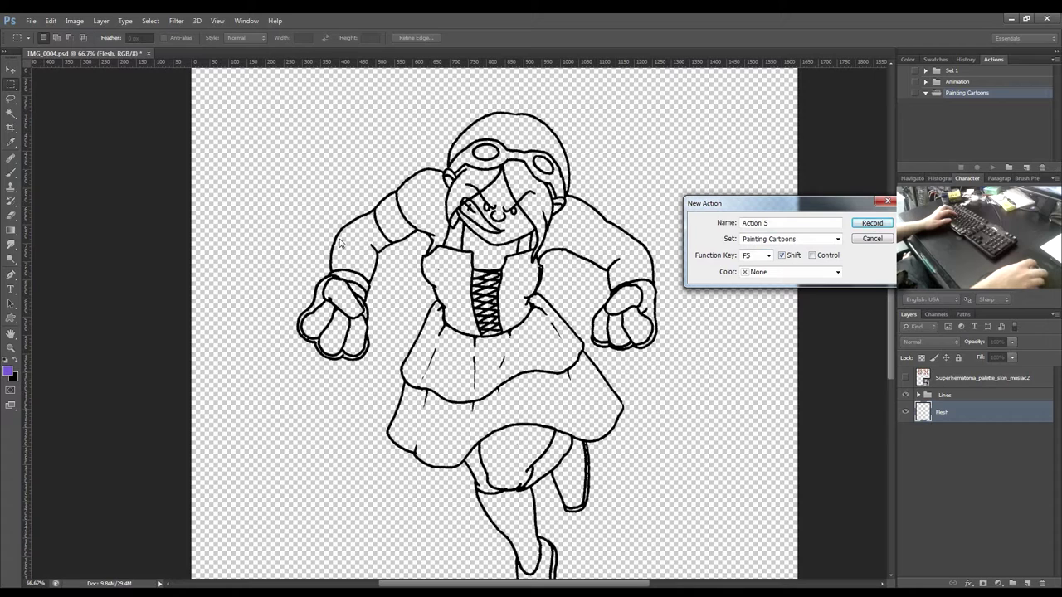
click(873, 224)
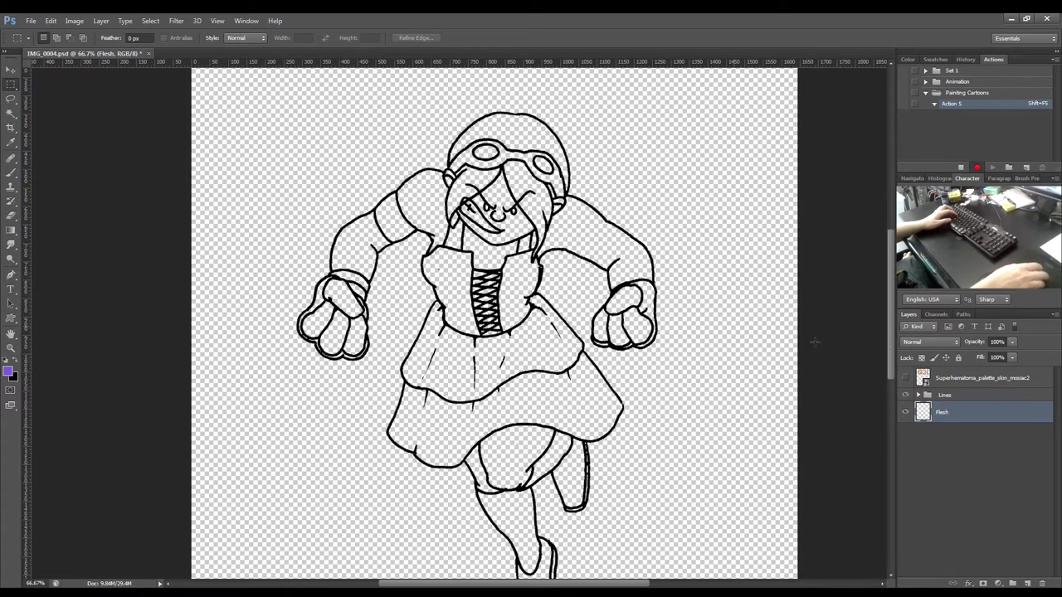
Switch to the Magic Wand, test a selection, and delete the recorded Set Selection step.
click(960, 169)
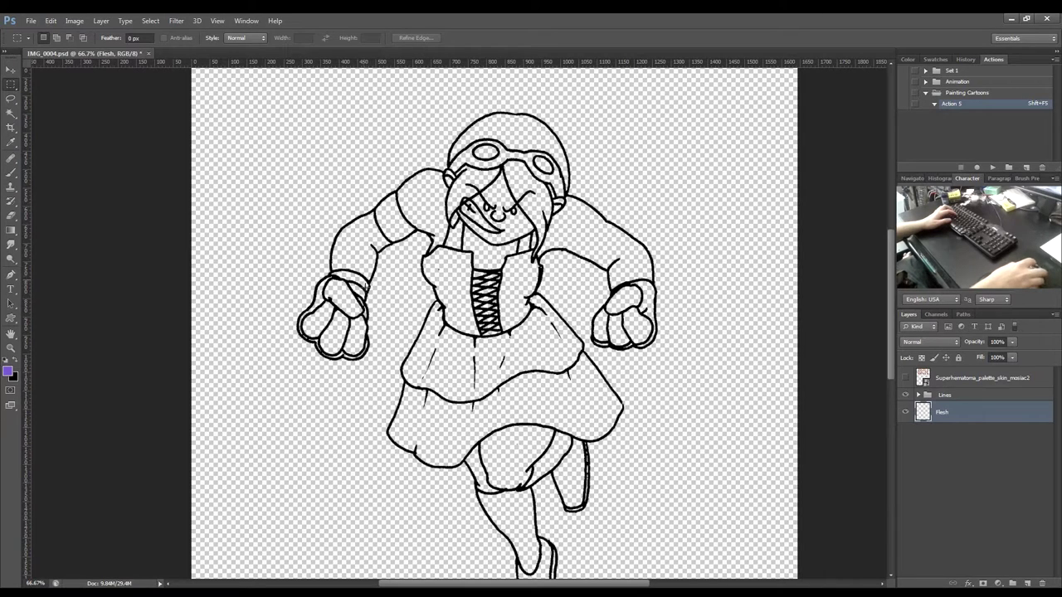
key(w)
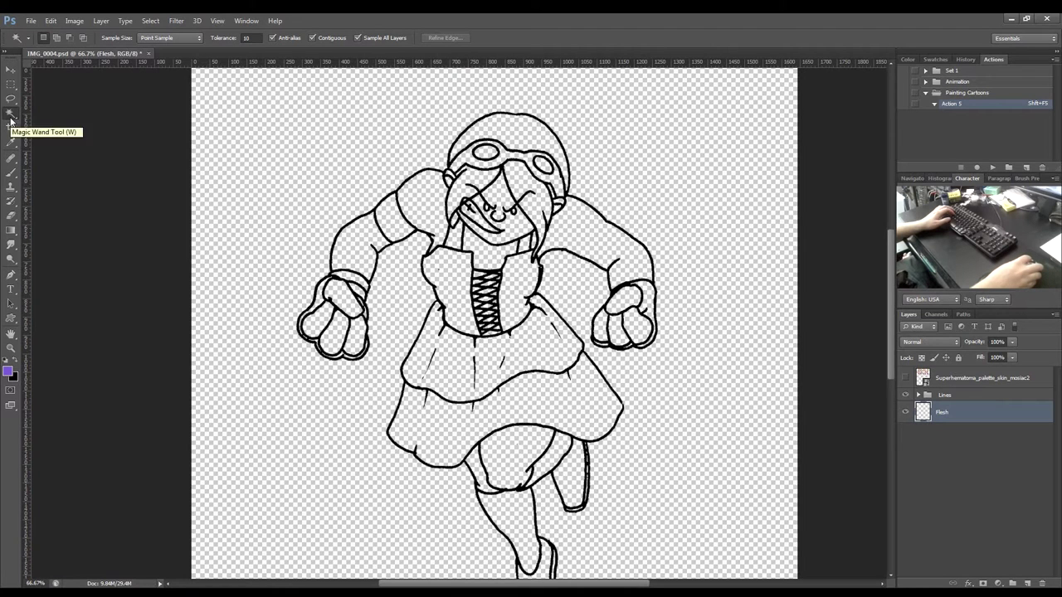
click(976, 167)
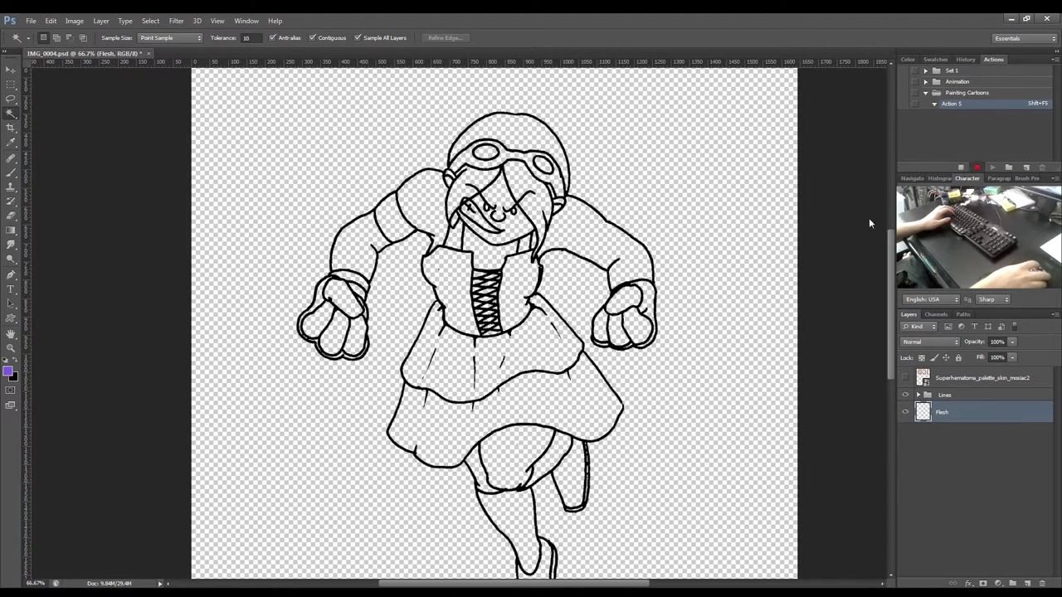
click(582, 241)
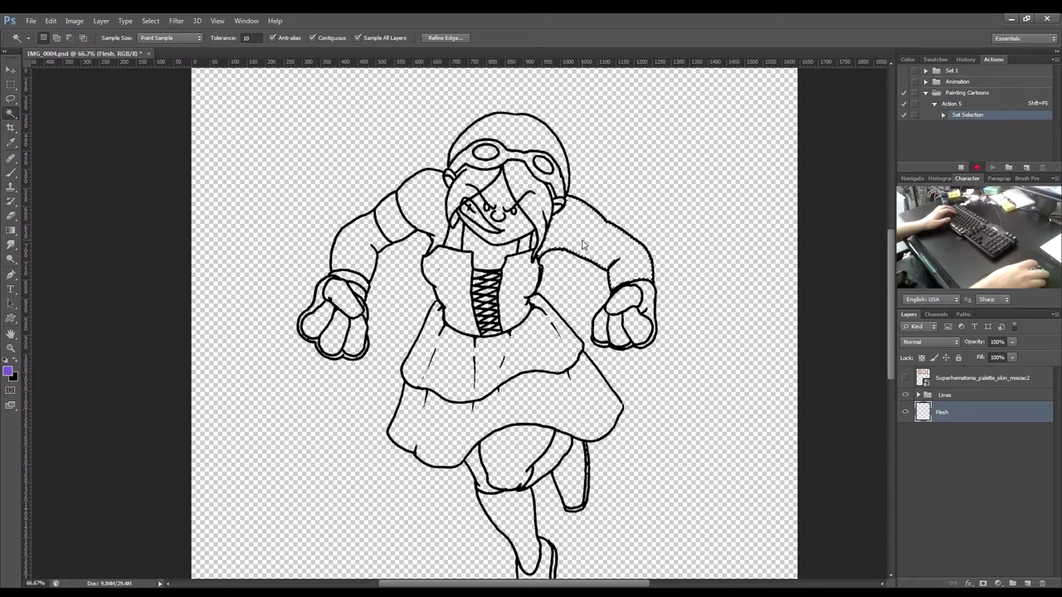
click(961, 167)
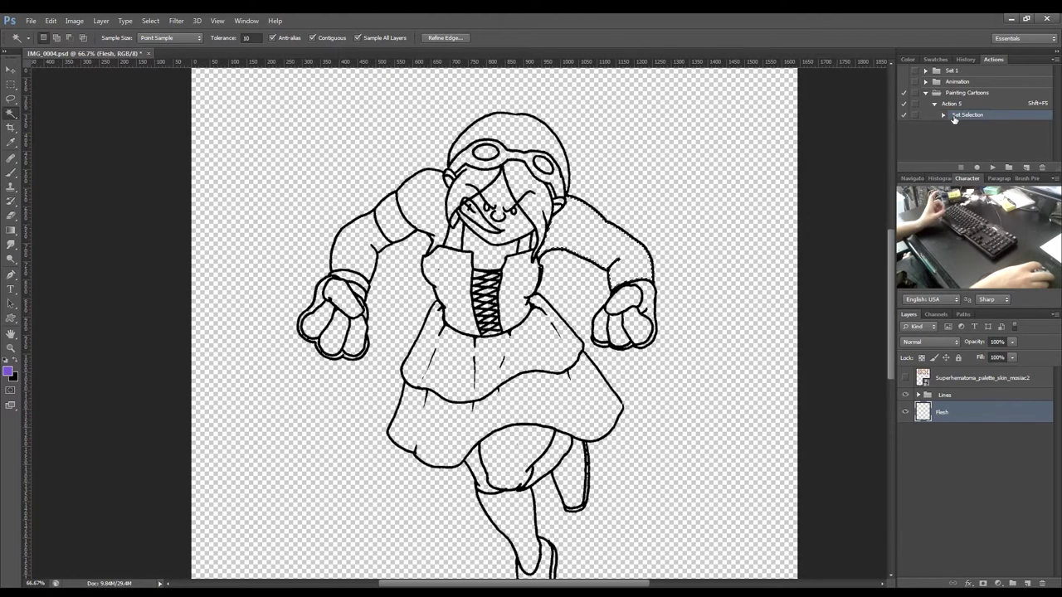
drag(954, 119, 1044, 168)
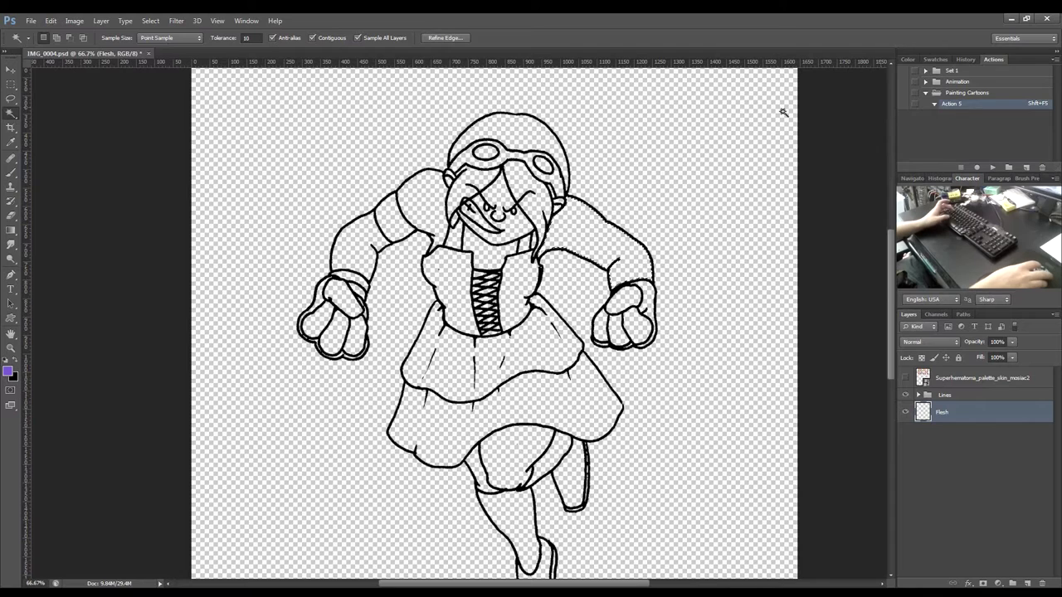
key(ctrl+d)
Select the area around the figure's outline and zoom in on the corset and mouth area.
click(585, 226)
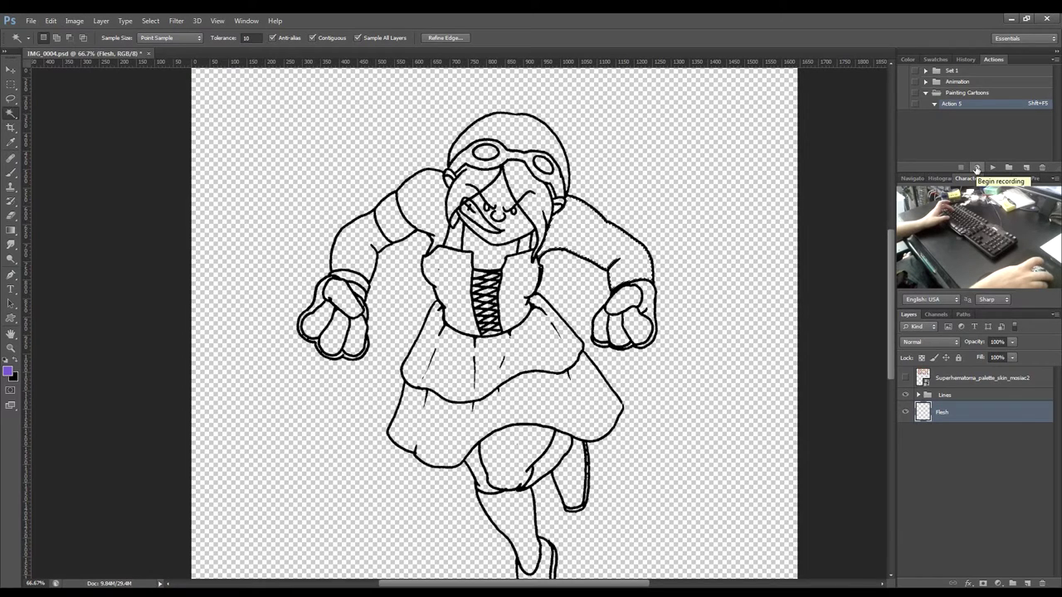
click(976, 168)
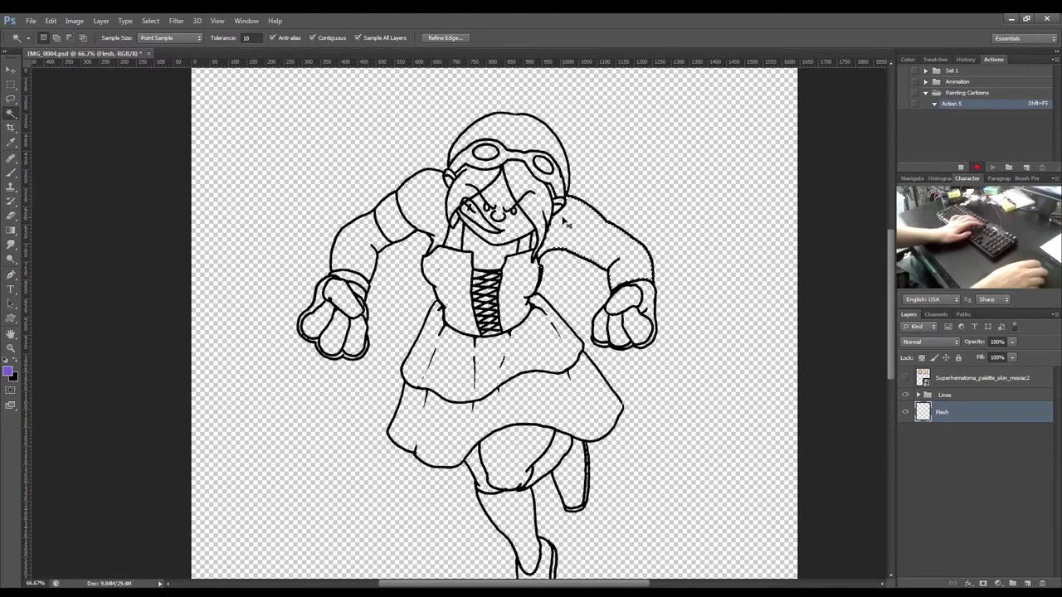
key(ctrl+plus)
key(ctrl+plus)
key(ctrl+plus)
key(ctrl+plus)
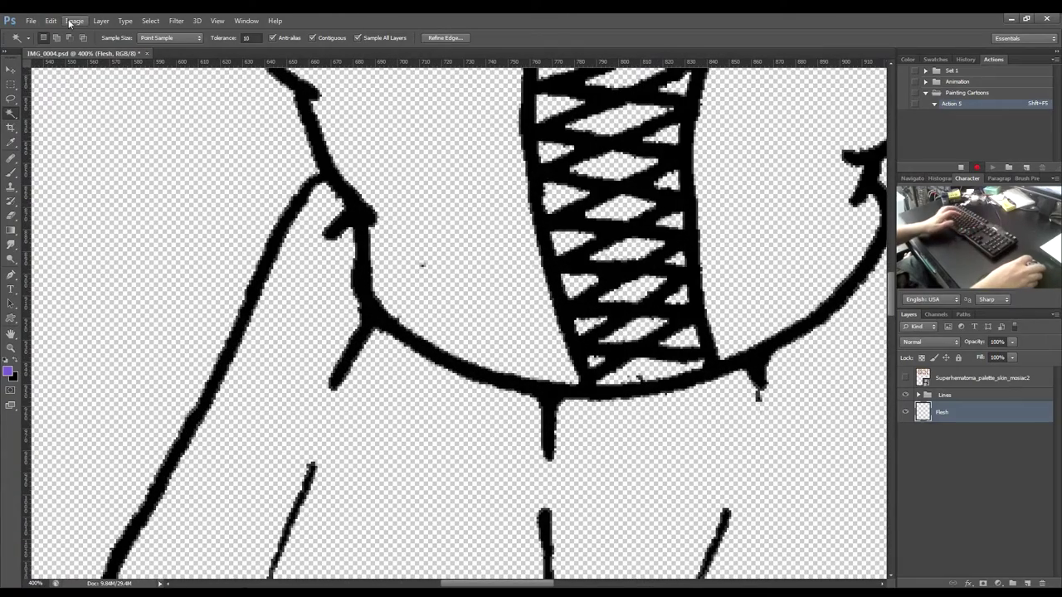
mouse_move(706, 190)
mouse_down()
mouse_move(484, 280)
mouse_move(529, 331)
mouse_move(422, 384)
mouse_up()
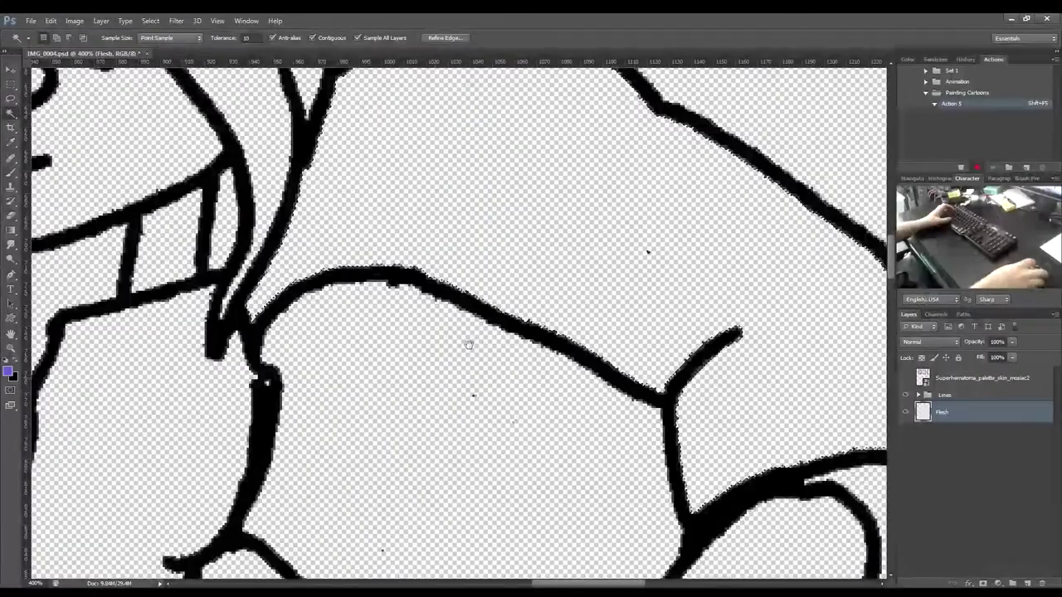
drag(487, 211, 491, 369)
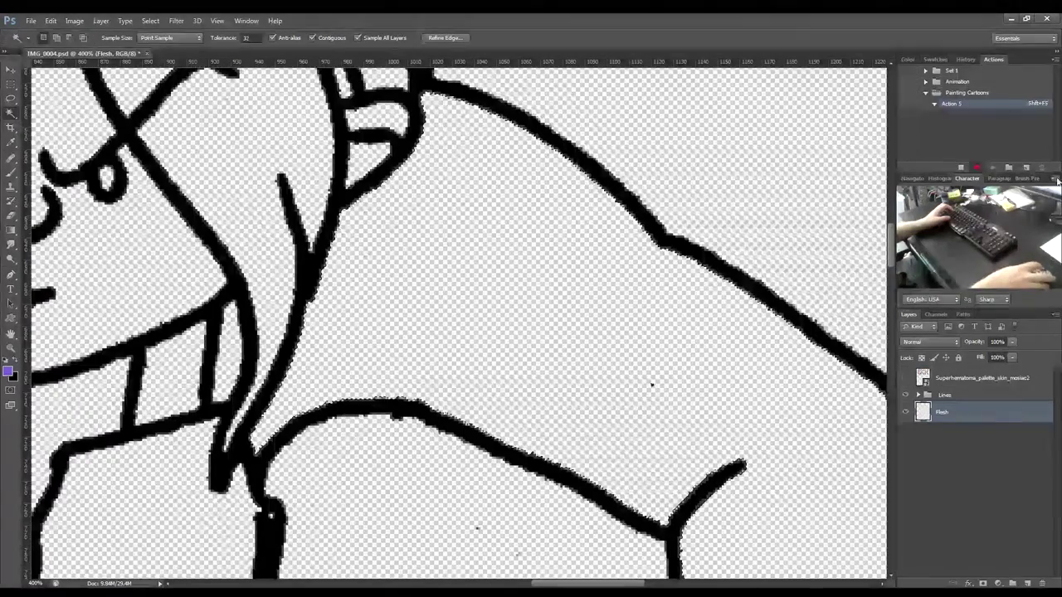
click(961, 166)
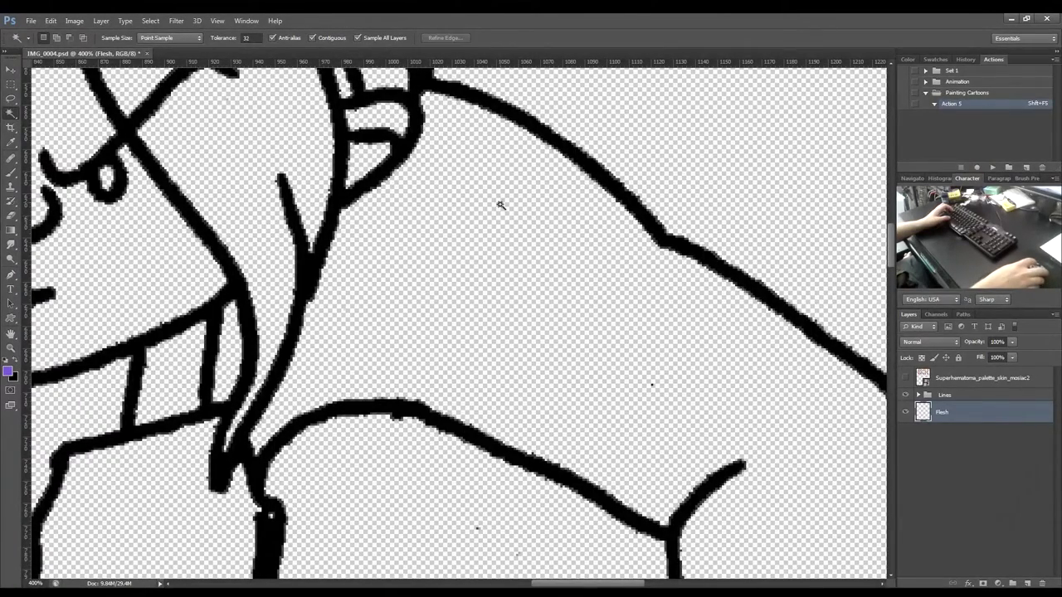
Bring the arm's line art into close view and resume recording Action 5.
scroll(439, 277, down, 3)
scroll(439, 277, right, 5)
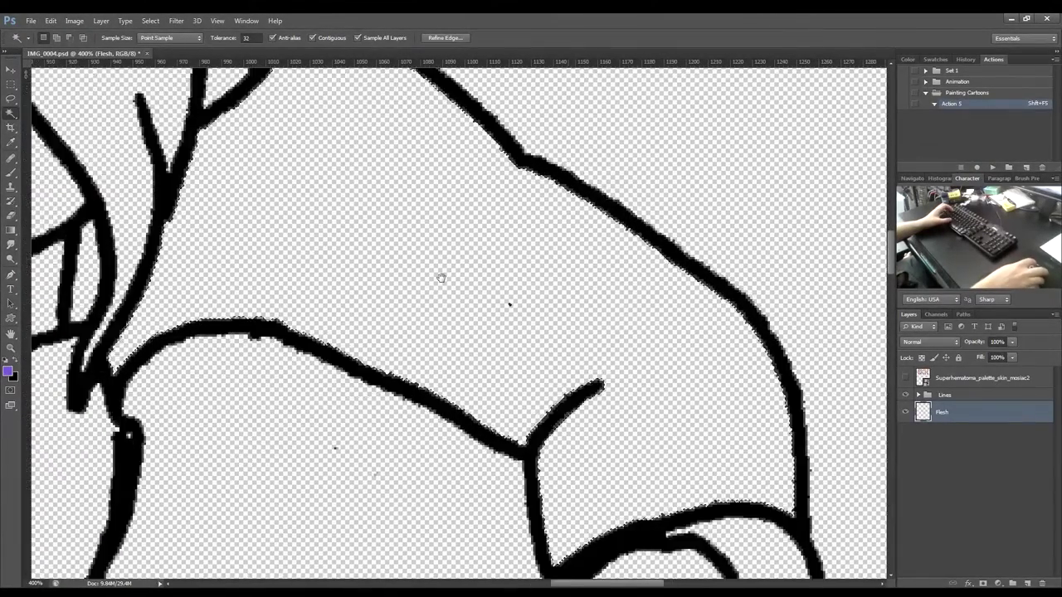
drag(253, 293, 443, 363)
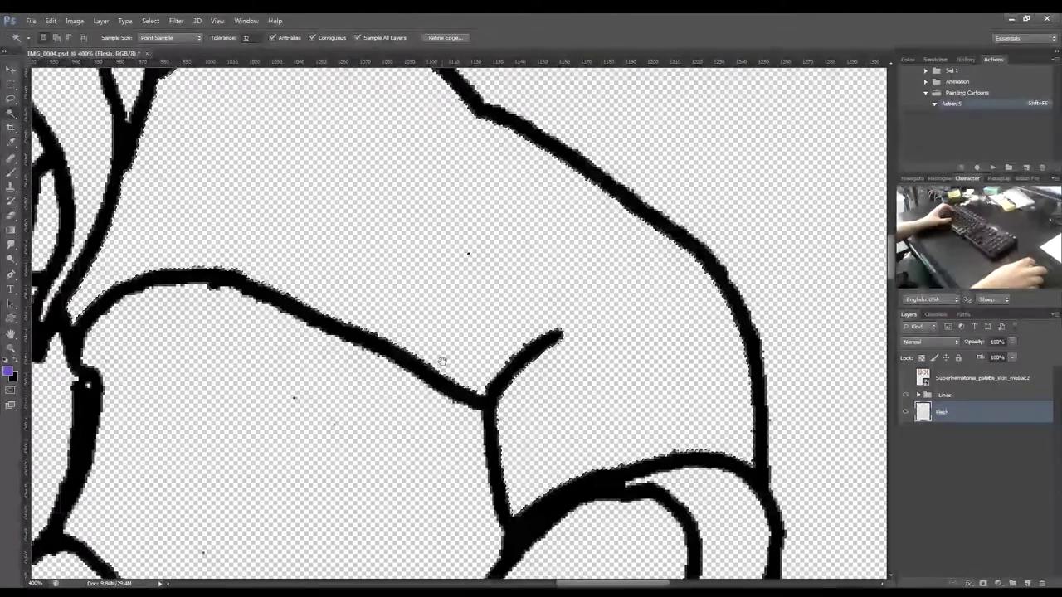
key(ctrl+plus)
key(ctrl+plus)
key(ctrl+plus)
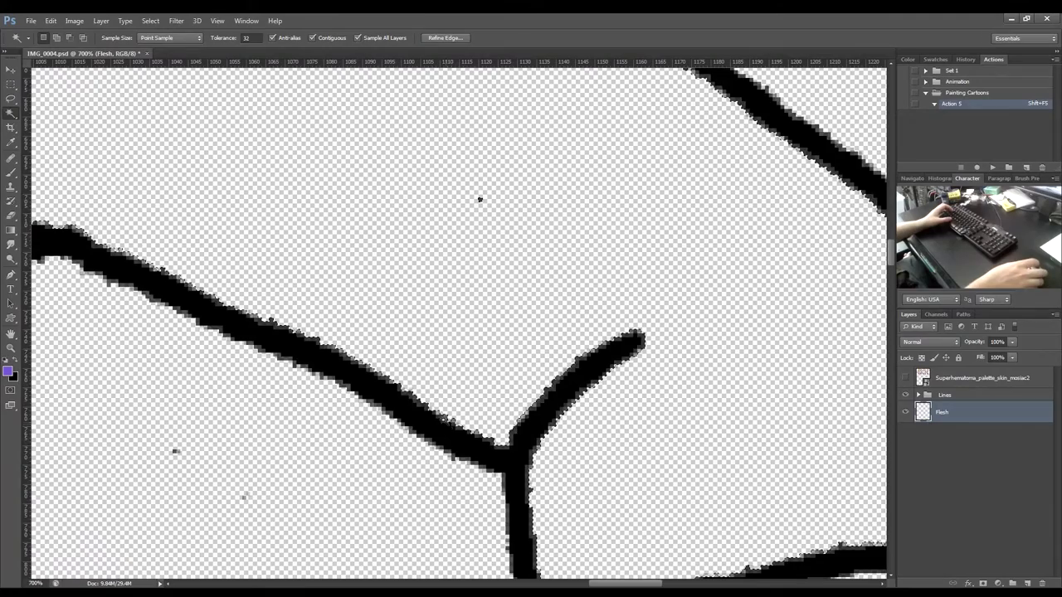
drag(158, 212, 671, 425)
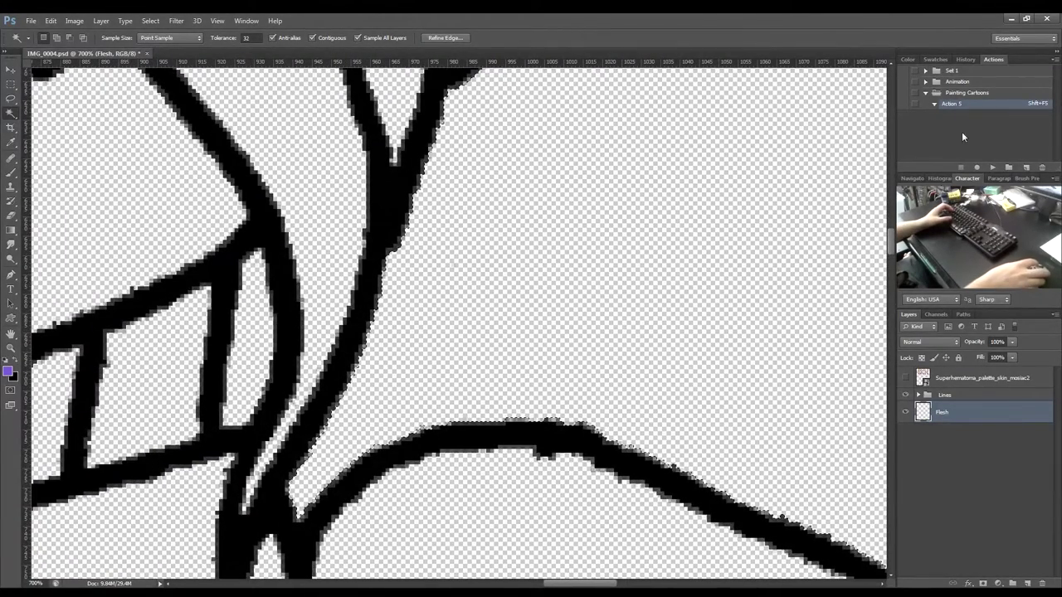
click(977, 167)
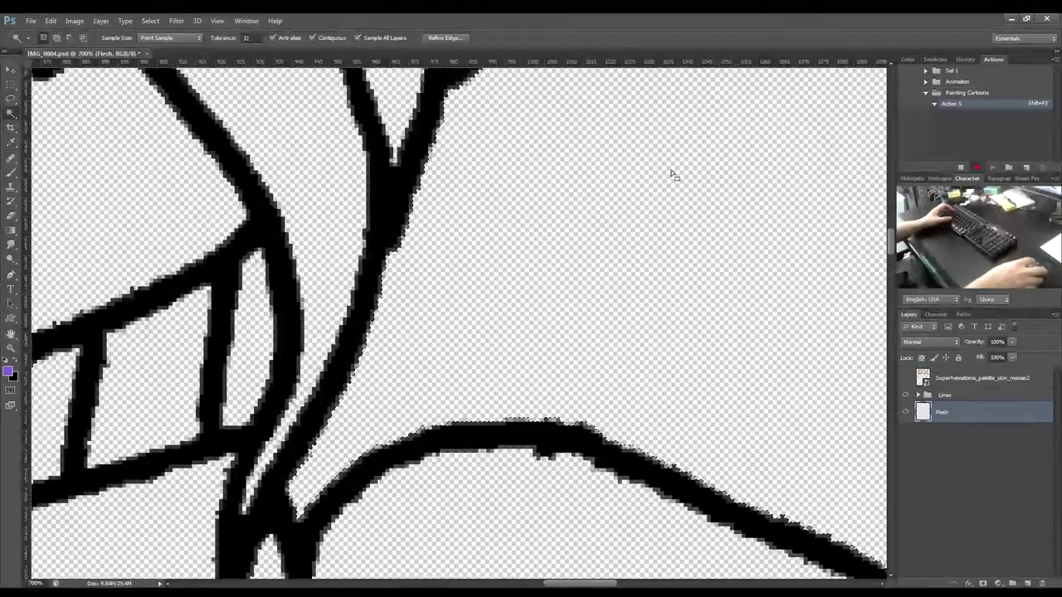
click(150, 22)
Expand the selection by 3 pixels using Select > Modify > Expand.
mouse_move(153, 143)
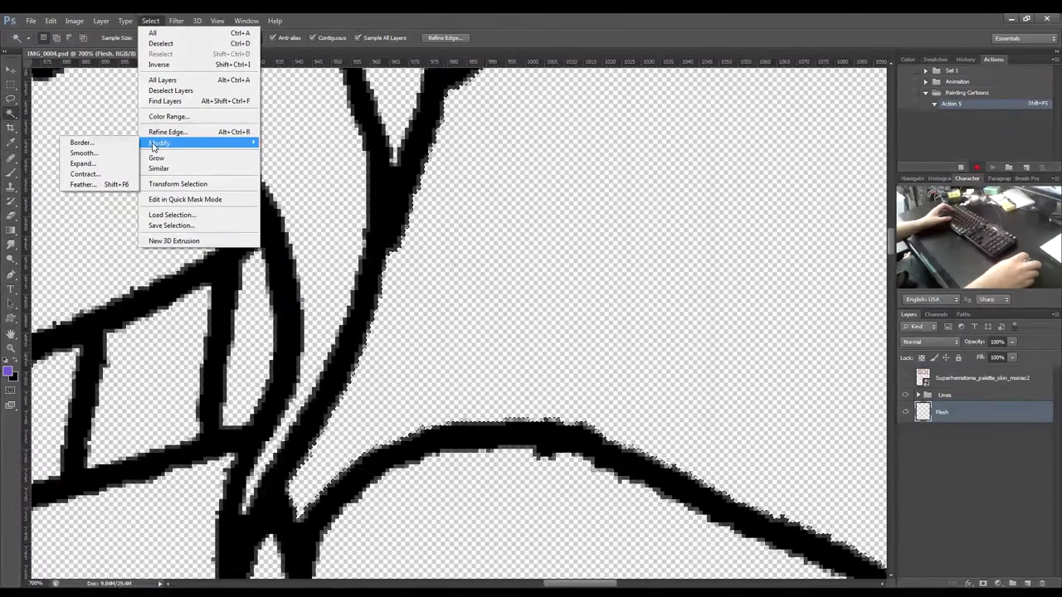
click(83, 164)
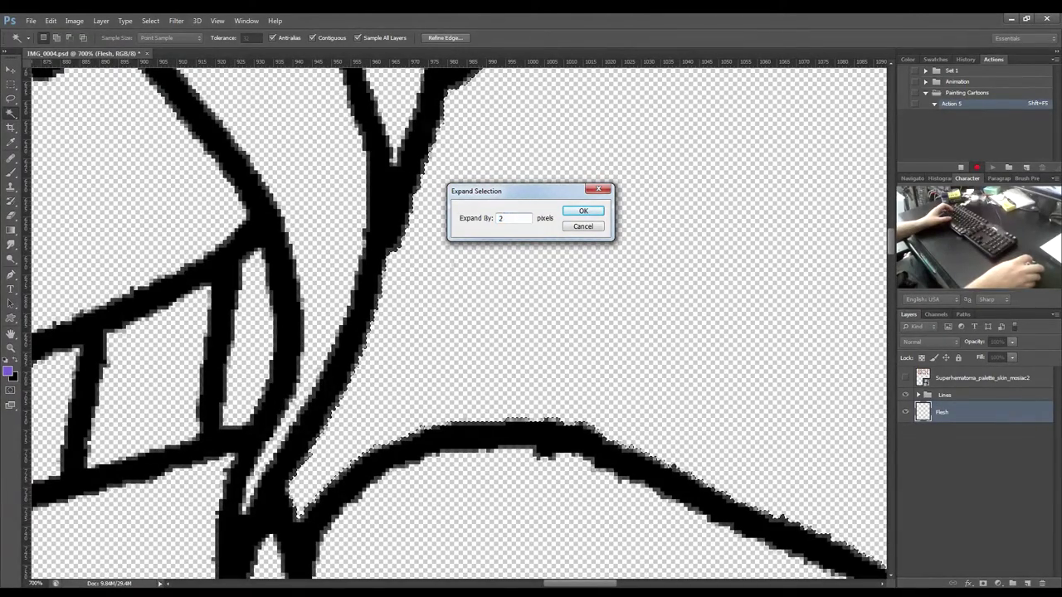
text(3)
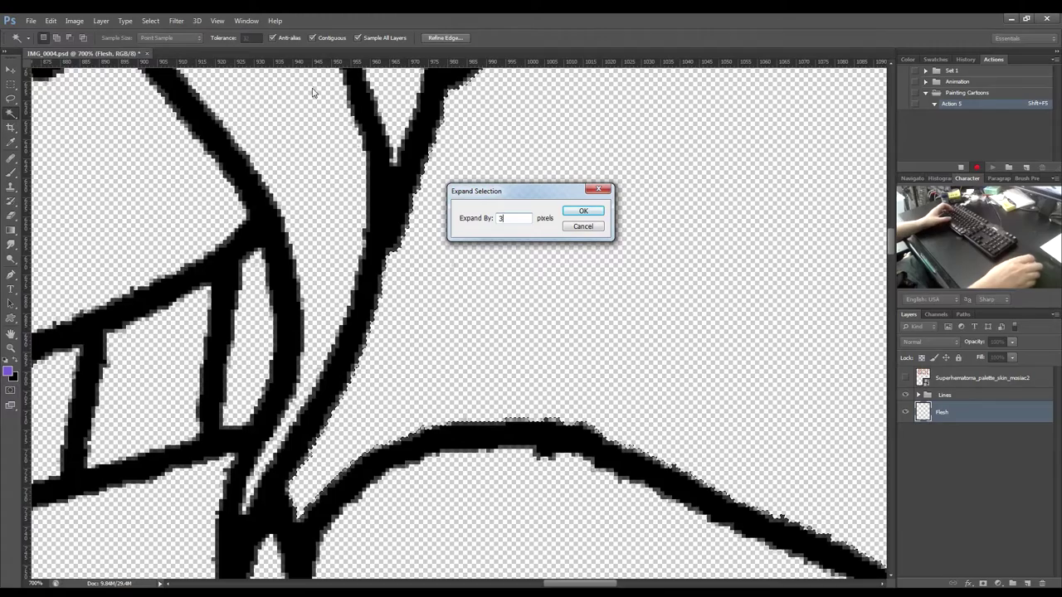
click(581, 211)
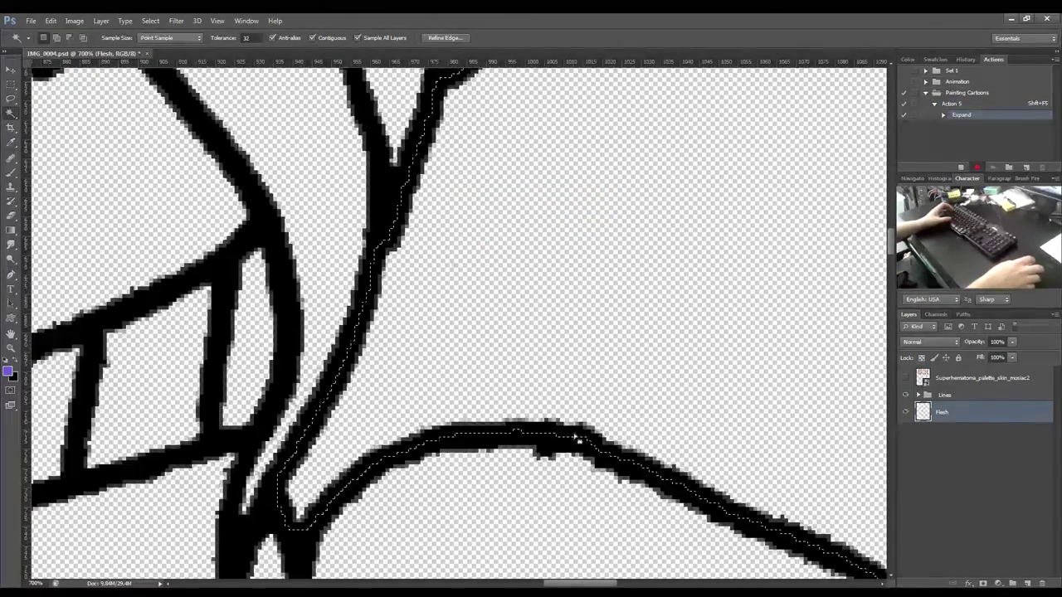
Fill the expanded selection with the purple foreground colour on the Flesh layer and stop recording.
drag(692, 452, 451, 370)
drag(795, 506, 612, 505)
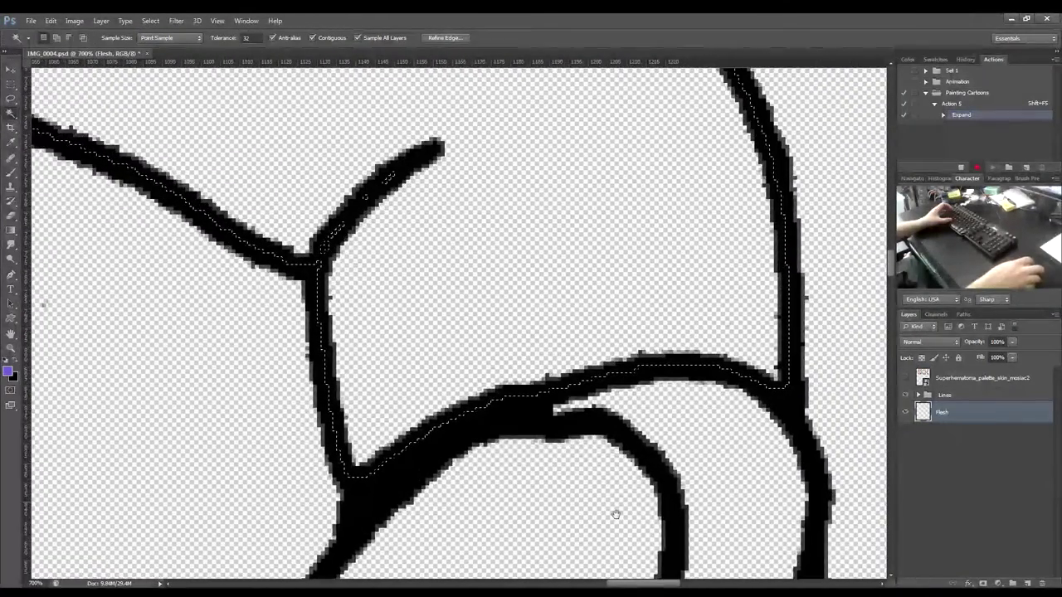
drag(633, 217, 776, 400)
drag(529, 197, 600, 238)
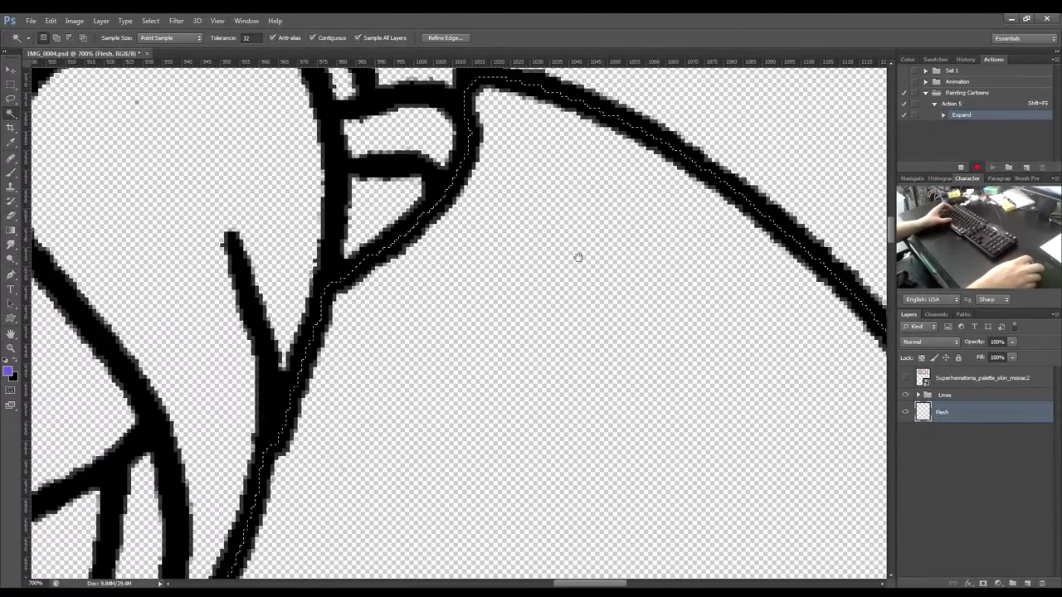
drag(482, 392, 440, 221)
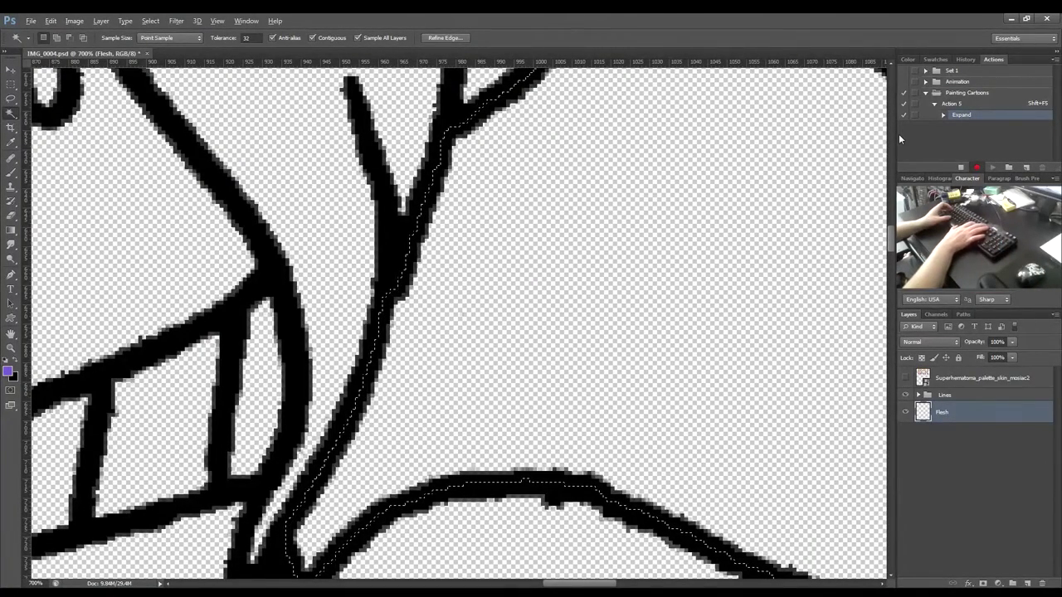
key(alt+BackSpace)
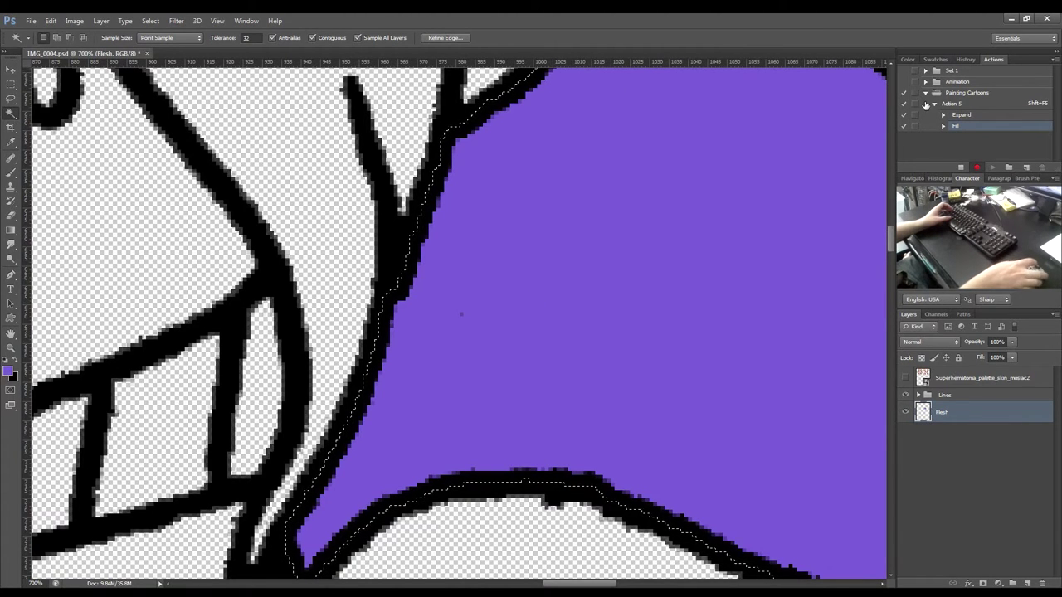
drag(730, 109, 617, 303)
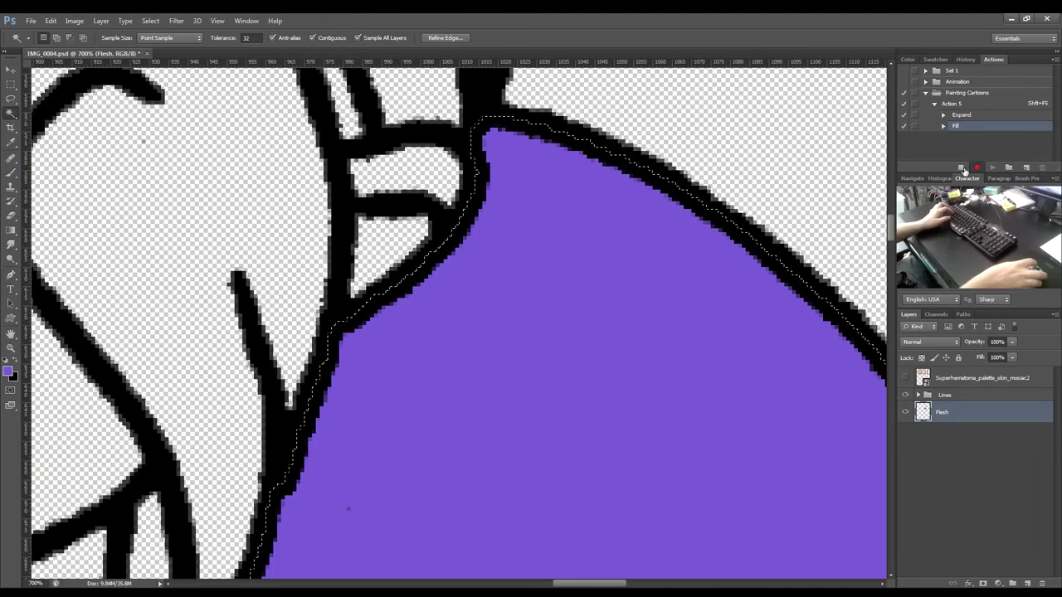
click(961, 168)
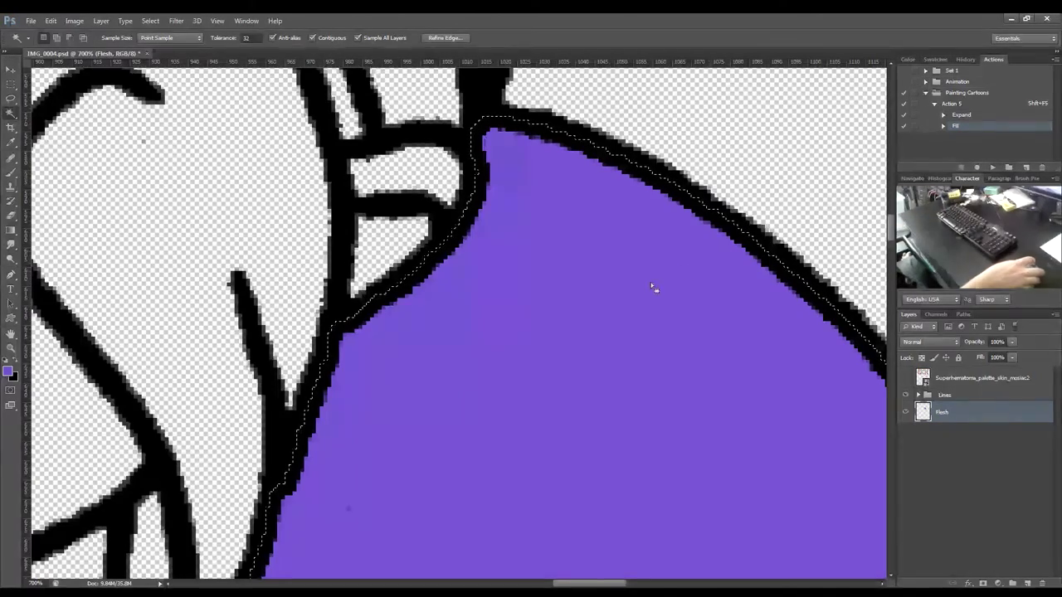
Zoom out to 200% and fill the upper-left shoulder area purple by playing Action 5 (Shift+F5).
key(ctrl+d)
key(ctrl+minus)
key(ctrl+minus)
key(ctrl+minus)
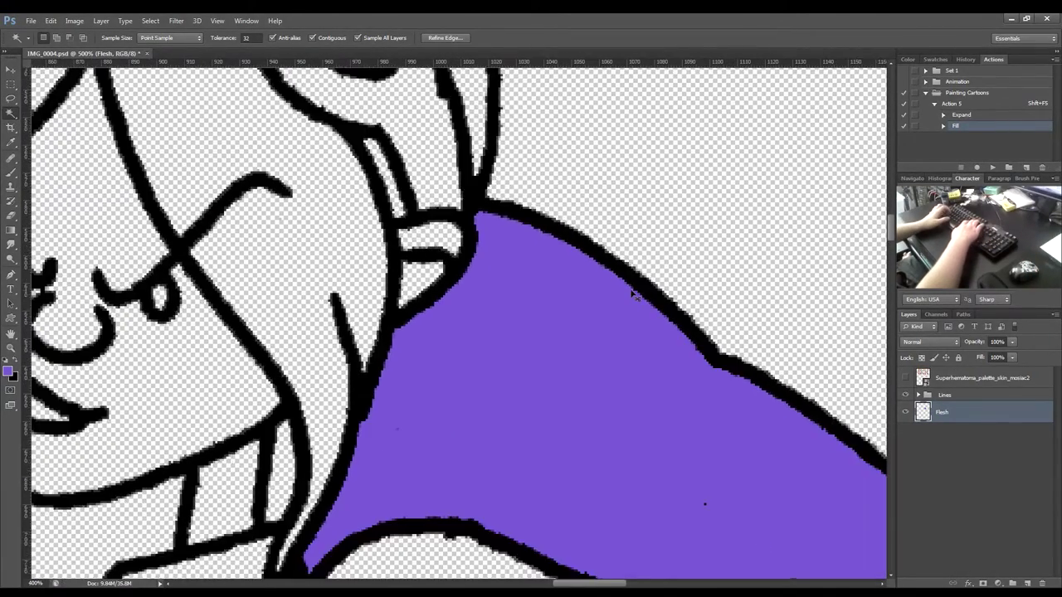
key(ctrl+minus)
key(ctrl+shift+d)
scroll(438, 285, down, 2)
scroll(438, 285, left, 3)
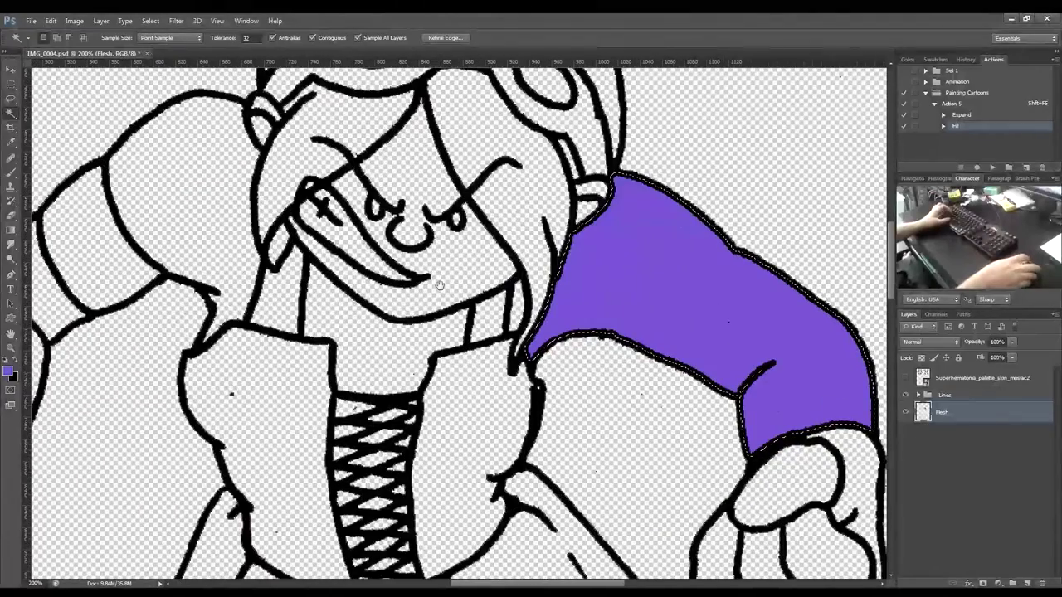
click(158, 214)
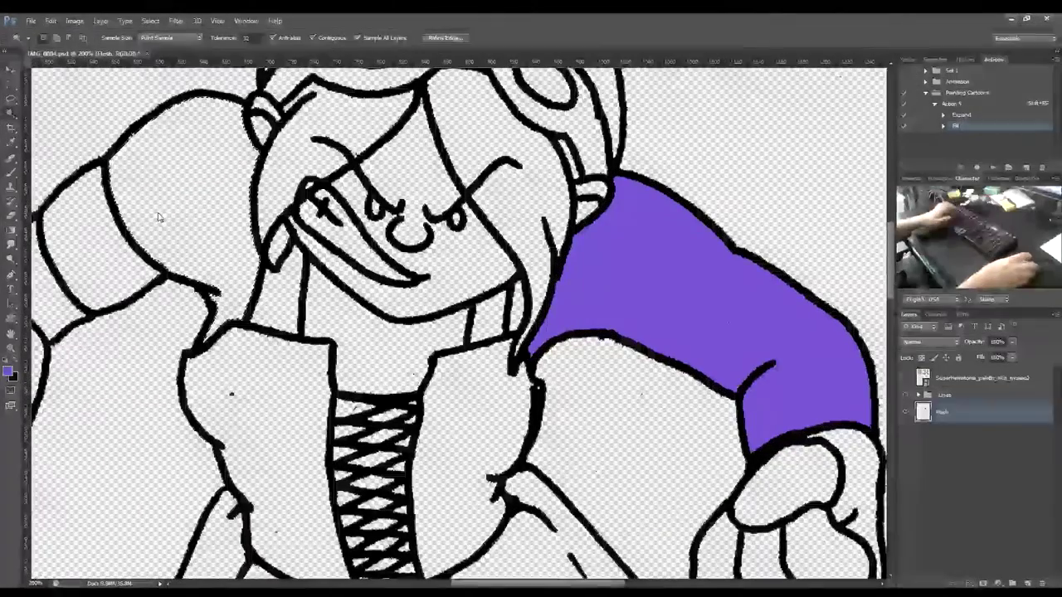
key(shift+F5)
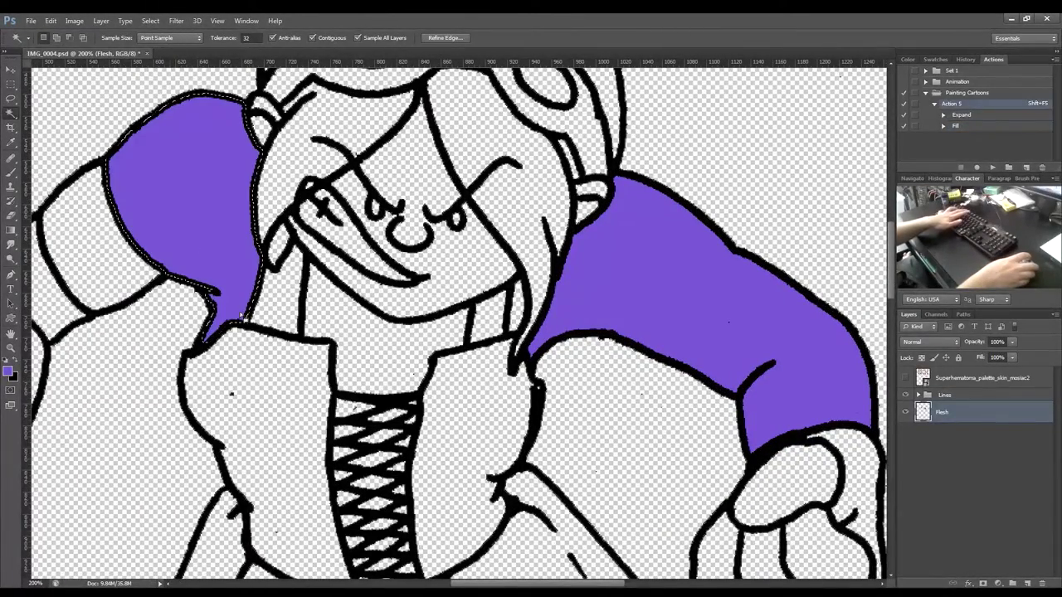
Run Action 5 on the area below the face, the left arm and the gap beside the collar.
click(343, 302)
key(shift+F5)
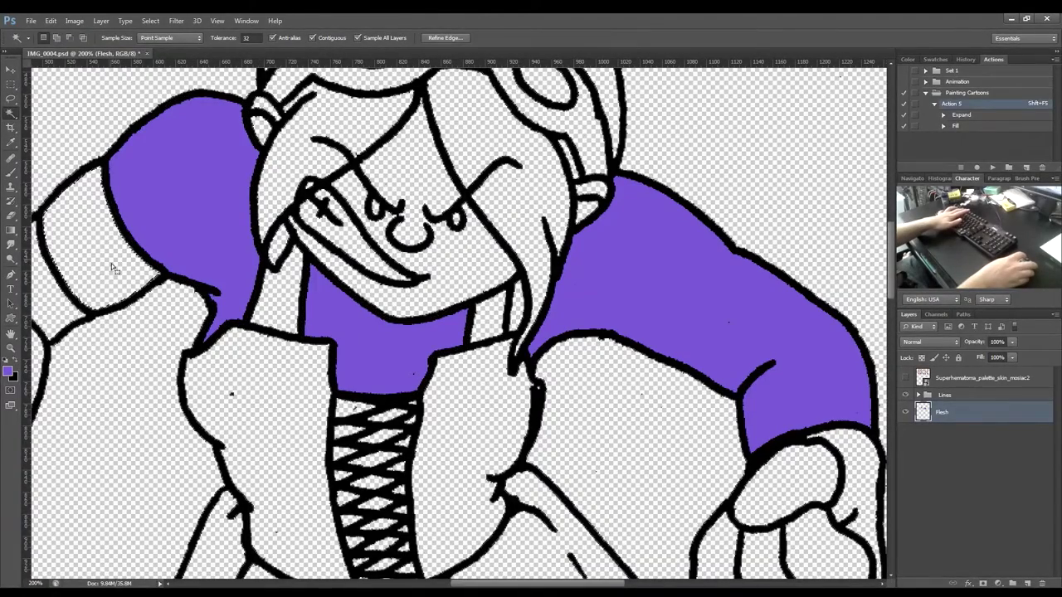
click(40, 357)
key(shift+F5)
drag(621, 383, 669, 455)
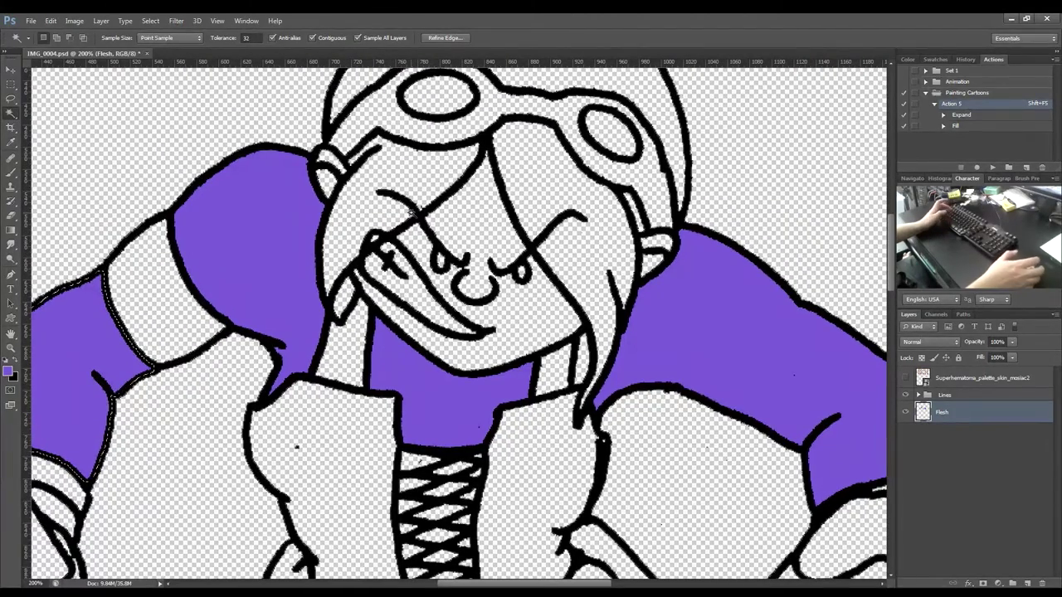
key(ctrl+minus)
key(ctrl+minus)
key(ctrl+plus)
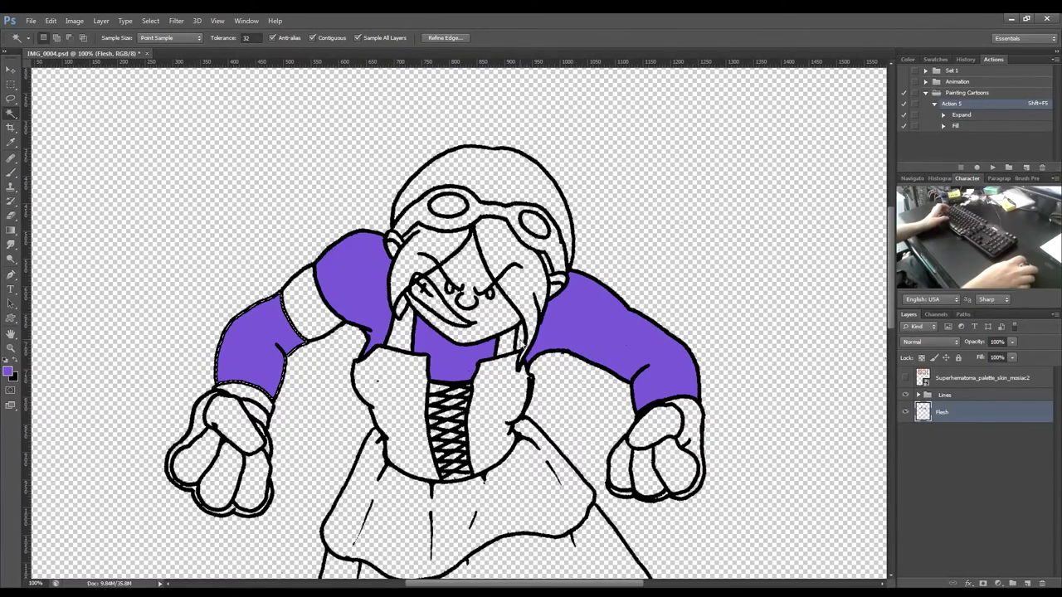
key(shift+F5)
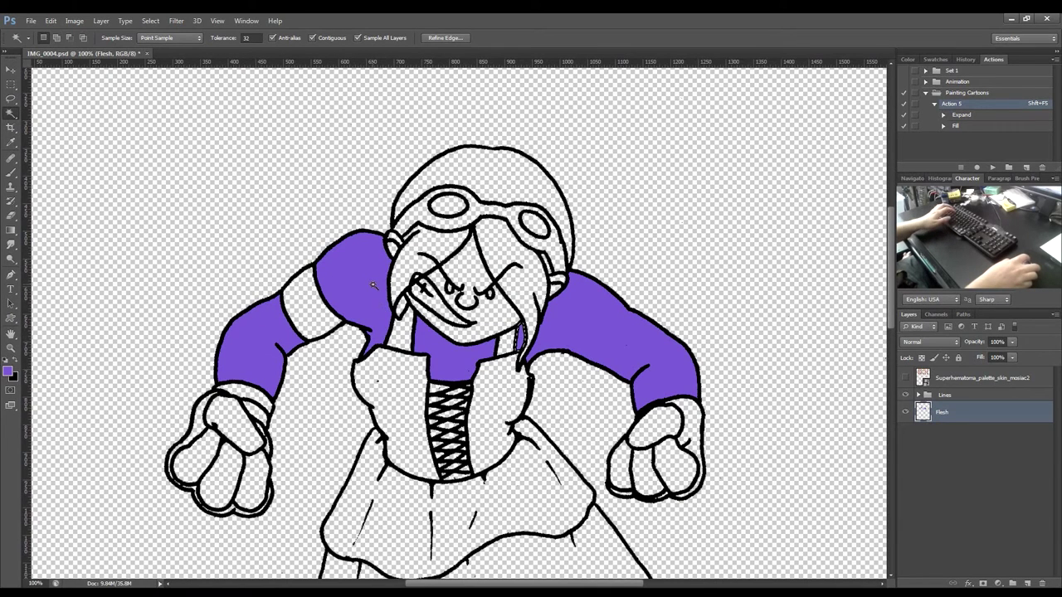
key(ctrl+F2)
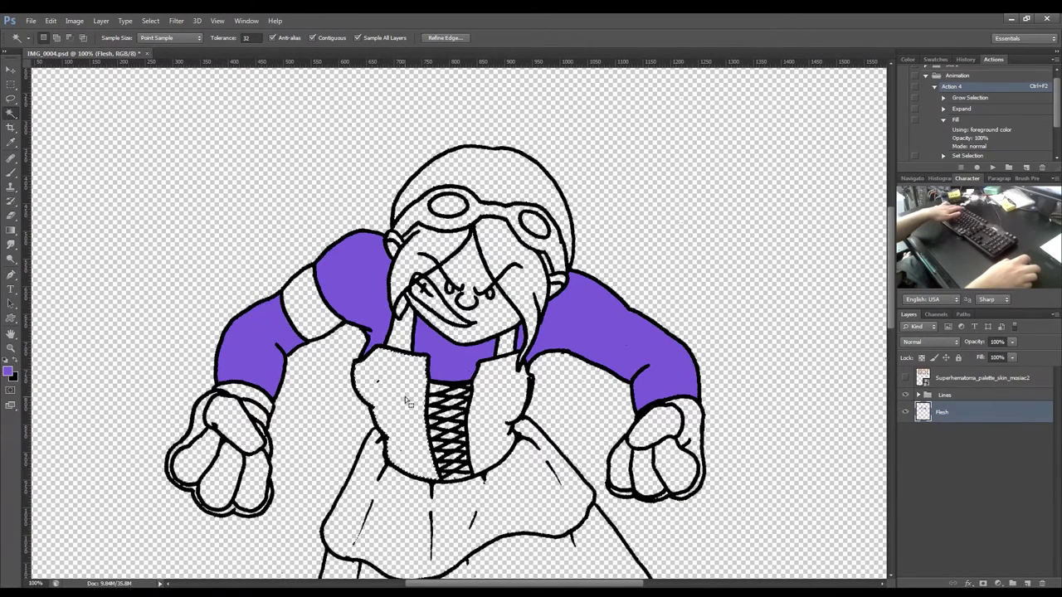
Select the right bodice beside the lacing and fill it purple with Action 4 (Ctrl+F2).
key(shift+F2)
shift+click(495, 394)
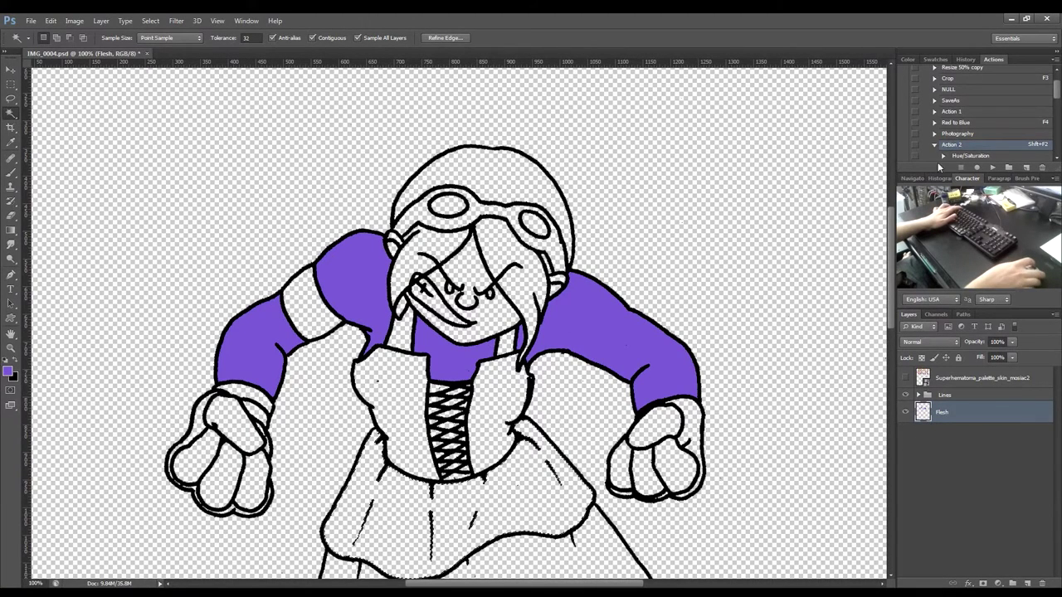
scroll(924, 83, up, 5)
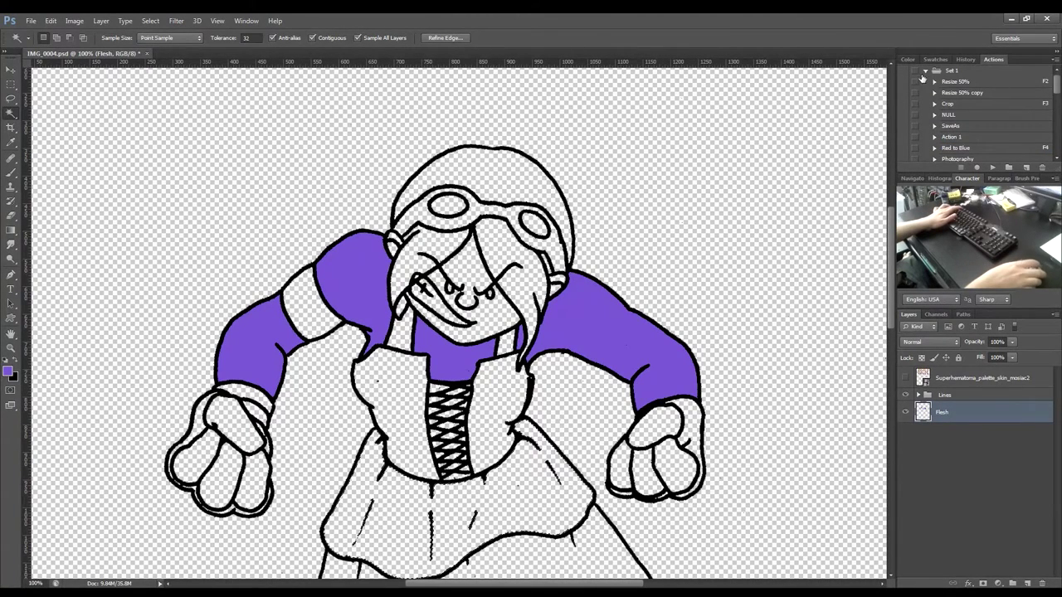
click(924, 81)
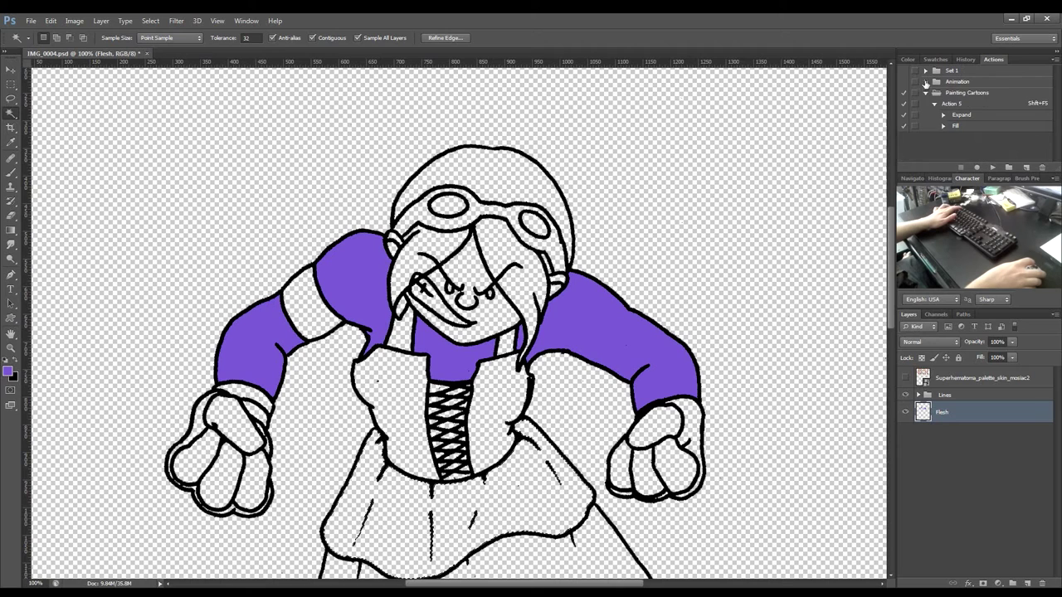
click(926, 93)
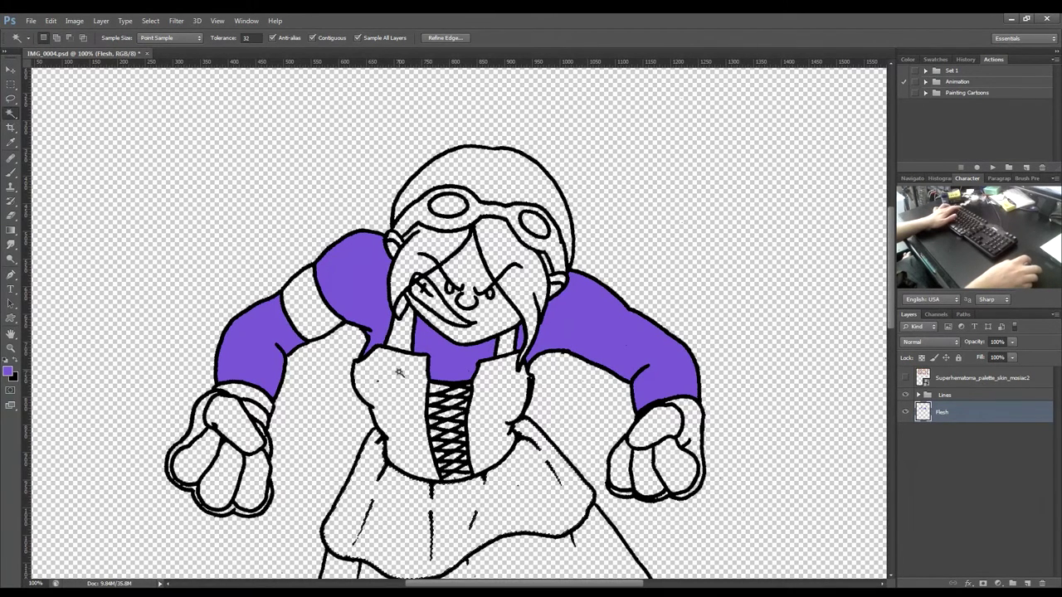
key(shift+F2)
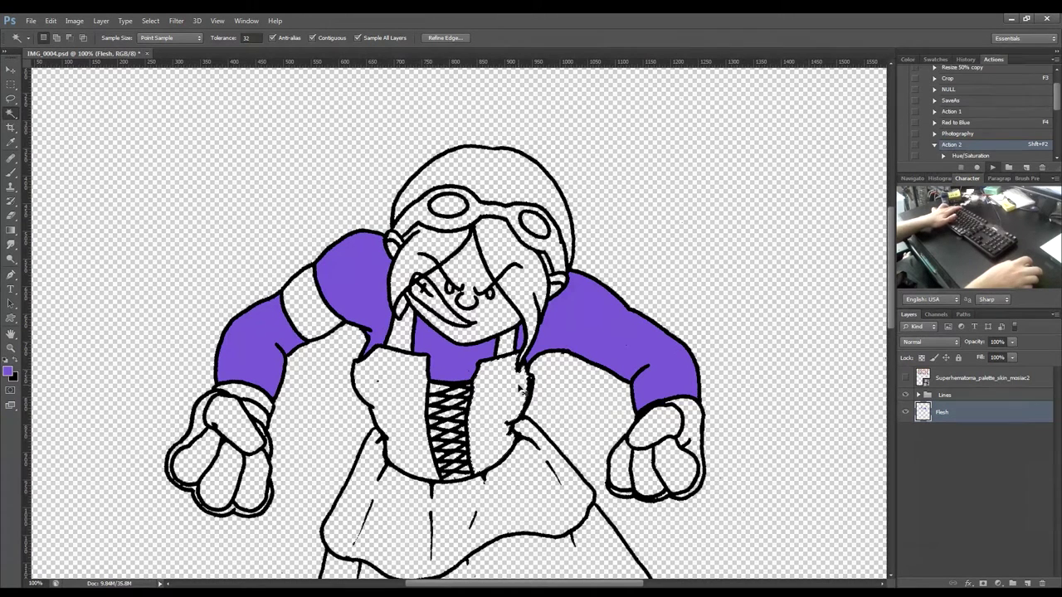
key(ctrl+F2)
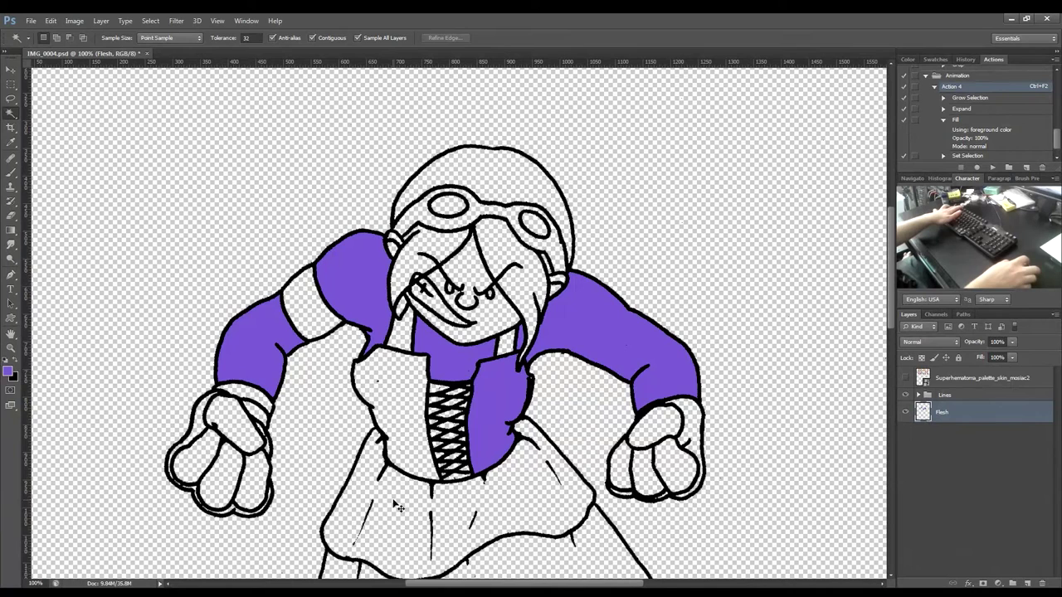
click(412, 432)
Fill the left bodice and several left-fist fingers purple with Ctrl+F2.
key(ctrl+F2)
click(221, 470)
key(ctrl+F2)
click(200, 461)
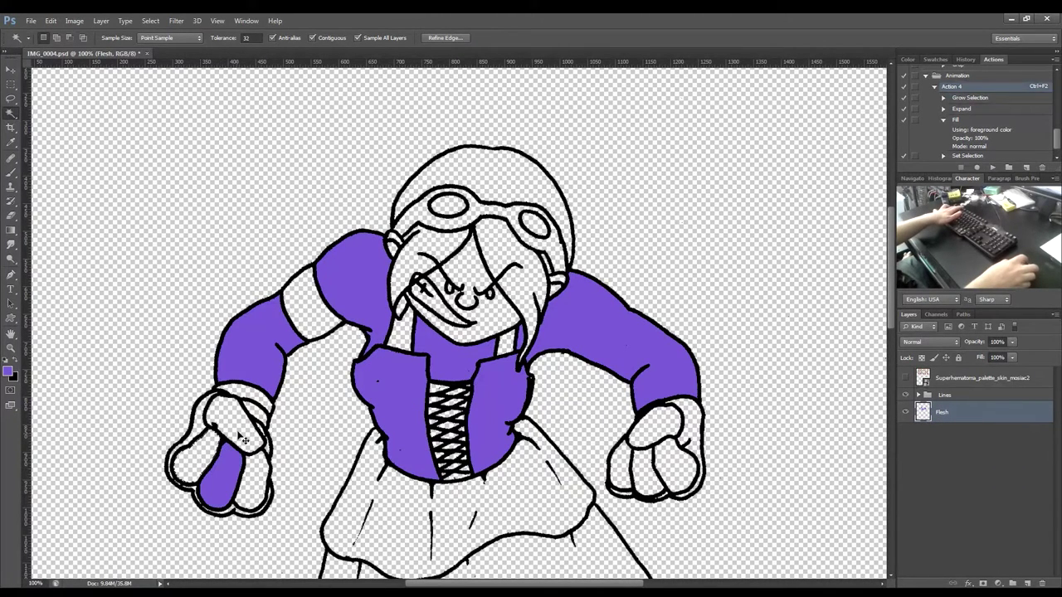
key(ctrl+F2)
click(247, 469)
key(ctrl+F2)
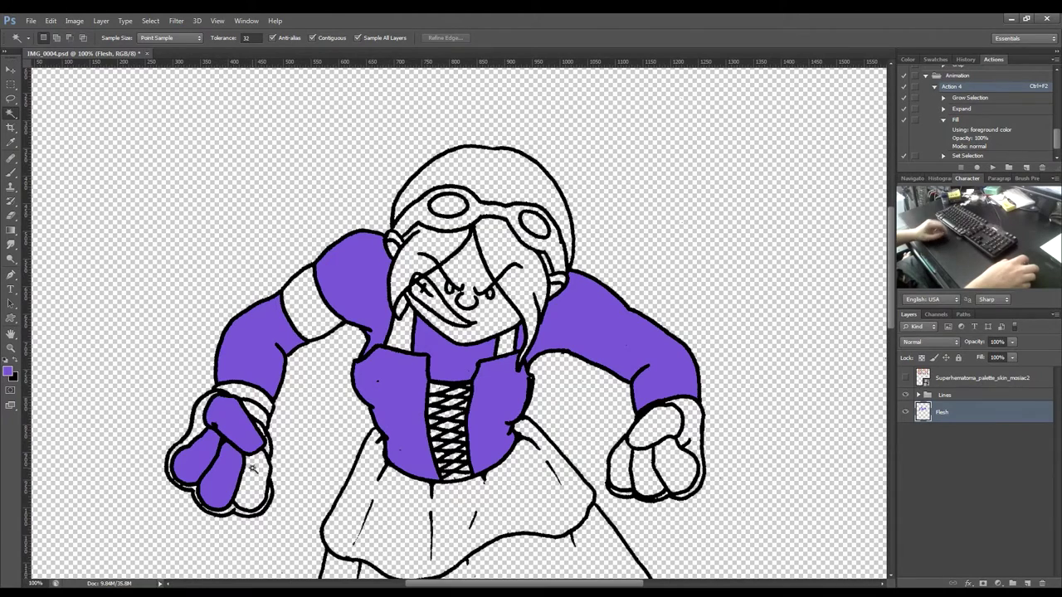
Select the rest of the left fist plus the right fist and fill both purple.
click(259, 473)
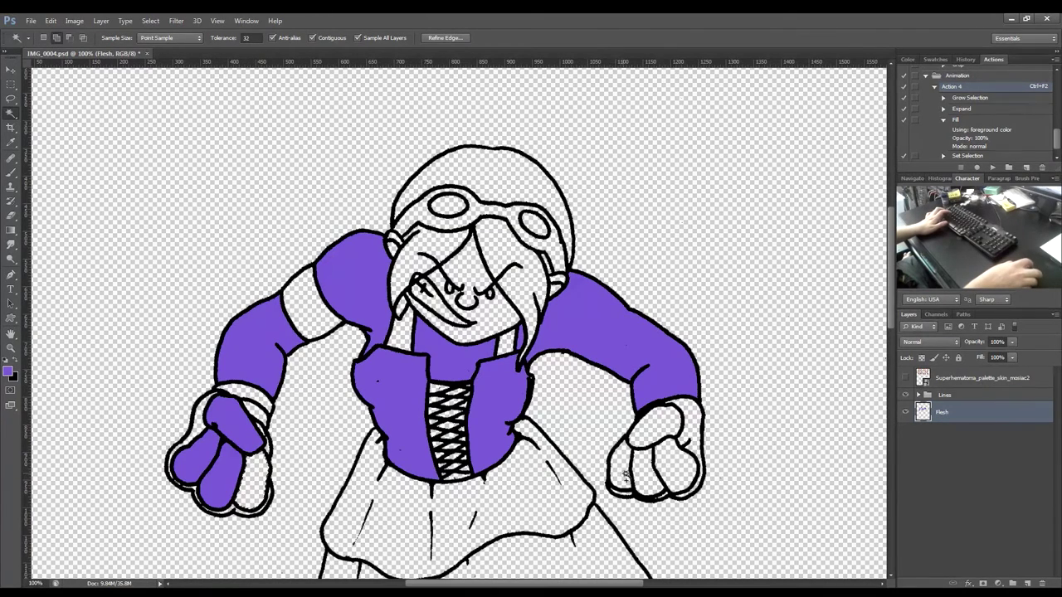
shift+click(652, 435)
click(621, 469)
shift+click(245, 477)
key(ctrl+F2)
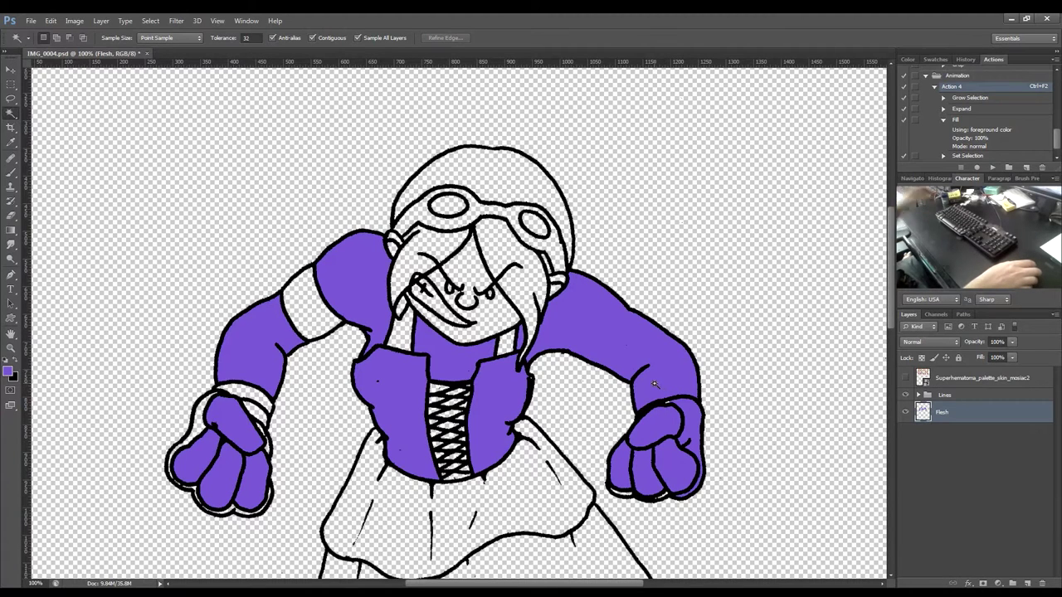
Collapse the action sets, delete the purple Flesh layer and add a new empty Layer 3.
click(927, 76)
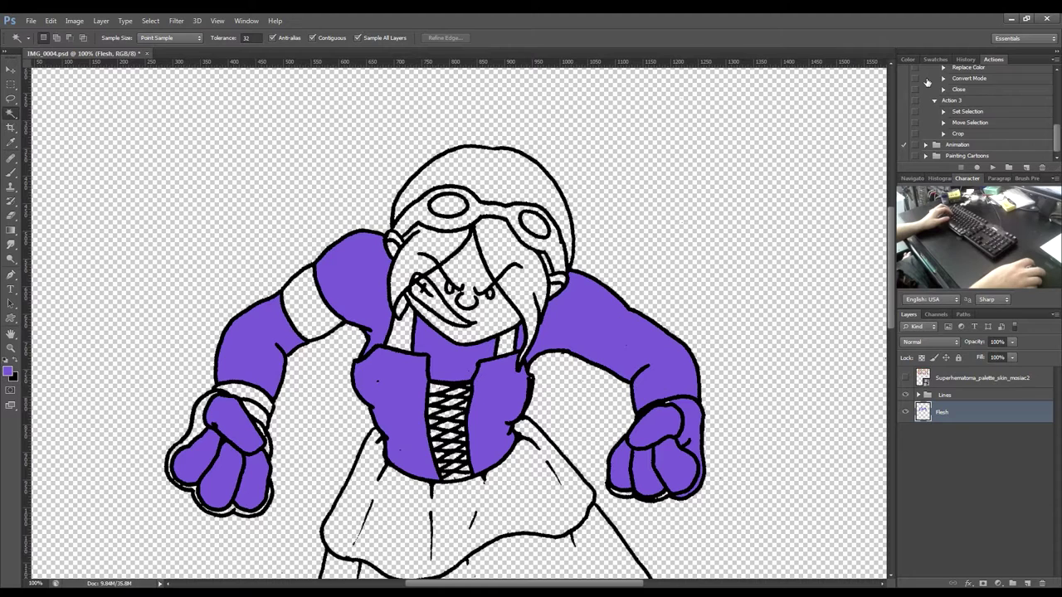
scroll(996, 132, up, 5)
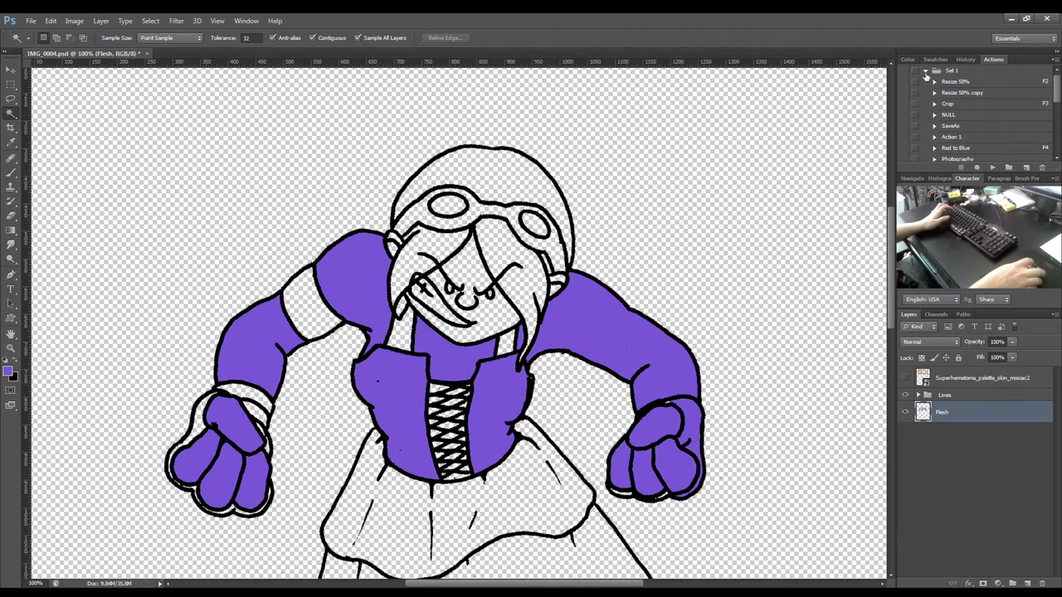
click(926, 72)
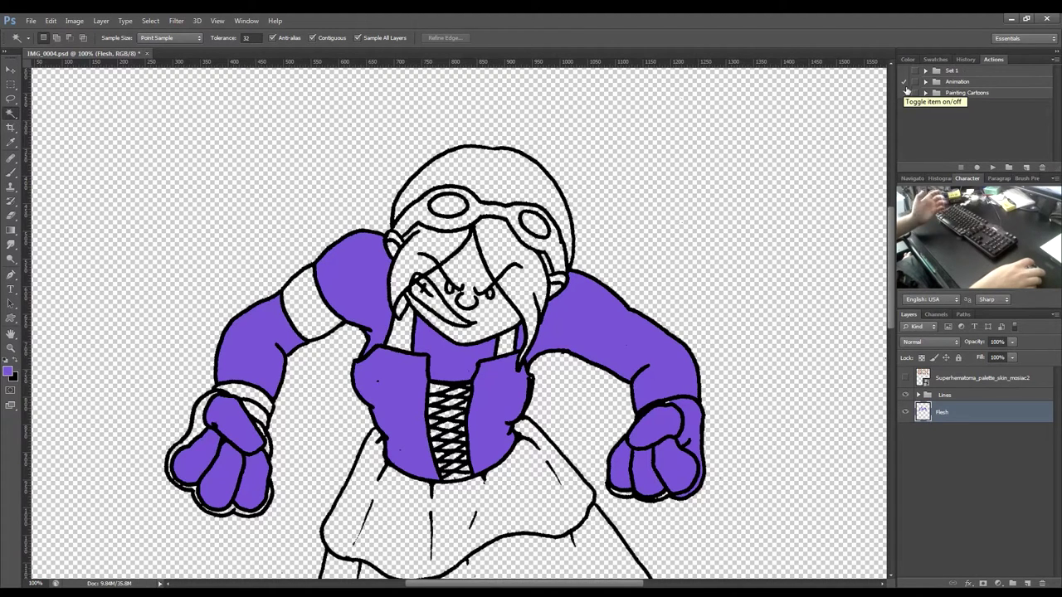
drag(986, 413, 1042, 583)
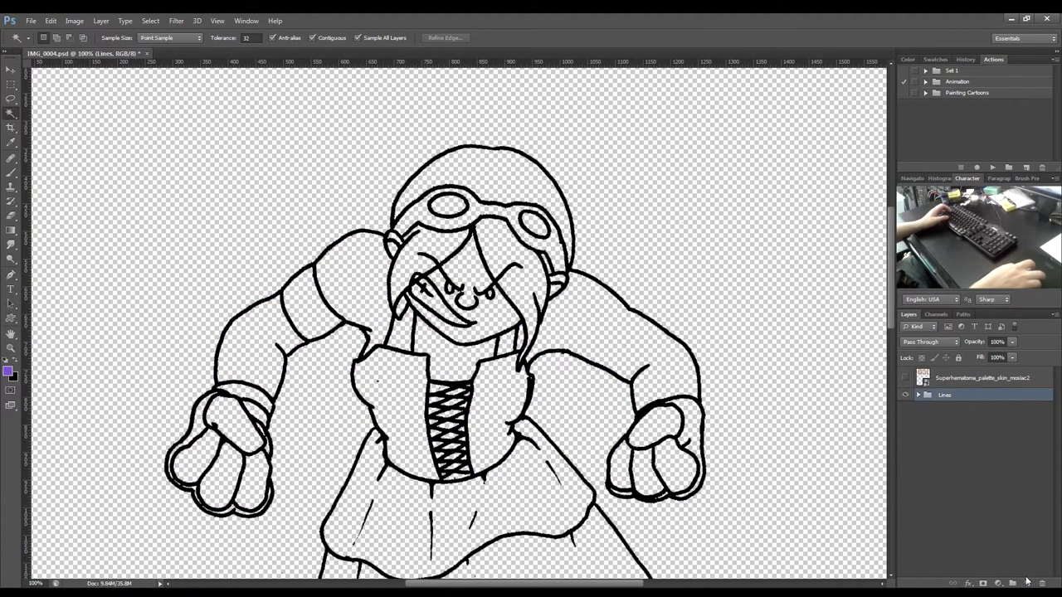
click(1026, 583)
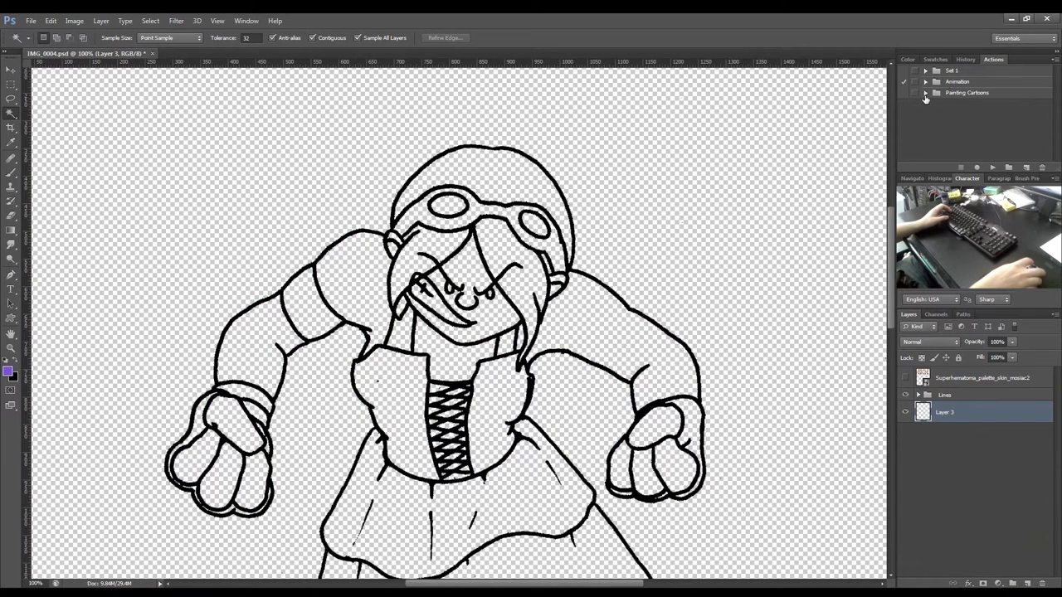
Enable the Animation action set and show the skin-tone sprite reference sheet.
click(903, 82)
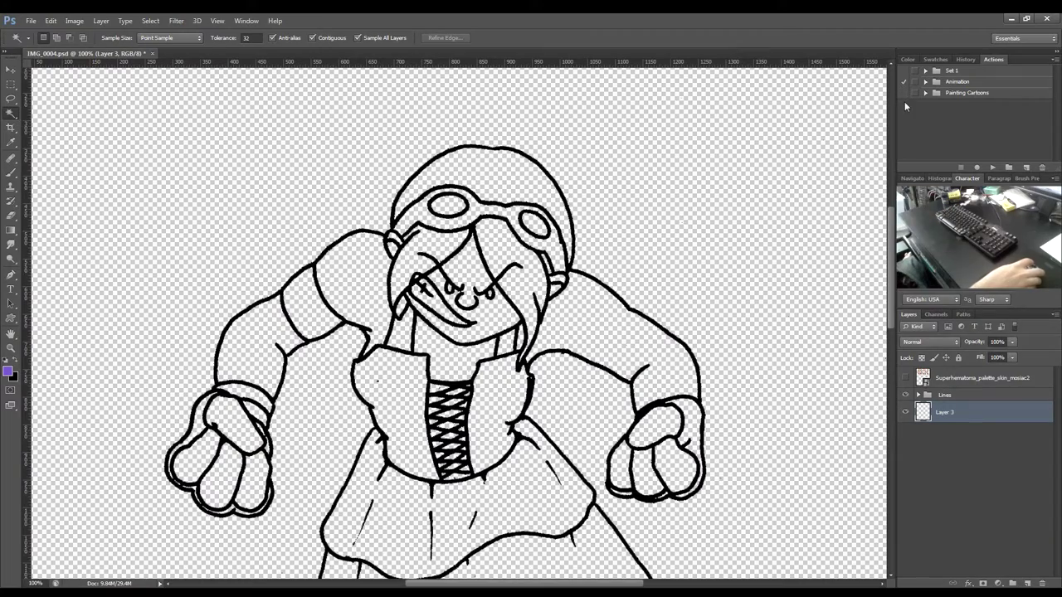
scroll(531, 498, down, 5)
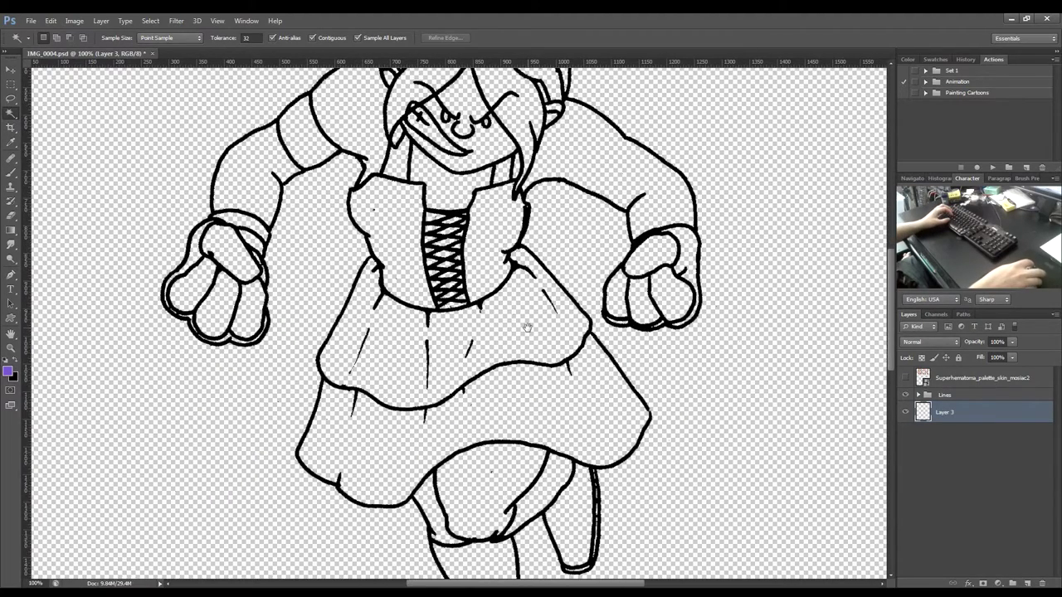
scroll(535, 299, up, 3)
drag(546, 318, 566, 342)
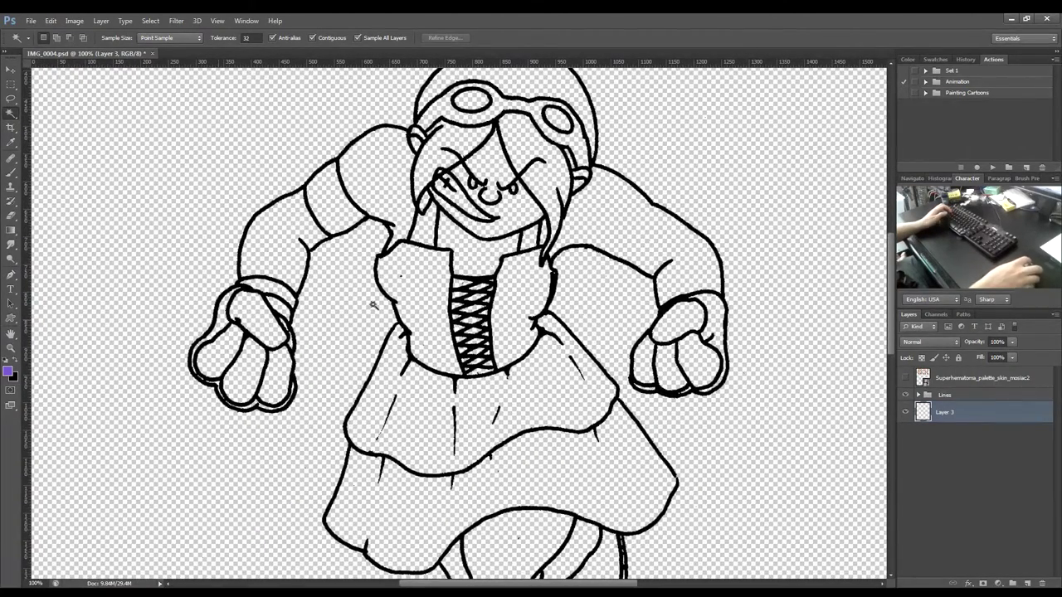
click(906, 379)
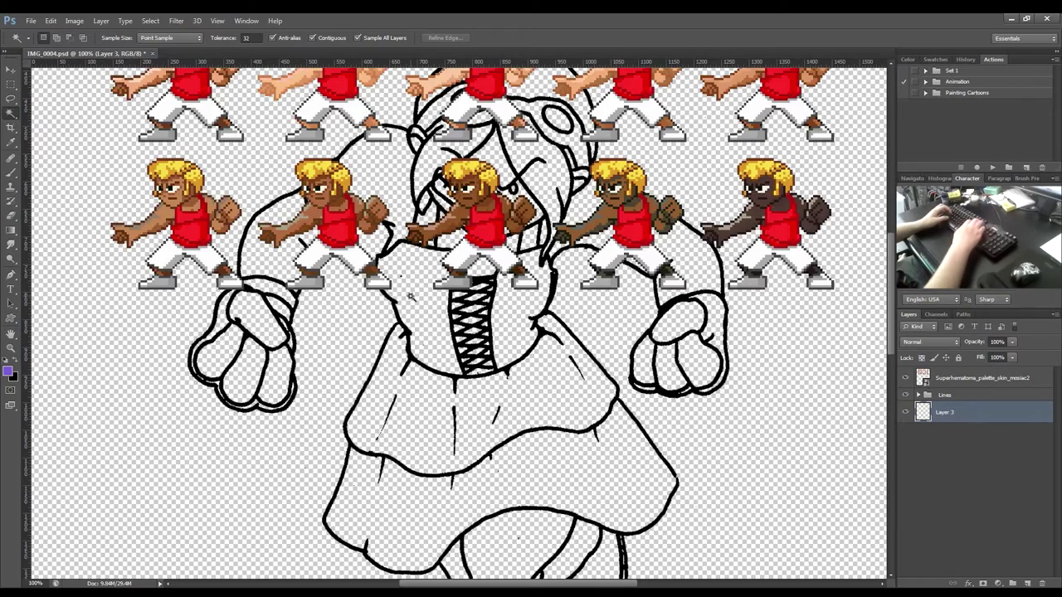
Sample a peach skin tone from the sprites with the Eyedropper, then hide the reference sheet.
key(ctrl+minus)
scroll(415, 303, up, 3)
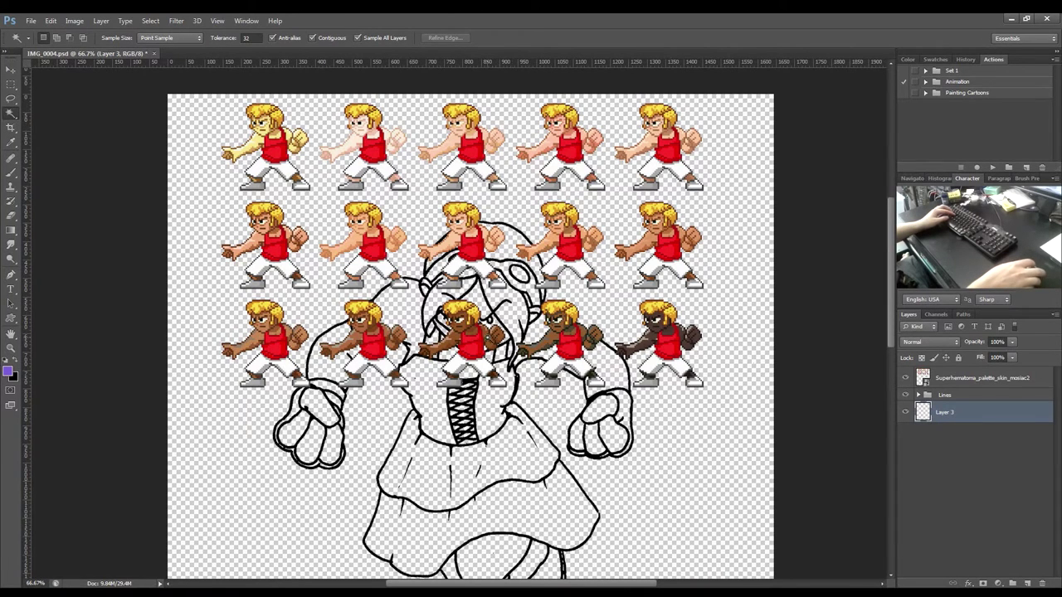
drag(588, 382, 614, 353)
scroll(612, 190, up, 1)
scroll(613, 189, down, 2)
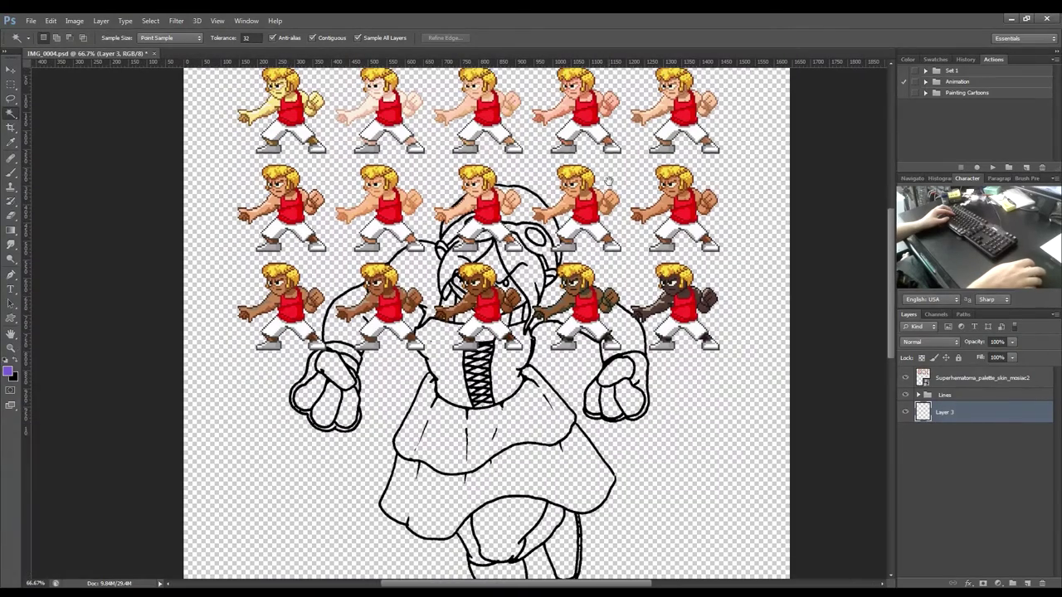
scroll(448, 167, up, 2)
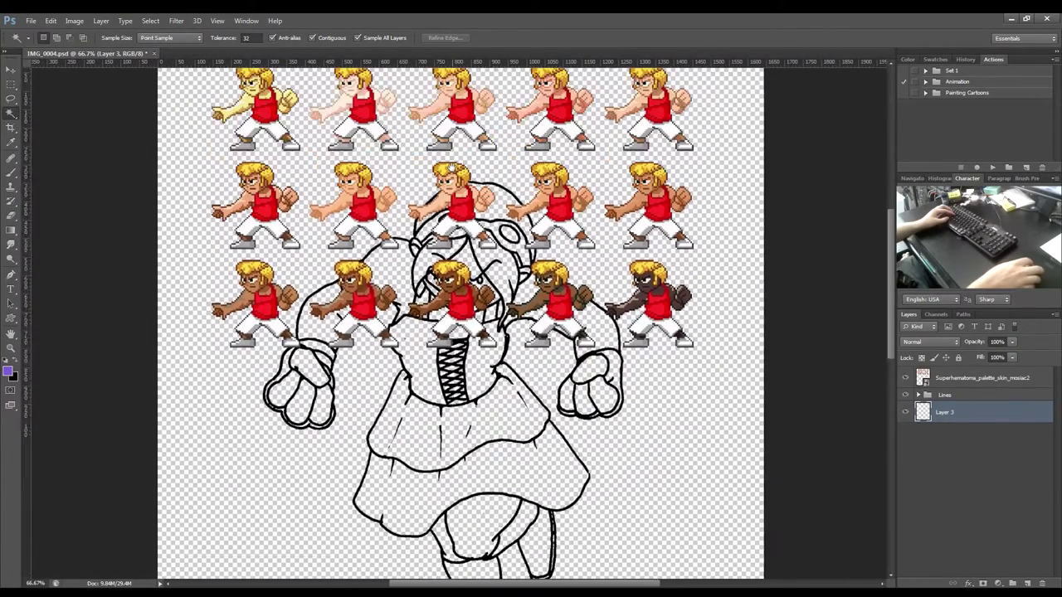
scroll(487, 197, down, 1)
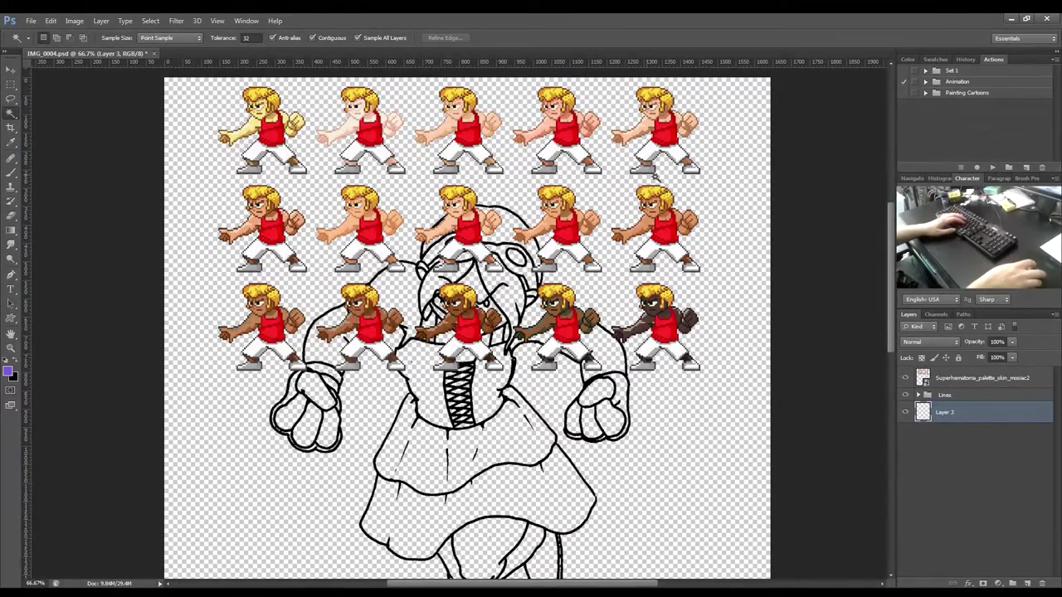
key(i)
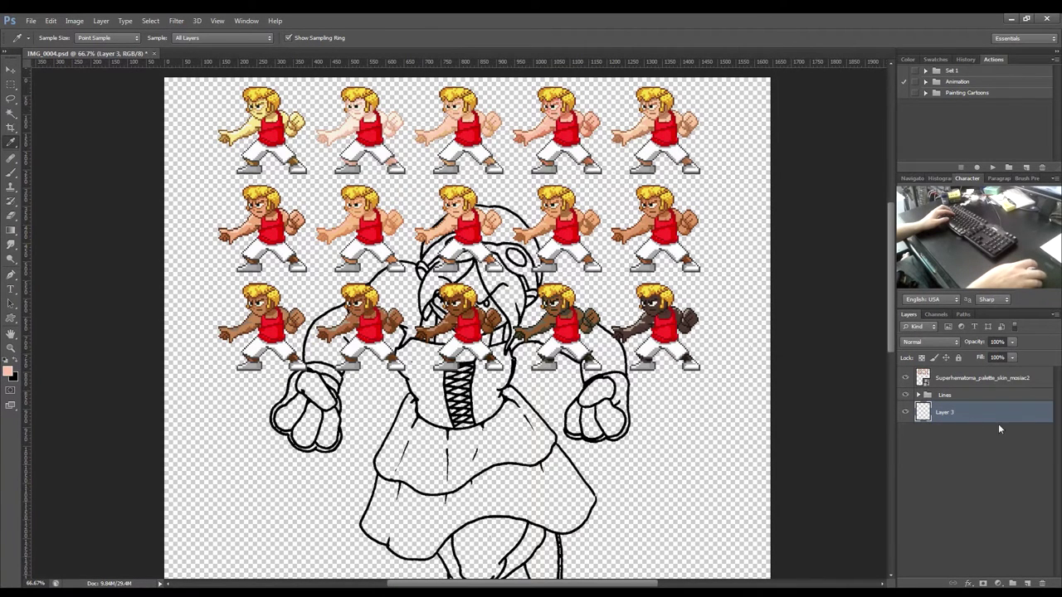
click(906, 379)
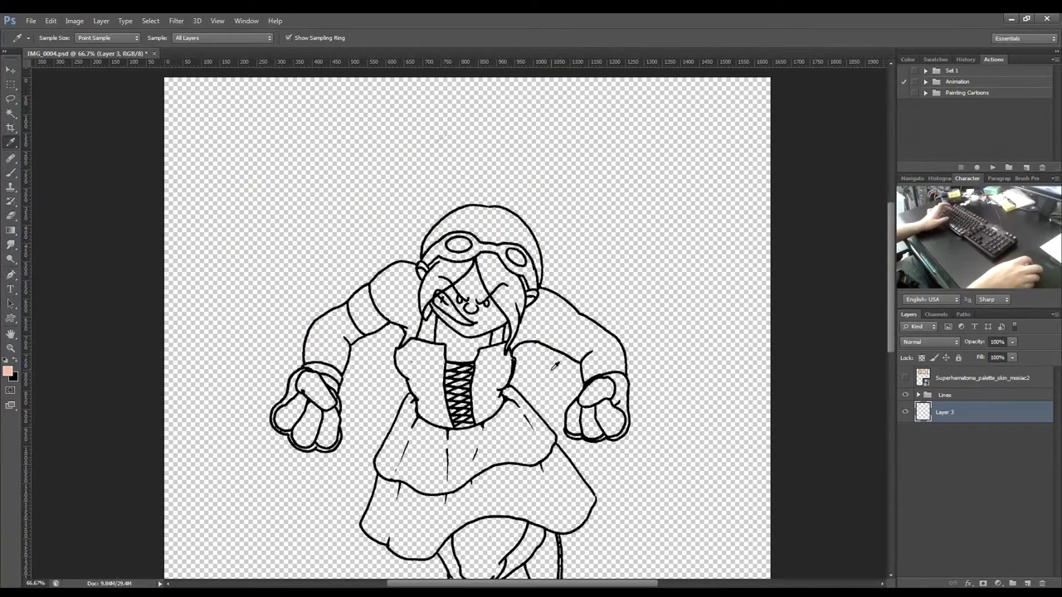
Magic-wand the arms, fists, chin and face together and fill them peach with Action 4 (Ctrl+F2).
key(w)
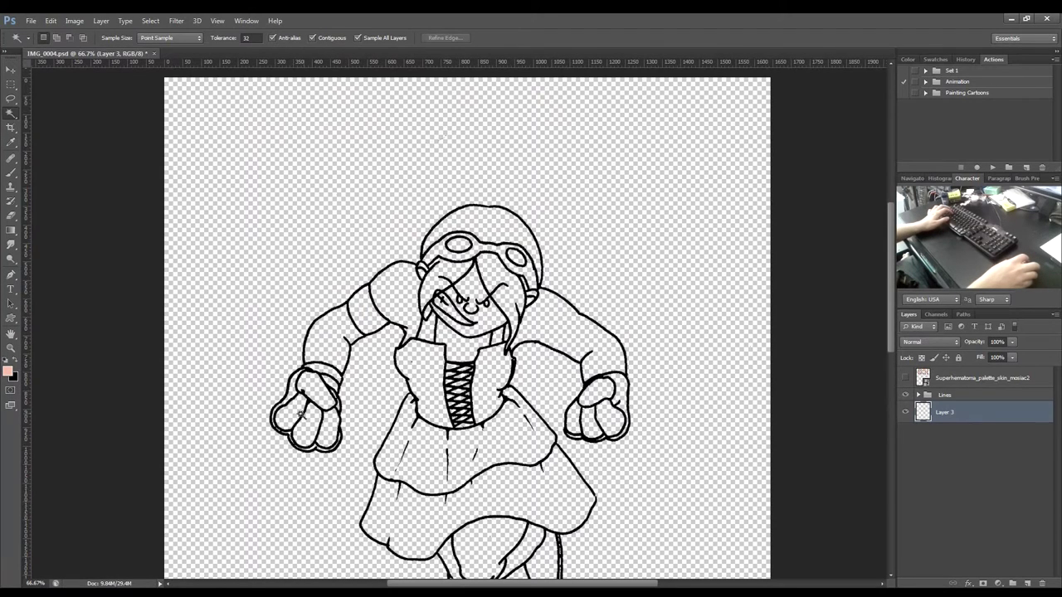
key(shift)
shift+click(331, 355)
shift+click(407, 309)
shift+click(452, 334)
shift+click(427, 282)
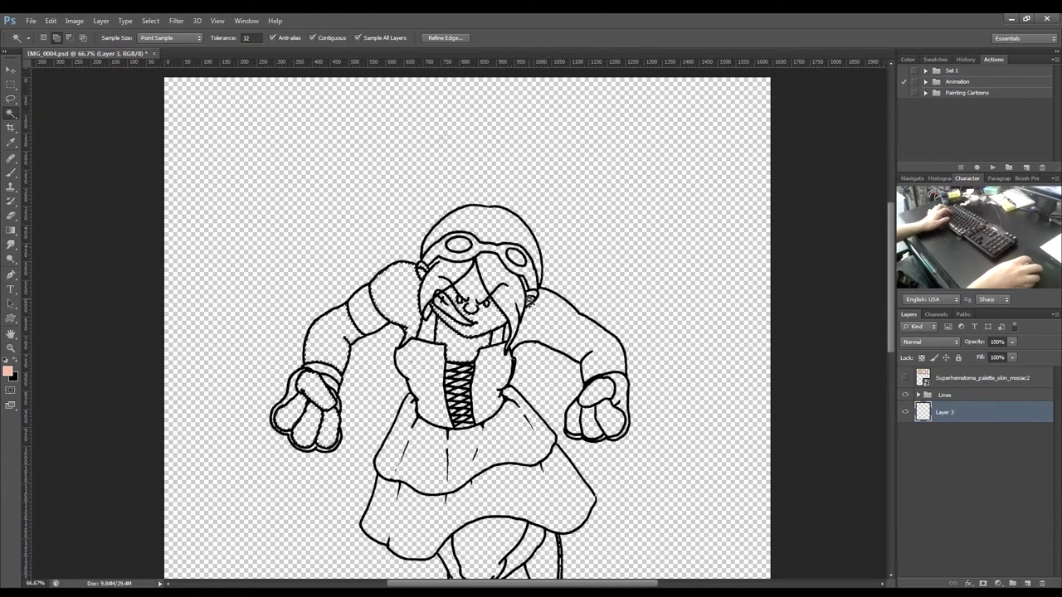
shift+click(547, 325)
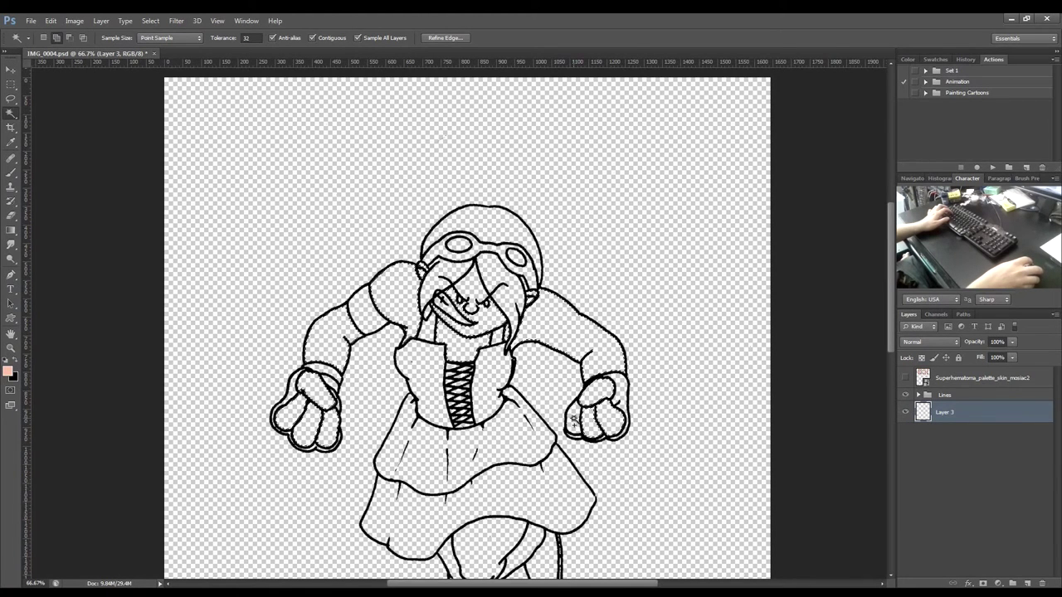
scroll(469, 385, down, 4)
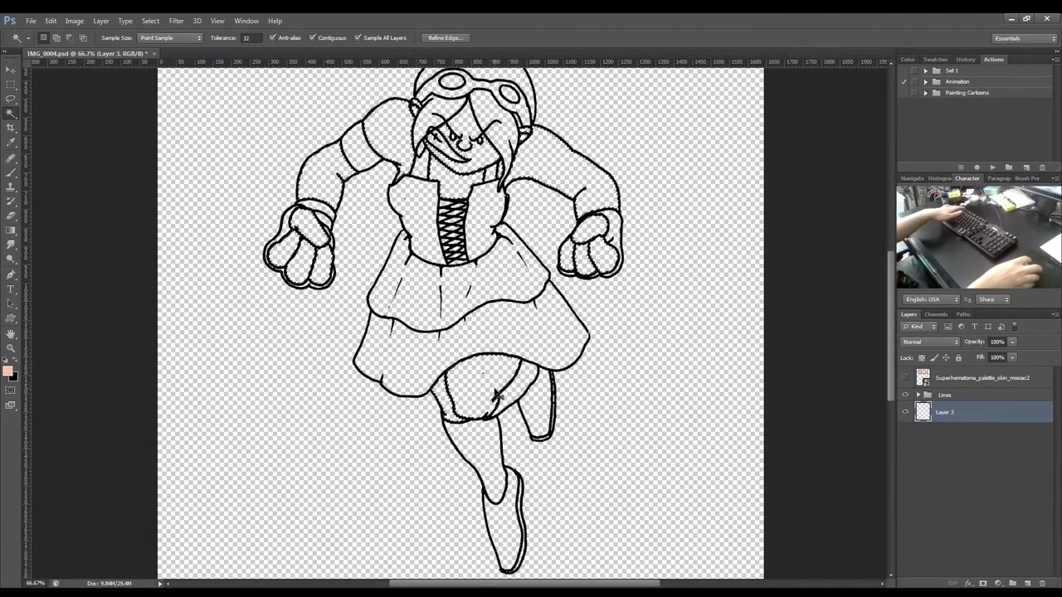
key(ctrl+F2)
scroll(584, 330, up, 1)
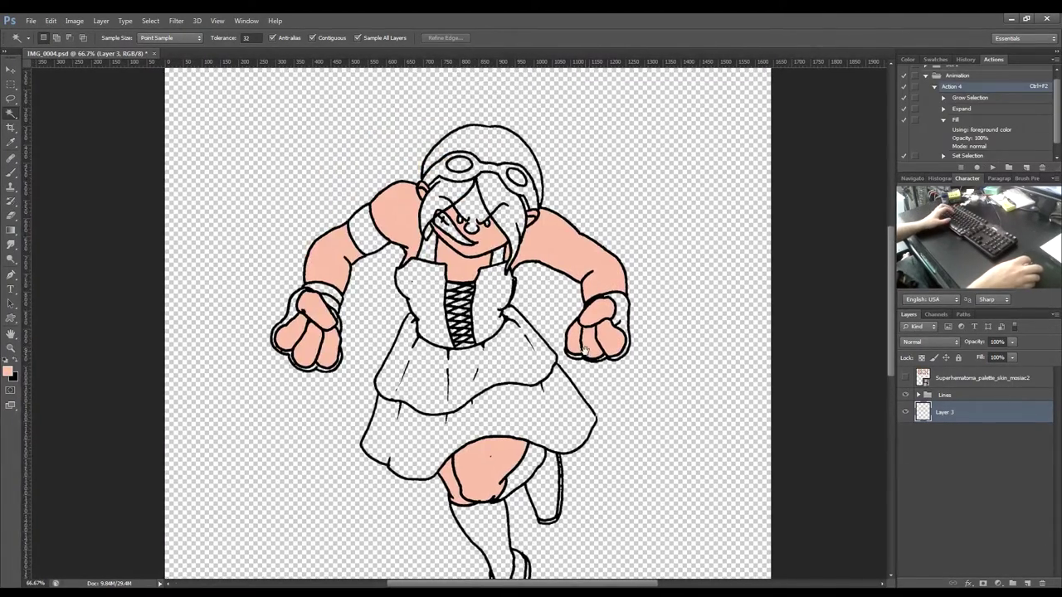
Check the skin layer's flat fills by toggling the line art visibility off and on.
double_click(968, 410)
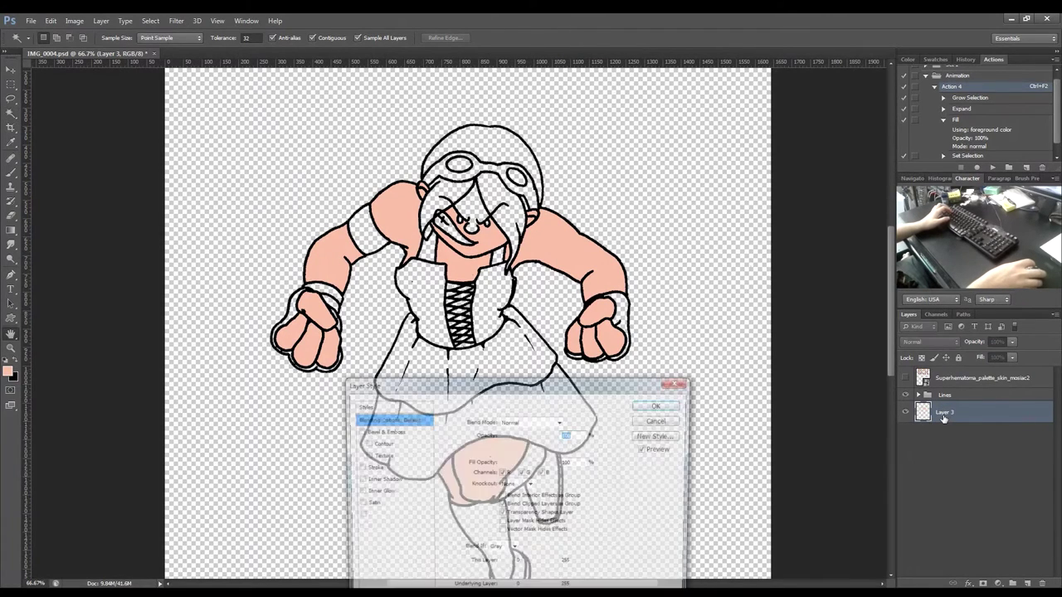
click(687, 385)
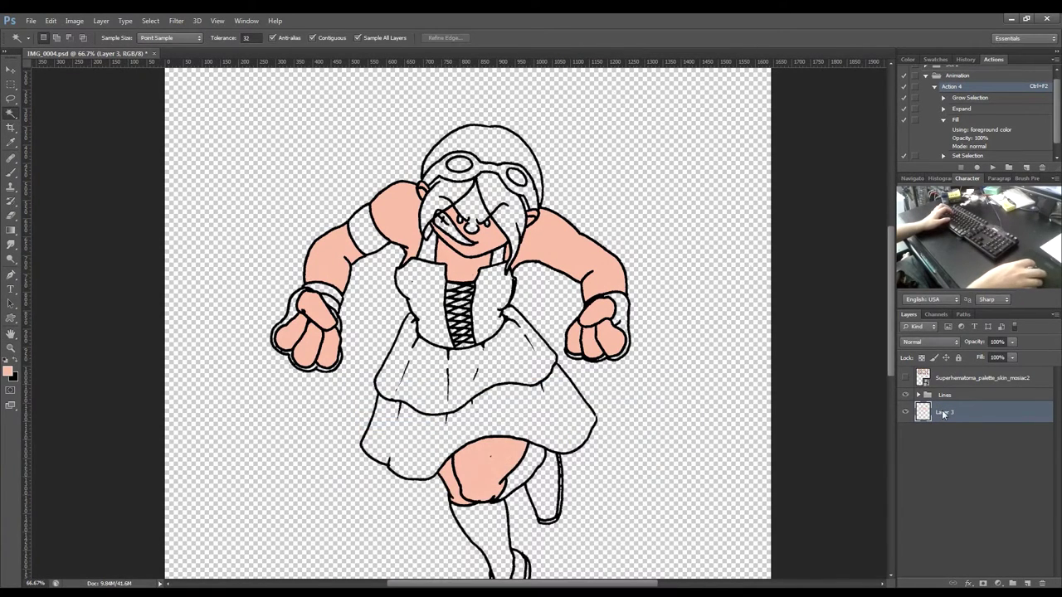
click(905, 396)
click(905, 396)
click(905, 396)
click(905, 396)
Rename the skin layer to Flesh and add a new empty layer above it.
double_click(946, 414)
key(Return)
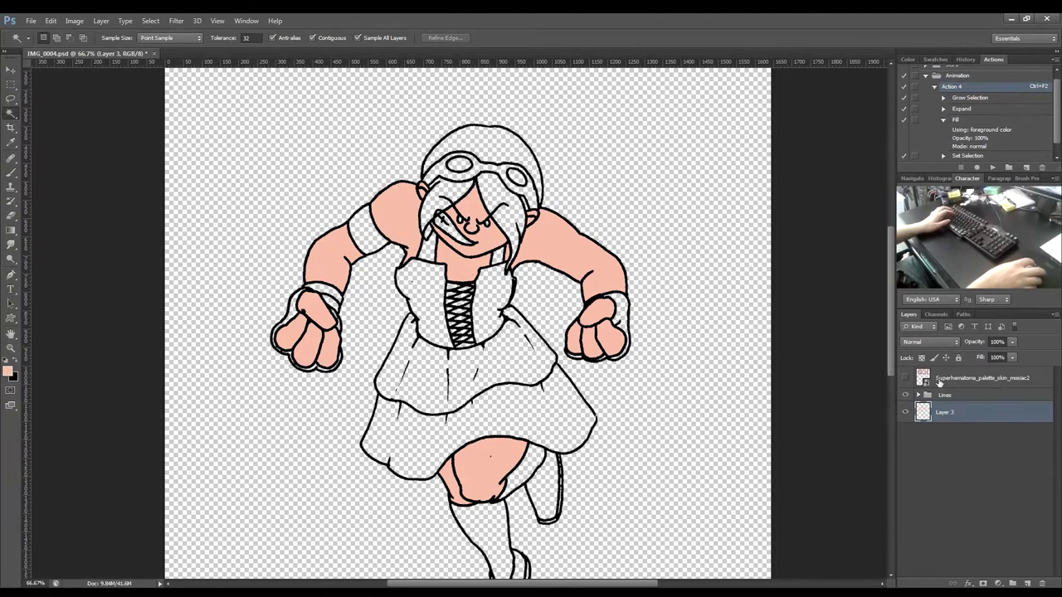
double_click(946, 414)
text(Flesh)
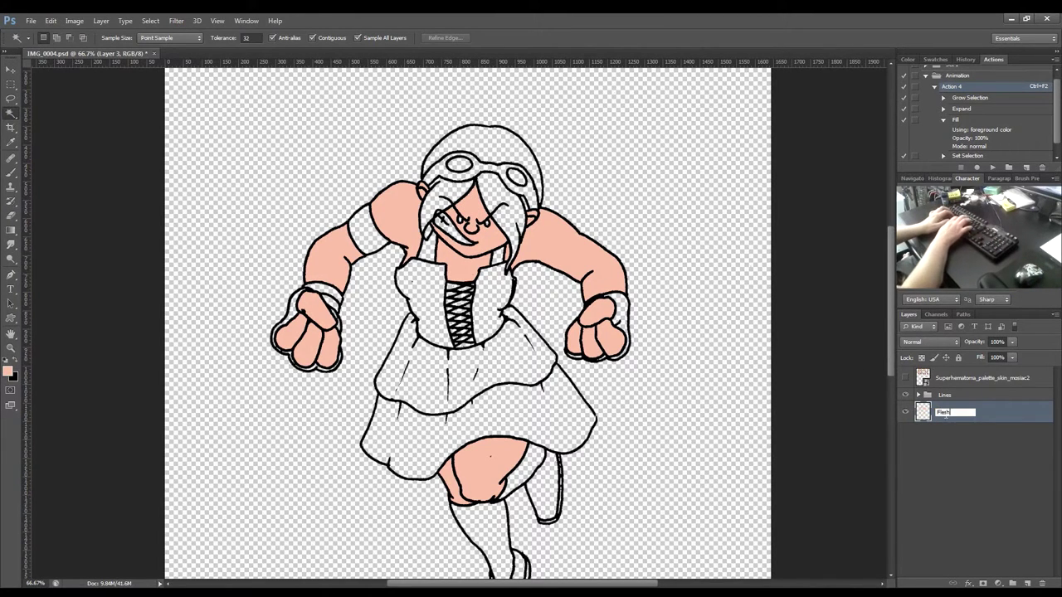
key(Return)
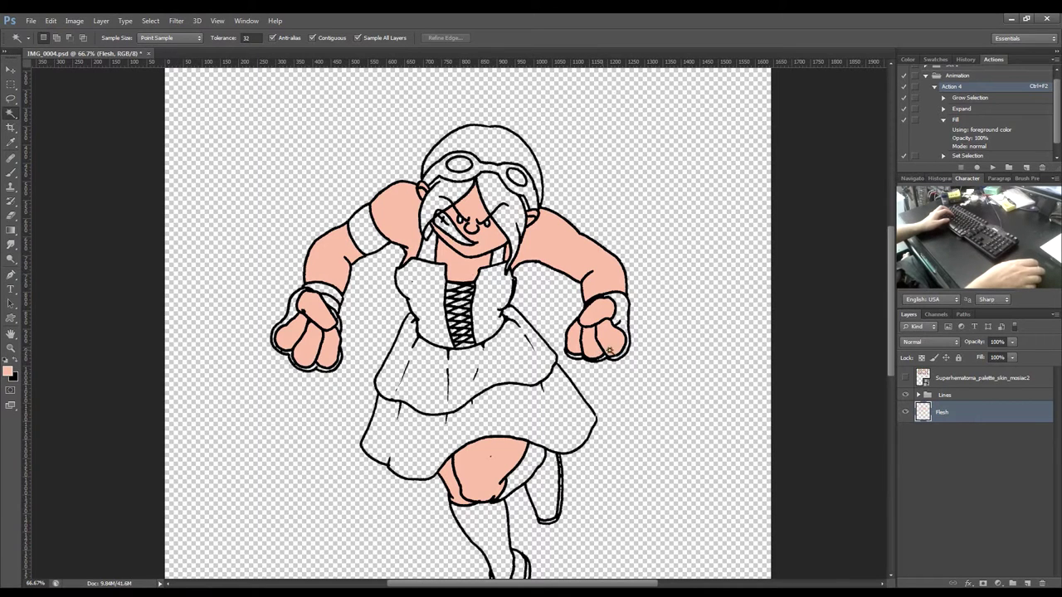
click(1029, 585)
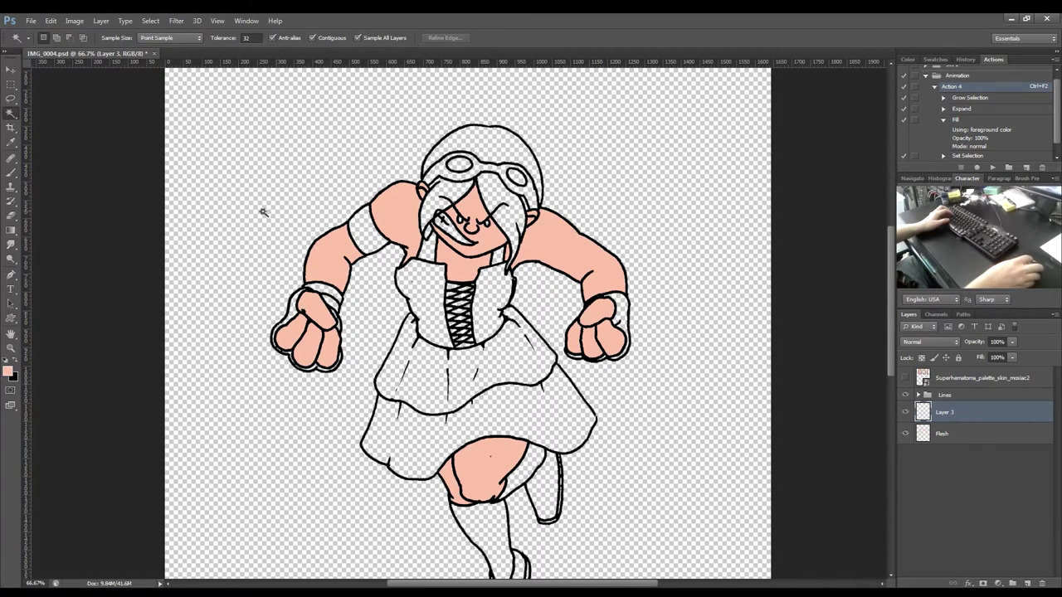
Set the foreground colour to dark grey #282828.
click(8, 371)
click(385, 274)
click(528, 305)
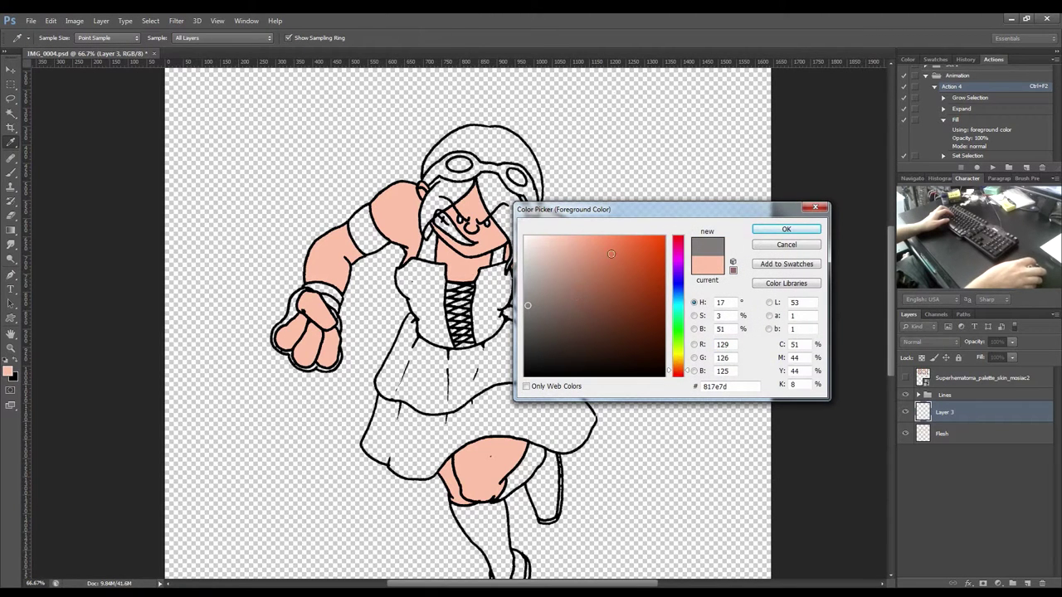
click(81, 250)
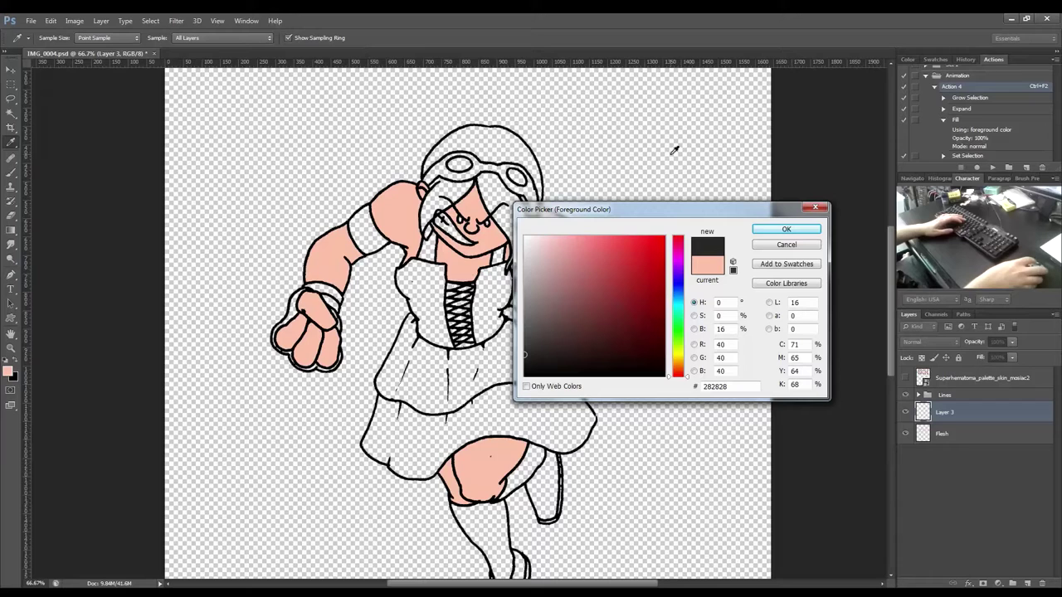
click(779, 234)
Move Layer 3 below Flesh and fill it entirely with the dark grey.
key(w)
drag(983, 417, 981, 480)
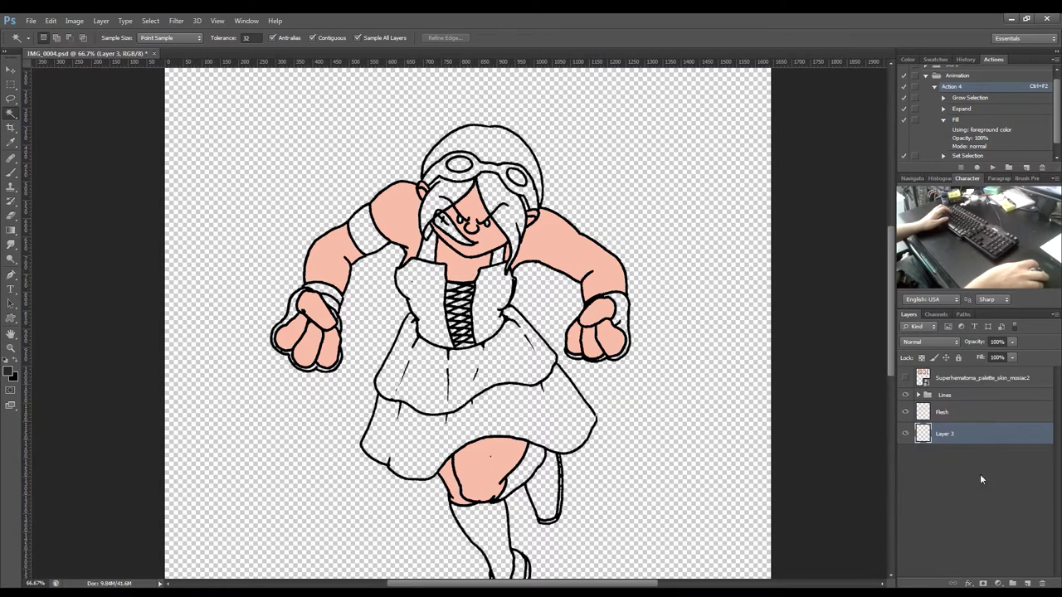
key(alt+BackSpace)
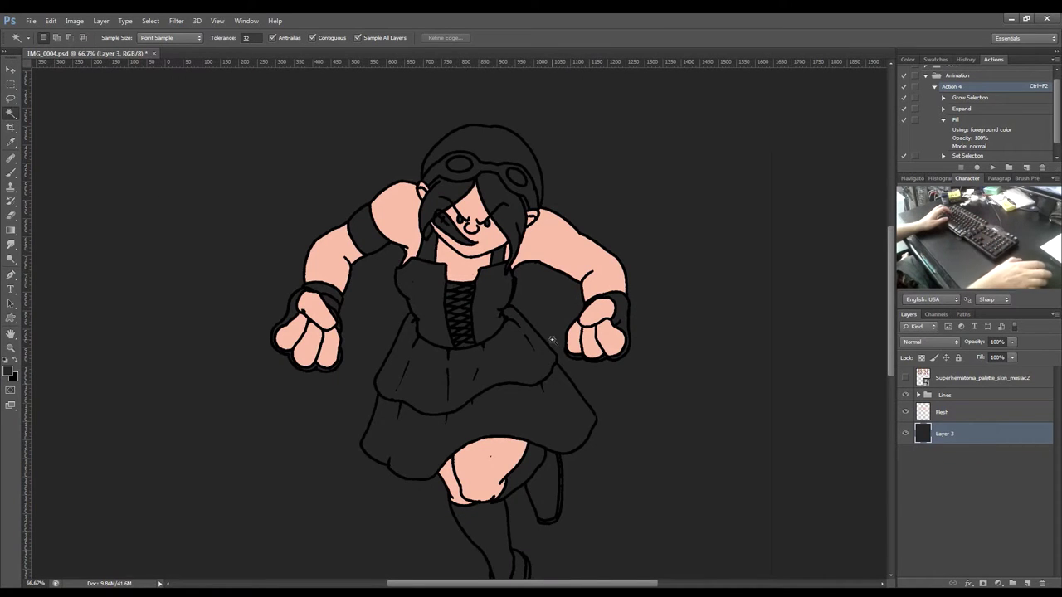
drag(413, 218, 503, 218)
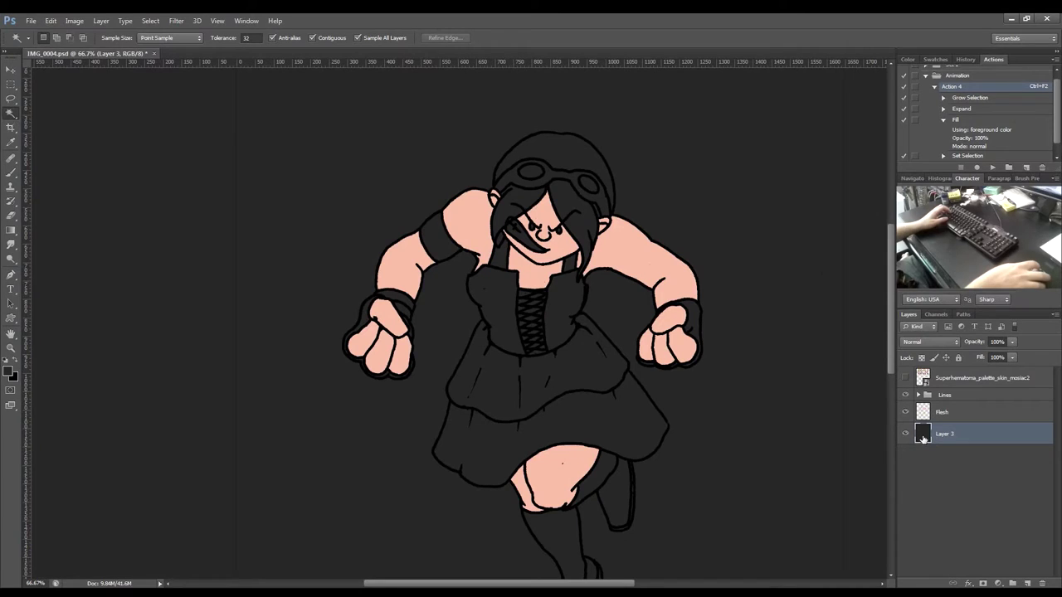
Colorize Layer 3's backdrop dark green with Hue 113, Saturation 55, Lightness -5.
key(ctrl+u)
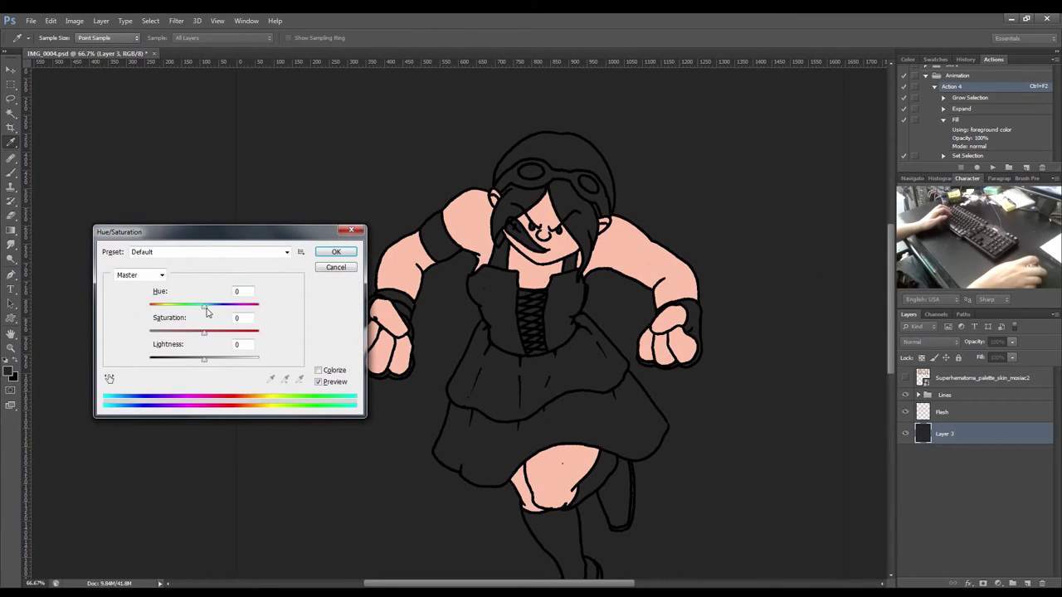
drag(206, 306, 187, 306)
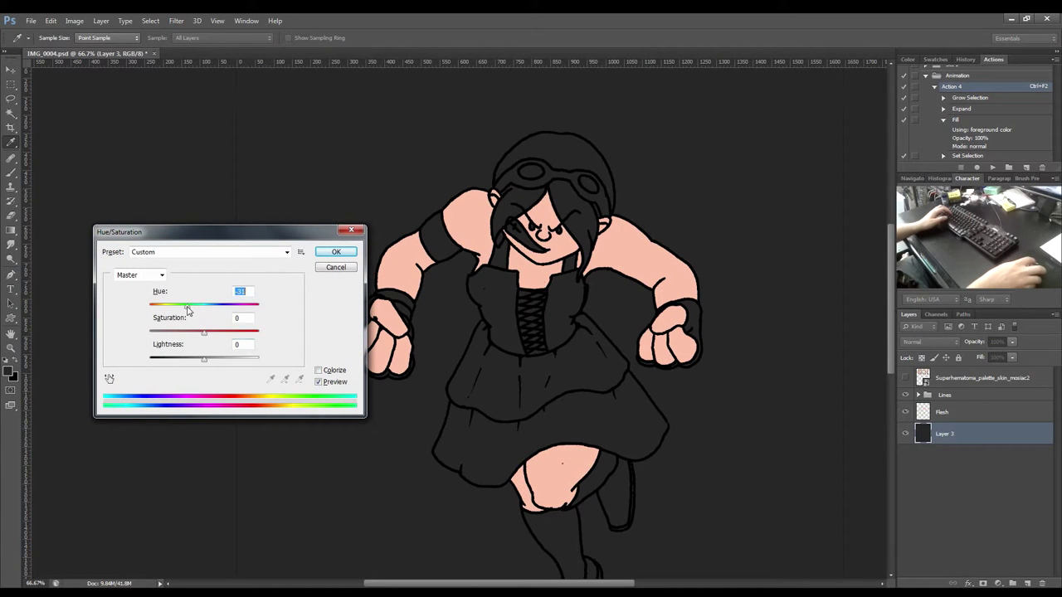
click(324, 367)
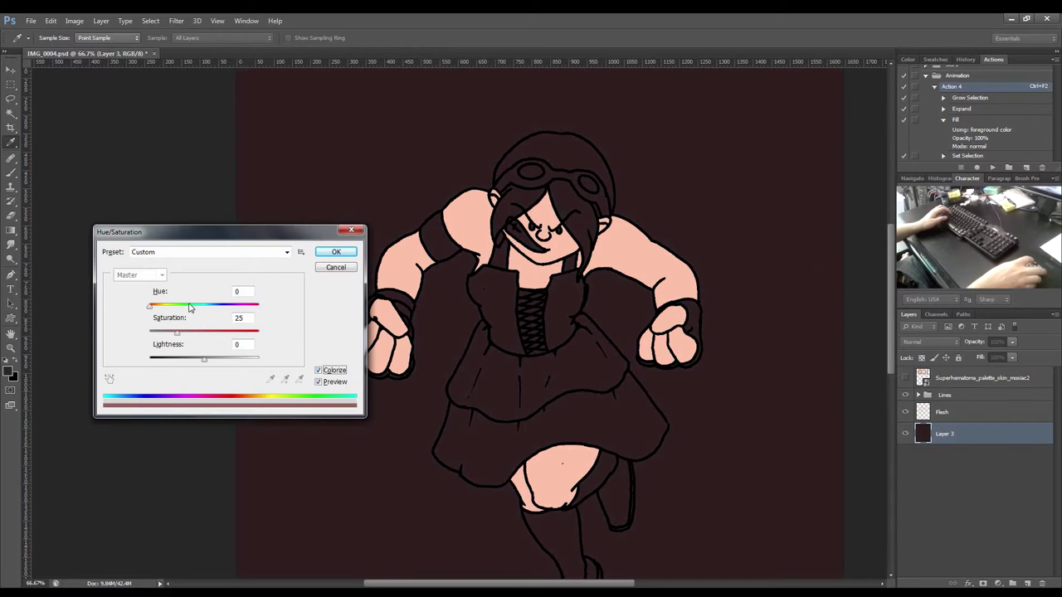
drag(153, 307, 167, 309)
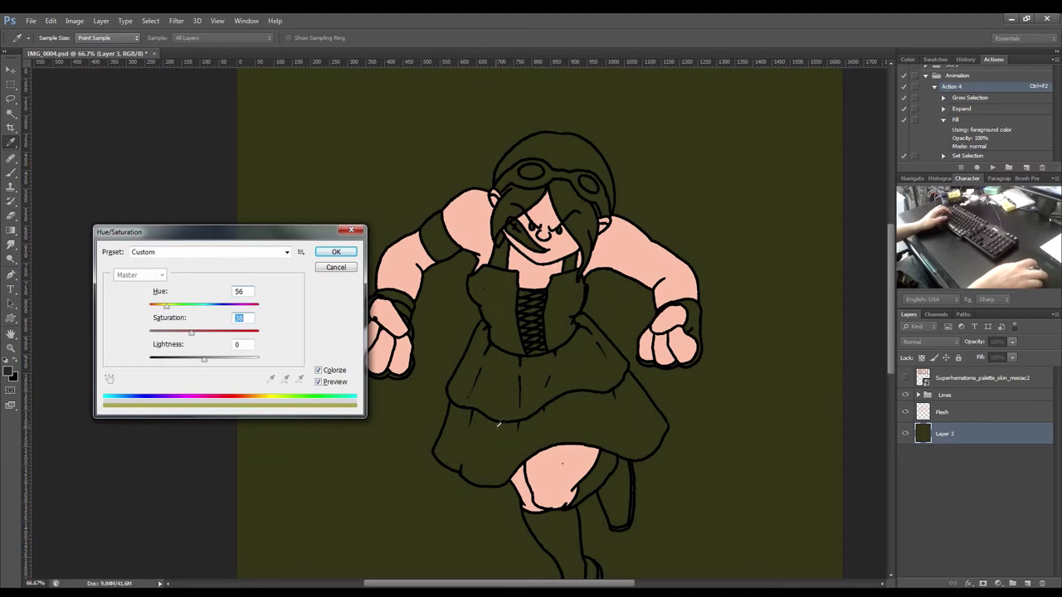
drag(166, 309, 186, 309)
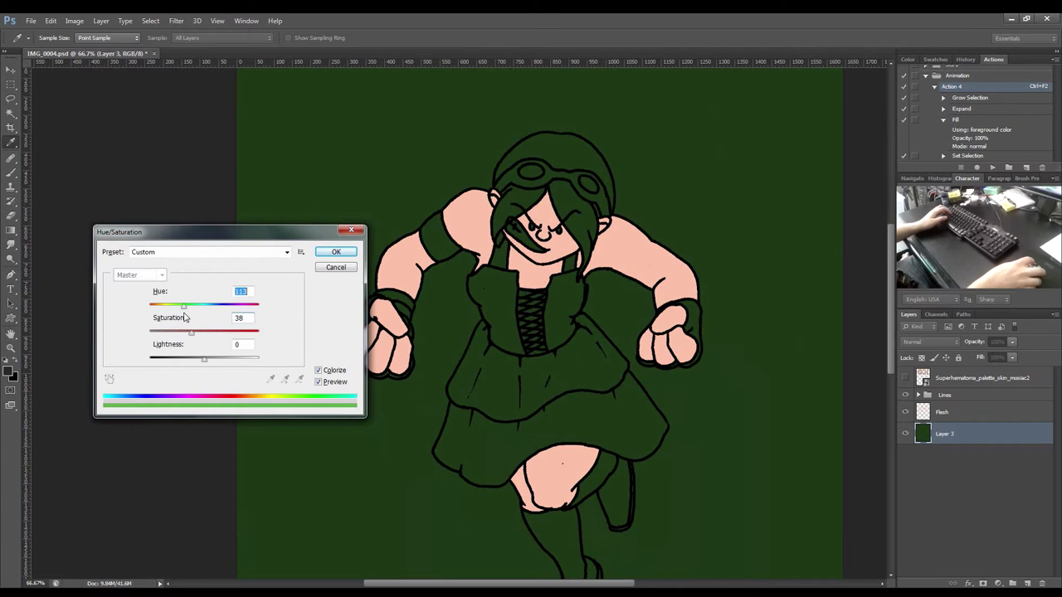
drag(194, 335, 201, 335)
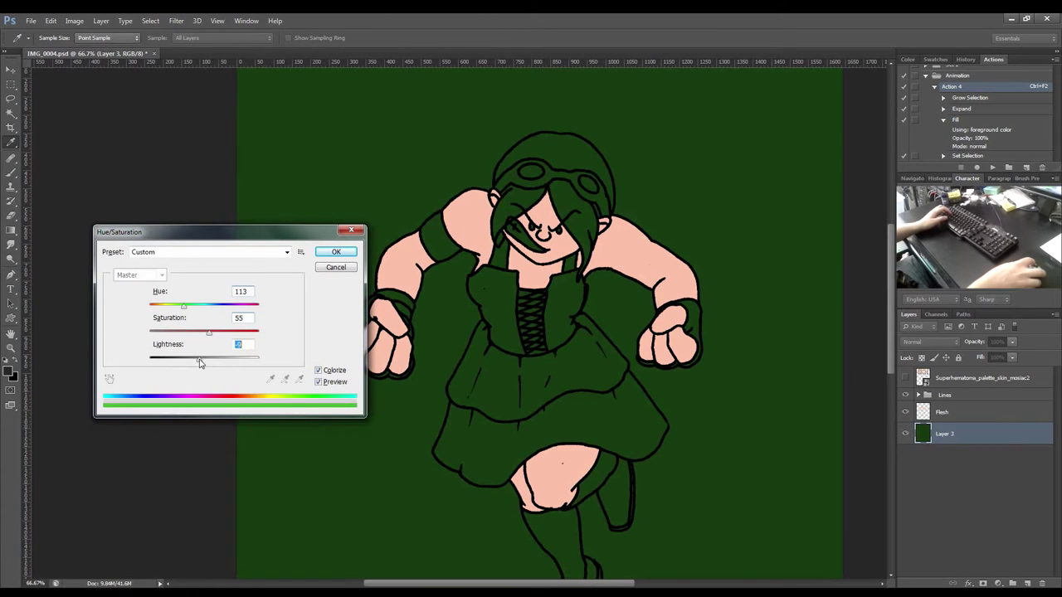
click(337, 252)
key(w)
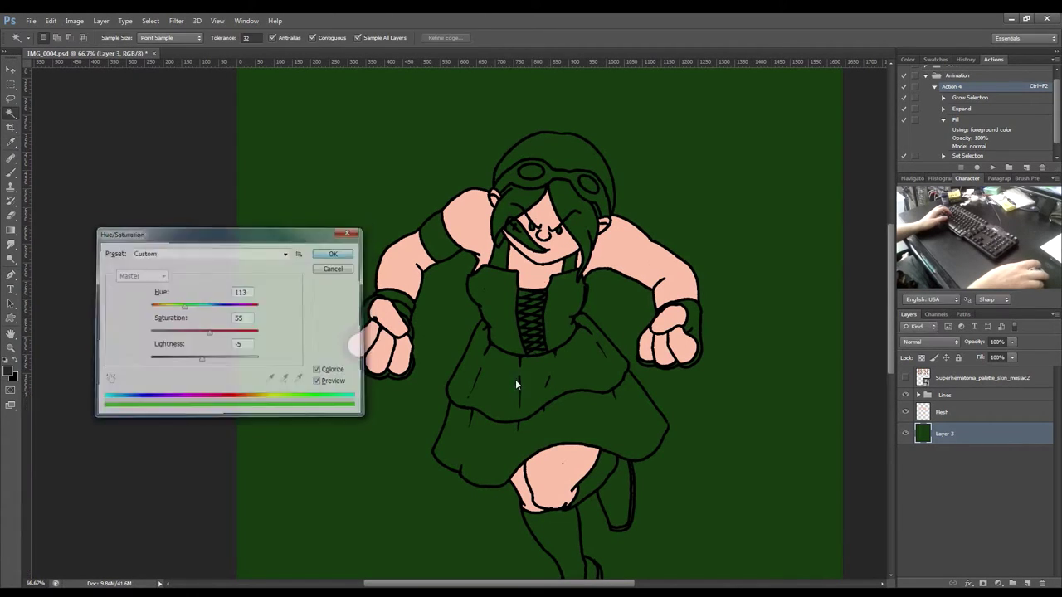
scroll(505, 301, right, 2)
key(ctrl+plus)
key(ctrl+plus)
key(ctrl+plus)
key(ctrl+plus)
key(ctrl+plus)
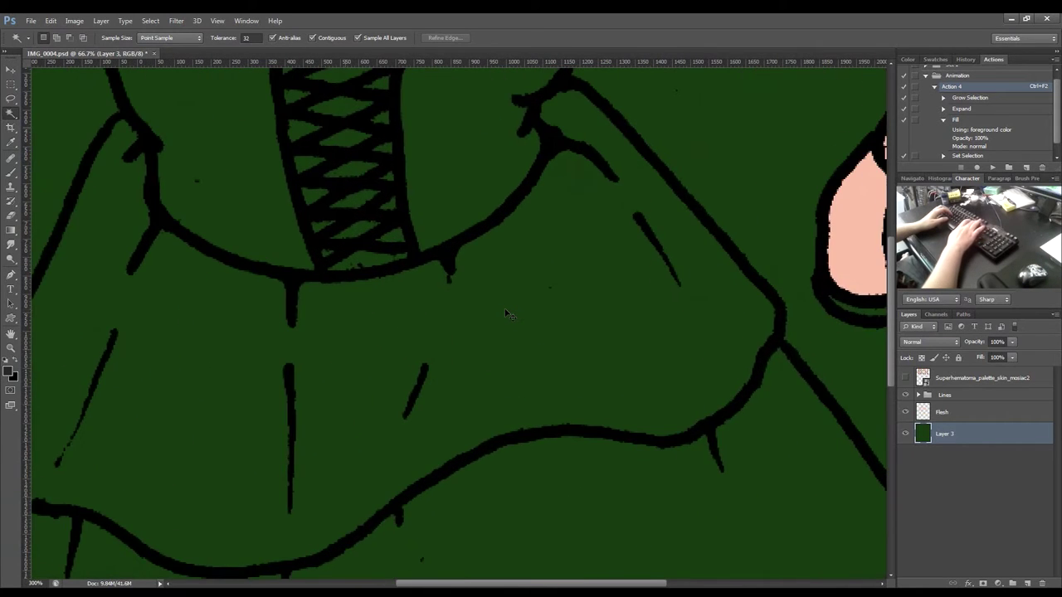
drag(517, 490, 523, 287)
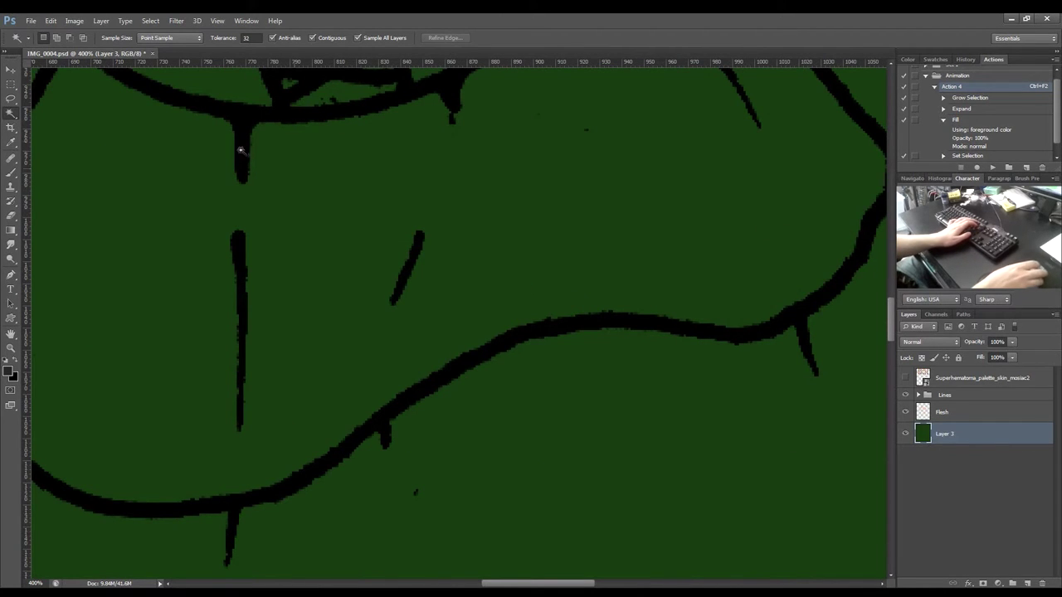
scroll(538, 211, down, 6)
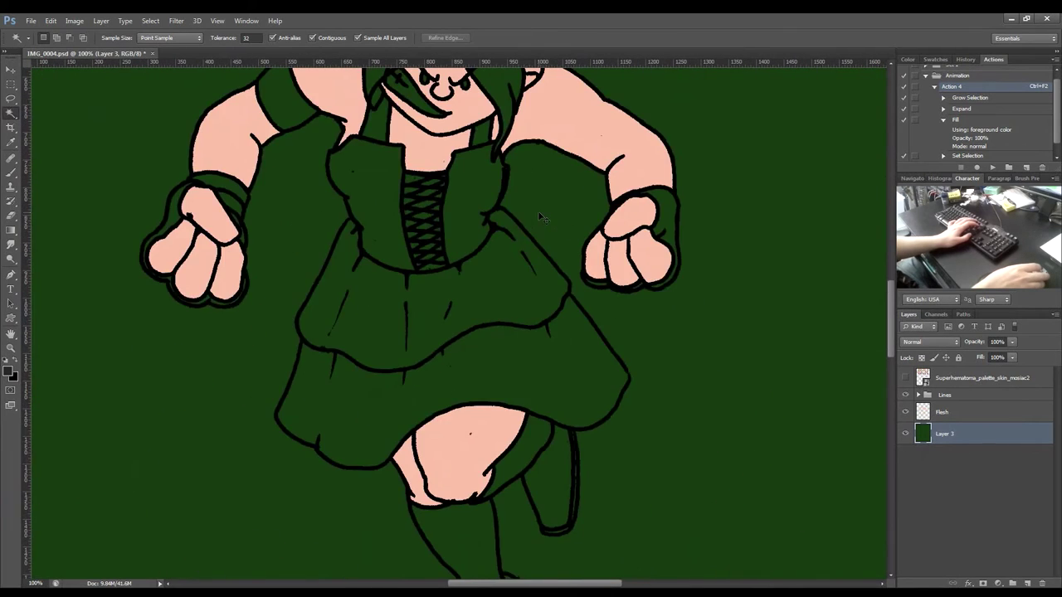
key(z)
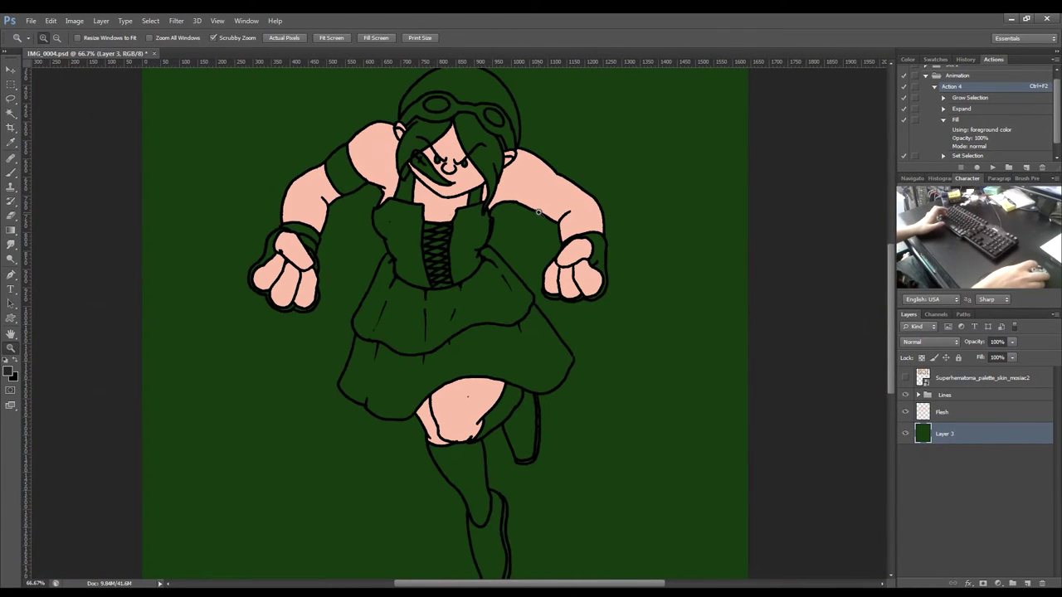
drag(538, 211, 465, 359)
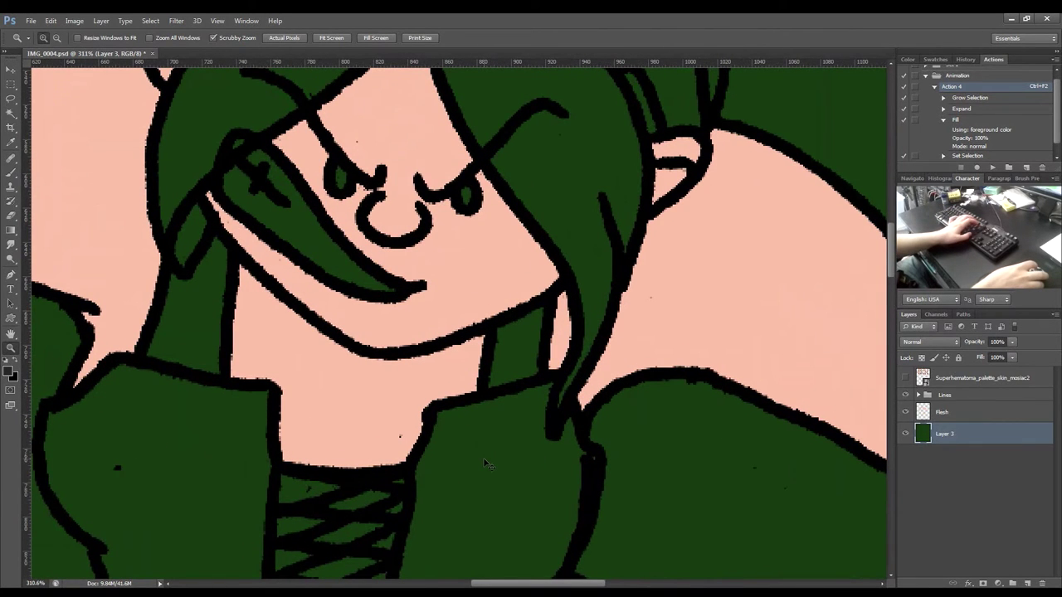
key(ctrl+minus)
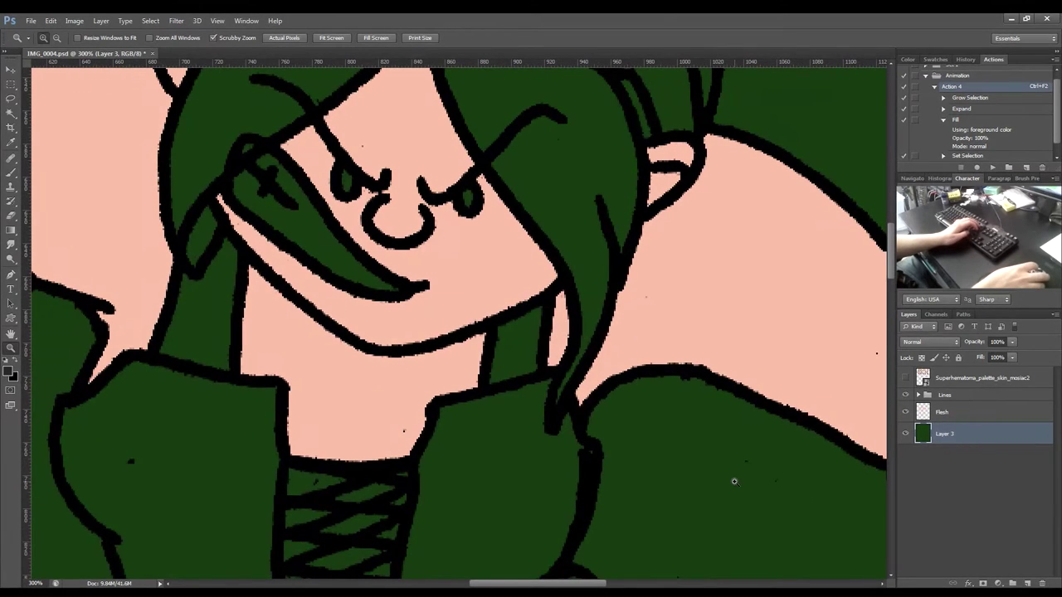
key(ctrl+0)
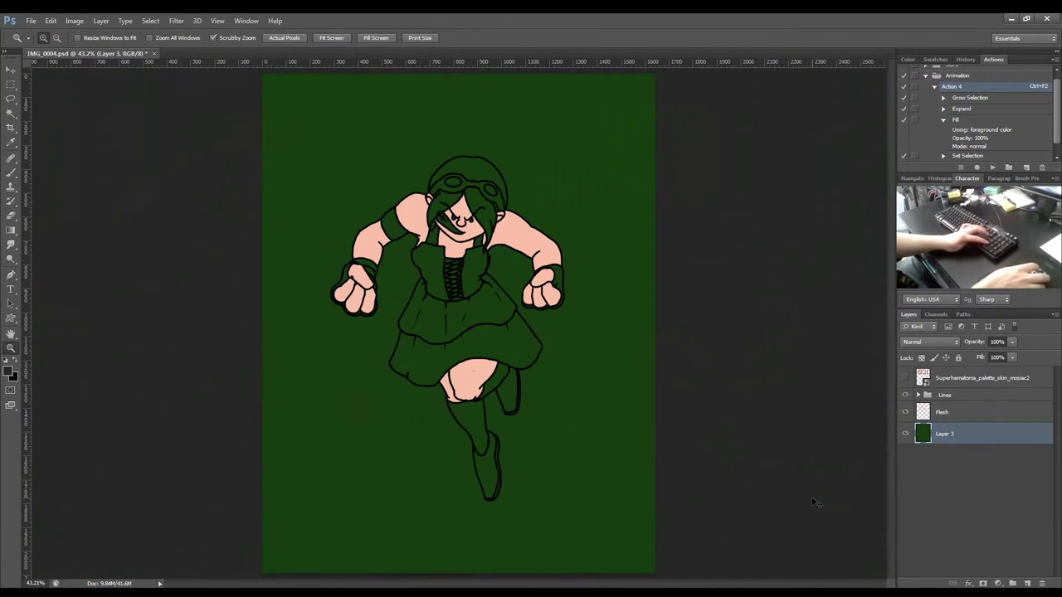
key(ctrl+1)
key(ctrl+0)
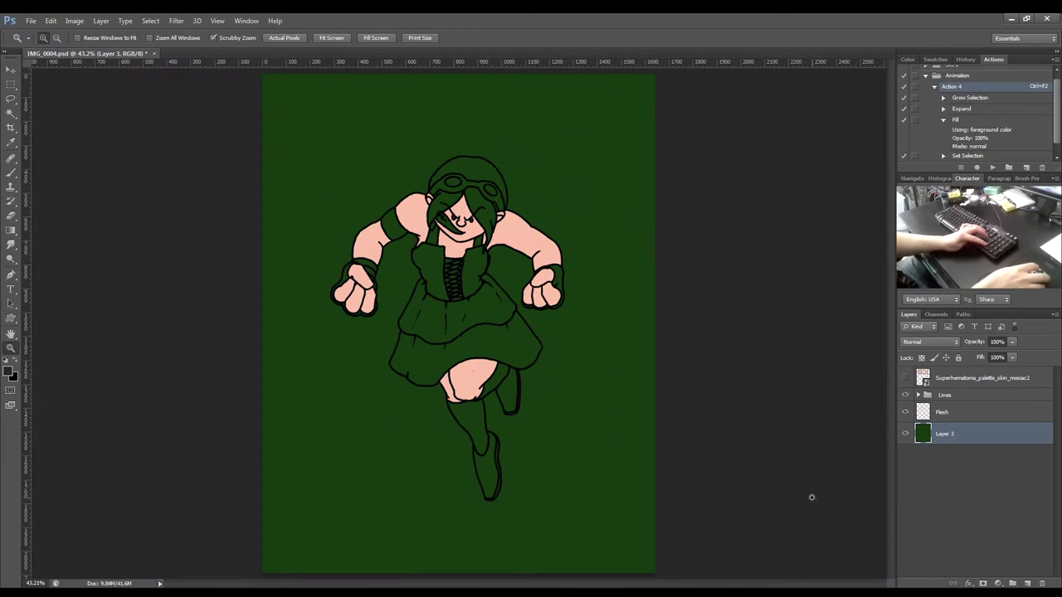
key(ctrl+1)
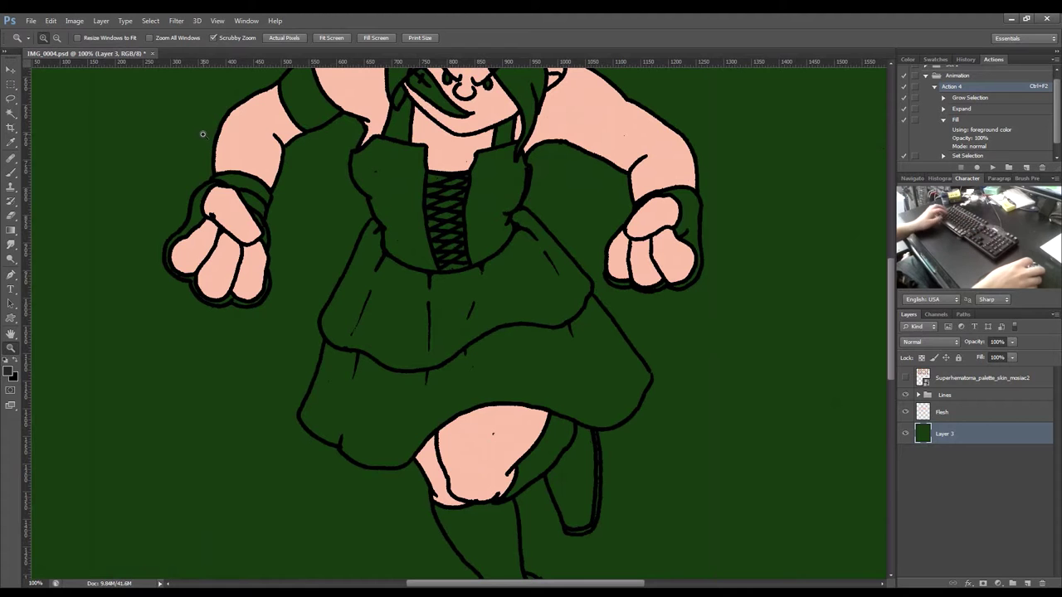
drag(499, 295, 504, 538)
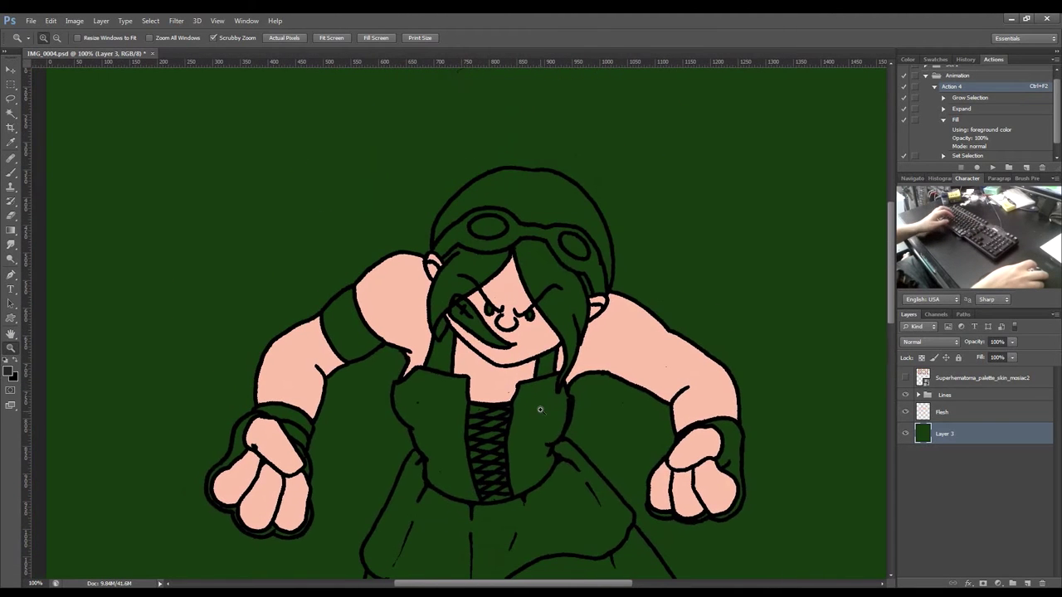
key(ctrl+plus)
key(ctrl+plus)
key(ctrl+plus)
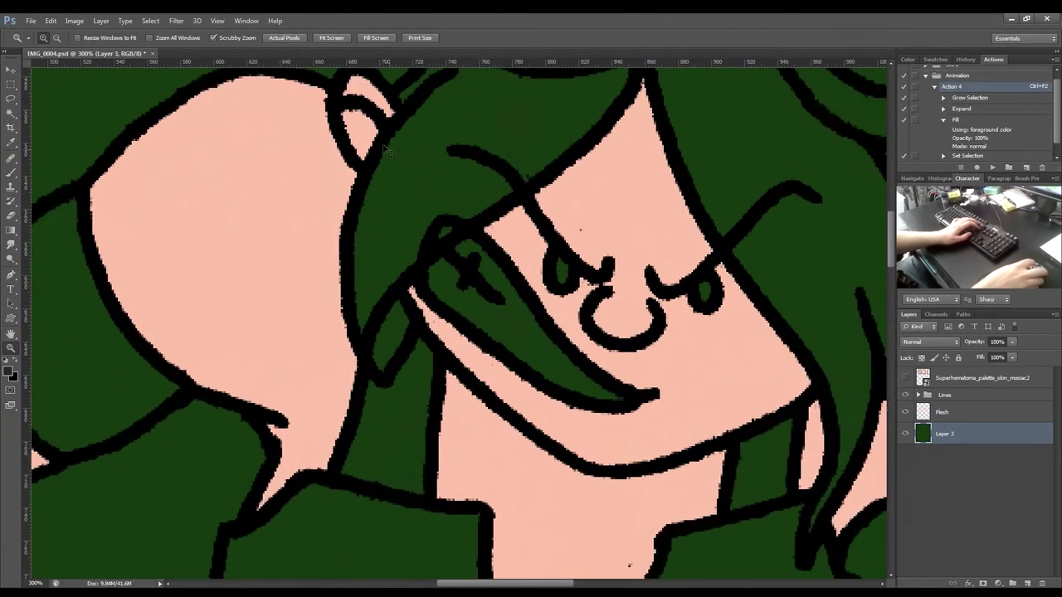
key(ctrl+plus)
key(ctrl+plus)
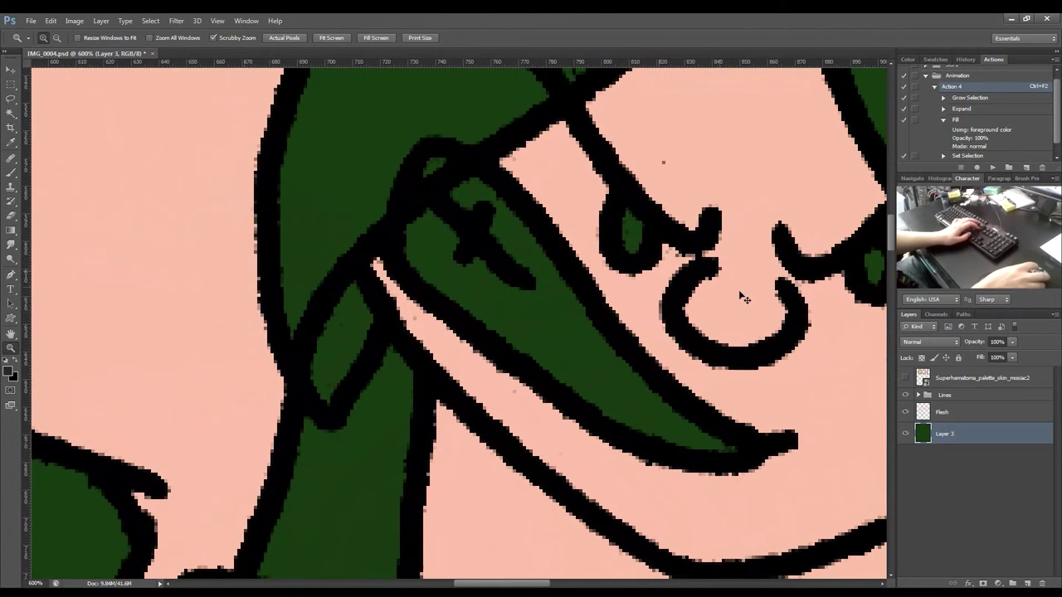
drag(337, 354, 599, 336)
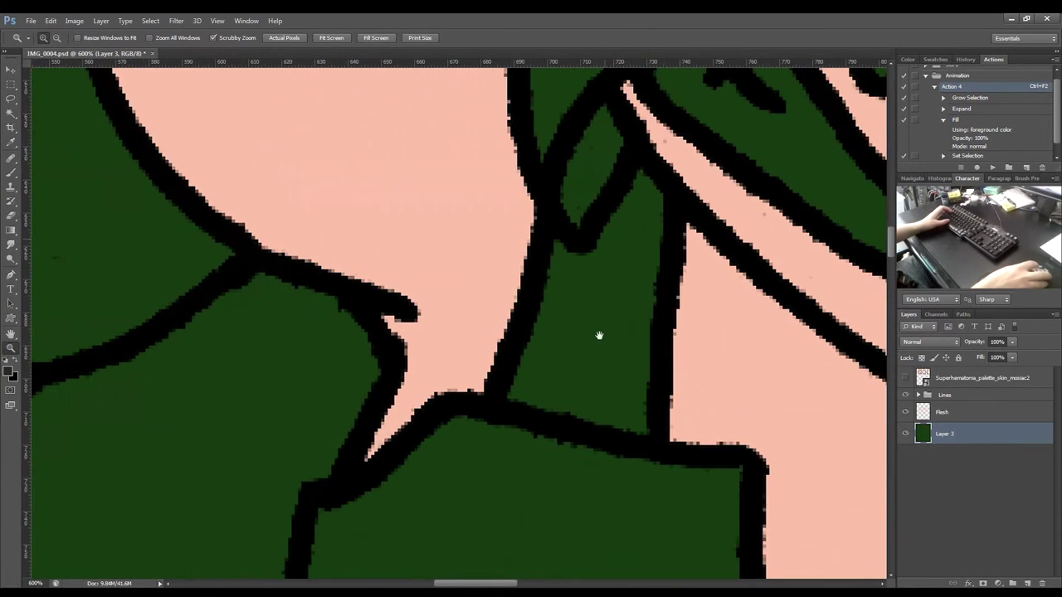
drag(373, 522, 558, 523)
drag(378, 437, 468, 556)
drag(298, 196, 758, 177)
drag(530, 520, 542, 218)
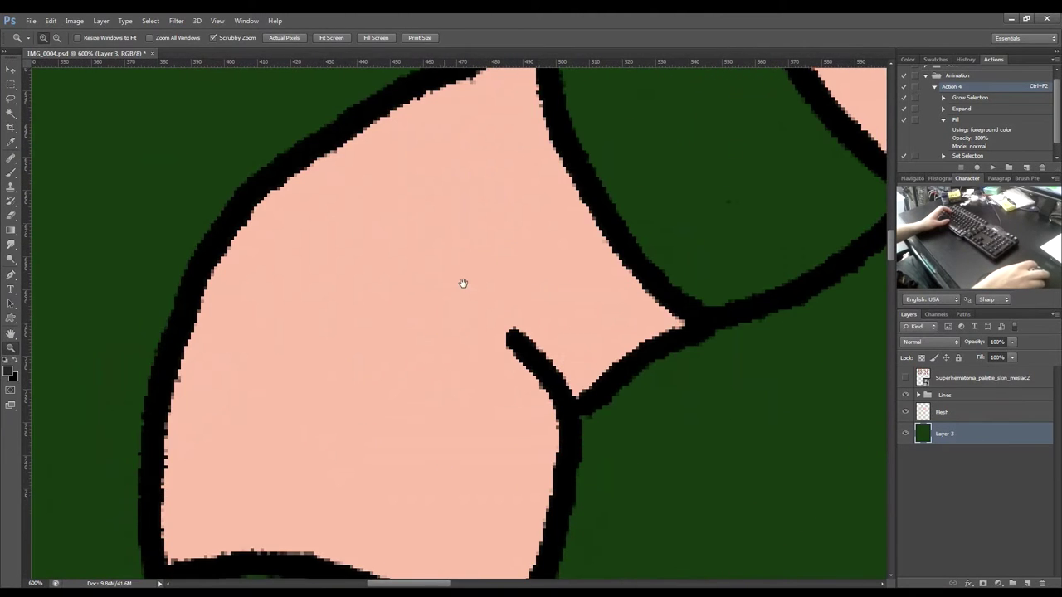
drag(465, 285, 478, 148)
drag(632, 494, 92, 429)
drag(706, 506, 147, 420)
drag(493, 439, 260, 426)
drag(639, 372, 574, 218)
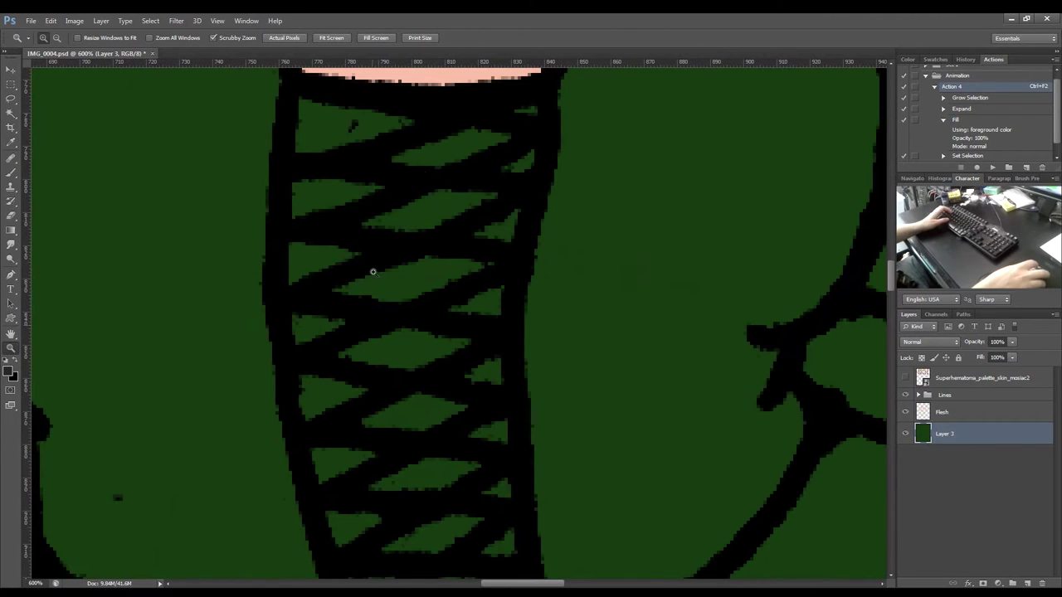
key(ctrl+minus)
key(ctrl+minus)
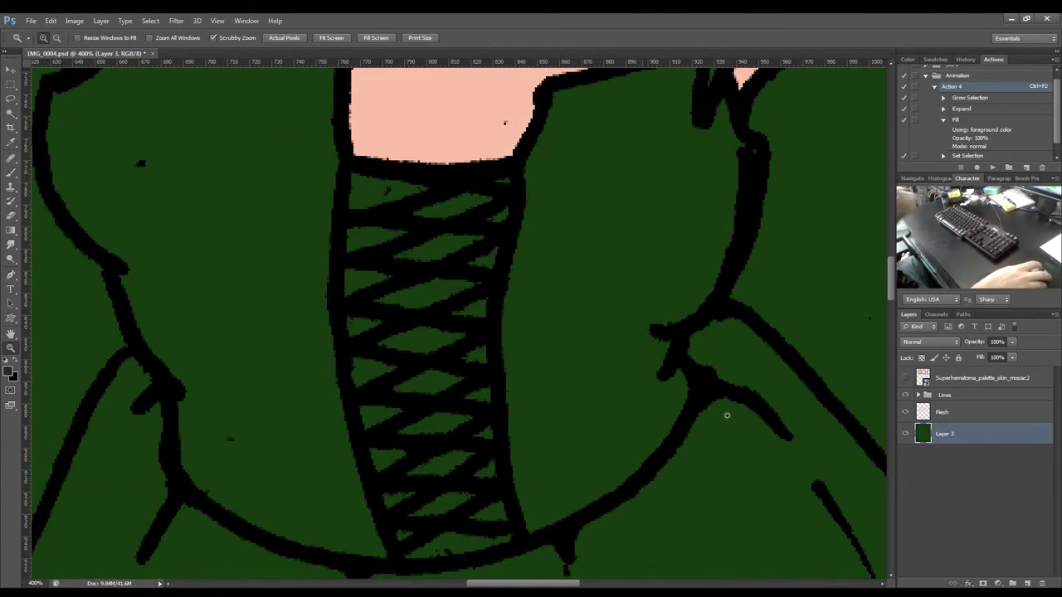
click(968, 414)
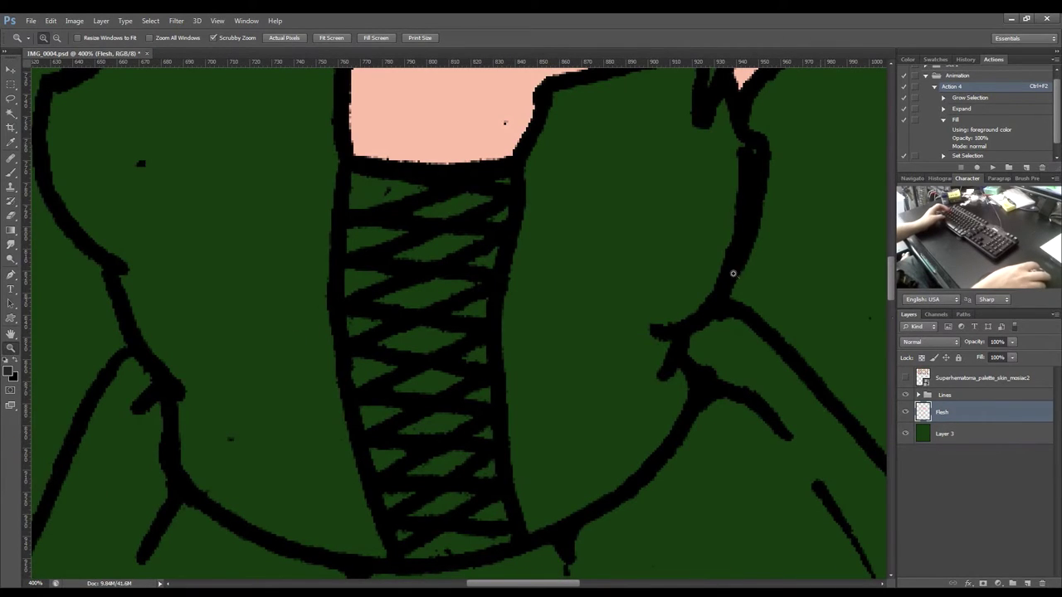
Sample the peach skin colour and brush it into the corset lacing gaps.
key(i)
click(473, 107)
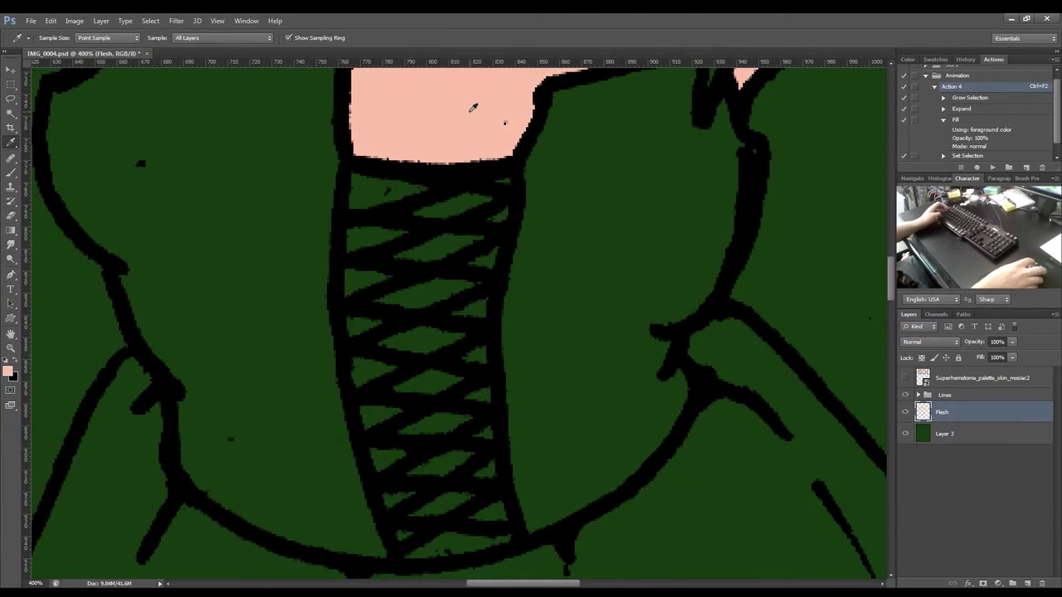
key(z)
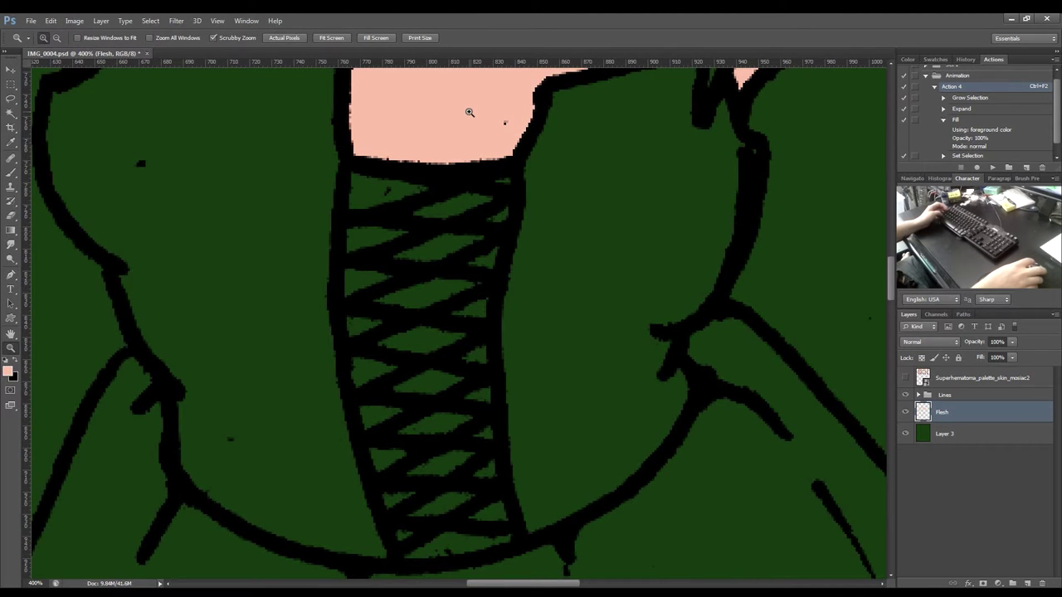
key(b)
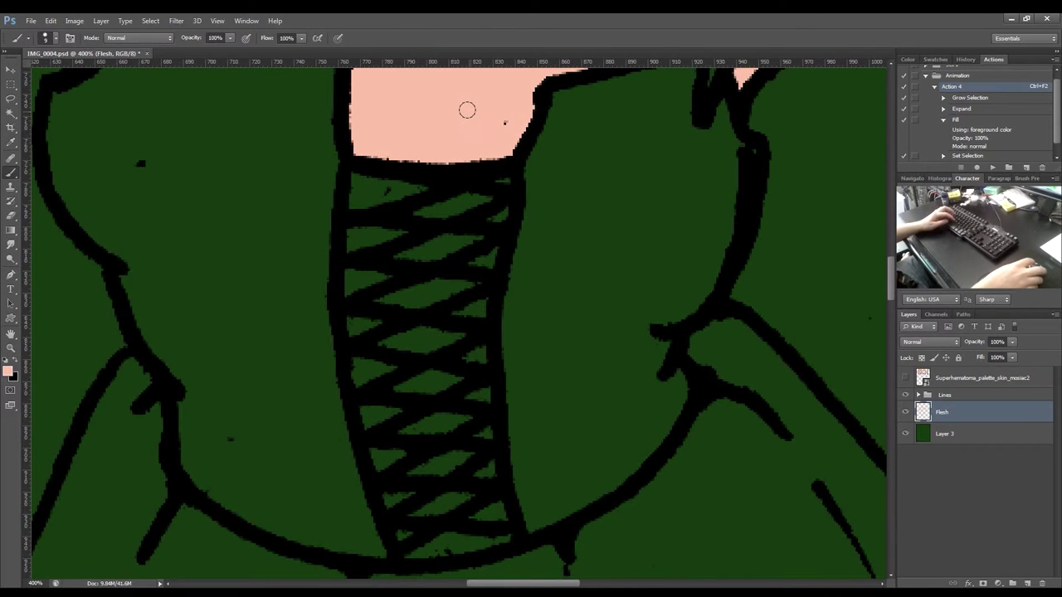
mouse_move(356, 176)
mouse_down()
mouse_move(354, 233)
mouse_move(378, 197)
mouse_move(407, 236)
mouse_move(456, 249)
mouse_move(492, 217)
mouse_up()
mouse_move(462, 158)
mouse_down()
mouse_move(458, 283)
mouse_move(439, 243)
mouse_move(442, 382)
mouse_move(473, 394)
mouse_move(455, 448)
mouse_move(488, 470)
mouse_move(456, 459)
mouse_move(462, 494)
mouse_move(502, 511)
mouse_move(494, 541)
mouse_move(461, 544)
mouse_up()
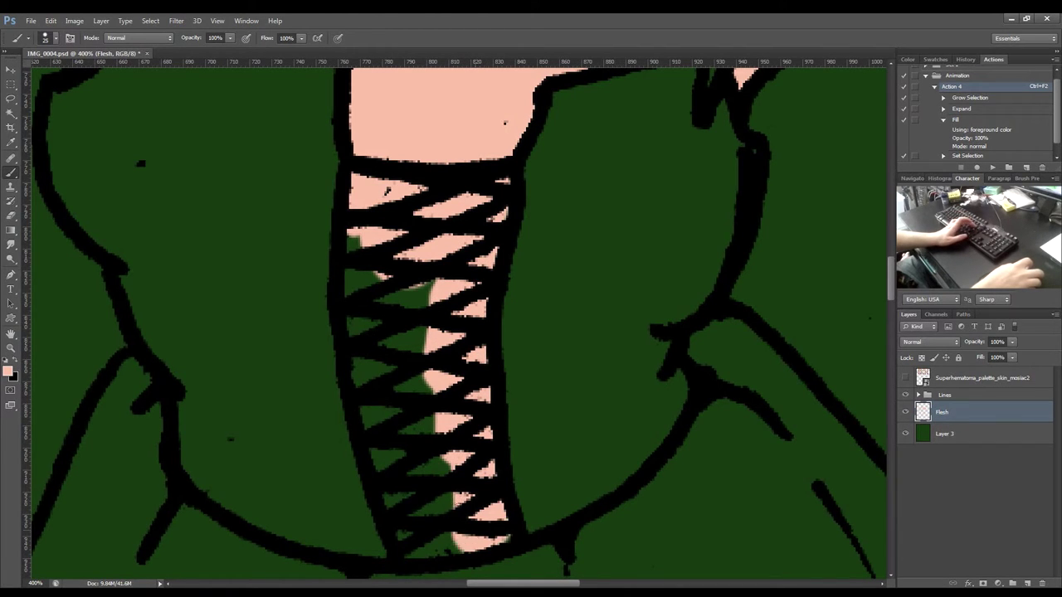
mouse_move(461, 543)
mouse_down()
mouse_move(430, 549)
mouse_move(403, 537)
mouse_up()
mouse_move(386, 463)
mouse_down()
mouse_move(353, 323)
mouse_move(353, 239)
mouse_move(362, 227)
mouse_move(362, 377)
mouse_move(421, 256)
mouse_move(380, 456)
mouse_move(433, 545)
mouse_move(431, 390)
mouse_up()
click(432, 502)
Review the face, shoulder, arm and fist skin, then zoom out to 200%.
key(e)
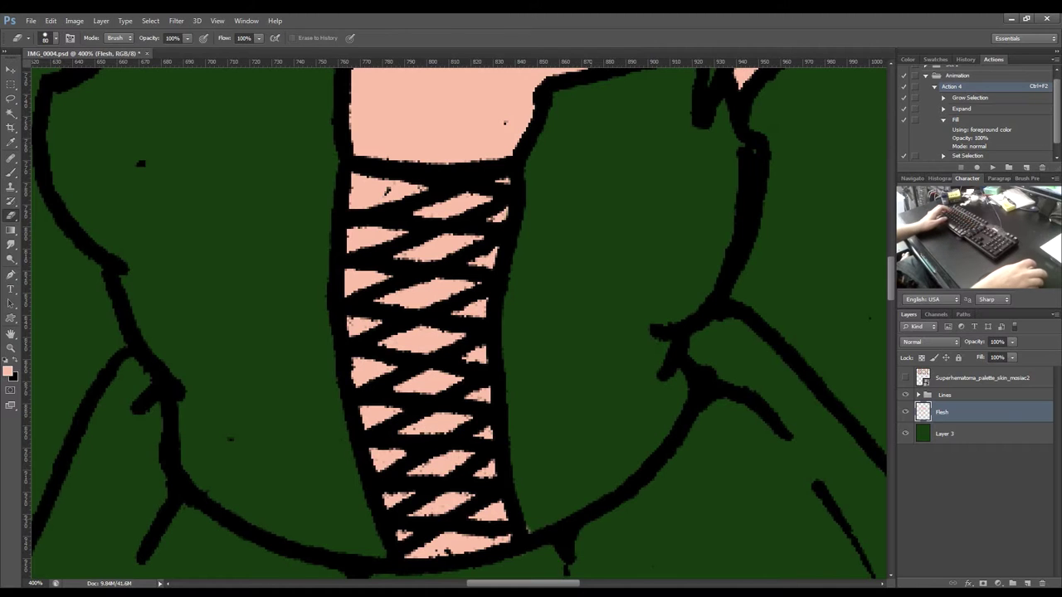
drag(621, 194, 621, 404)
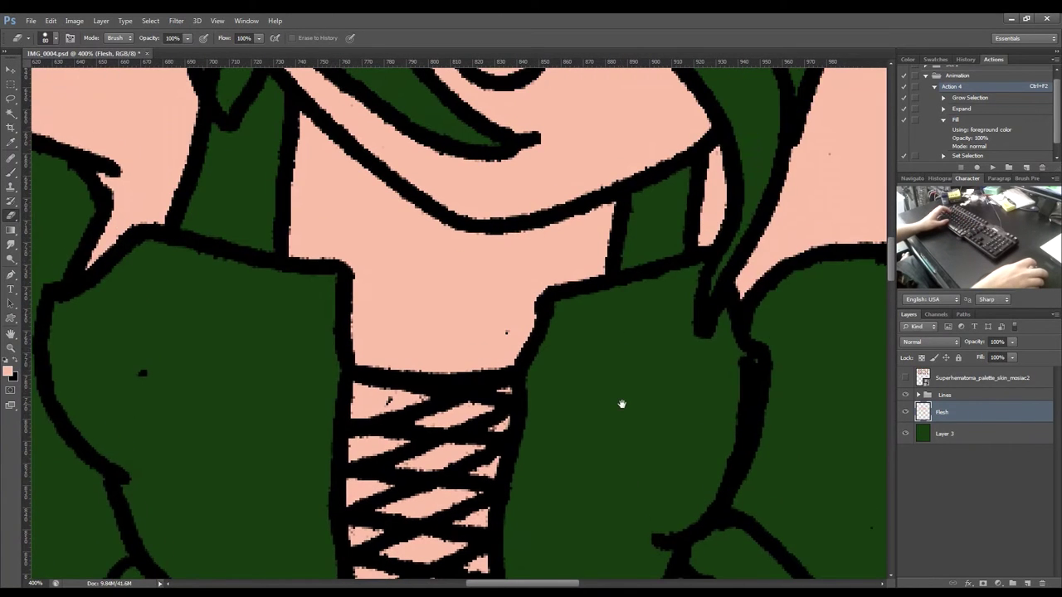
drag(700, 344, 504, 399)
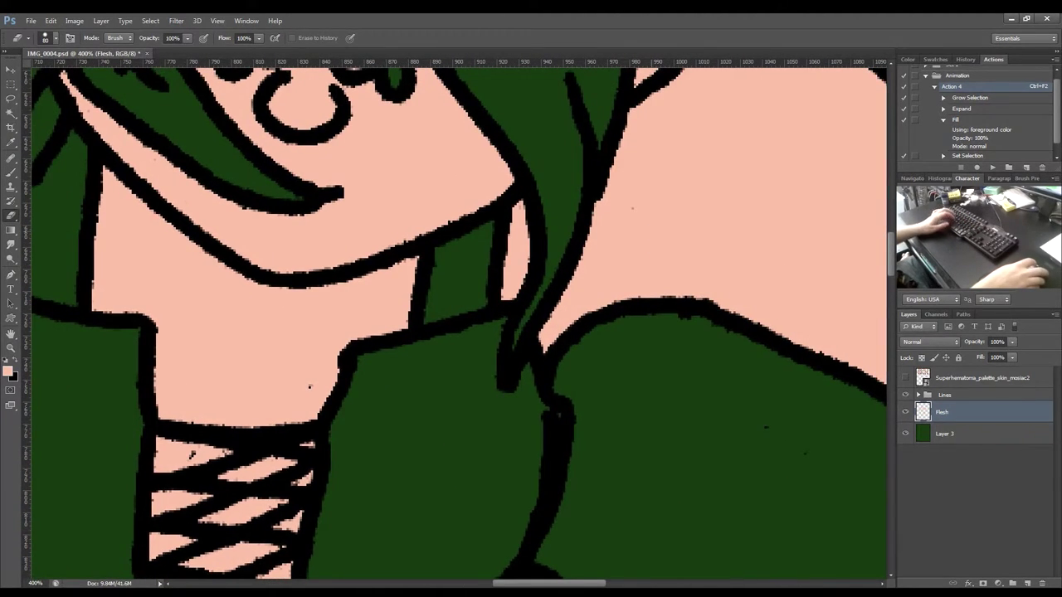
key(b)
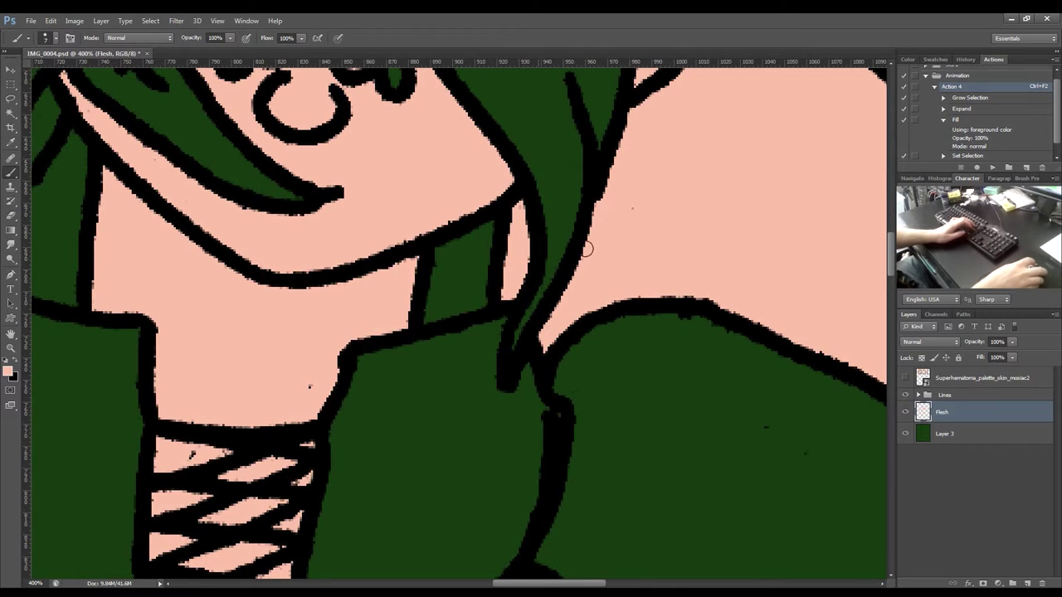
drag(521, 217, 384, 342)
drag(603, 179, 512, 295)
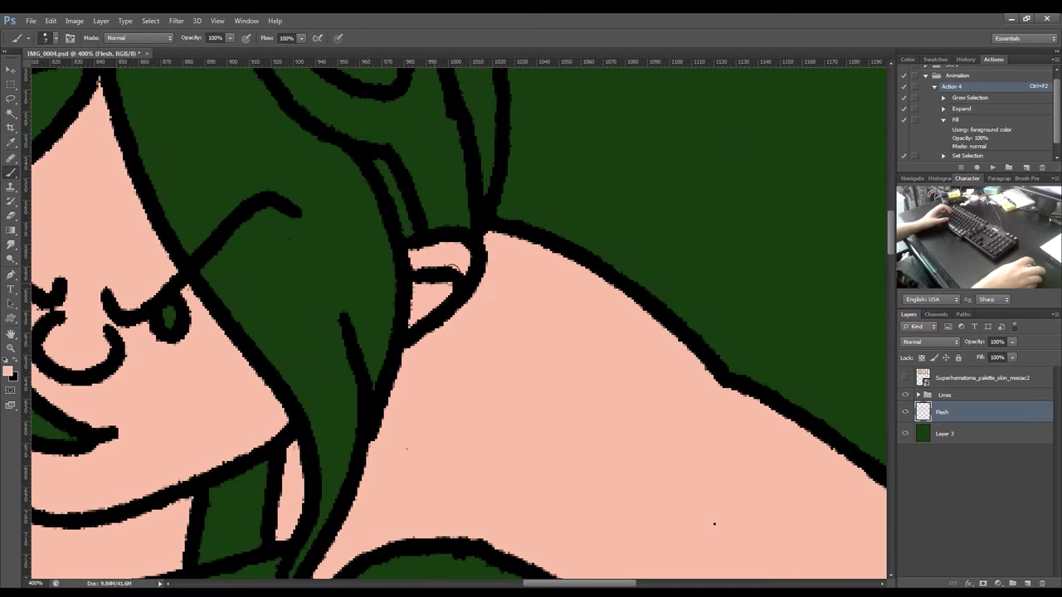
drag(575, 408, 365, 254)
drag(615, 406, 507, 261)
mouse_move(589, 490)
mouse_down()
mouse_move(605, 341)
mouse_move(676, 125)
mouse_up()
drag(578, 462, 640, 320)
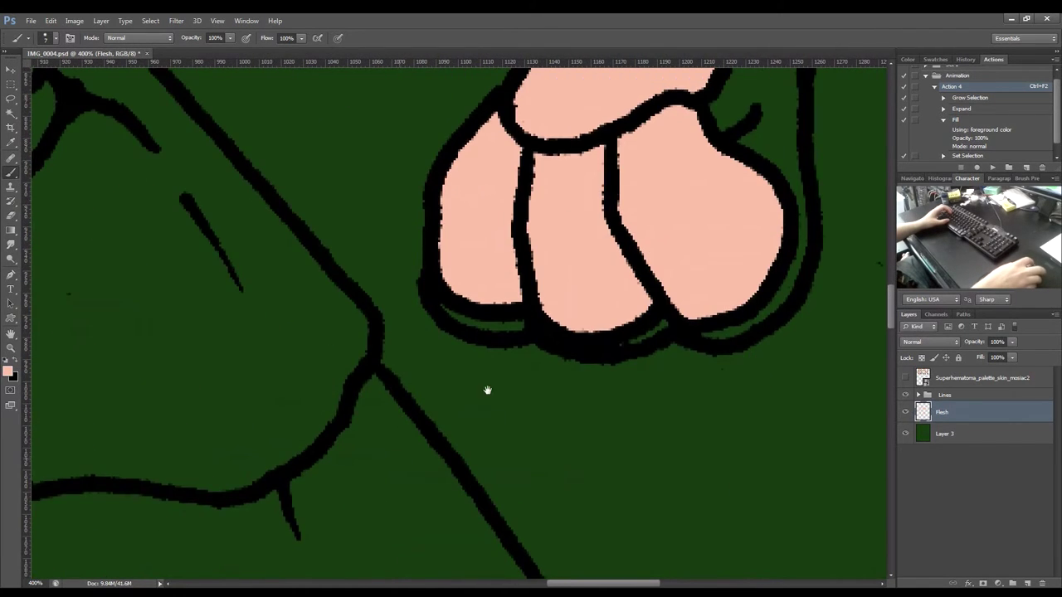
drag(424, 437, 565, 345)
mouse_move(424, 479)
mouse_down()
mouse_move(655, 450)
mouse_move(576, 470)
mouse_move(571, 426)
mouse_move(614, 401)
mouse_move(704, 489)
mouse_move(625, 299)
mouse_move(664, 354)
mouse_up()
key(ctrl+minus)
key(ctrl+minus)
key(ctrl+minus)
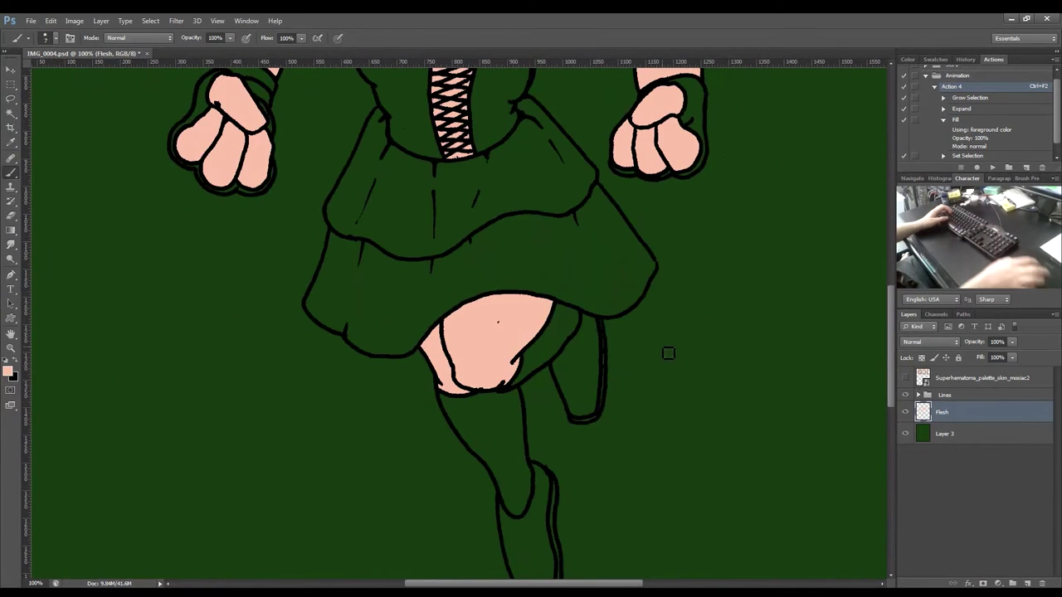
scroll(569, 332, up, 5)
mouse_move(564, 417)
mouse_down()
mouse_move(565, 443)
mouse_move(562, 422)
mouse_up()
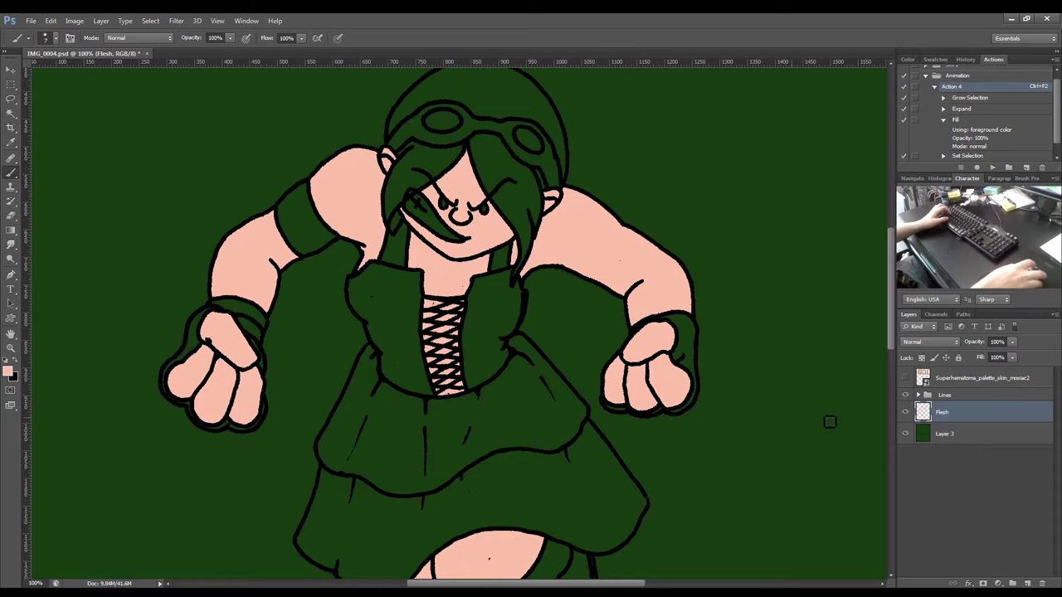
drag(688, 424, 699, 270)
drag(714, 312, 713, 415)
drag(657, 464, 650, 339)
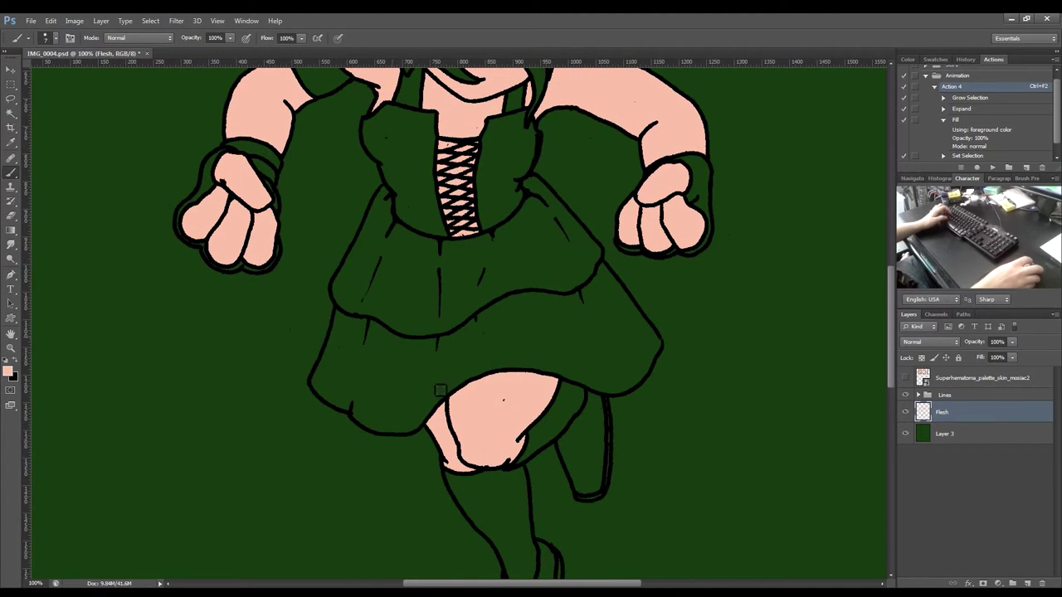
drag(579, 445, 568, 514)
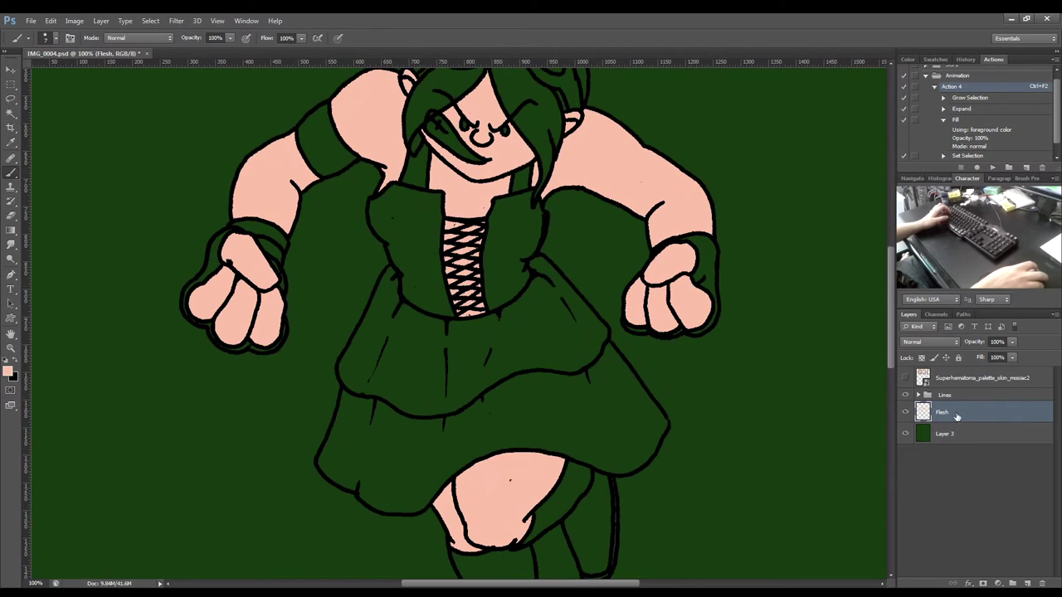
Add a new layer above Flesh and name it whtie.
click(1028, 583)
double_click(944, 412)
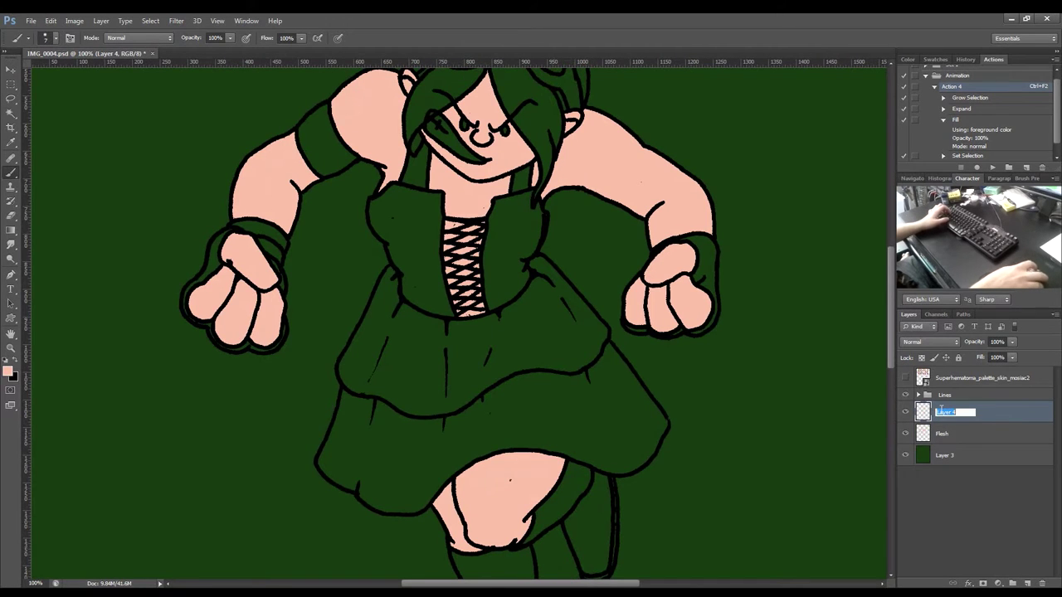
text(white)
key(Return)
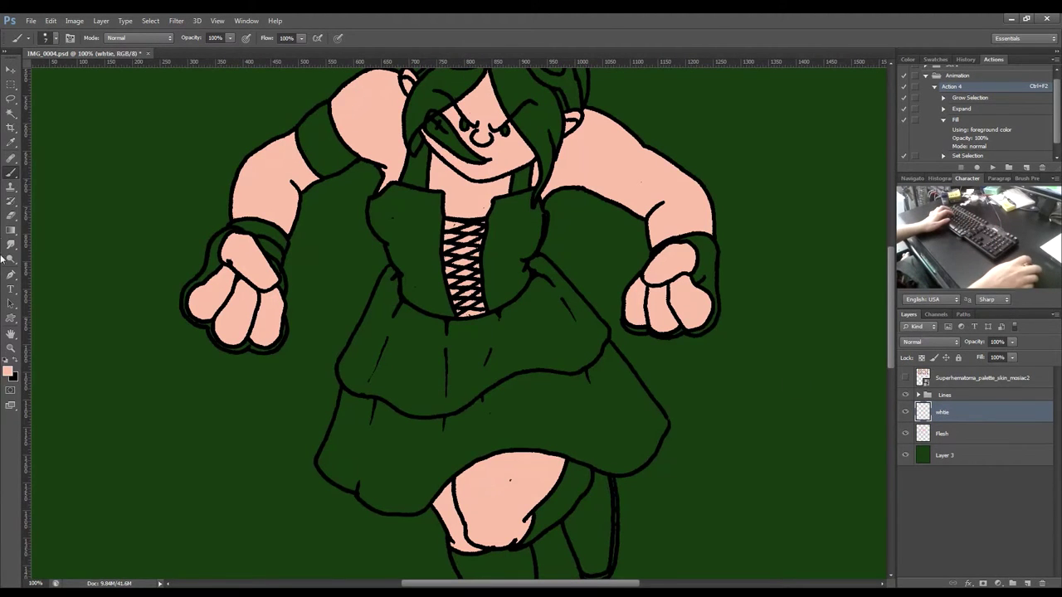
Set the foreground colour to pale blue-white #ddeaf3.
click(9, 373)
drag(564, 267, 532, 240)
drag(684, 317, 686, 301)
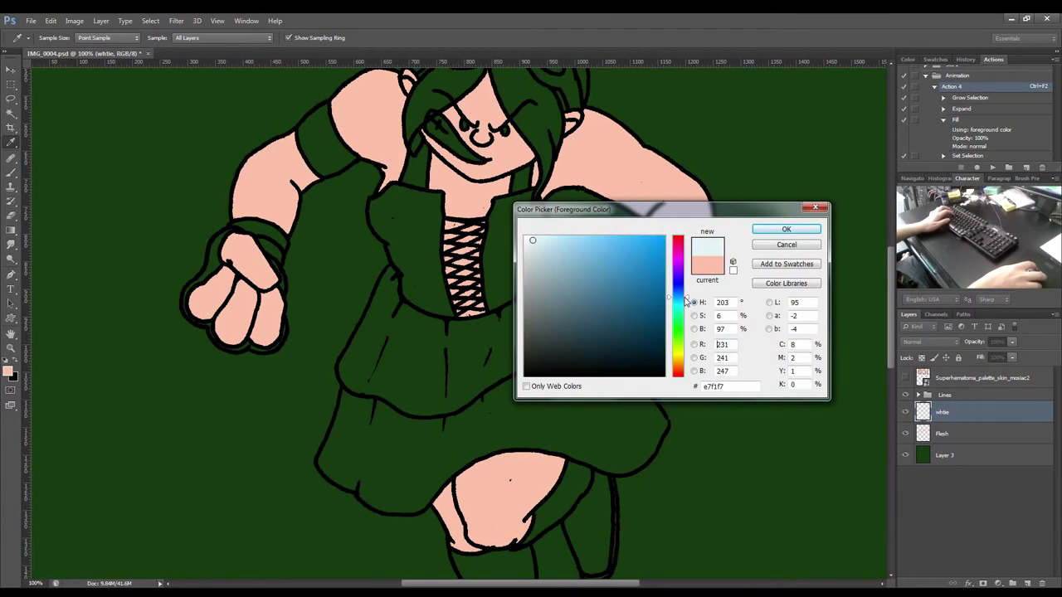
drag(532, 241, 540, 244)
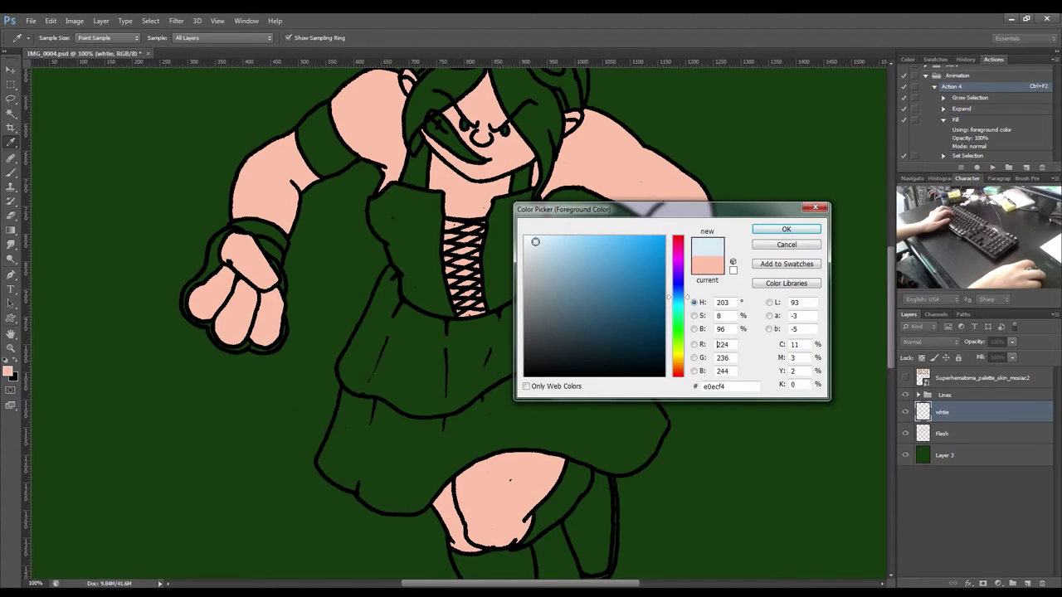
click(787, 230)
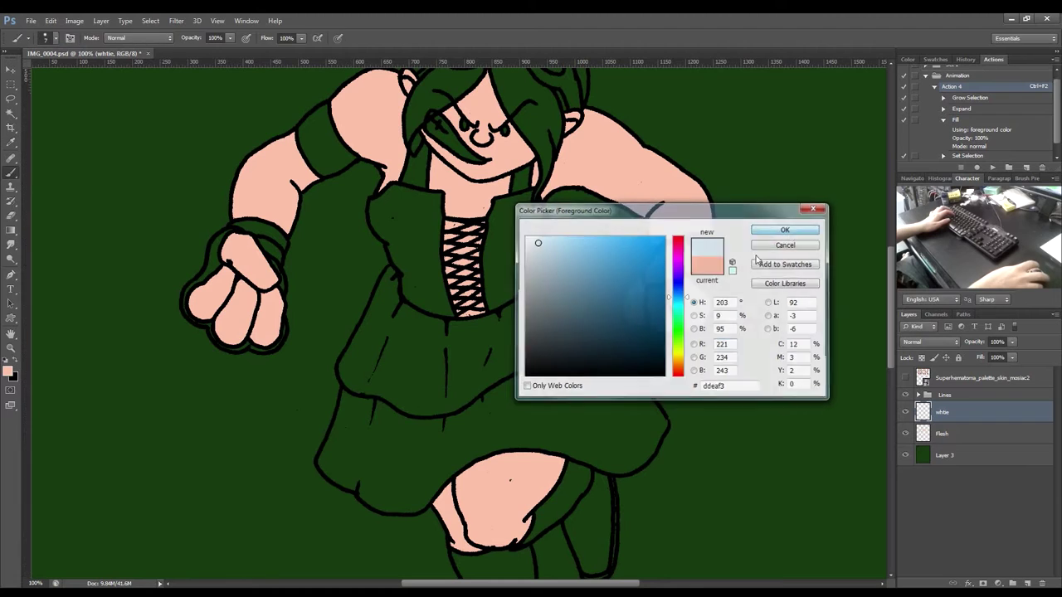
key(w)
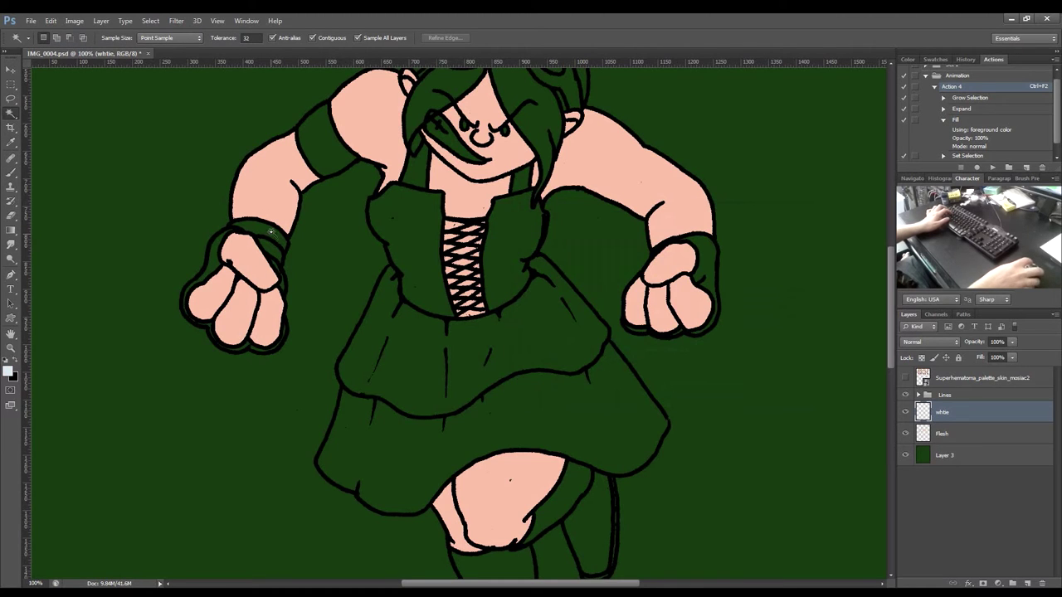
Magic Wand-select the left wristband and stocking and fill them pale blue-white.
click(271, 237)
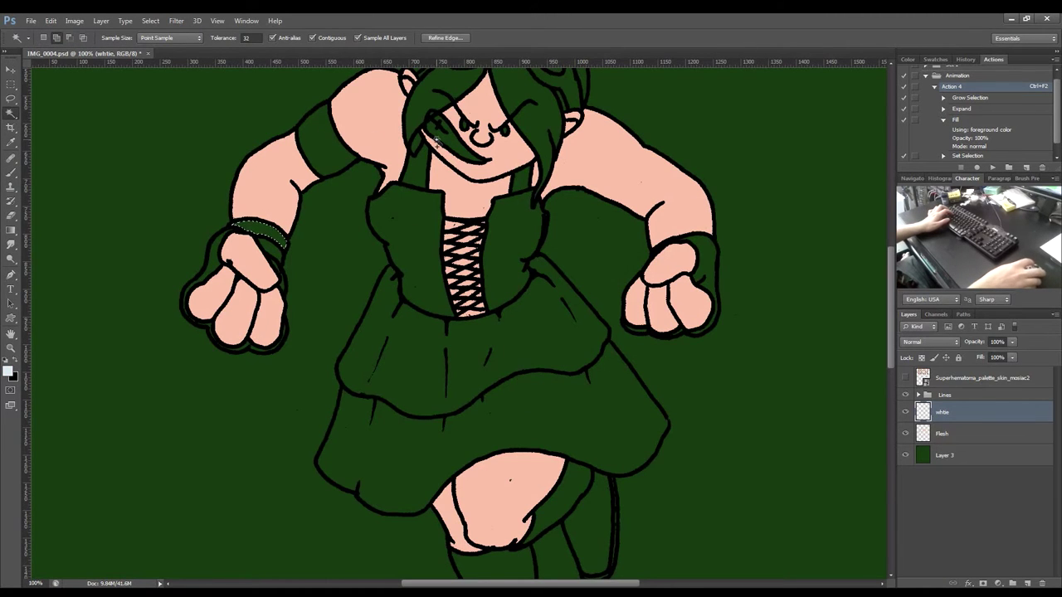
scroll(440, 207, up, 2)
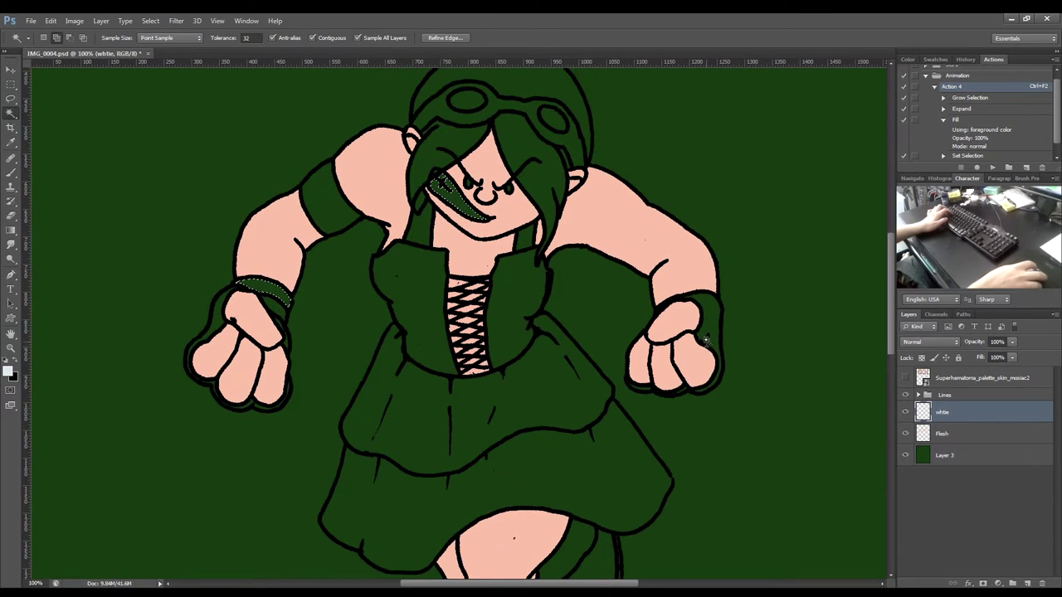
scroll(568, 455, down, 8)
shift+click(515, 451)
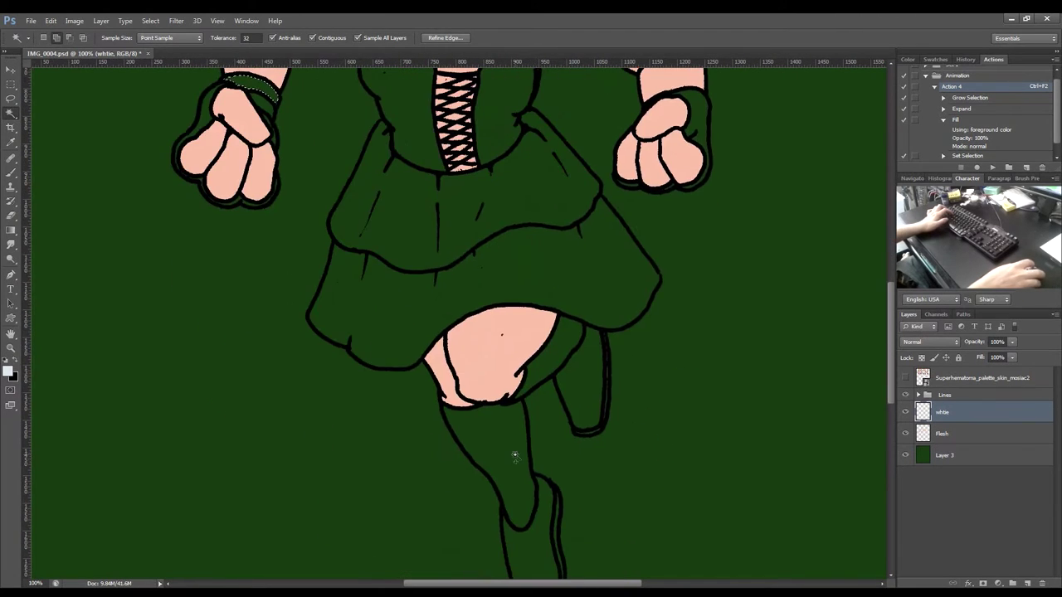
scroll(570, 261, up, 8)
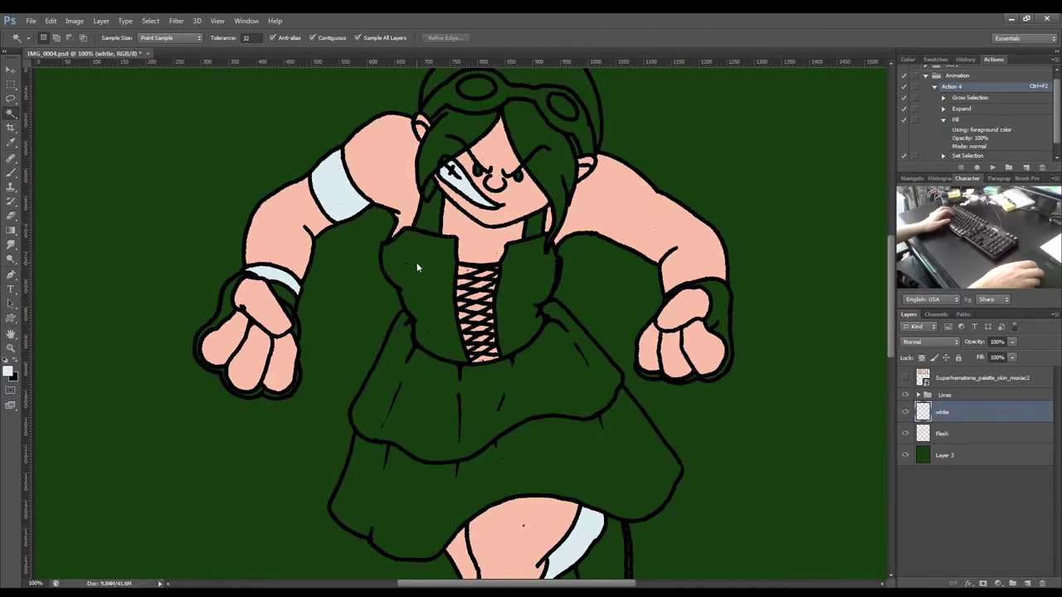
key(ctrl+u)
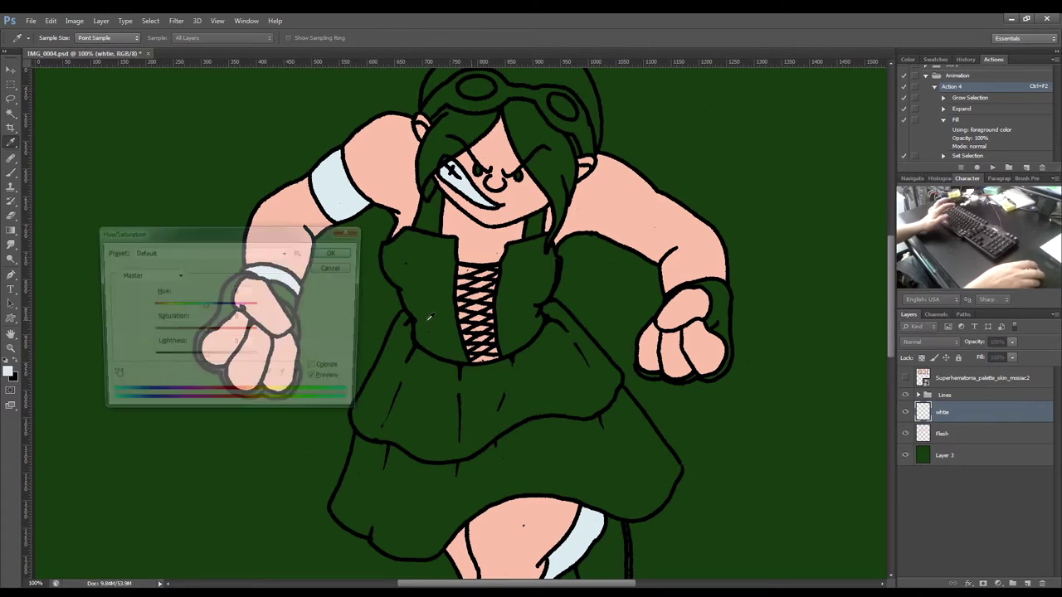
Brighten the whtie layer's bands with Hue/Saturation Lightness +55.
drag(278, 239, 551, 278)
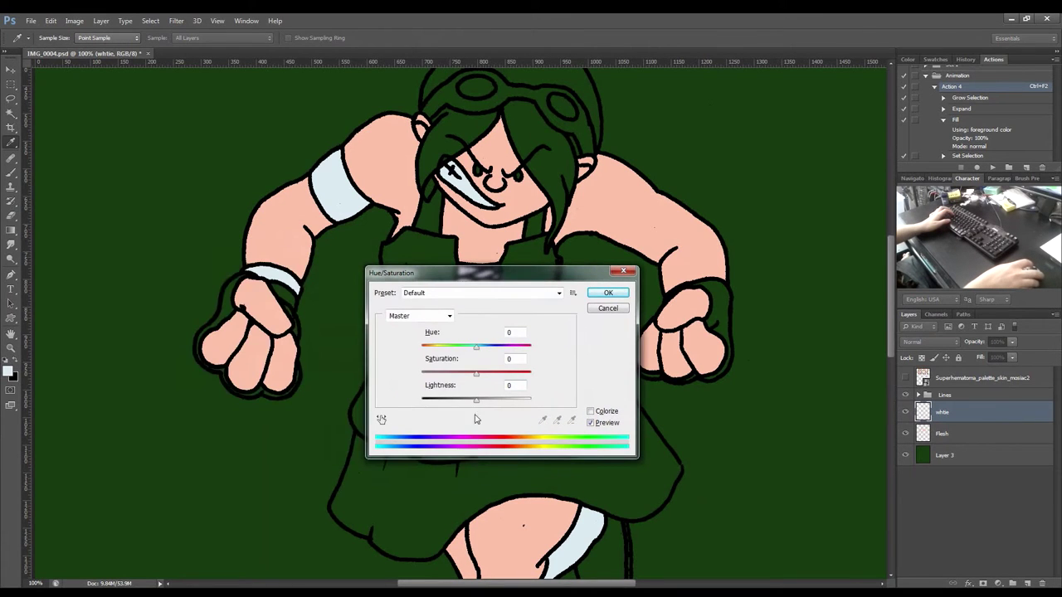
drag(477, 403, 496, 402)
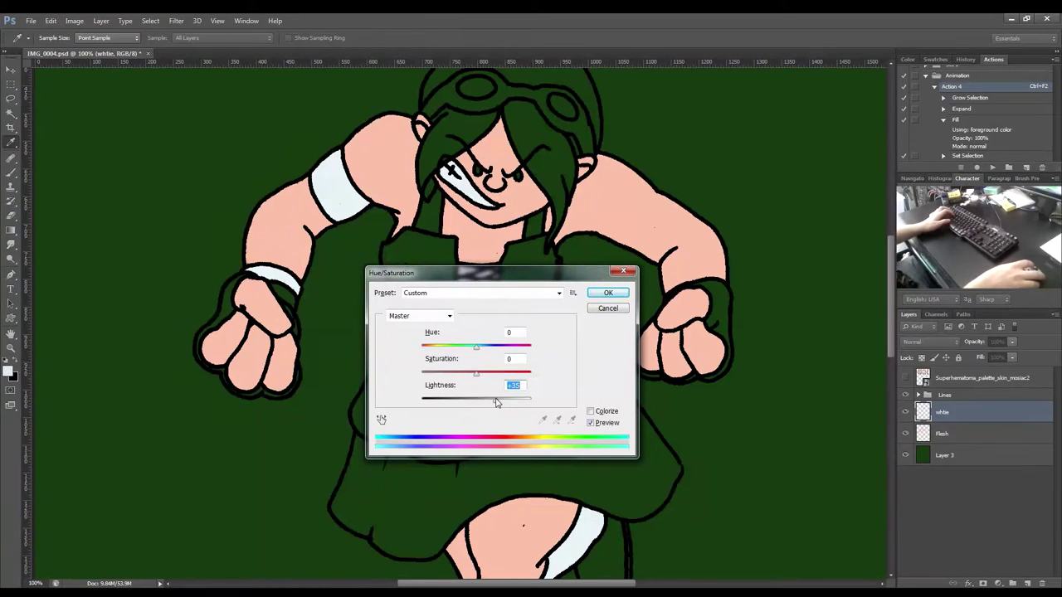
drag(496, 406, 508, 404)
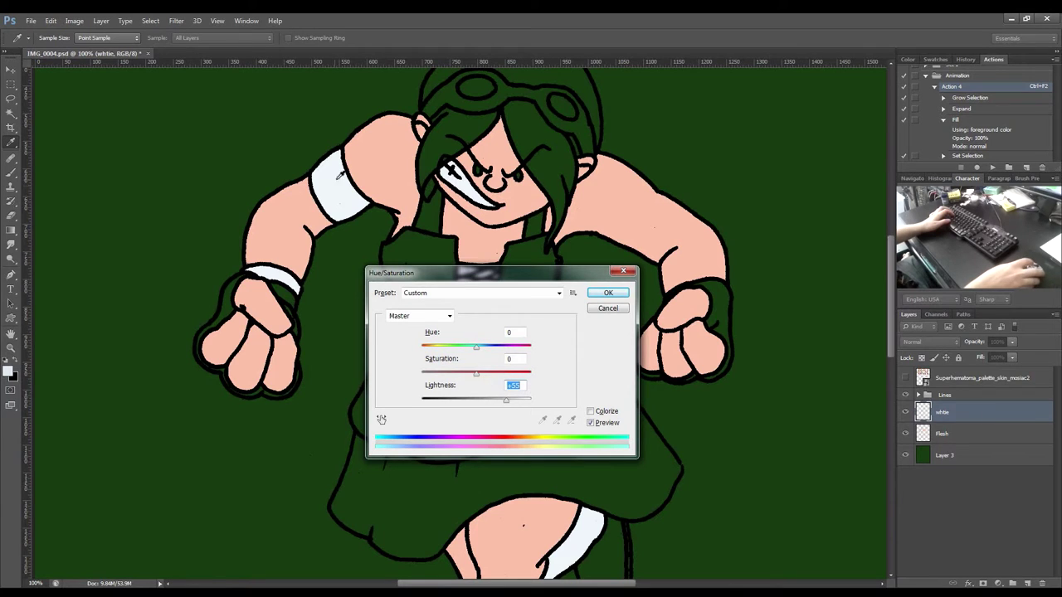
click(610, 295)
key(w)
mouse_move(514, 291)
mouse_down()
mouse_move(517, 176)
mouse_move(513, 294)
mouse_up()
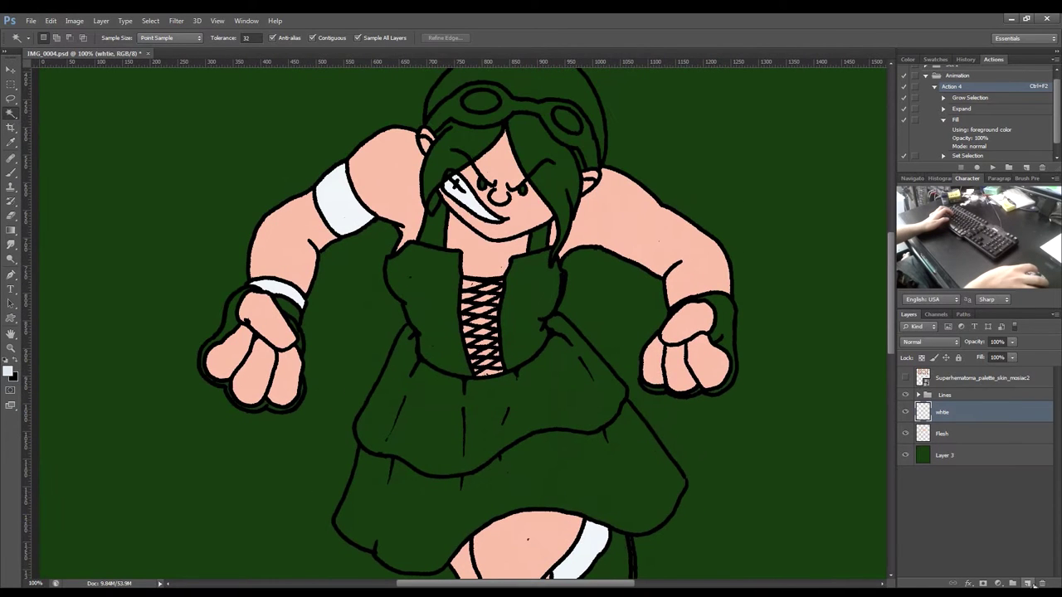
key(ctrl+shift+alt+n)
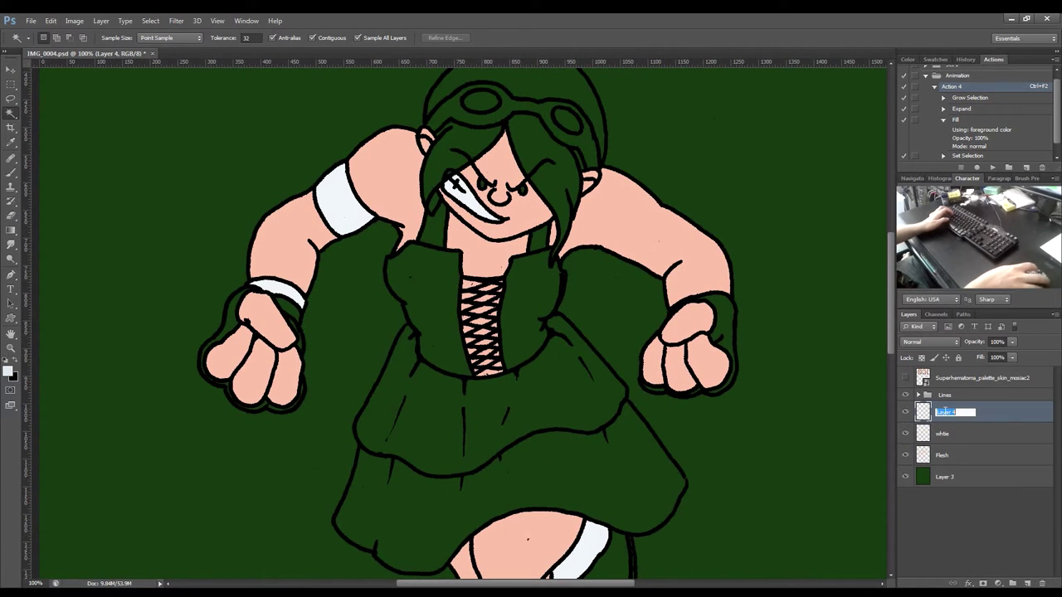
Name the new layer hair and correct the whtie layer's name to white.
text(hair)
key(Return)
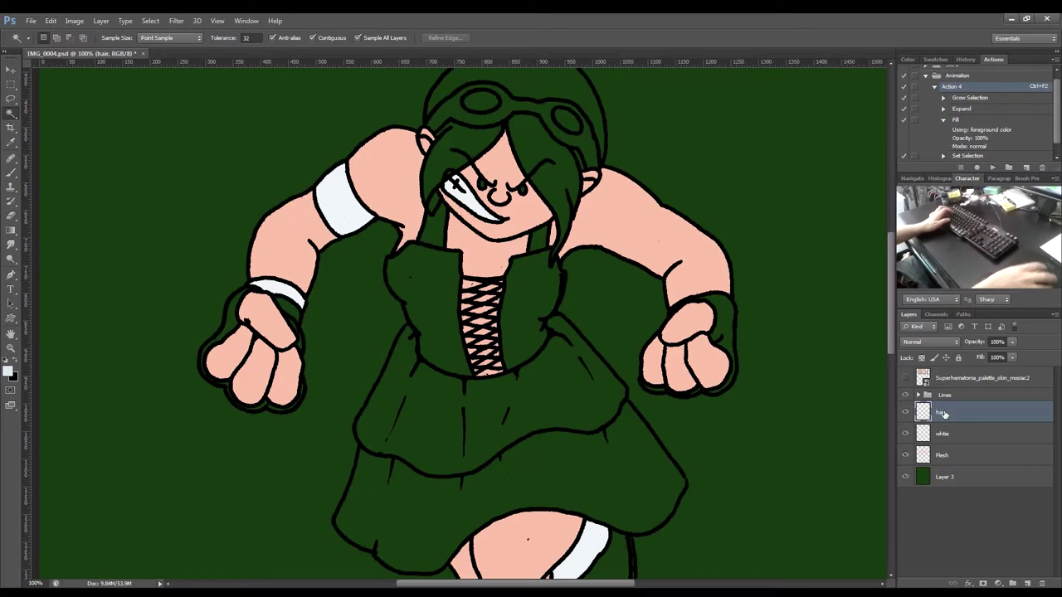
double_click(942, 435)
text(white)
key(Return)
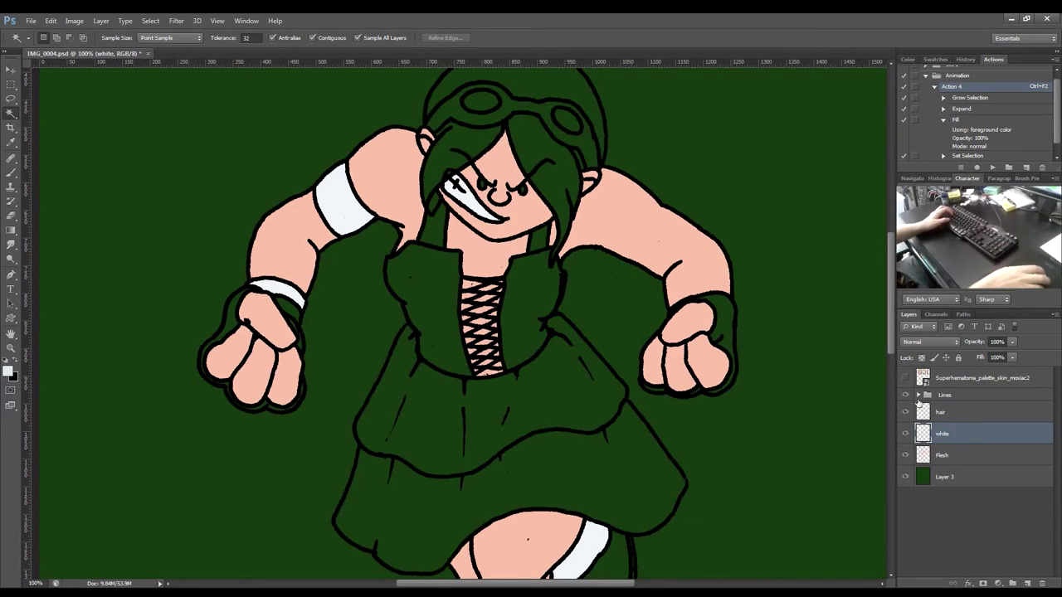
On the hair layer, Magic Wand-select the hair strands, top and ear strip.
click(963, 412)
click(477, 145)
click(555, 189)
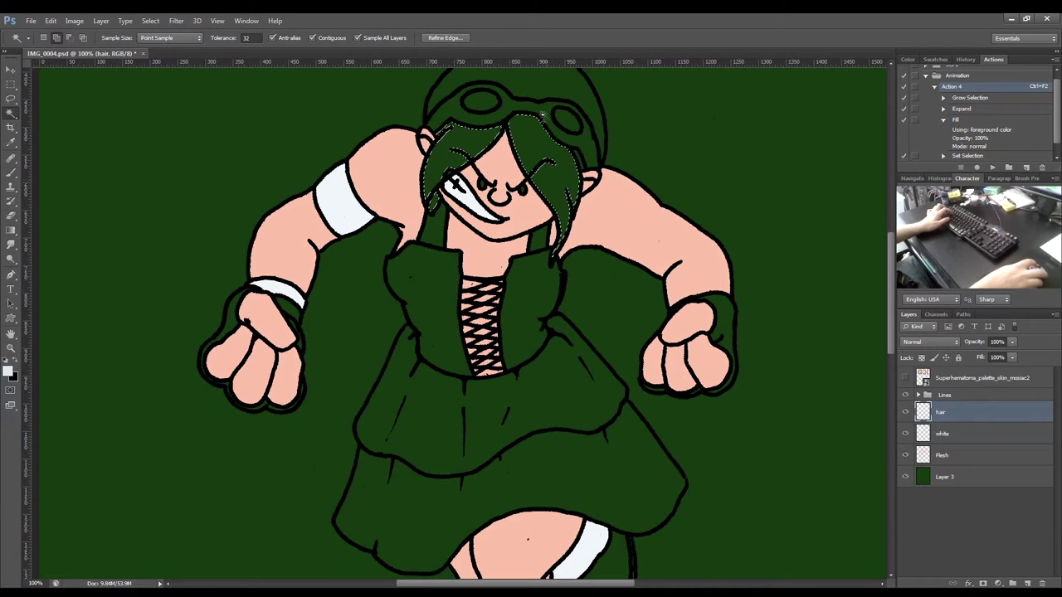
click(541, 93)
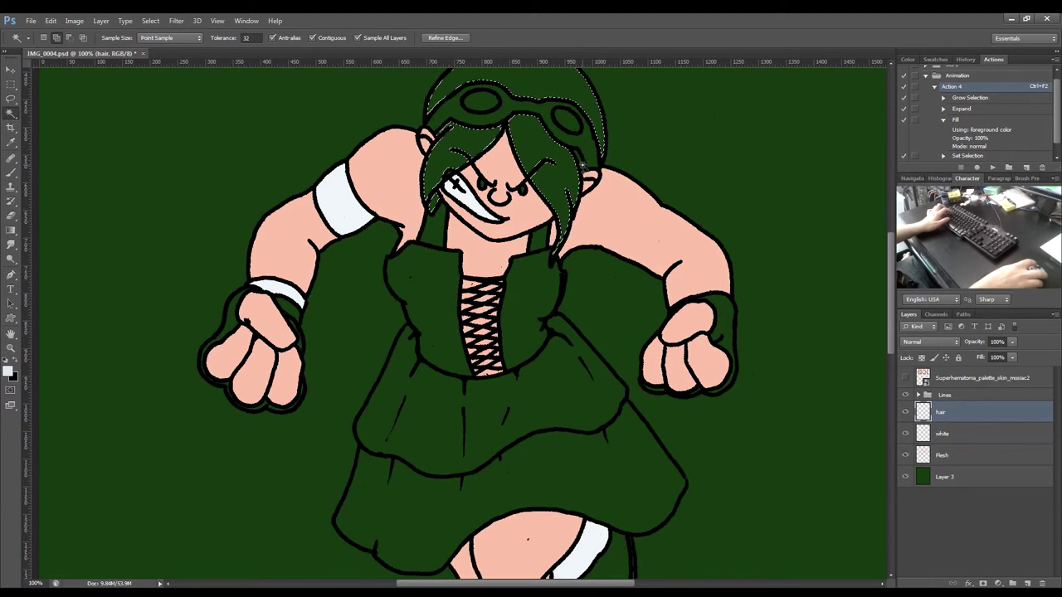
click(599, 179)
key(ctrl+z)
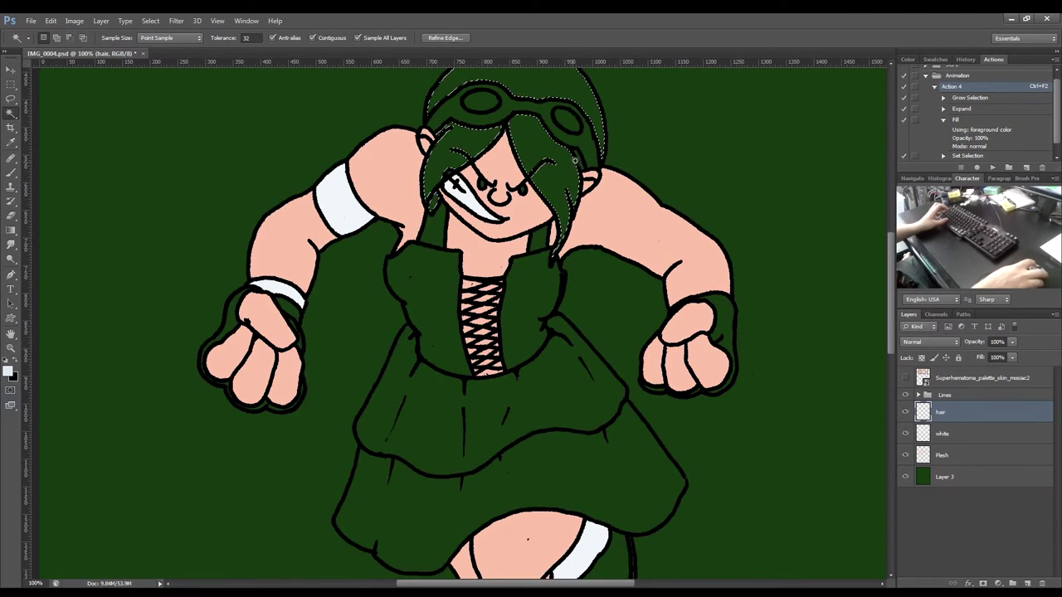
scroll(583, 143, up, 6)
click(616, 160)
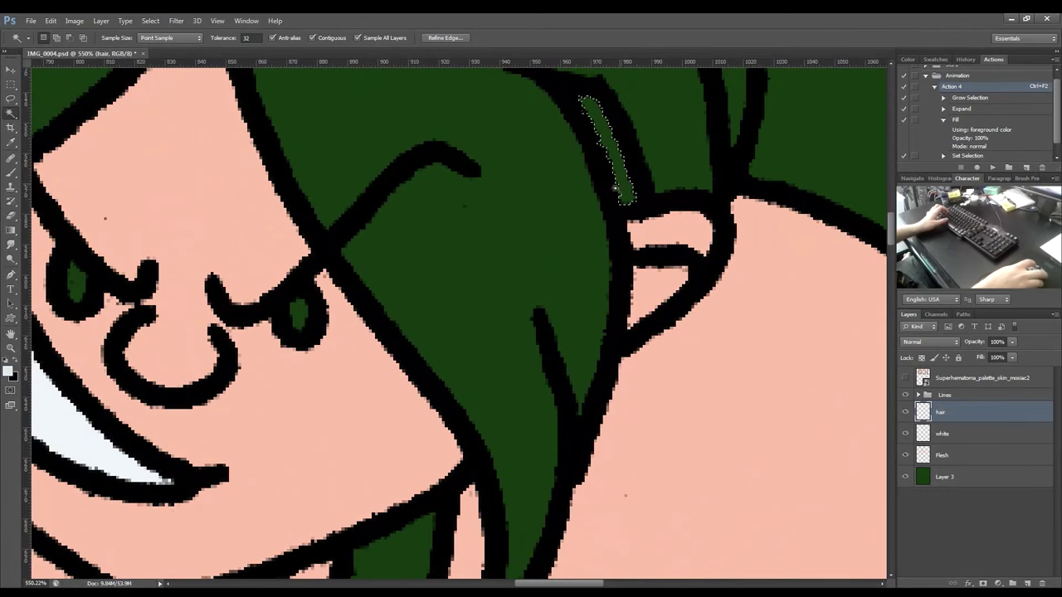
shift+click(590, 344)
drag(590, 344, 419, 420)
scroll(419, 420, down, 6)
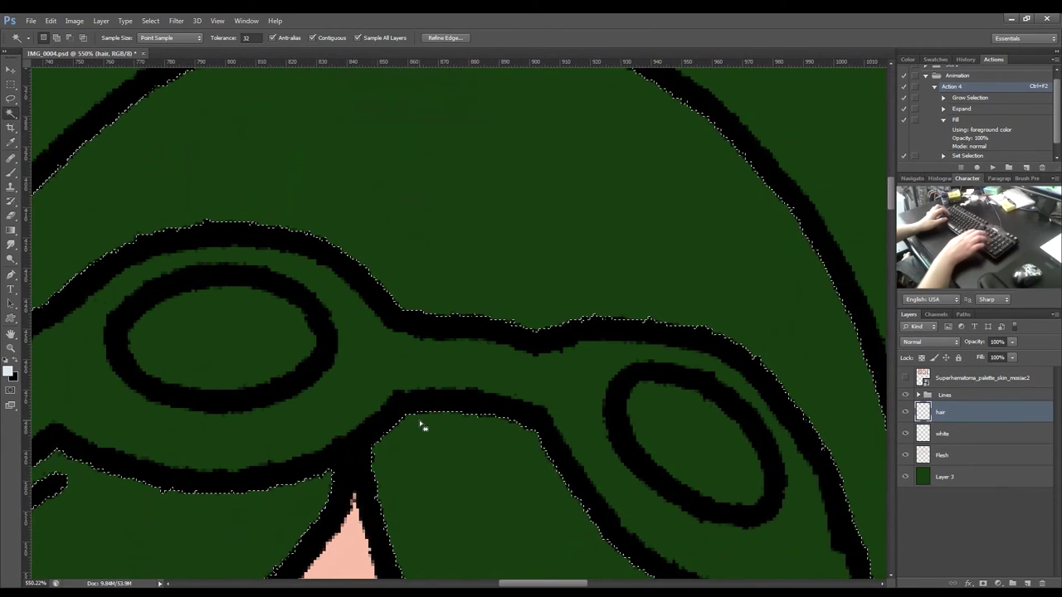
drag(478, 380, 466, 238)
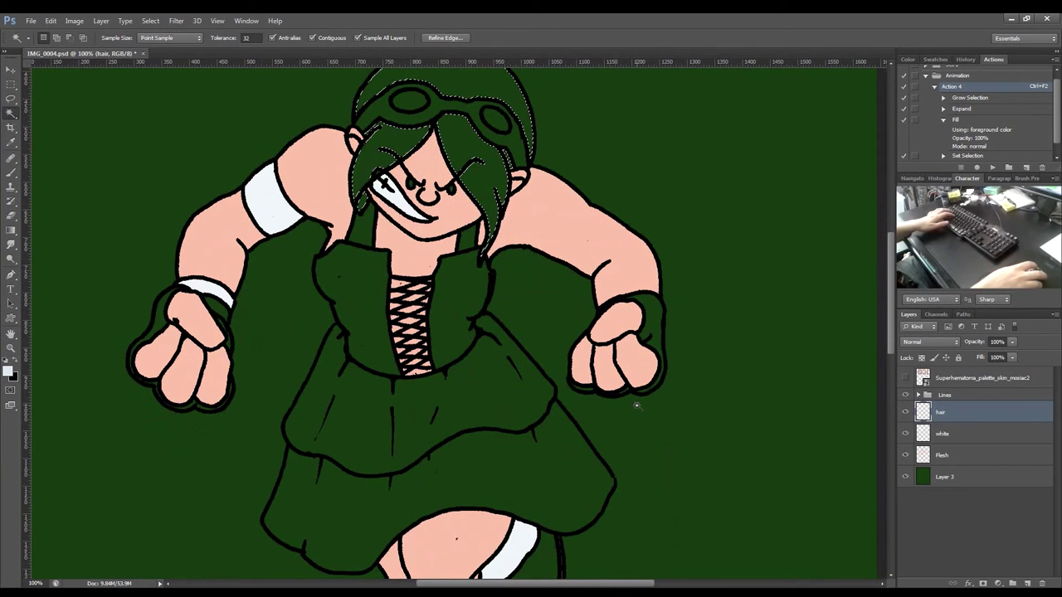
Fill the hair selection pale blue-white with Action 4 and zoom out.
key(ctrl+F2)
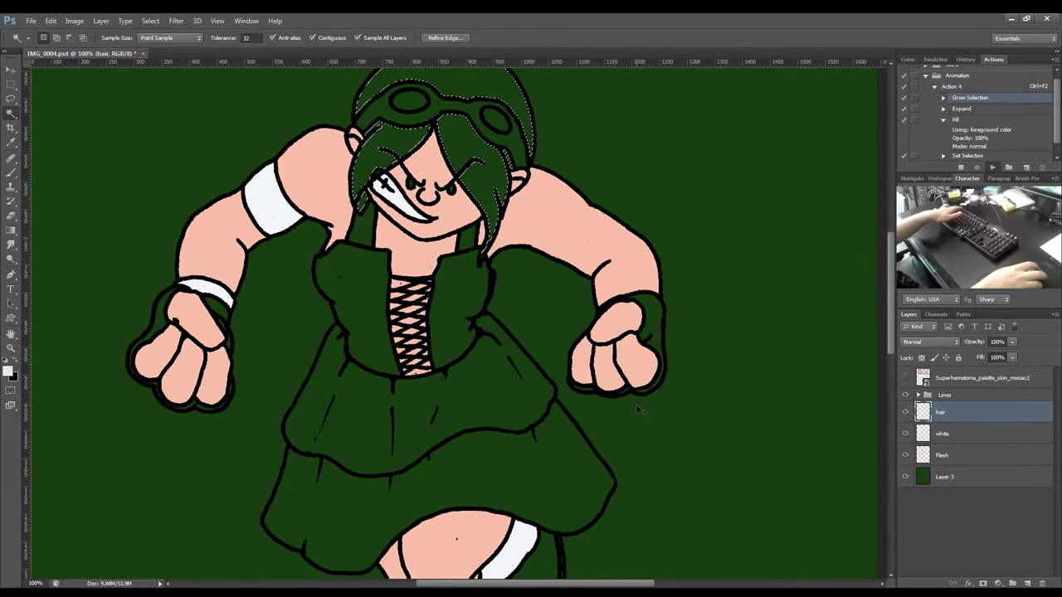
drag(636, 410, 660, 446)
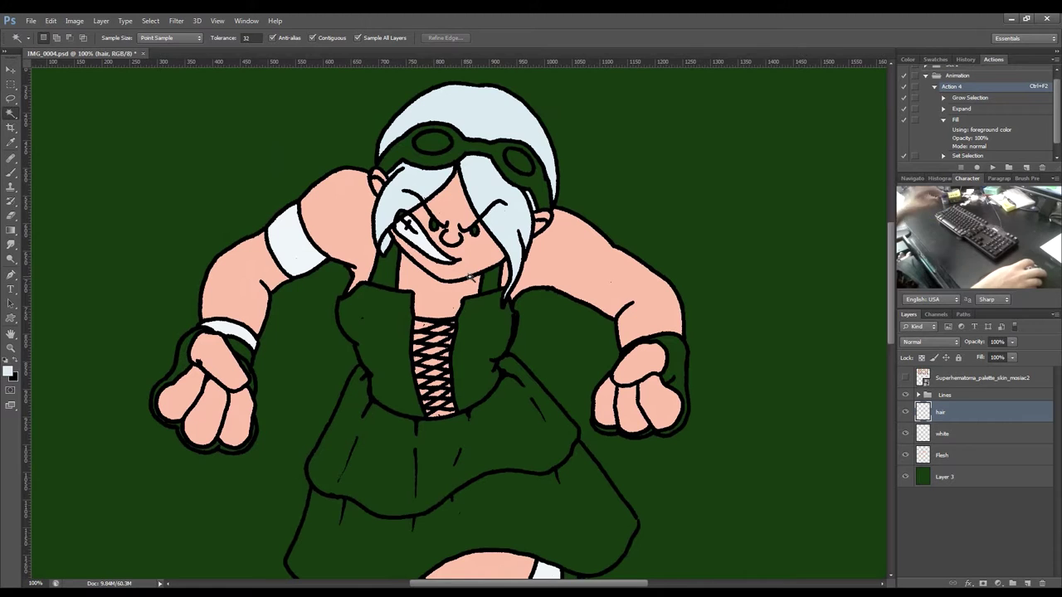
scroll(481, 296, down, 3)
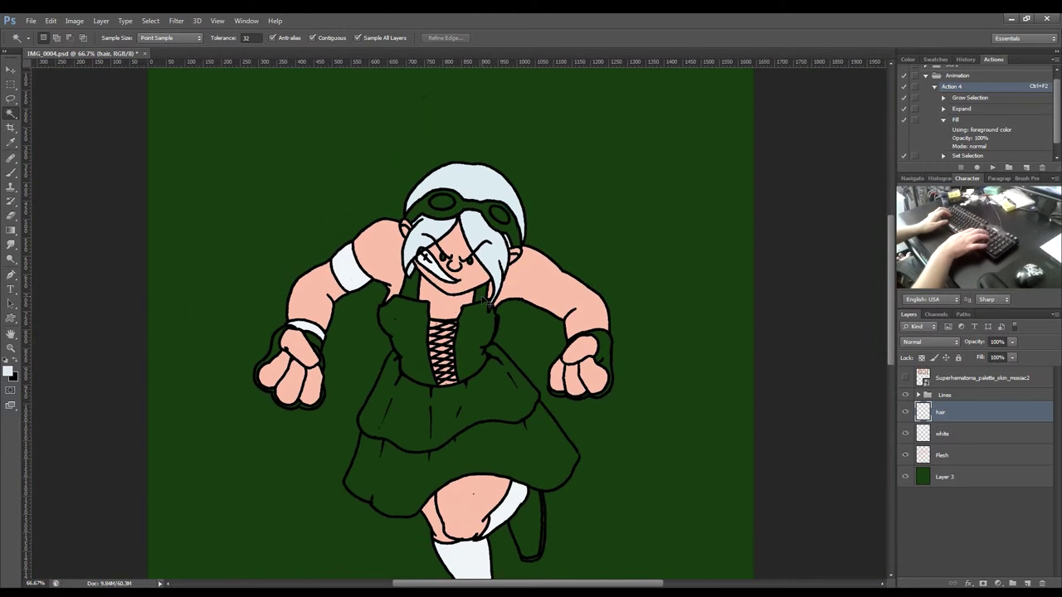
scroll(482, 296, down, 3)
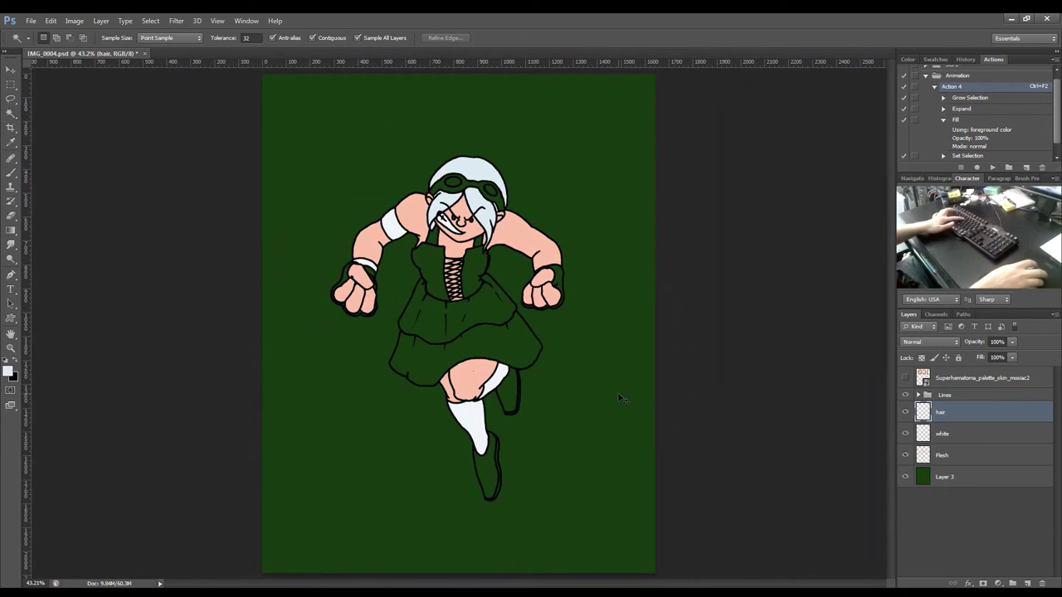
Set the foreground colour to a bright blue-green shade.
key(ctrl+u)
drag(536, 279, 226, 104)
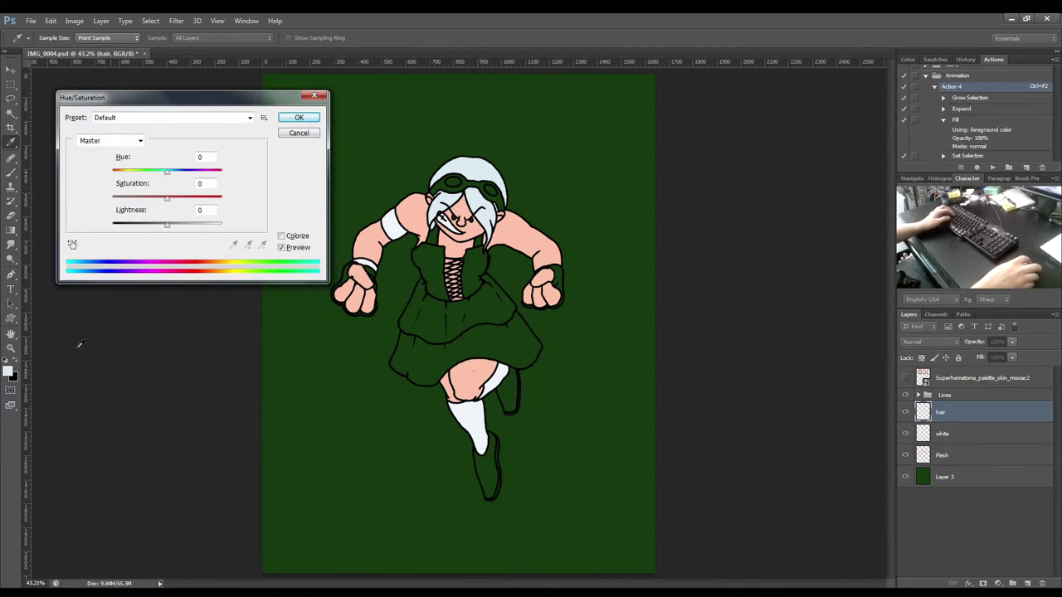
click(298, 133)
click(10, 373)
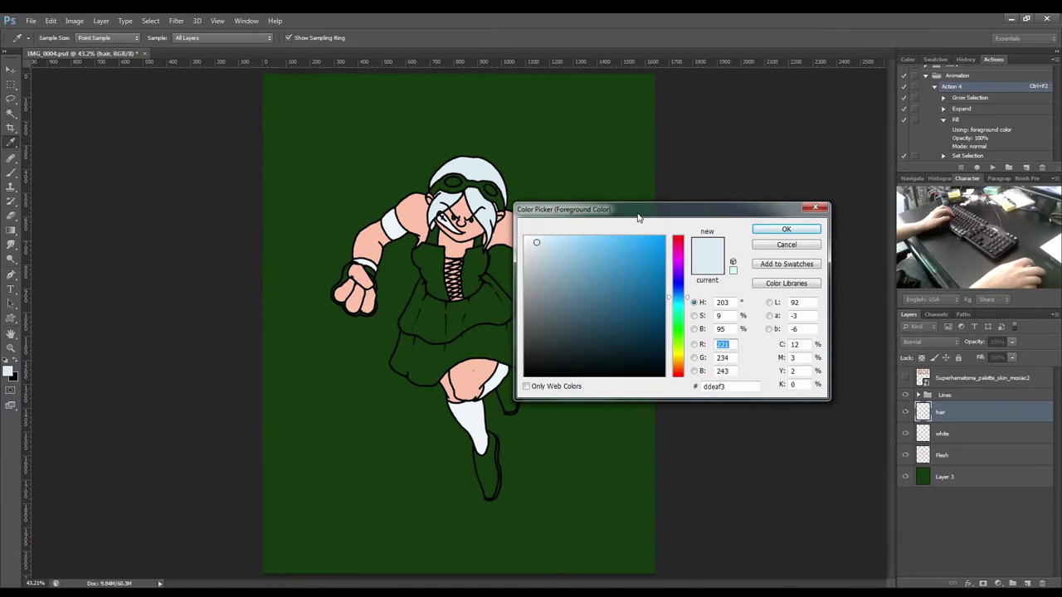
mouse_move(562, 257)
mouse_down()
mouse_move(630, 278)
mouse_move(650, 238)
mouse_move(606, 290)
mouse_move(540, 270)
mouse_move(576, 338)
mouse_move(629, 260)
mouse_move(602, 294)
mouse_move(595, 287)
mouse_up()
mouse_move(670, 302)
mouse_down()
mouse_move(671, 245)
mouse_move(672, 329)
mouse_move(670, 270)
mouse_move(670, 318)
mouse_move(670, 295)
mouse_up()
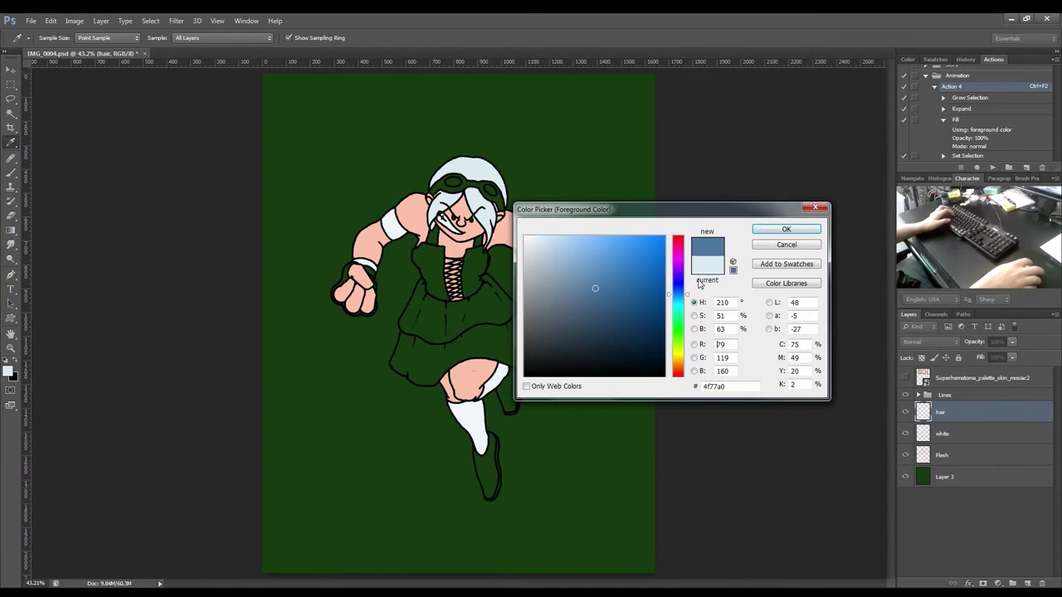
key(Return)
key(w)
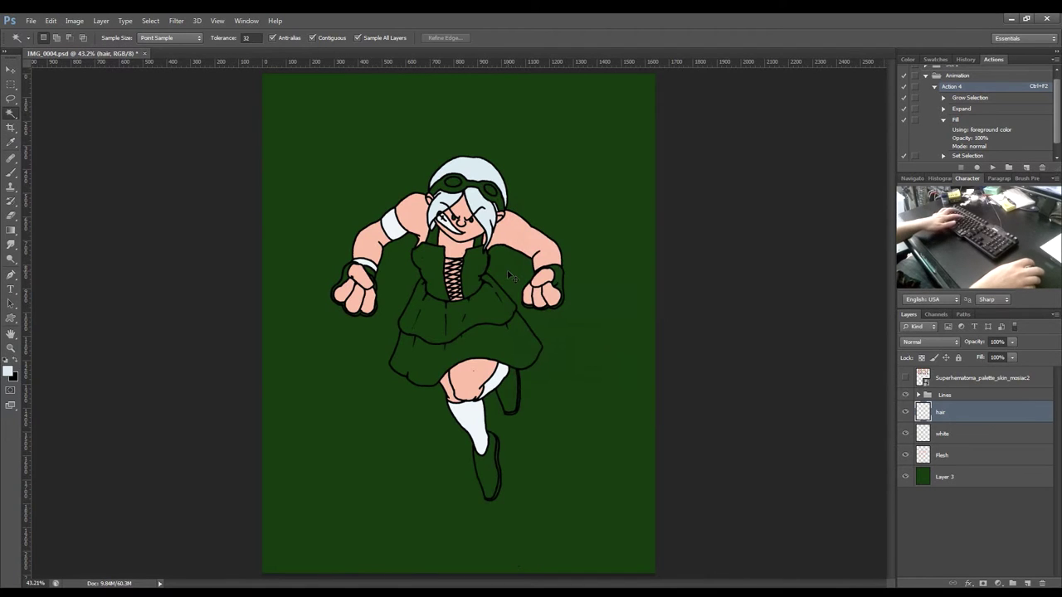
Colorize the hair cyan with Hue 185, Saturation 61 and lowered Lightness.
key(ctrl+u)
click(283, 236)
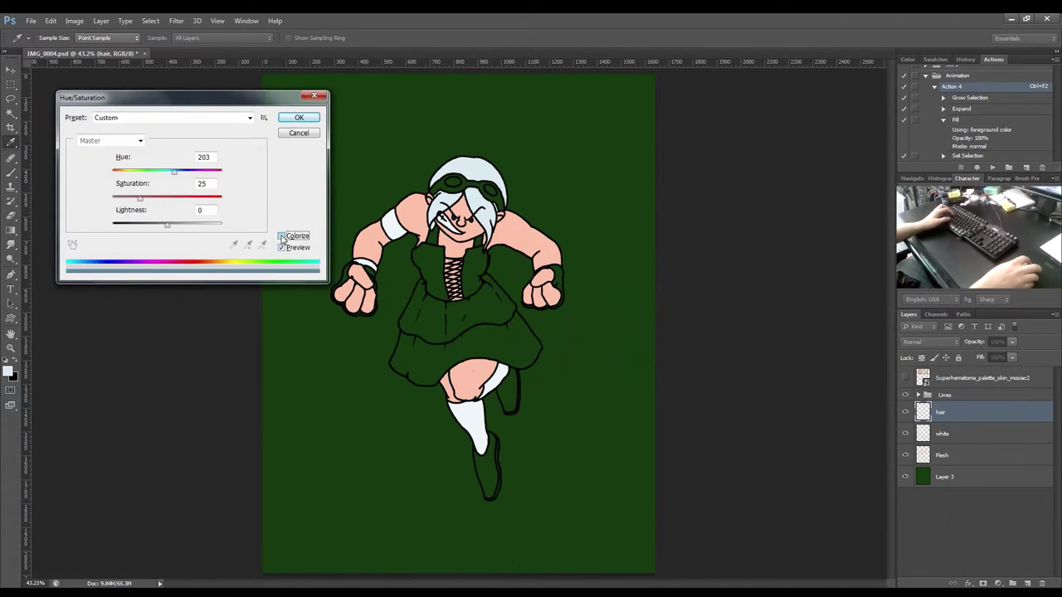
drag(172, 176, 166, 175)
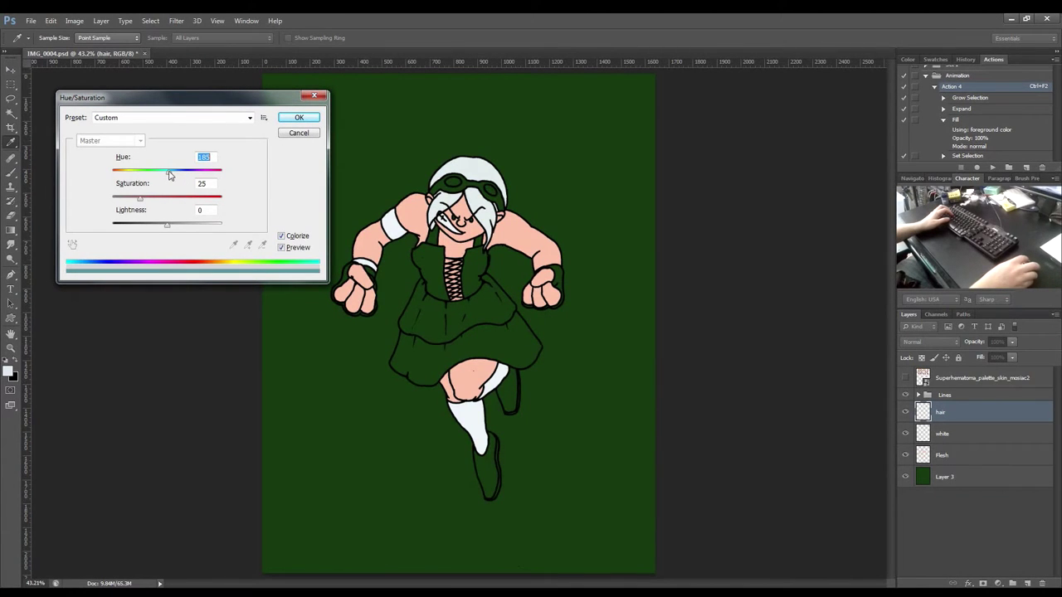
drag(187, 196, 152, 230)
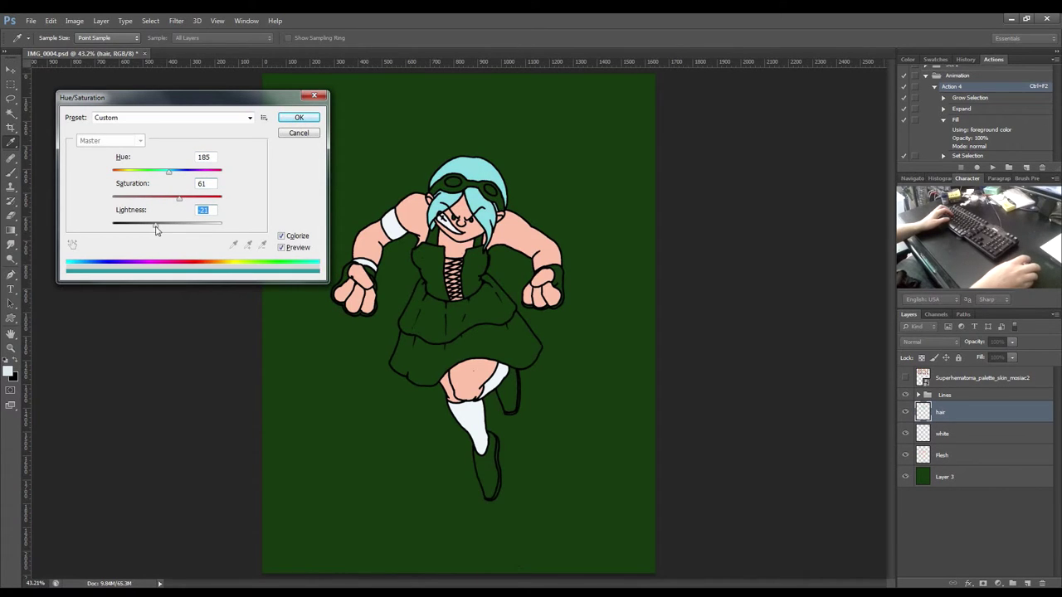
drag(155, 229, 153, 230)
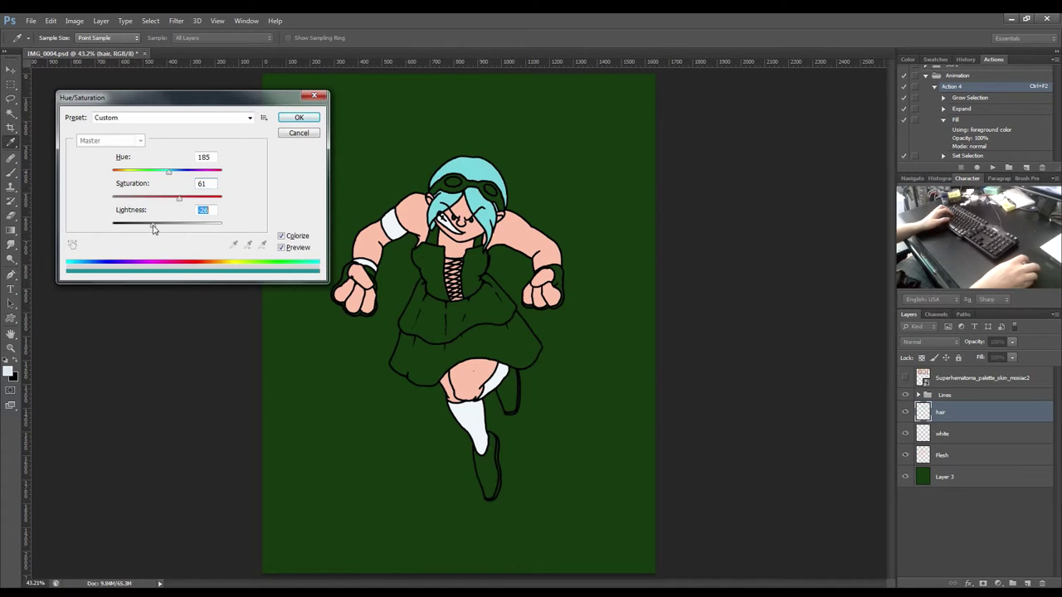
click(299, 117)
key(w)
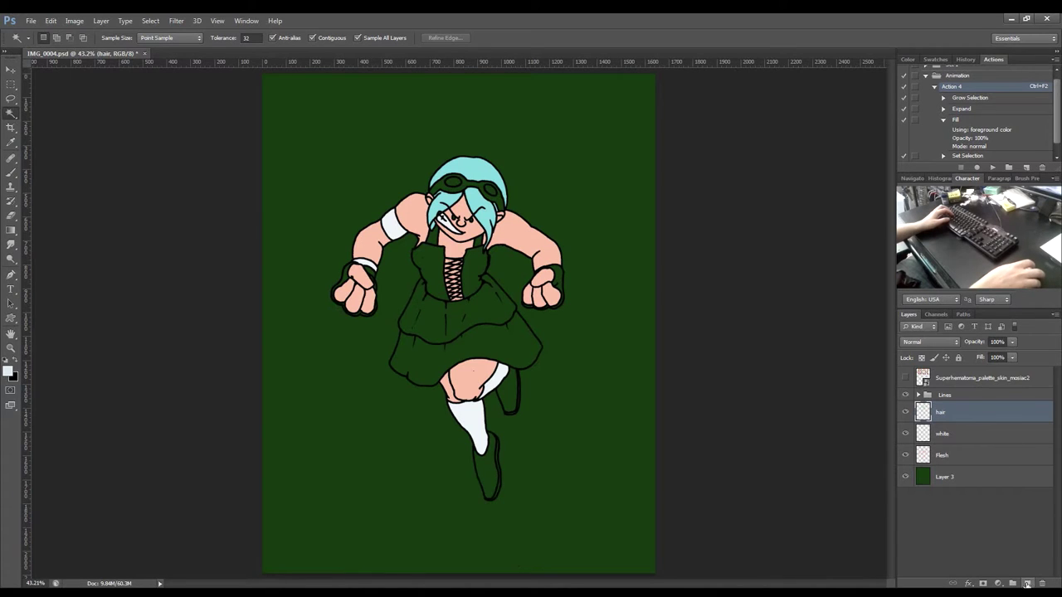
Add a new layer above hair named top.
click(1028, 585)
double_click(944, 412)
text(top)
key(Return)
Magic Wand-select the bodice, right wristband and slivers inside the left fist outline.
shift+click(427, 267)
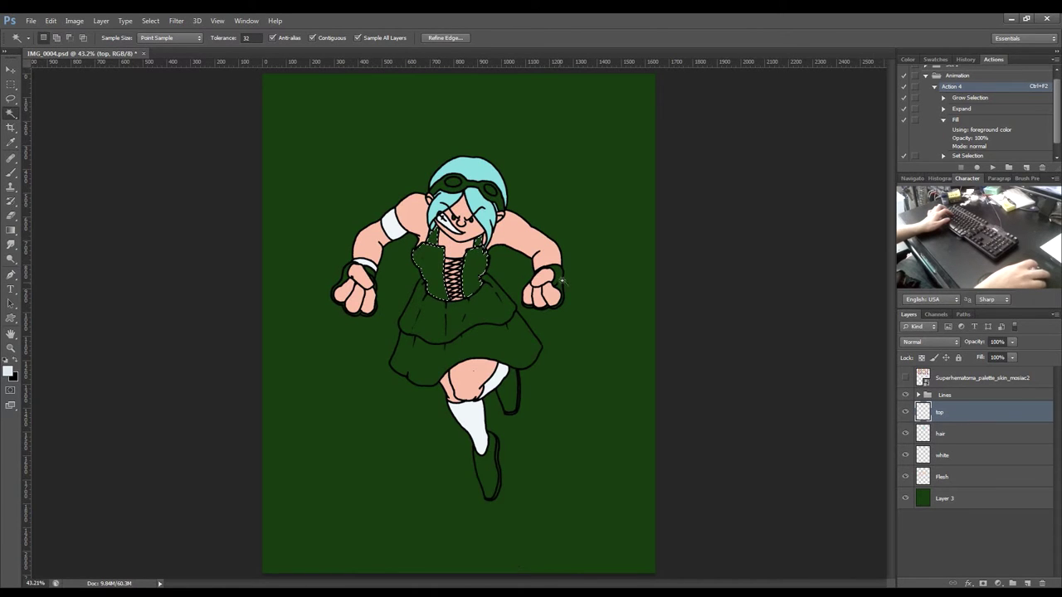
shift+click(557, 275)
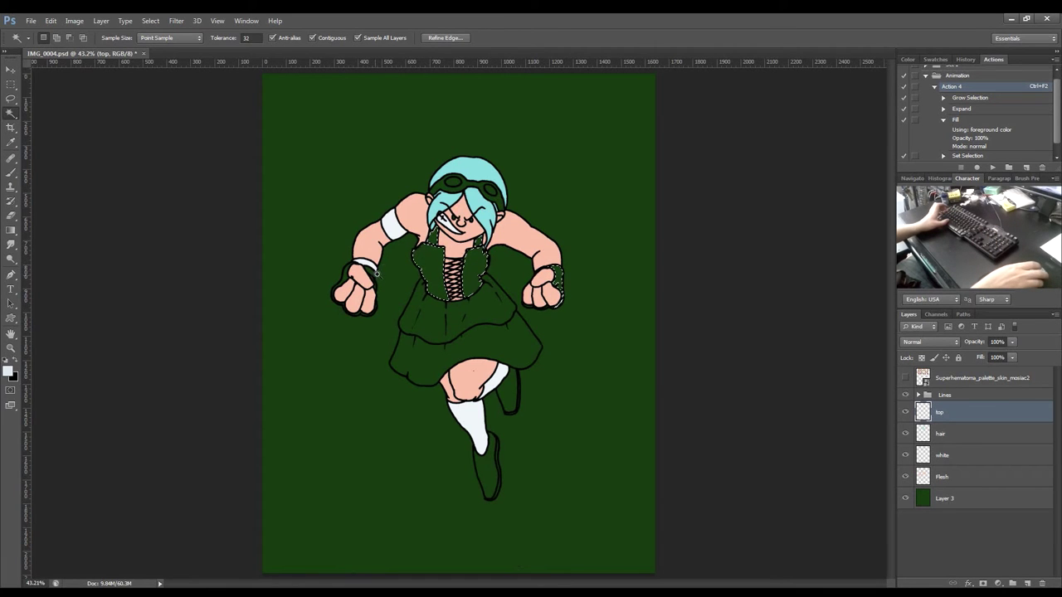
scroll(421, 239, up, 3)
scroll(420, 239, up, 3)
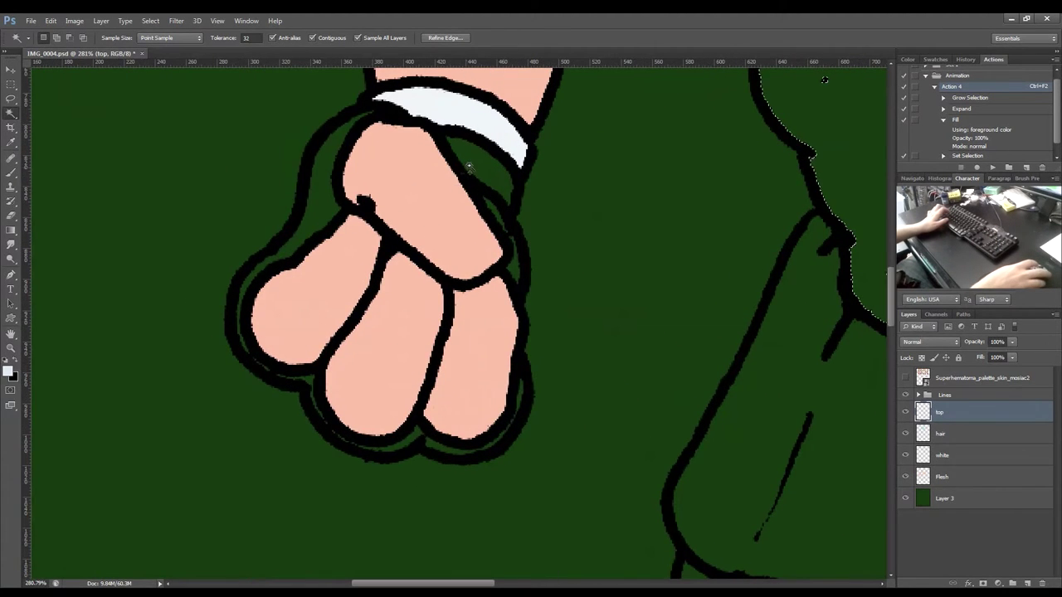
shift+click(311, 211)
shift+click(300, 376)
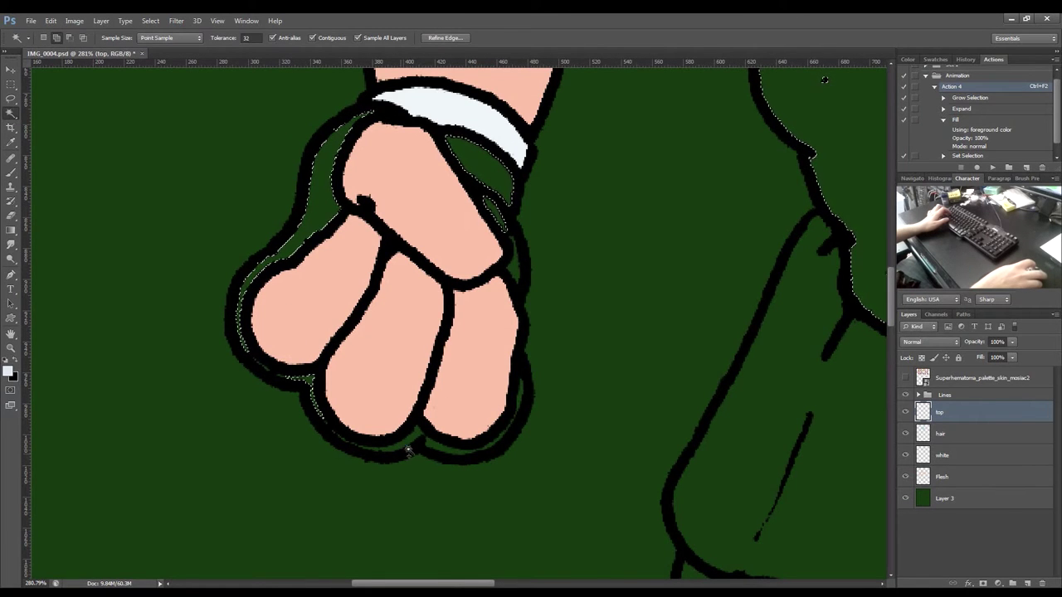
shift+click(430, 449)
shift+click(454, 448)
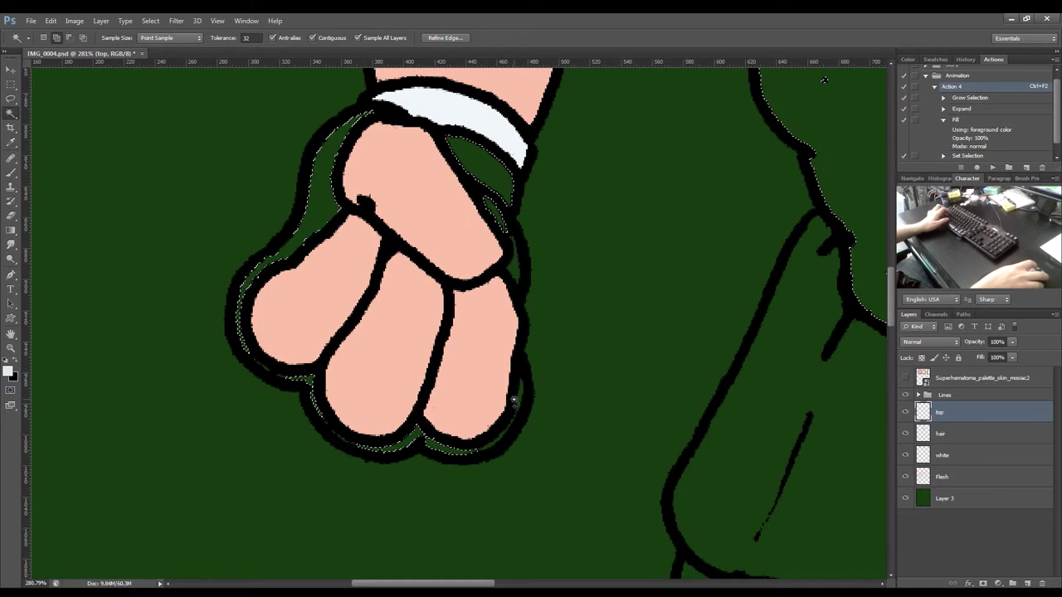
shift+click(522, 395)
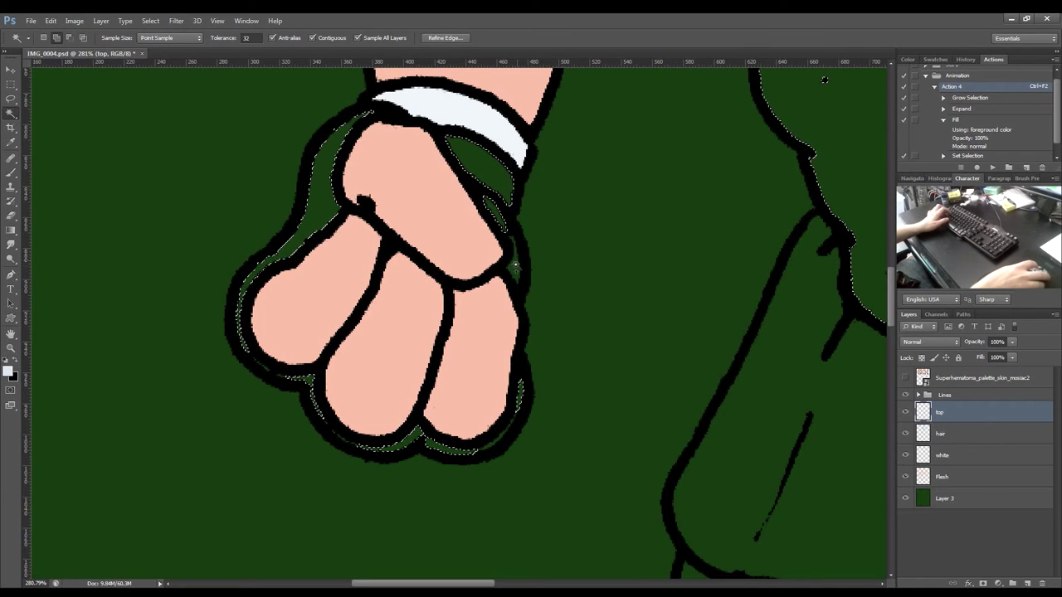
shift+click(515, 274)
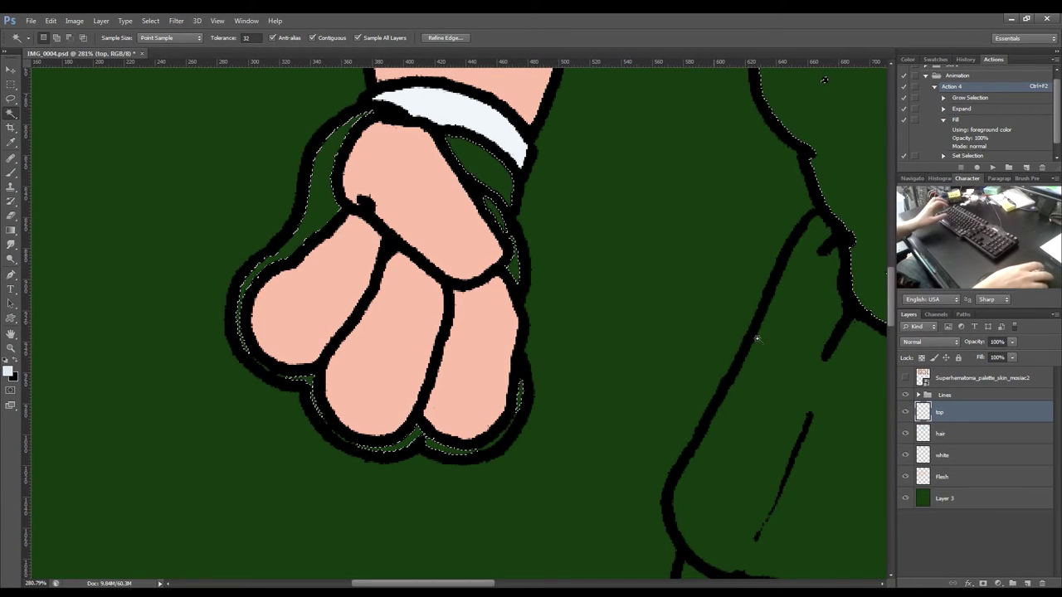
Add both boots to the selection and fill it using Action 4.
right_click(601, 392)
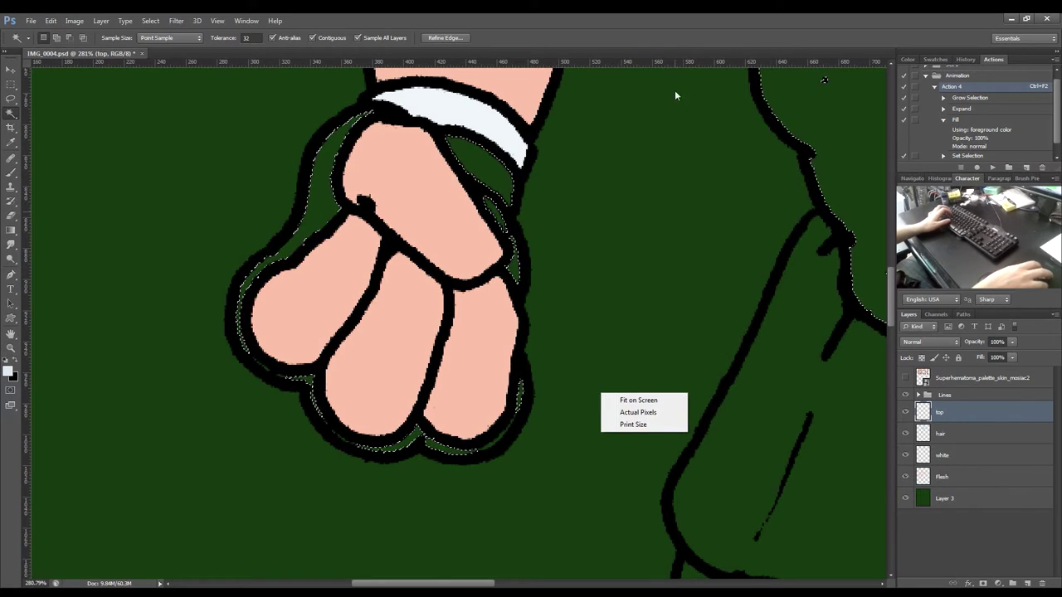
key(Escape)
scroll(764, 289, down, 5)
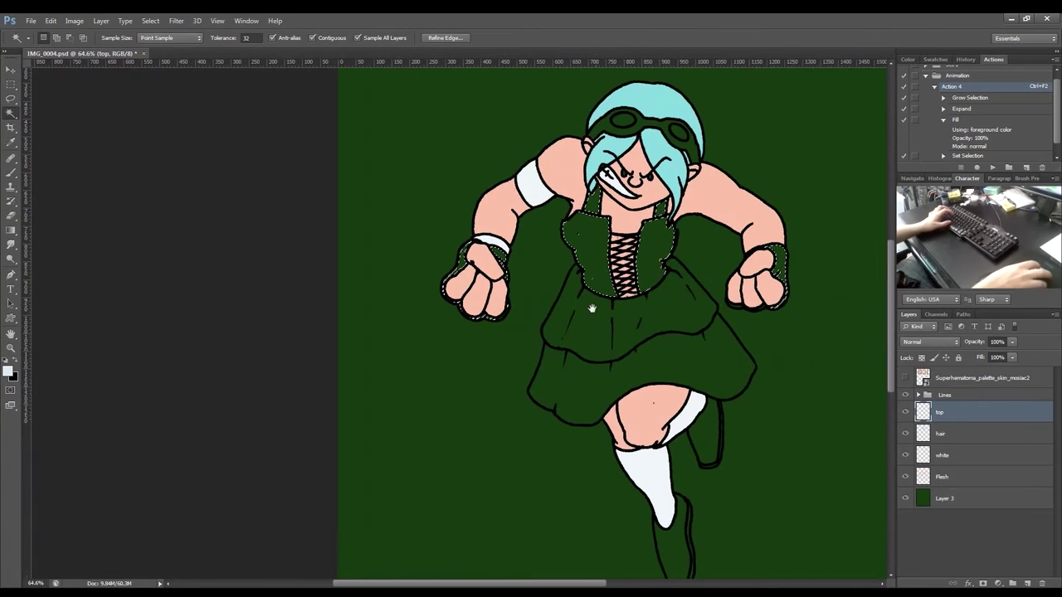
shift+click(657, 390)
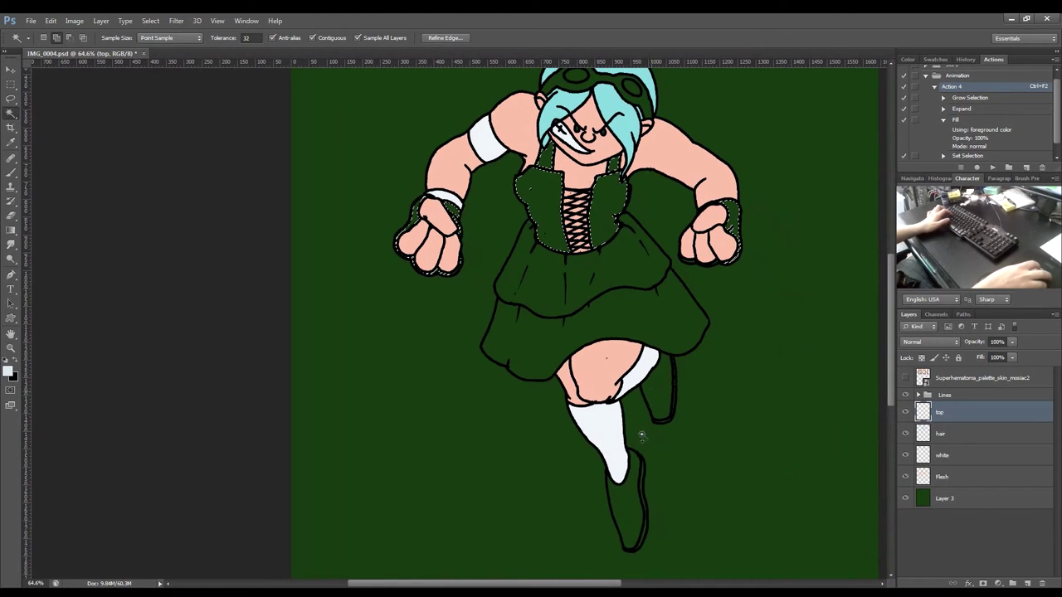
shift+click(623, 301)
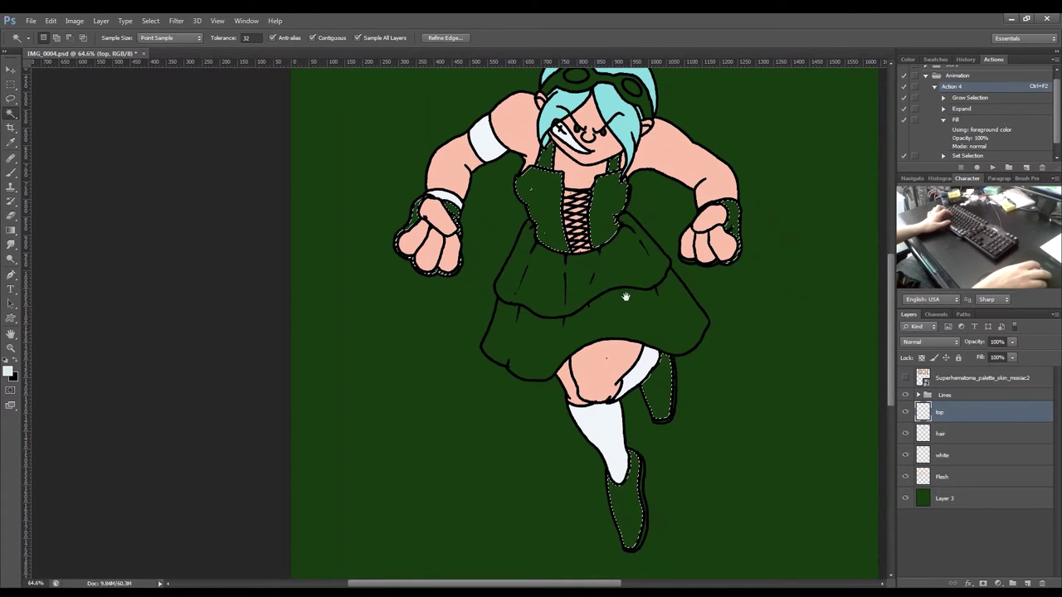
drag(623, 301, 619, 344)
key(ctrl+F2)
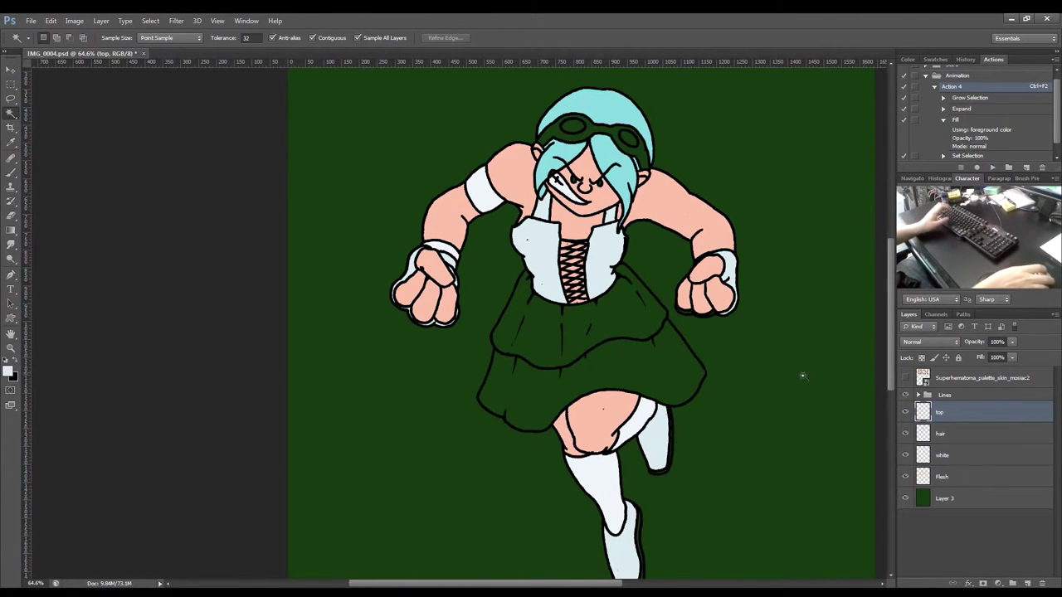
Colorize the top layer red with Hue/Saturation: Hue 360, Saturation 81, Lightness -42.
key(ctrl+u)
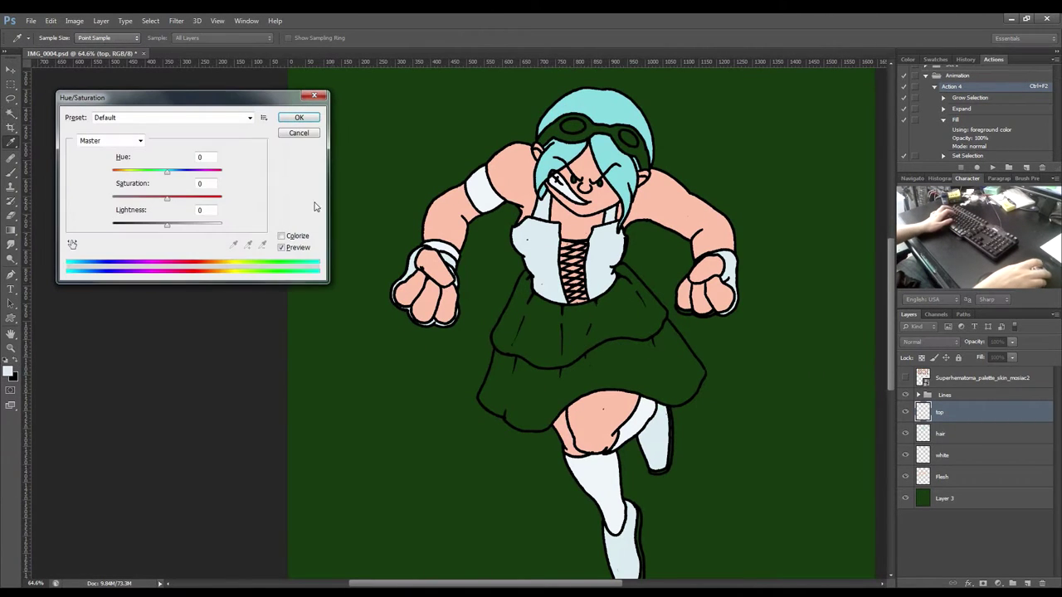
click(282, 237)
drag(170, 172, 220, 174)
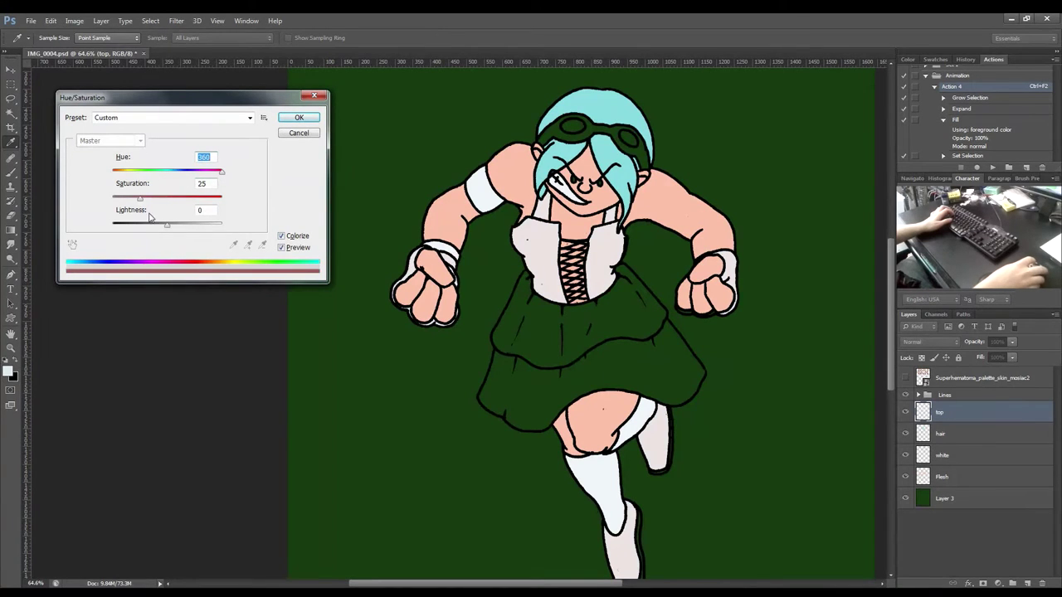
drag(141, 202, 137, 229)
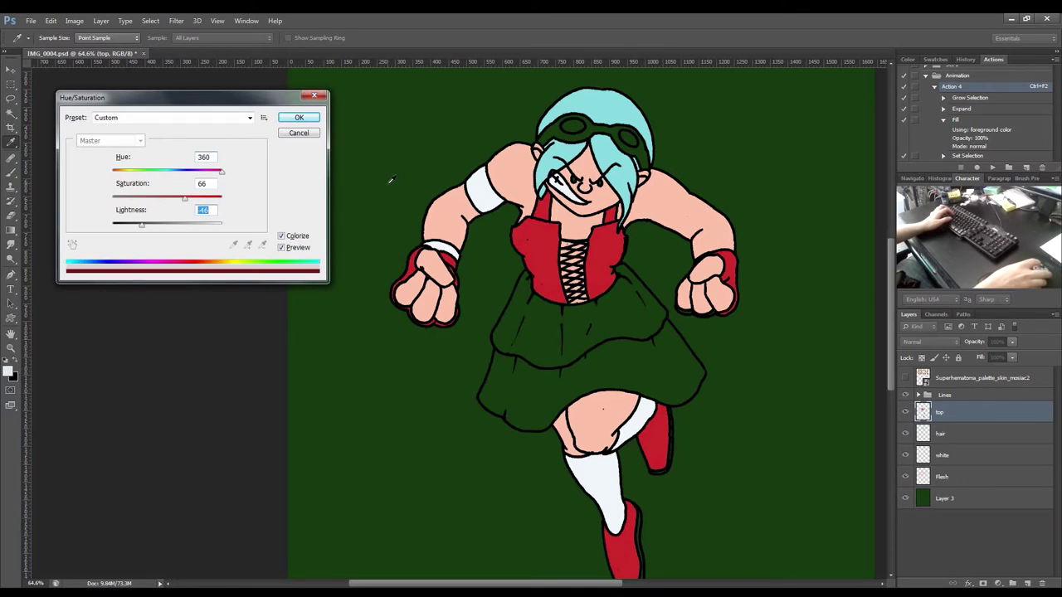
drag(188, 205, 197, 200)
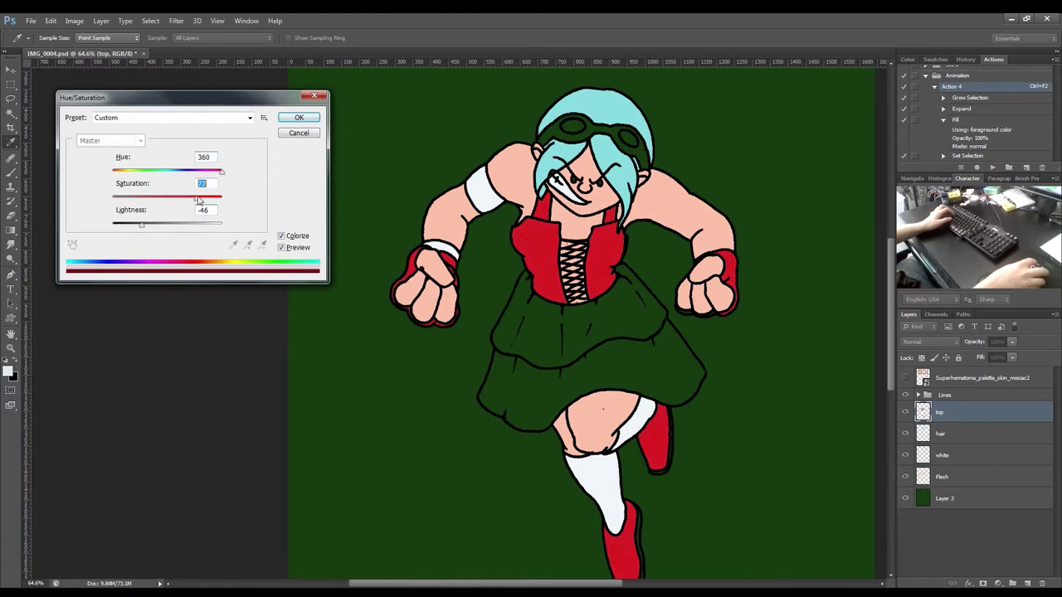
drag(143, 228, 144, 228)
drag(142, 228, 142, 230)
drag(144, 231, 146, 230)
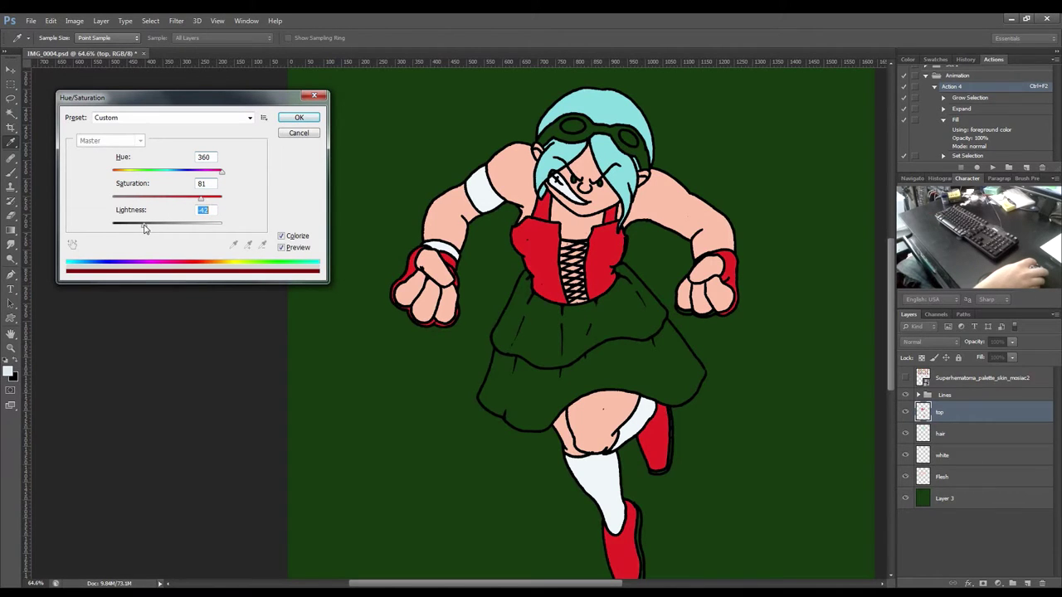
drag(223, 174, 220, 173)
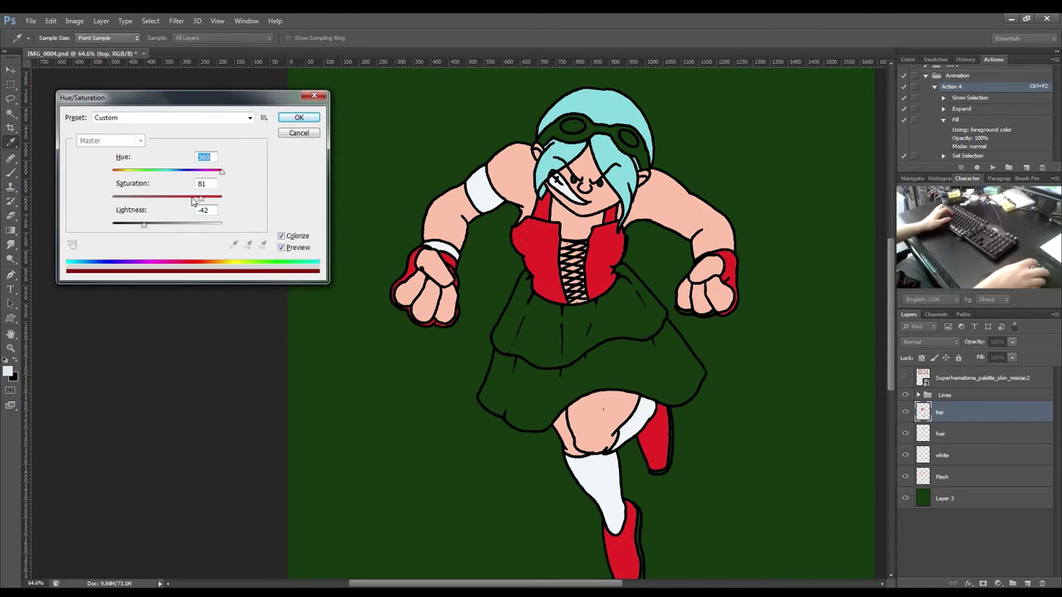
drag(203, 198, 212, 197)
click(298, 118)
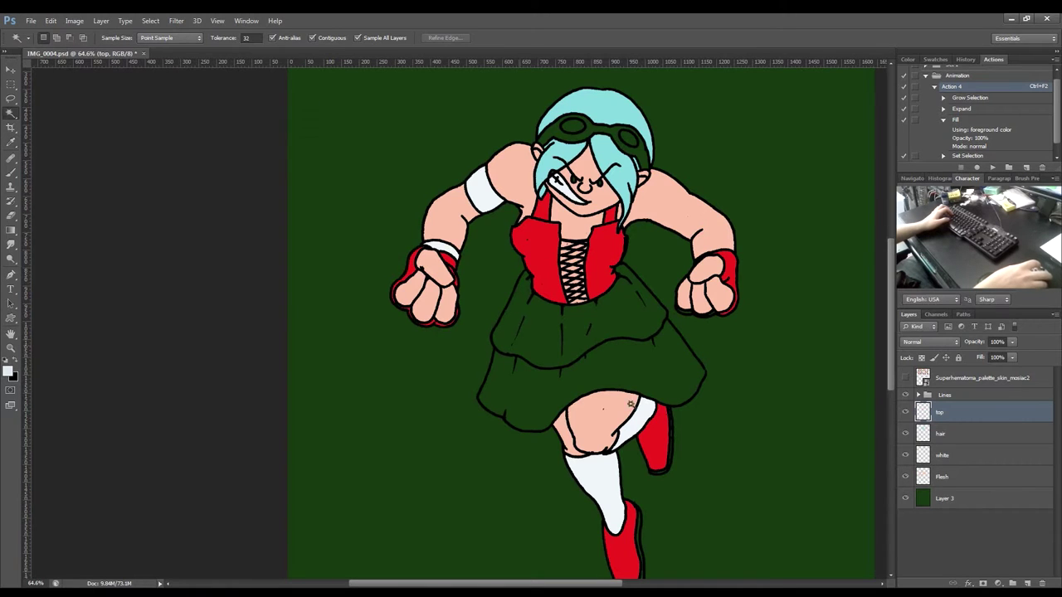
Sample the red of the top as the Brush painting colour.
drag(655, 366, 623, 308)
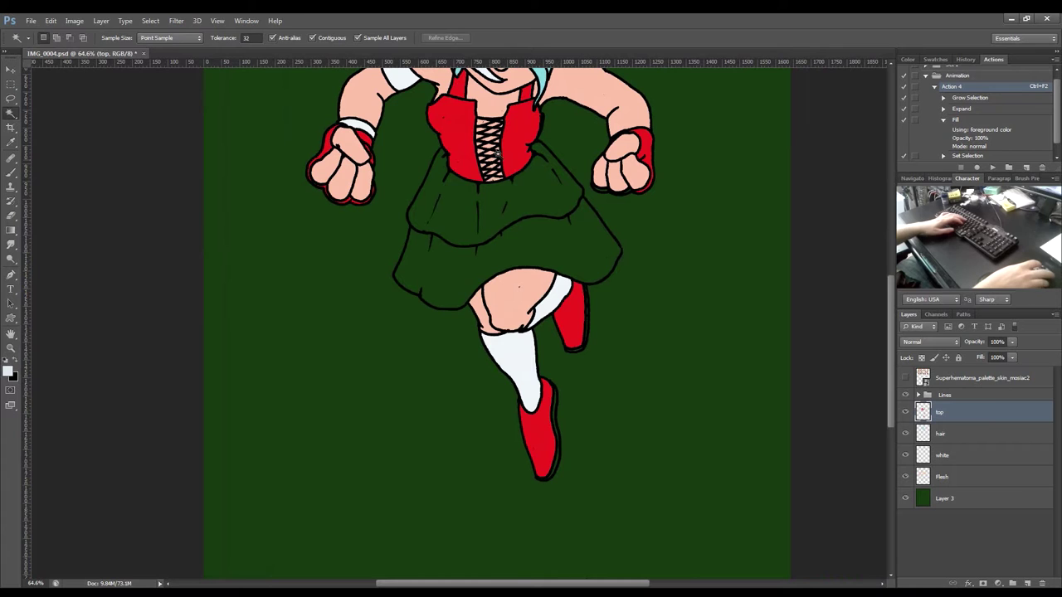
key(i)
click(466, 134)
key(b)
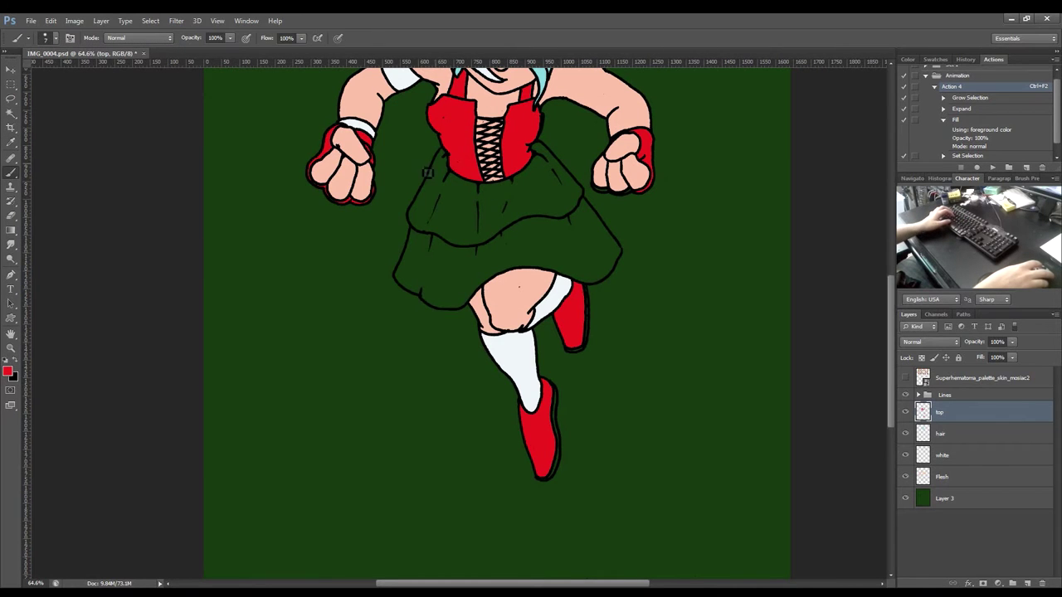
drag(436, 234, 493, 342)
scroll(494, 340, up, 5)
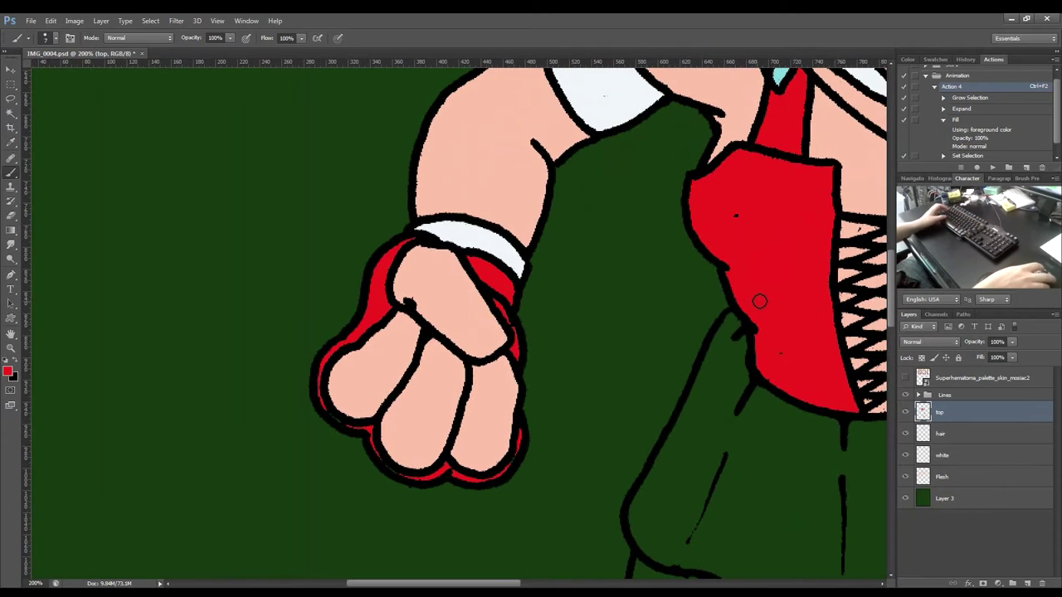
key(alt)
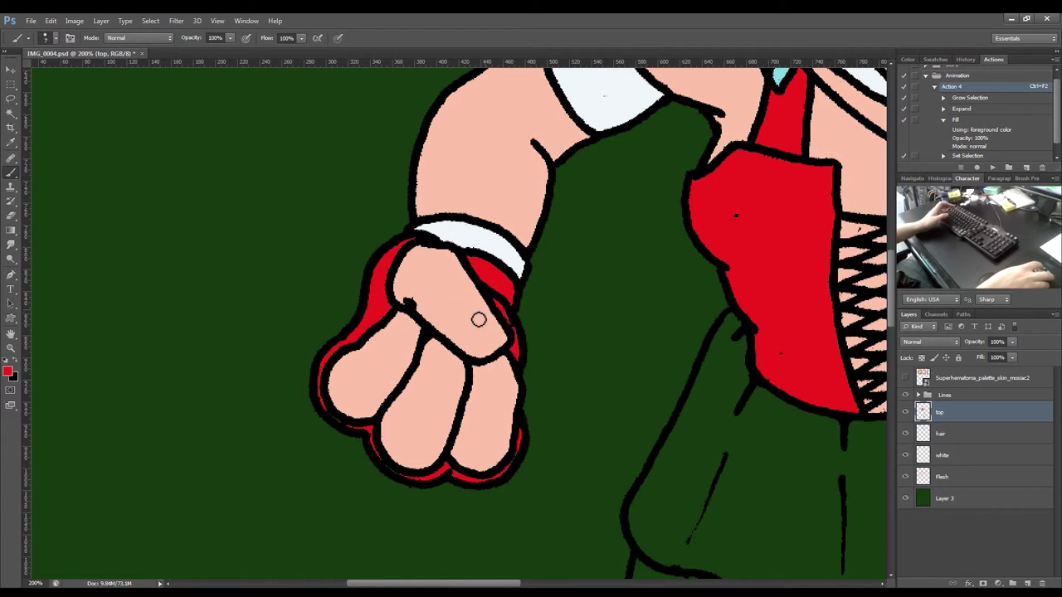
Zoom in to 500% on the left fist's fingers and knuckles.
key(ctrl+plus)
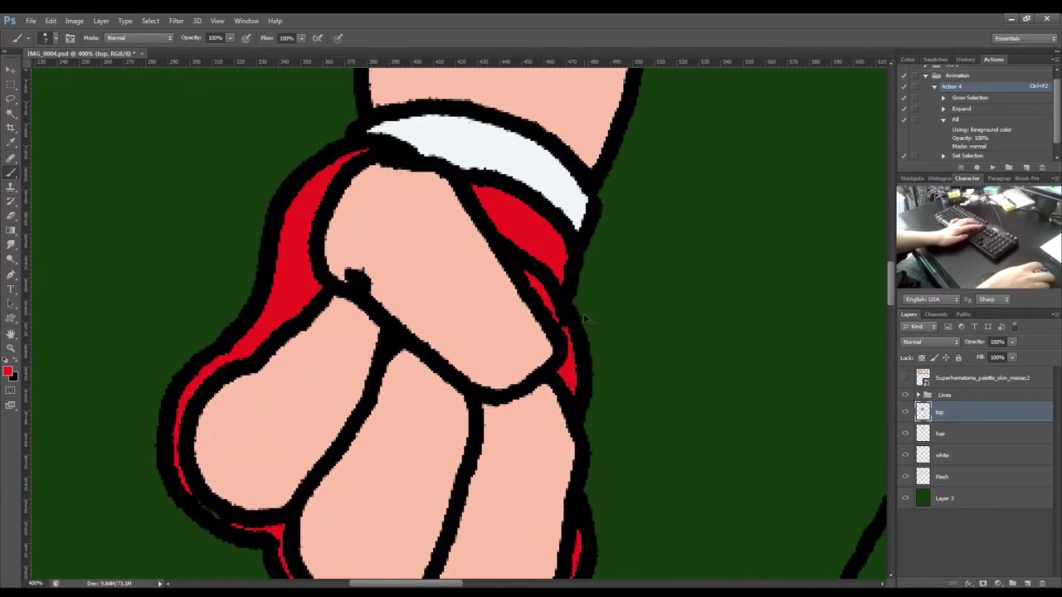
key(ctrl+plus)
drag(308, 462, 443, 268)
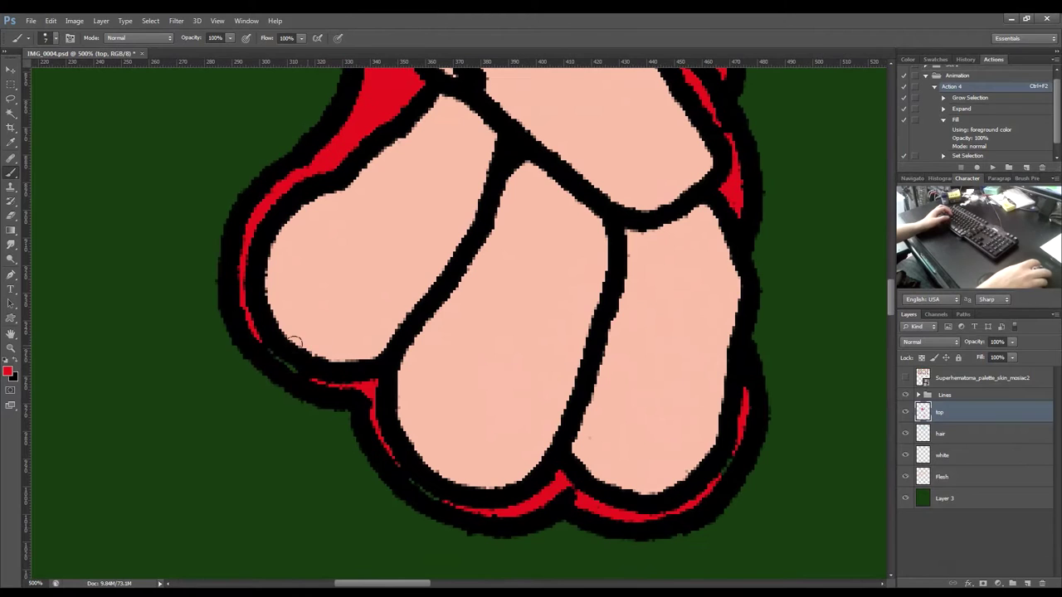
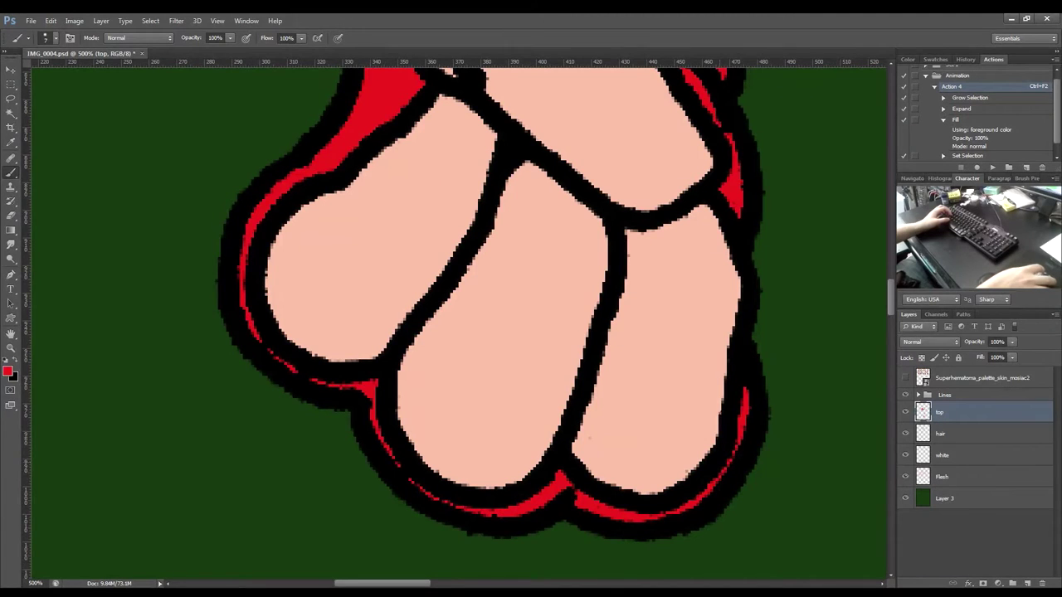
Pan over the arm, red top, face, cyan hair and fists to check the flat colours.
drag(679, 214, 599, 387)
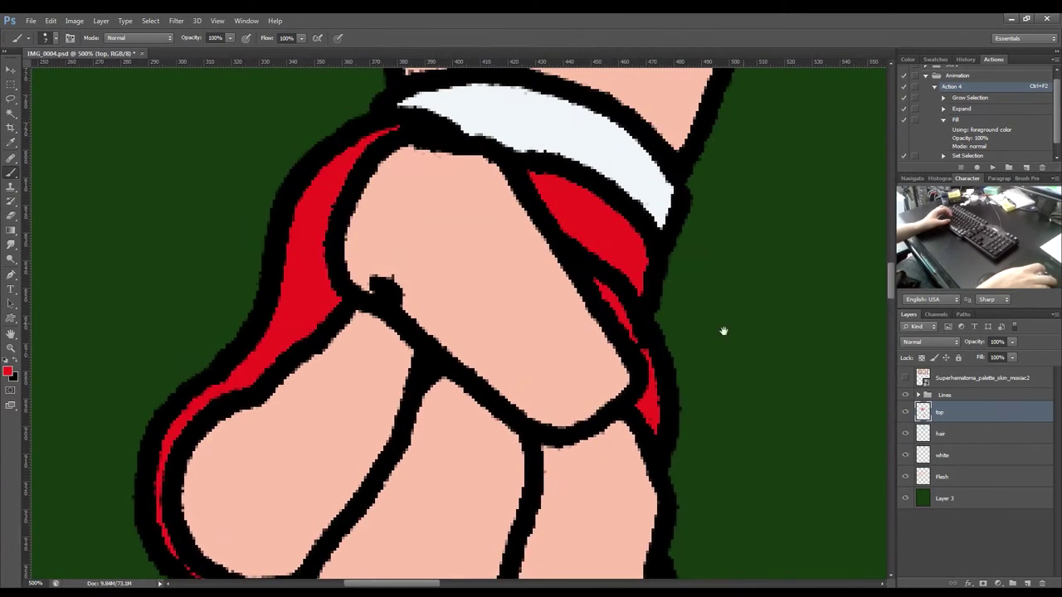
drag(723, 329, 173, 493)
drag(387, 478, 304, 507)
drag(612, 232, 416, 270)
drag(683, 240, 587, 517)
drag(855, 414, 357, 407)
drag(863, 440, 548, 422)
mouse_move(796, 572)
mouse_down()
mouse_move(592, 439)
mouse_move(652, 440)
mouse_move(543, 400)
mouse_up()
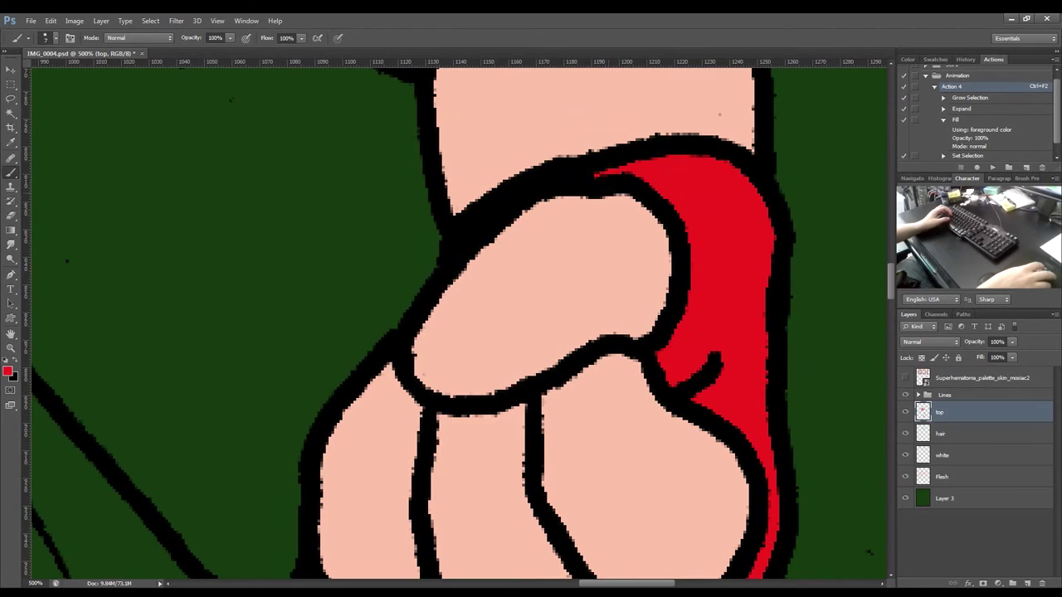
mouse_move(380, 537)
mouse_down()
mouse_move(371, 339)
mouse_move(370, 368)
mouse_move(415, 368)
mouse_up()
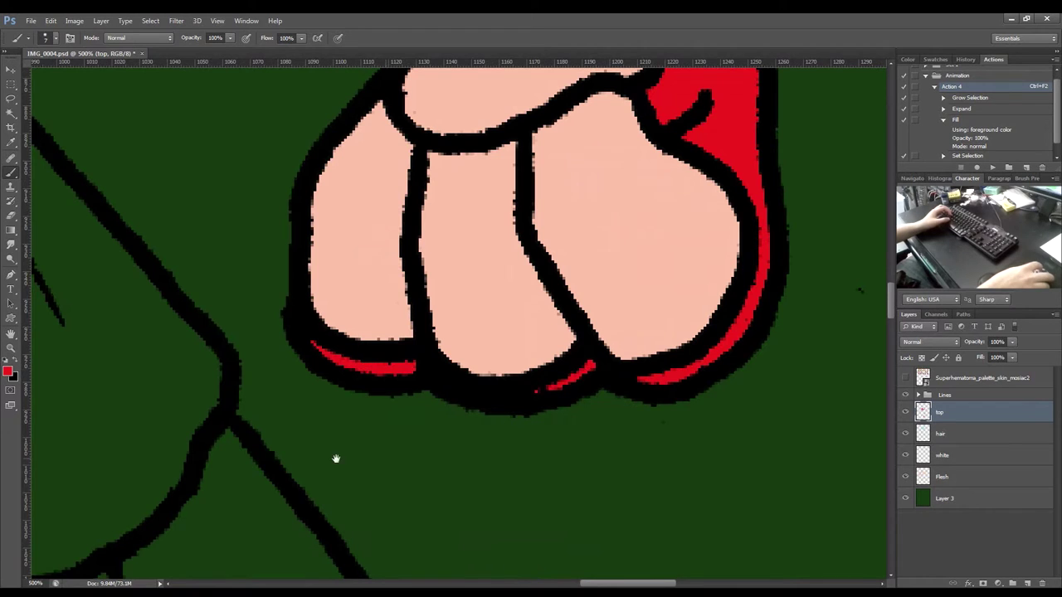
scroll(429, 452, down, 10)
scroll(429, 452, left, 8)
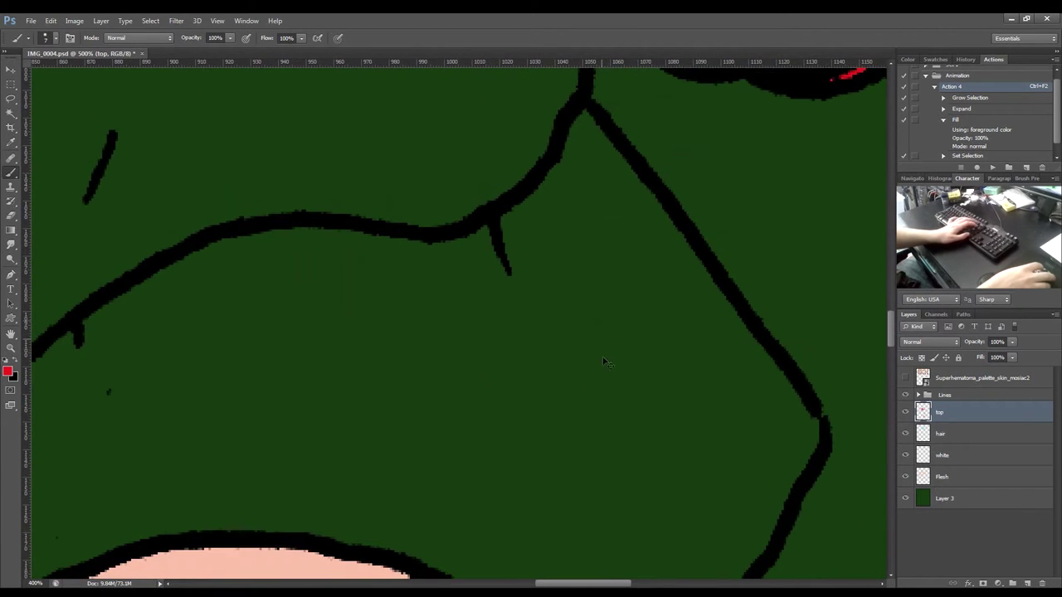
scroll(474, 509, down, 10)
key(ctrl+minus)
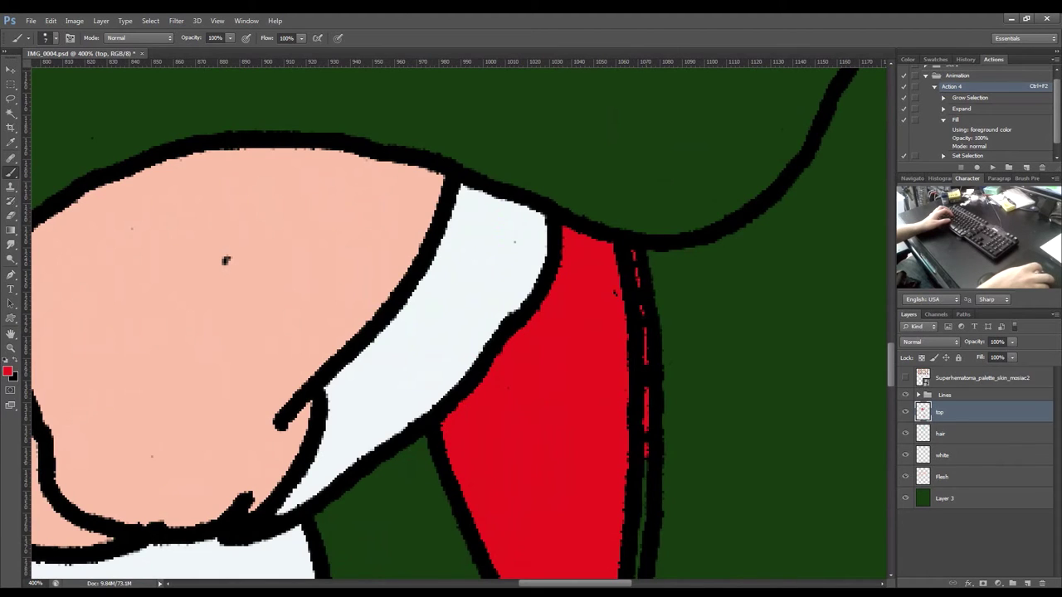
scroll(702, 233, down, 5)
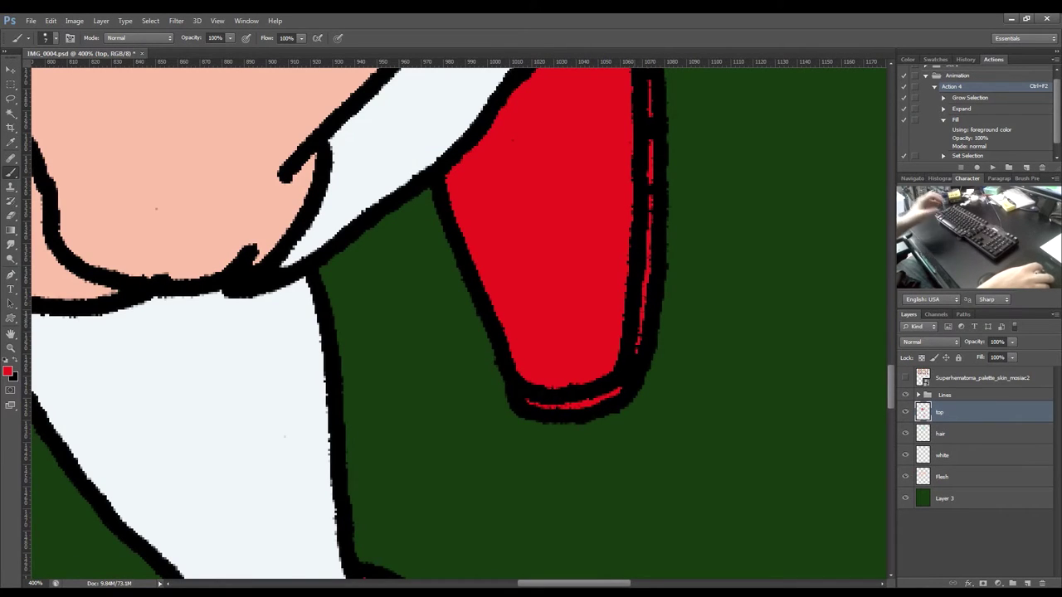
Brush red into the sliver between the doubled outlines on the raised leg's boot.
mouse_move(332, 503)
mouse_down()
mouse_move(473, 201)
mouse_move(546, 437)
mouse_move(429, 316)
mouse_up()
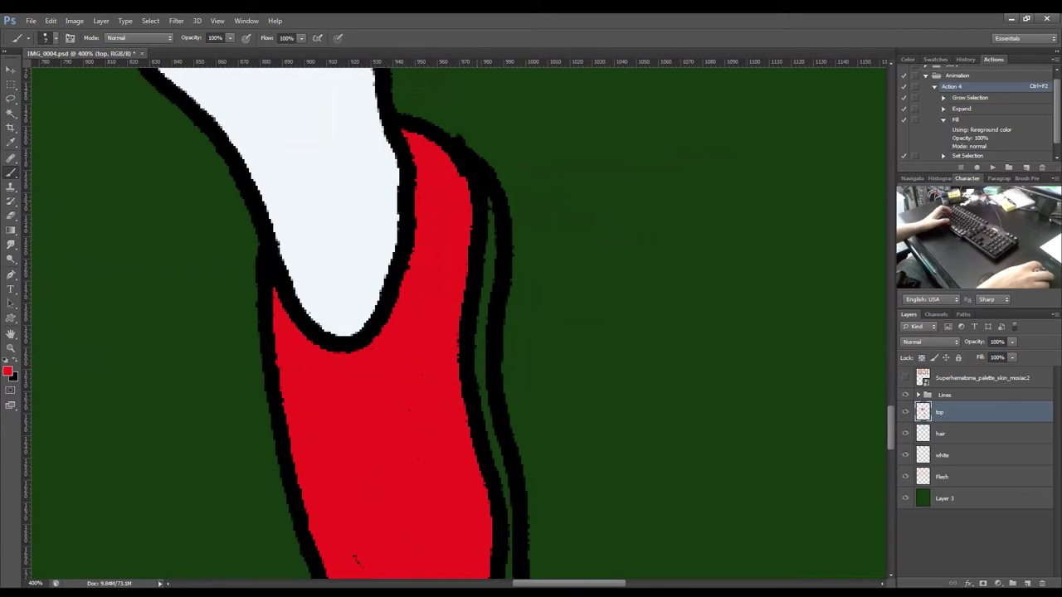
mouse_move(491, 198)
mouse_down()
mouse_move(480, 369)
mouse_move(508, 531)
mouse_up()
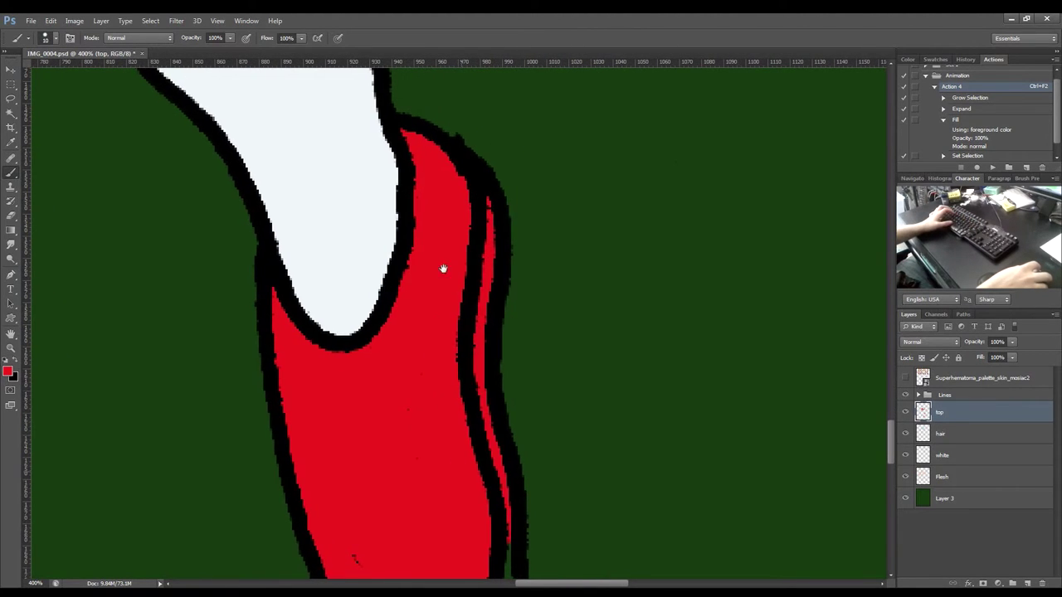
scroll(440, 315, down, 5)
mouse_move(485, 267)
mouse_down()
mouse_move(479, 365)
mouse_move(448, 442)
mouse_up()
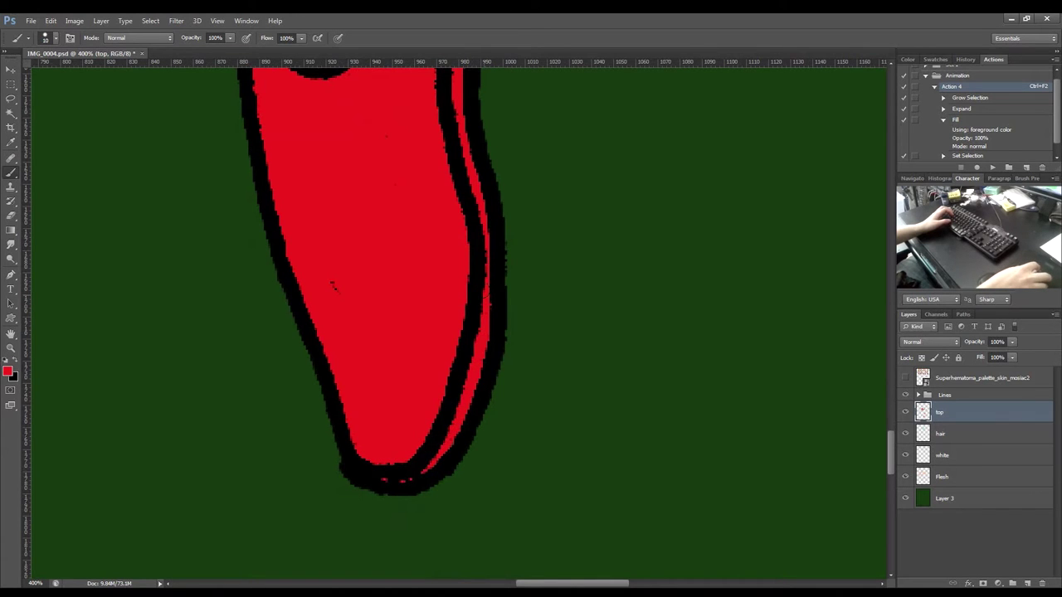
Pan back up over the character, fit the whole image, and select the white layer.
drag(424, 190, 540, 450)
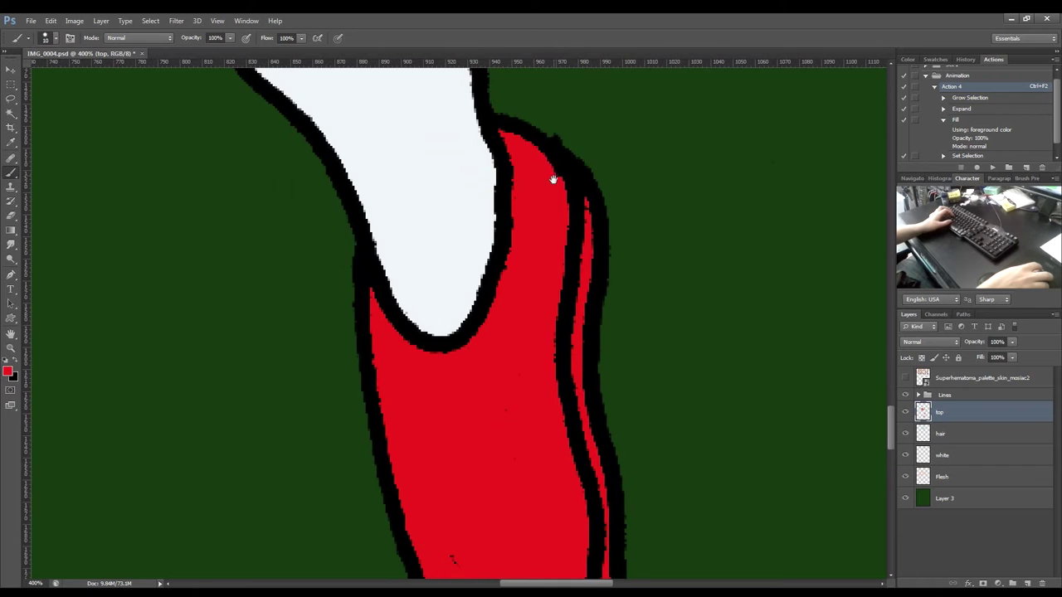
drag(553, 177, 687, 422)
drag(489, 299, 572, 439)
drag(348, 194, 569, 455)
drag(439, 230, 780, 438)
drag(417, 373, 341, 388)
key(ctrl+minus)
key(ctrl+minus)
key(ctrl+minus)
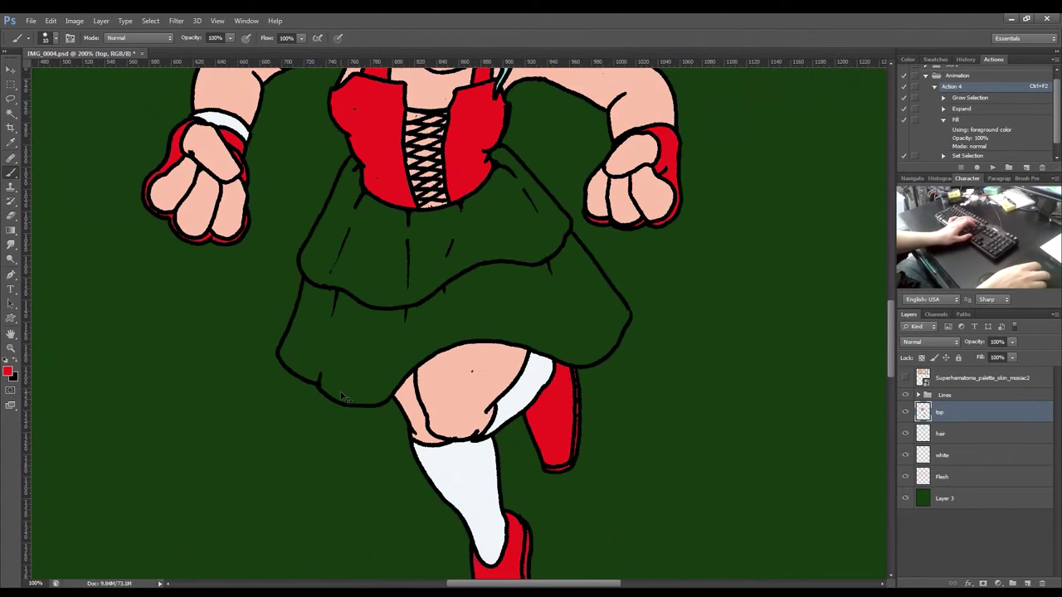
key(ctrl+minus)
key(ctrl+plus)
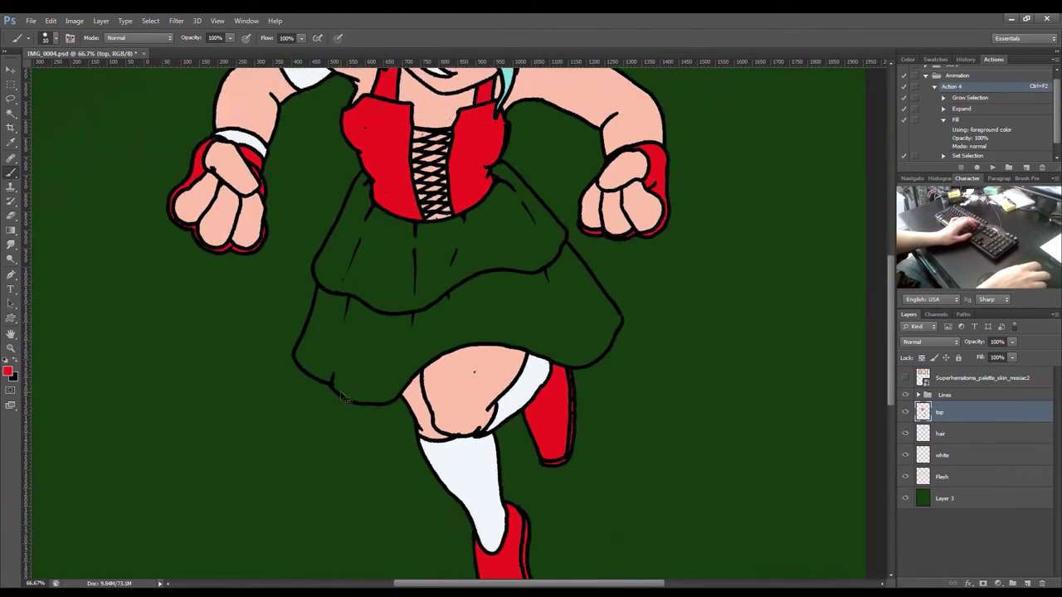
key(ctrl+minus)
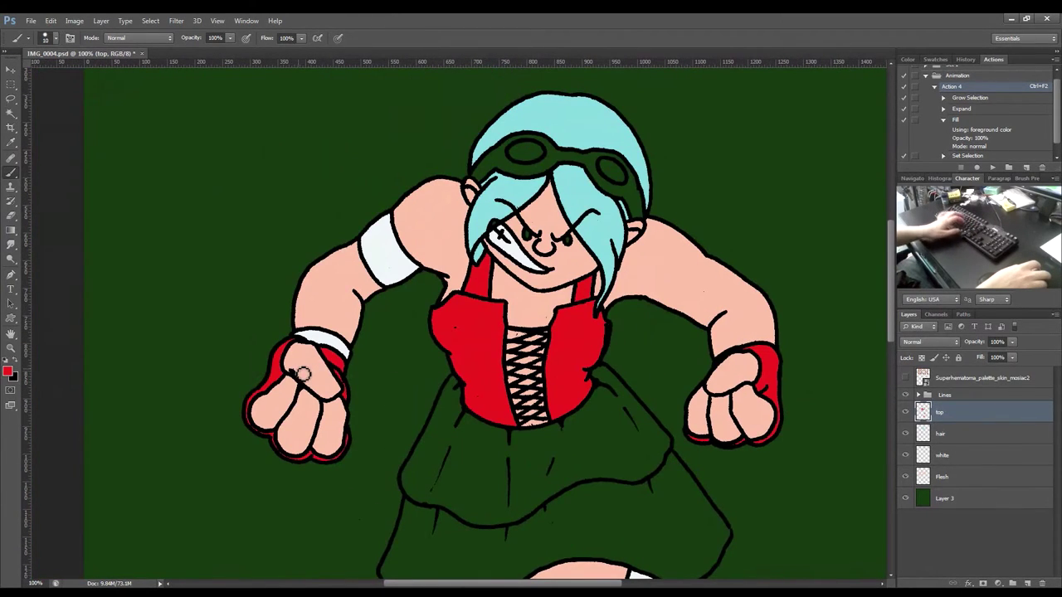
key(ctrl+plus)
key(ctrl+plus)
key(ctrl+plus)
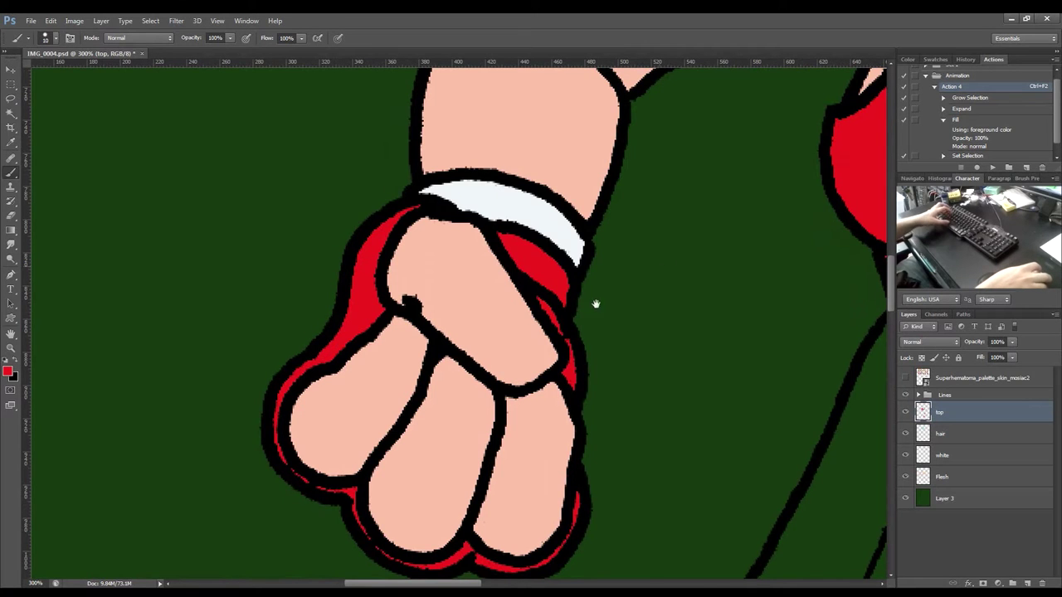
key(ctrl+minus)
key(ctrl+0)
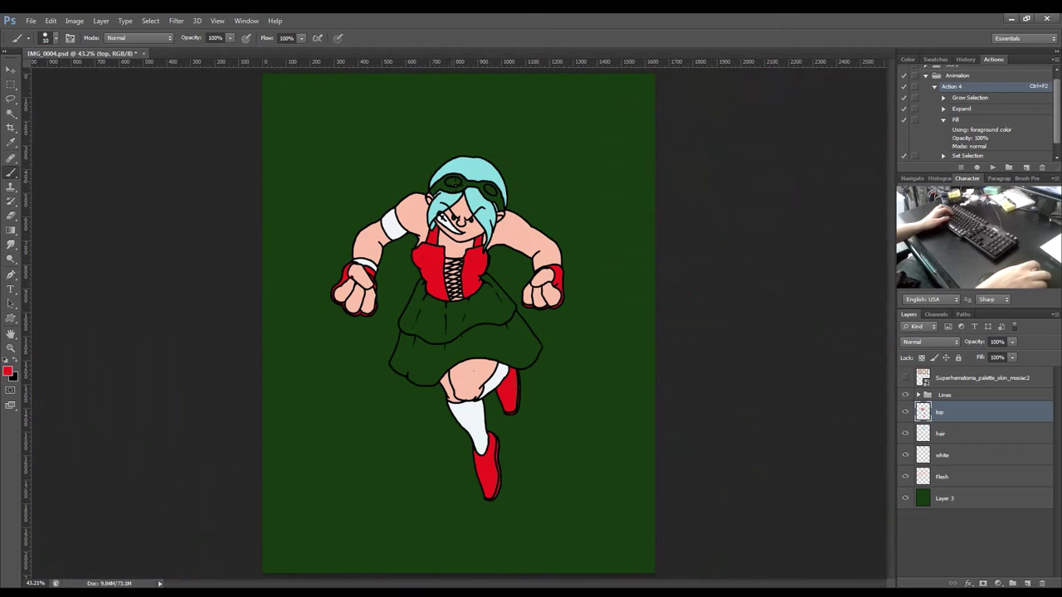
click(960, 455)
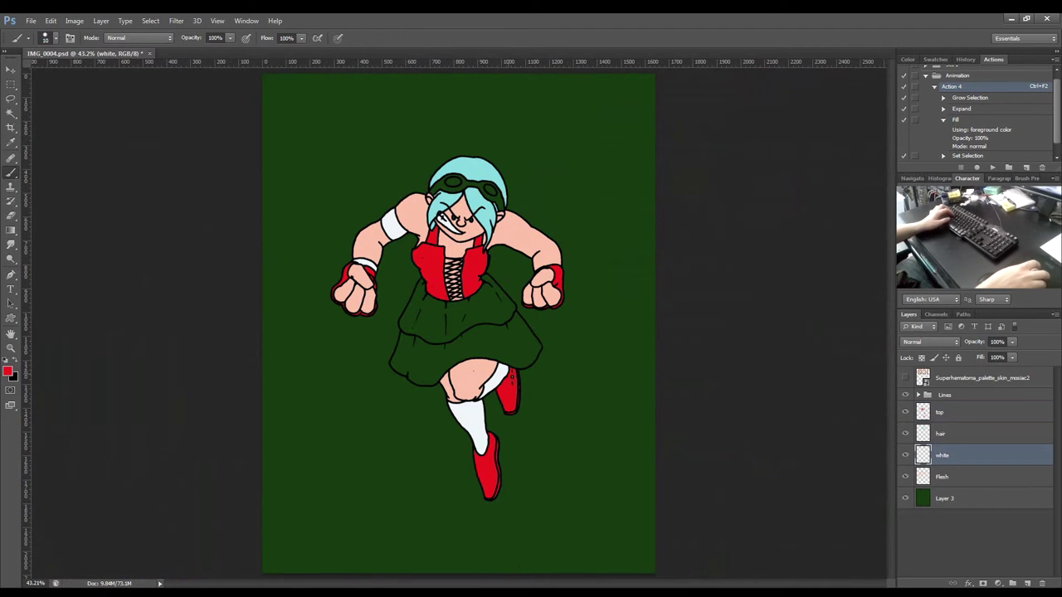
Sample white from the armband and paint the left goggle lens white.
key(i)
click(396, 230)
key(b)
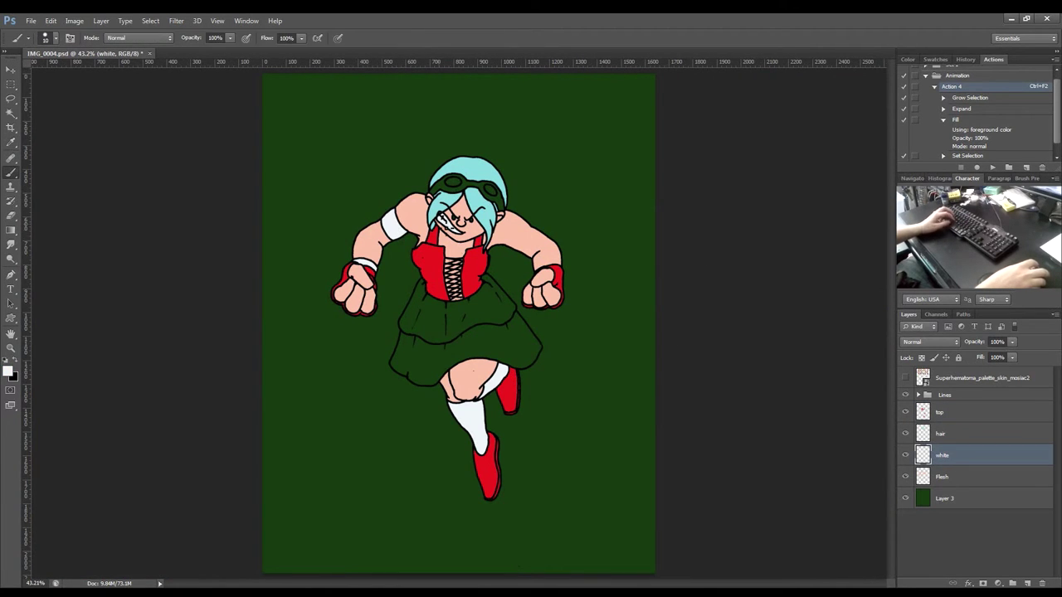
key(ctrl+1)
key(ctrl+plus)
key(ctrl+plus)
key(ctrl+plus)
key(ctrl+plus)
scroll(553, 429, up, 5)
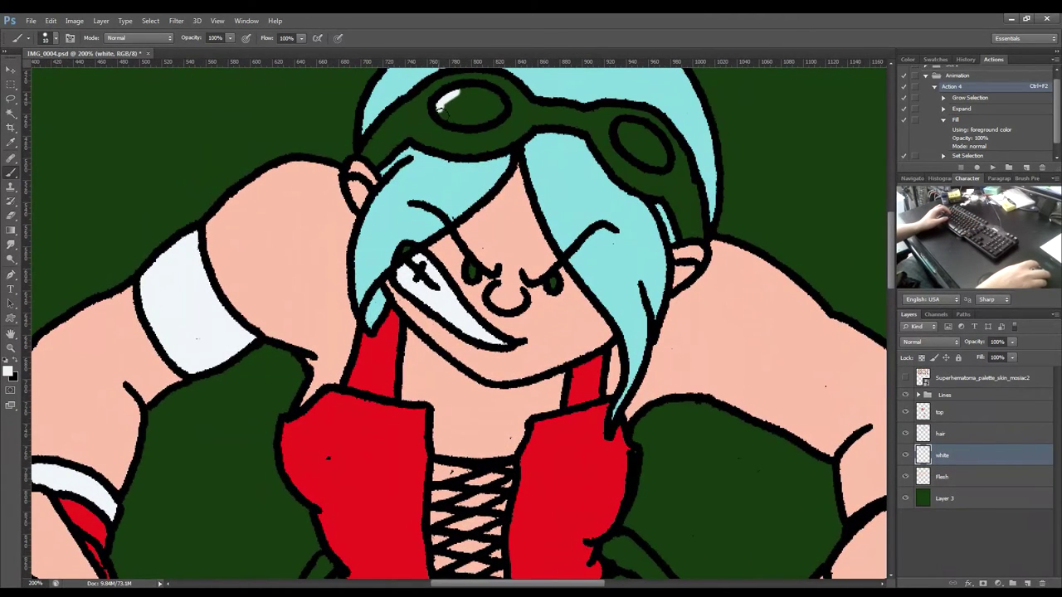
mouse_move(461, 120)
mouse_down()
mouse_move(498, 103)
mouse_move(470, 91)
mouse_move(443, 108)
mouse_move(492, 110)
mouse_move(465, 96)
mouse_move(453, 117)
mouse_move(495, 105)
mouse_up()
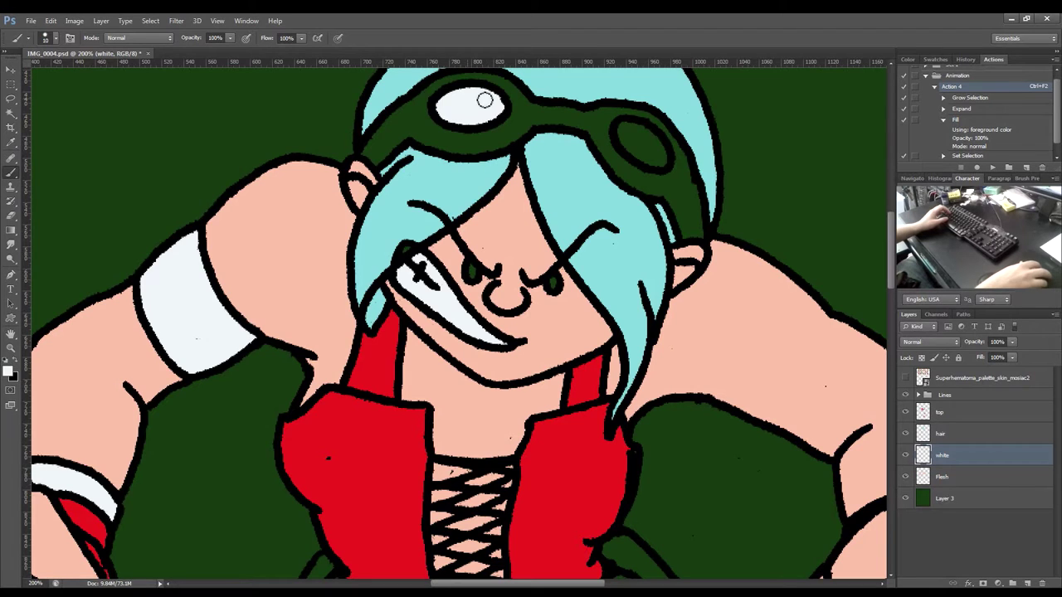
Fill the right lens via the grow/expand/fill action and delete the stray white from the background.
key(w)
click(640, 141)
key(ctrl+F2)
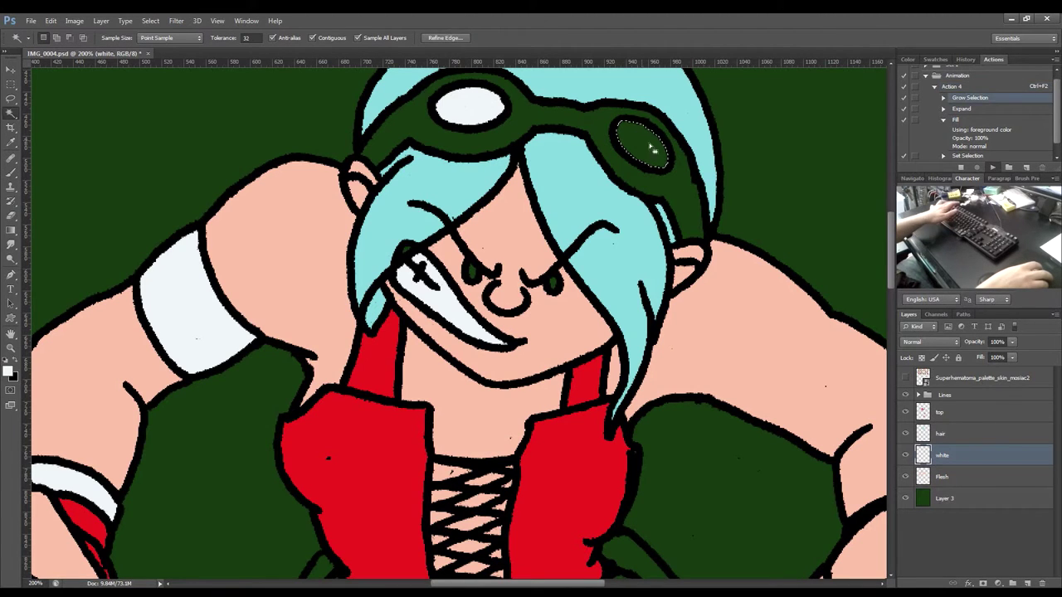
click(778, 153)
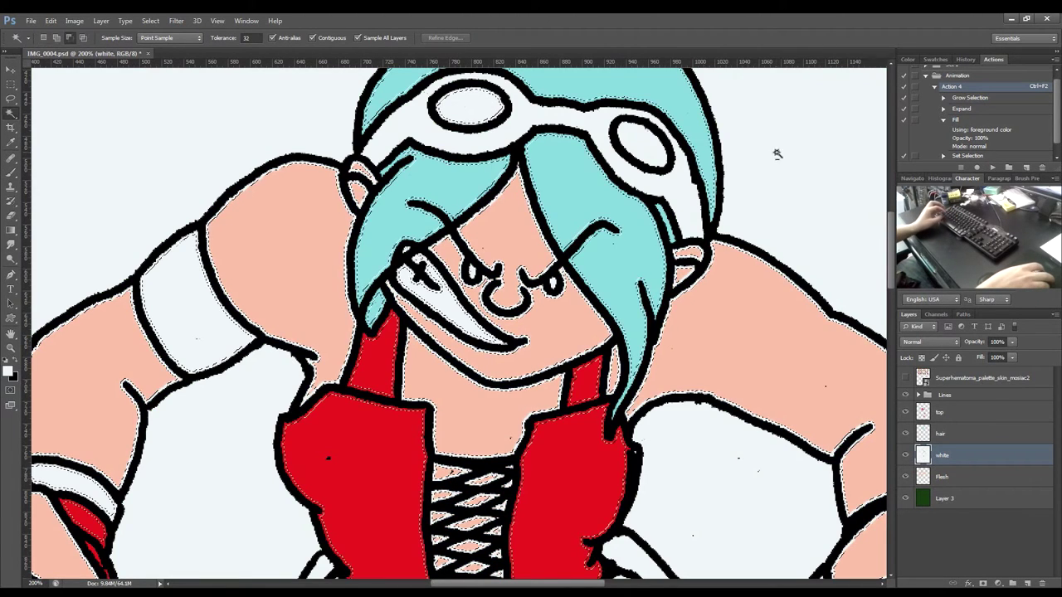
key(Delete)
key(ctrl+d)
Brush the remaining part of the right goggle lens solid white.
key(b)
drag(623, 127, 647, 130)
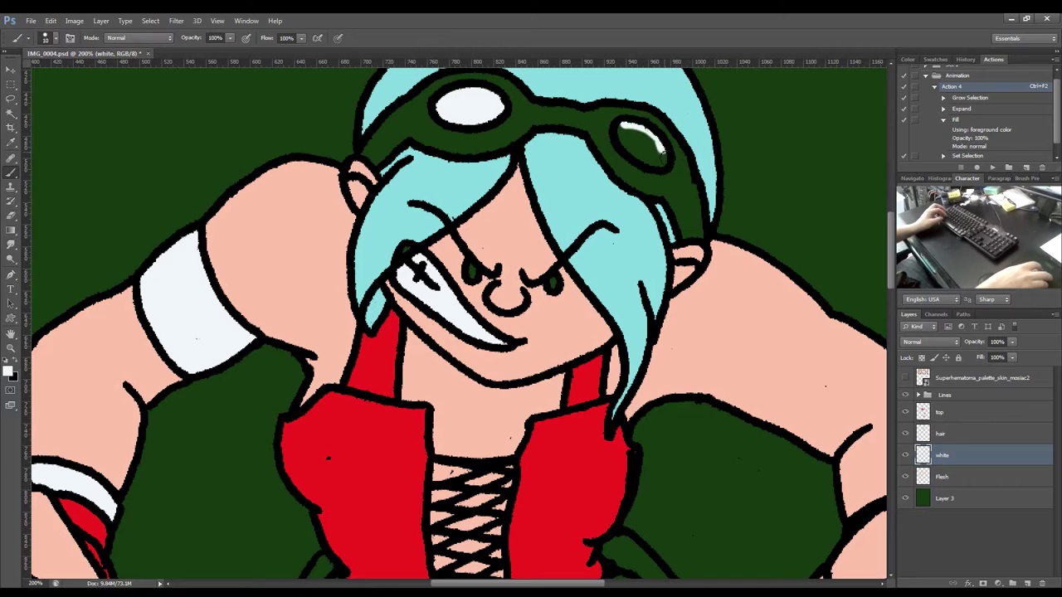
mouse_move(624, 129)
mouse_down()
mouse_move(651, 135)
mouse_move(661, 158)
mouse_move(629, 143)
mouse_move(654, 153)
mouse_move(636, 142)
mouse_move(647, 137)
mouse_up()
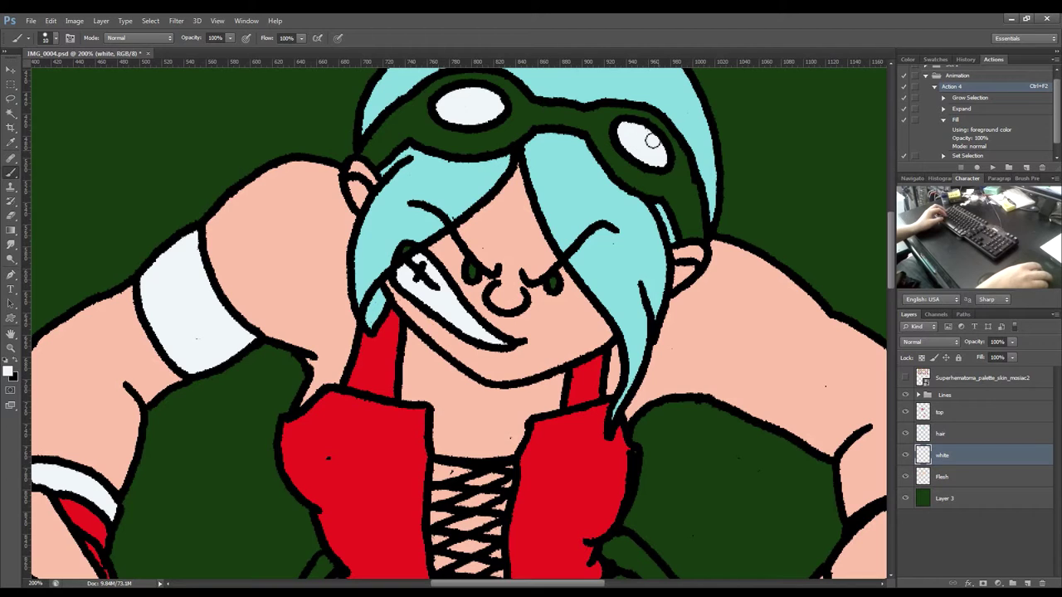
drag(604, 271, 632, 309)
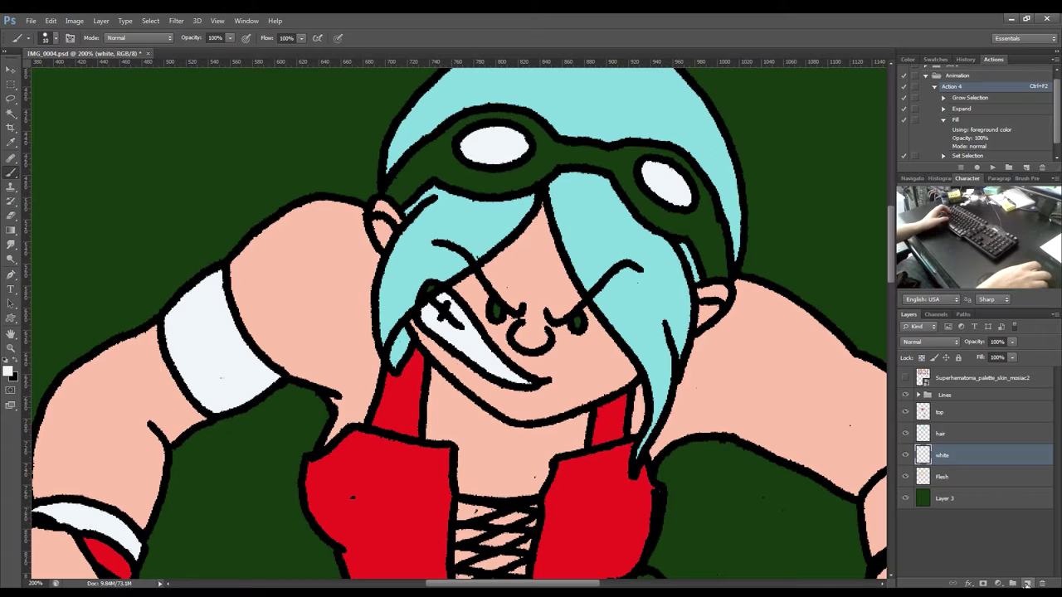
Sample the dark green background and set a slightly lighter green as the foreground colour.
key(i)
click(830, 195)
click(10, 374)
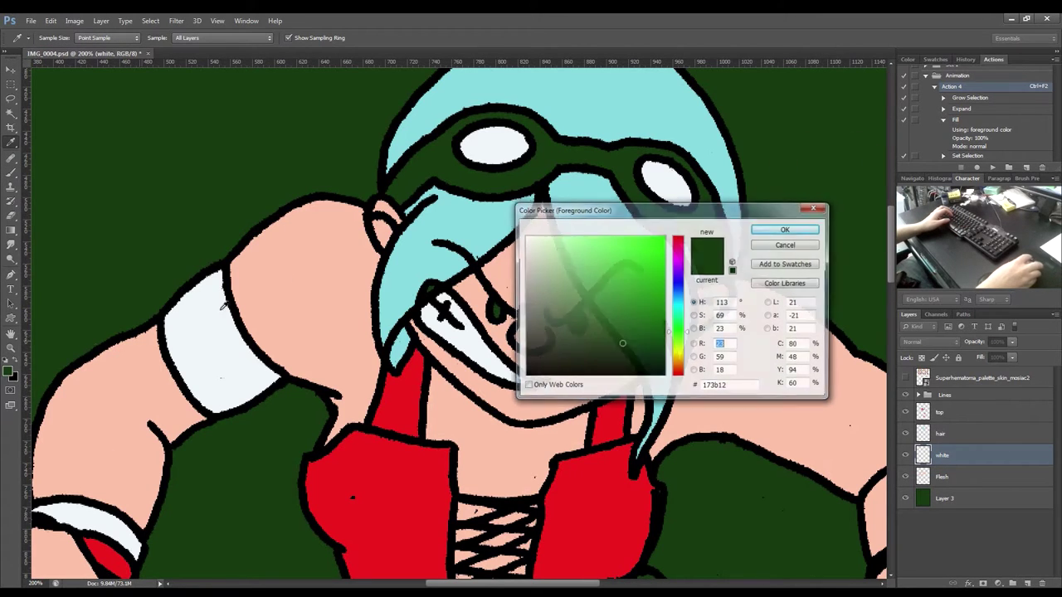
drag(620, 345, 614, 337)
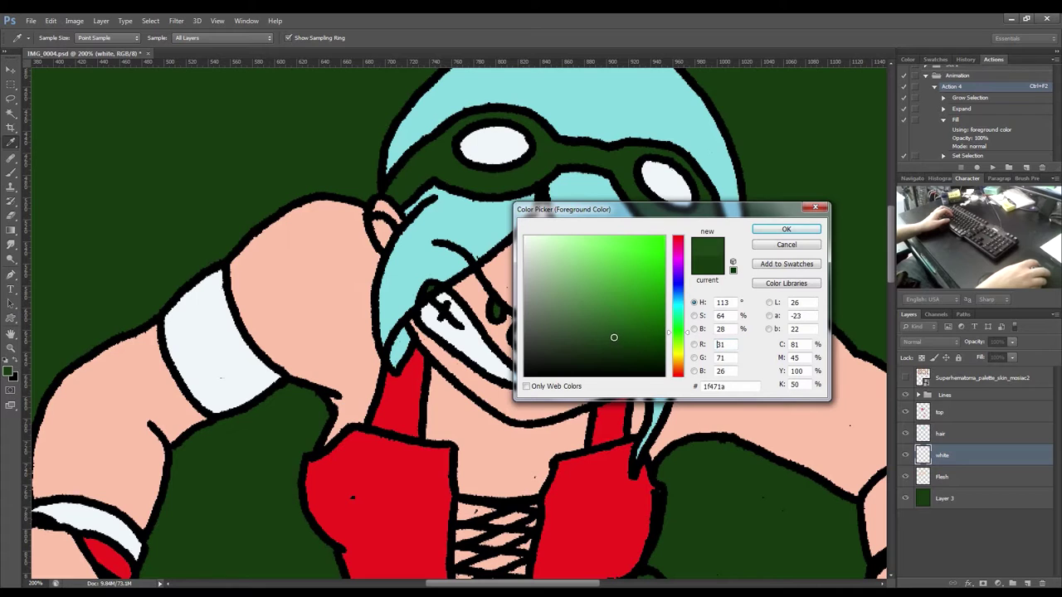
click(783, 229)
Add a new layer above the top layer and name it 'eyes'.
click(971, 412)
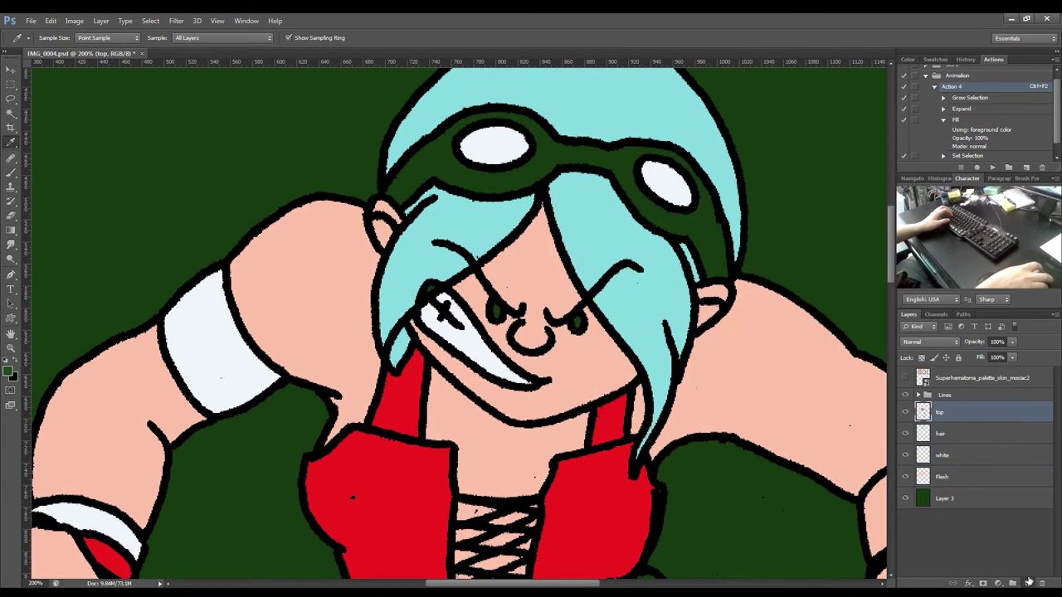
click(1029, 584)
double_click(941, 414)
text(eyes)
key(Return)
On the top layer, sample the red of the top as the painting colour.
key(b)
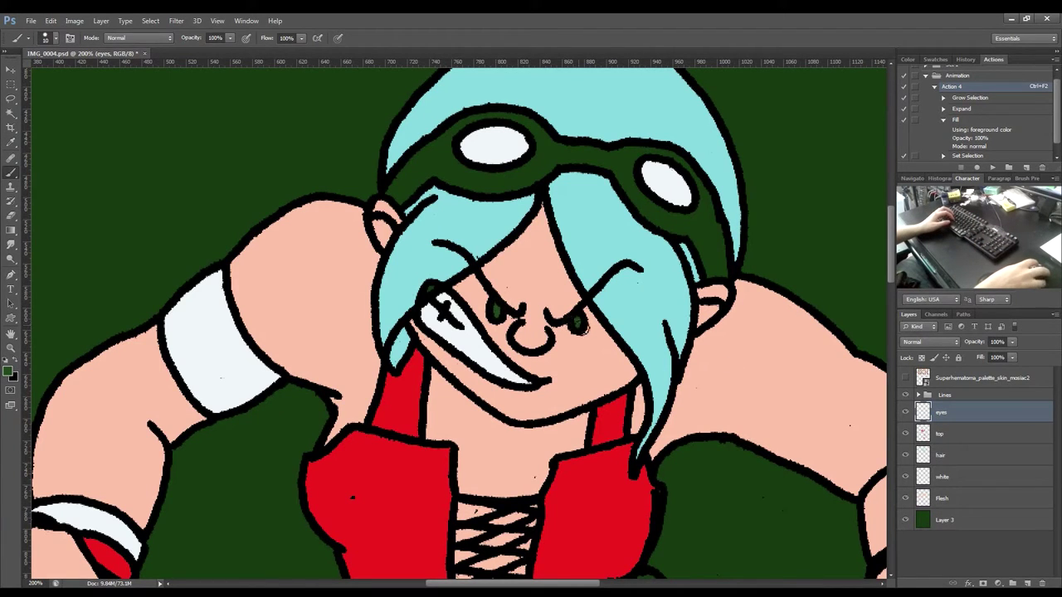
drag(761, 476, 669, 311)
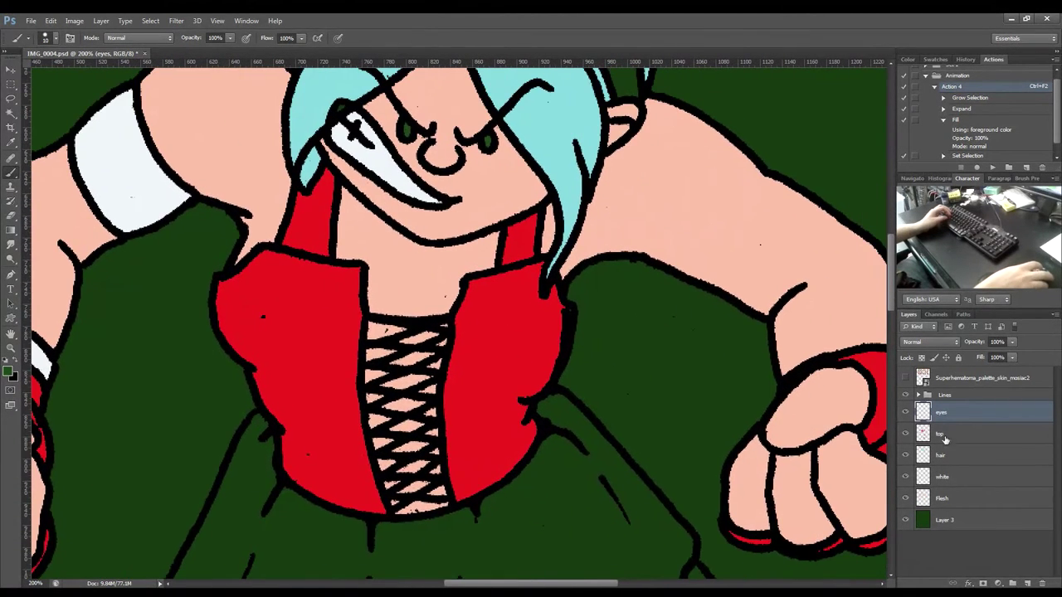
click(954, 434)
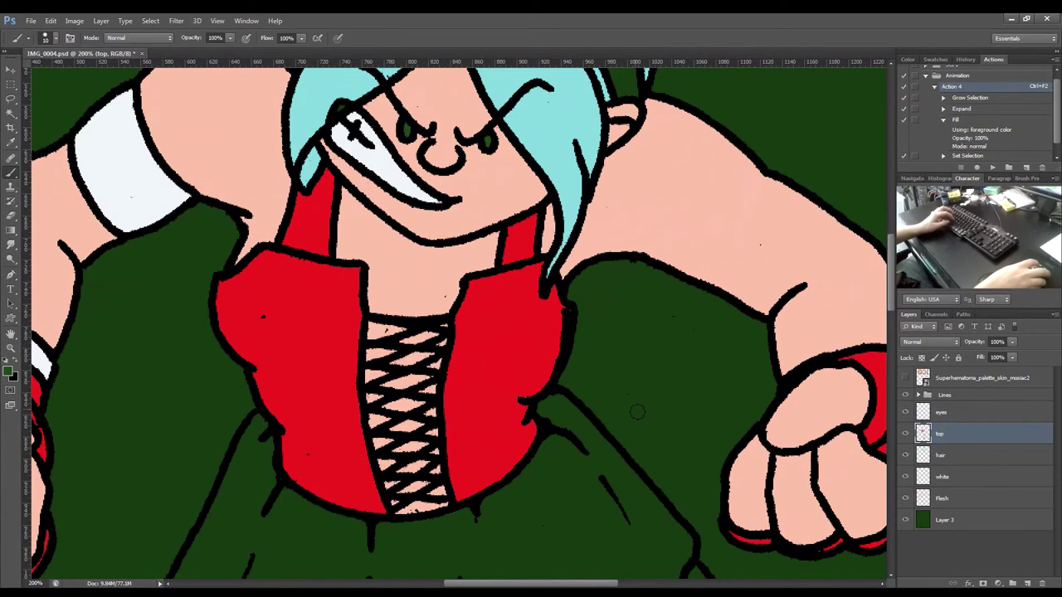
alt+click(556, 339)
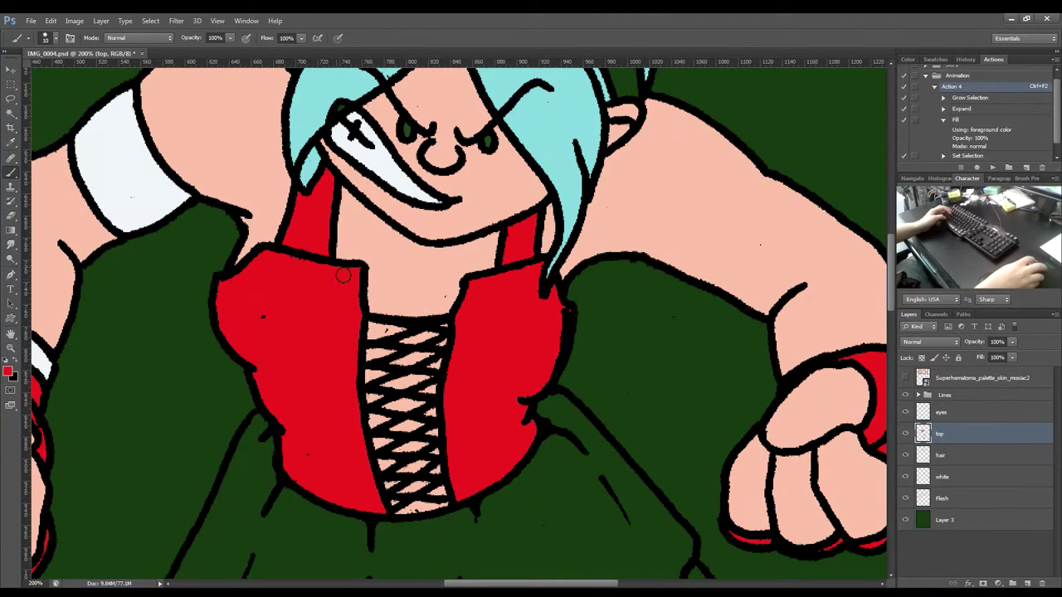
Add a new empty layer above the eyes layer and start renaming it.
drag(507, 301, 769, 326)
click(970, 413)
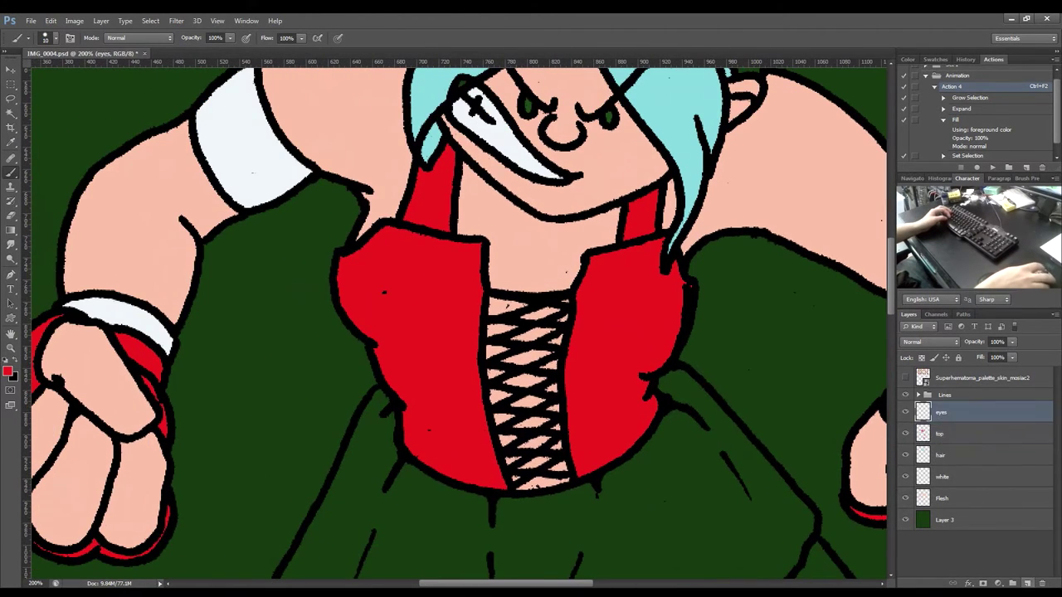
click(1028, 584)
double_click(942, 415)
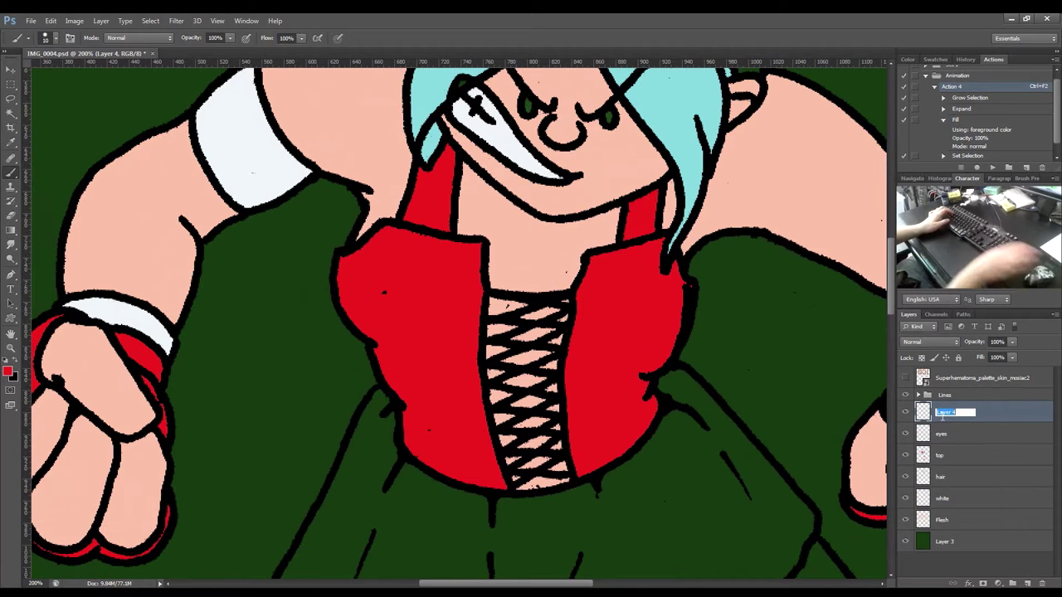
Name the new layer 'skirt'.
text(skuirt)
key(BackSpace)
key(BackSpace)
key(BackSpace)
key(BackSpace)
text(irt)
key(Return)
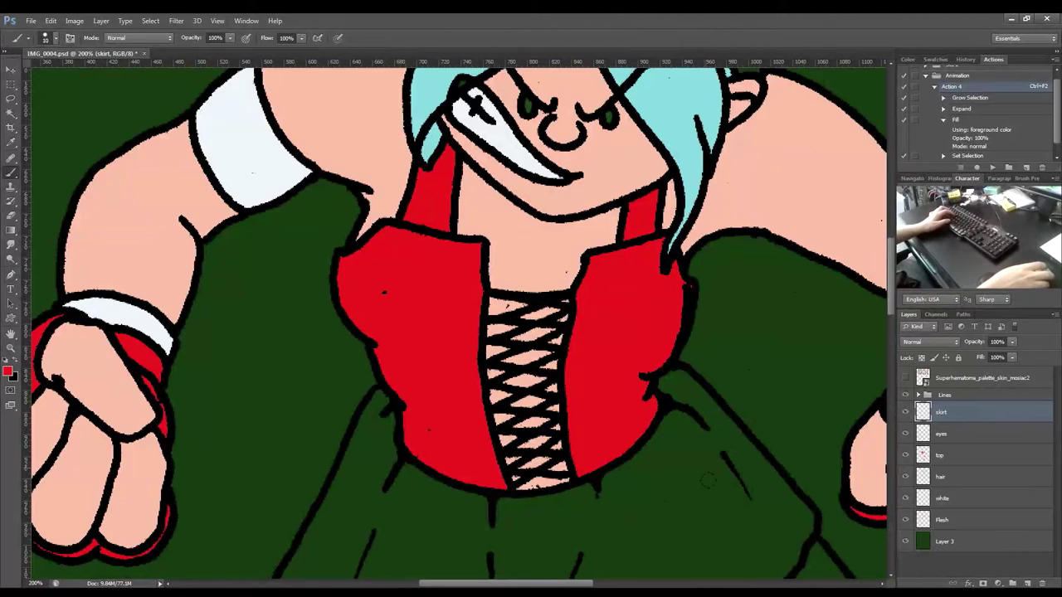
Magic Wand the skirt, fill it red with the grow/expand/fill action, and open Hue/Saturation.
key(w)
click(732, 517)
drag(733, 517, 717, 294)
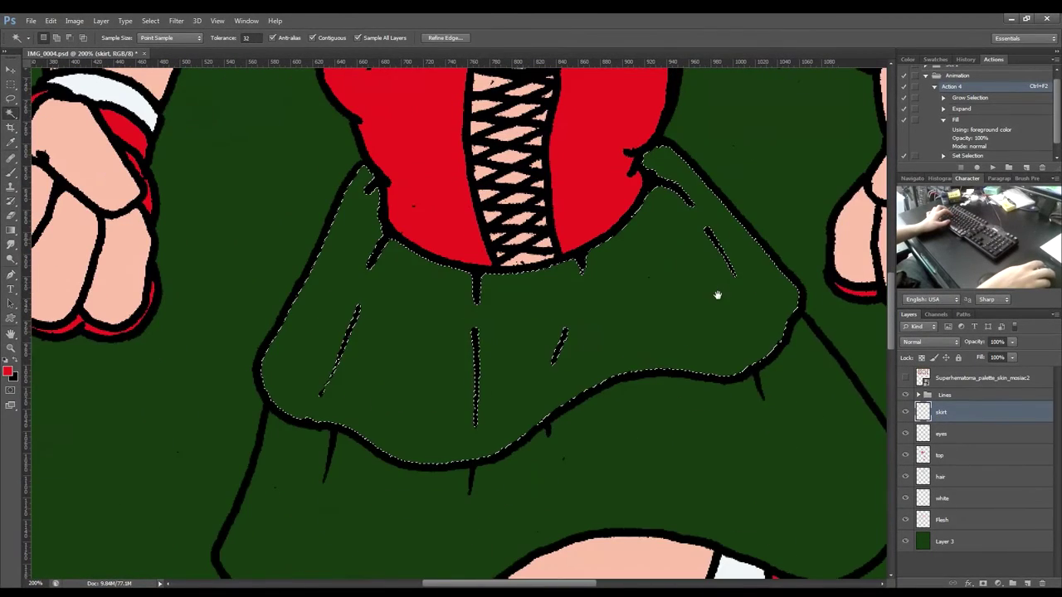
drag(777, 524, 712, 325)
scroll(712, 324, down, 5)
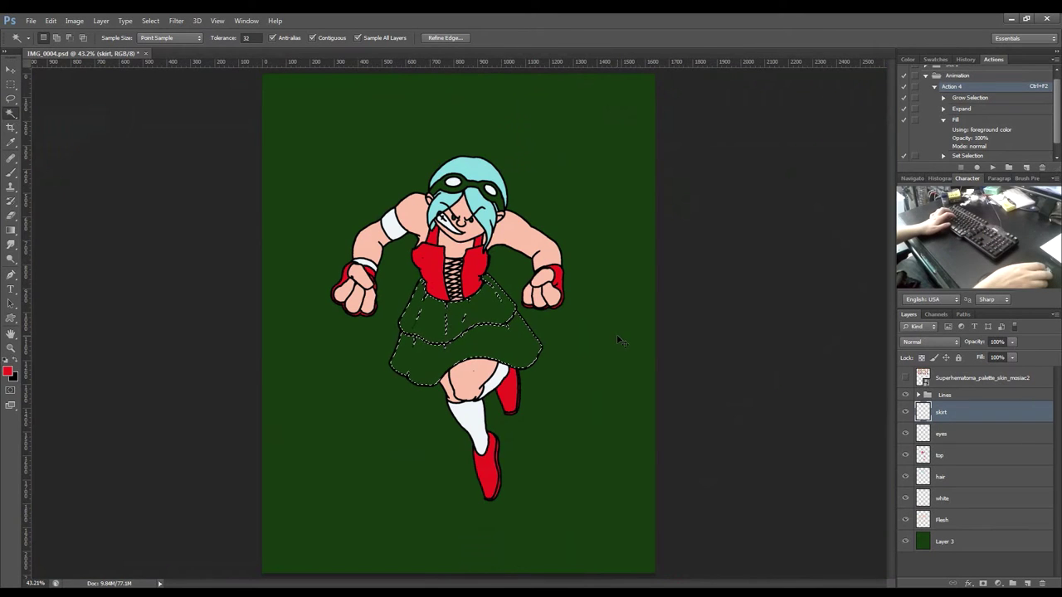
key(ctrl+F2)
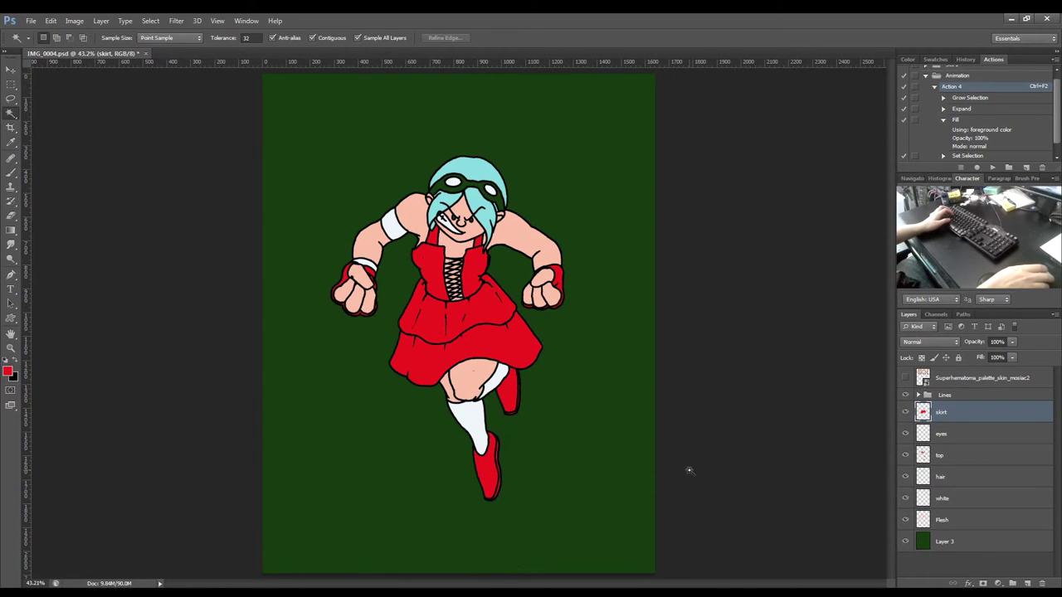
key(ctrl+u)
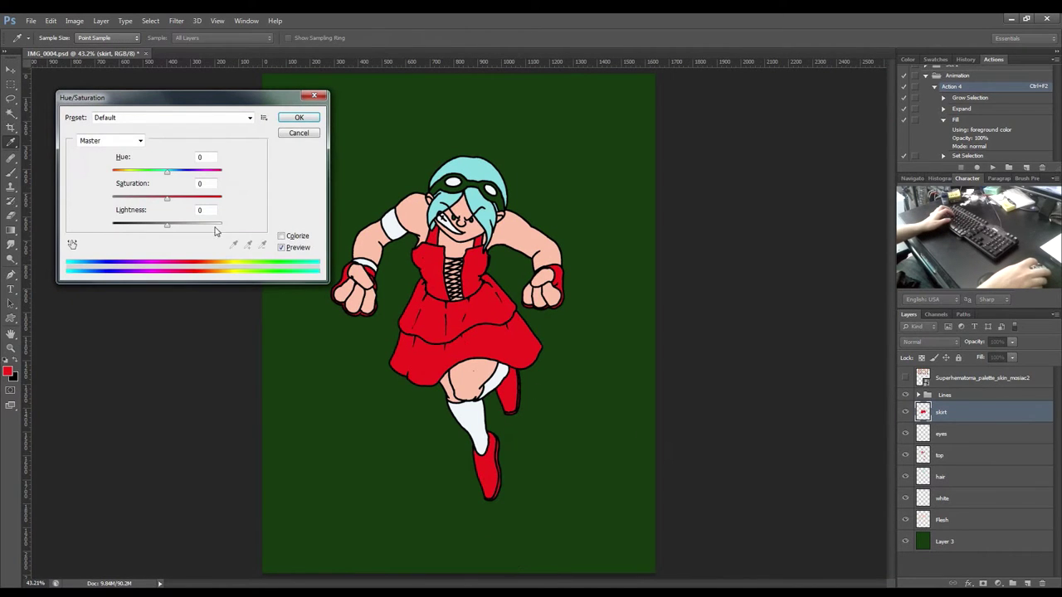
Colorize the skirt at hue 335, raise saturation slightly, set lightness -22, and apply.
drag(166, 228, 154, 228)
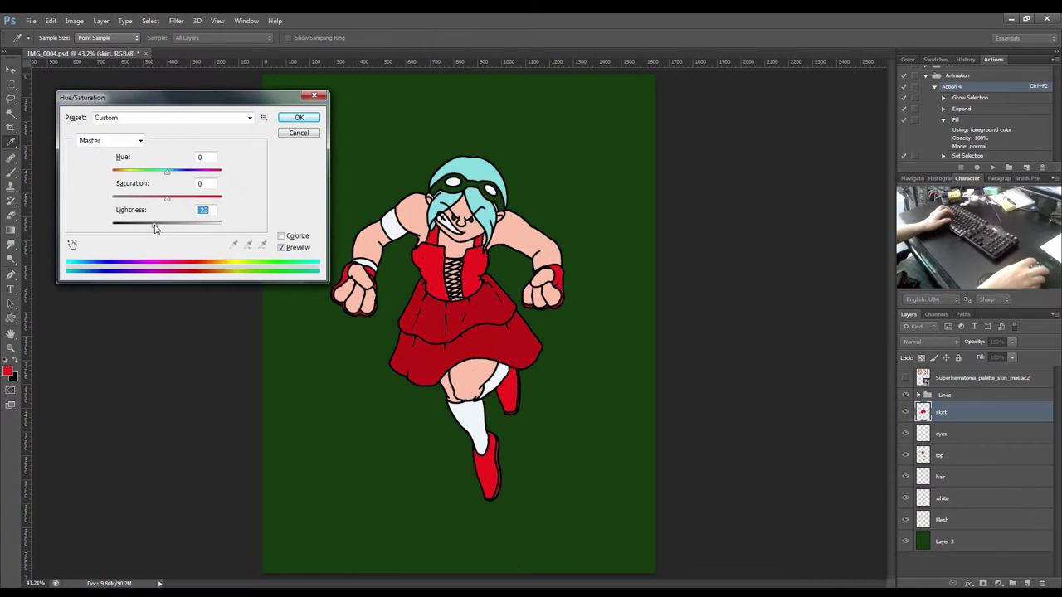
mouse_move(168, 177)
mouse_down()
mouse_move(221, 176)
mouse_move(179, 173)
mouse_up()
click(282, 236)
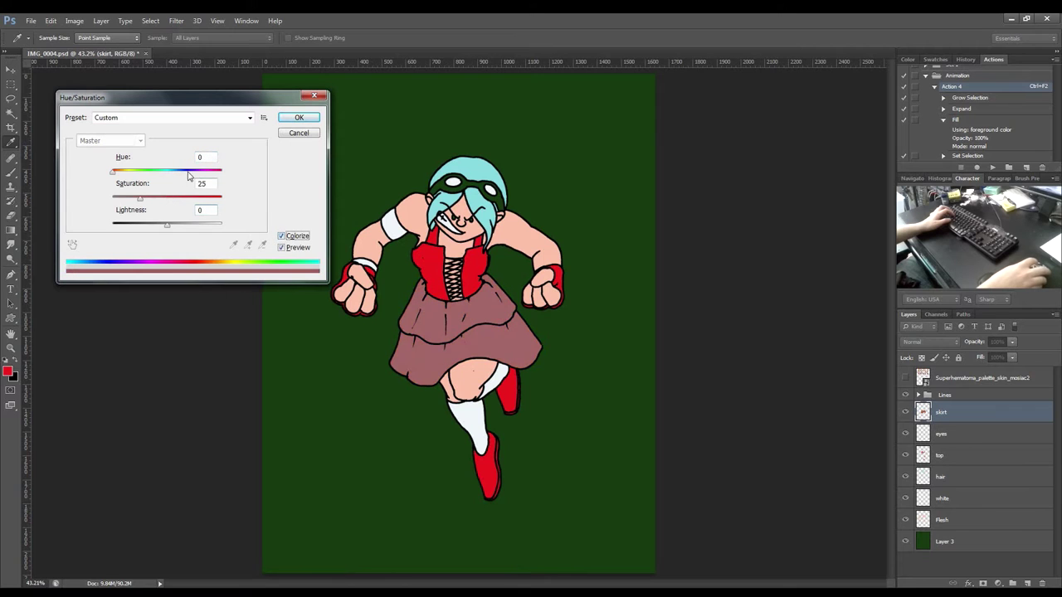
drag(114, 173, 203, 177)
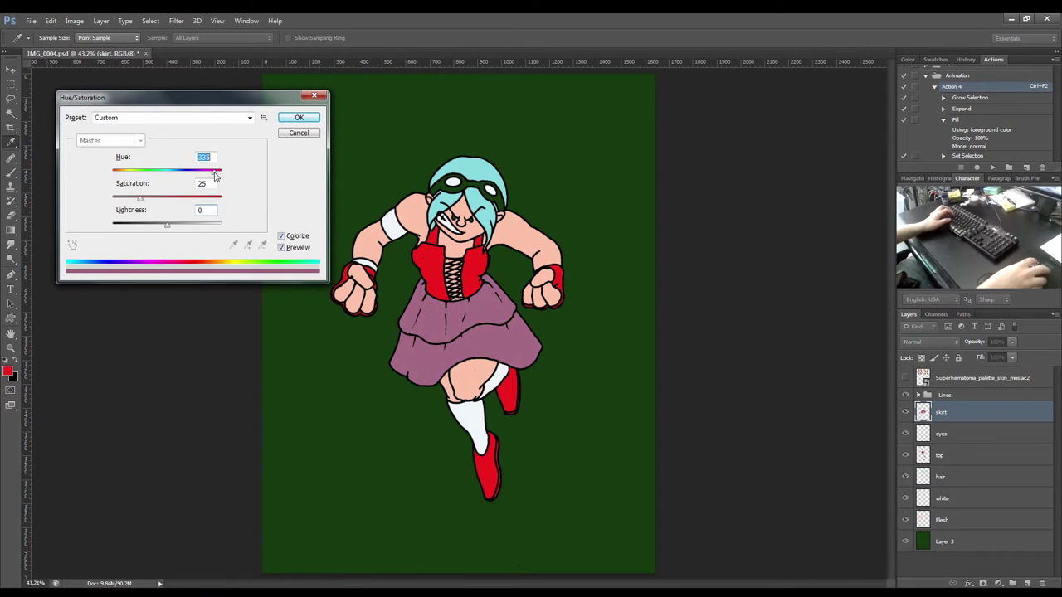
drag(168, 230, 165, 203)
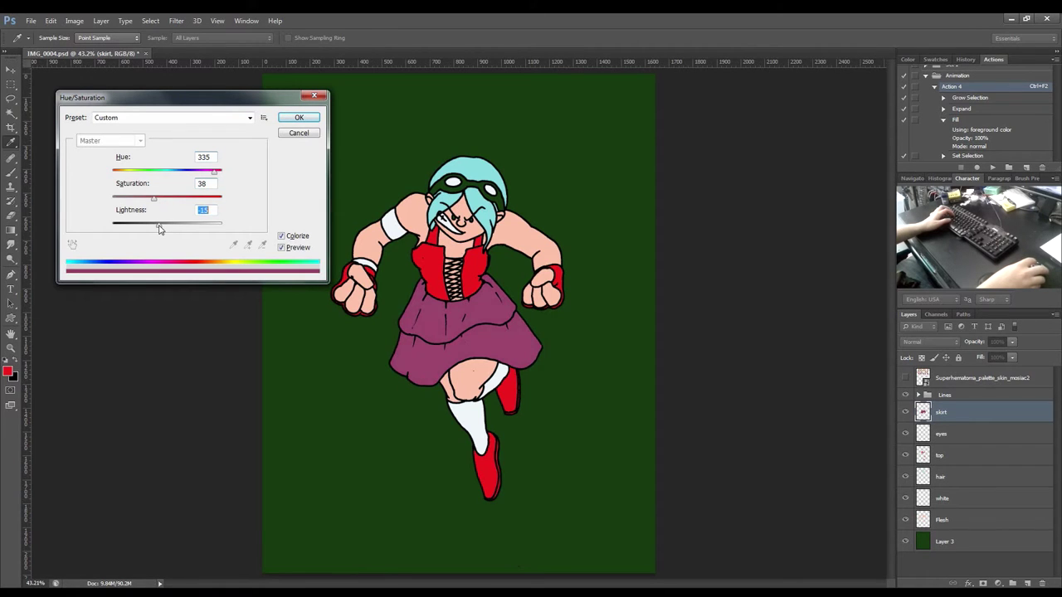
drag(154, 201, 158, 202)
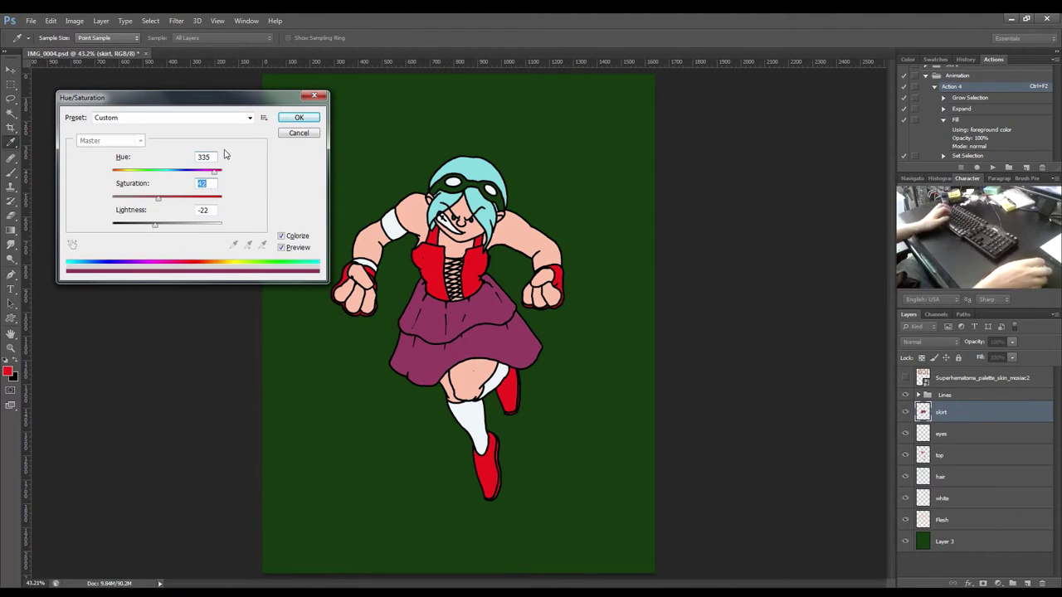
click(306, 121)
key(w)
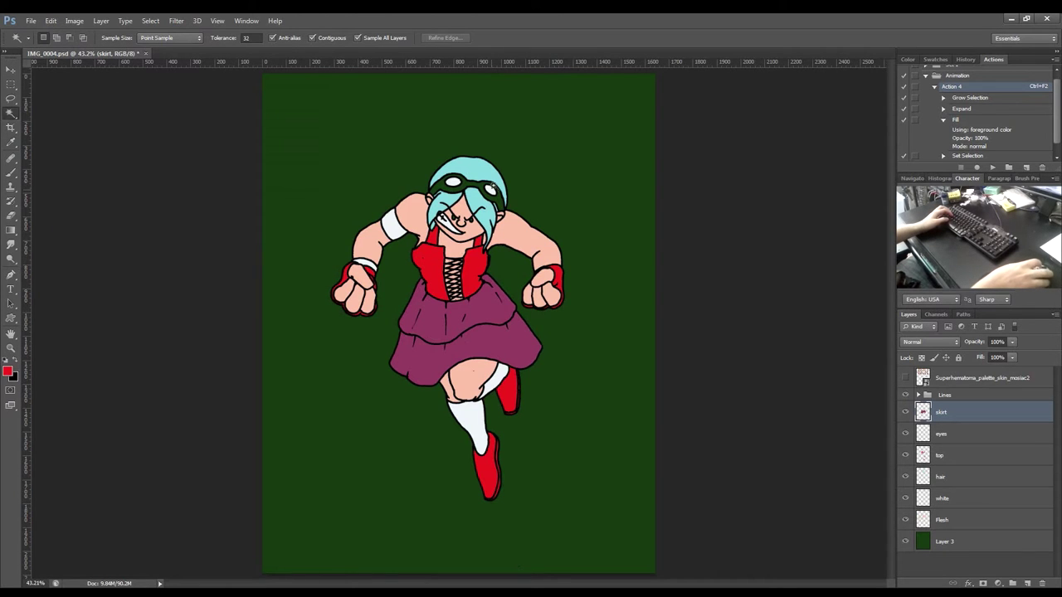
key(ctrl+minus)
key(ctrl+minus)
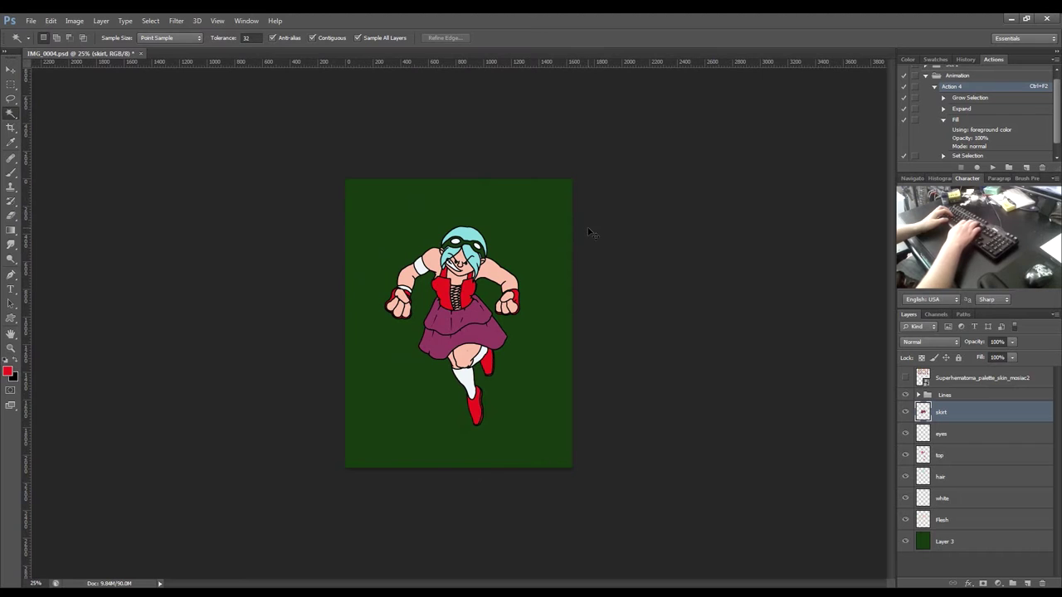
Collapse Action 4 and the Animation set, leaving Set 1, Animation and Painting Cartoons listed.
key(ctrl+minus)
key(ctrl+plus)
key(ctrl+plus)
key(ctrl+plus)
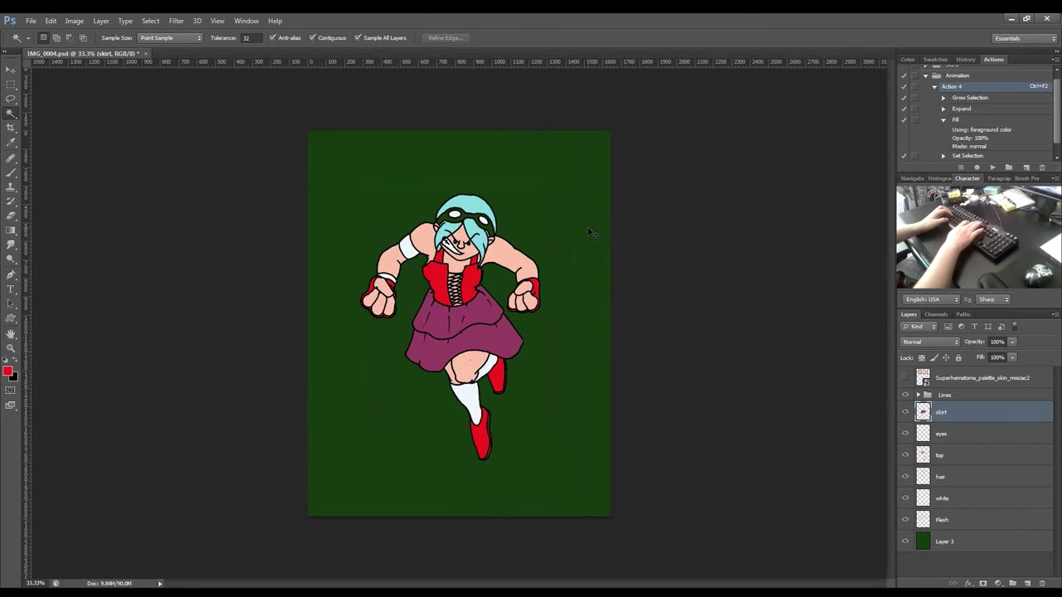
key(ctrl+plus)
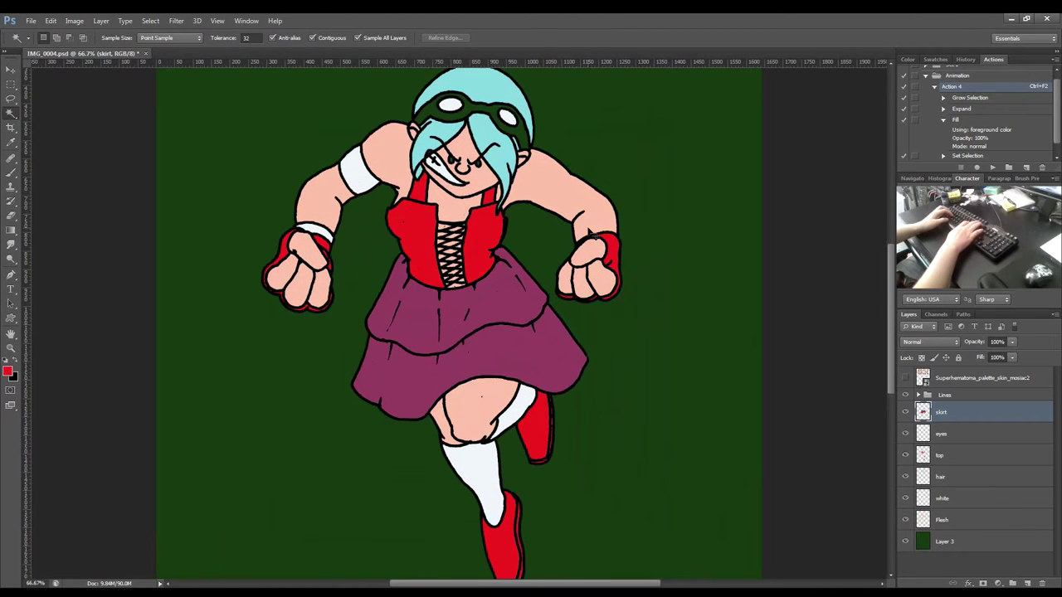
key(ctrl+minus)
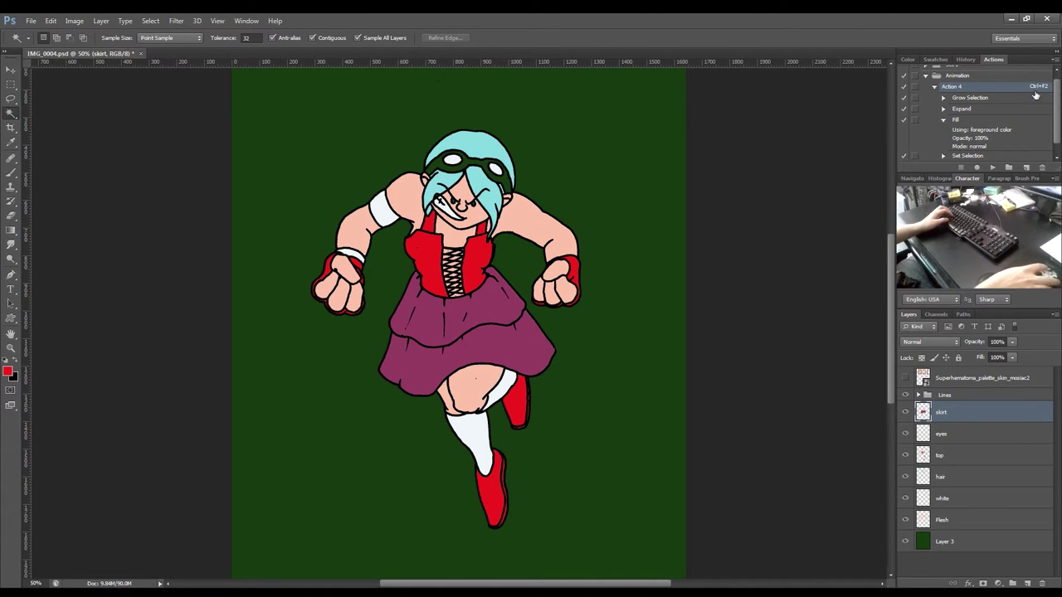
scroll(1058, 93, up, 1)
click(936, 93)
click(935, 93)
click(935, 93)
click(926, 81)
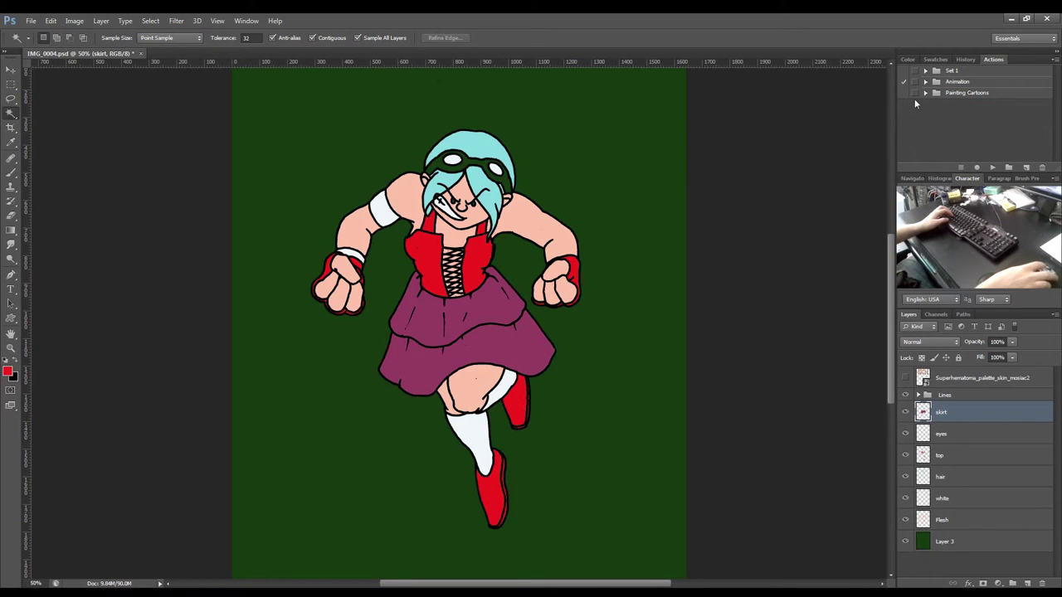
Magic Wand the shoulder, arm and fist skin, deselect, and add Layer 4 above skirt.
click(412, 212)
key(shift)
shift+click(508, 226)
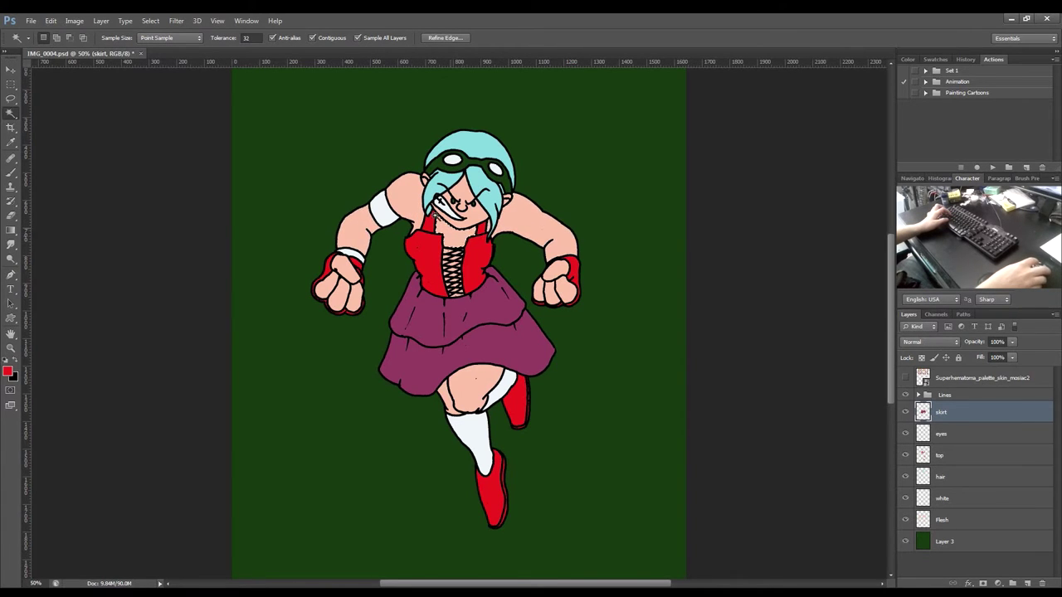
key(shift)
shift+click(365, 228)
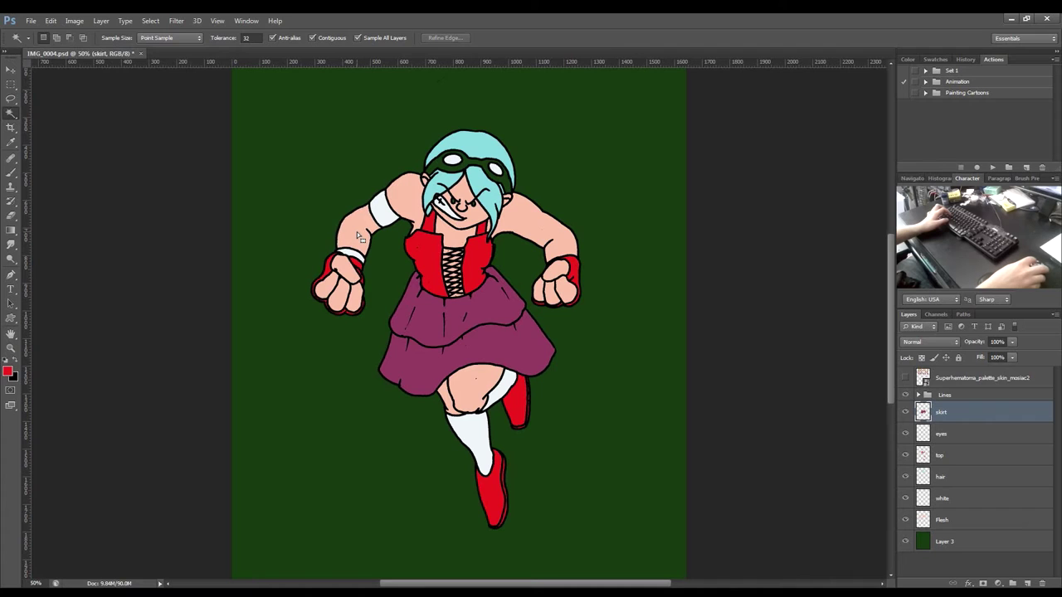
key(shift)
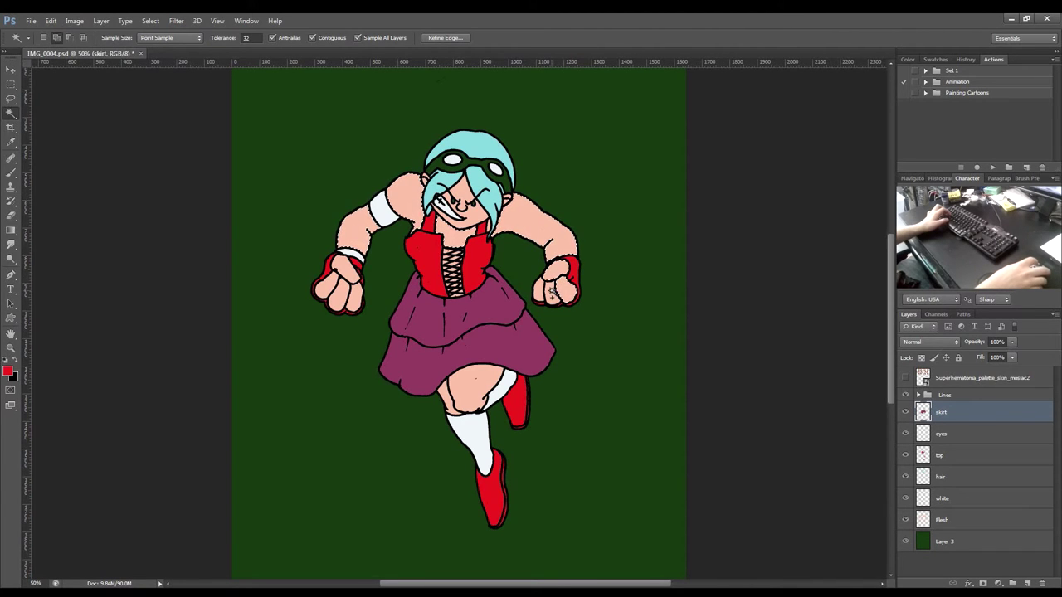
shift+click(541, 293)
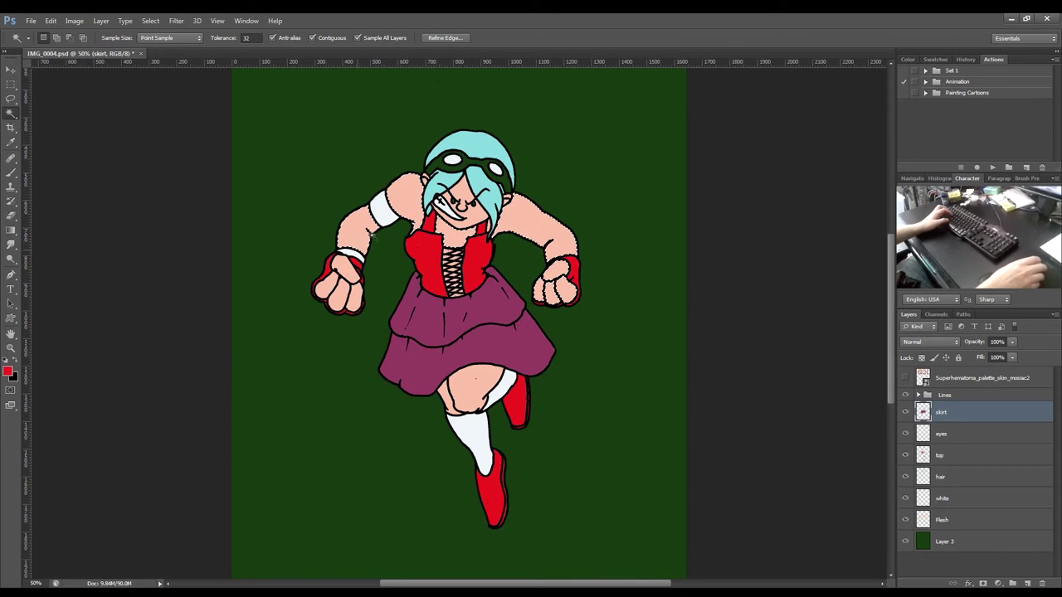
key(ctrl+d)
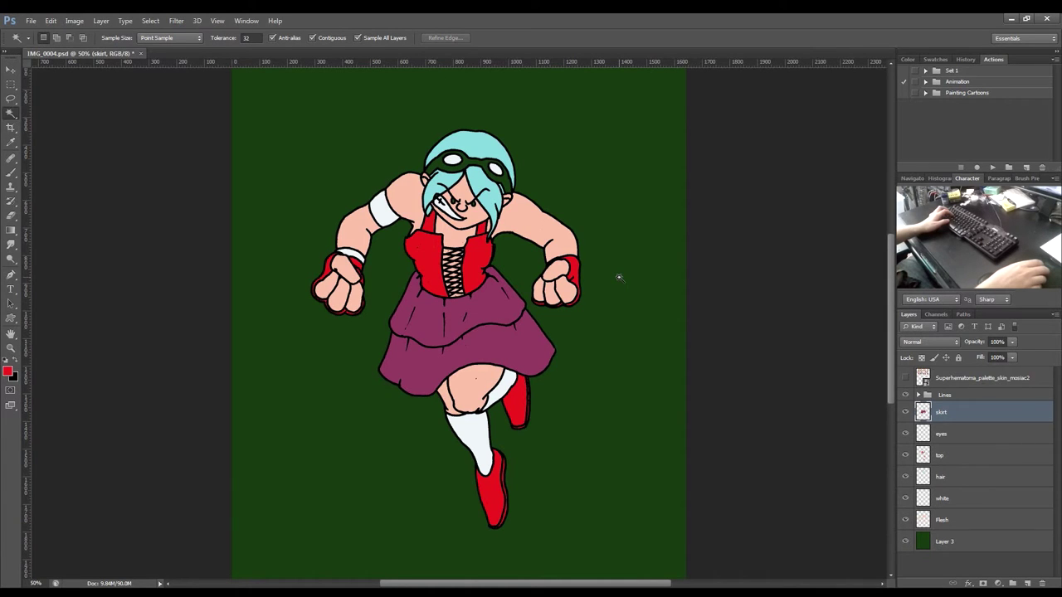
click(1028, 585)
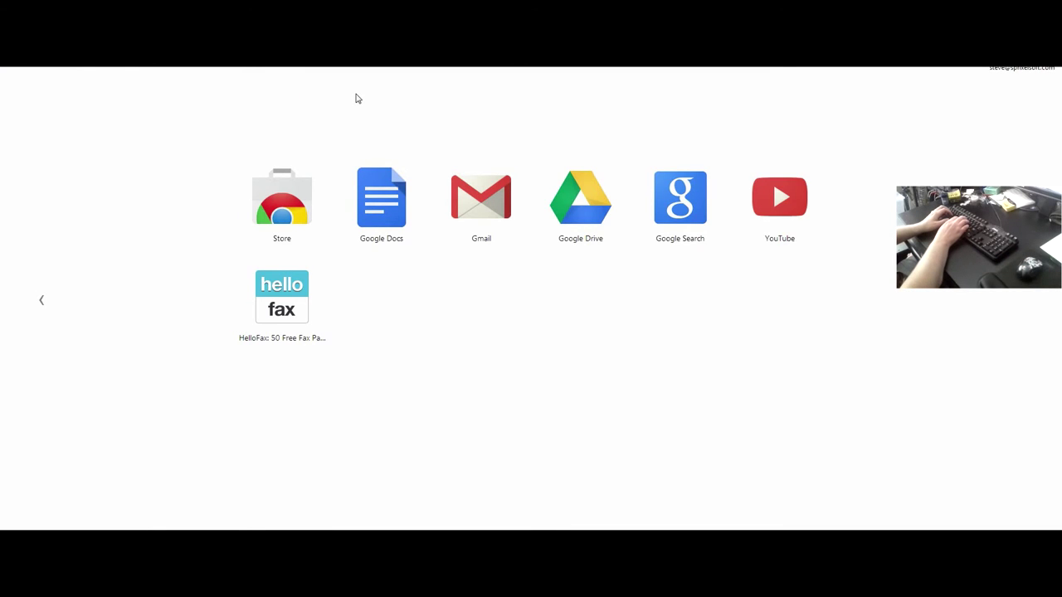
Search Google Images for 'gold metal'.
text(gold metal)
key(Return)
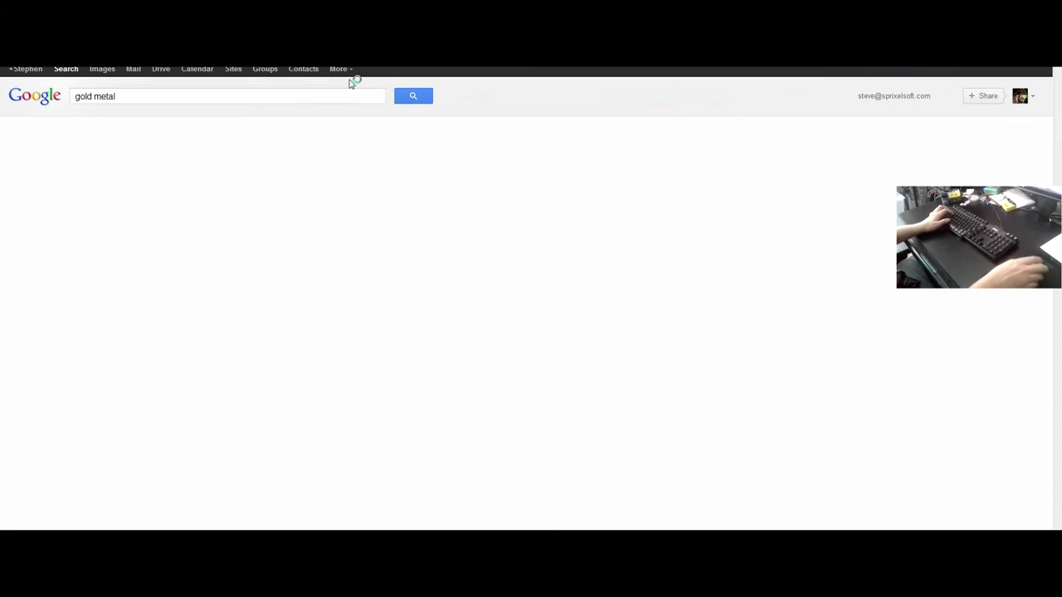
click(102, 69)
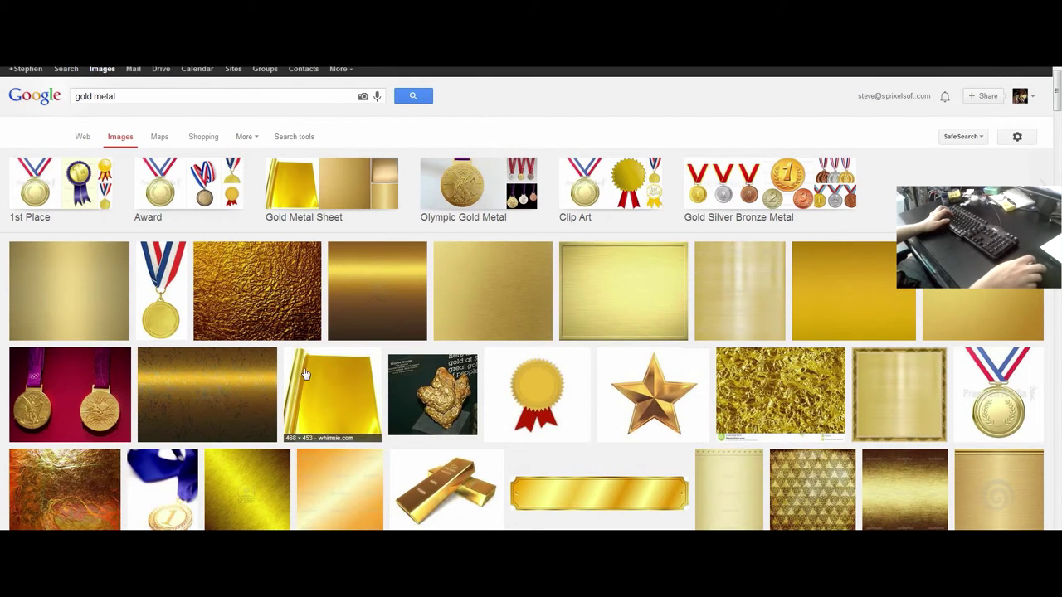
scroll(356, 355, down, 3)
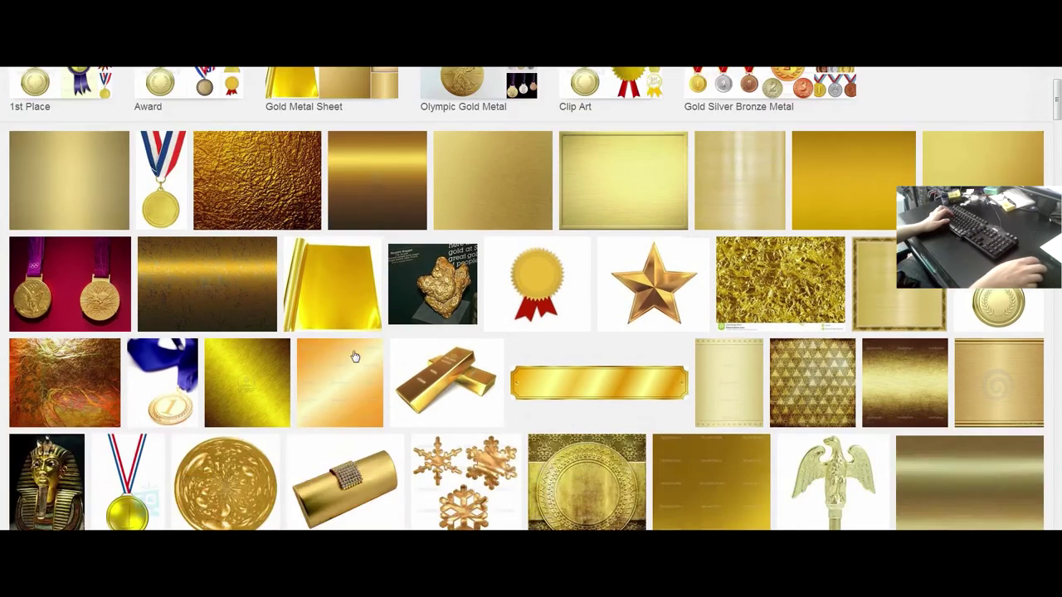
scroll(356, 356, up, 2)
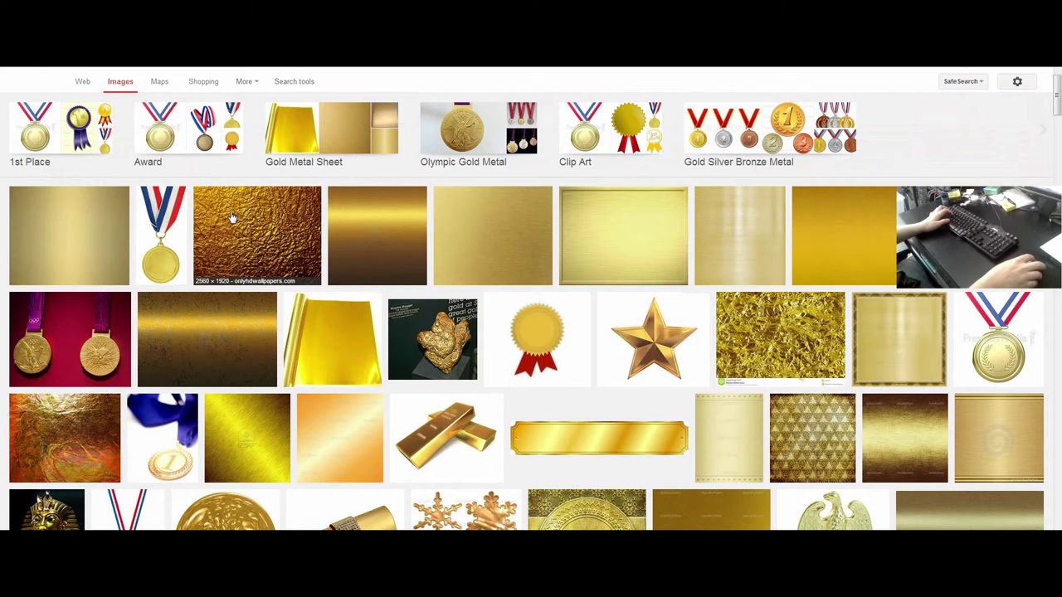
View the wrinkled gold foil image full-size, then return to the results.
click(257, 235)
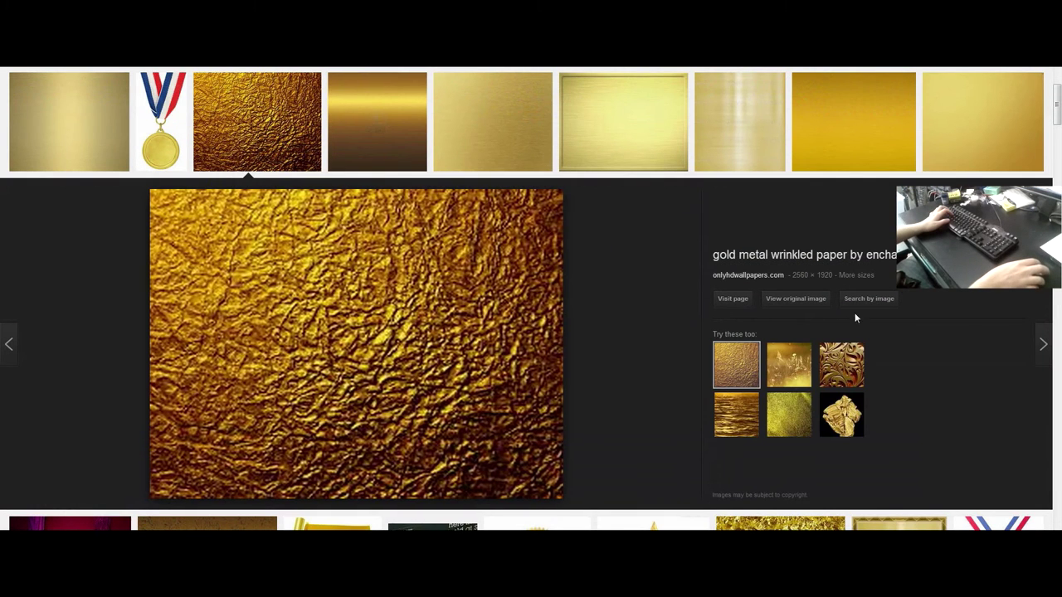
right_click(435, 286)
click(785, 309)
click(787, 303)
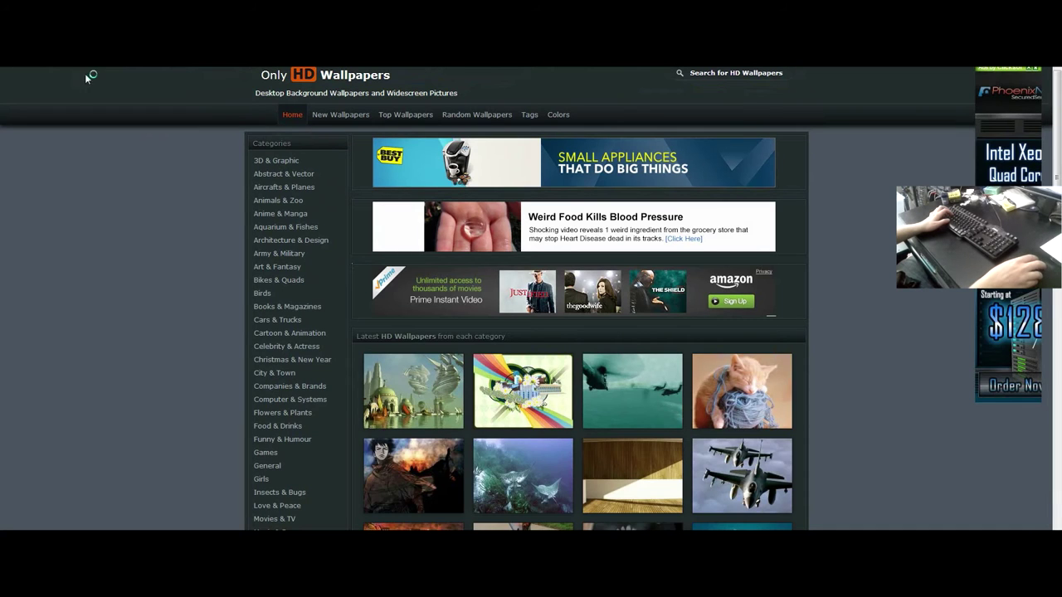
key(alt+Left)
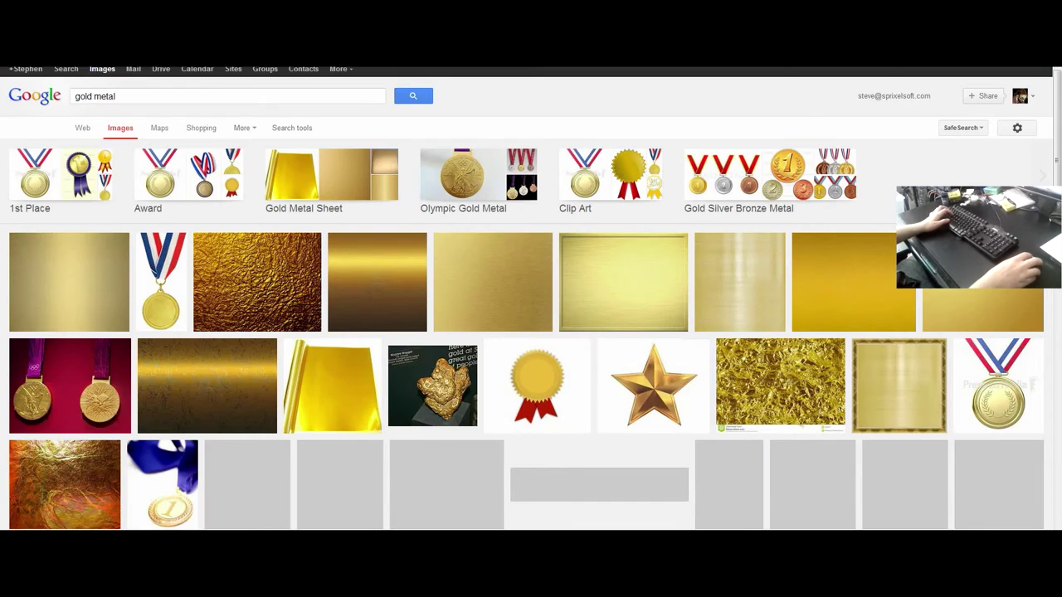
Save the gold bars image to the Desktop as Gold Bars.jpg.
scroll(656, 432, down, 4)
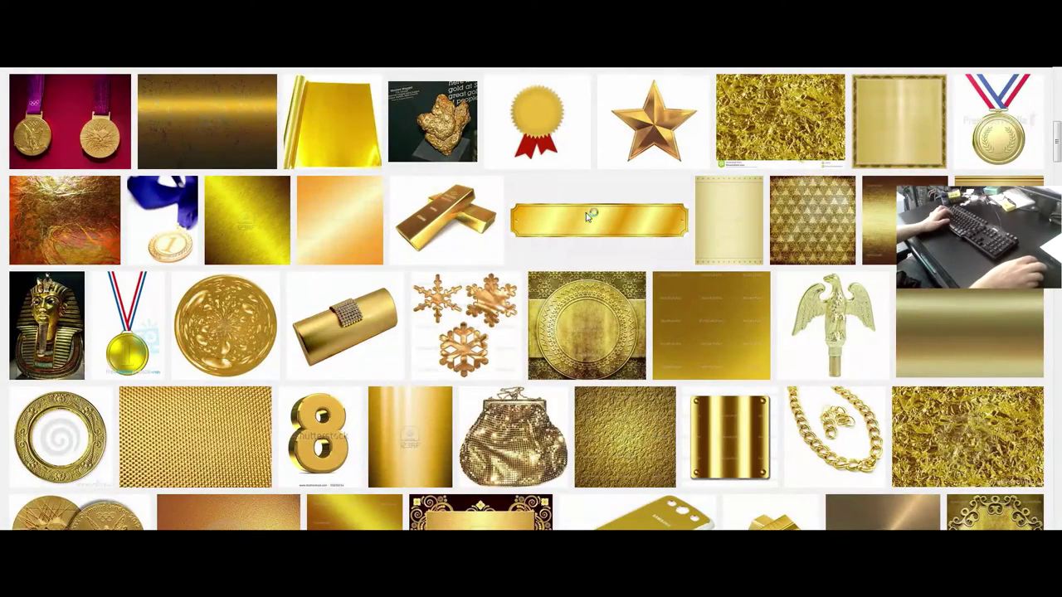
click(454, 203)
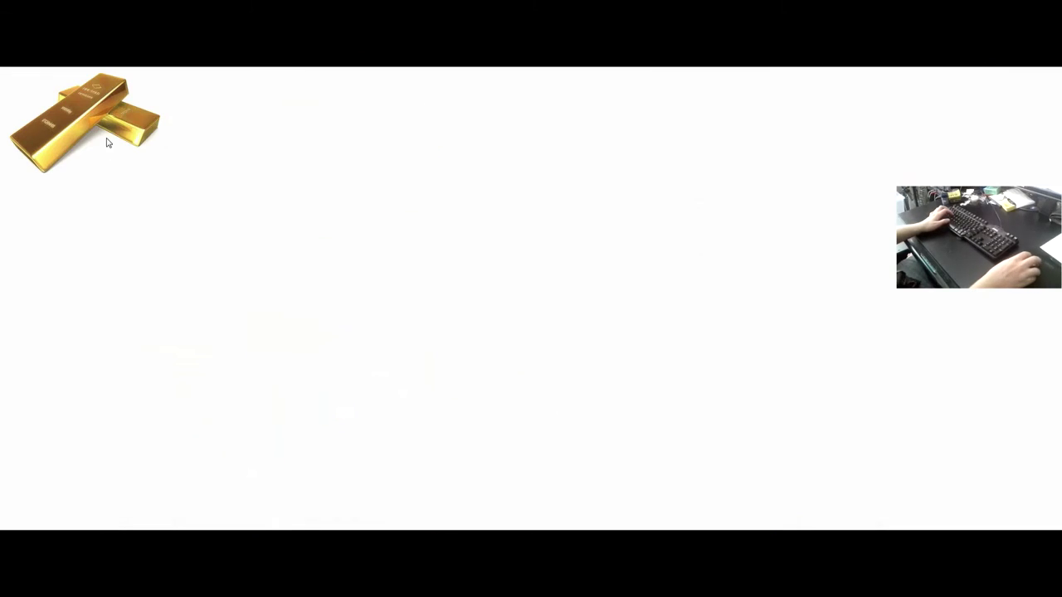
right_click(106, 132)
click(125, 141)
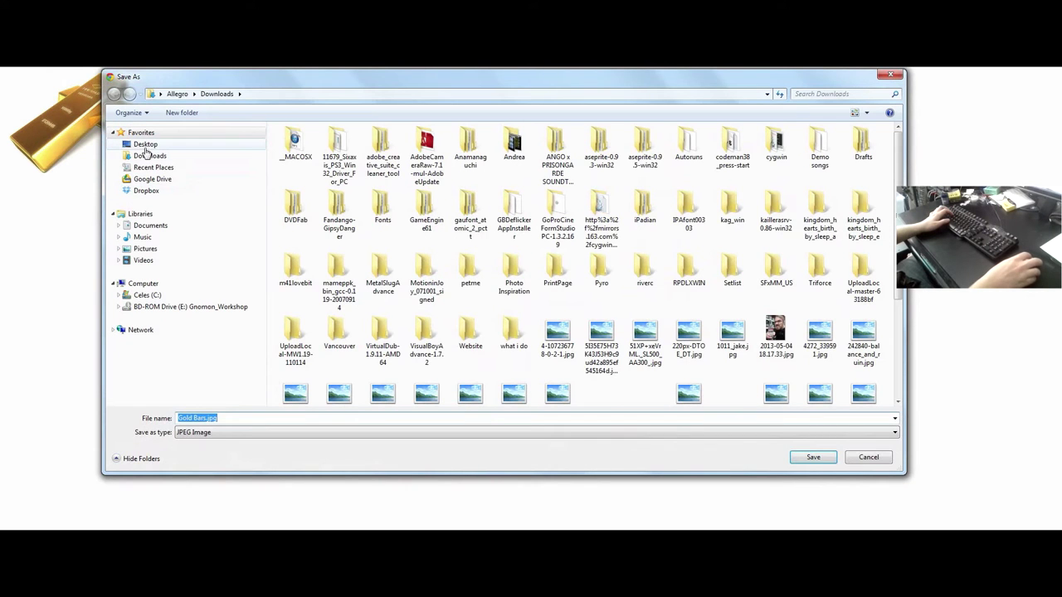
click(145, 146)
click(813, 457)
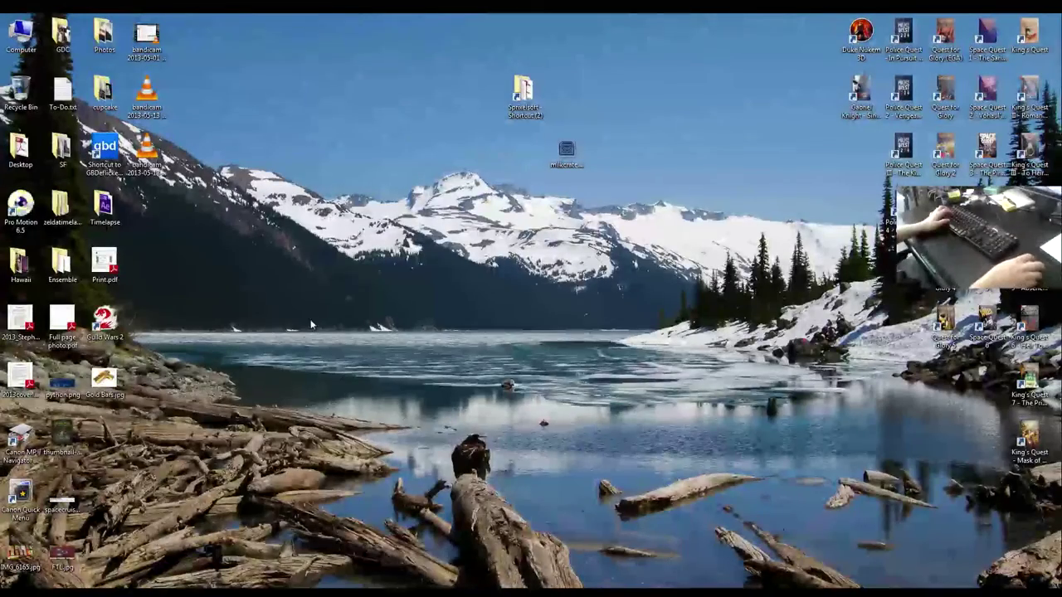
Place the Gold Bars.jpg photo onto the canvas.
mouse_move(104, 382)
mouse_down()
mouse_move(313, 408)
mouse_move(270, 502)
mouse_move(208, 561)
mouse_move(204, 584)
mouse_up()
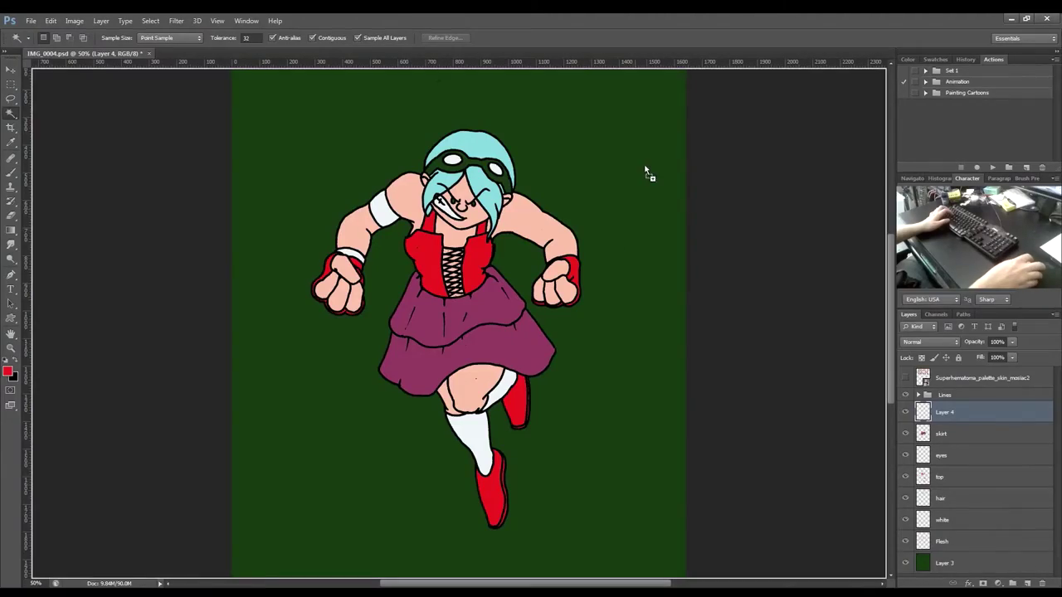
drag(630, 218, 631, 217)
key(Return)
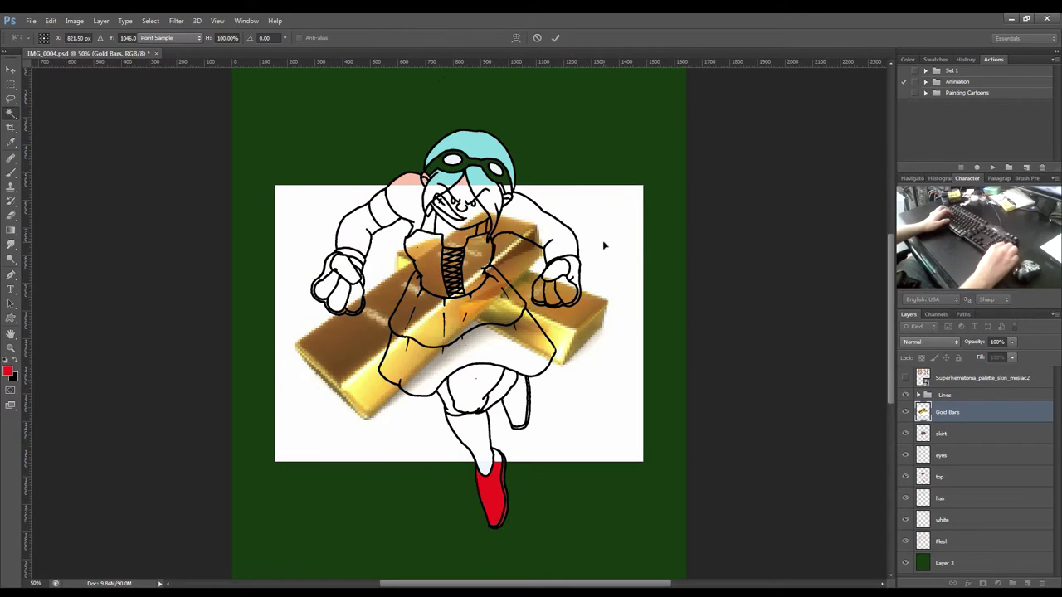
Move the Gold Bars layer to the top and group it with the skin palette as 'Raference'.
drag(971, 424, 964, 397)
shift+click(965, 399)
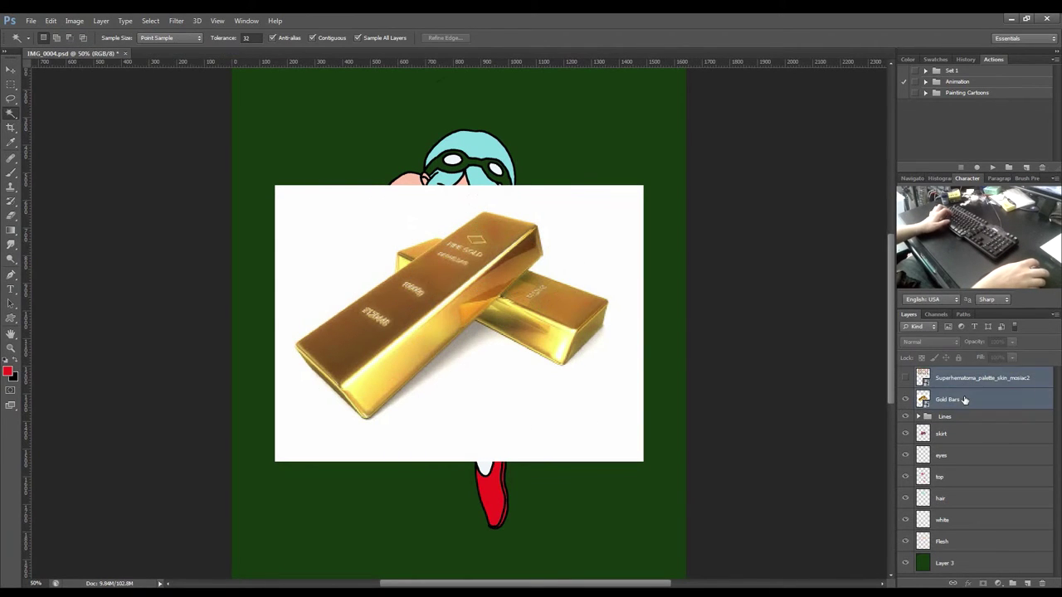
key(ctrl+g)
double_click(946, 374)
text(Raference)
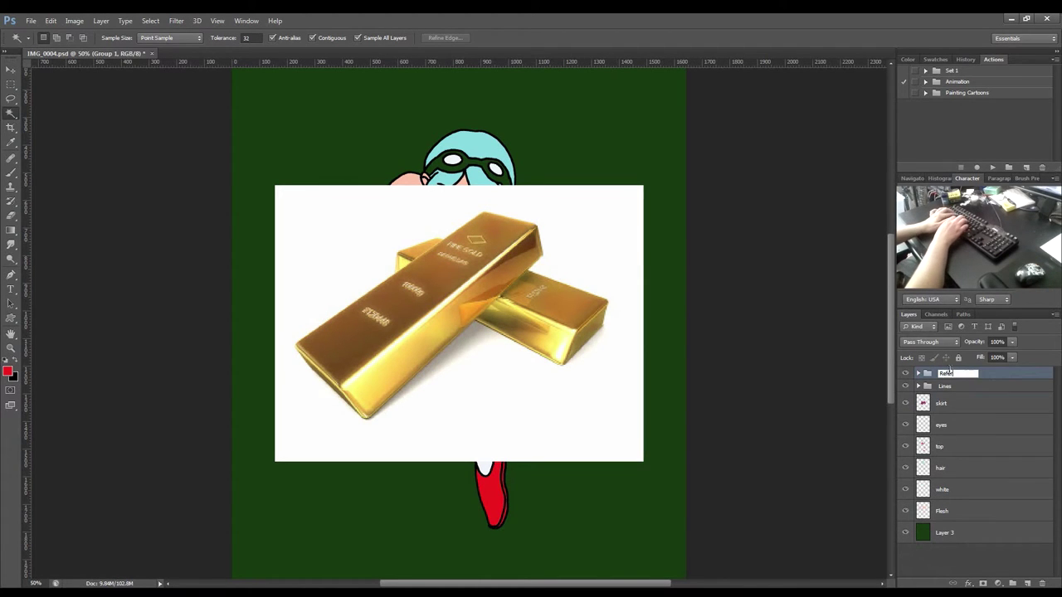
key(Return)
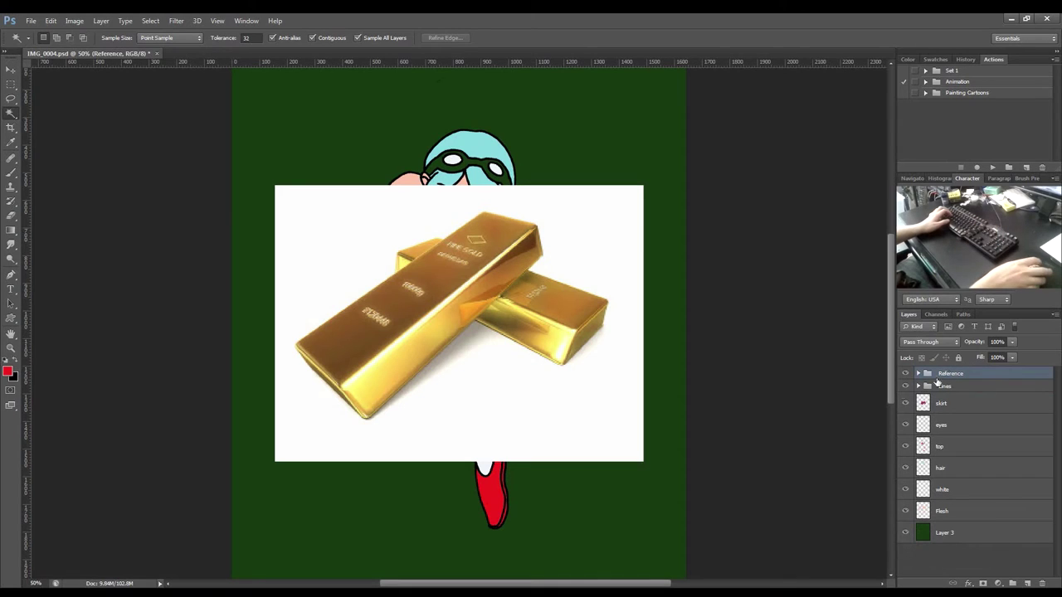
Group the skirt through Flesh colour layers and name the group 'Bright Colours'.
click(995, 403)
shift+click(988, 516)
key(ctrl+g)
double_click(950, 399)
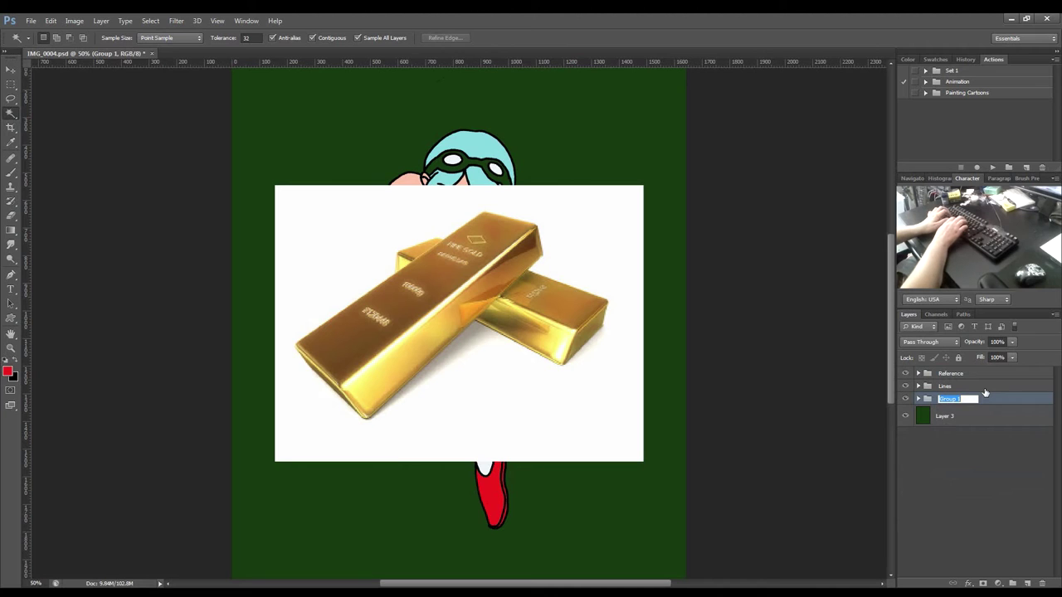
text(BrightColors)
key(Return)
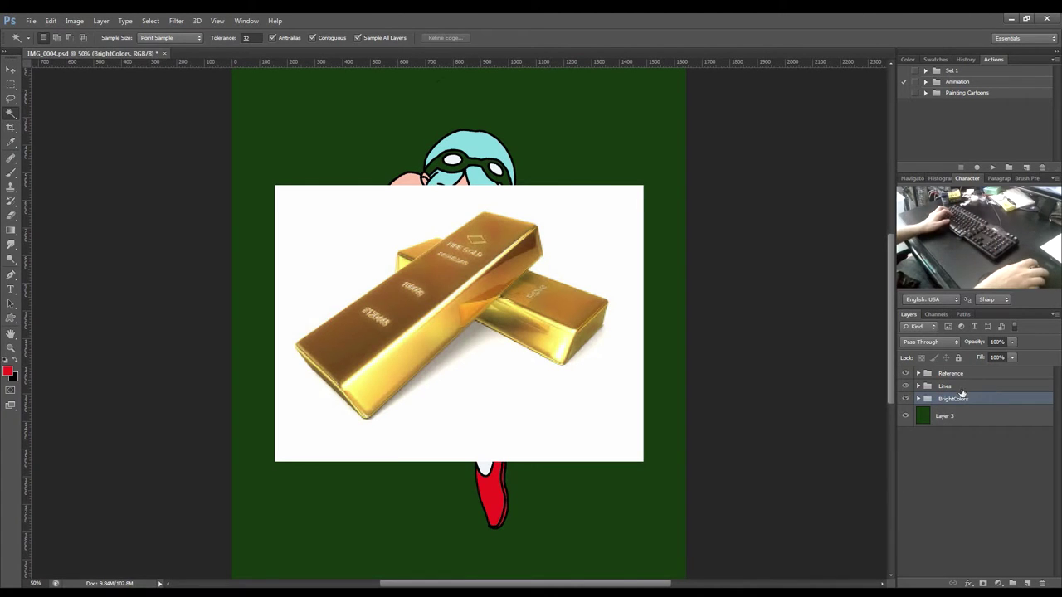
double_click(954, 399)
click(956, 399)
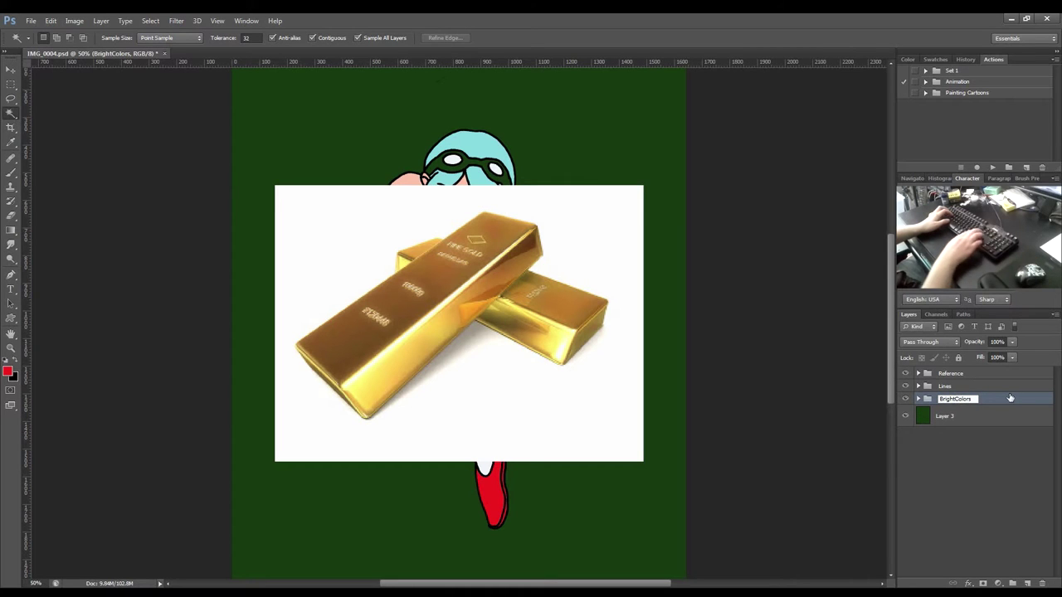
text(u)
key(Return)
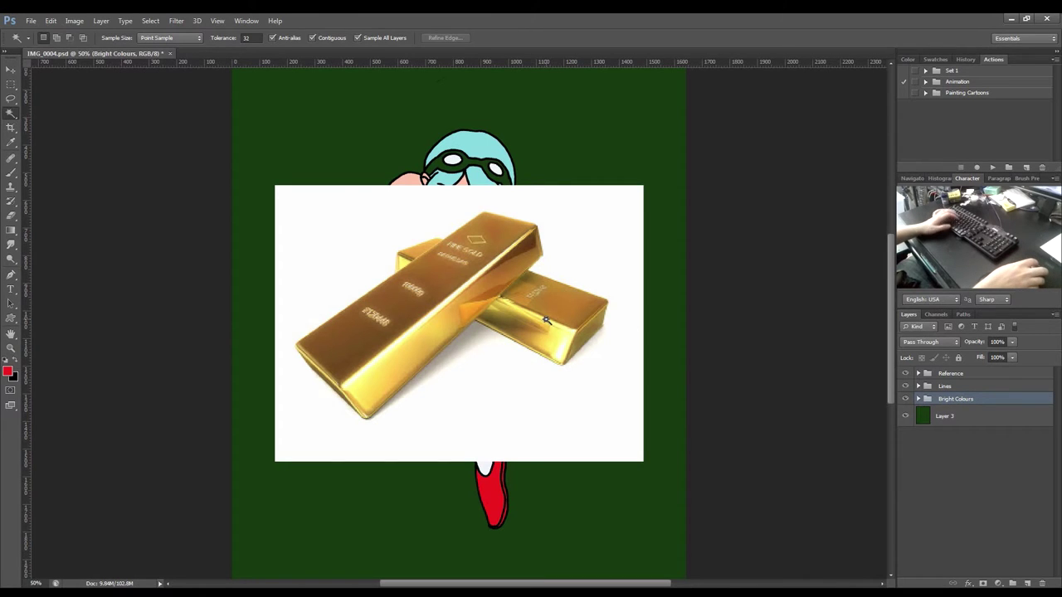
key(i)
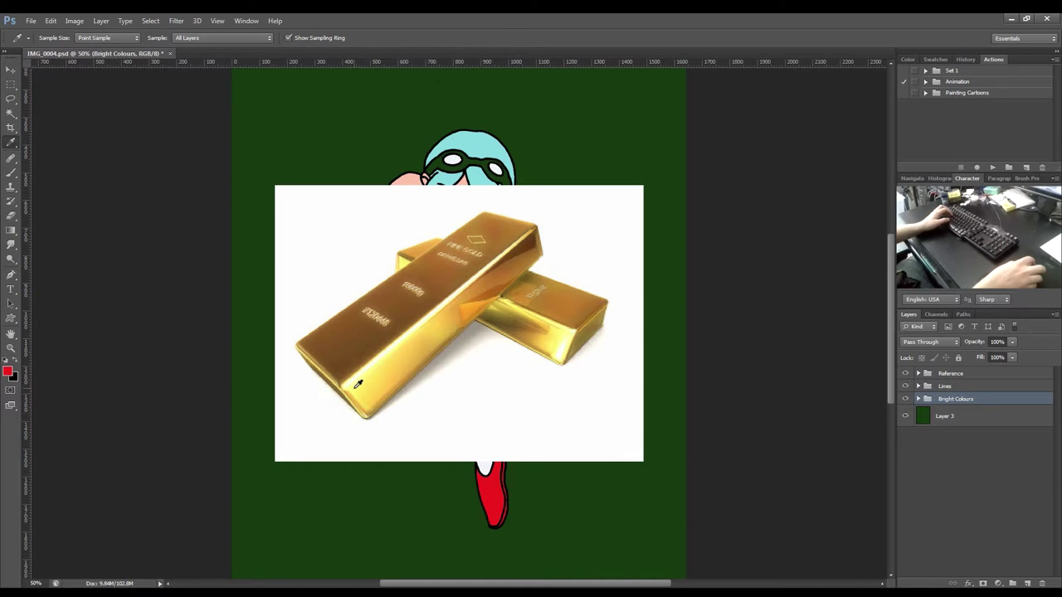
Add a new layer named 'Goggles' above the skirt layer in Bright Colours.
click(918, 399)
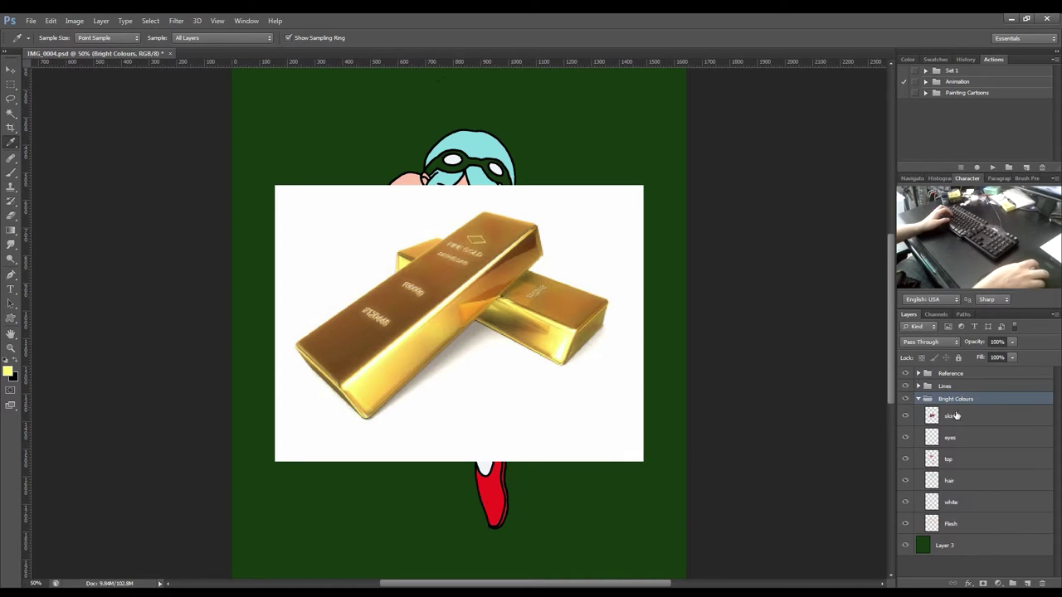
click(962, 415)
click(1027, 584)
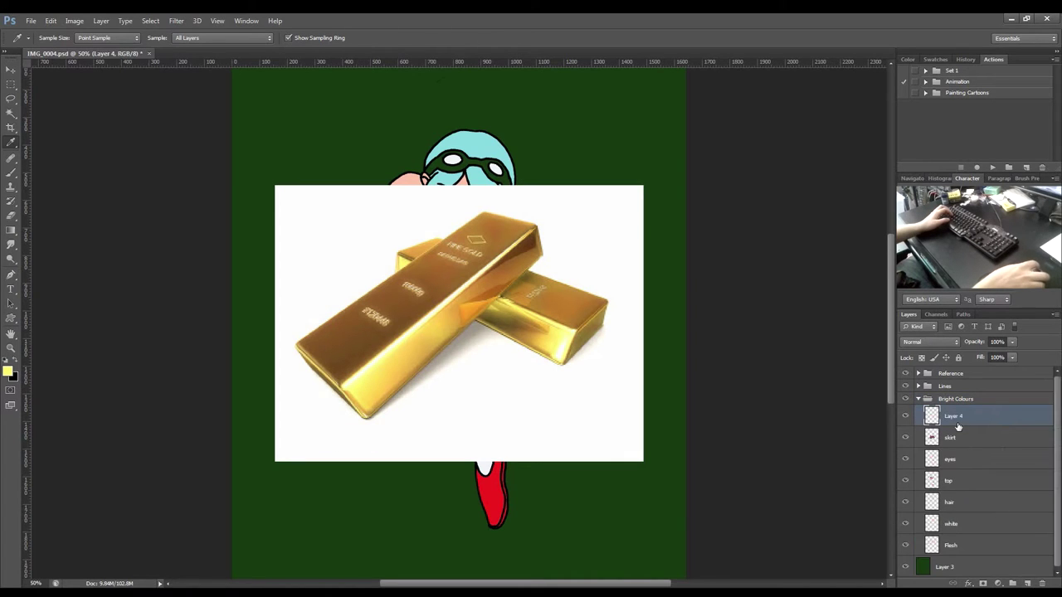
double_click(996, 417)
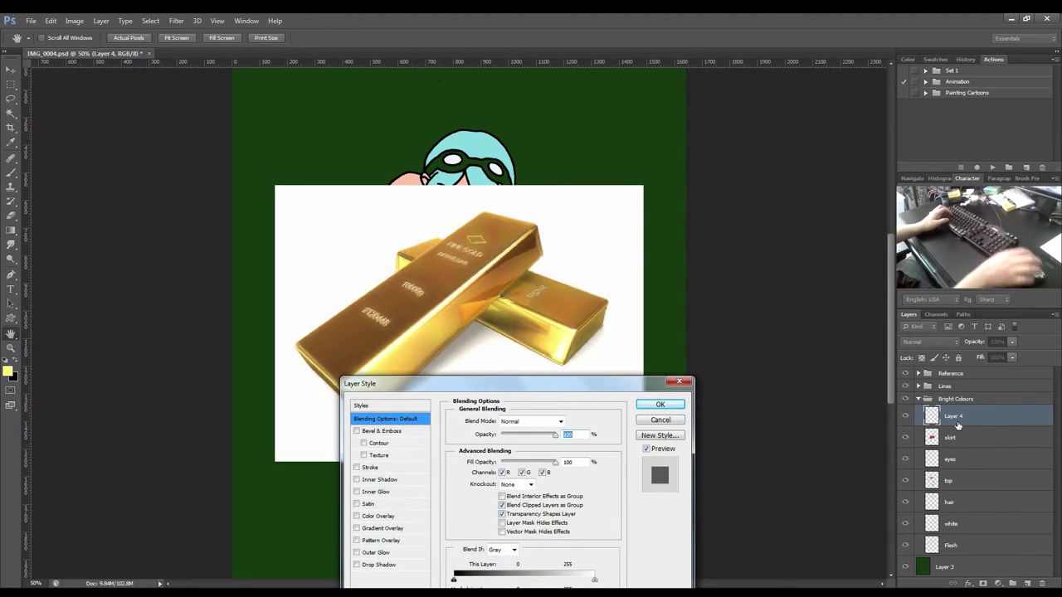
click(640, 421)
key(i)
key(x)
double_click(949, 417)
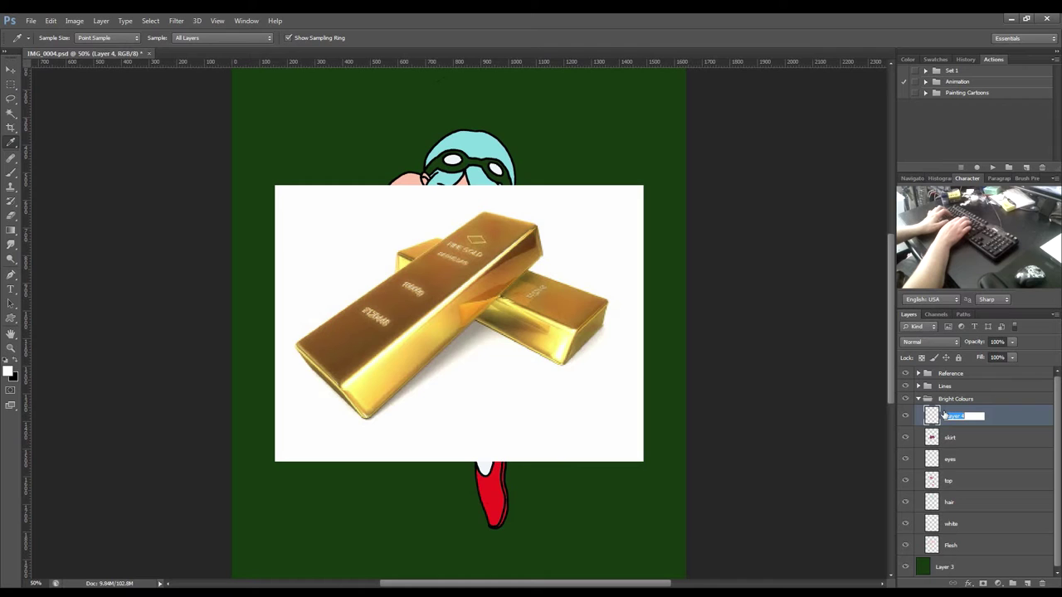
text(Goggles)
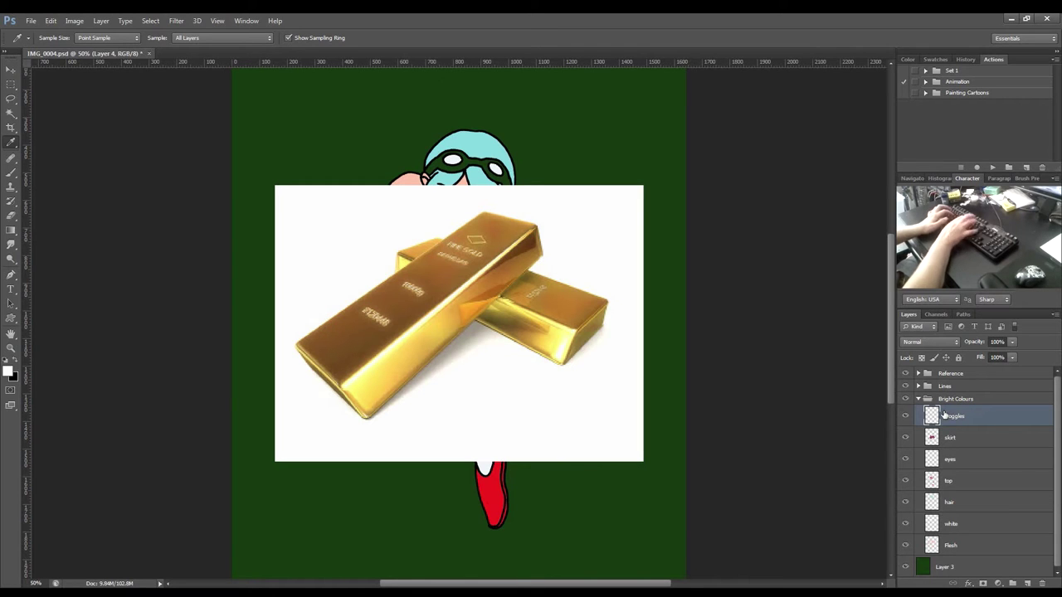
key(Return)
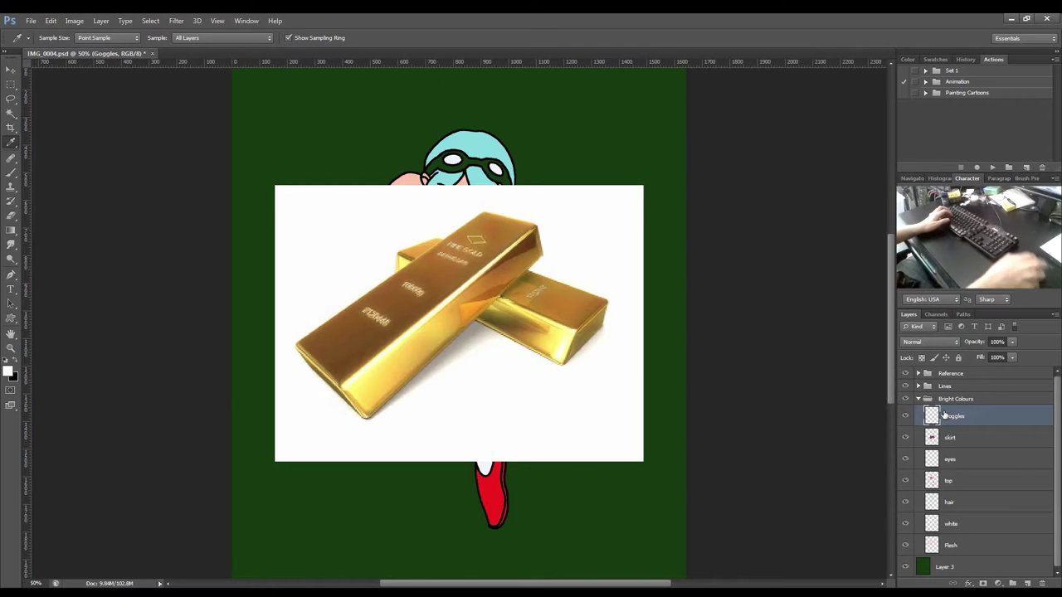
Select the goggles area with the Magic Wand and fill it with white.
click(905, 379)
key(w)
click(437, 172)
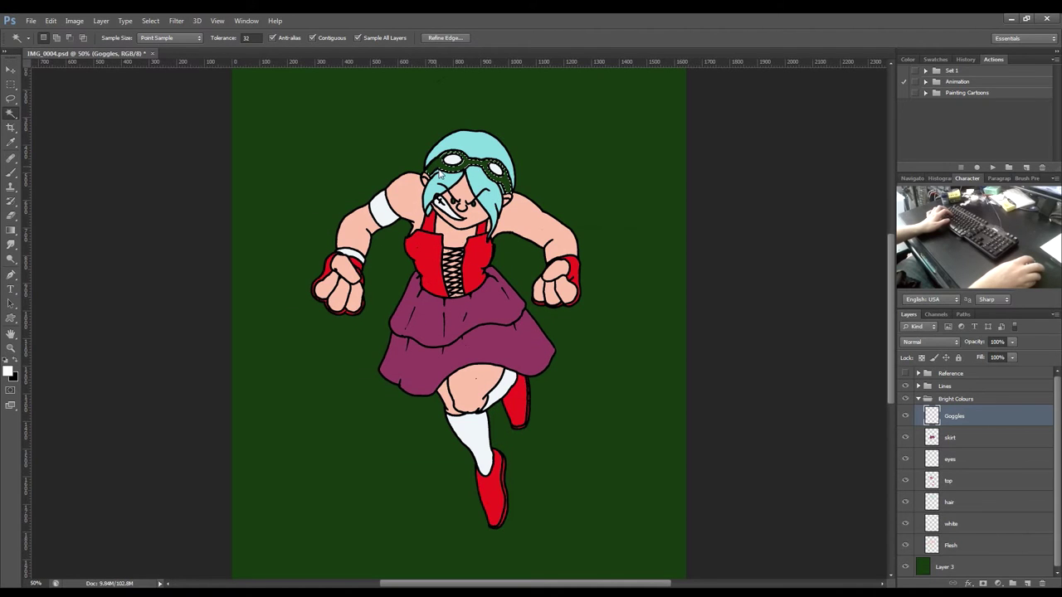
key(ctrl+F2)
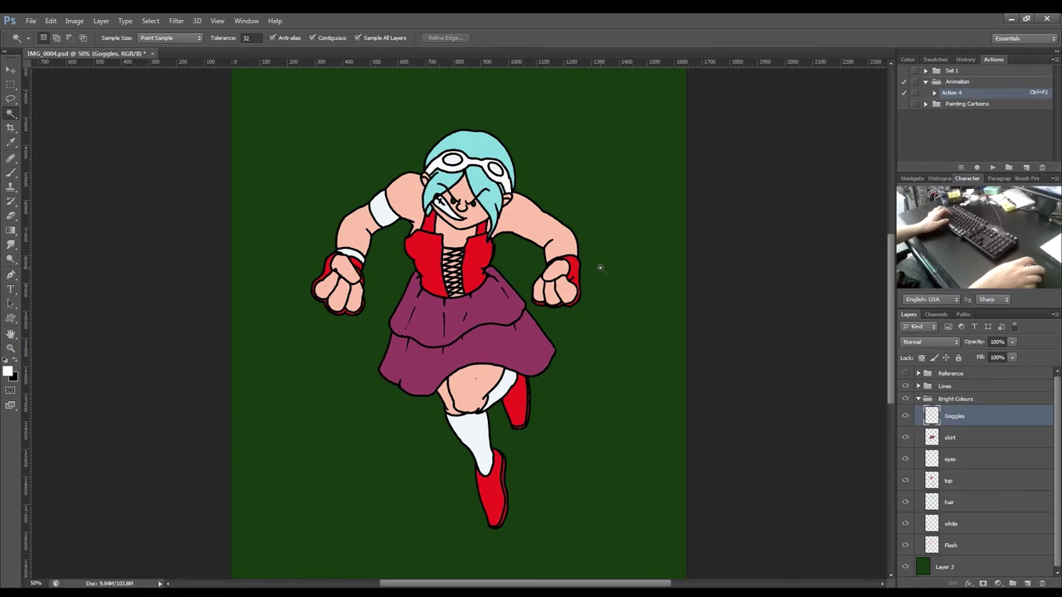
click(905, 374)
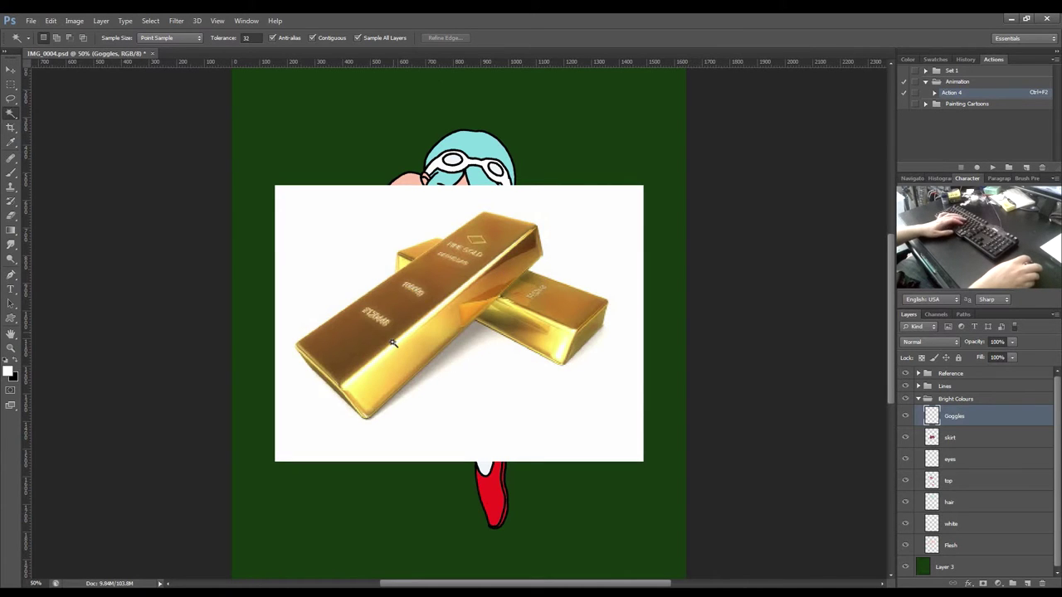
Sample a pale gold from the bar photo, fill the goggles band with it, and deselect.
key(i)
key(alt+i)
key(Right)
key(Right)
key(Right)
key(Right)
key(Right)
key(Right)
key(Escape)
key(w)
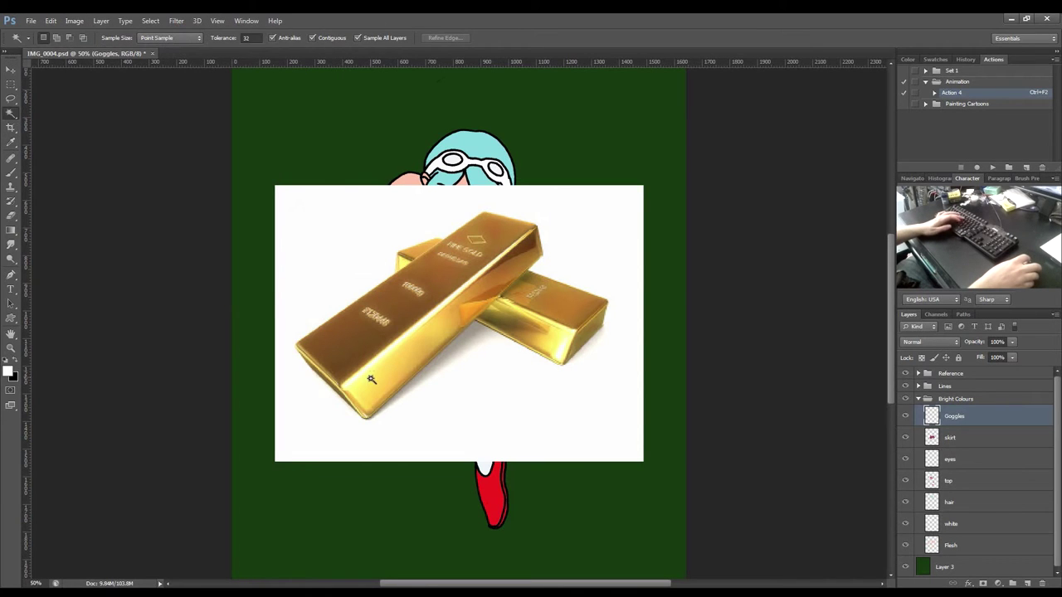
key(i)
click(366, 381)
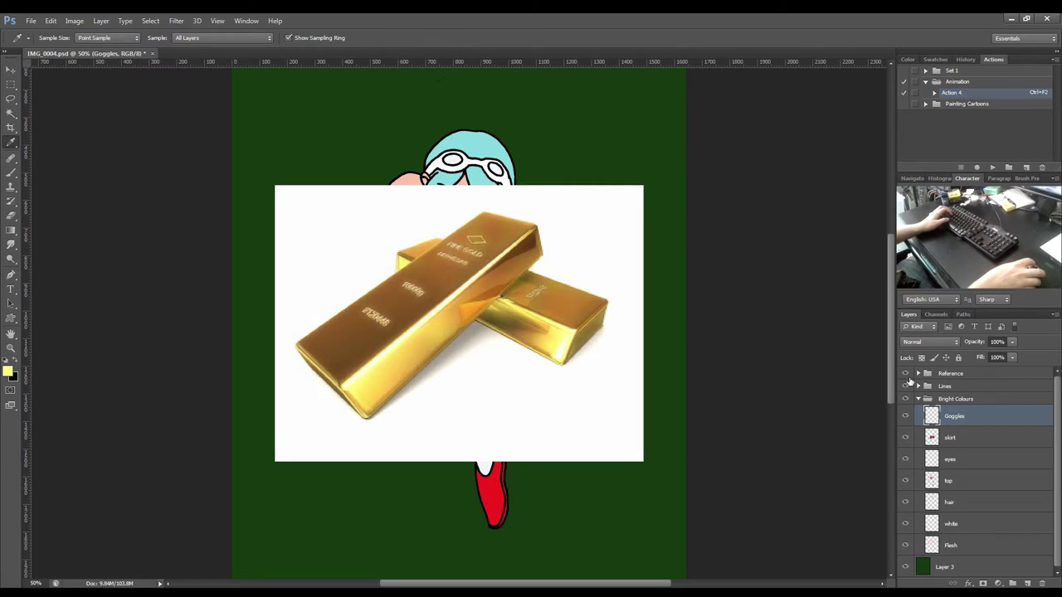
click(906, 374)
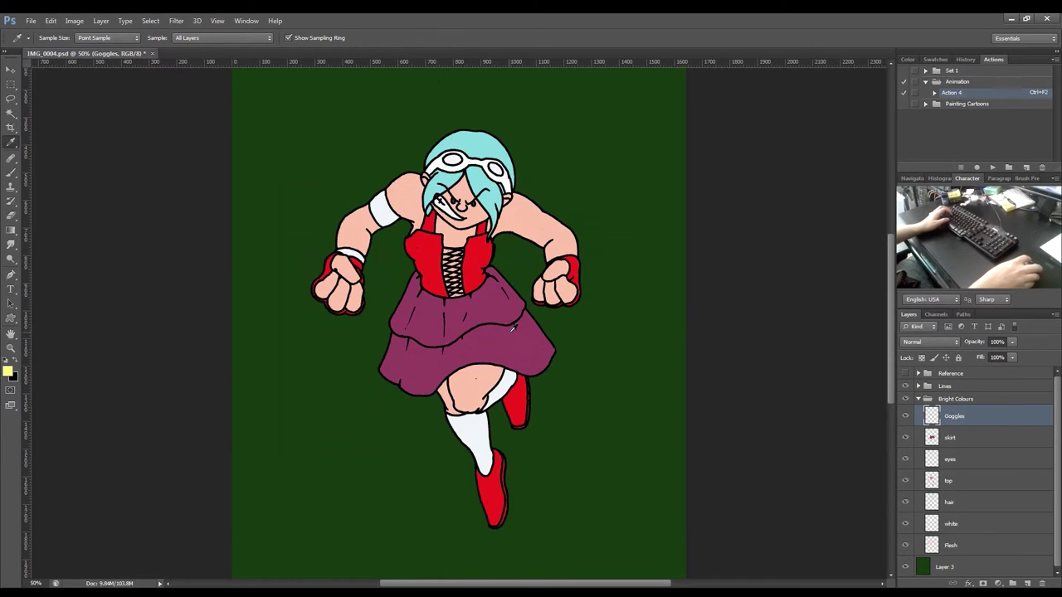
key(w)
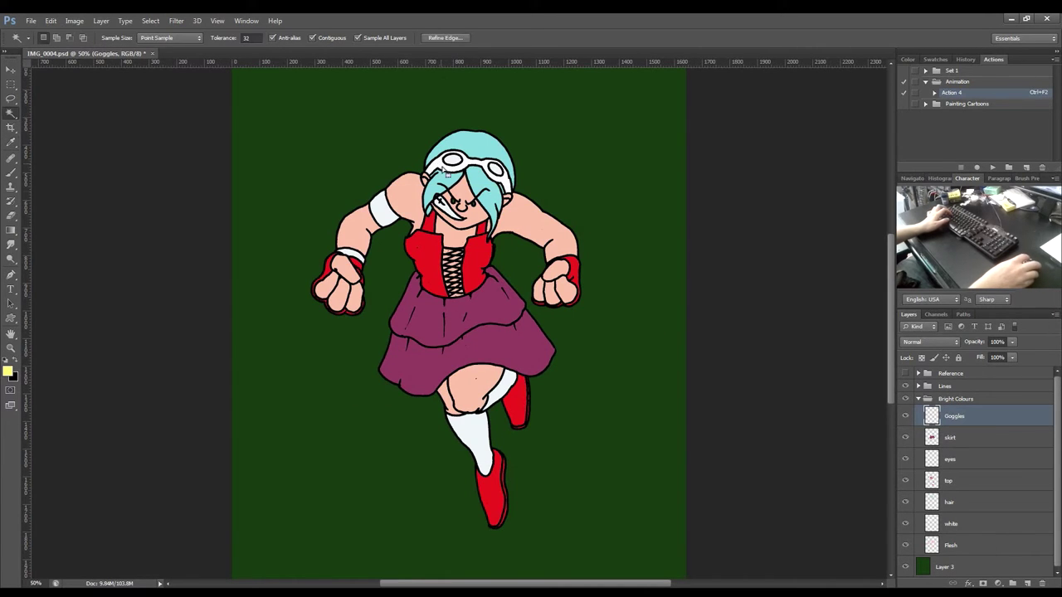
key(alt+BackSpace)
key(ctrl+d)
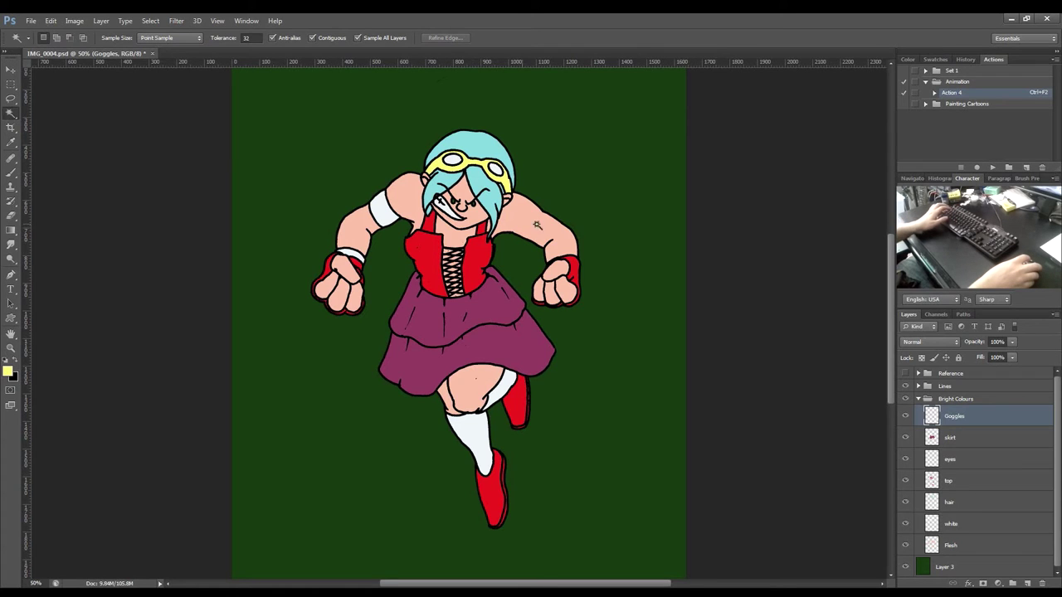
Save the file, collapse Bright Colours, and add a new layer group.
key(ctrl+s)
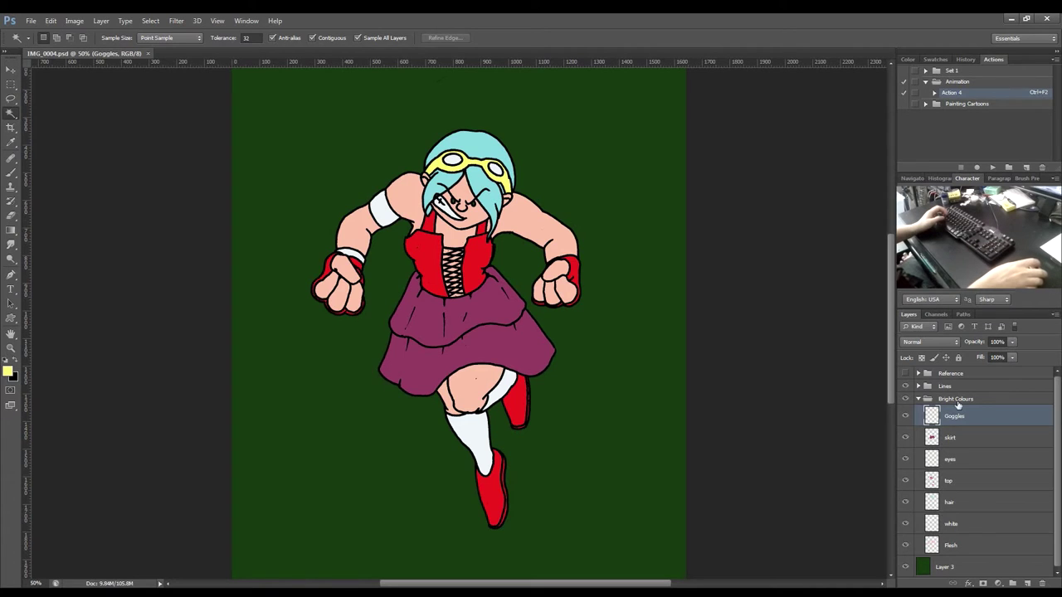
click(918, 399)
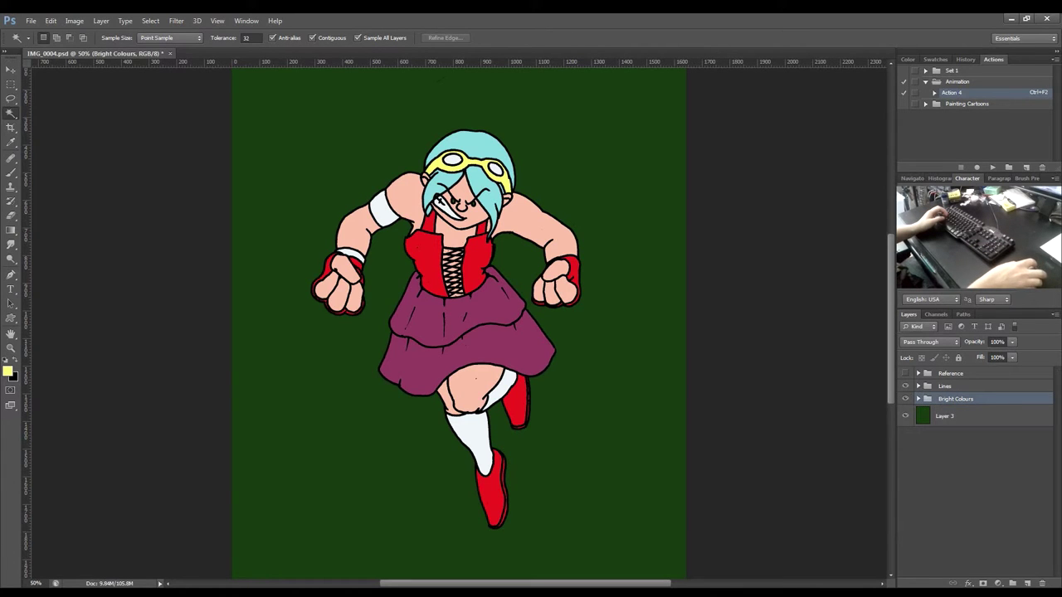
click(1012, 583)
Name the new group 'Shadows' and sample orange from the gold-bar reference.
double_click(942, 399)
text(Shadows)
key(Return)
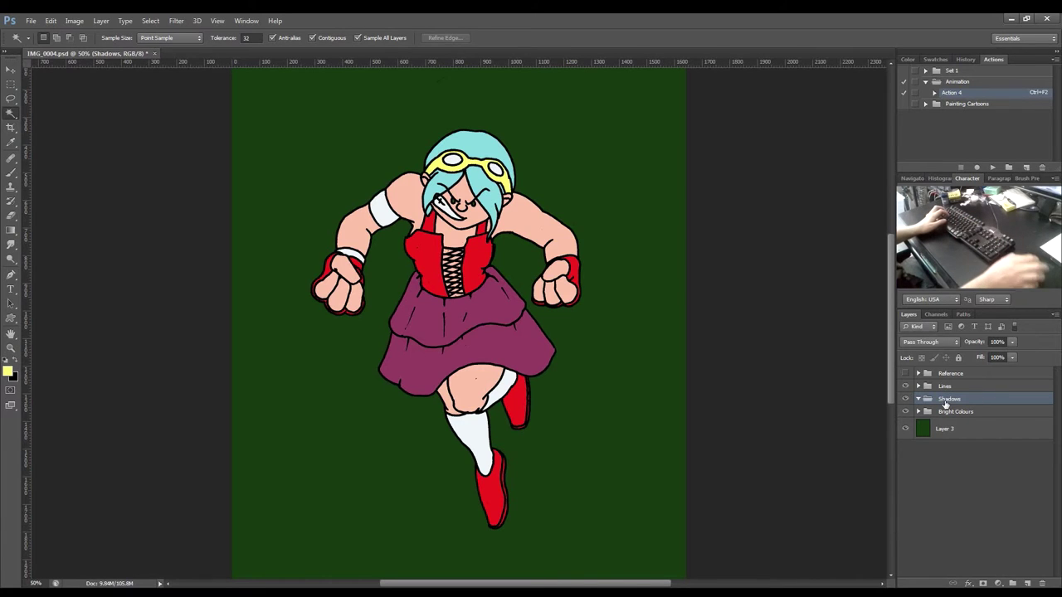
click(905, 375)
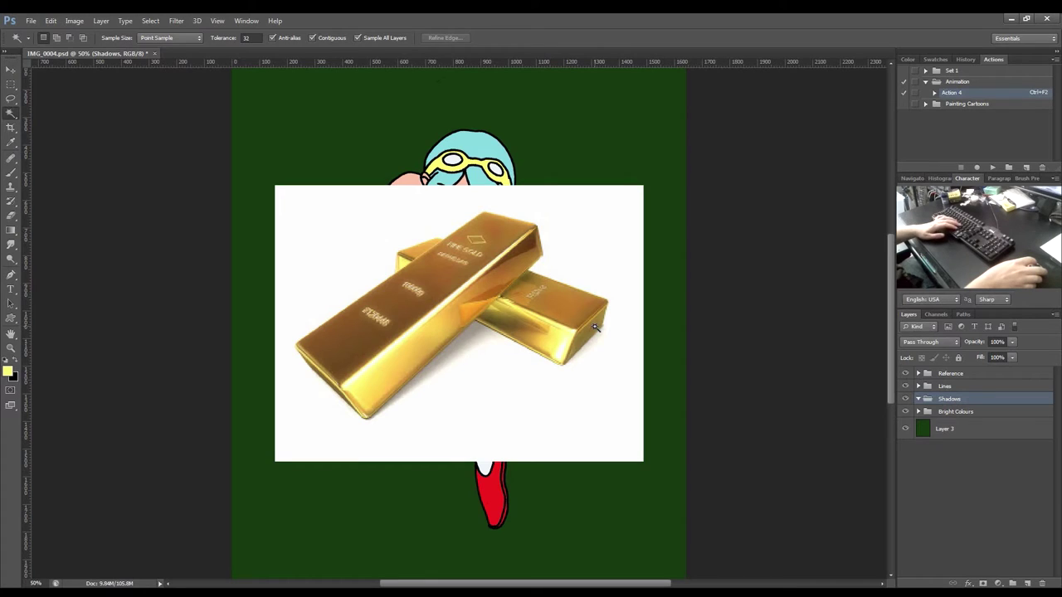
key(i)
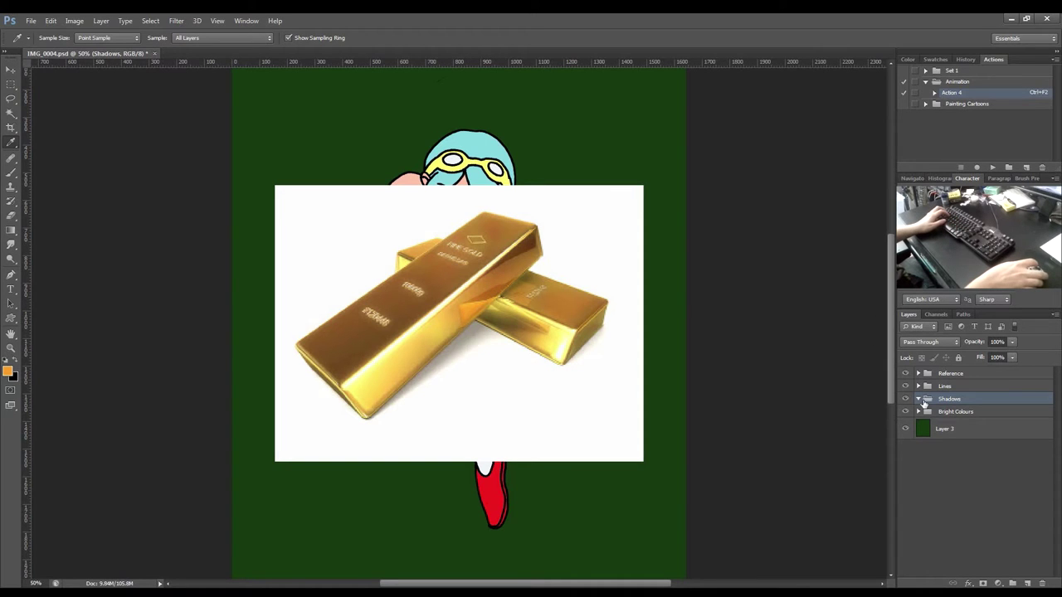
click(905, 374)
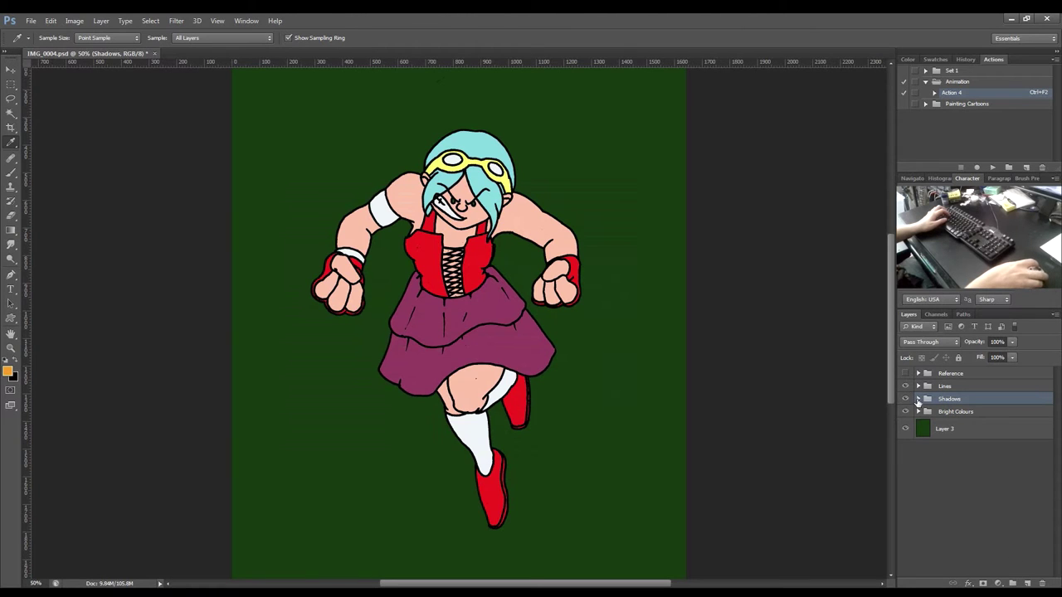
Add a new layer named 'Googles' inside the Shadows group.
click(1028, 584)
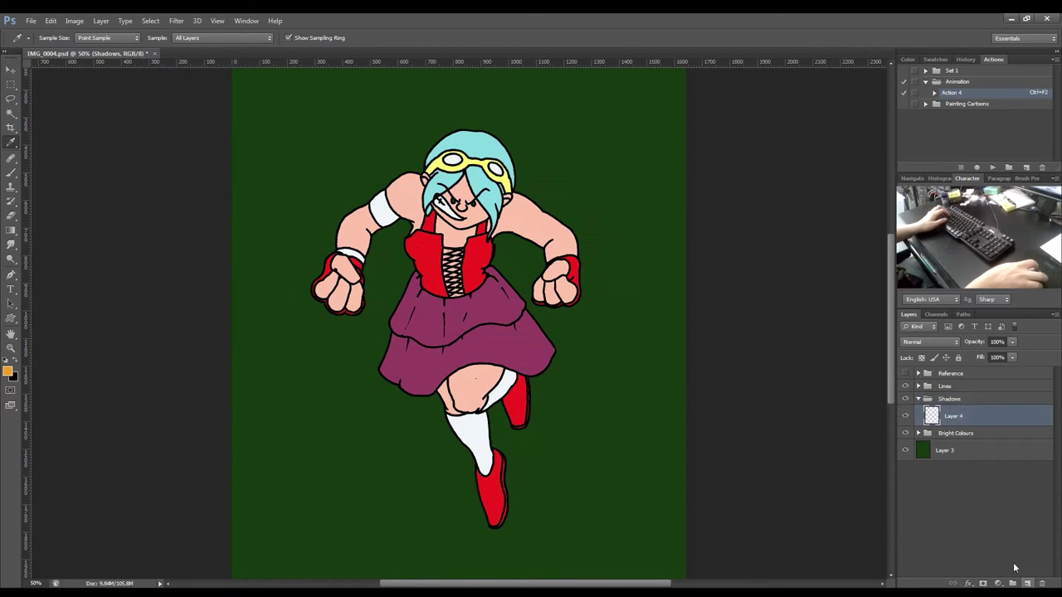
double_click(956, 415)
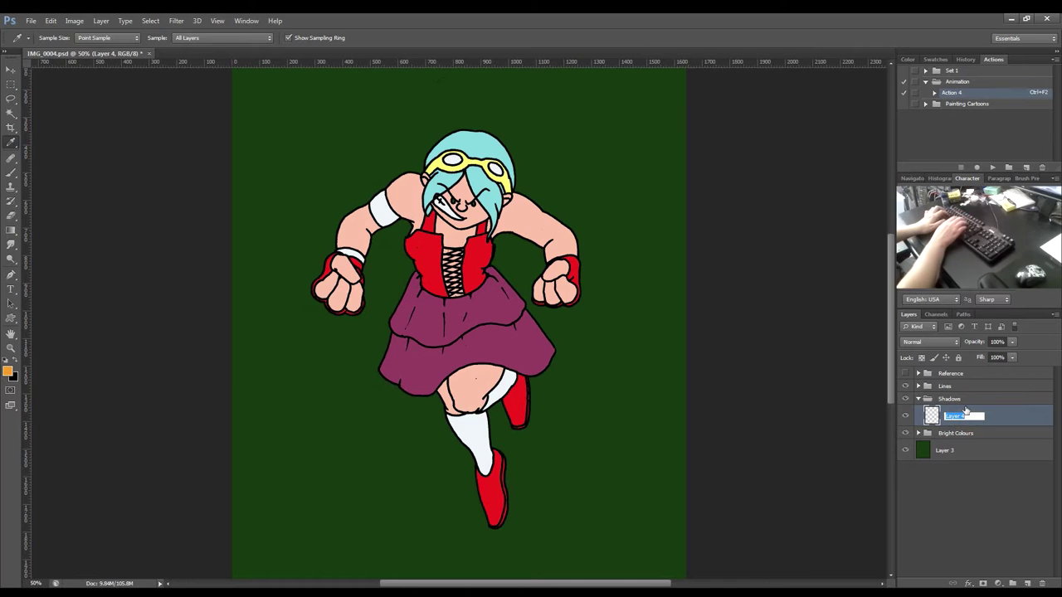
text(Goo)
text(gles)
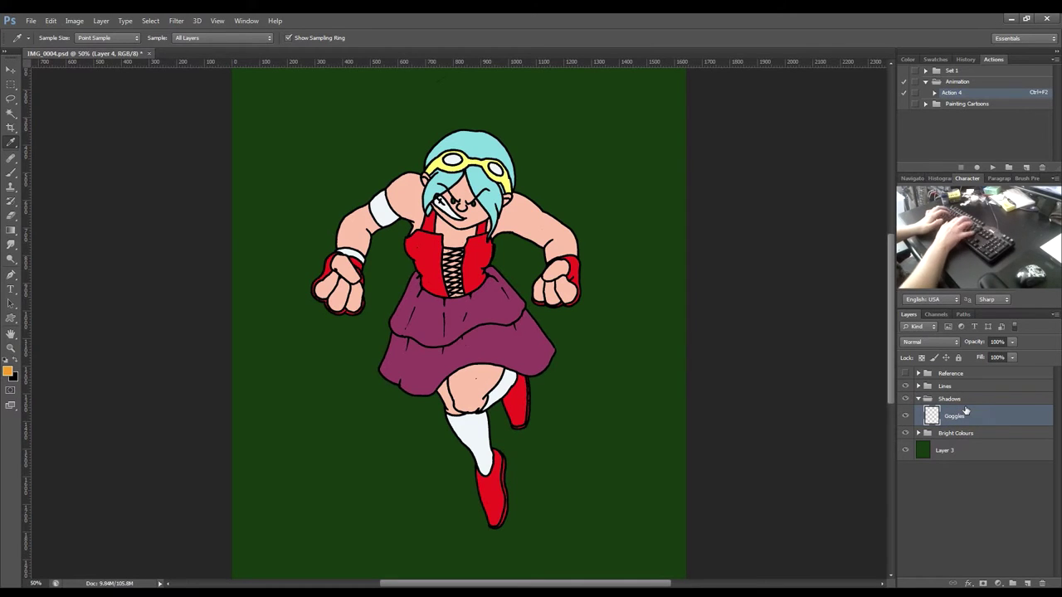
key(Return)
click(918, 387)
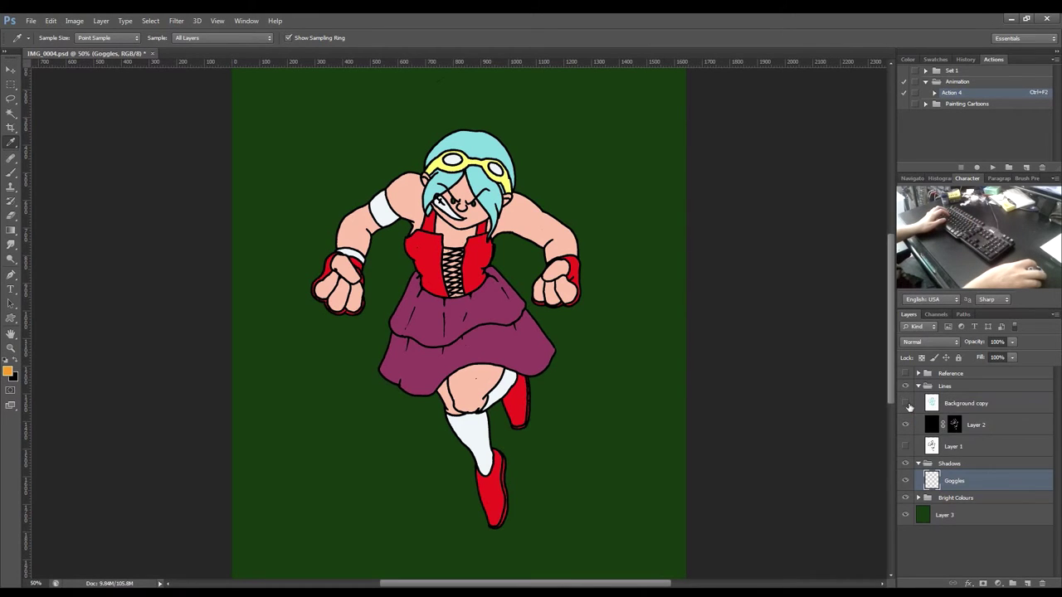
Turn on the textured Background copy layer, comparing it on and off, and zoom into the goggles.
click(906, 404)
click(907, 405)
click(907, 405)
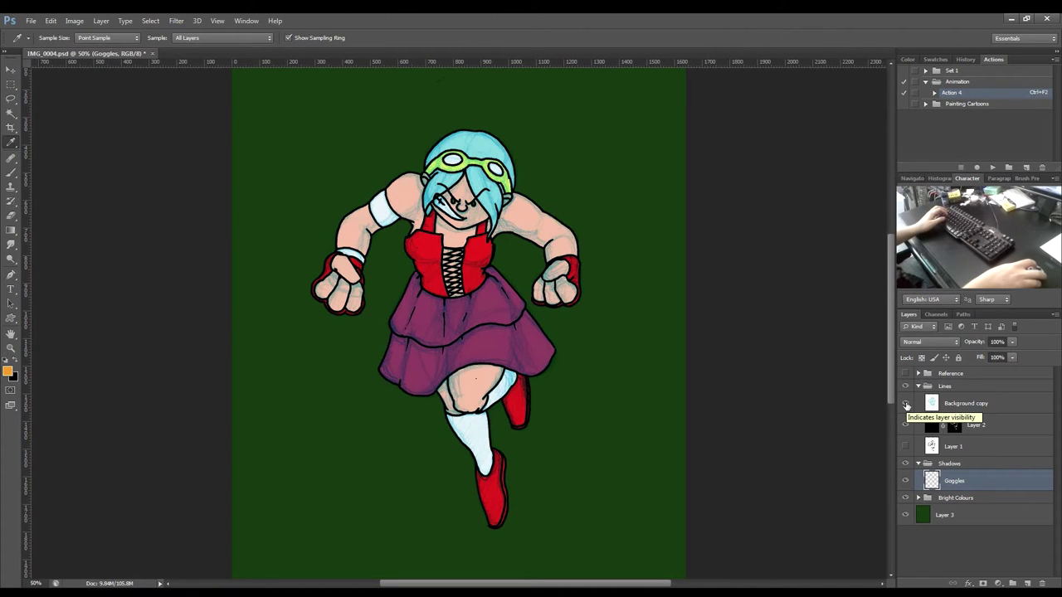
click(907, 405)
click(907, 404)
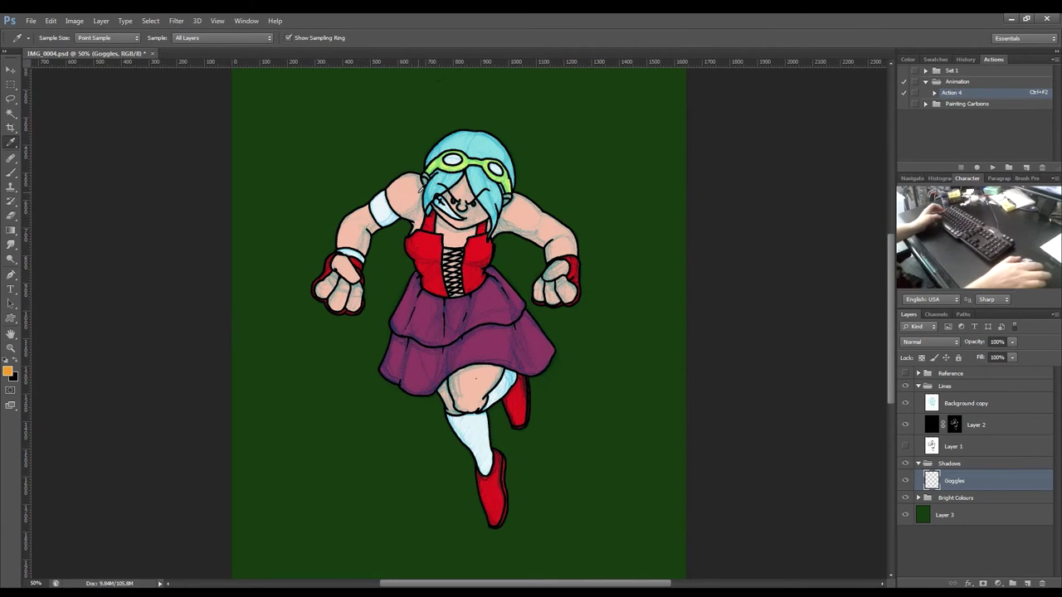
drag(440, 163, 531, 147)
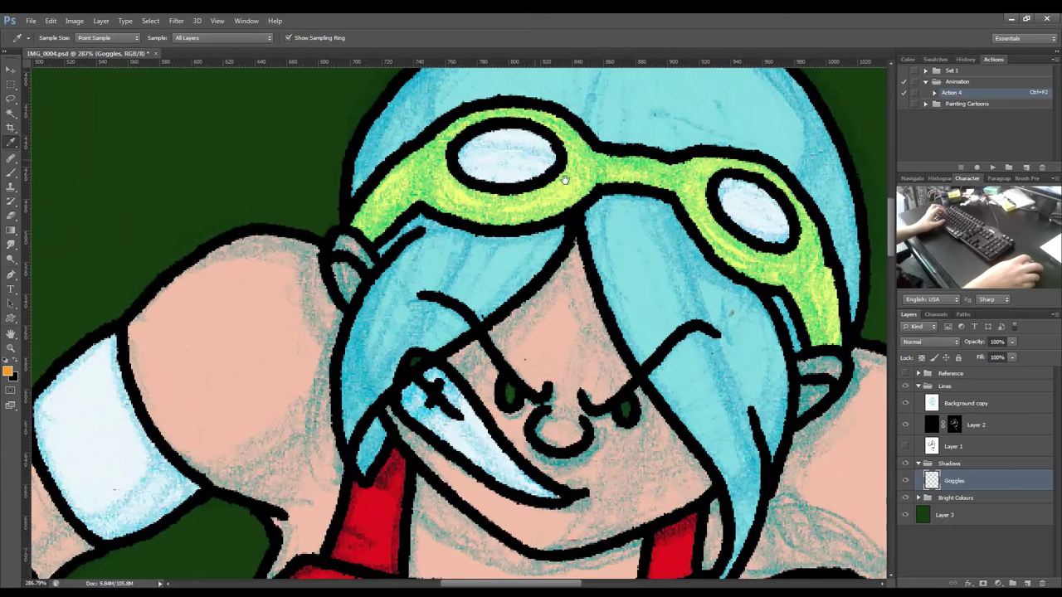
drag(659, 249, 616, 247)
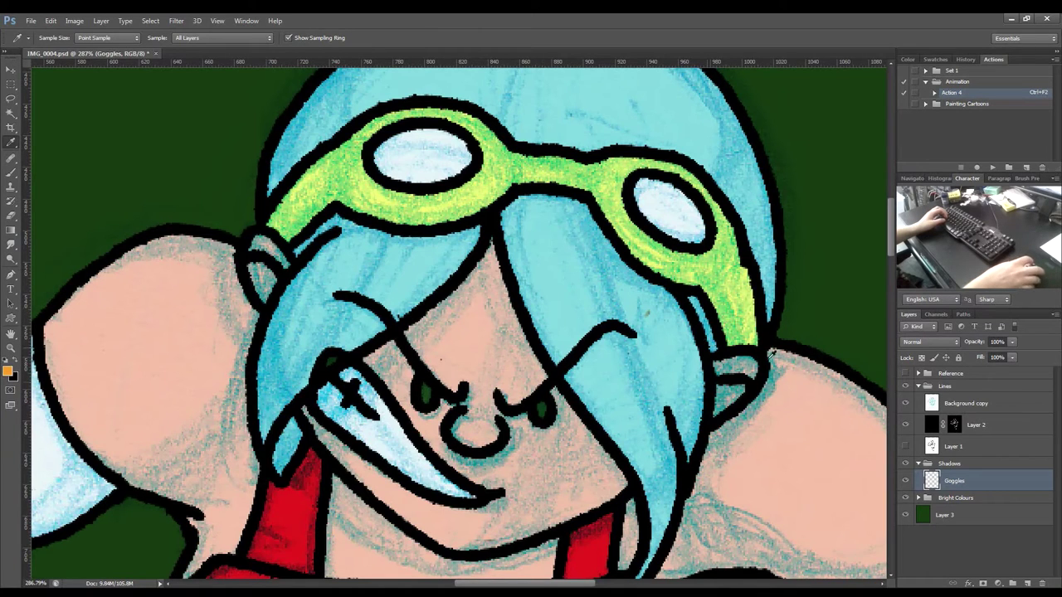
Hide the Background copy overlay and paint orange shading around the left goggle's frame.
key(b)
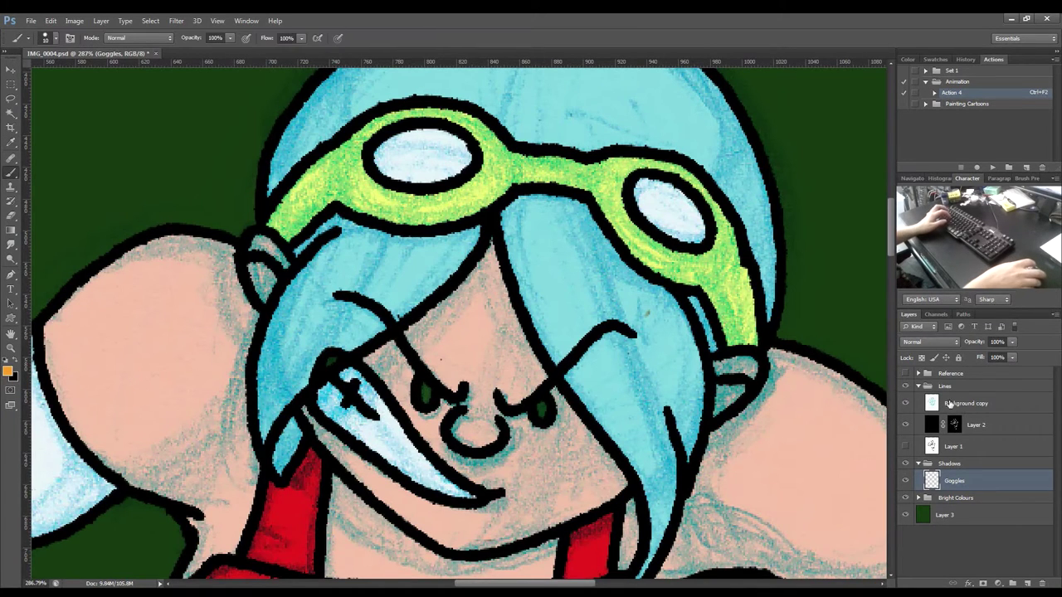
click(906, 404)
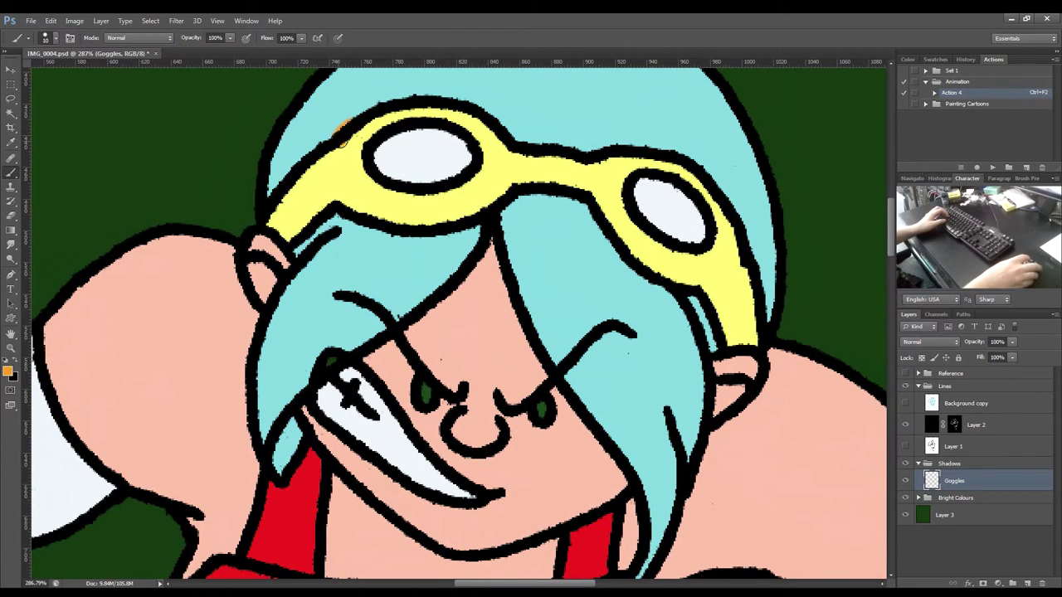
mouse_move(342, 145)
mouse_down()
mouse_move(340, 169)
mouse_move(361, 197)
mouse_move(439, 214)
mouse_move(493, 189)
mouse_move(512, 135)
mouse_up()
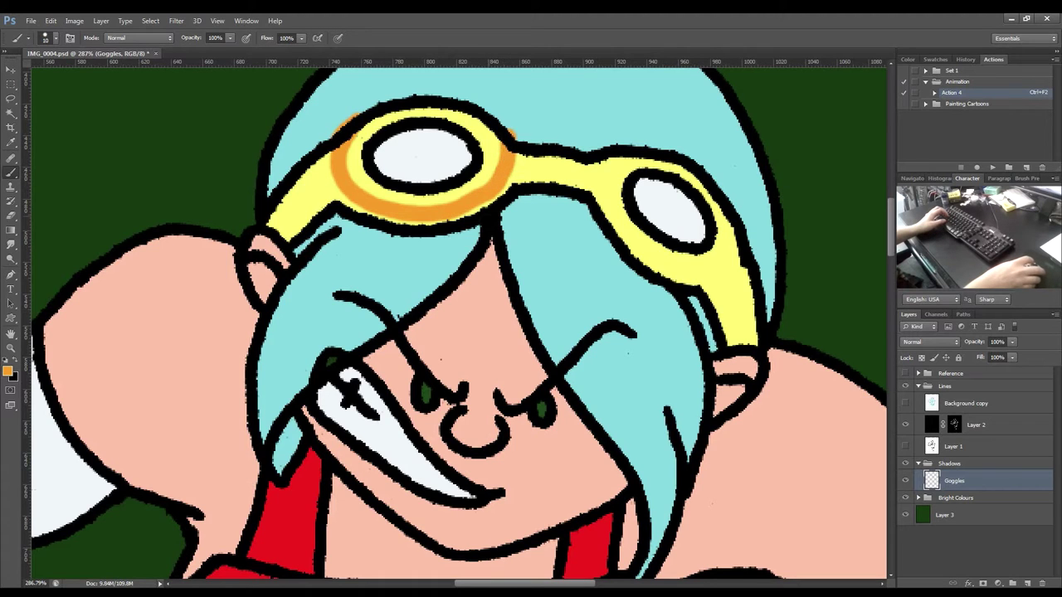
key(e)
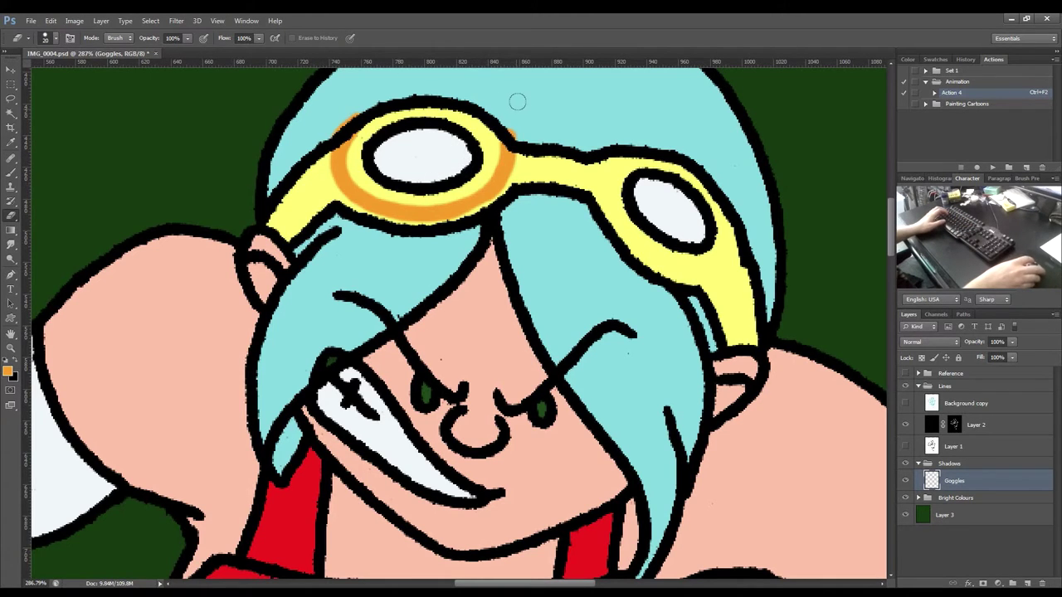
key(b)
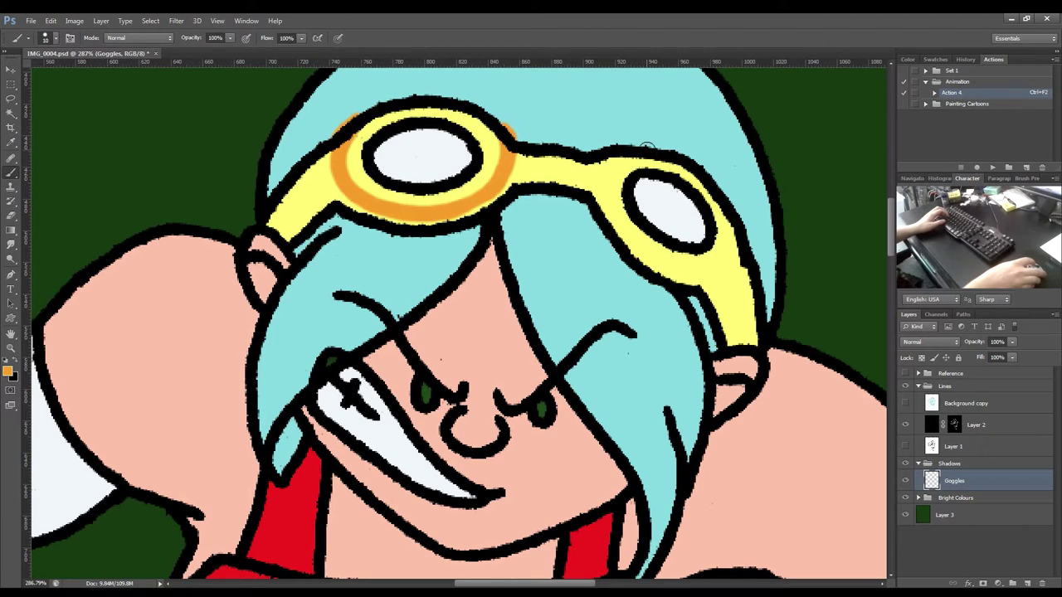
Paint orange shading along the right goggle's left and lower-left edges.
mouse_move(598, 166)
mouse_down()
mouse_move(599, 199)
mouse_move(601, 160)
mouse_move(625, 146)
mouse_move(594, 193)
mouse_up()
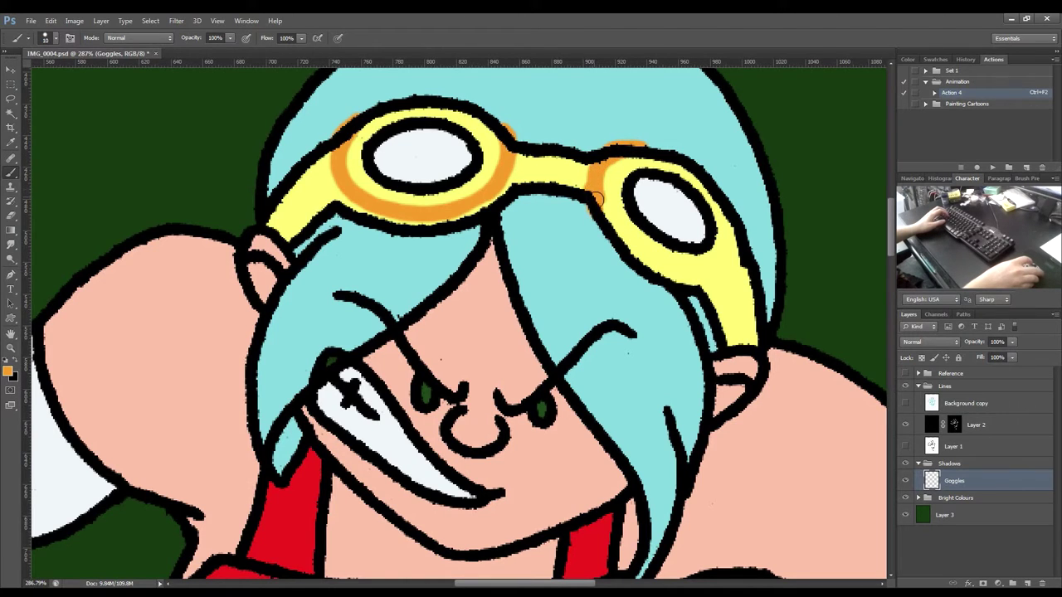
drag(619, 236, 632, 250)
mouse_move(591, 179)
mouse_down()
mouse_move(625, 244)
mouse_move(680, 274)
mouse_move(724, 263)
mouse_move(739, 218)
mouse_move(729, 178)
mouse_up()
key(e)
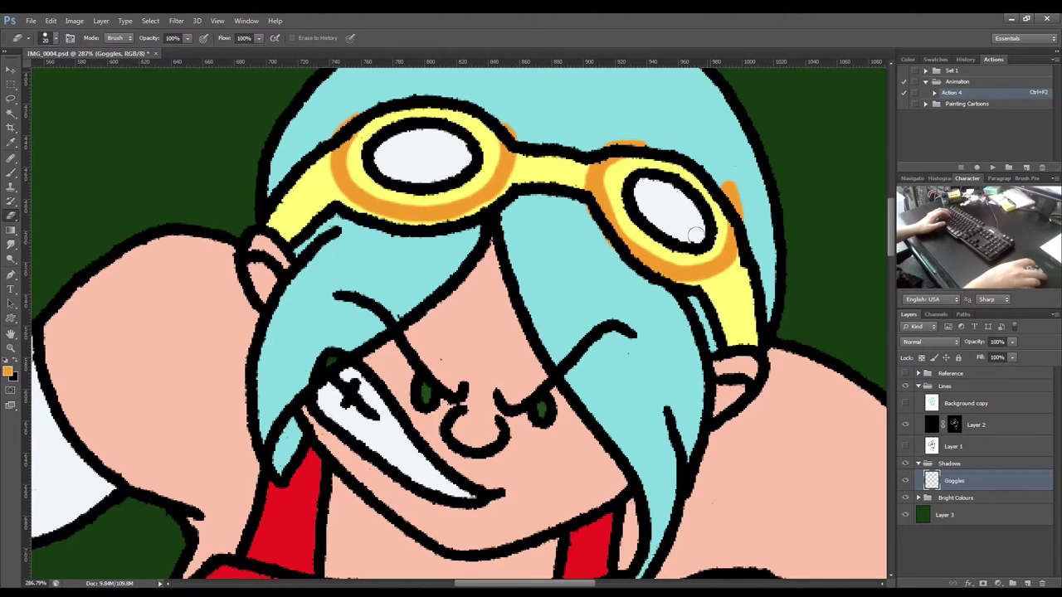
key(b)
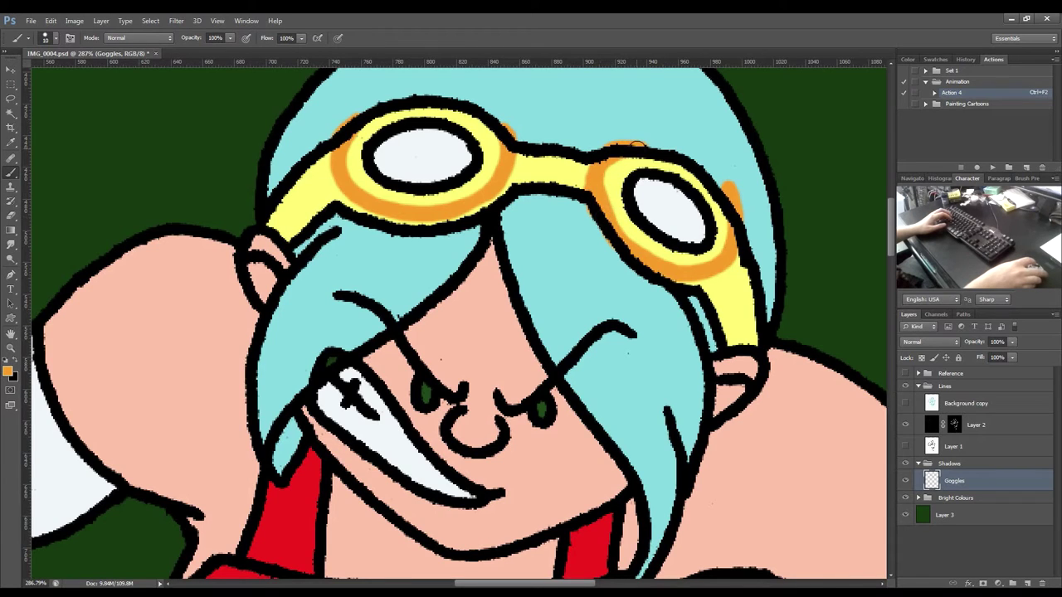
Extend orange shading down the right goggle frame's left edge.
drag(619, 158, 595, 193)
drag(616, 158, 595, 221)
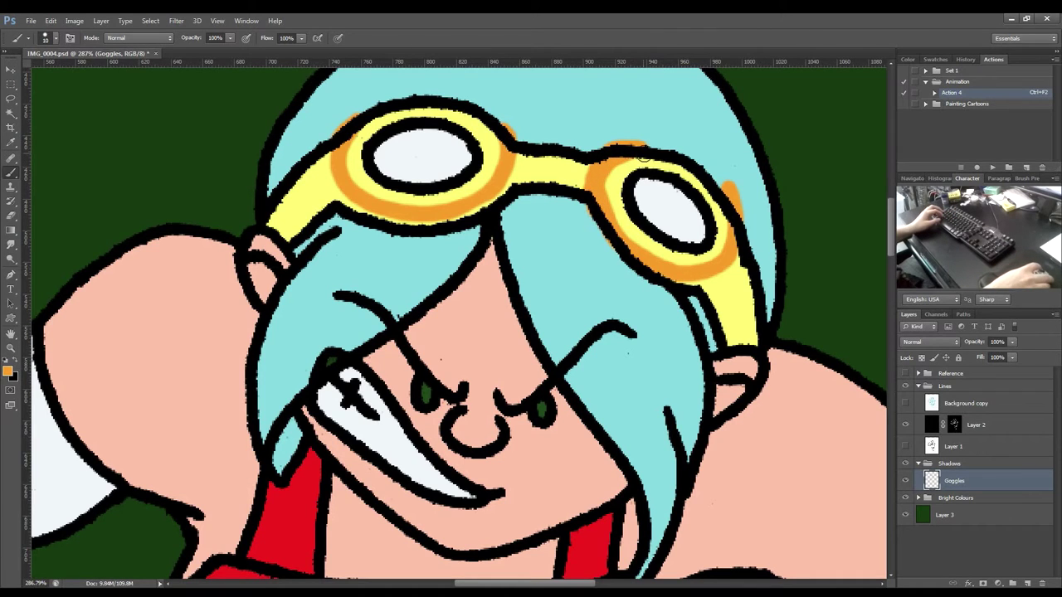
mouse_move(621, 160)
mouse_down()
mouse_move(597, 187)
mouse_move(590, 226)
mouse_up()
key(e)
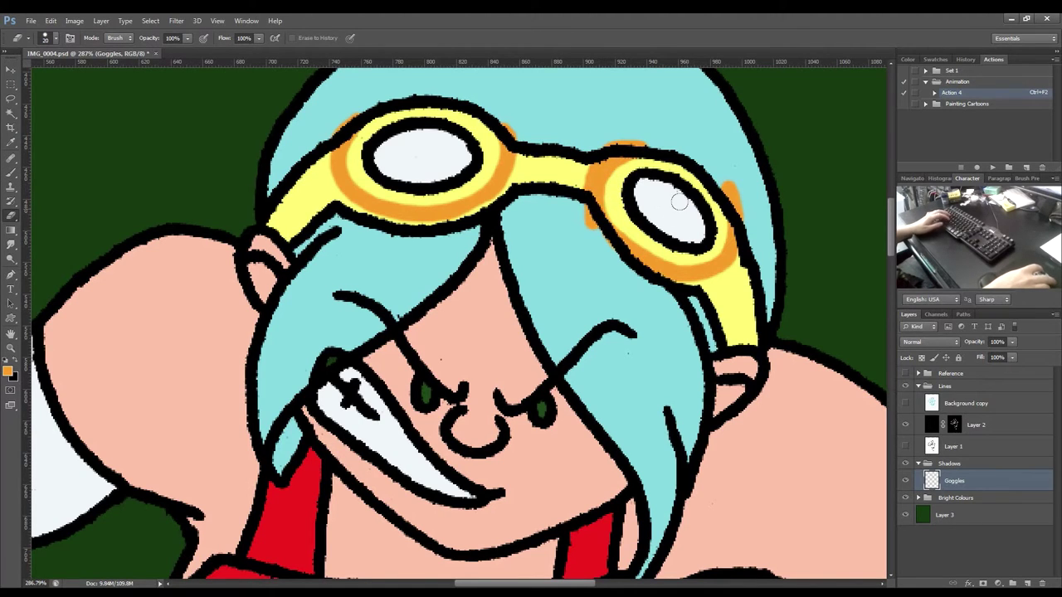
key(b)
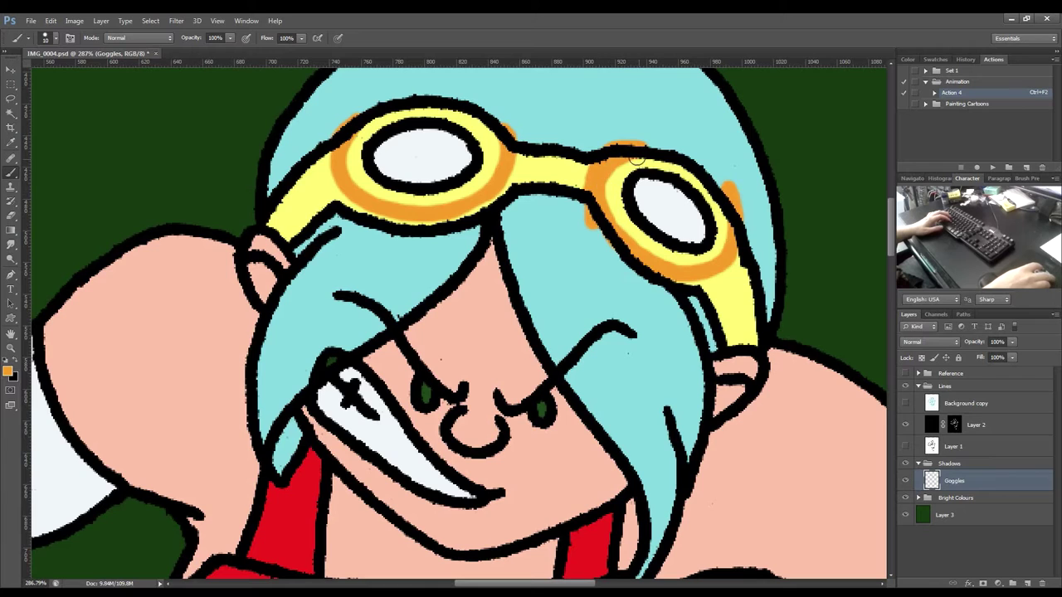
drag(617, 159, 603, 213)
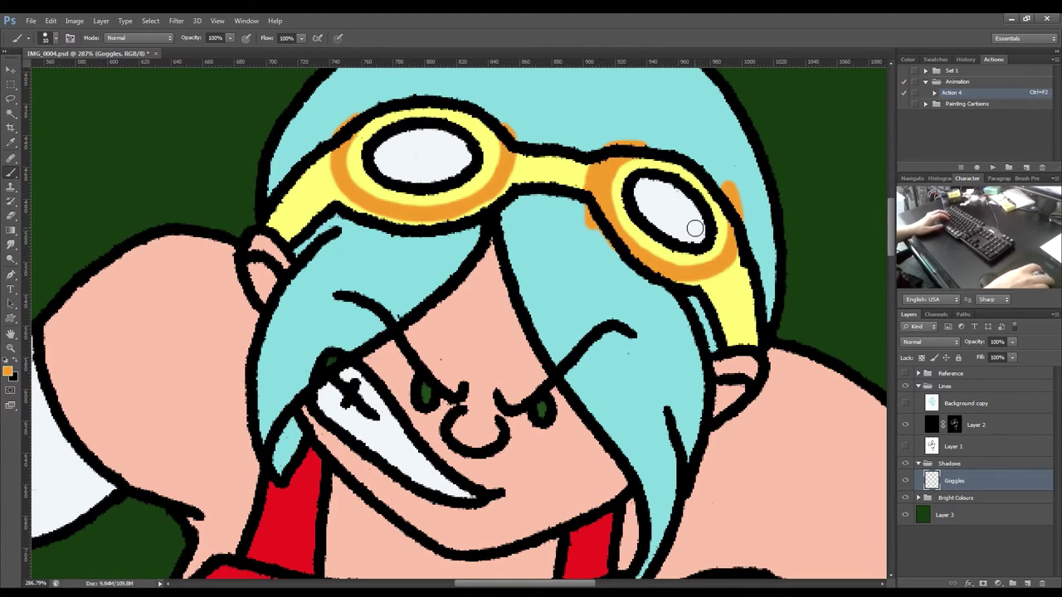
Erase stray orange strokes above the strap and on the right goggle's outer rim.
key(e)
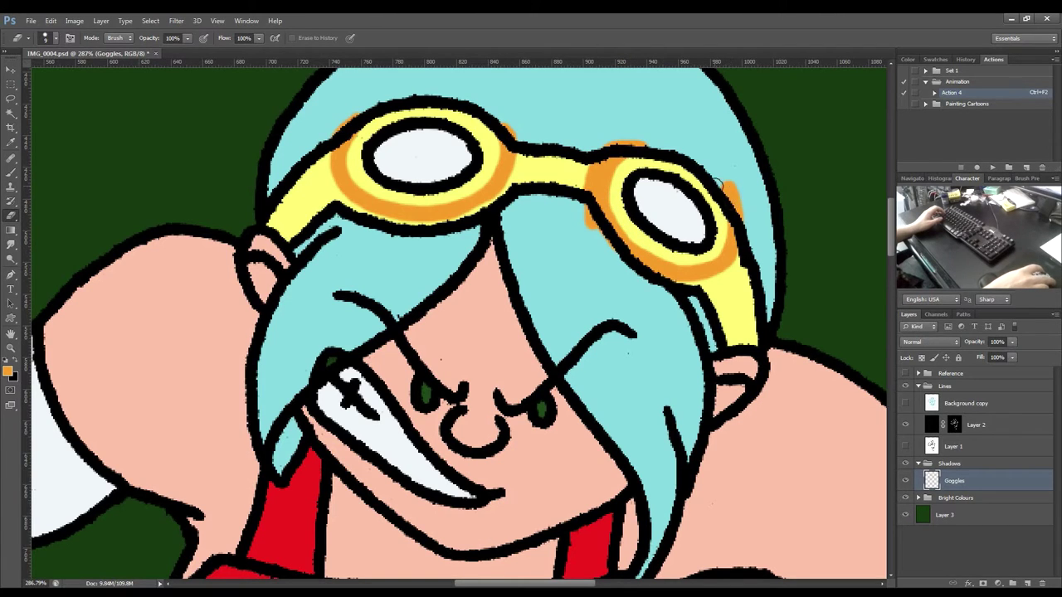
drag(599, 143, 659, 146)
mouse_move(725, 184)
mouse_down()
mouse_move(756, 233)
mouse_move(736, 156)
mouse_up()
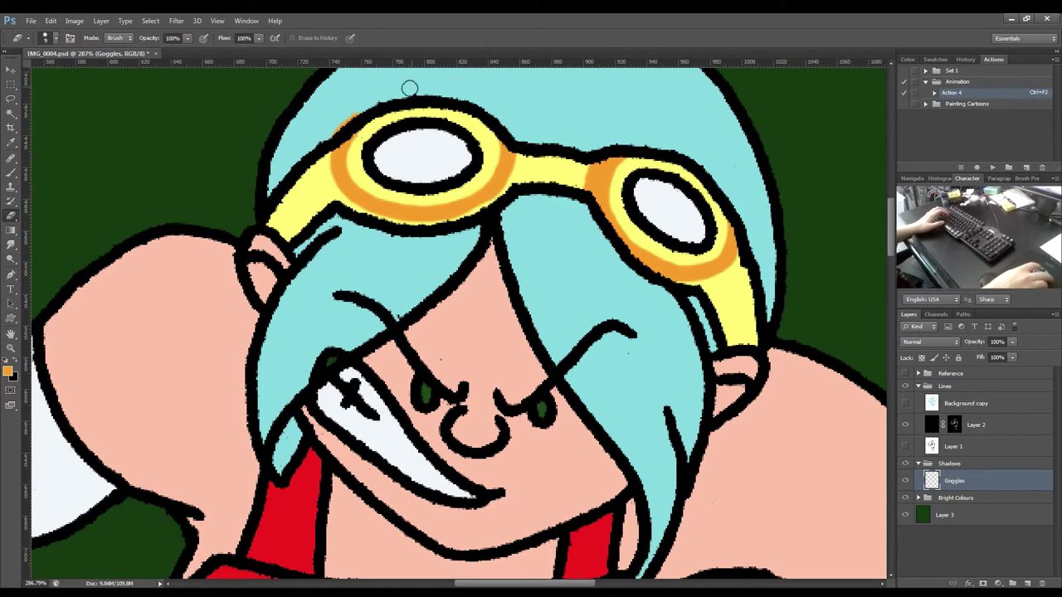
Select the goggle strap with the Magic Wand, fill it with orange, and deselect.
key(w)
click(340, 170)
click(723, 302)
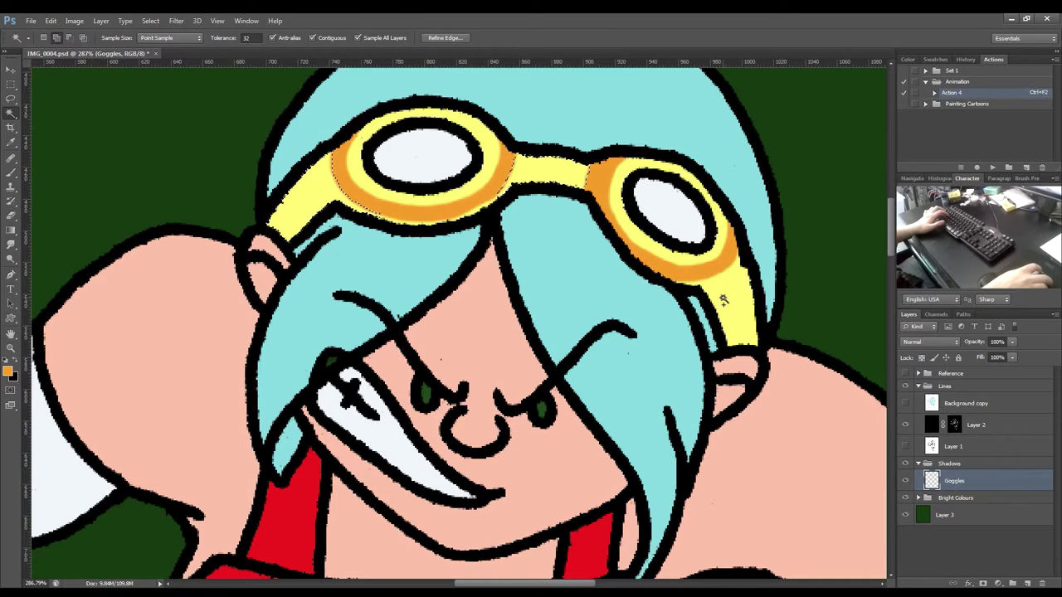
key(alt+BackSpace)
key(ctrl+d)
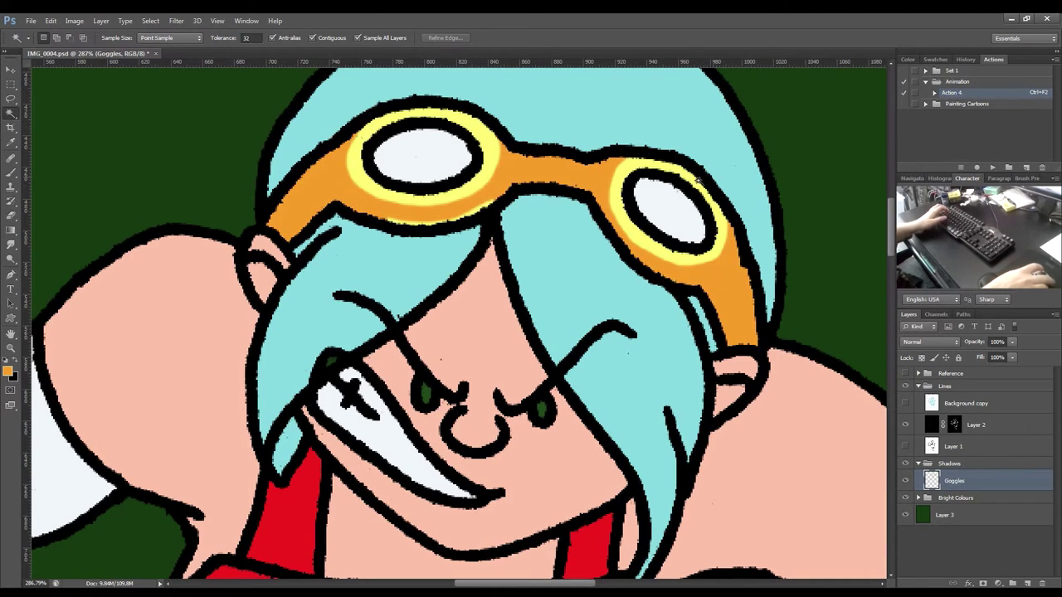
Touch up the goggles with brush and eraser, then fit the character on screen.
key(b)
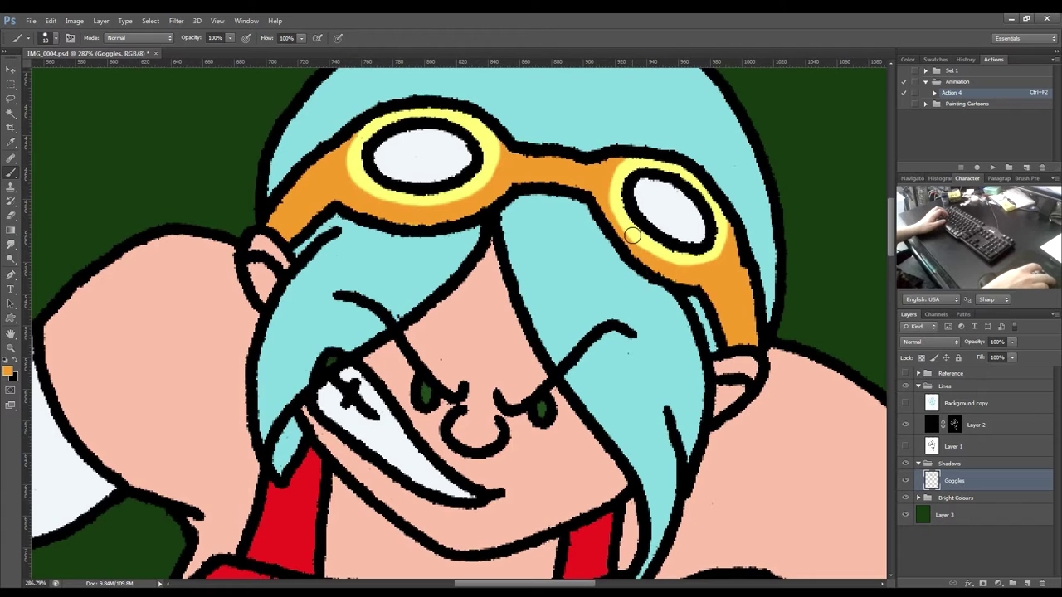
key(e)
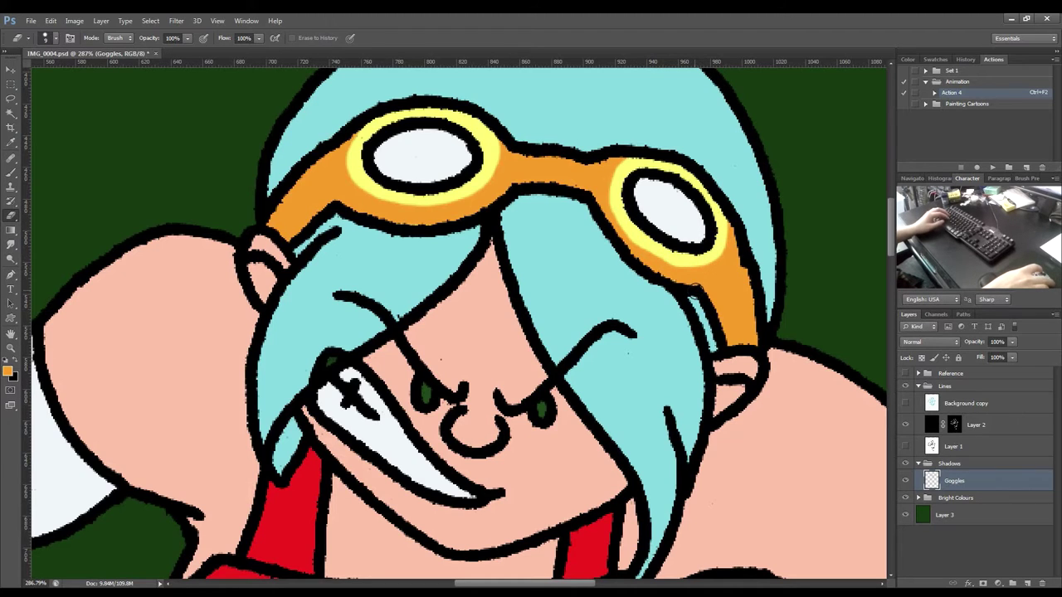
key(b)
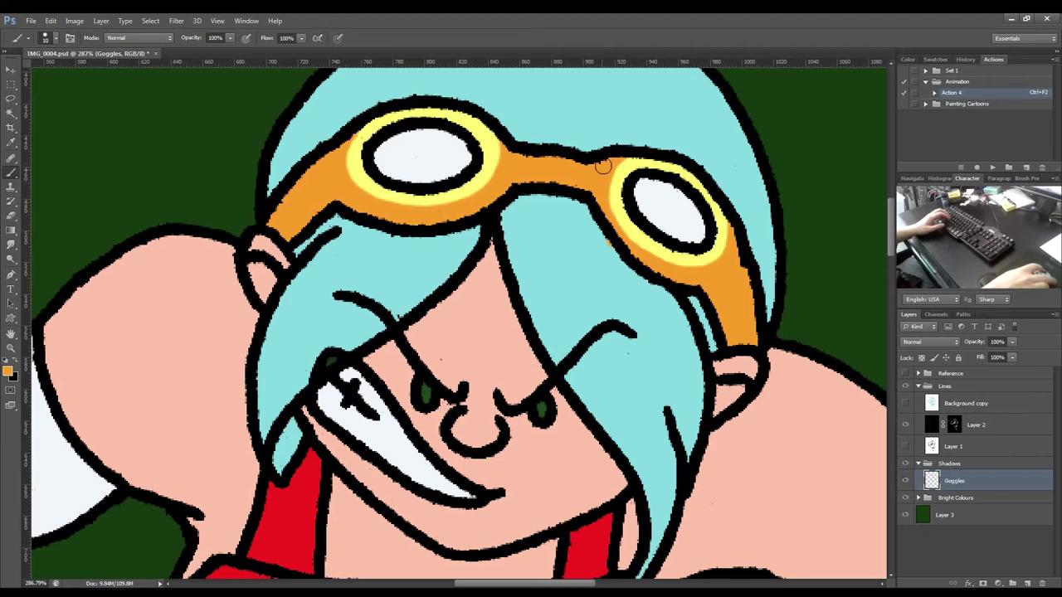
key(ctrl+0)
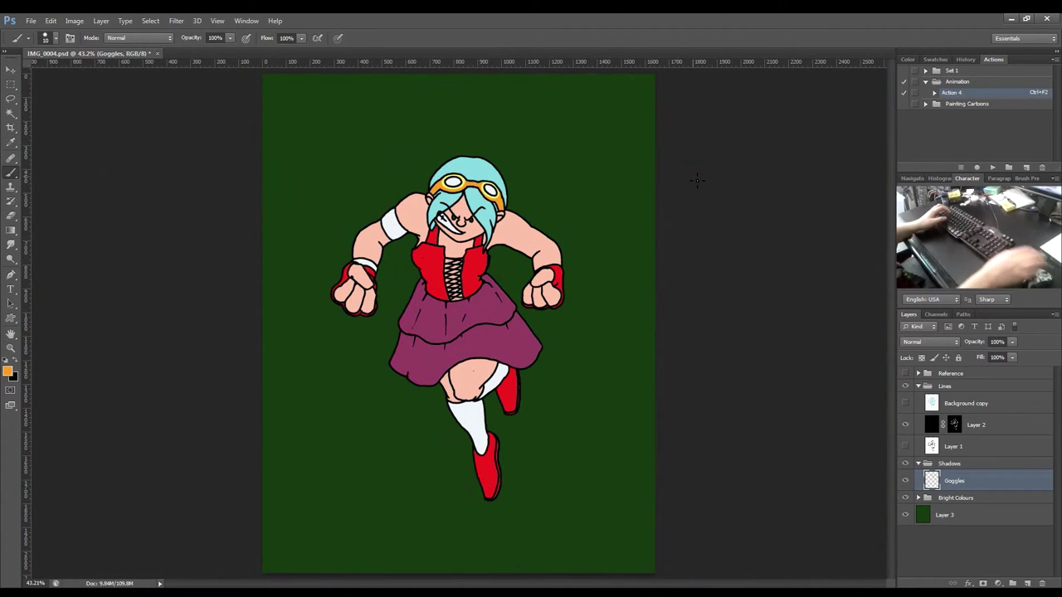
Duplicate the Goggles layer, hide the original, and zoom in on the character.
key(ctrl+j)
click(906, 503)
key(ctrl+plus)
key(ctrl+plus)
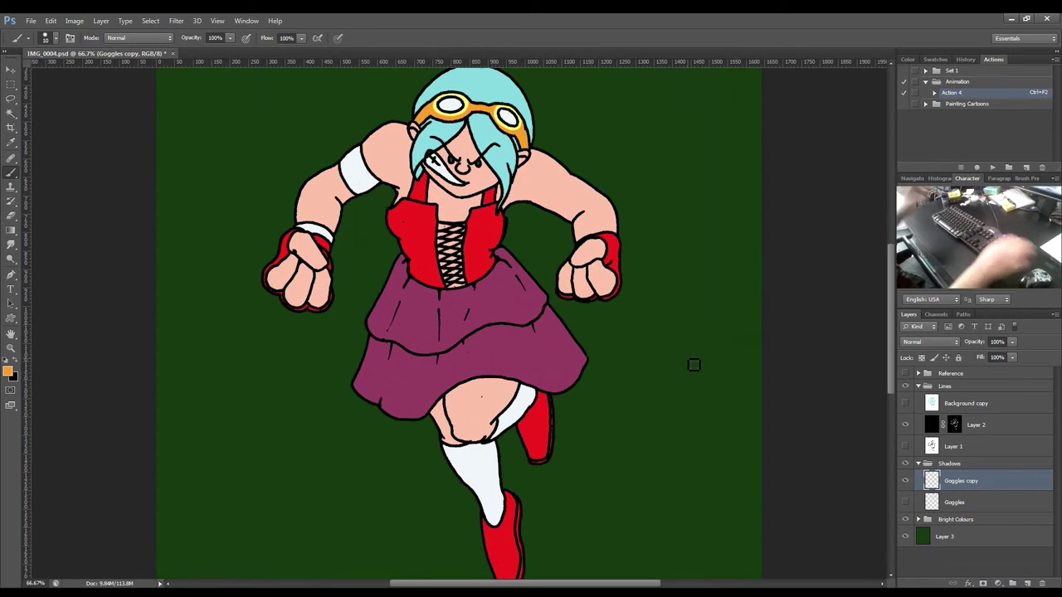
scroll(526, 302, up, 5)
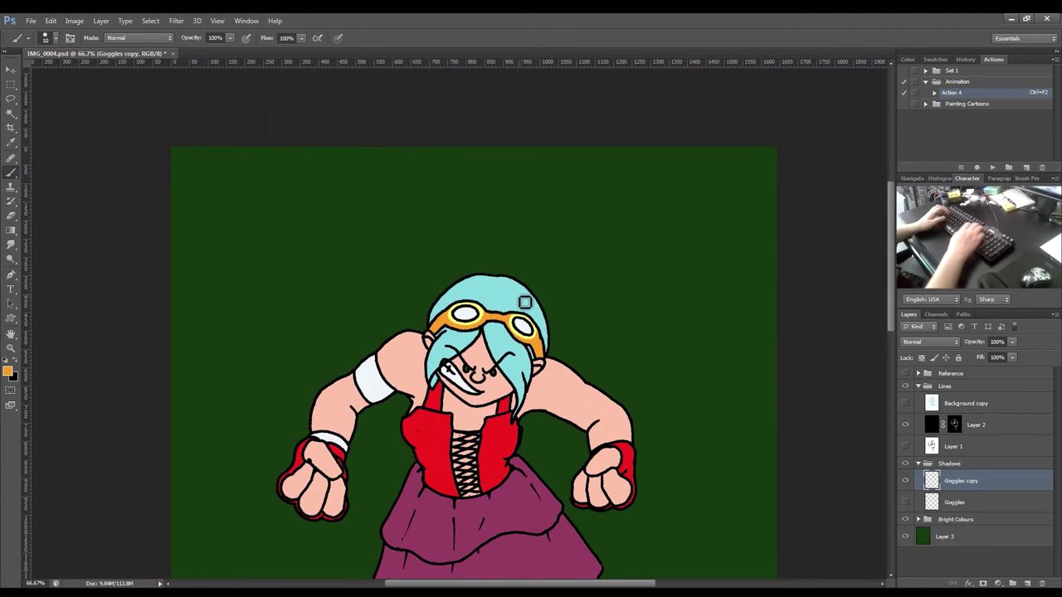
scroll(525, 302, up, 3)
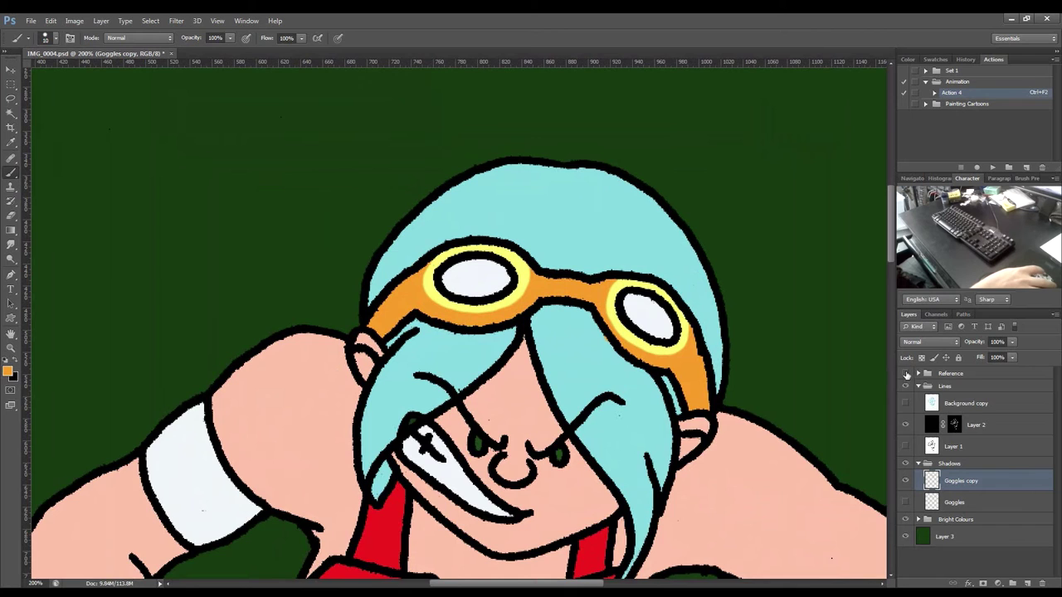
Show the gold-bars reference and pan the view back to the goggles.
click(905, 373)
drag(784, 510, 414, 393)
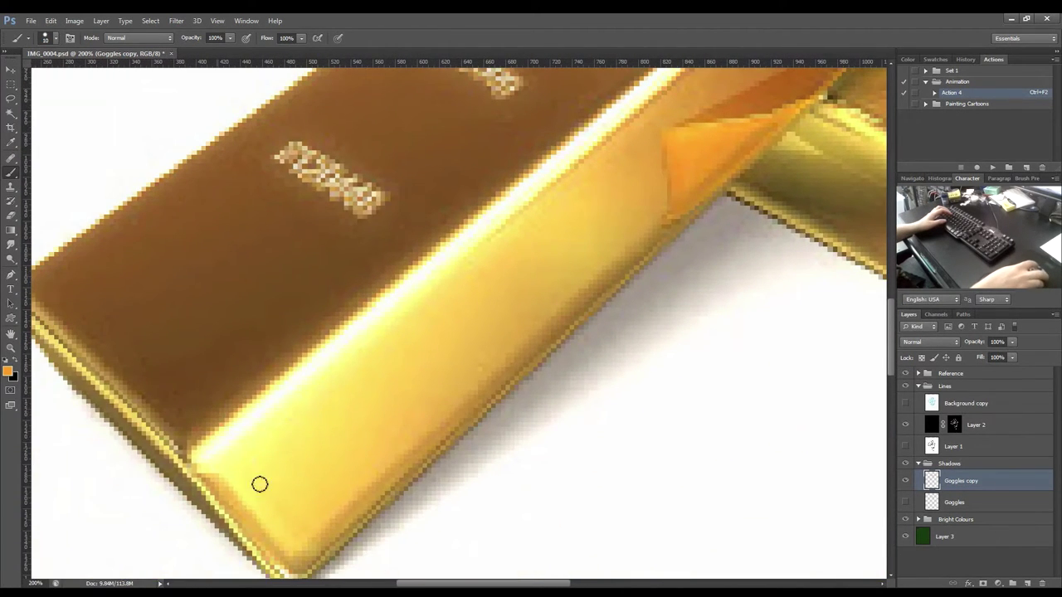
drag(696, 280, 225, 391)
drag(265, 423, 648, 362)
drag(609, 531, 540, 434)
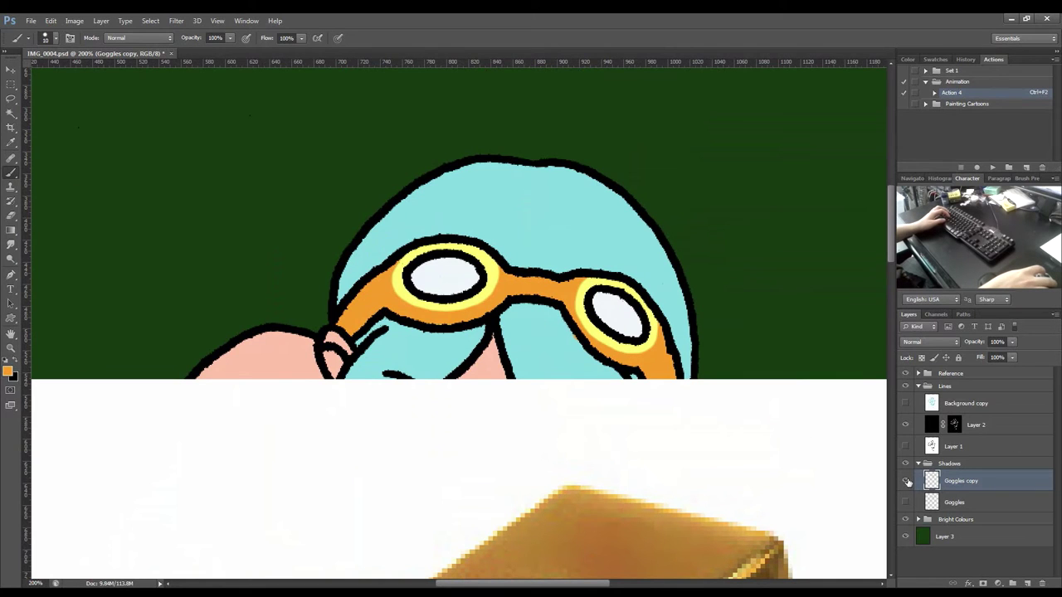
Erase orange from the strap near the left lens on Goggles copy to reveal yellow.
click(906, 481)
click(906, 482)
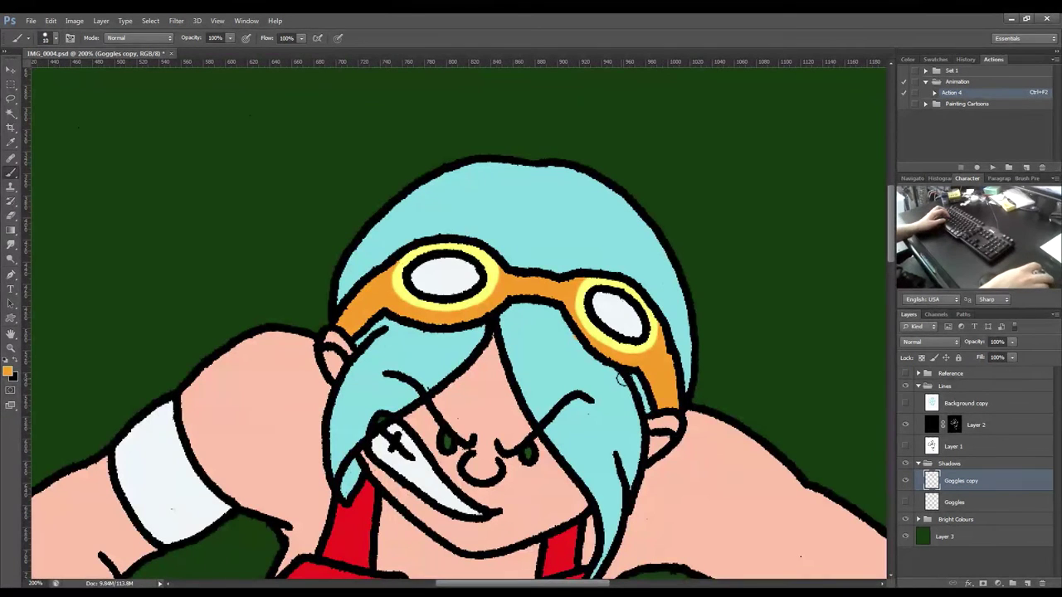
key(e)
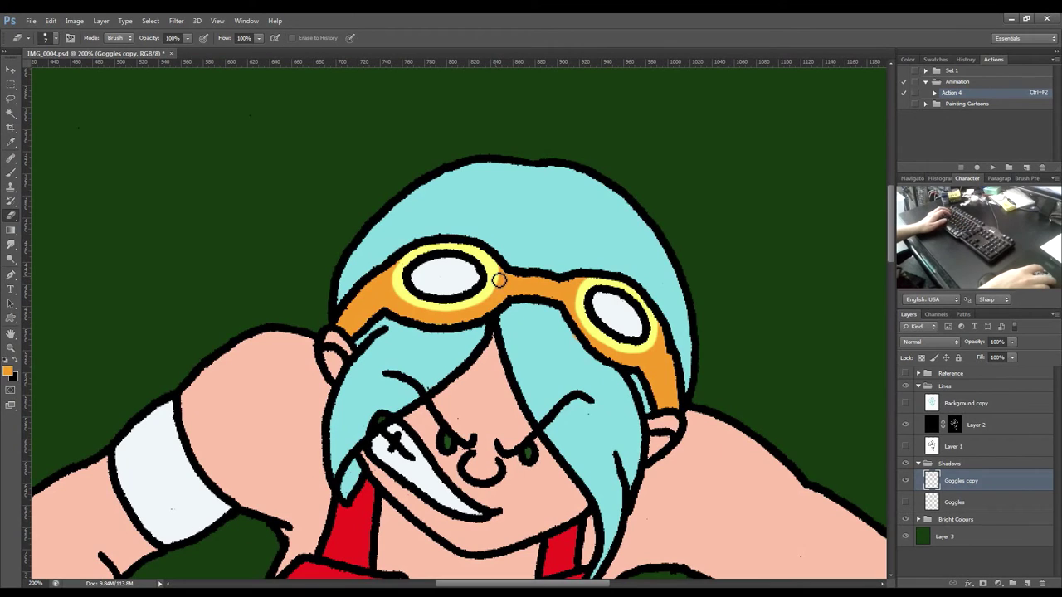
mouse_move(502, 282)
mouse_down()
mouse_move(520, 308)
mouse_move(518, 331)
mouse_move(504, 328)
mouse_up()
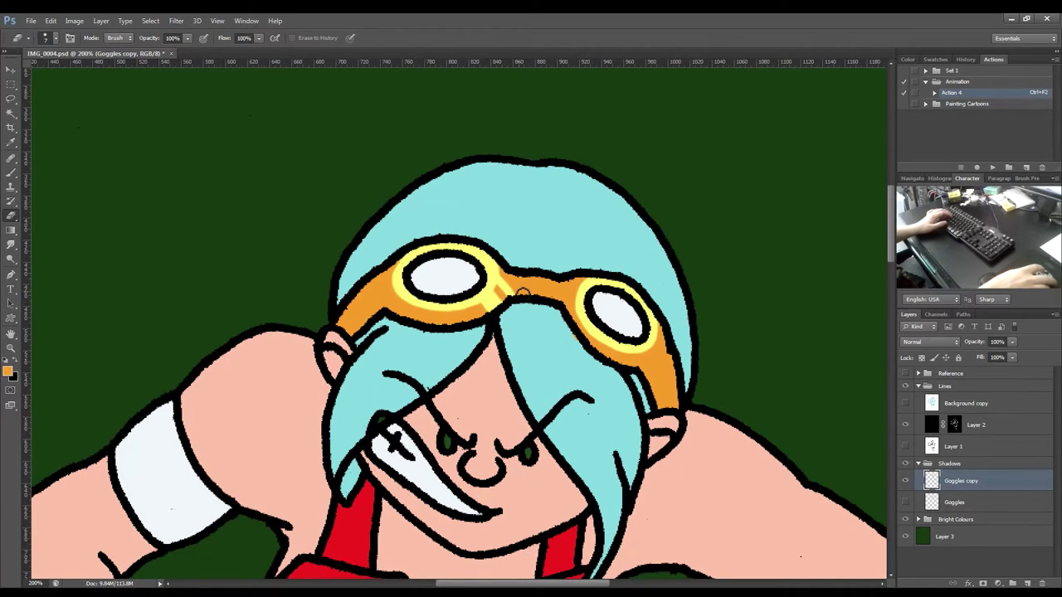
drag(520, 280, 519, 305)
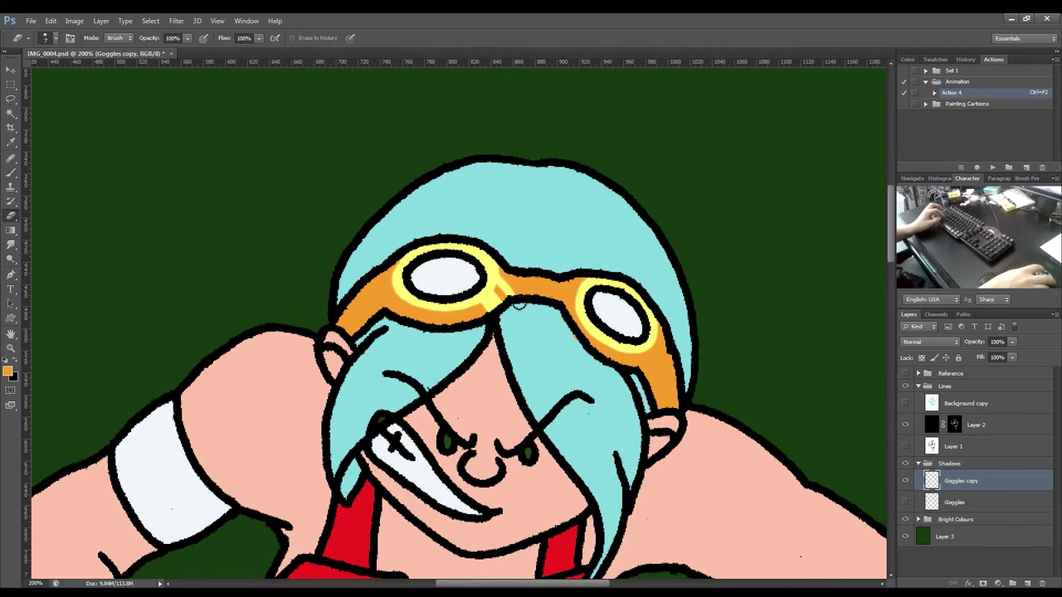
Erase a yellow highlight into the strap near the right lens, then fit the view.
key(b)
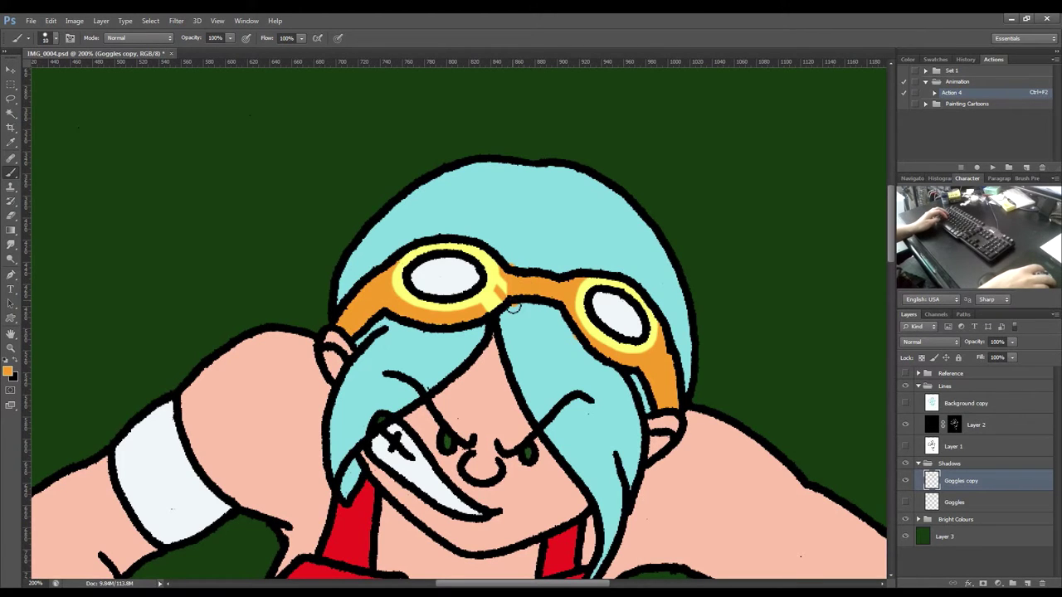
key(e)
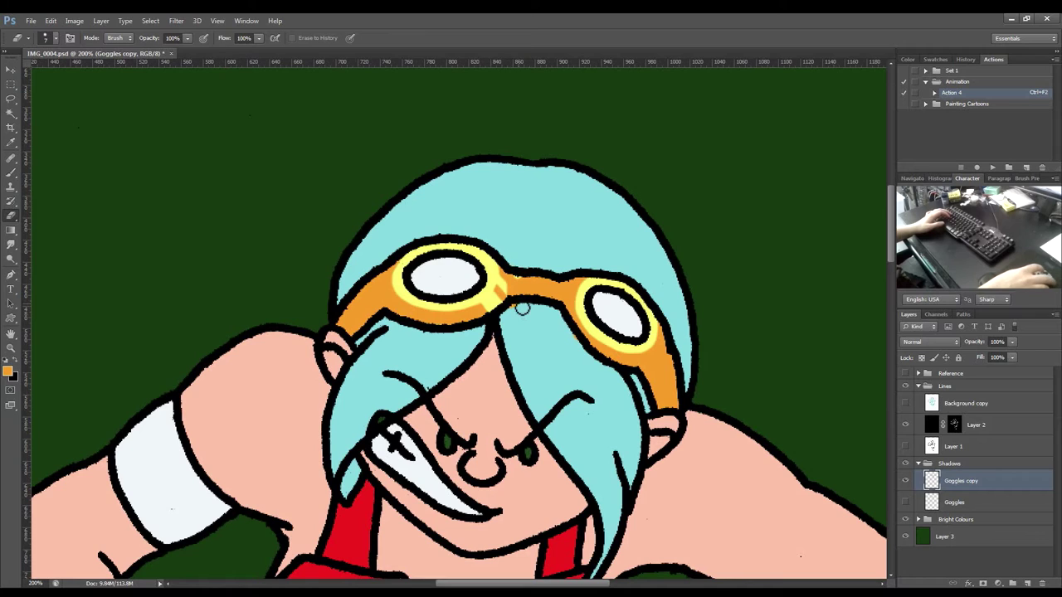
key(b)
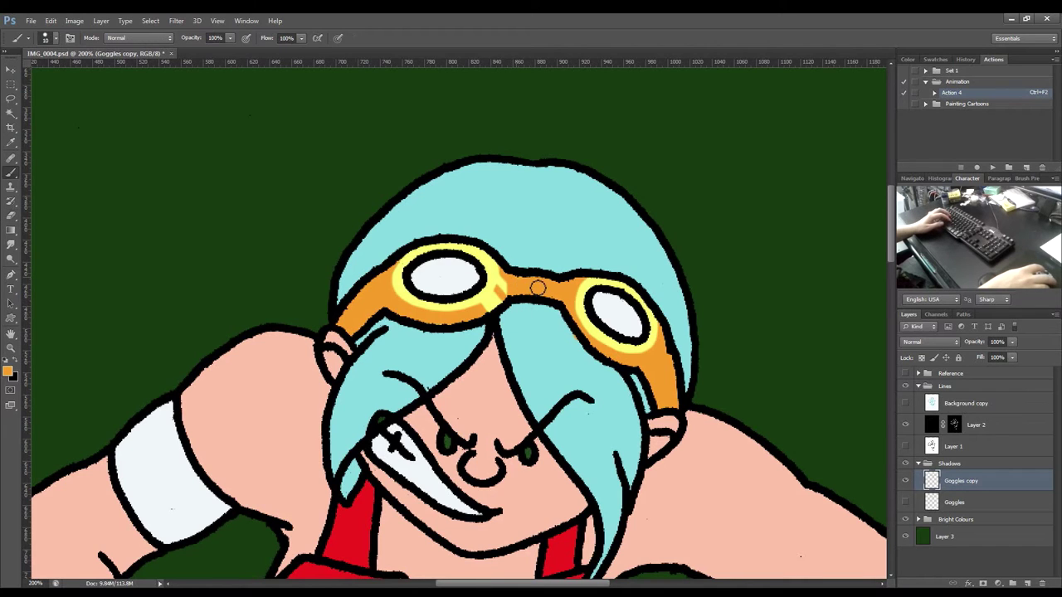
key(e)
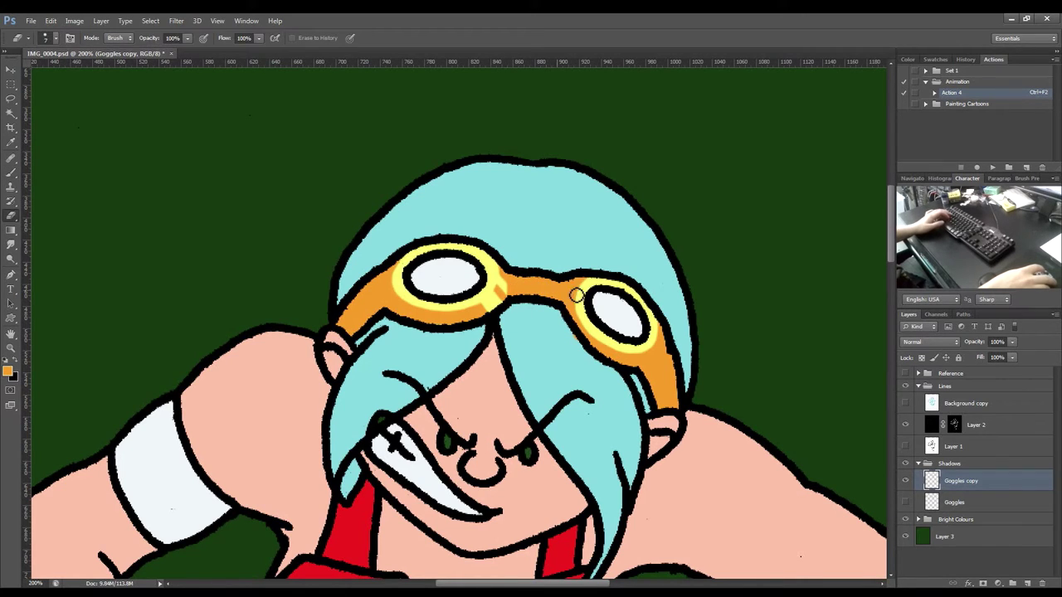
drag(570, 296, 573, 312)
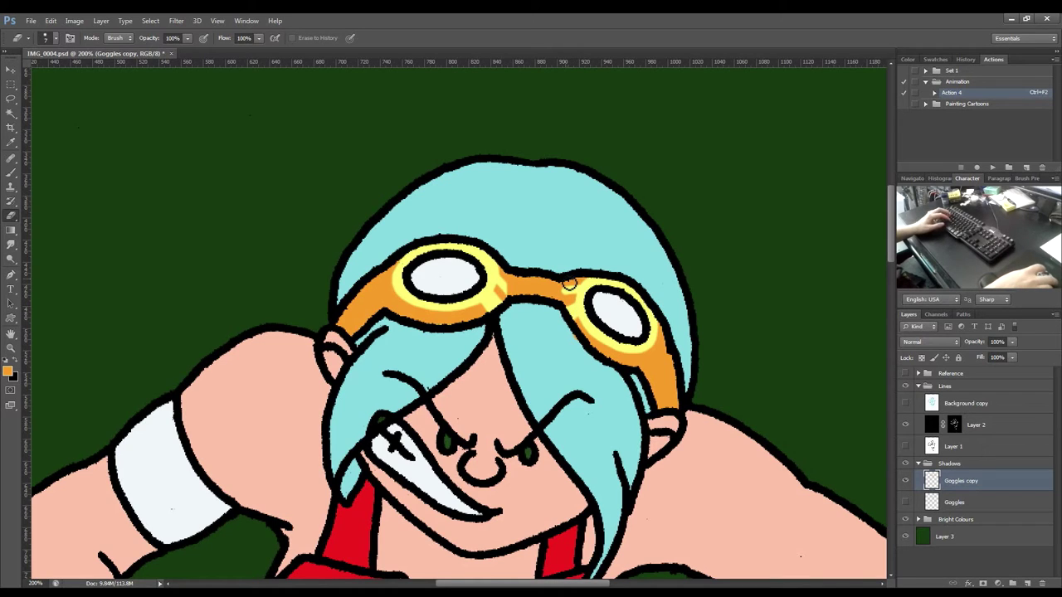
key(b)
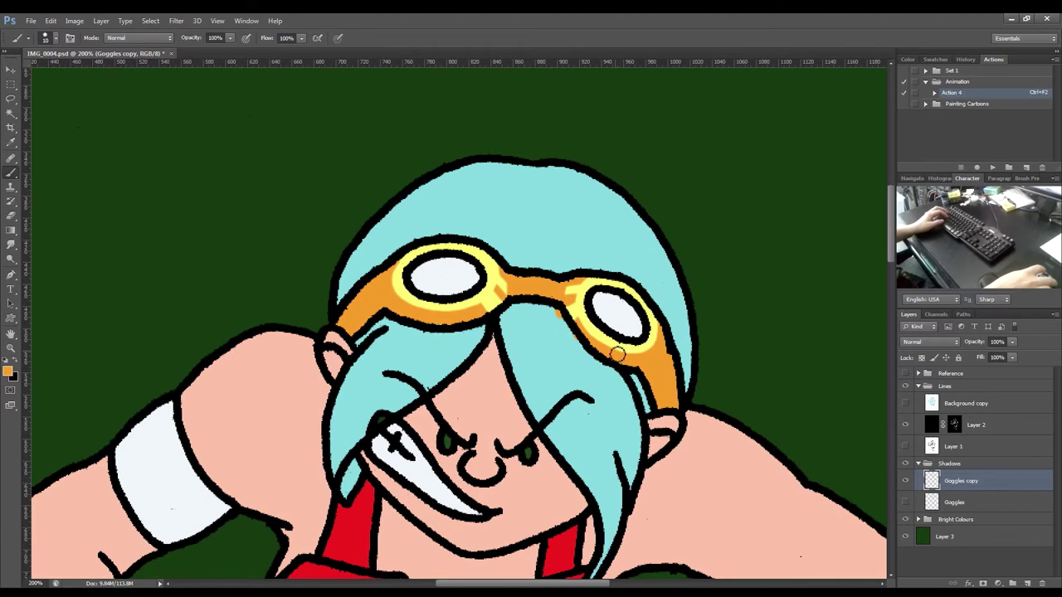
key(e)
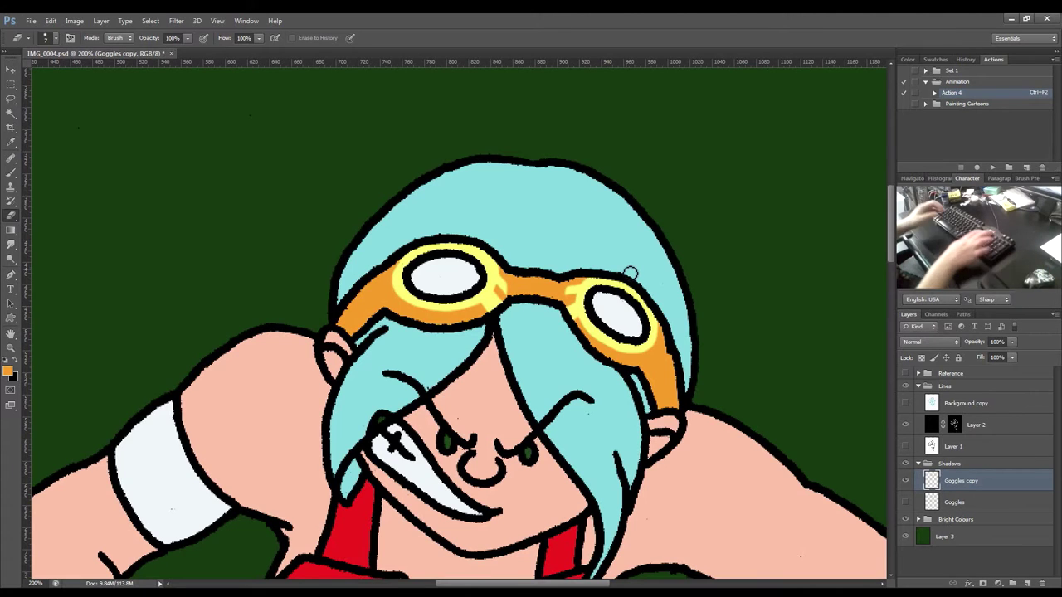
key(ctrl+0)
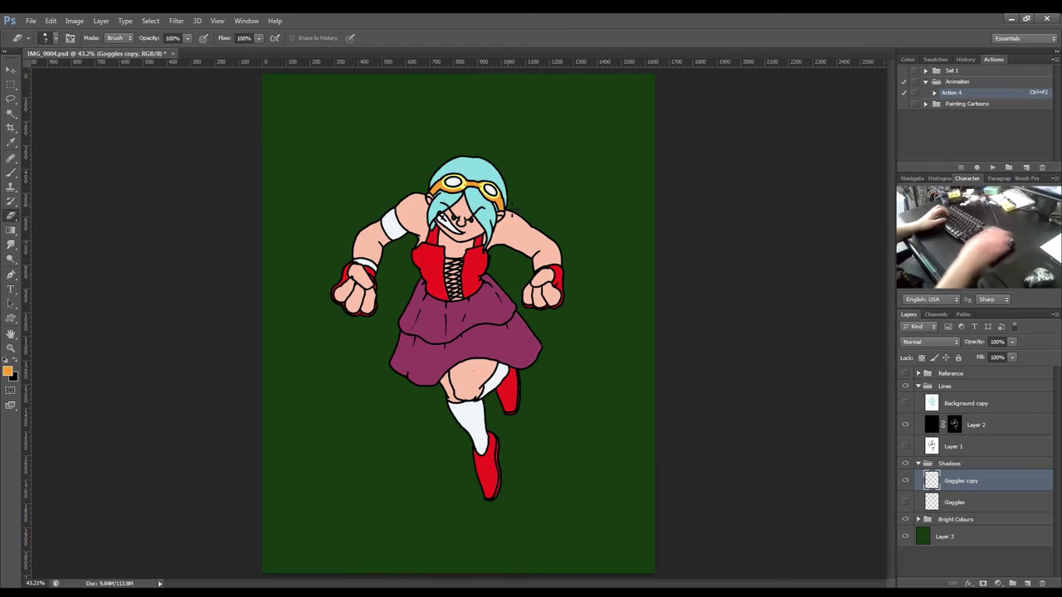
Add a new layer named 'flesh' above Goggles copy in the Shadows group.
key(ctrl+plus)
key(ctrl+plus)
key(ctrl+plus)
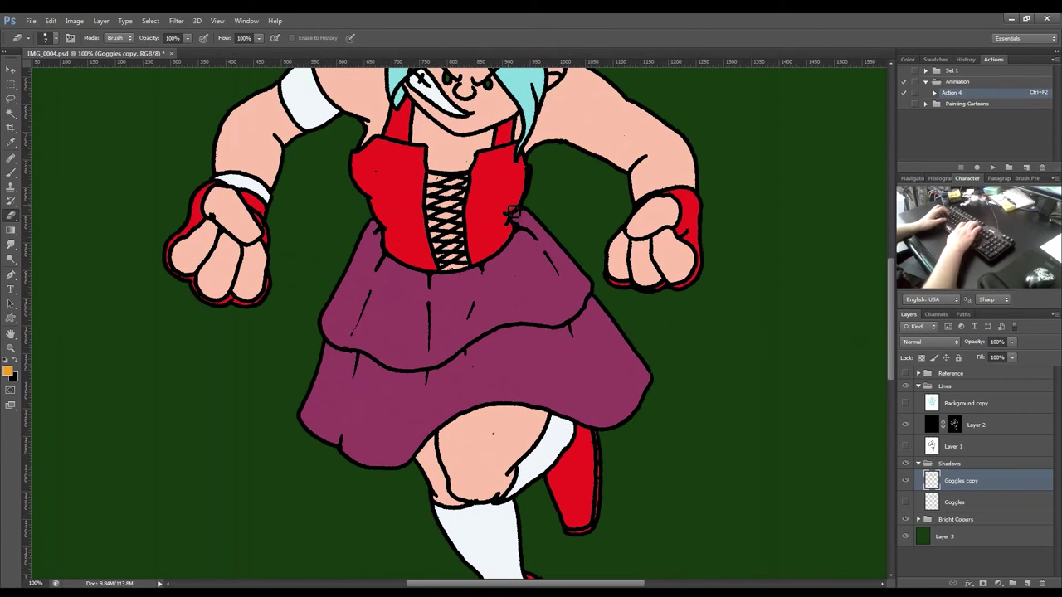
scroll(632, 347, up, 3)
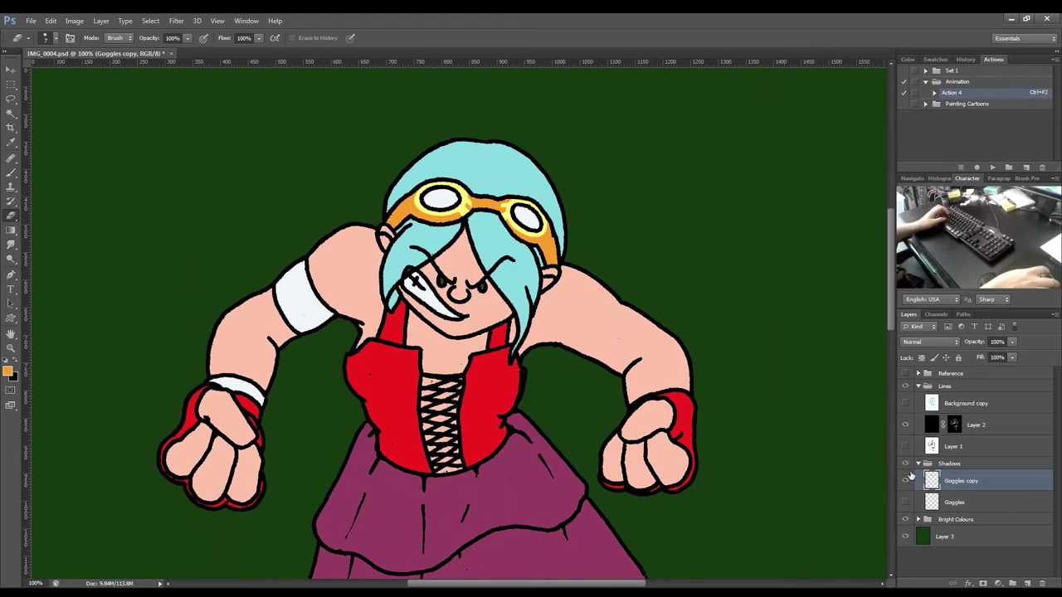
click(918, 464)
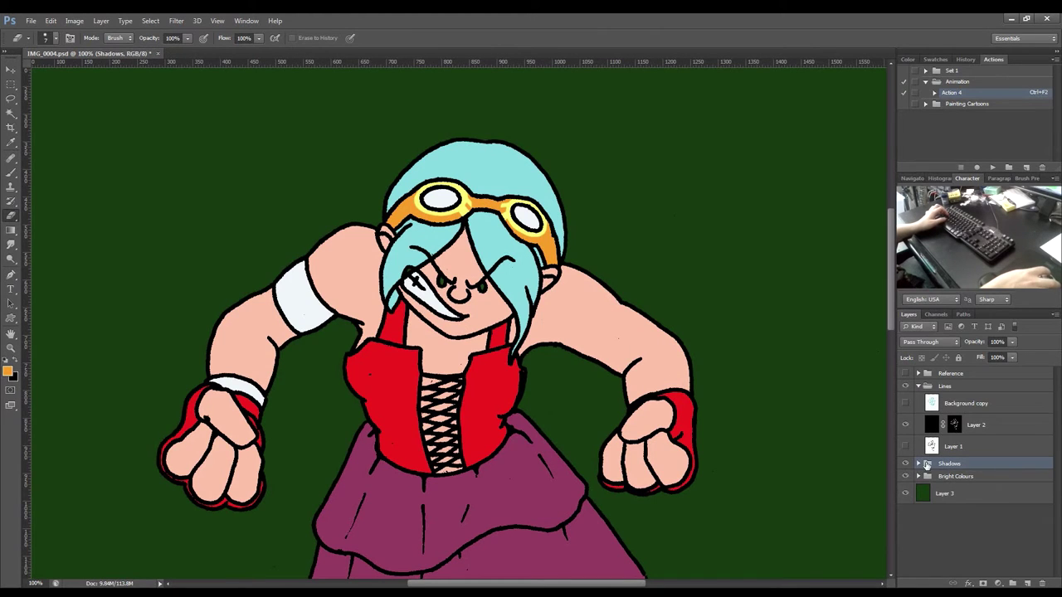
click(919, 464)
click(993, 481)
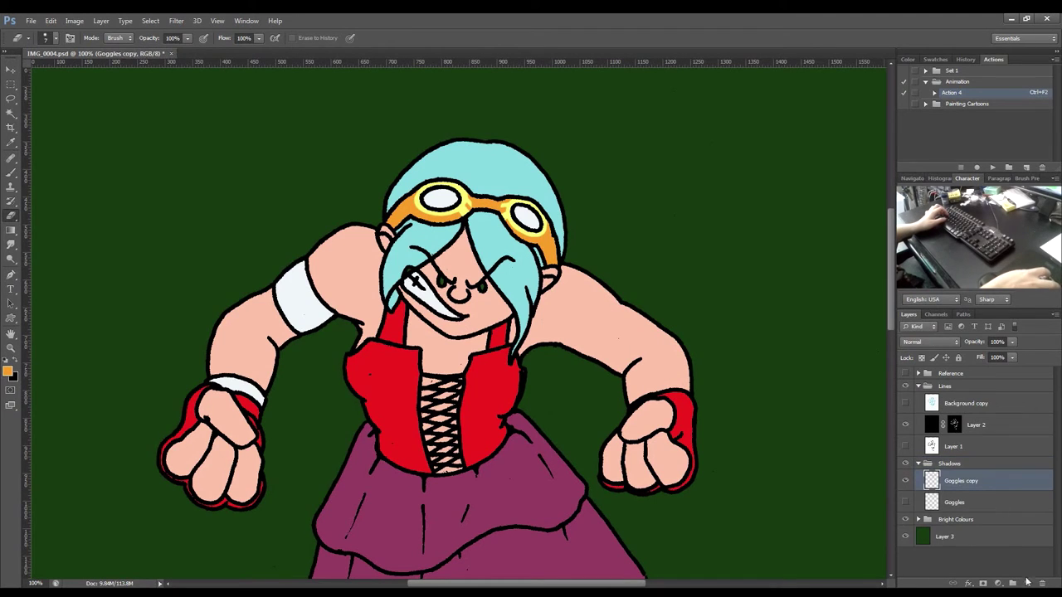
click(1028, 583)
double_click(954, 481)
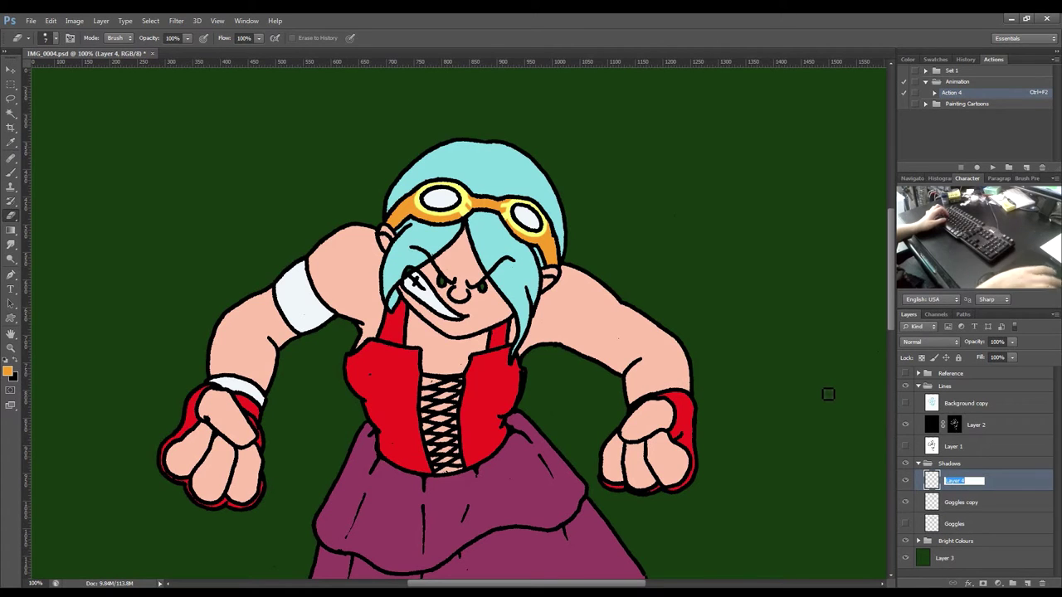
text(flesh)
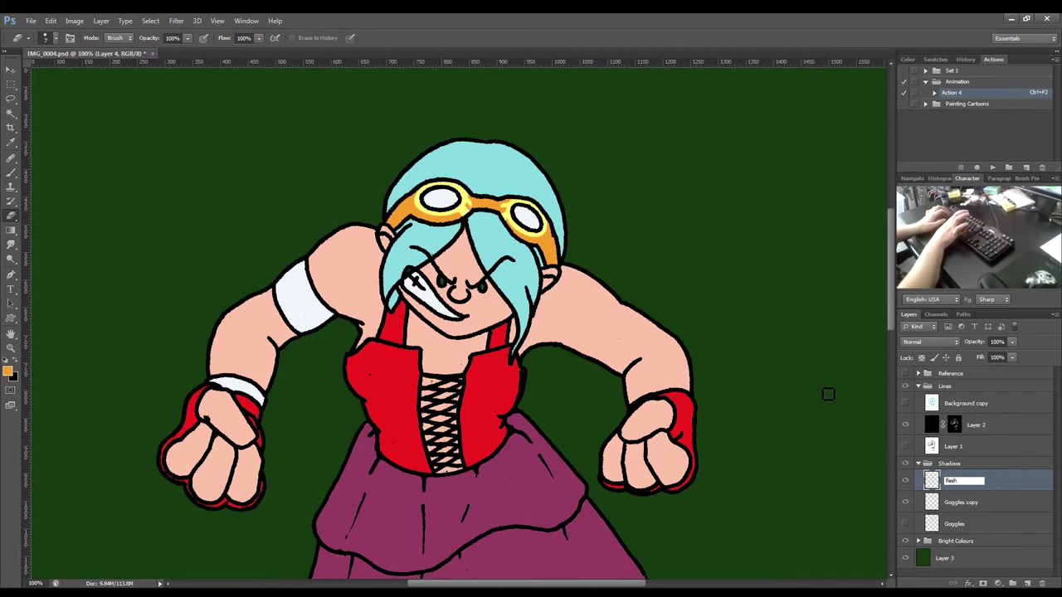
key(Return)
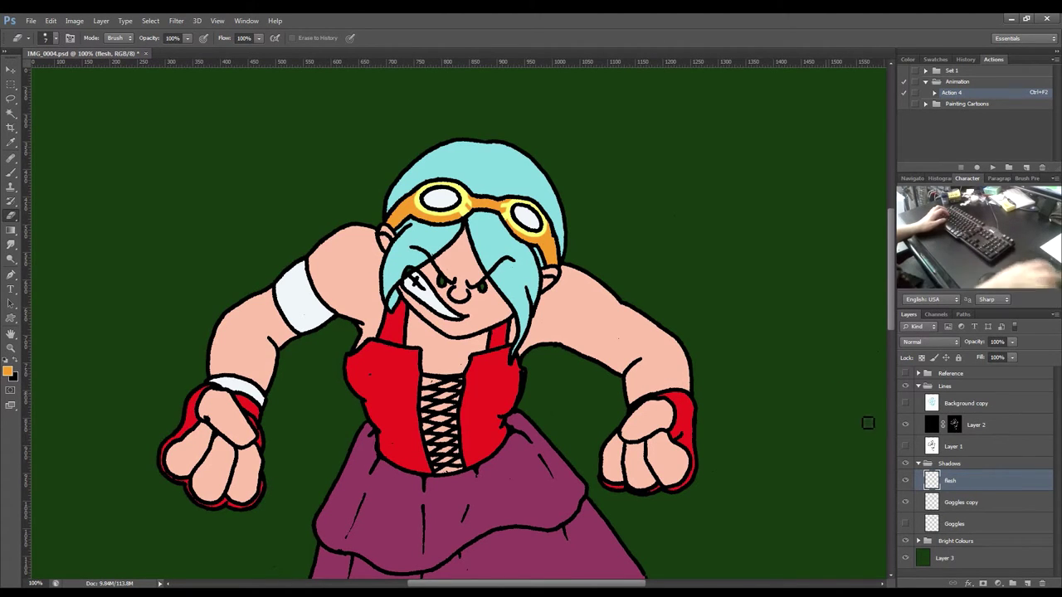
Show only the skin palette sprite sheet, sample its skin tone, and hide the Reference group.
click(906, 374)
click(918, 375)
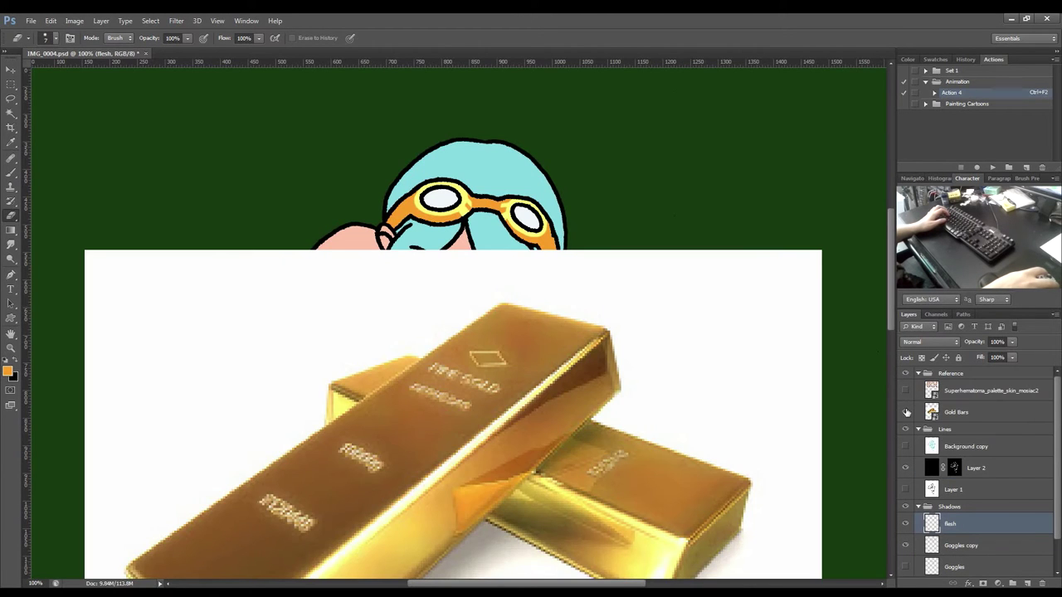
click(905, 412)
click(905, 390)
scroll(537, 405, up, 5)
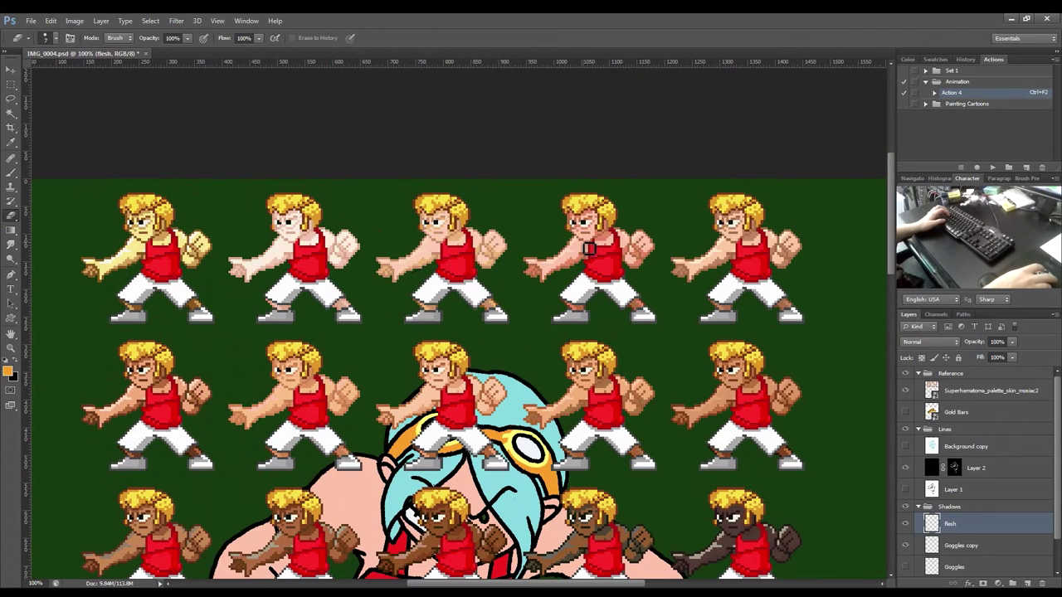
key(i)
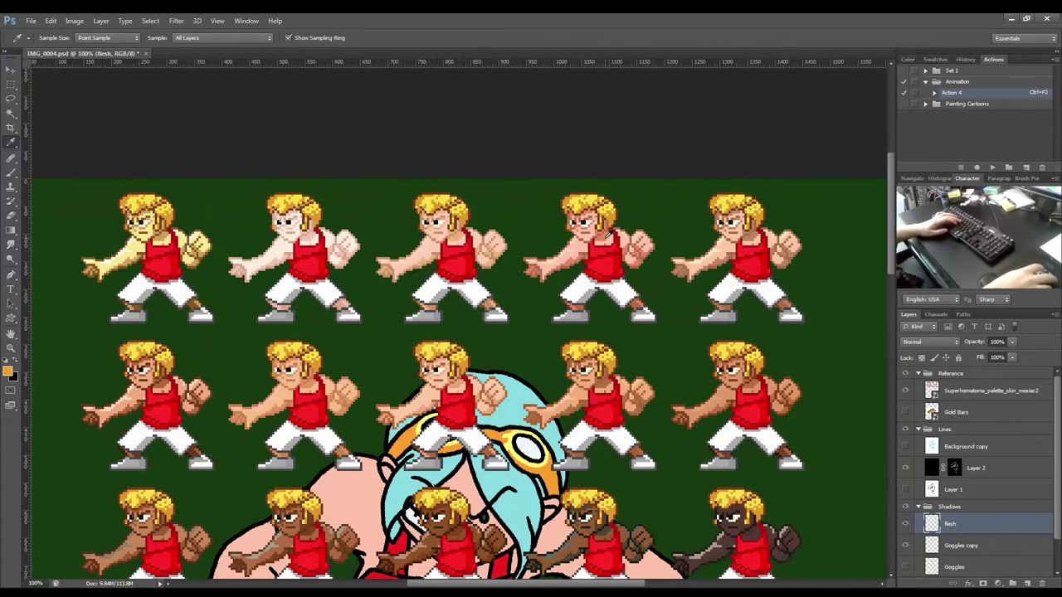
click(606, 235)
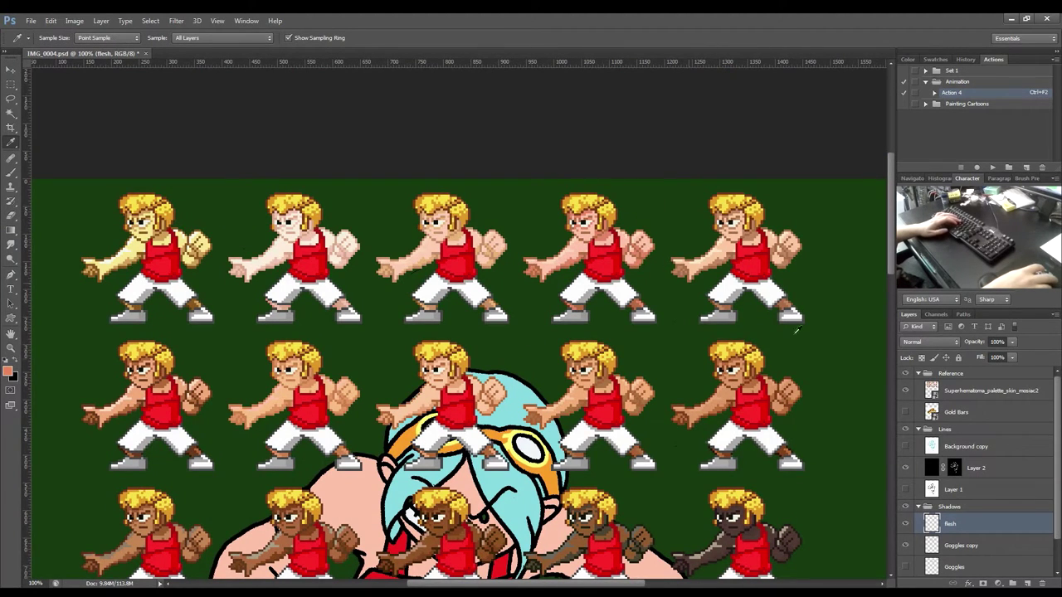
click(905, 374)
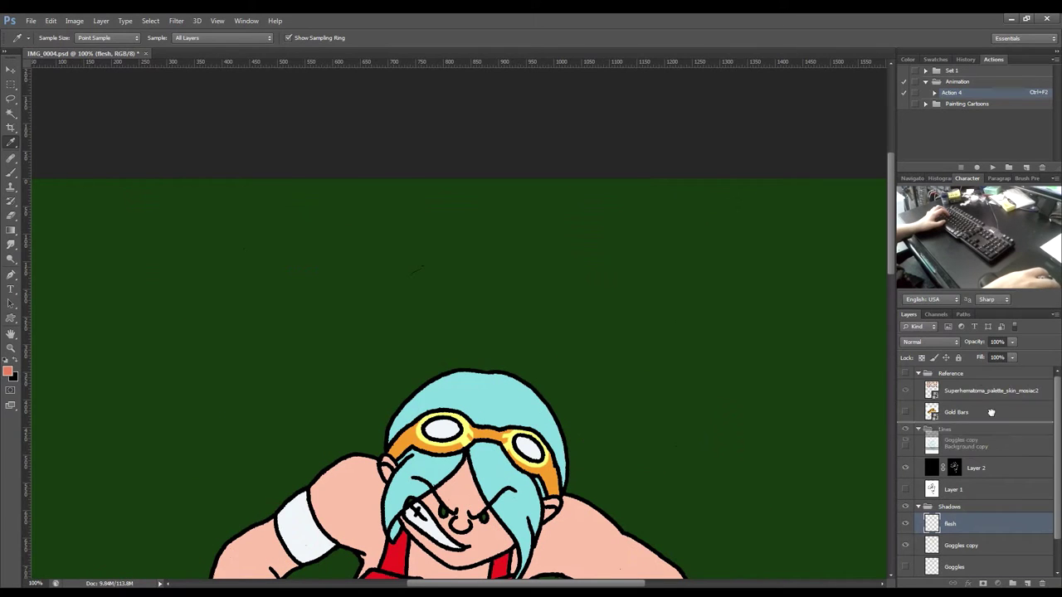
drag(963, 545, 974, 521)
Fill the area left of the girl's thigh with the darker skin shadow colour.
click(904, 447)
drag(522, 495, 605, 375)
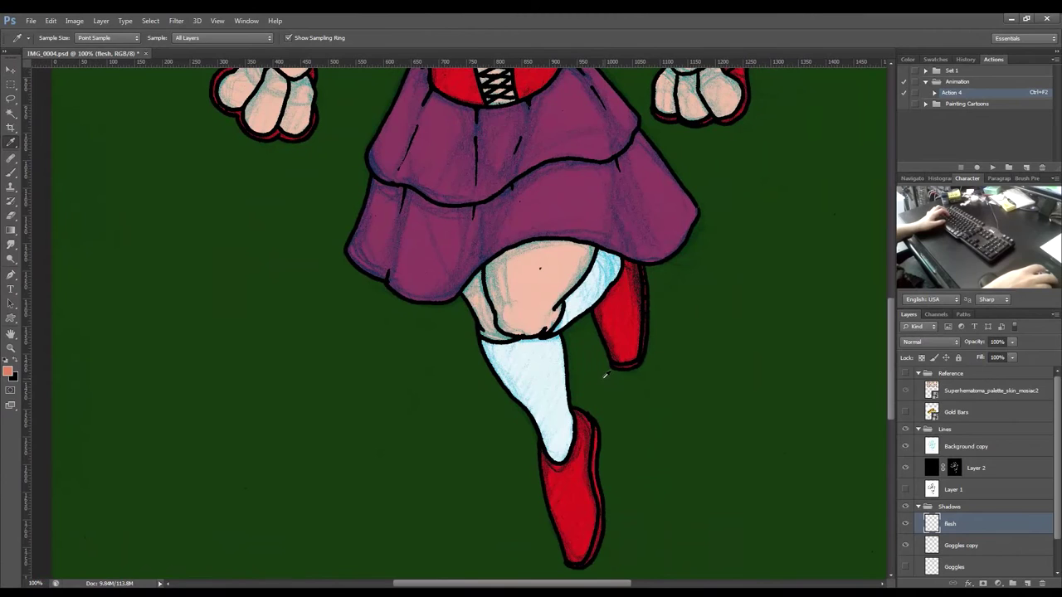
click(904, 448)
key(w)
click(485, 327)
key(alt+BackSpace)
key(ctrl+d)
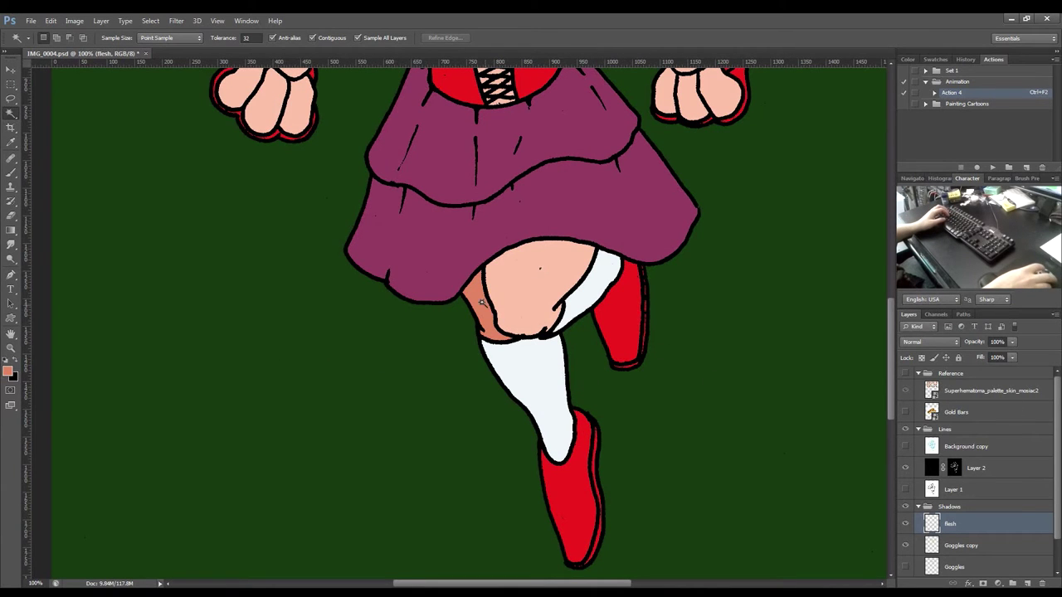
Check a trial selection on the face, then show the pencil sketch layer again.
drag(352, 217, 602, 419)
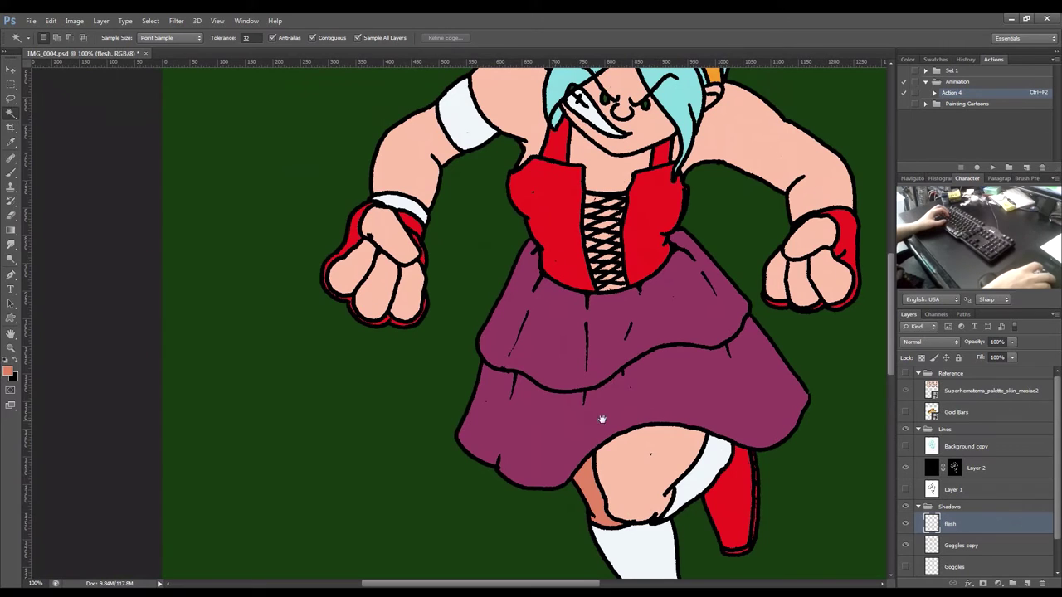
drag(656, 261, 664, 330)
drag(583, 151, 548, 181)
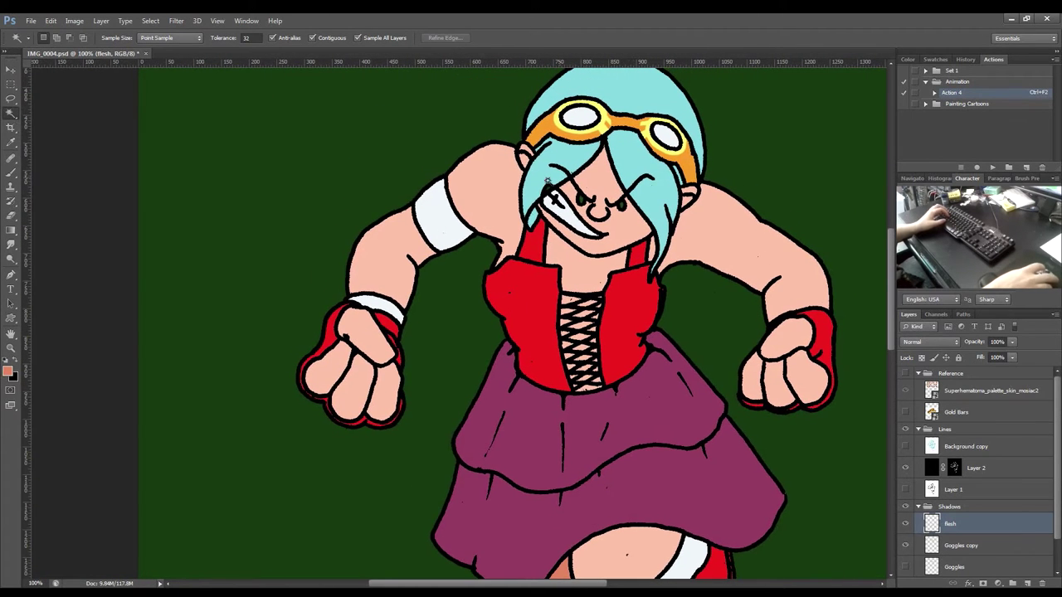
click(570, 180)
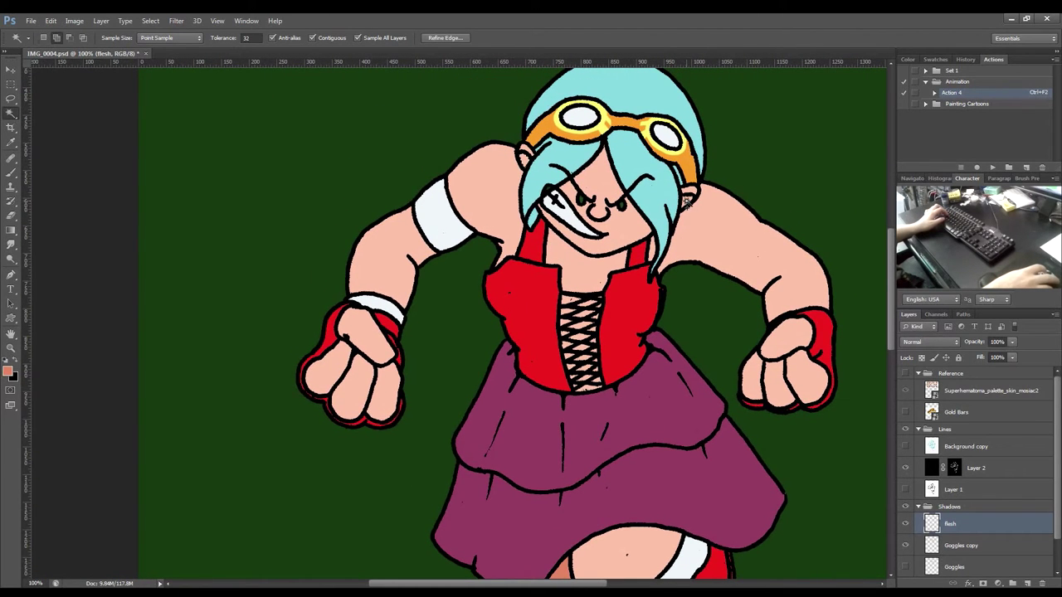
key(ctrl+d)
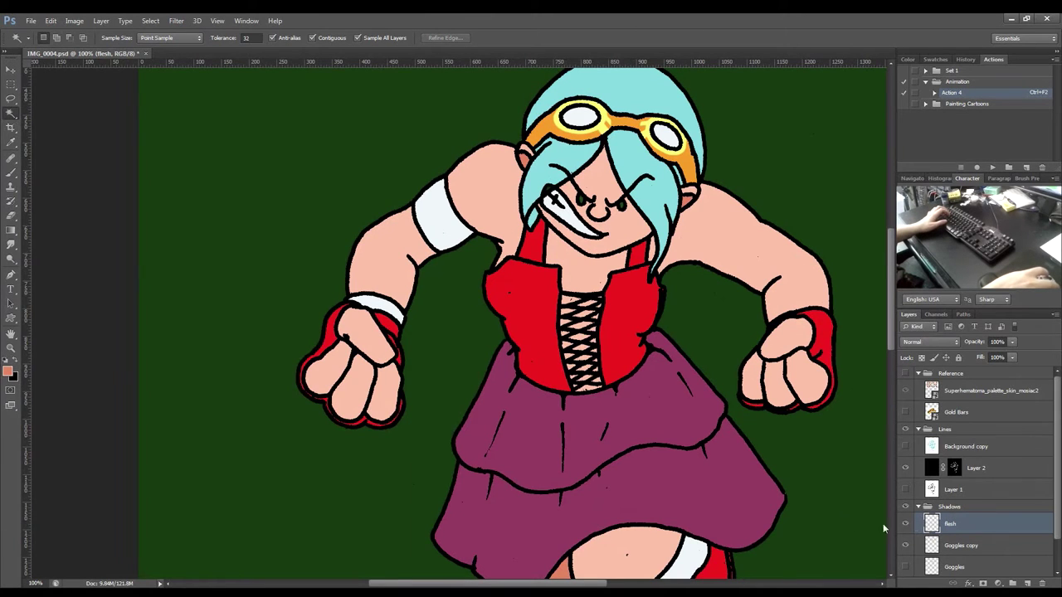
click(905, 448)
mouse_move(680, 503)
mouse_down()
mouse_move(622, 304)
mouse_move(623, 327)
mouse_up()
drag(574, 407, 548, 383)
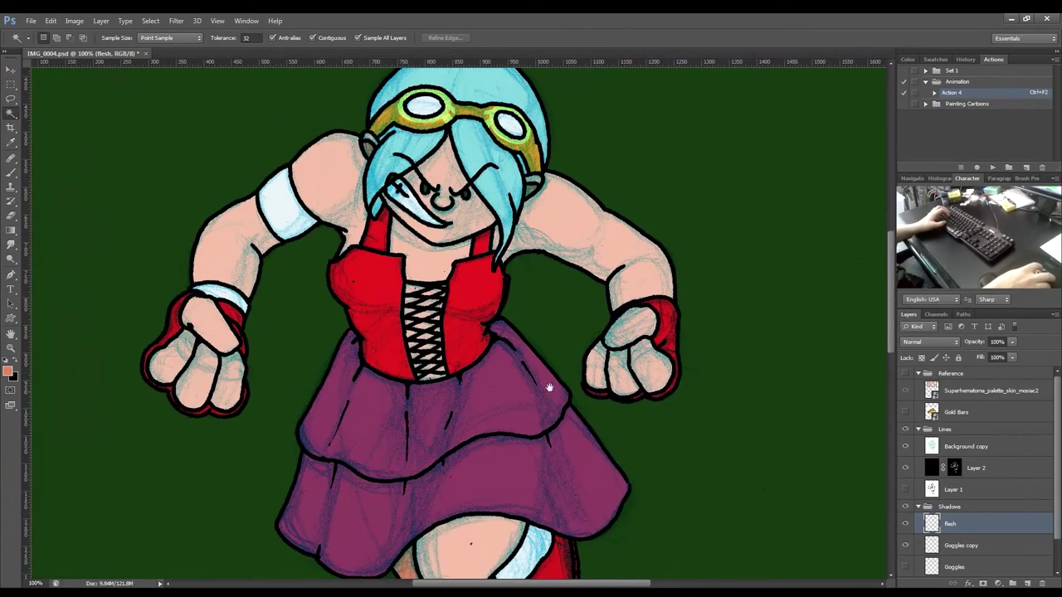
Zoom to 300% and brush darker skin into the bodice lacing gaps.
key(ctrl+plus)
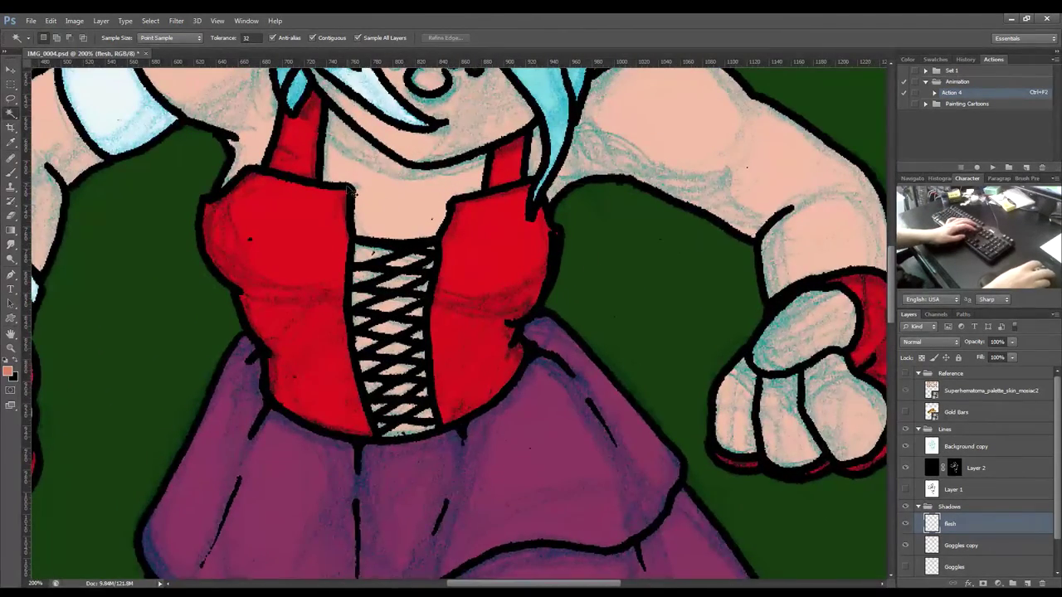
key(ctrl+plus)
drag(429, 218, 512, 289)
key(b)
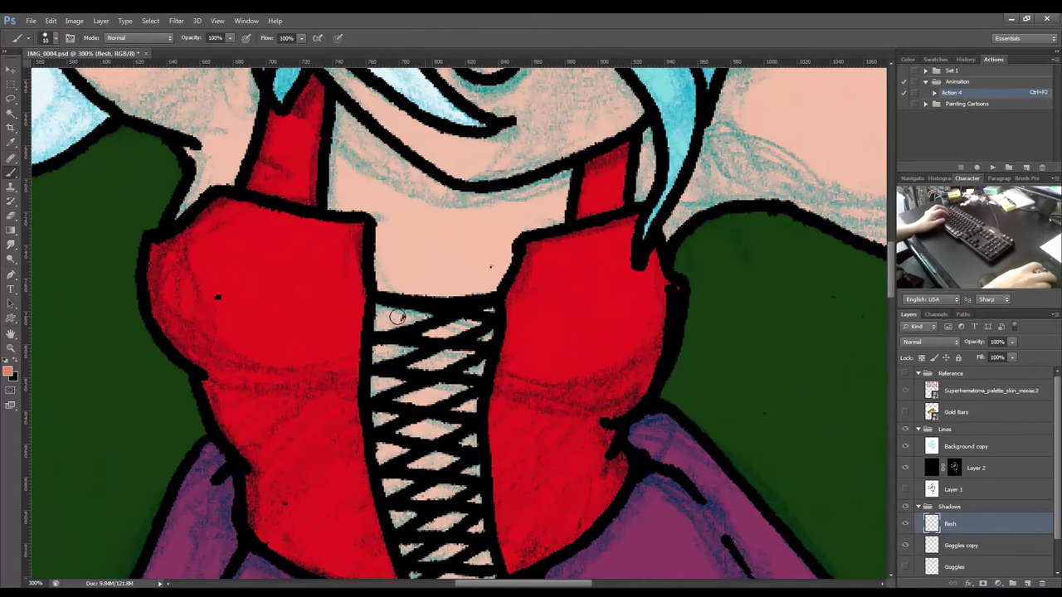
drag(397, 312, 432, 332)
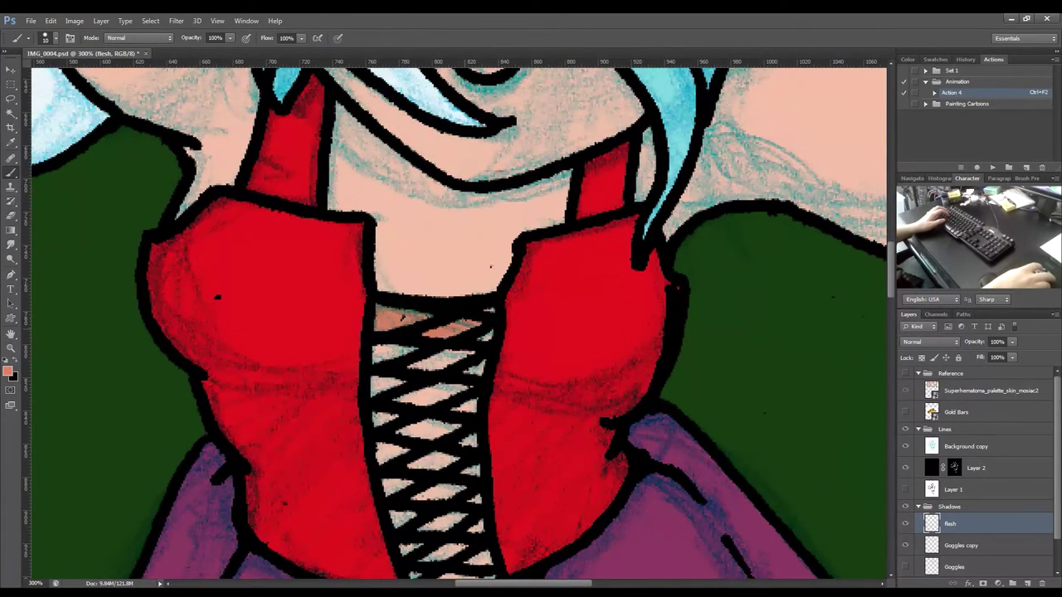
mouse_move(478, 365)
mouse_down()
mouse_move(473, 406)
mouse_move(468, 357)
mouse_move(449, 391)
mouse_move(416, 399)
mouse_move(398, 352)
mouse_move(382, 385)
mouse_move(379, 349)
mouse_up()
mouse_move(382, 454)
mouse_down()
mouse_move(396, 518)
mouse_move(406, 489)
mouse_move(397, 446)
mouse_up()
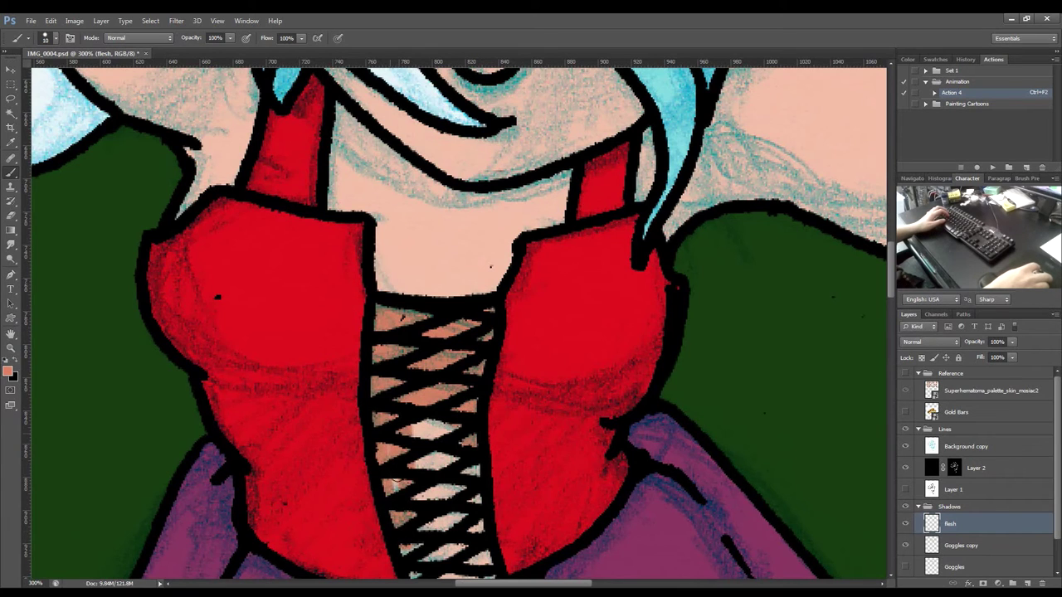
mouse_move(399, 485)
mouse_down()
mouse_move(423, 440)
mouse_move(452, 488)
mouse_move(416, 396)
mouse_up()
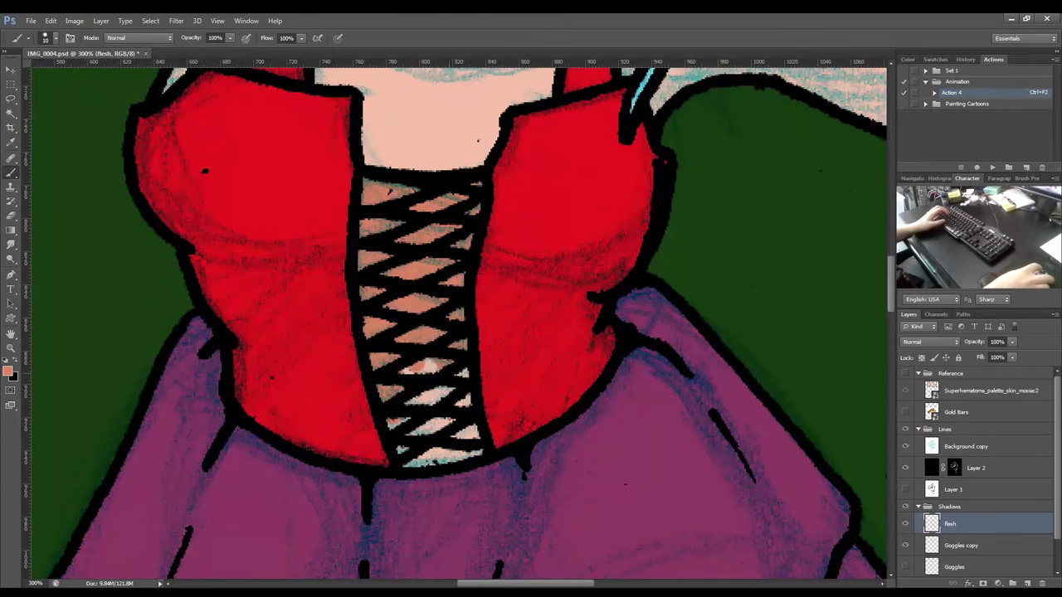
drag(403, 450, 420, 400)
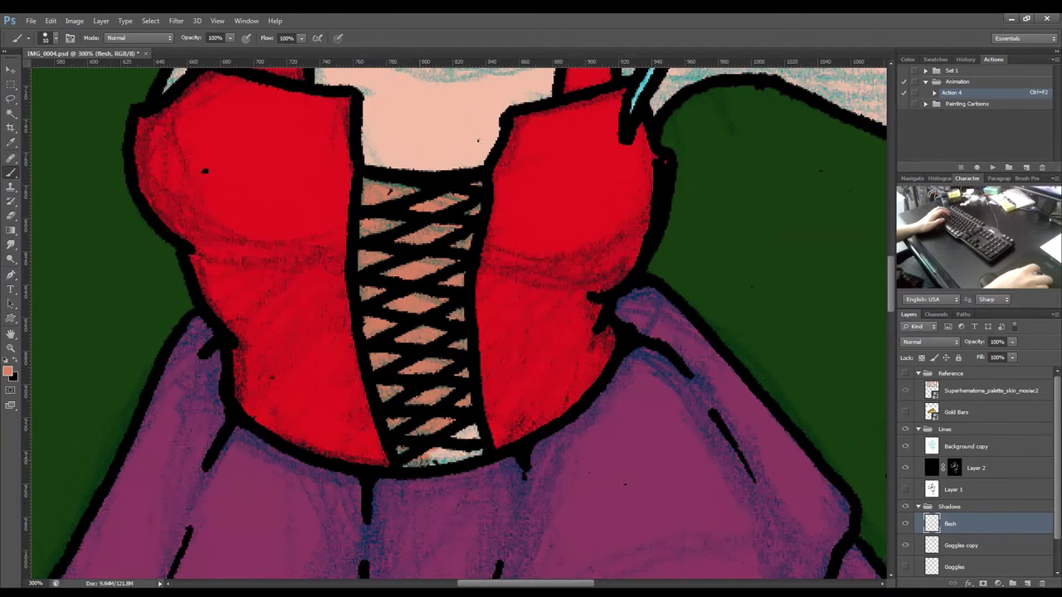
drag(427, 460, 471, 454)
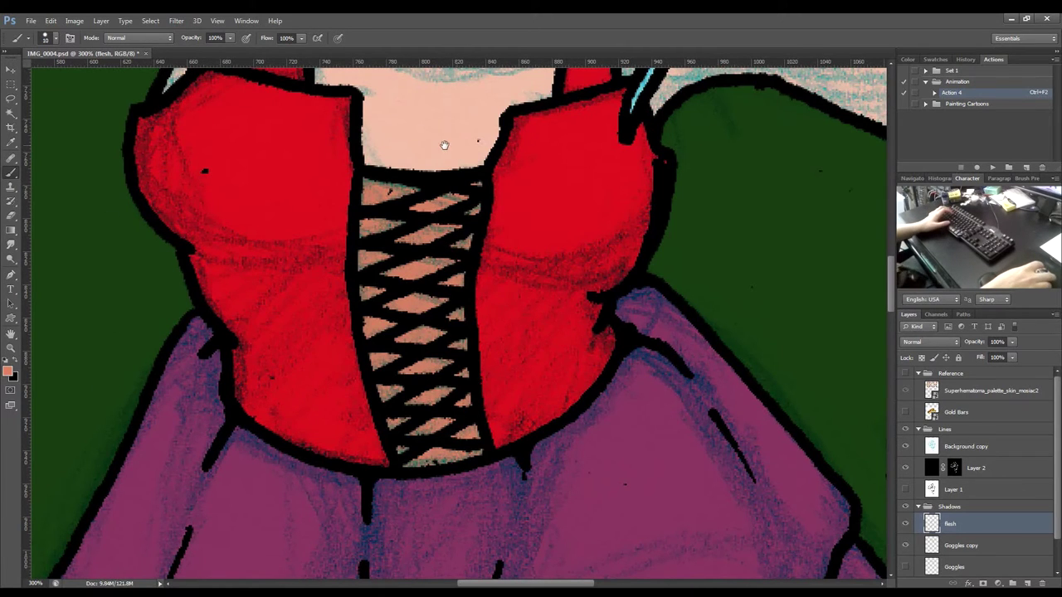
Paint a darker shadow under the chin along the neck, then hide the sketch layer.
mouse_move(443, 147)
mouse_down()
mouse_move(538, 351)
mouse_move(448, 363)
mouse_move(505, 346)
mouse_move(449, 372)
mouse_move(332, 324)
mouse_up()
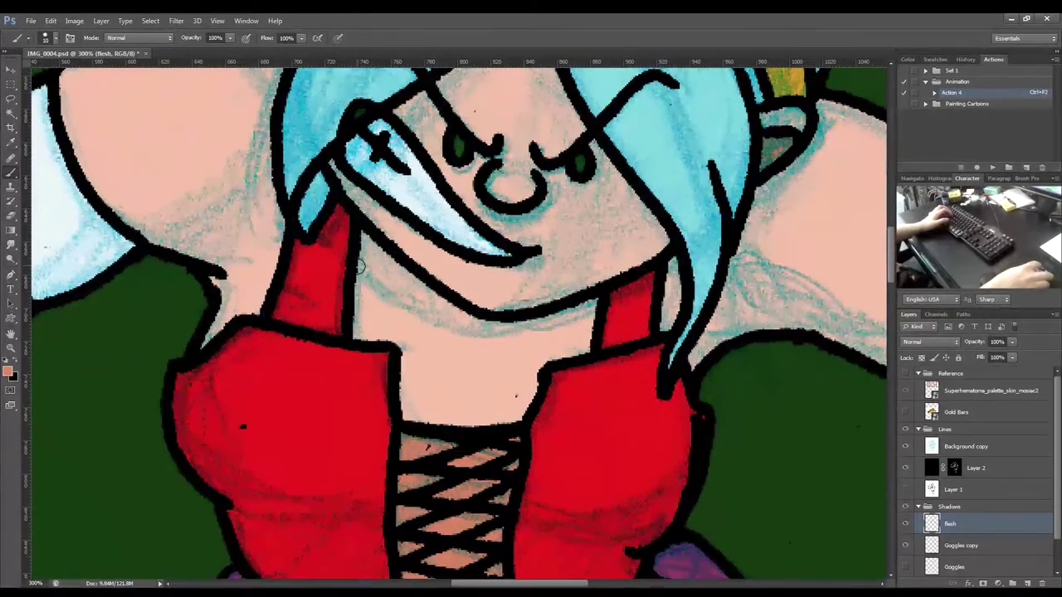
mouse_move(360, 267)
mouse_down()
mouse_move(408, 304)
mouse_move(473, 328)
mouse_move(589, 305)
mouse_up()
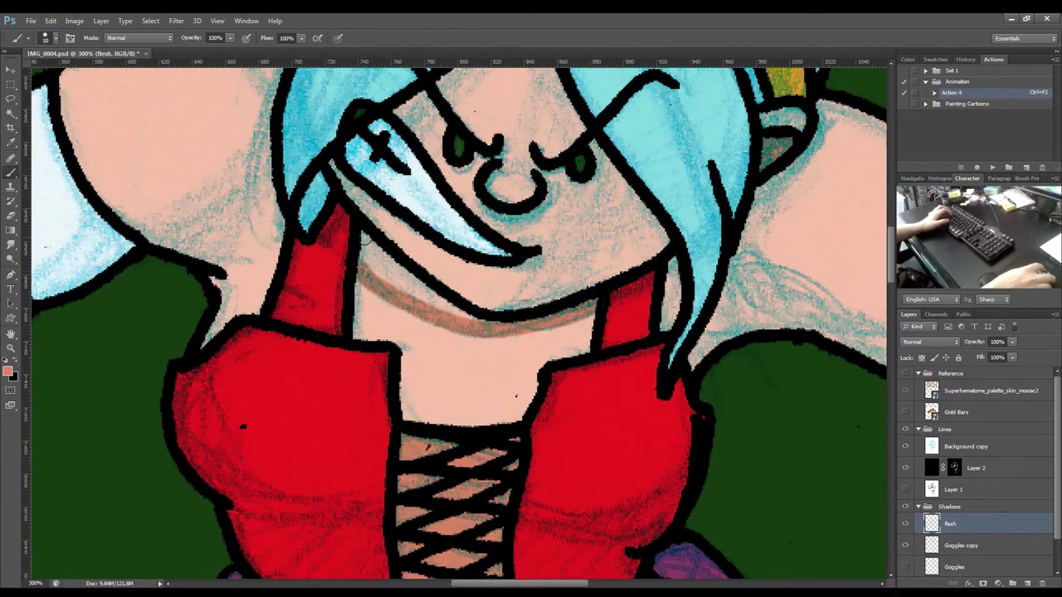
click(906, 446)
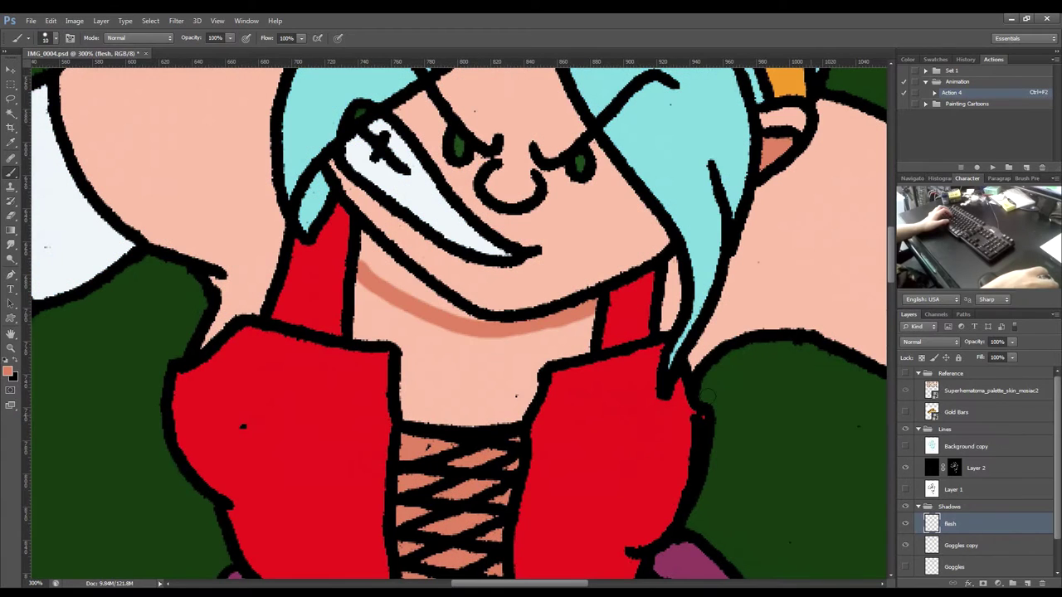
Center the left fist in view with the pencil sketch layer shown as a guide.
key(w)
click(383, 264)
drag(385, 267, 752, 229)
drag(600, 498, 716, 254)
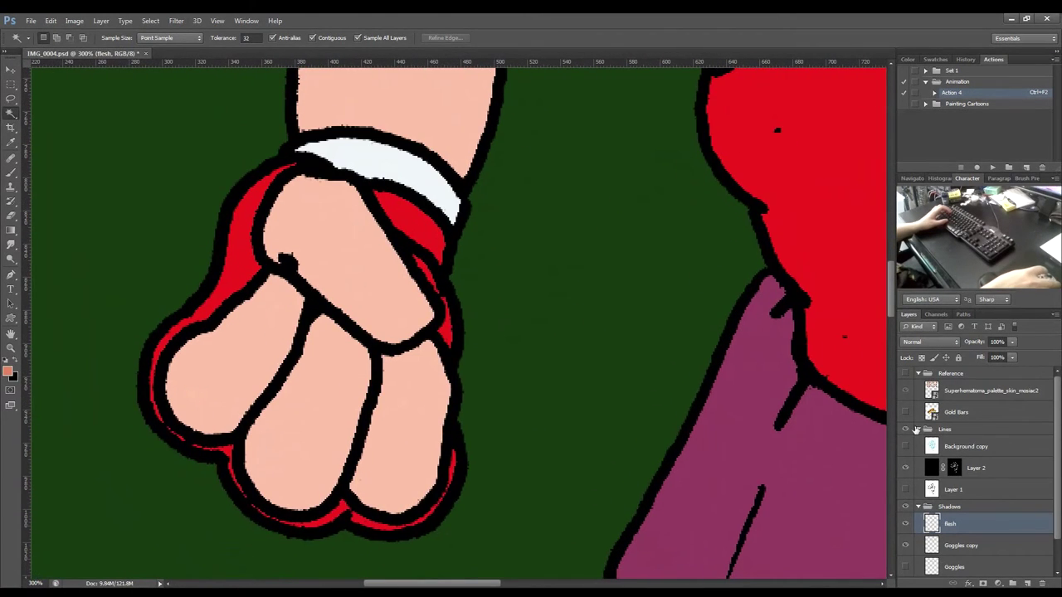
click(906, 453)
key(b)
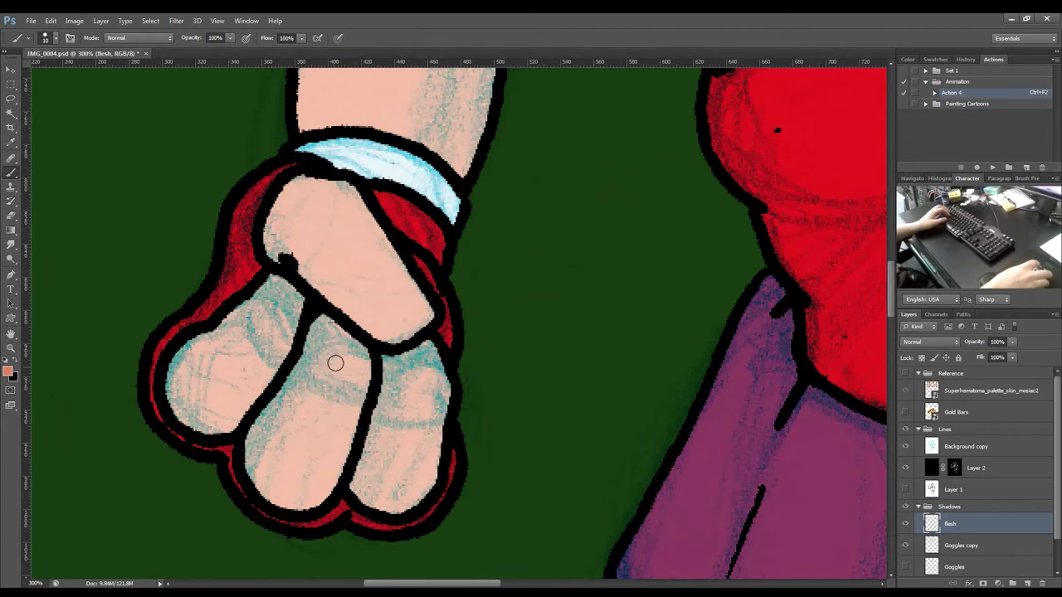
mouse_move(364, 361)
mouse_down()
mouse_move(462, 358)
mouse_move(460, 371)
mouse_up()
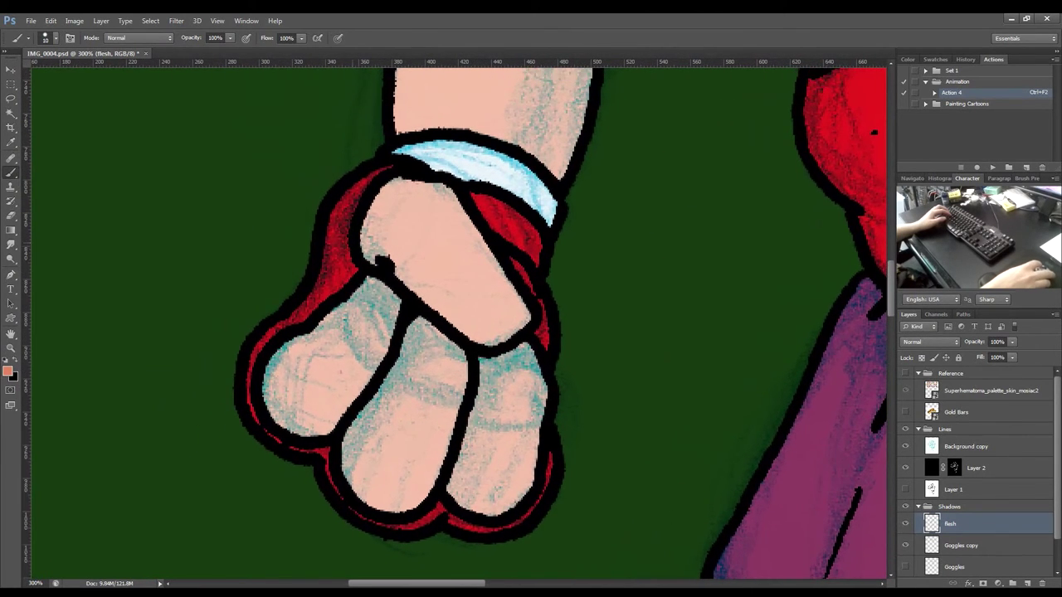
Brush shadow outlines on the fist around the thumb, knuckle lines and fingers.
drag(363, 232, 378, 258)
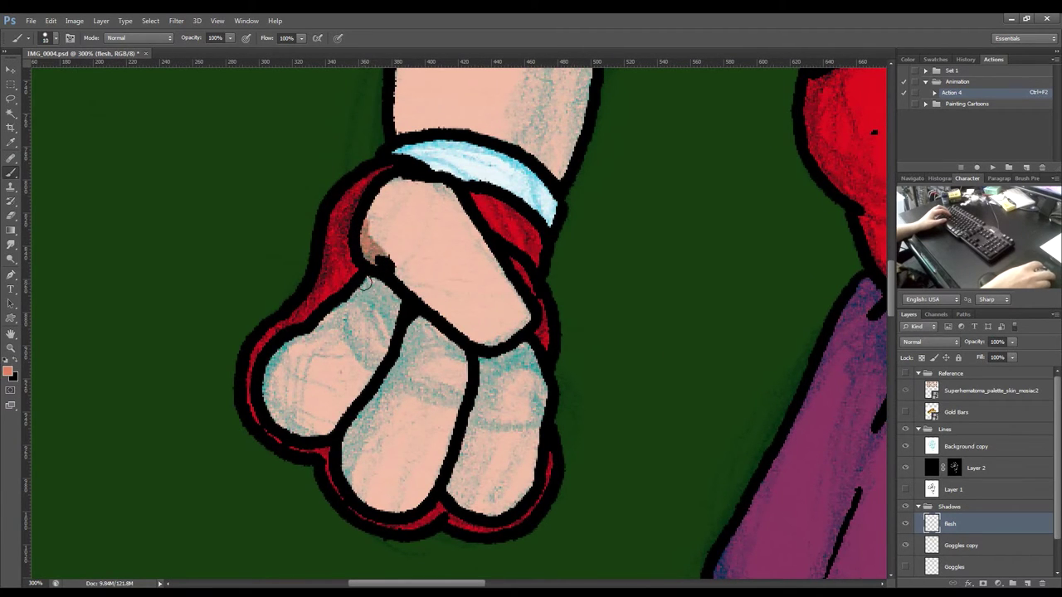
mouse_move(369, 281)
mouse_down()
mouse_move(396, 304)
mouse_move(368, 290)
mouse_up()
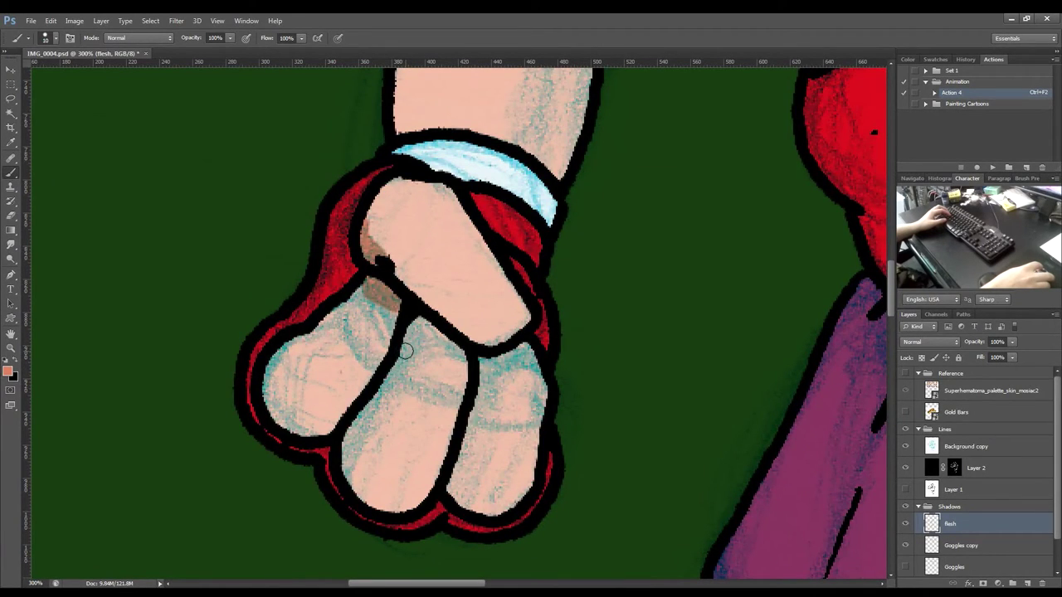
drag(401, 354, 460, 352)
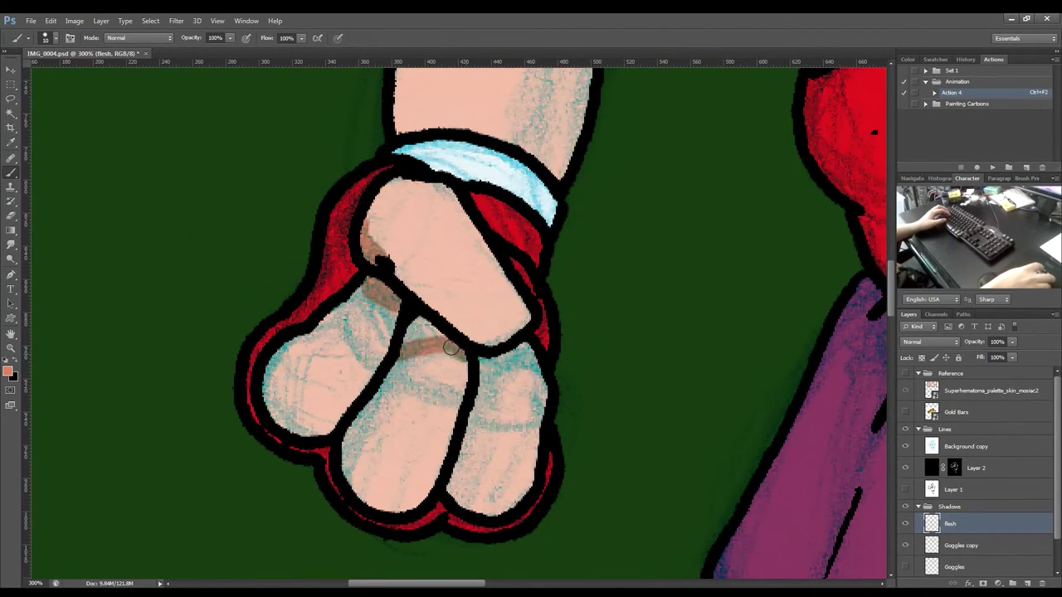
drag(408, 329, 414, 324)
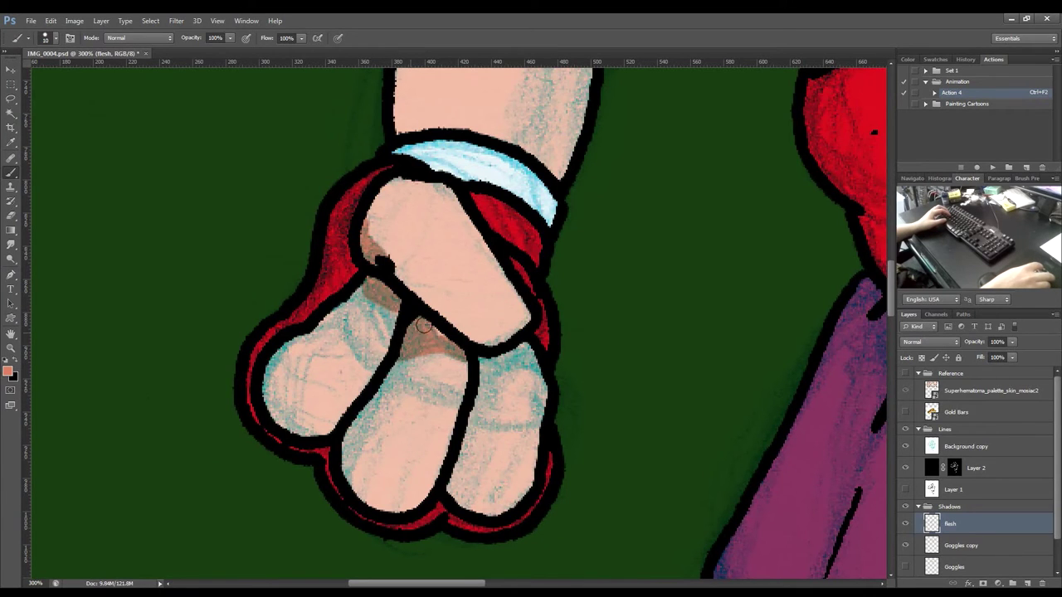
drag(485, 363, 526, 345)
drag(395, 323, 359, 291)
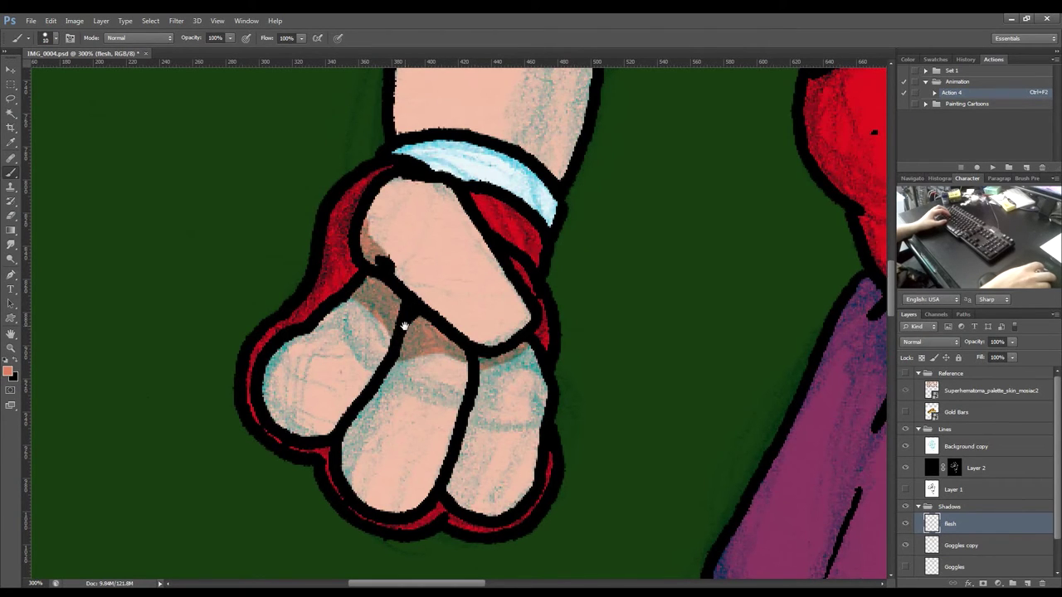
mouse_move(307, 334)
mouse_down()
mouse_move(335, 338)
mouse_move(363, 378)
mouse_move(436, 383)
mouse_move(456, 400)
mouse_up()
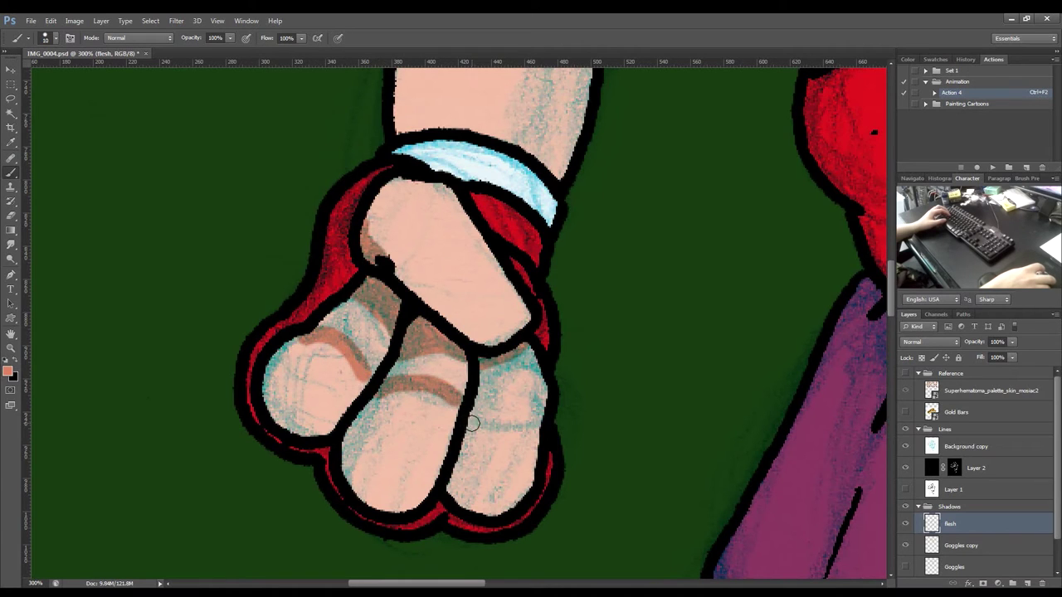
mouse_move(473, 425)
mouse_down()
mouse_move(526, 410)
mouse_move(536, 419)
mouse_move(505, 410)
mouse_move(481, 422)
mouse_up()
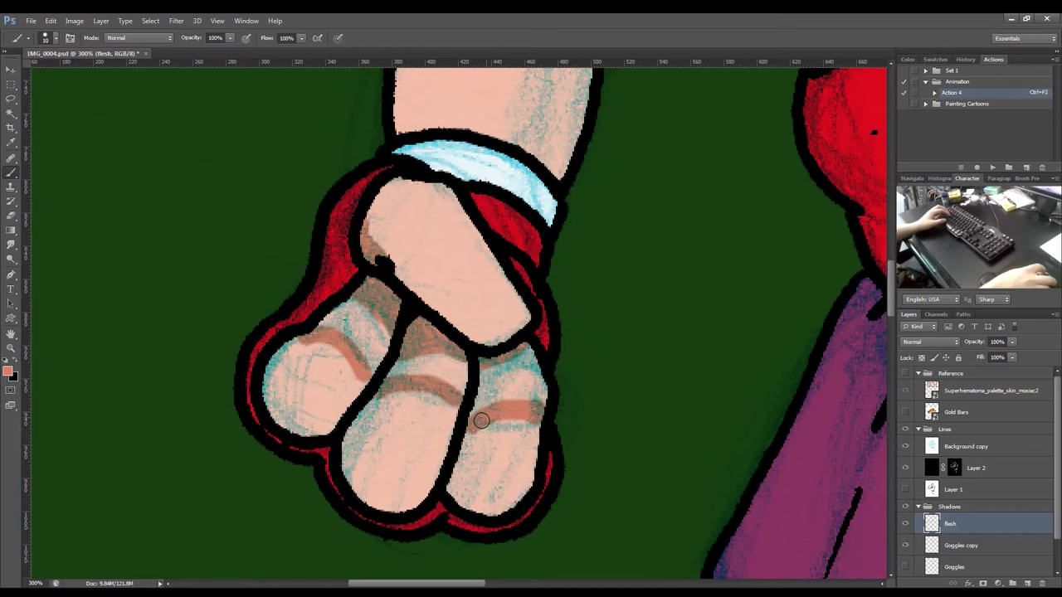
Hide the Reference group and sketch, then fill the finger shadows with darker flesh.
click(906, 394)
click(907, 380)
click(917, 374)
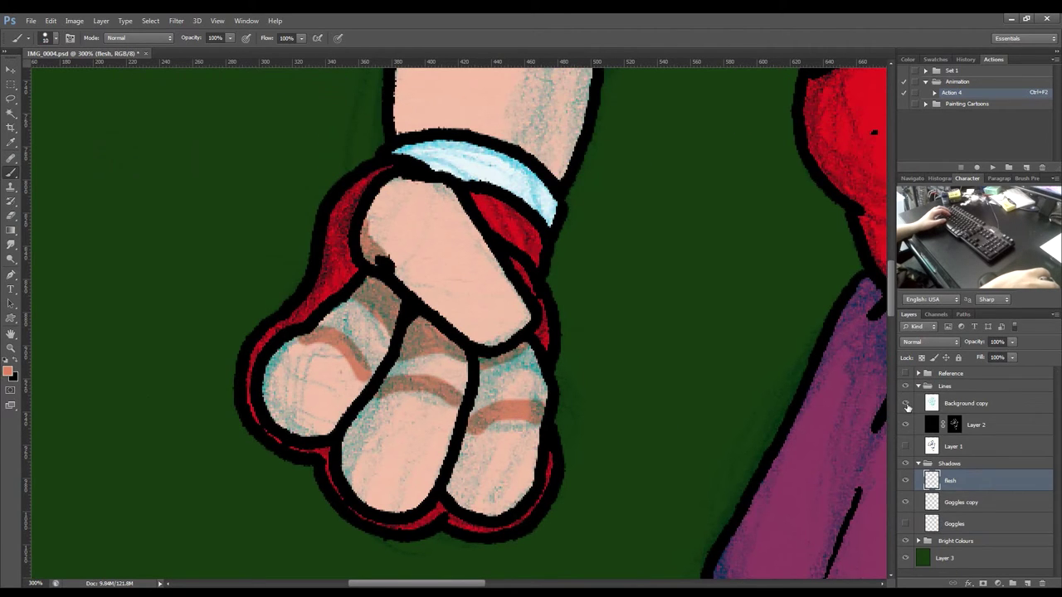
click(906, 404)
key(w)
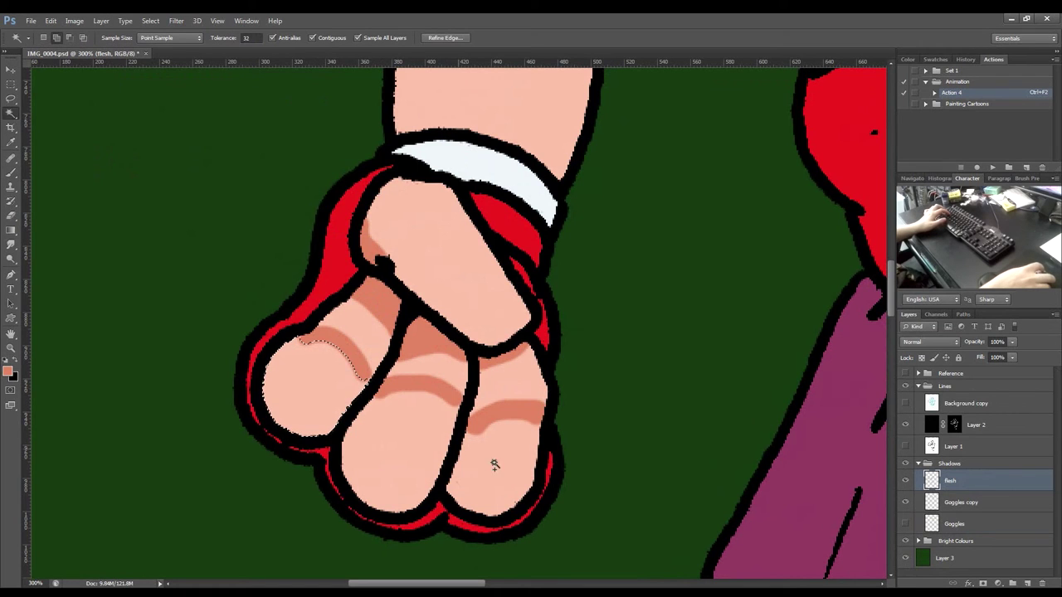
key(alt+BackSpace)
key(ctrl+d)
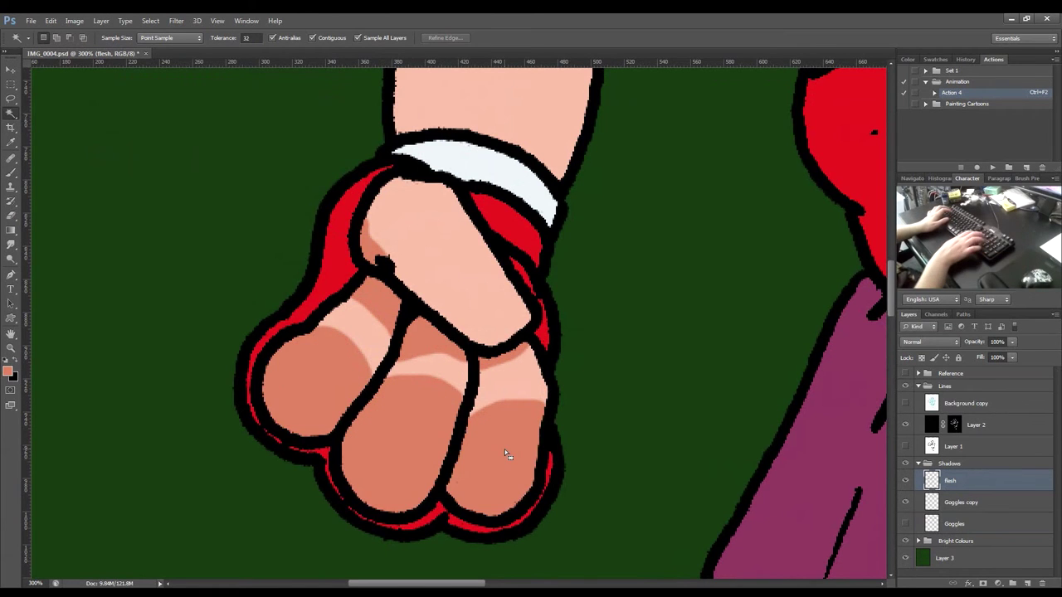
Check the fist shading by reselecting it, then zoom to 300% on the left fist.
scroll(505, 449, down, 2)
drag(421, 367, 301, 324)
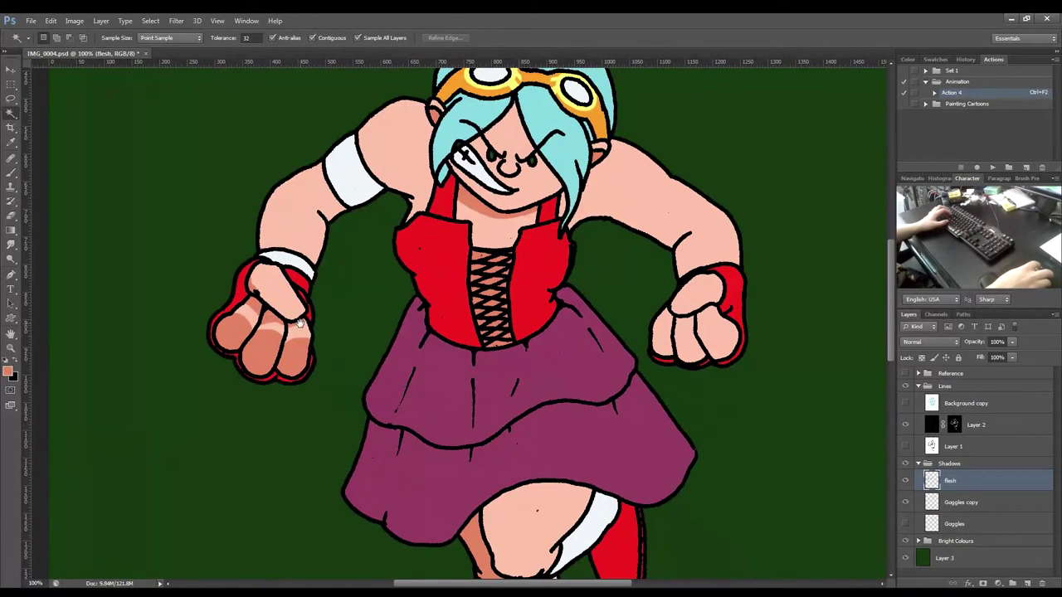
click(257, 324)
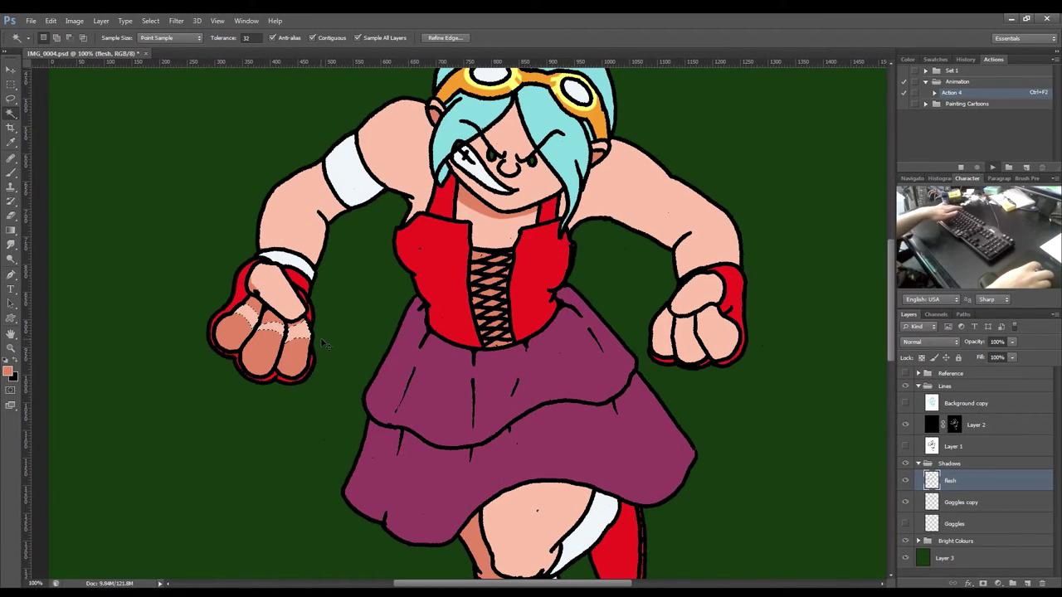
key(ctrl+d)
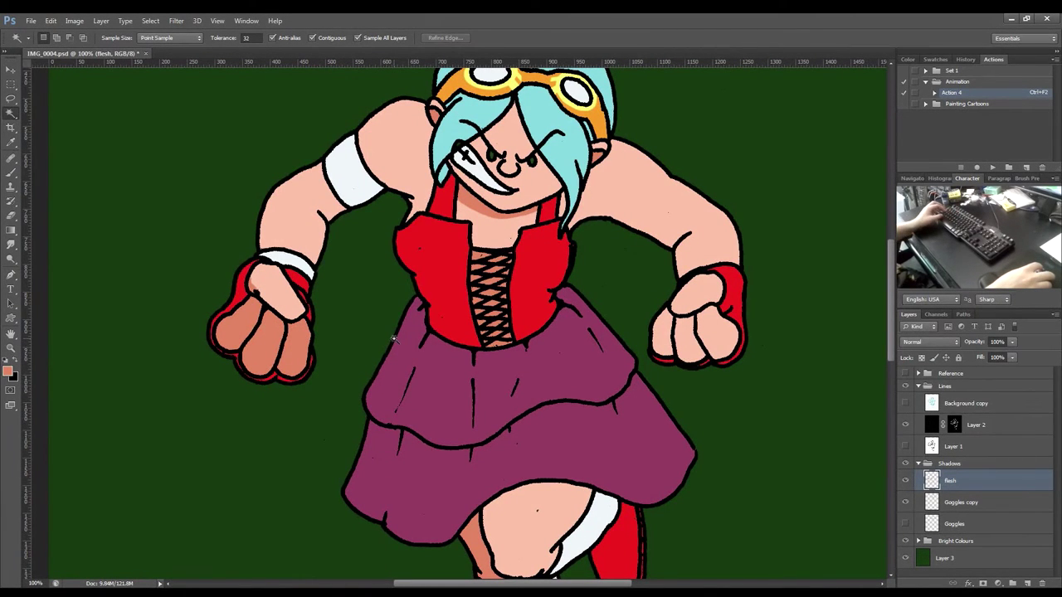
key(ctrl+z)
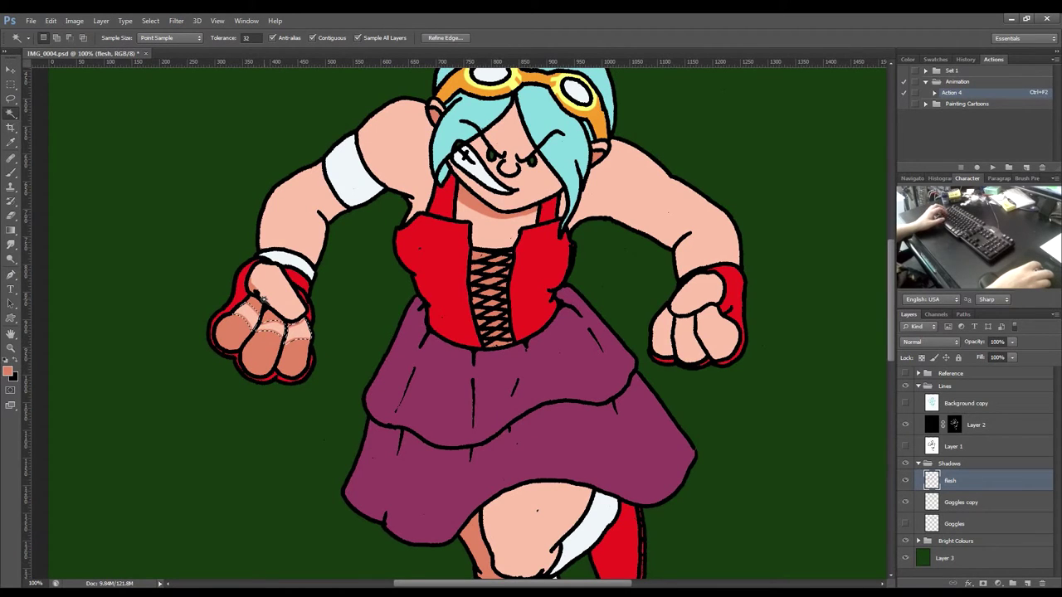
key(e)
key(ctrl+d)
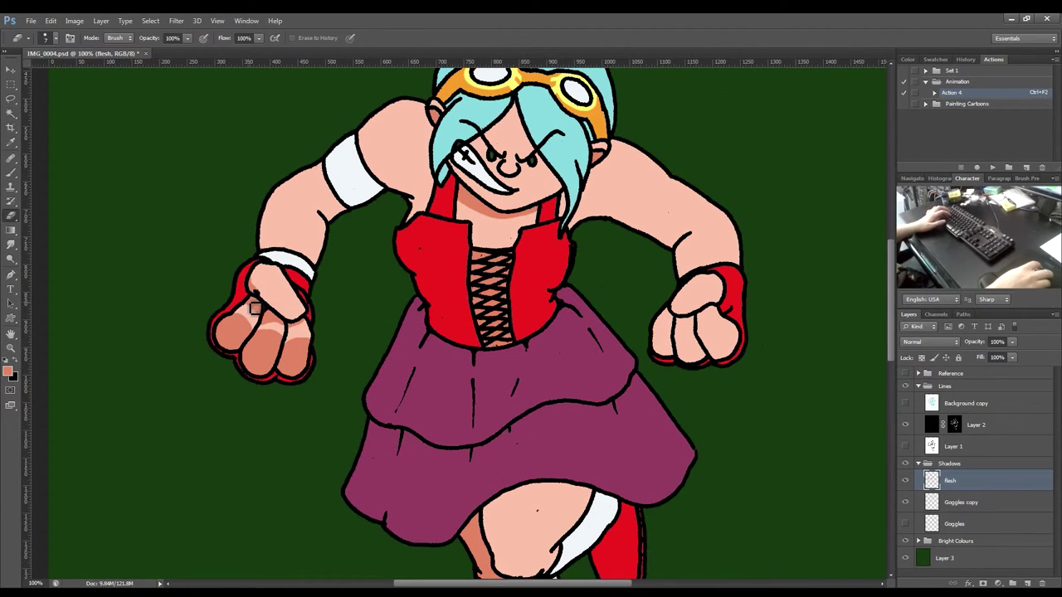
key(w)
click(268, 320)
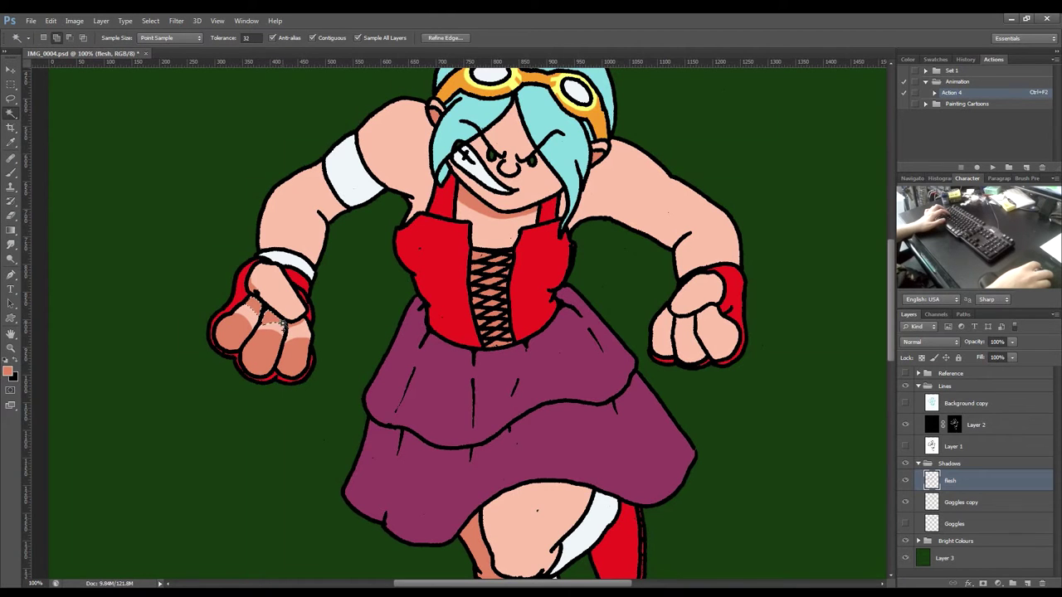
key(ctrl+d)
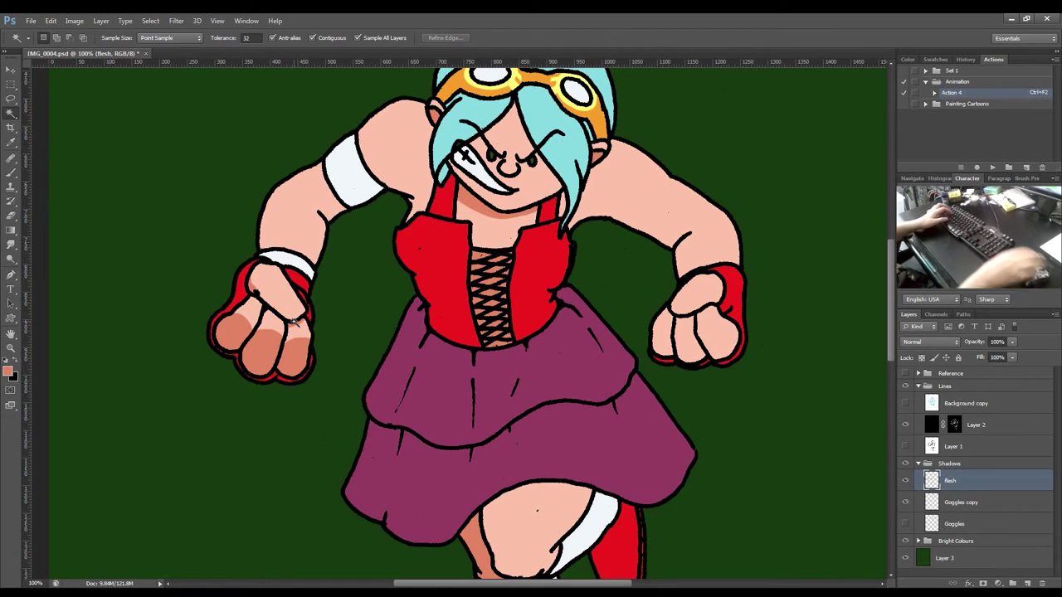
key(ctrl+plus)
key(ctrl+plus)
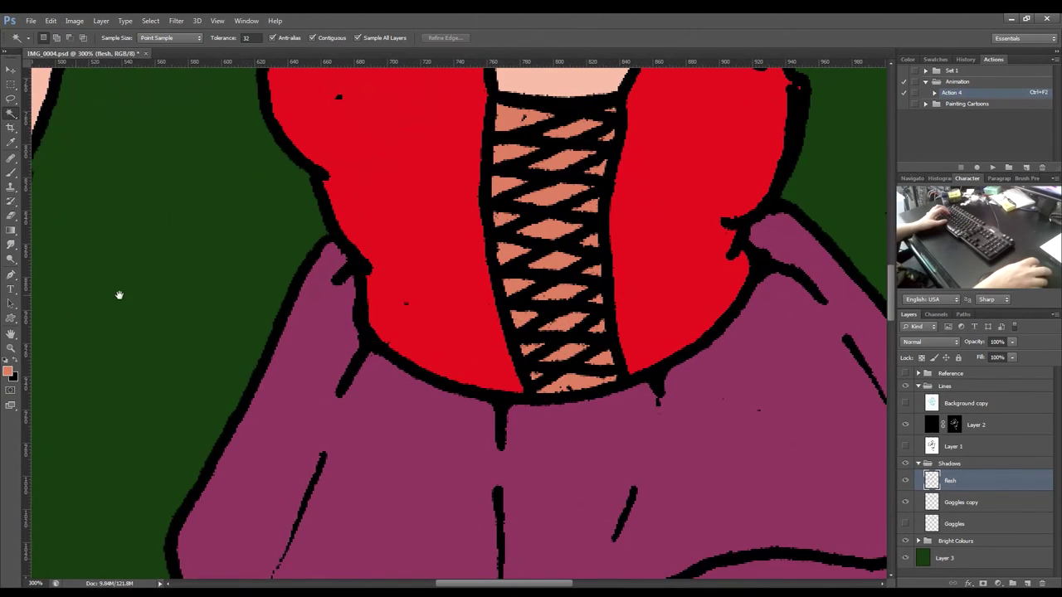
drag(43, 293, 617, 316)
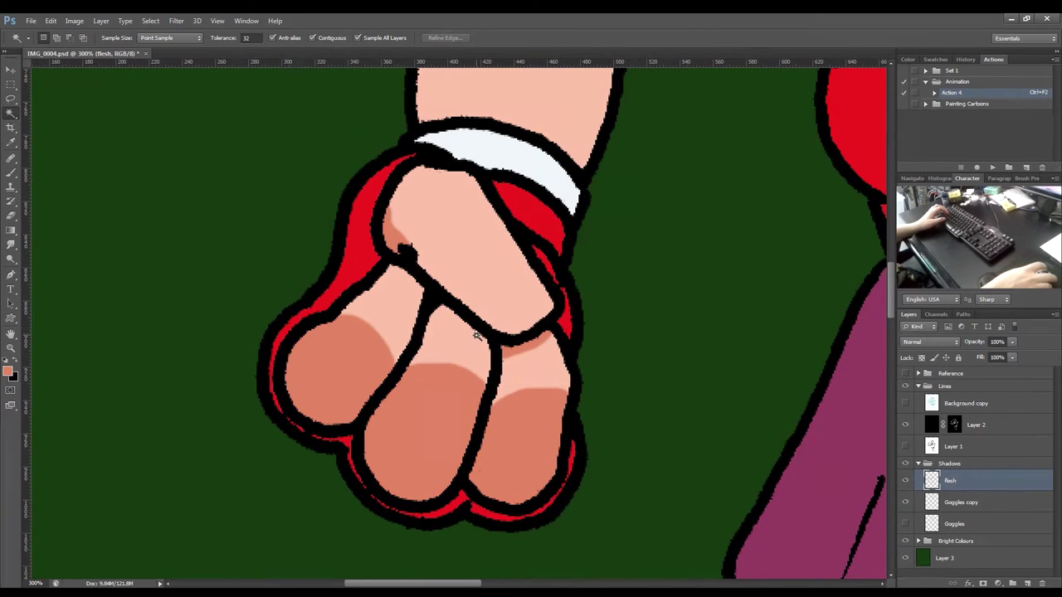
key(b)
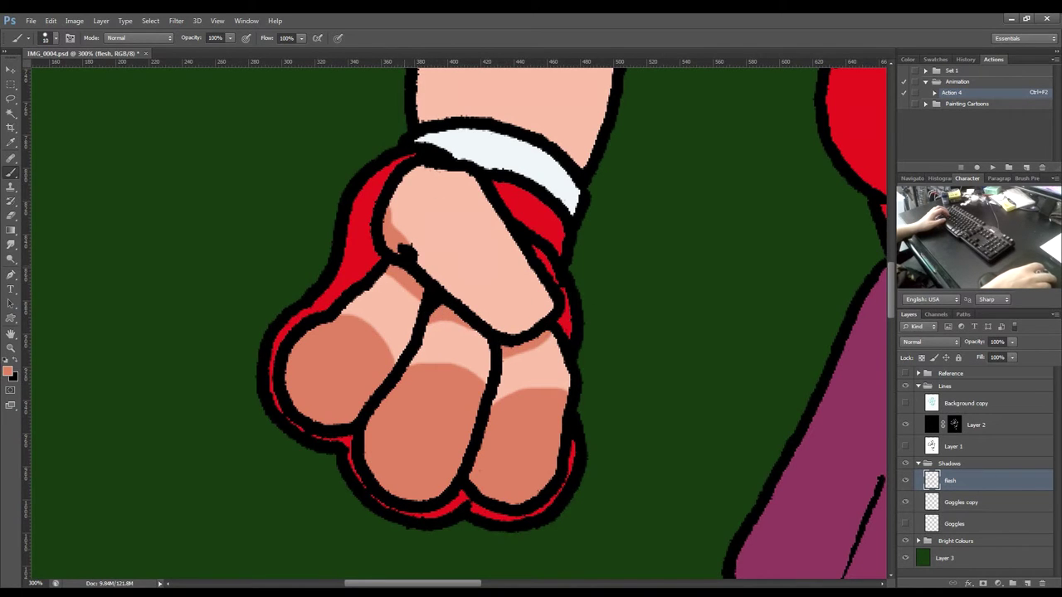
Draw the shadow boundary line down the arm's inner side, trimming its left edge.
drag(669, 263, 468, 500)
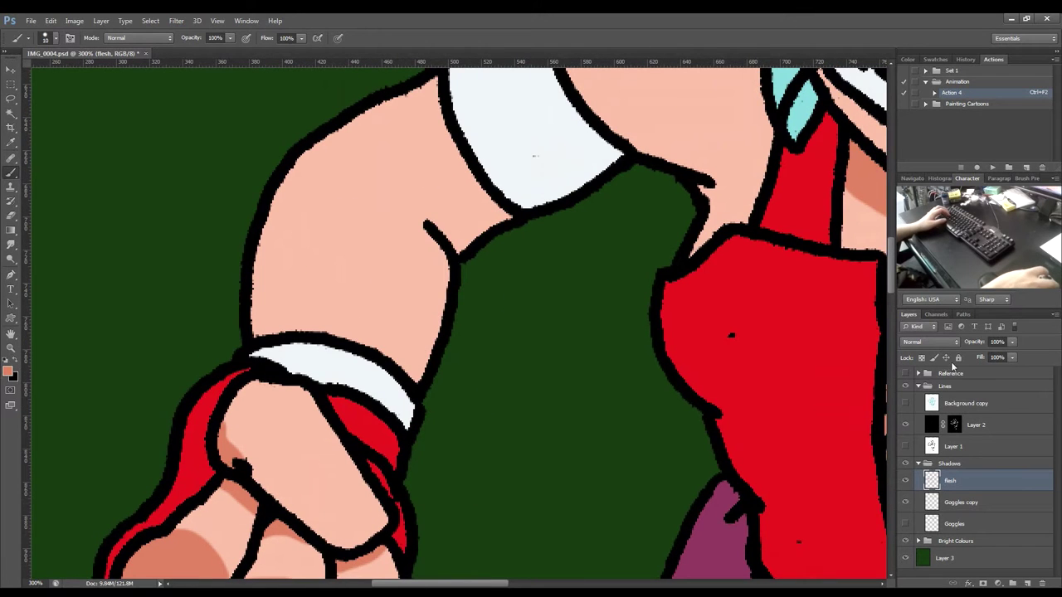
click(907, 404)
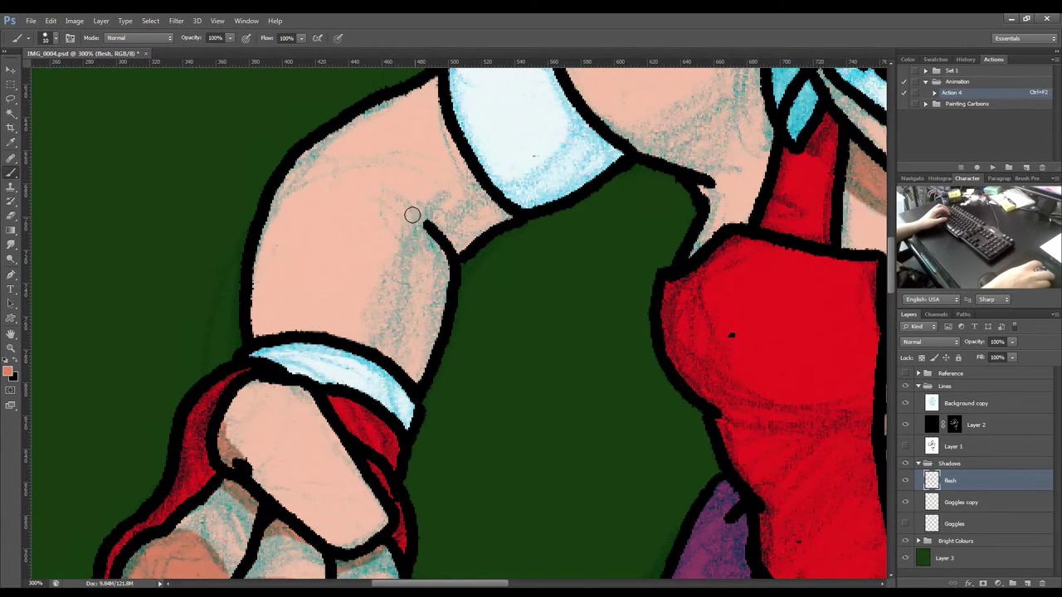
mouse_move(397, 204)
mouse_down()
mouse_move(430, 221)
mouse_move(486, 204)
mouse_up()
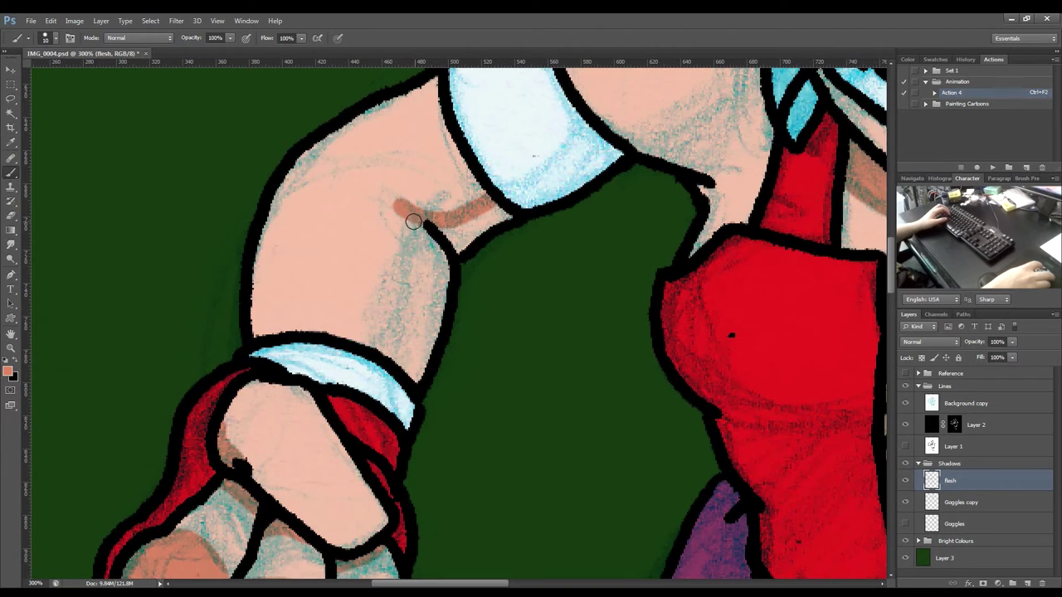
drag(408, 224, 373, 343)
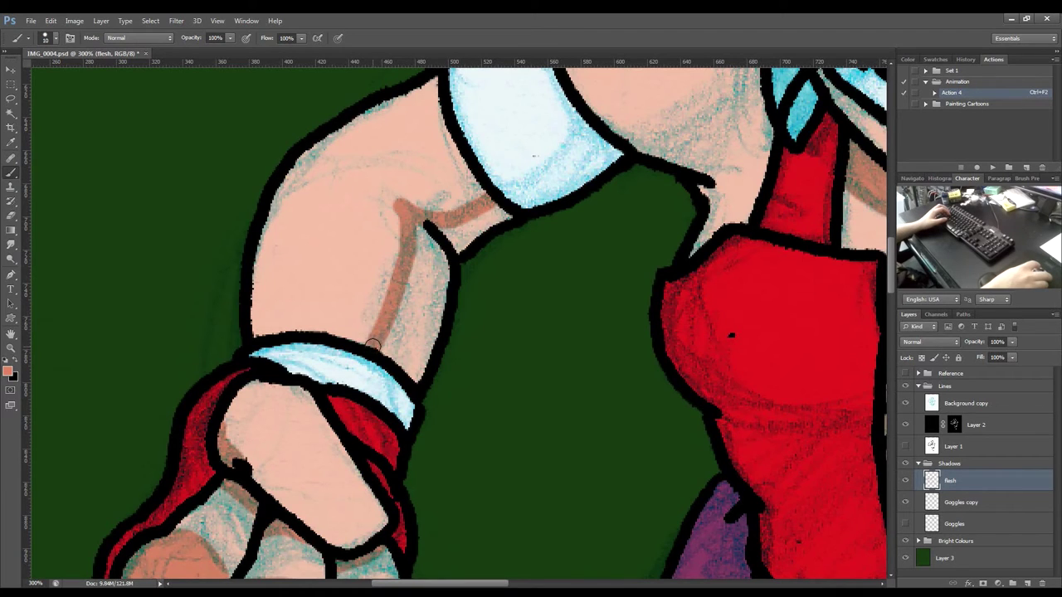
key(e)
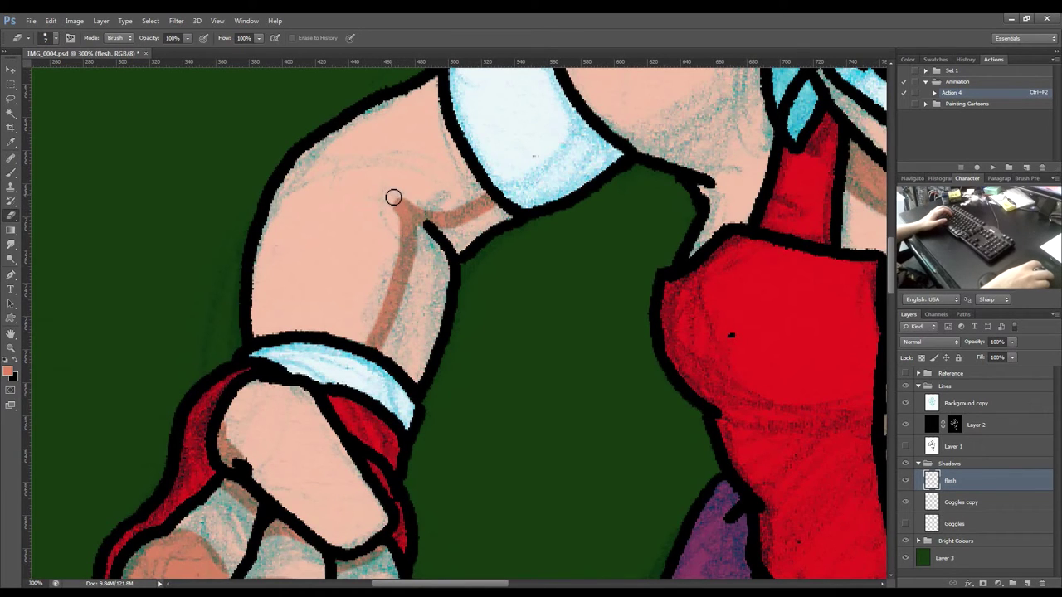
drag(393, 196, 387, 258)
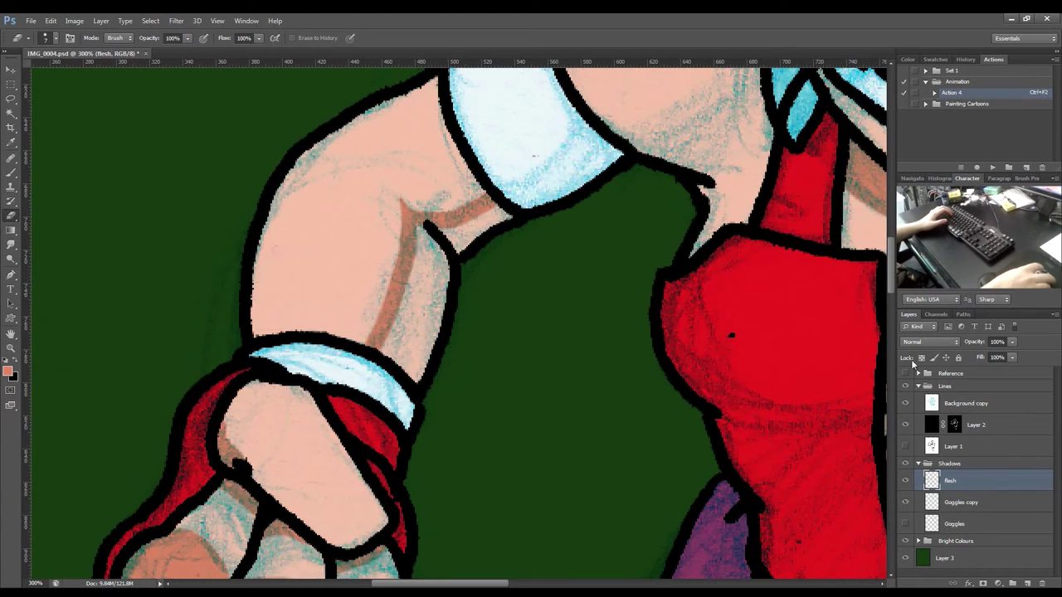
Fill the arm's shadow area with darker flesh and erase strays along the crease.
click(906, 402)
key(w)
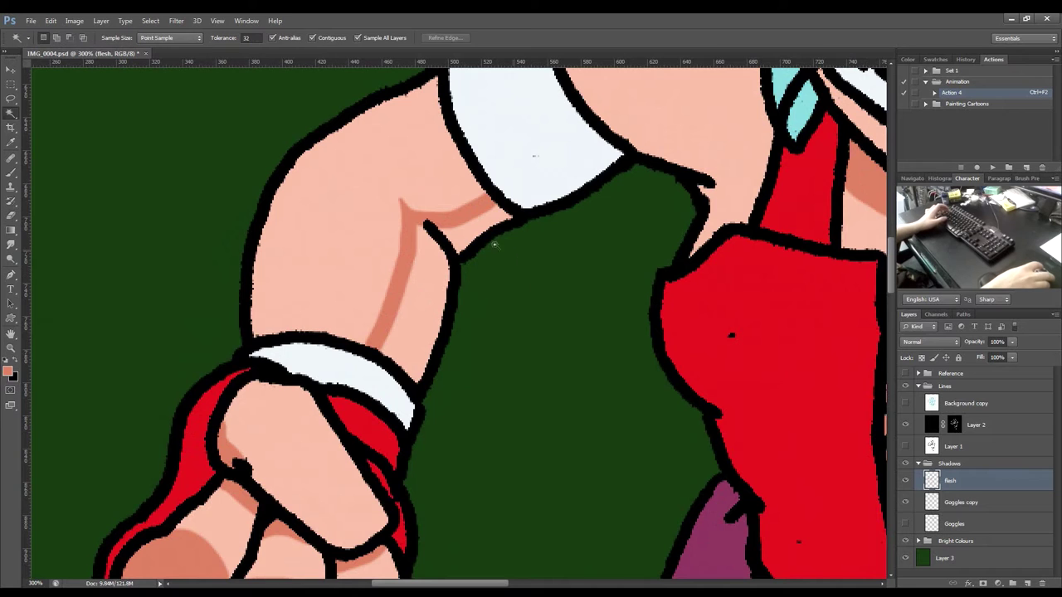
click(469, 241)
key(alt+BackSpace)
key(ctrl+d)
mouse_move(468, 242)
mouse_down()
mouse_move(486, 276)
mouse_move(464, 343)
mouse_up()
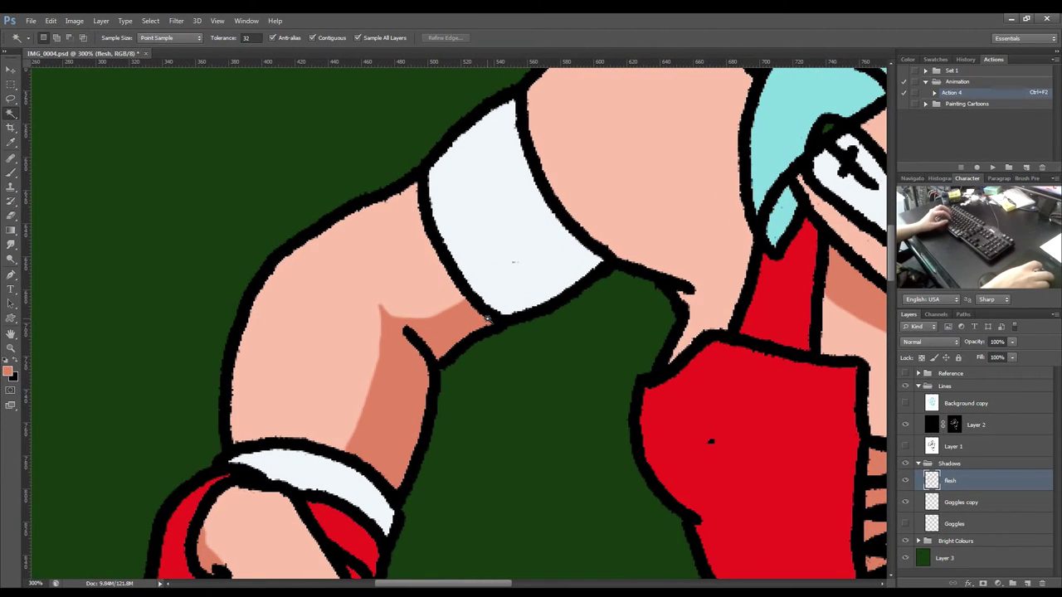
key(e)
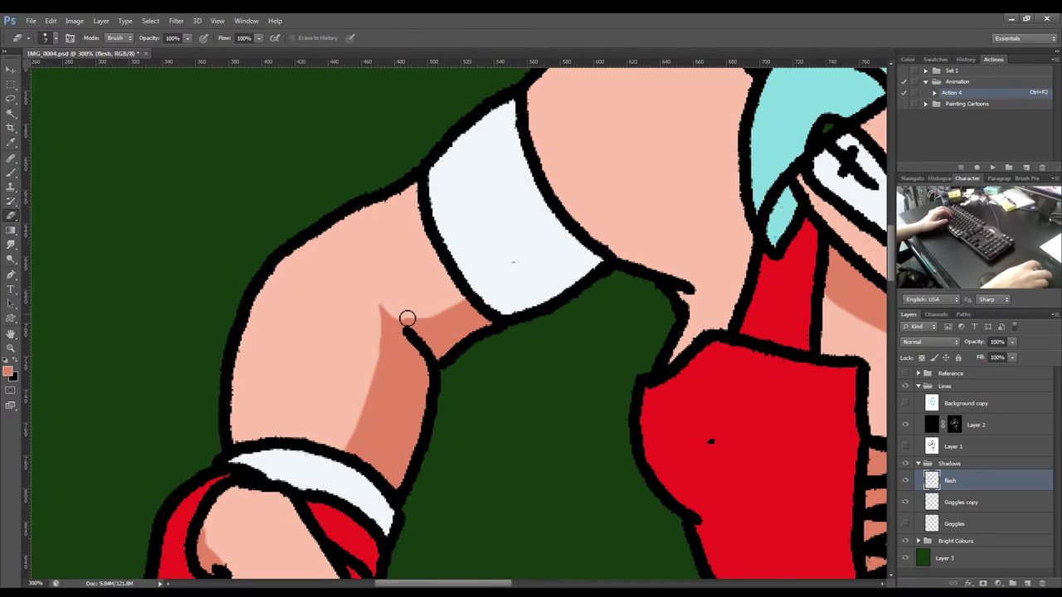
drag(420, 320, 458, 303)
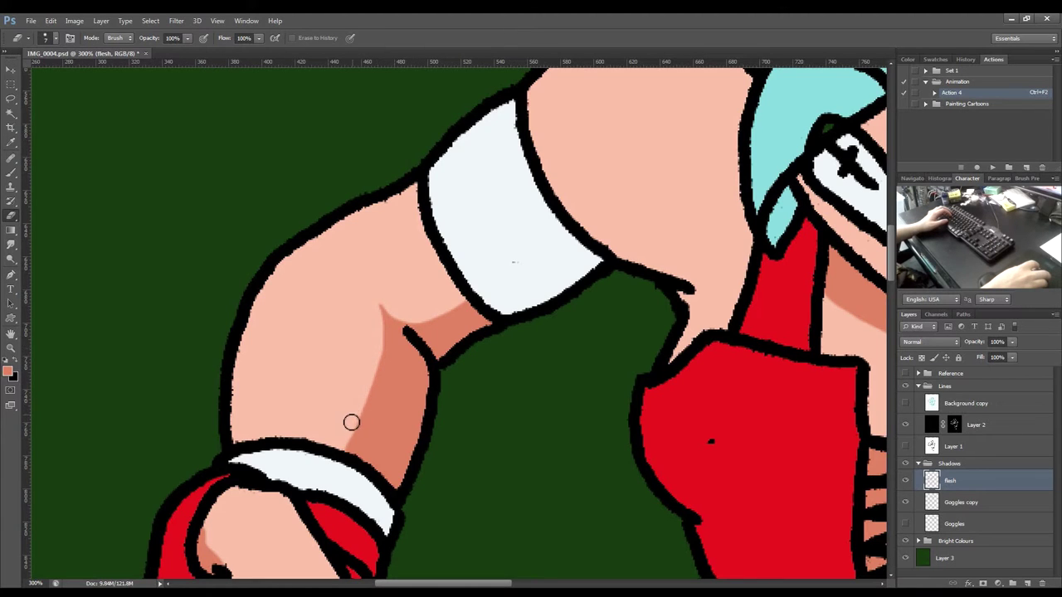
drag(382, 346, 354, 345)
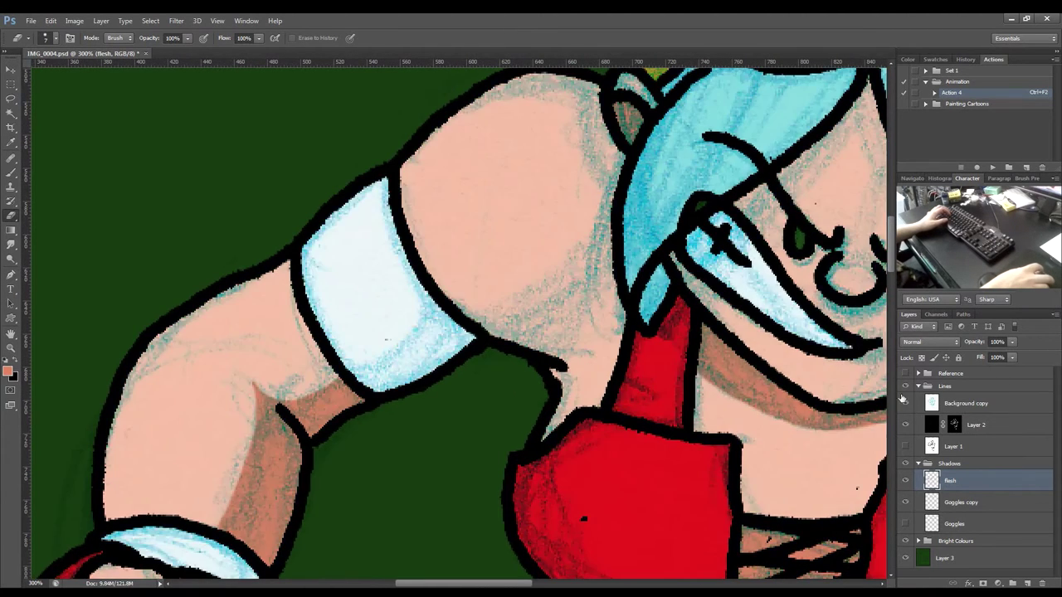
Brush the shoulder shadow outline along its edge beside the hair and red top.
key(b)
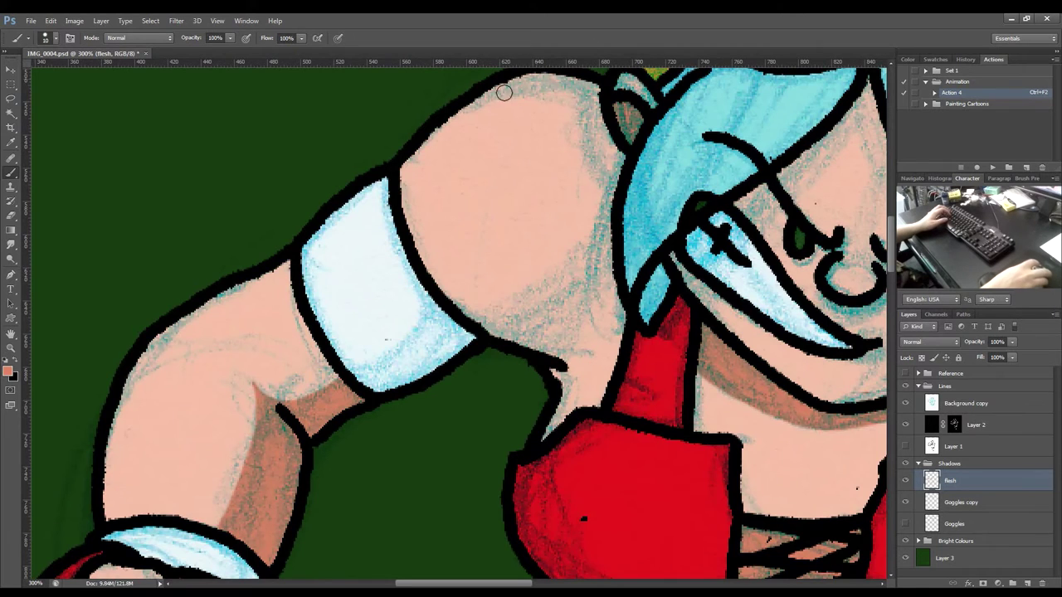
mouse_move(467, 171)
mouse_down()
mouse_move(356, 230)
mouse_move(307, 209)
mouse_move(423, 217)
mouse_move(422, 198)
mouse_move(402, 191)
mouse_move(368, 186)
mouse_move(325, 200)
mouse_move(404, 202)
mouse_up()
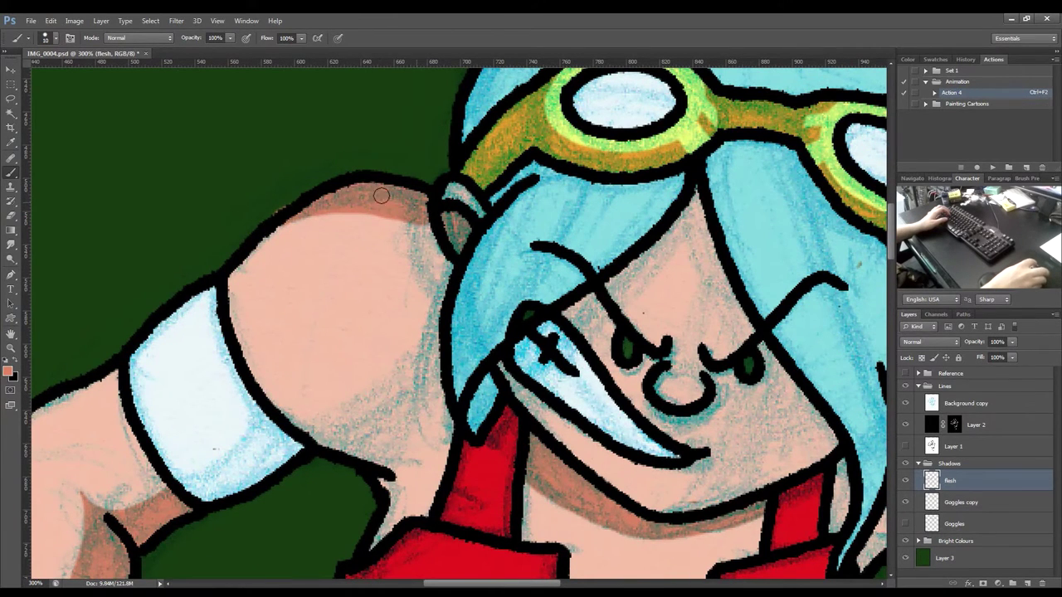
key(e)
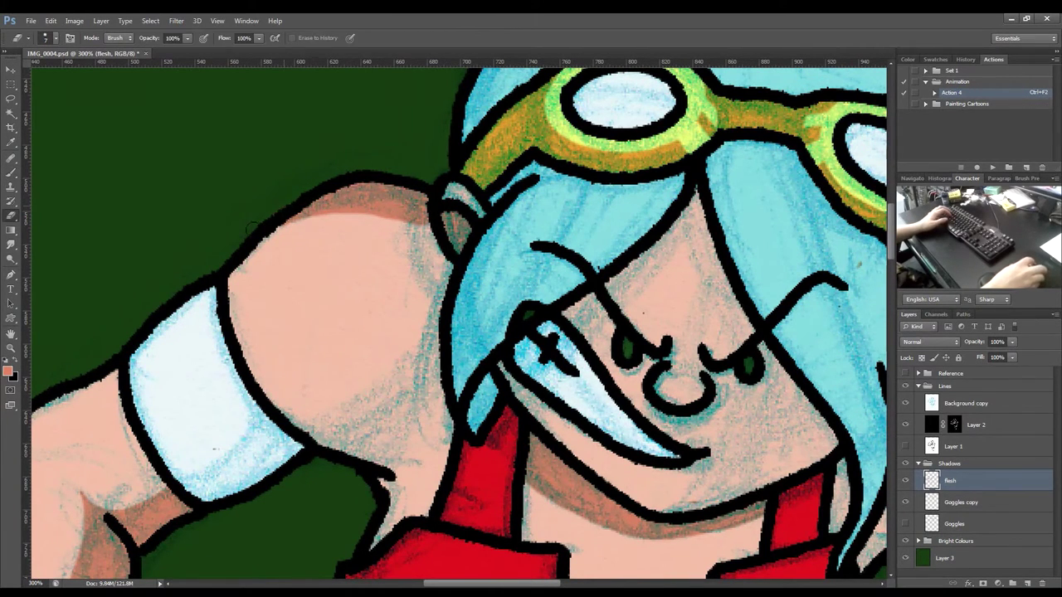
key(b)
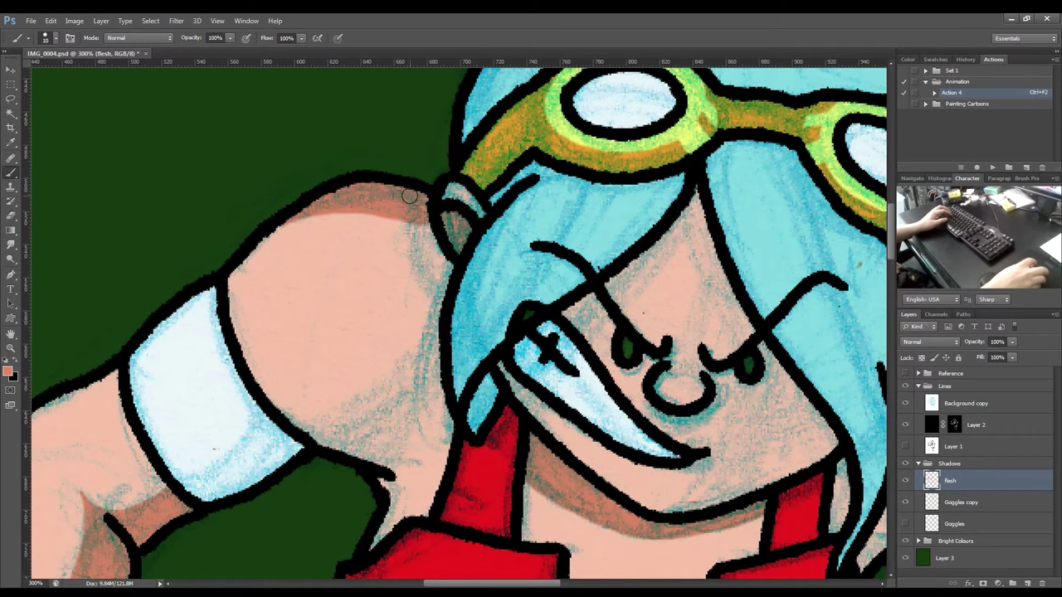
drag(407, 222, 434, 296)
mouse_move(422, 224)
mouse_down()
mouse_move(439, 277)
mouse_move(431, 245)
mouse_up()
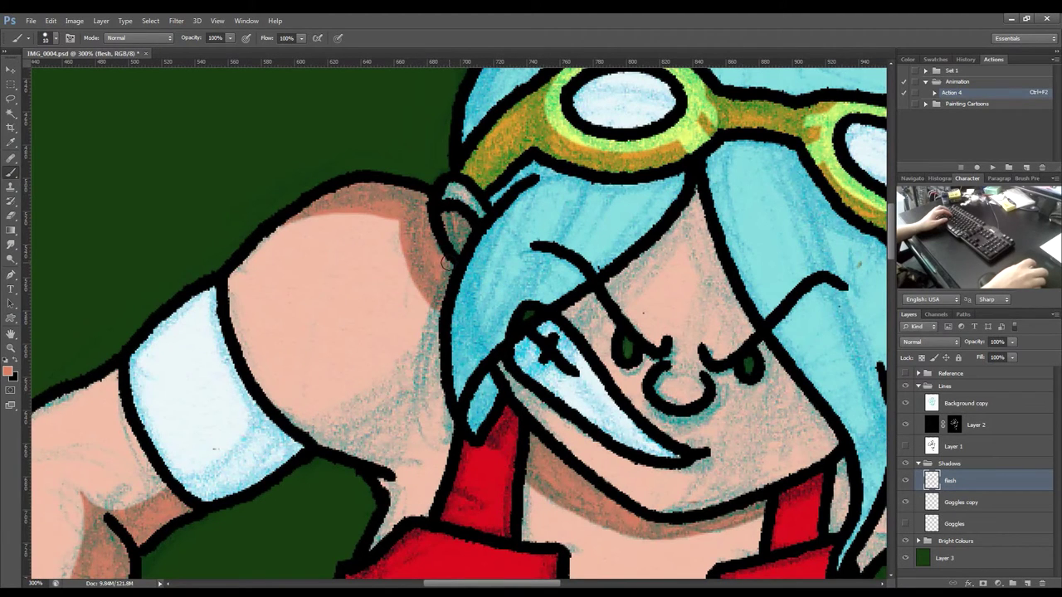
scroll(423, 283, down, 3)
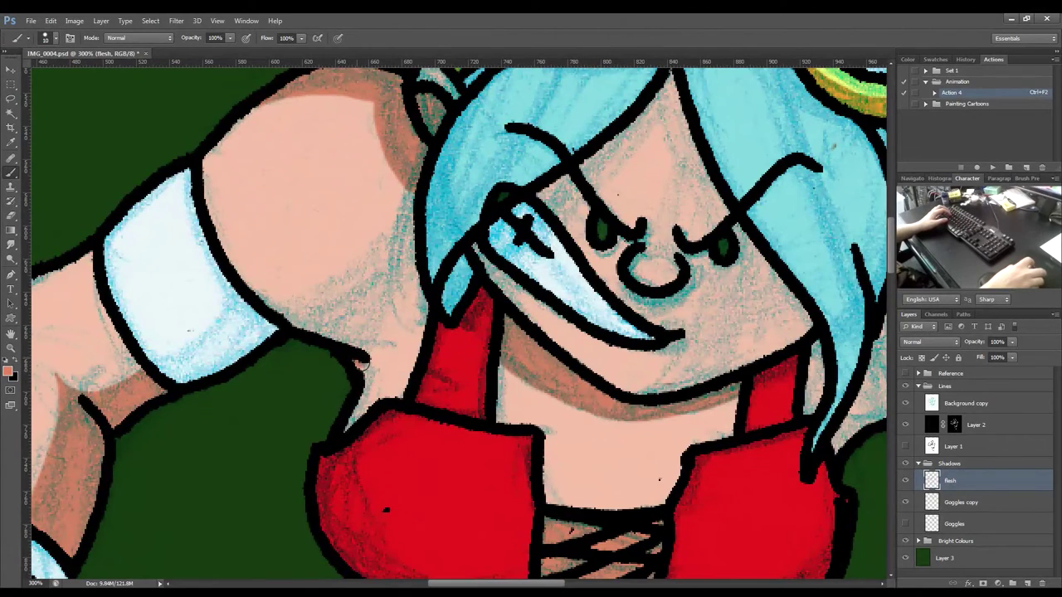
drag(365, 378, 360, 407)
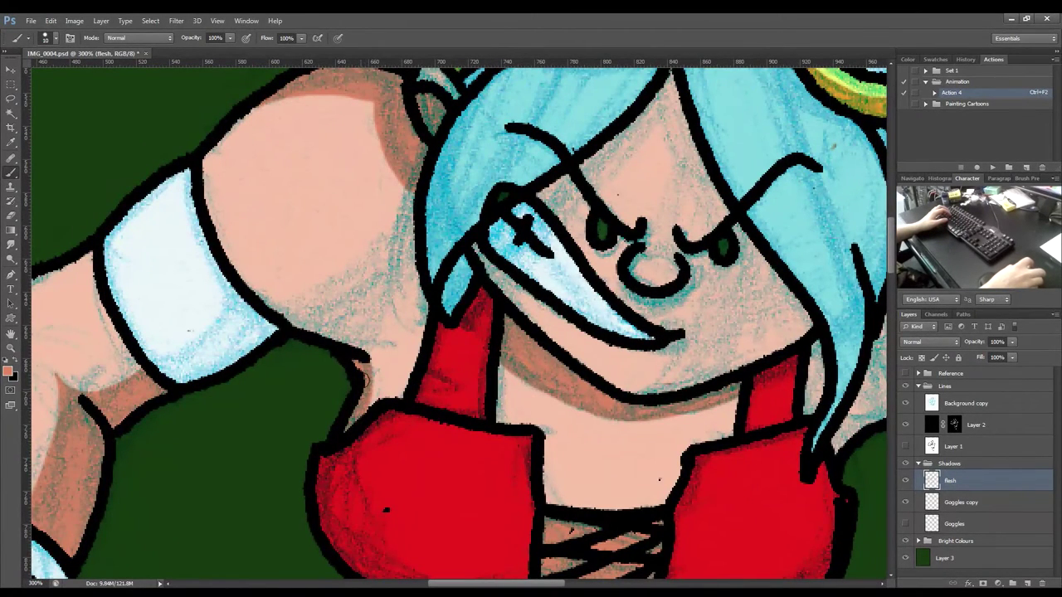
mouse_move(365, 350)
mouse_down()
mouse_move(409, 261)
mouse_move(418, 160)
mouse_move(389, 267)
mouse_move(410, 240)
mouse_up()
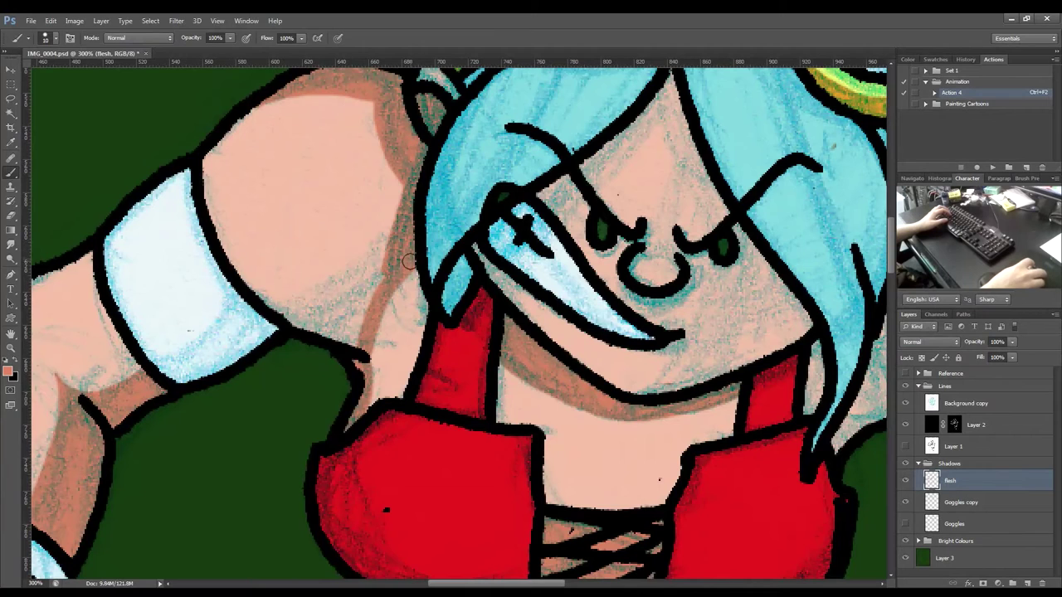
drag(412, 280, 420, 305)
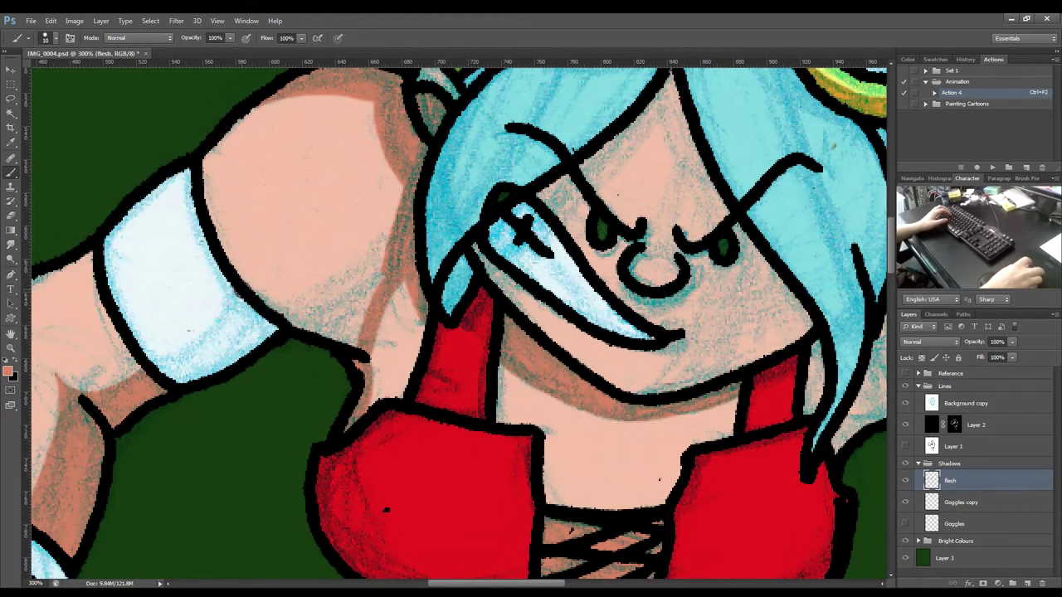
mouse_move(271, 303)
mouse_down()
mouse_move(330, 286)
mouse_move(378, 249)
mouse_up()
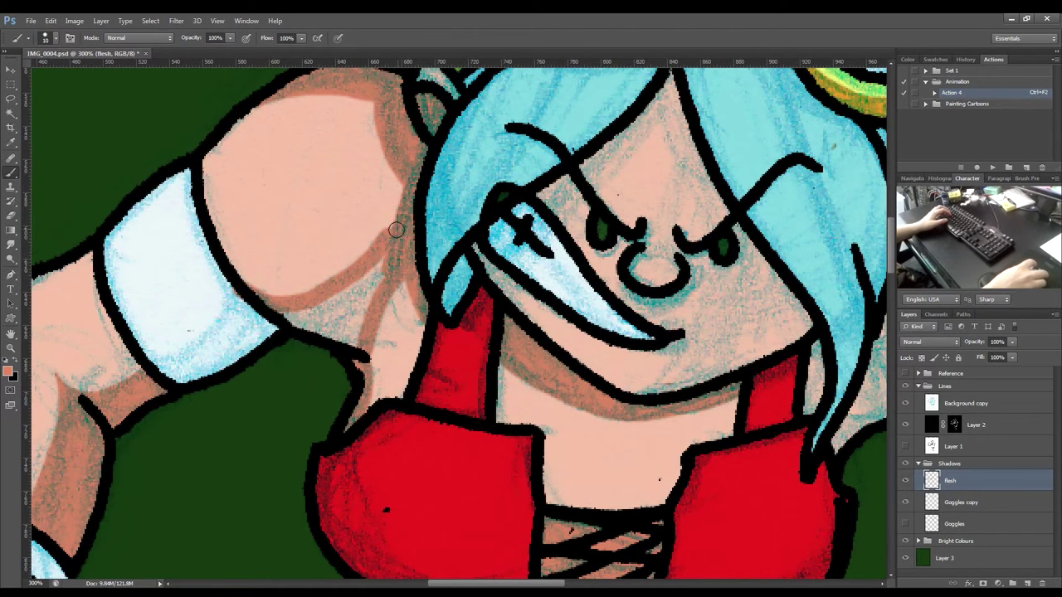
drag(400, 212, 405, 191)
Hide the sketch and fill the enclosed shoulder area with the darker shadow colour.
click(906, 405)
key(w)
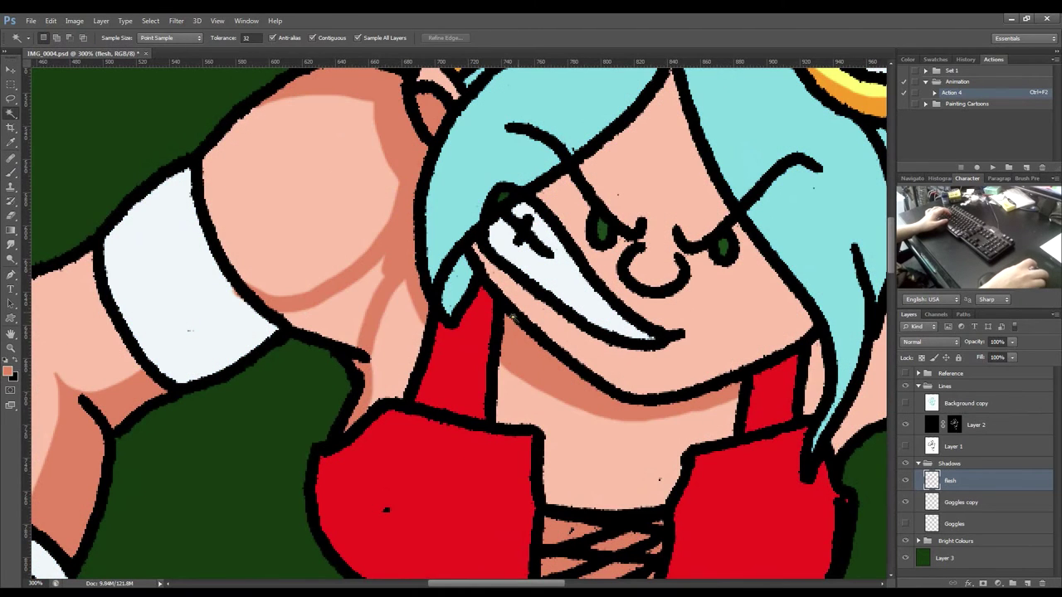
key(shift+w)
click(388, 342)
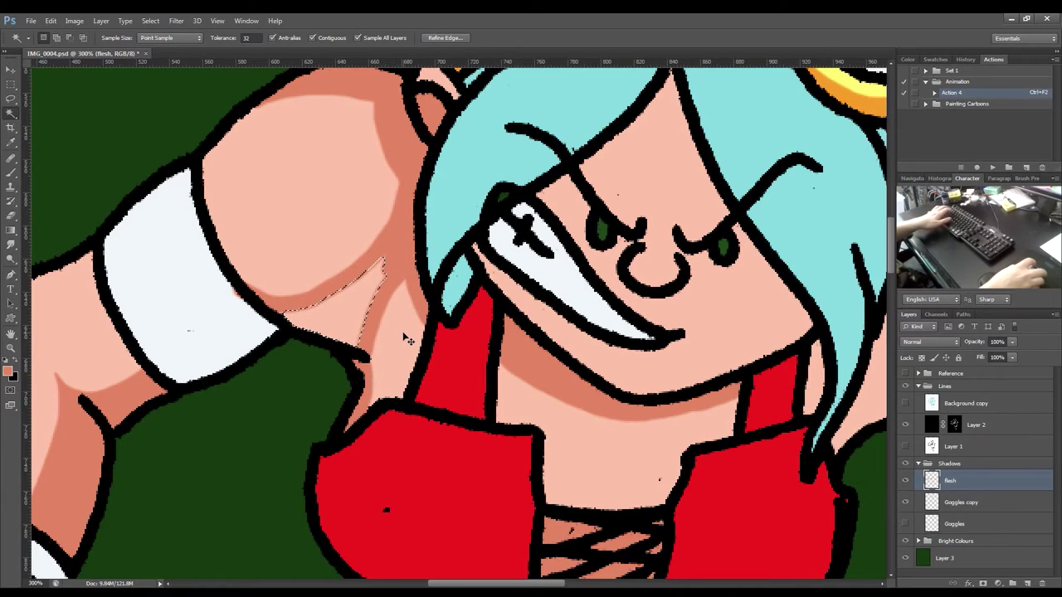
key(alt+BackSpace)
key(ctrl+d)
scroll(473, 277, up, 5)
key(e)
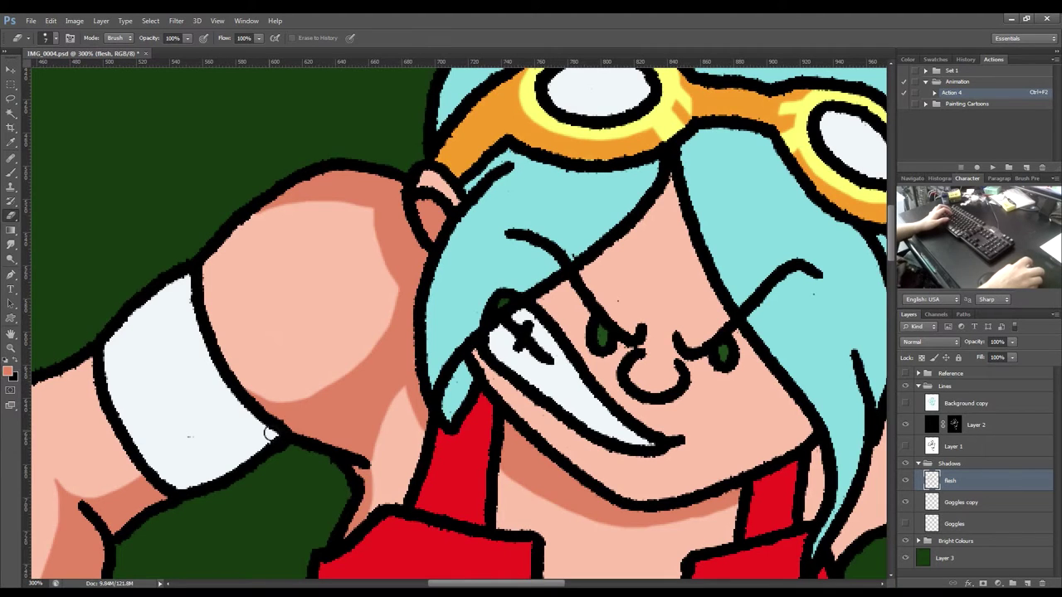
mouse_move(406, 337)
mouse_down()
mouse_move(161, 293)
mouse_move(110, 202)
mouse_up()
Shade the neck beside the hair and outline the shadow under the right arm.
key(b)
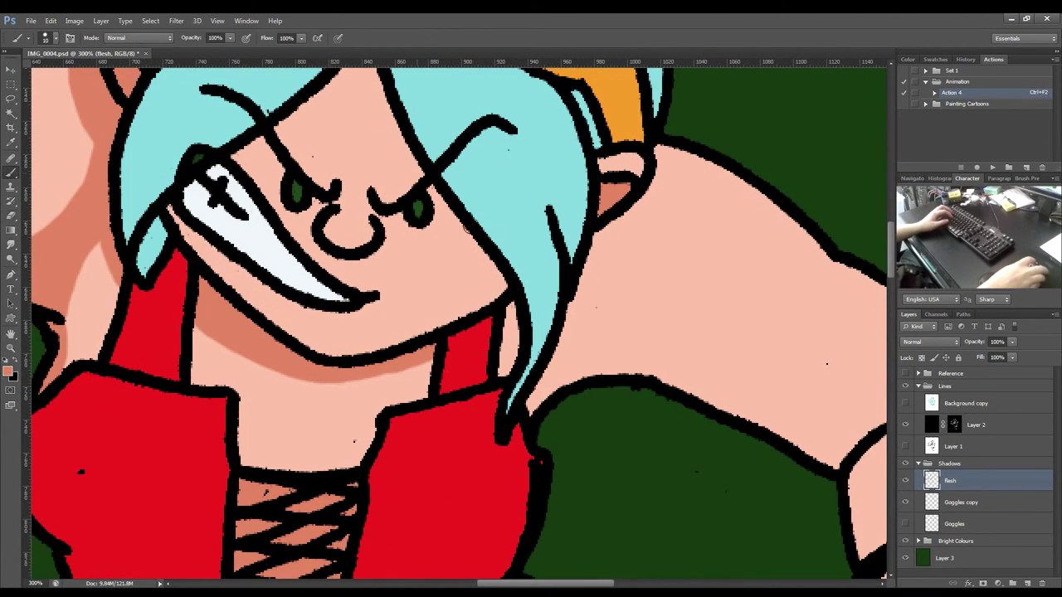
drag(508, 312, 502, 370)
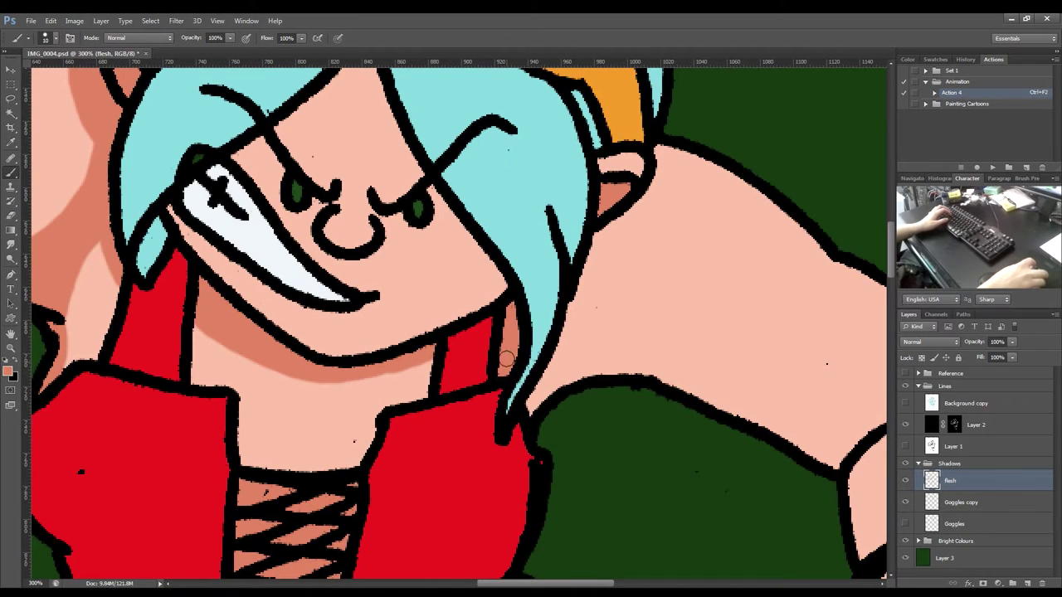
click(905, 404)
mouse_move(612, 303)
mouse_down()
mouse_move(558, 292)
mouse_move(506, 315)
mouse_move(448, 279)
mouse_up()
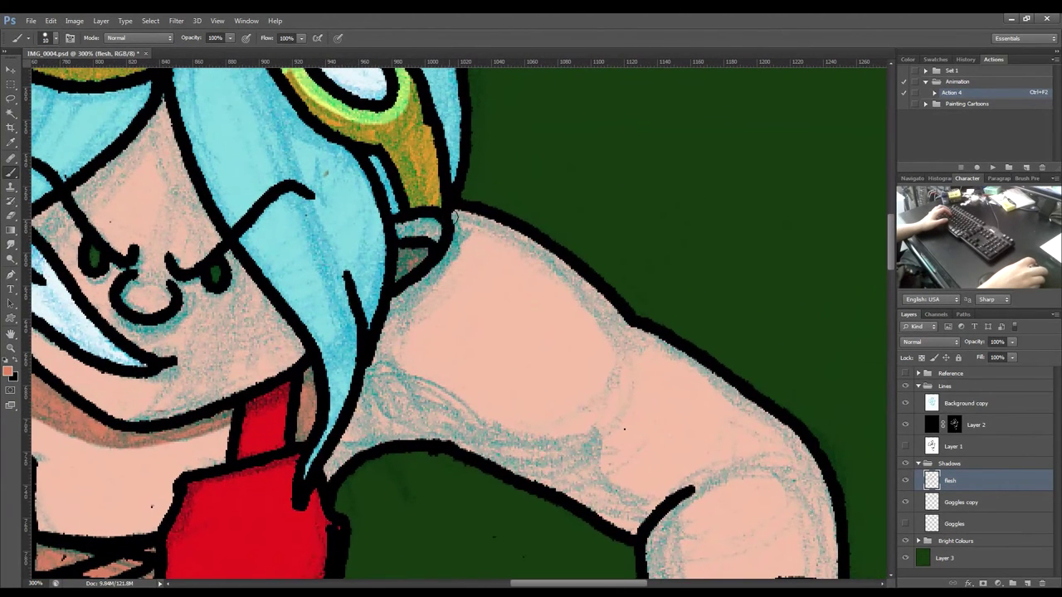
drag(435, 273, 388, 318)
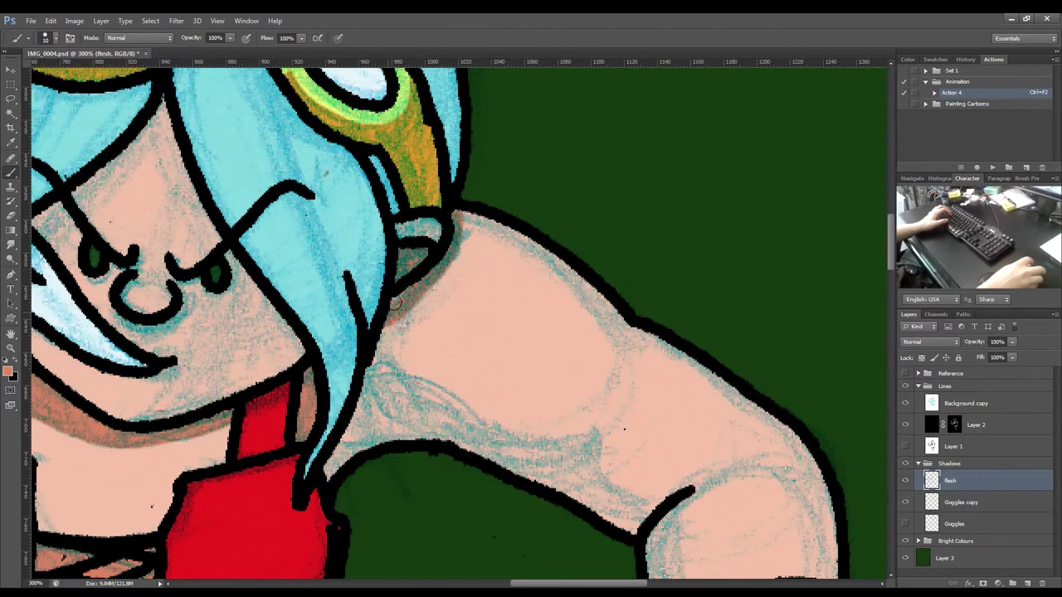
drag(384, 328, 390, 402)
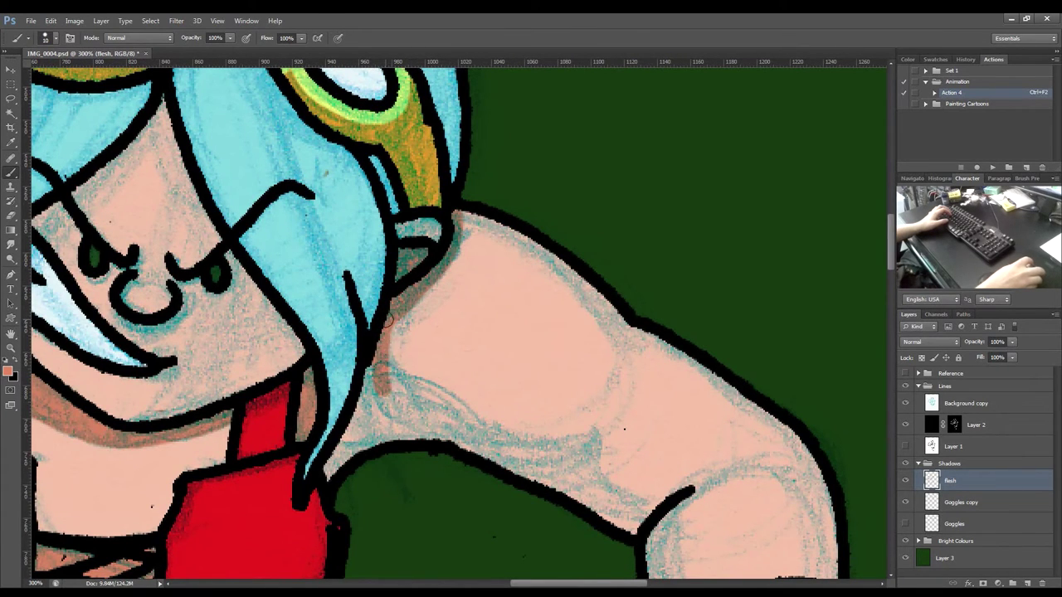
mouse_move(385, 363)
mouse_down()
mouse_move(399, 382)
mouse_move(485, 427)
mouse_move(598, 433)
mouse_up()
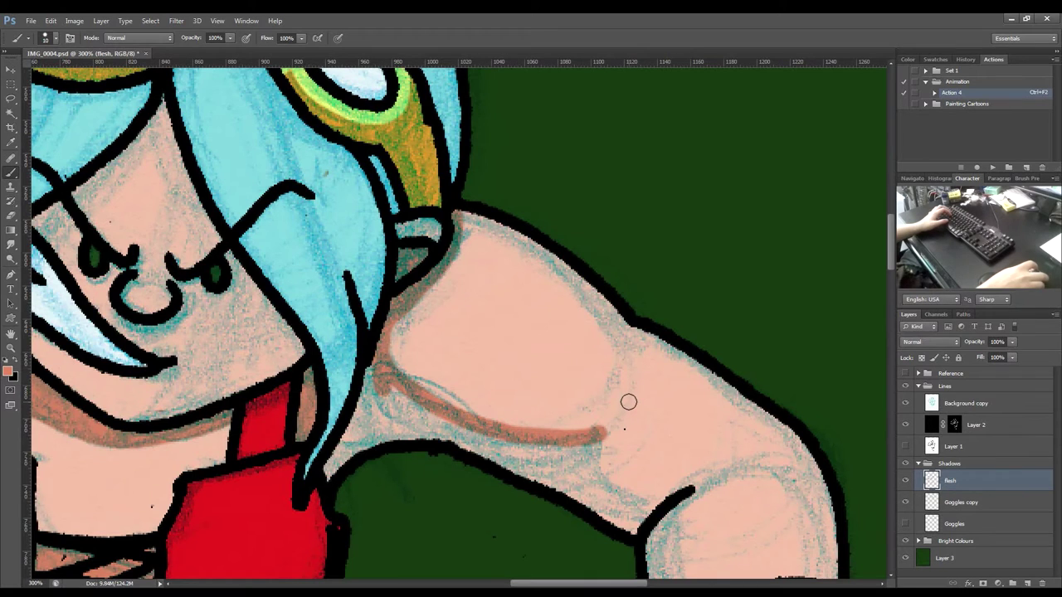
Trim the under-arm shadow outline and extend it down to the elbow.
key(e)
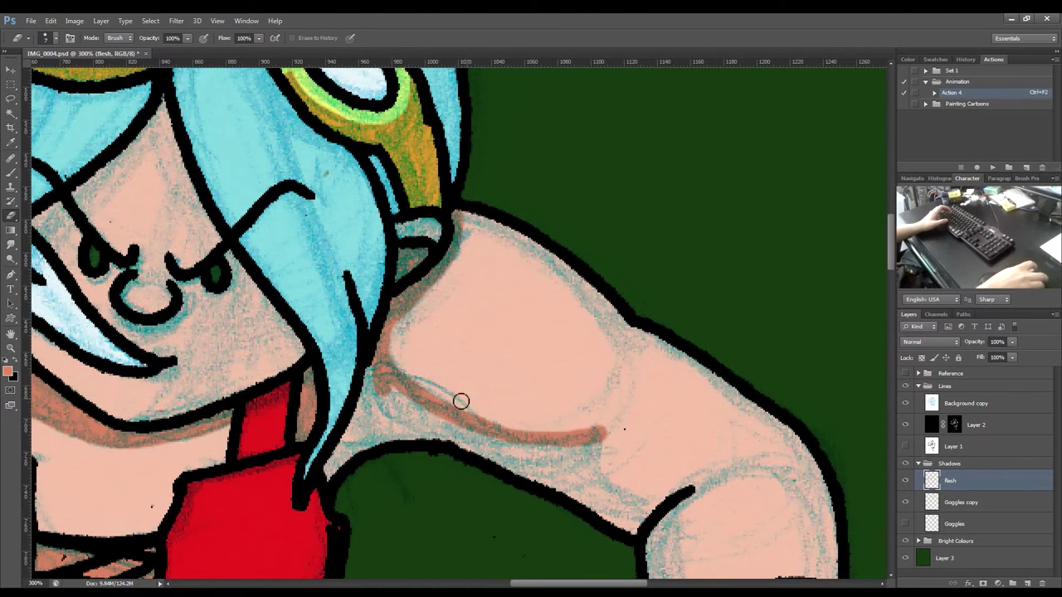
click(905, 404)
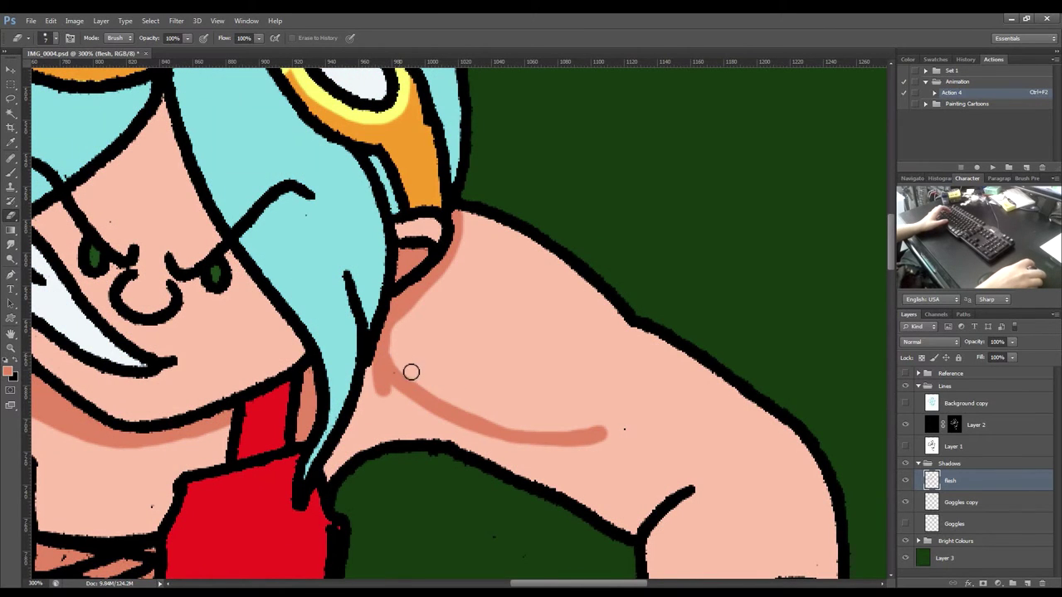
mouse_move(447, 403)
mouse_down()
mouse_move(531, 430)
mouse_move(615, 420)
mouse_up()
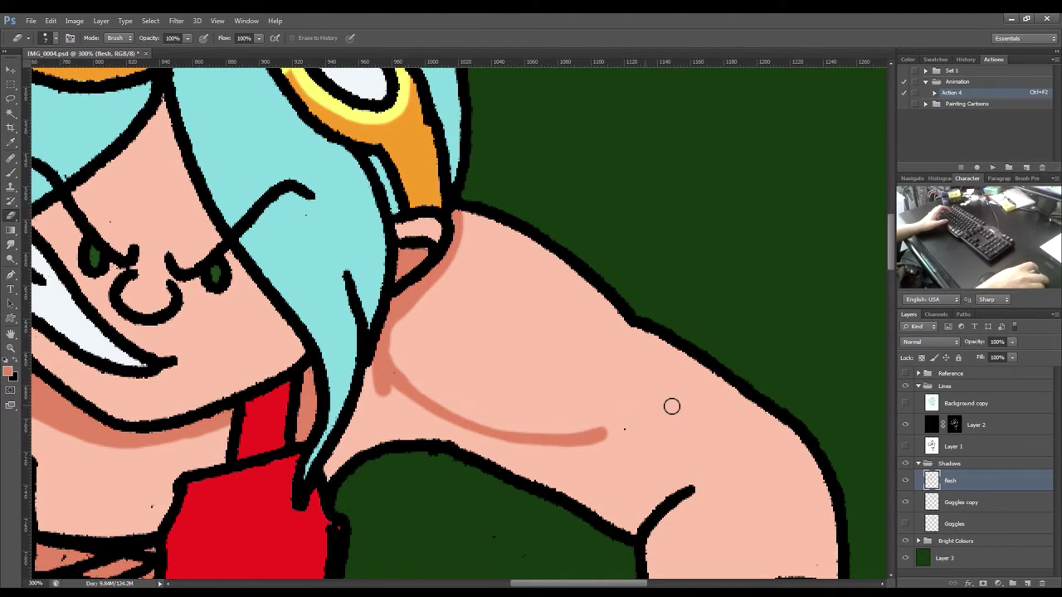
click(905, 405)
key(b)
mouse_move(595, 435)
mouse_down()
mouse_move(606, 482)
mouse_move(656, 502)
mouse_up()
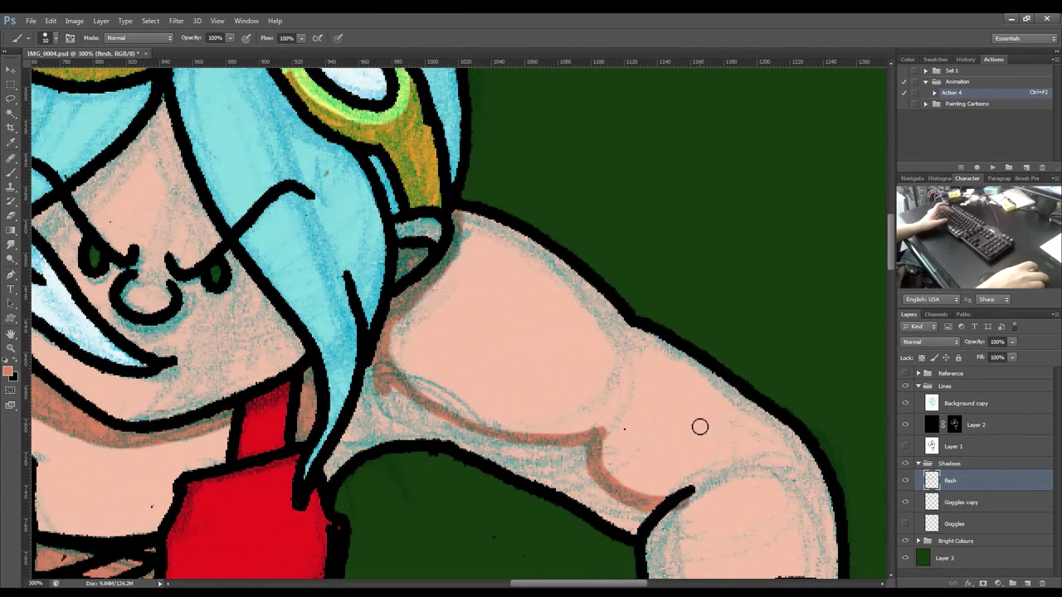
key(e)
key(ctrl+F2)
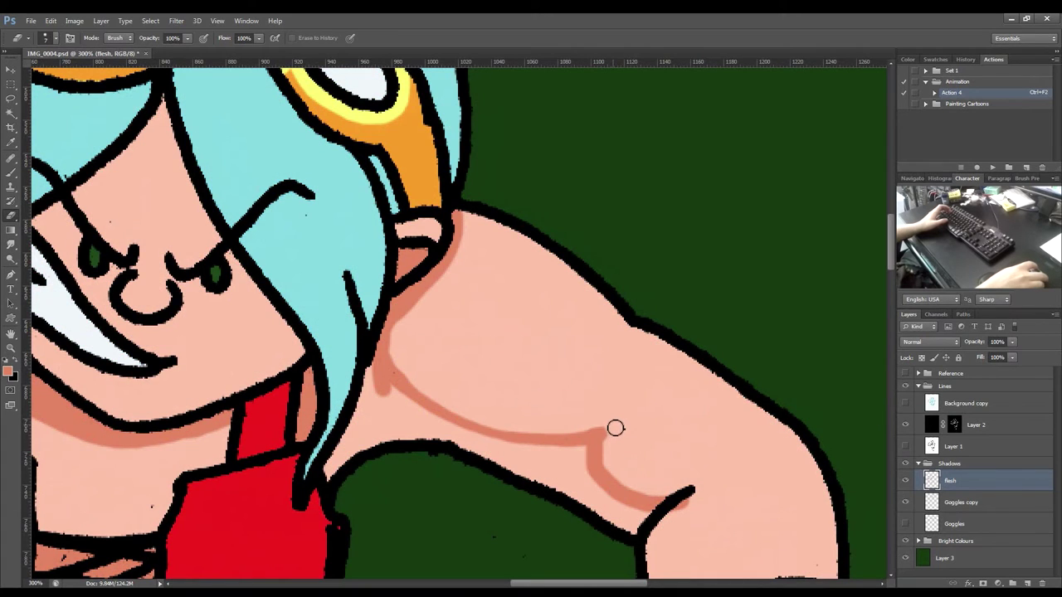
mouse_move(608, 460)
mouse_down()
mouse_move(656, 495)
mouse_move(706, 489)
mouse_move(675, 506)
mouse_up()
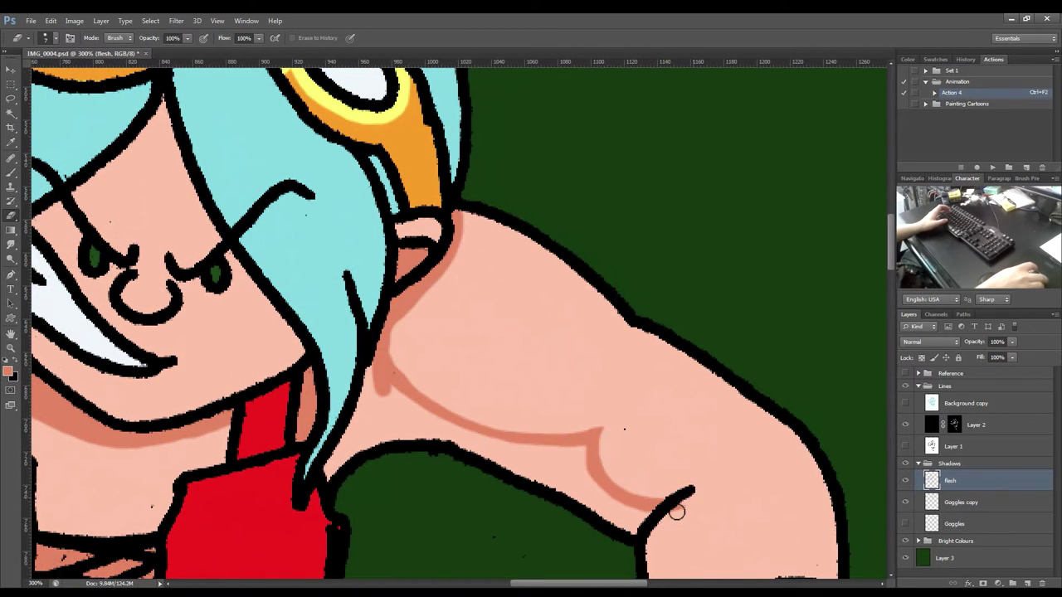
Fill the area under the arm's shadow outline with the darker shadow colour.
key(w)
click(385, 429)
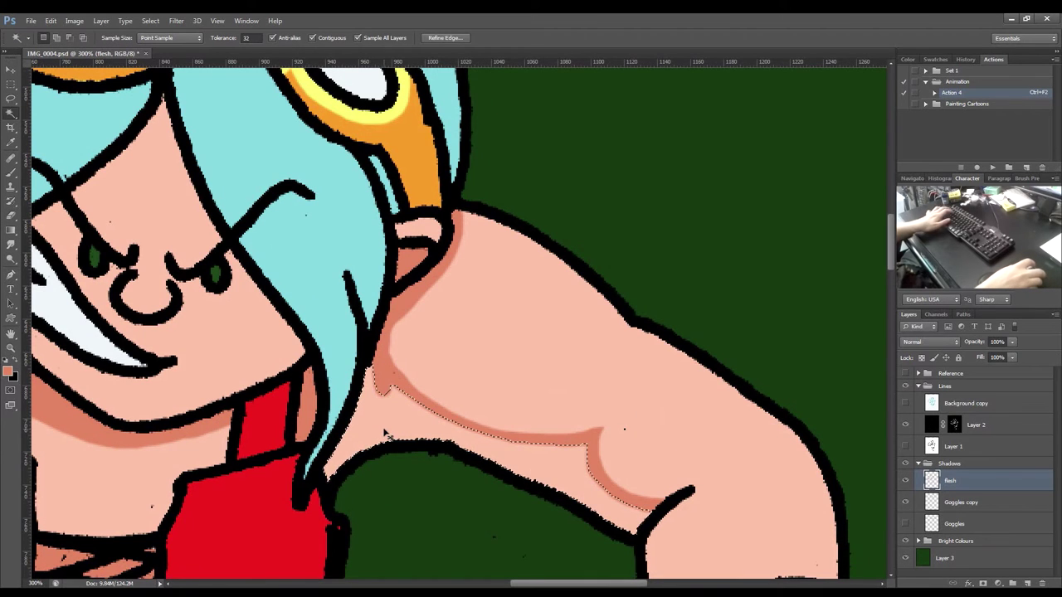
key(alt+BackSpace)
key(b)
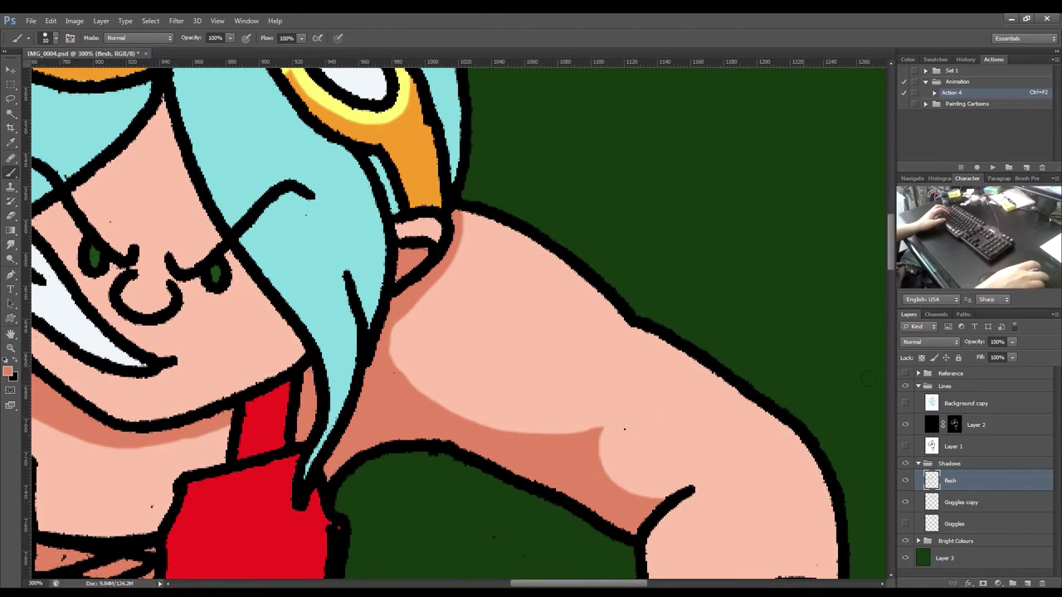
click(905, 403)
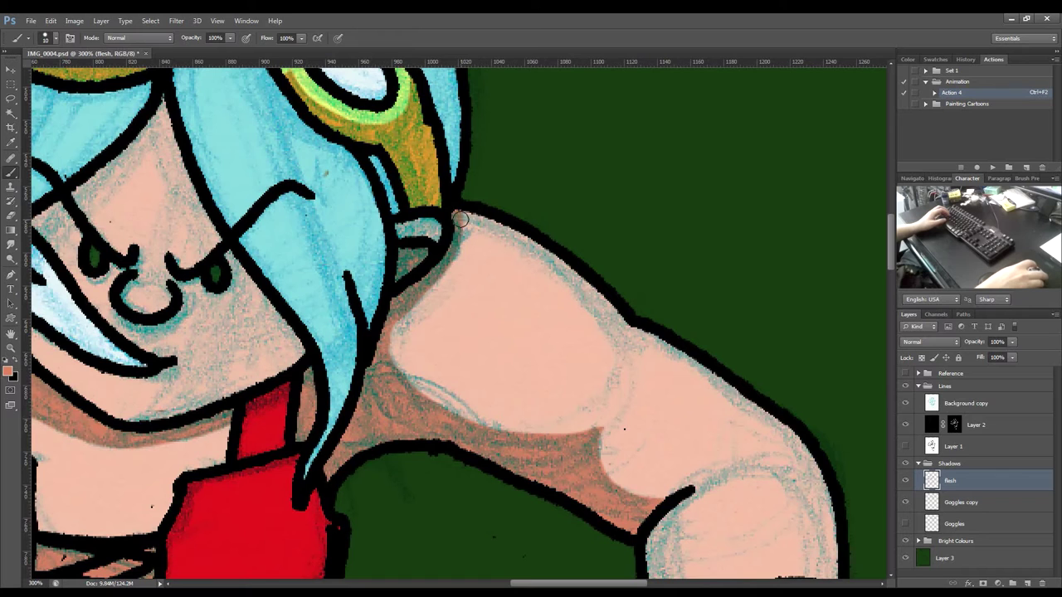
Add shading along the top of the shoulder and down the forearm's inner edge.
drag(492, 224, 515, 234)
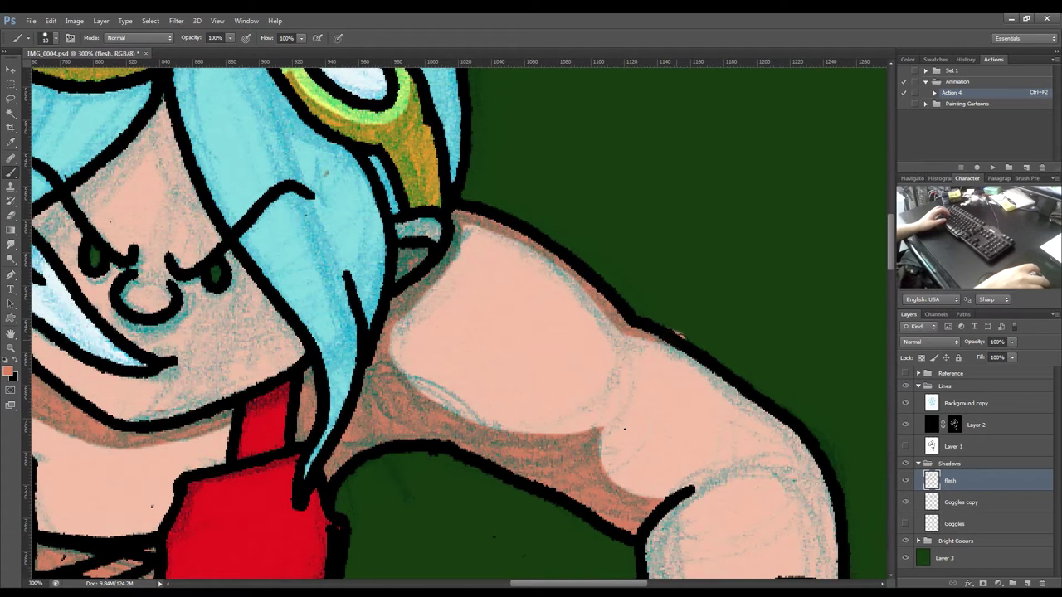
key(e)
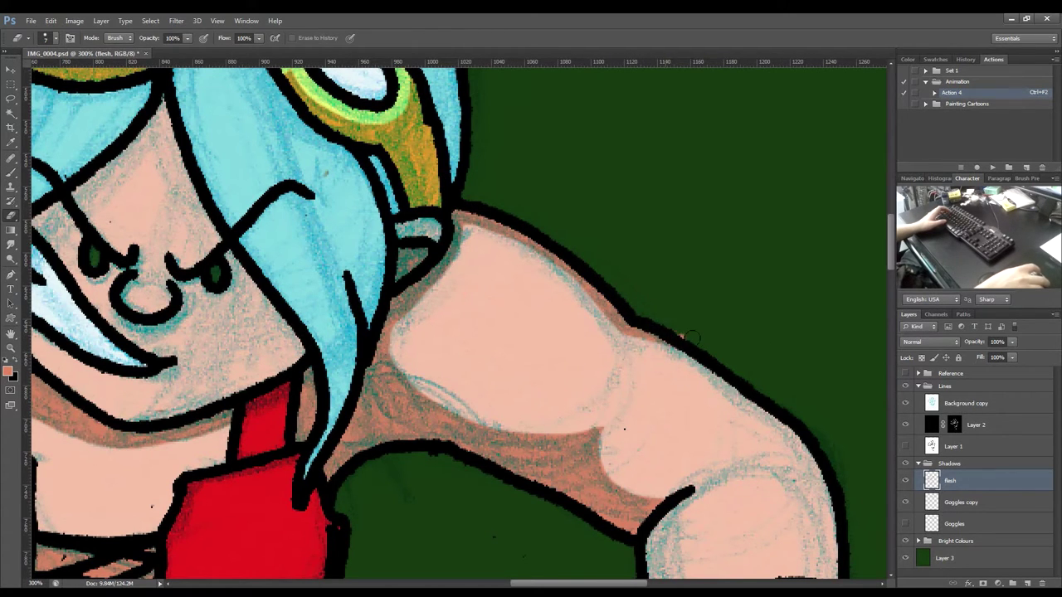
mouse_move(744, 357)
mouse_down()
mouse_move(625, 249)
mouse_move(581, 291)
mouse_move(556, 225)
mouse_up()
key(b)
drag(445, 267, 455, 350)
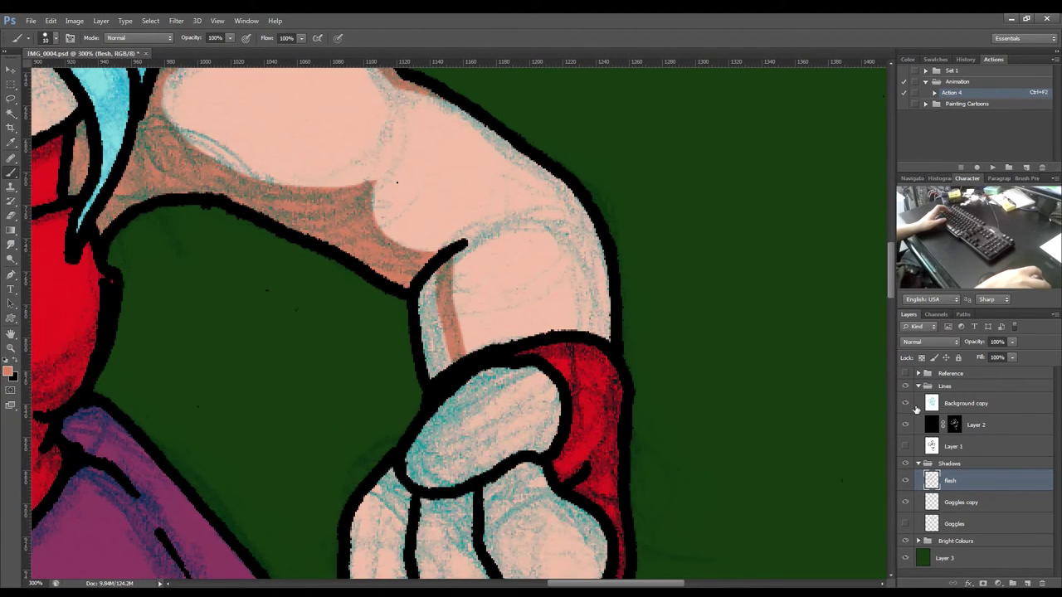
Trim the forearm shadow strip down to the red cuff and show the sketch again.
key(w)
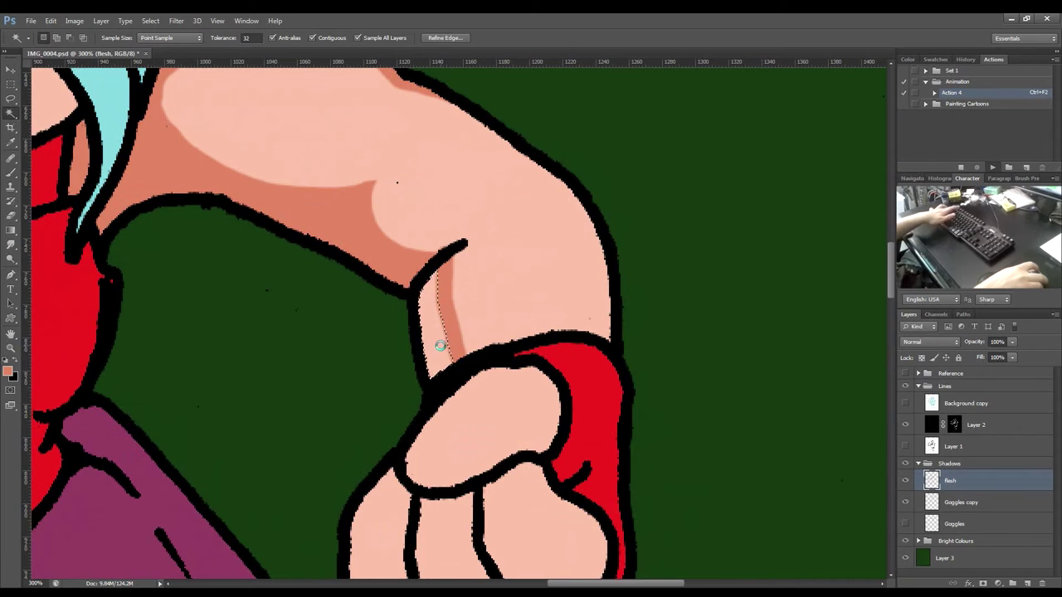
key(e)
drag(462, 259, 461, 357)
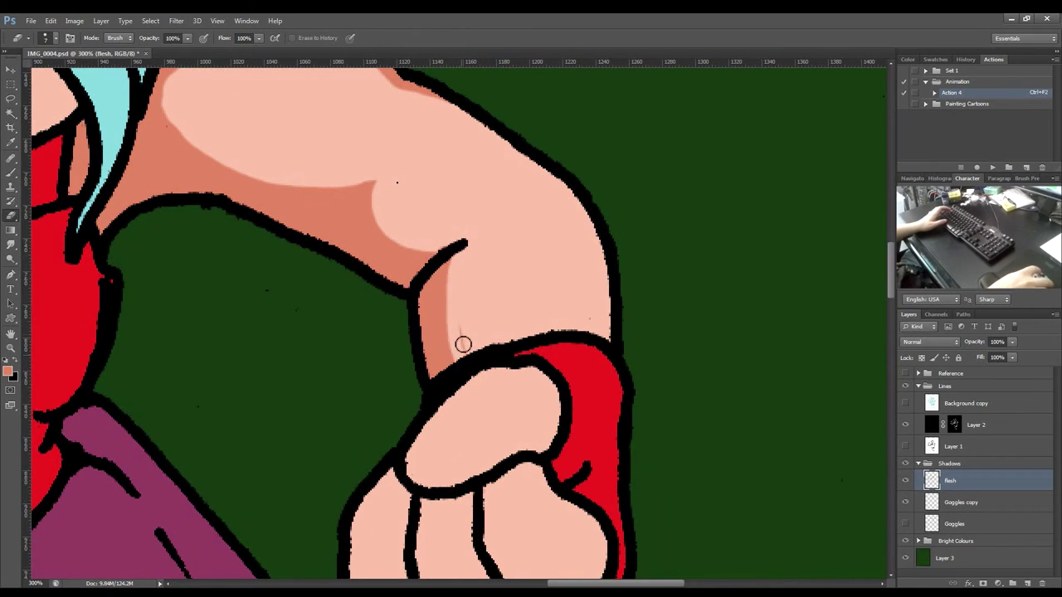
mouse_move(558, 363)
mouse_down()
mouse_move(566, 272)
mouse_move(586, 234)
mouse_up()
click(905, 404)
key(b)
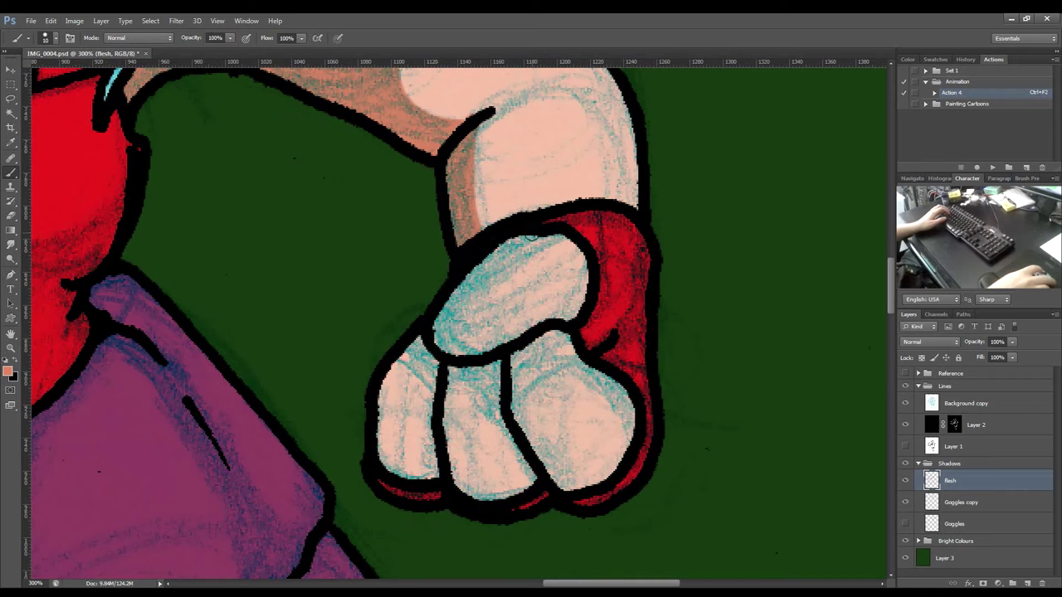
Outline shadows around the right fist's thumb and index finger, then fill the knuckles.
mouse_move(519, 239)
mouse_down()
mouse_move(497, 283)
mouse_move(512, 314)
mouse_move(543, 321)
mouse_move(559, 316)
mouse_move(534, 317)
mouse_move(578, 302)
mouse_up()
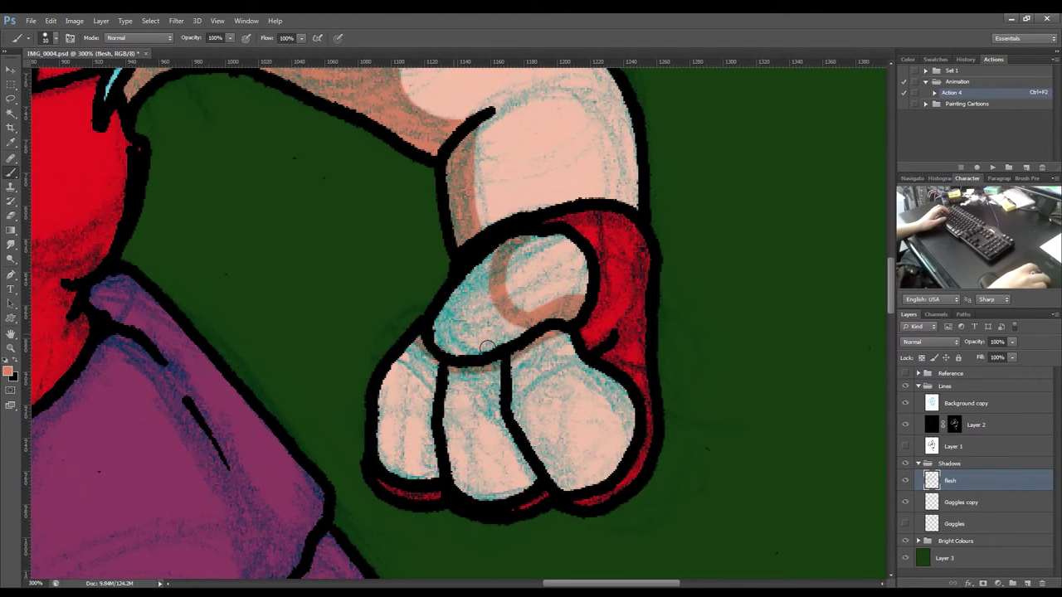
mouse_move(379, 401)
mouse_down()
mouse_move(391, 391)
mouse_move(430, 425)
mouse_move(484, 401)
mouse_move(499, 415)
mouse_move(556, 375)
mouse_move(591, 373)
mouse_up()
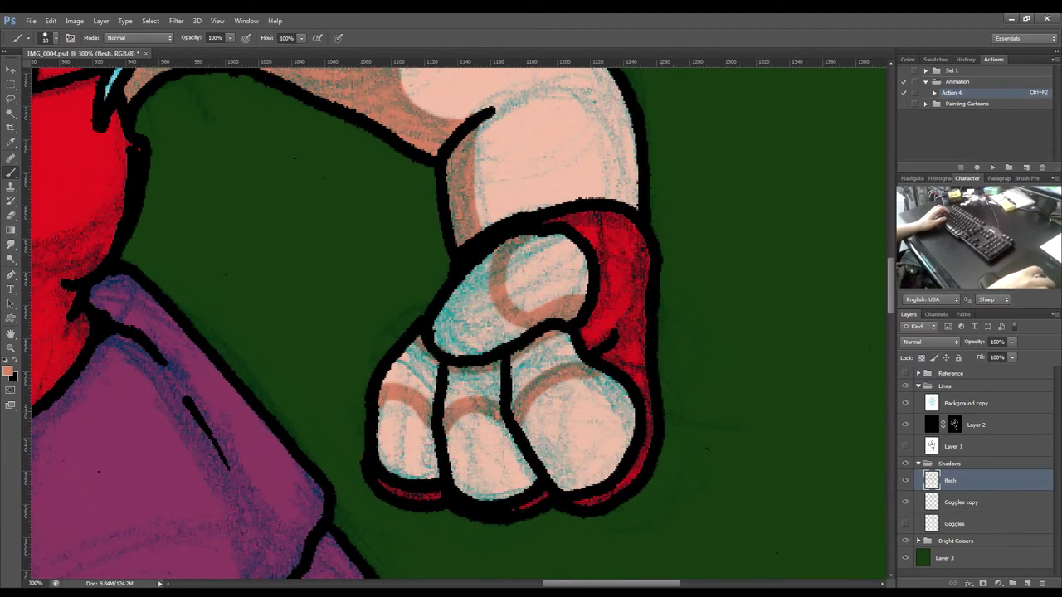
click(906, 405)
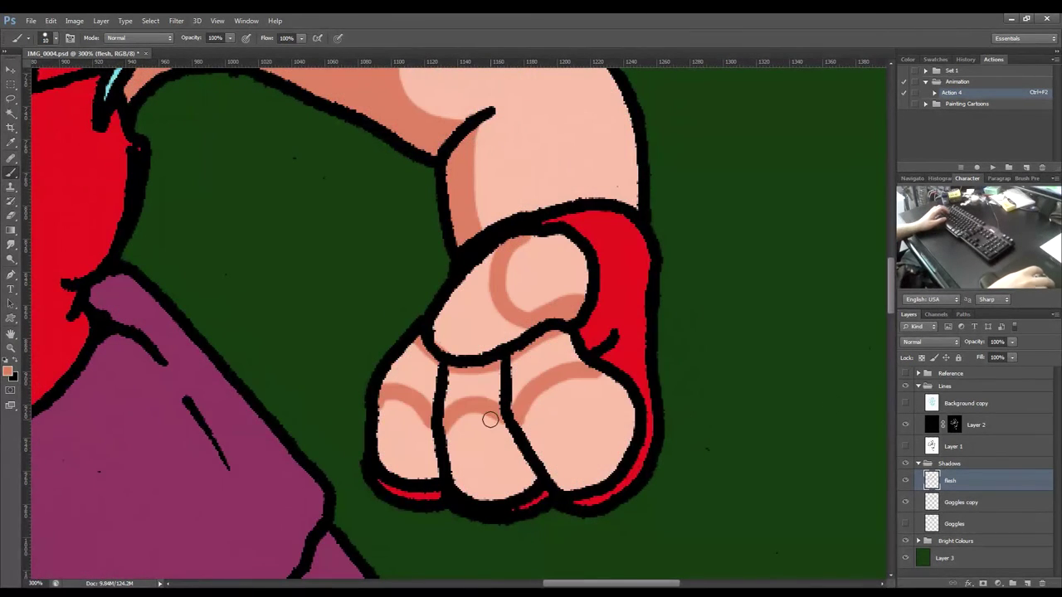
key(w)
click(540, 274)
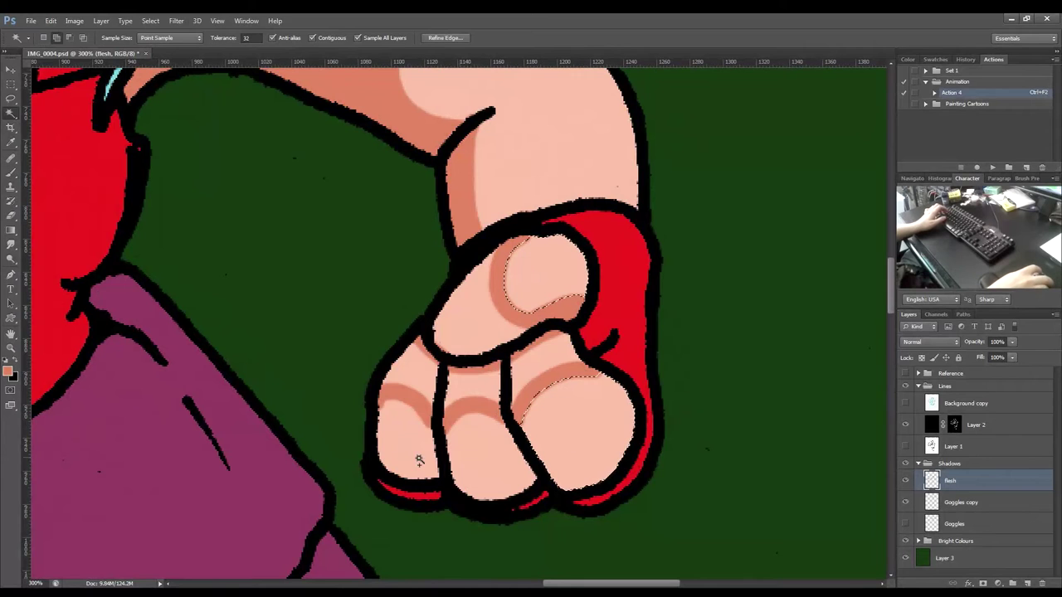
key(ctrl+F2)
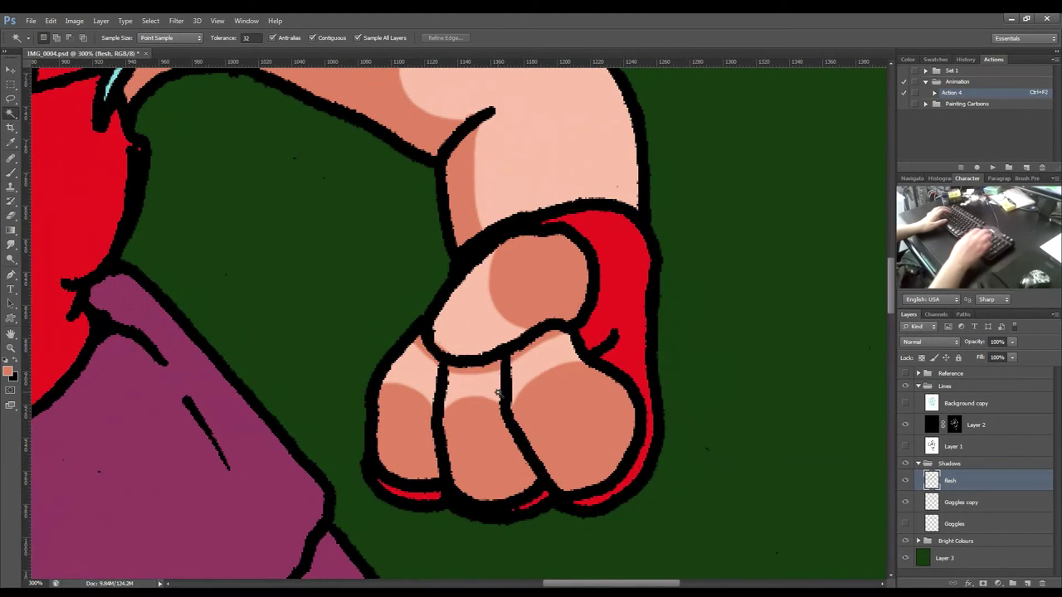
key(ctrl+minus)
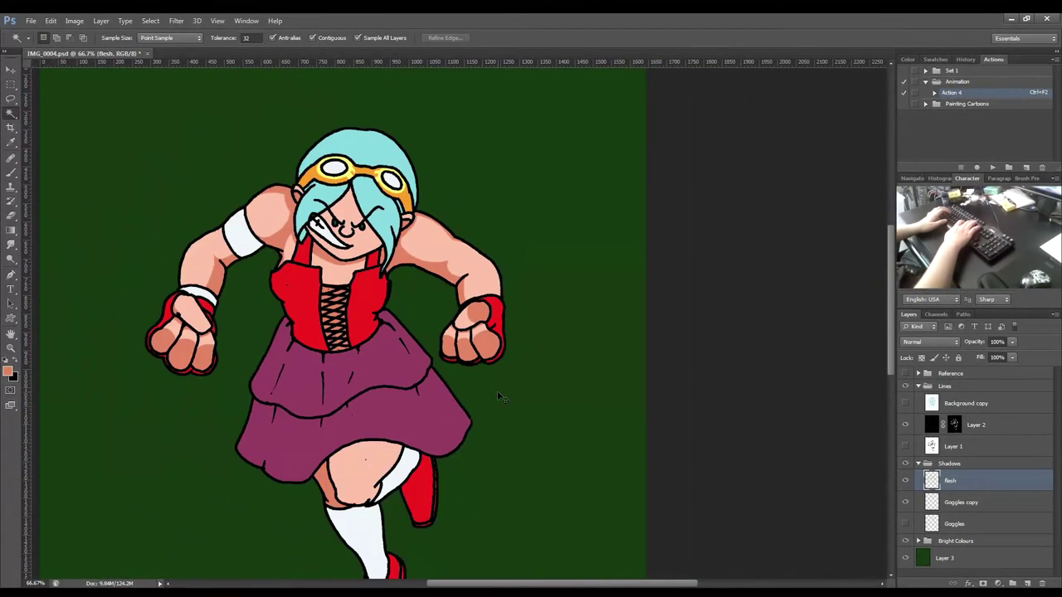
Erase a light arc across the fist's top shadow, following the sketch's knuckle line.
key(ctrl+plus)
key(ctrl+plus)
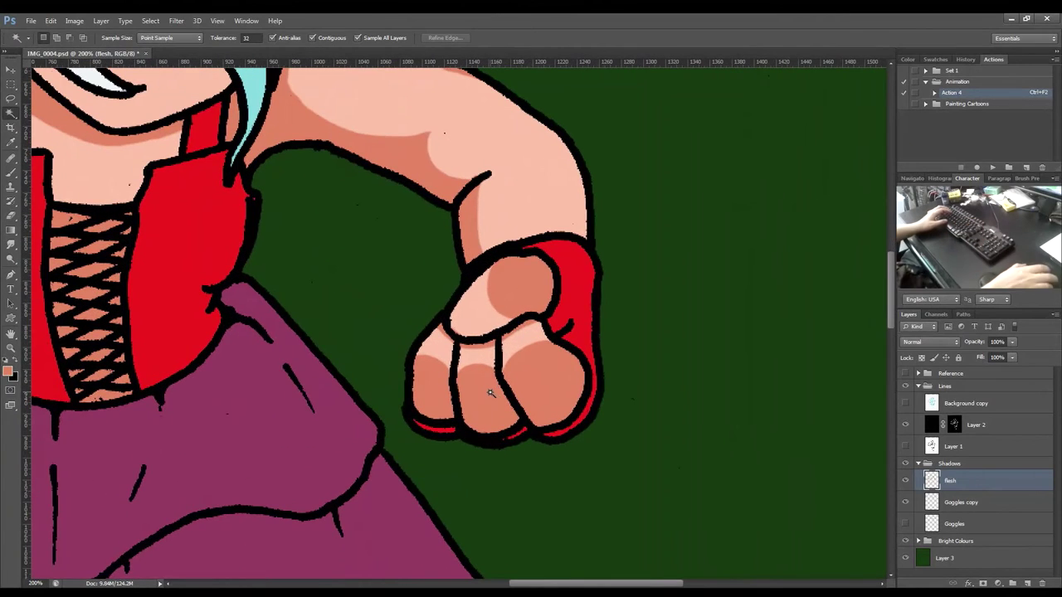
key(e)
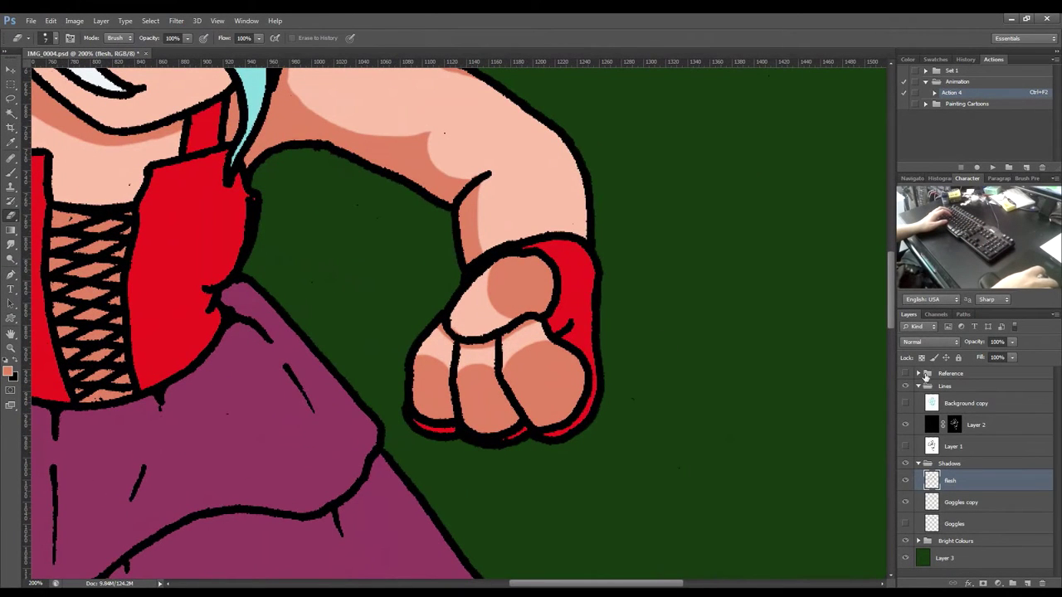
click(907, 404)
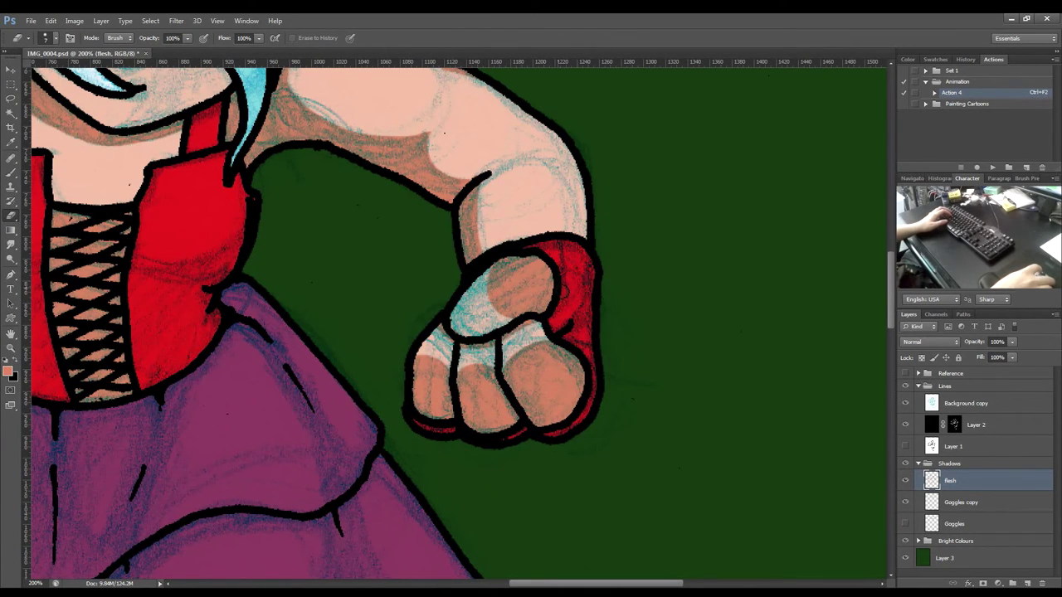
mouse_move(547, 278)
mouse_down()
mouse_move(523, 275)
mouse_move(511, 310)
mouse_up()
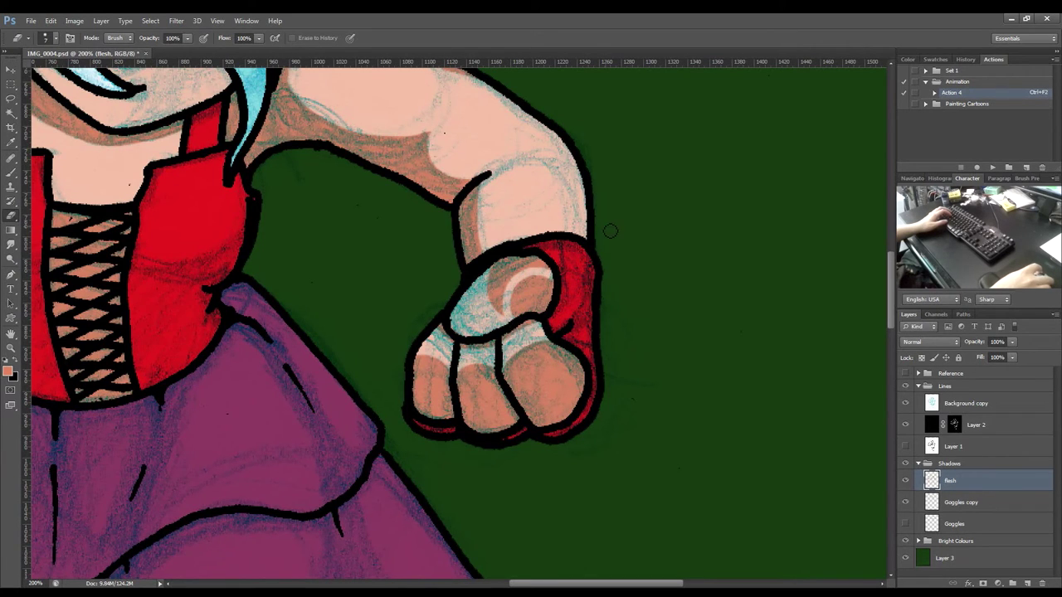
click(905, 403)
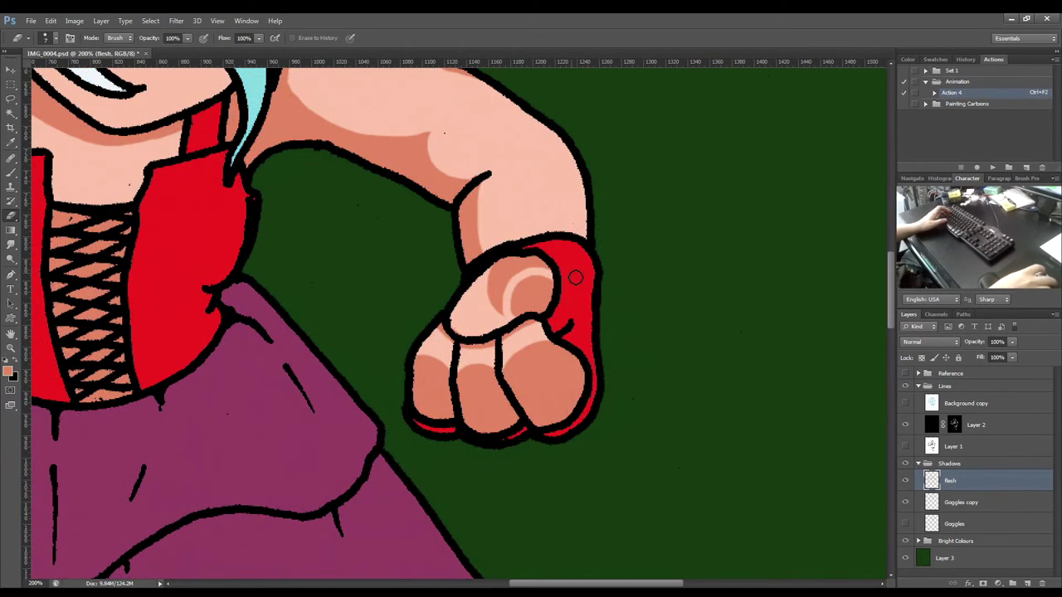
Magic-wand select the erased light arc on the fist, then clear the selection.
key(w)
click(499, 285)
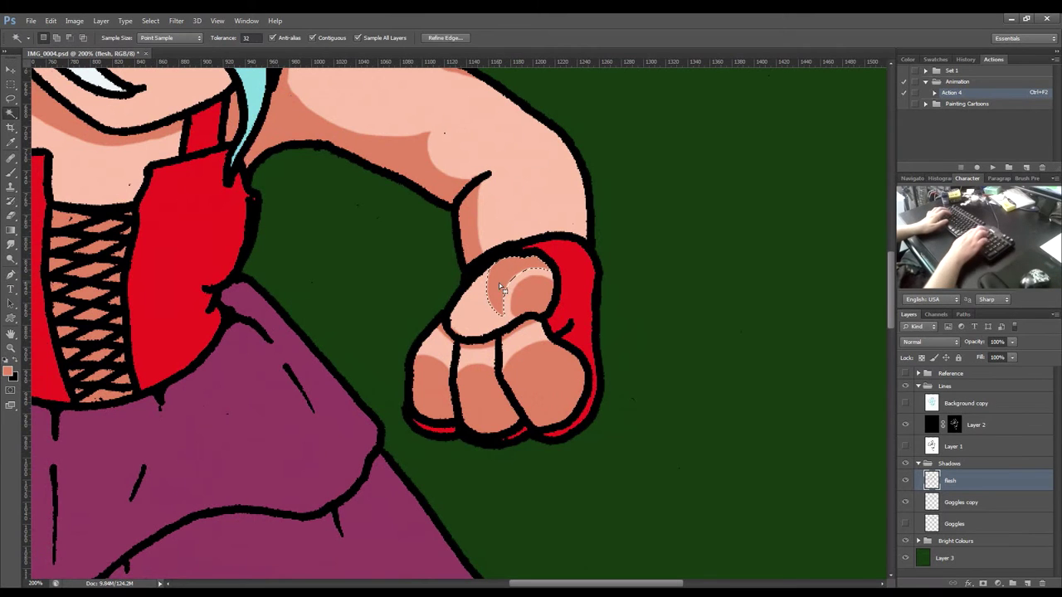
key(ctrl+d)
drag(407, 327, 718, 366)
key(b)
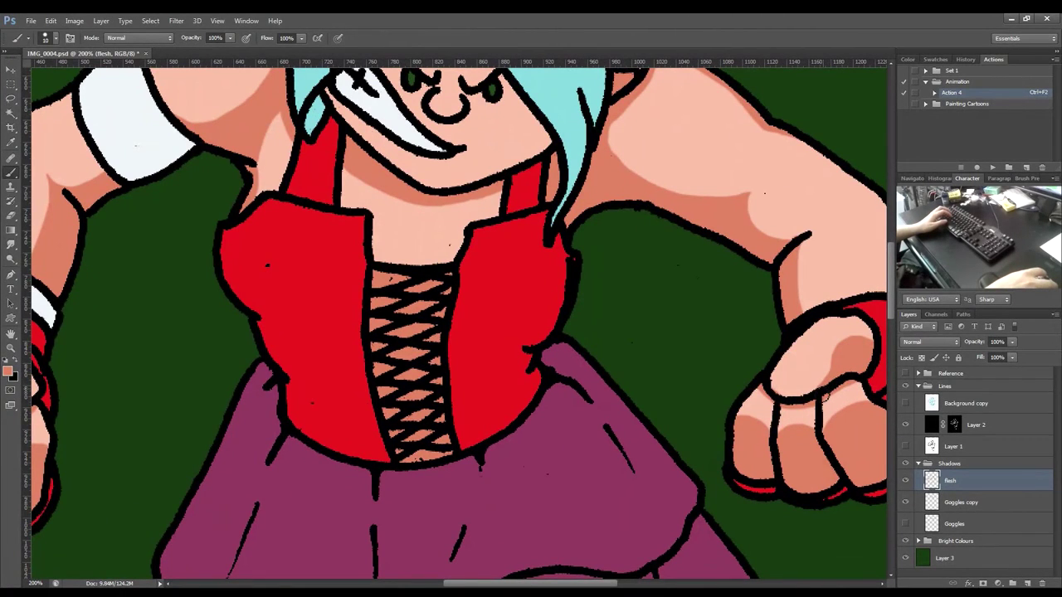
Erase most of the shadow on the fist top, keeping only a sliver by the red cuff.
drag(811, 387, 629, 337)
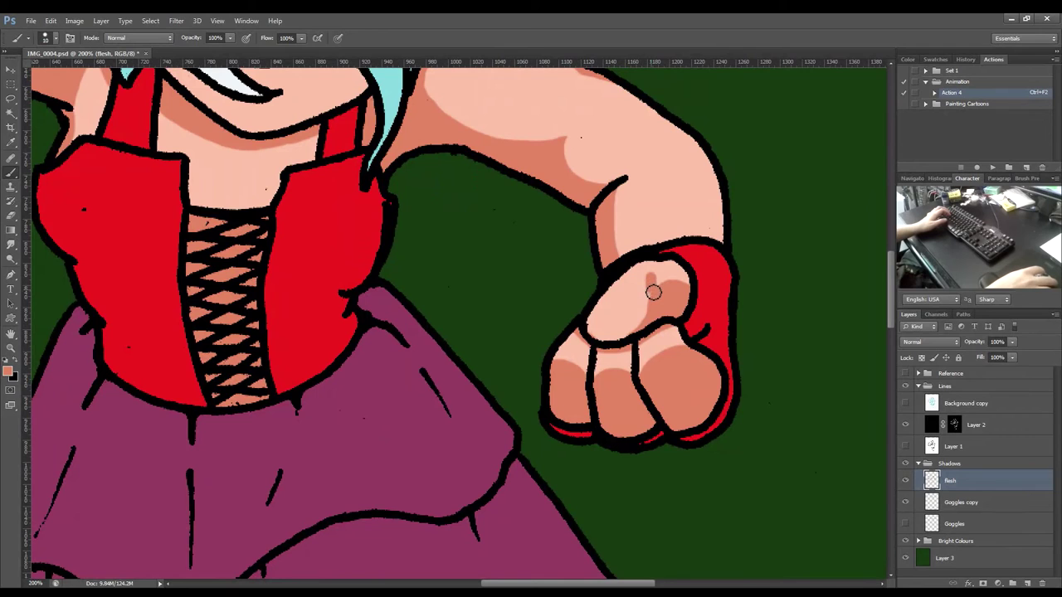
key(e)
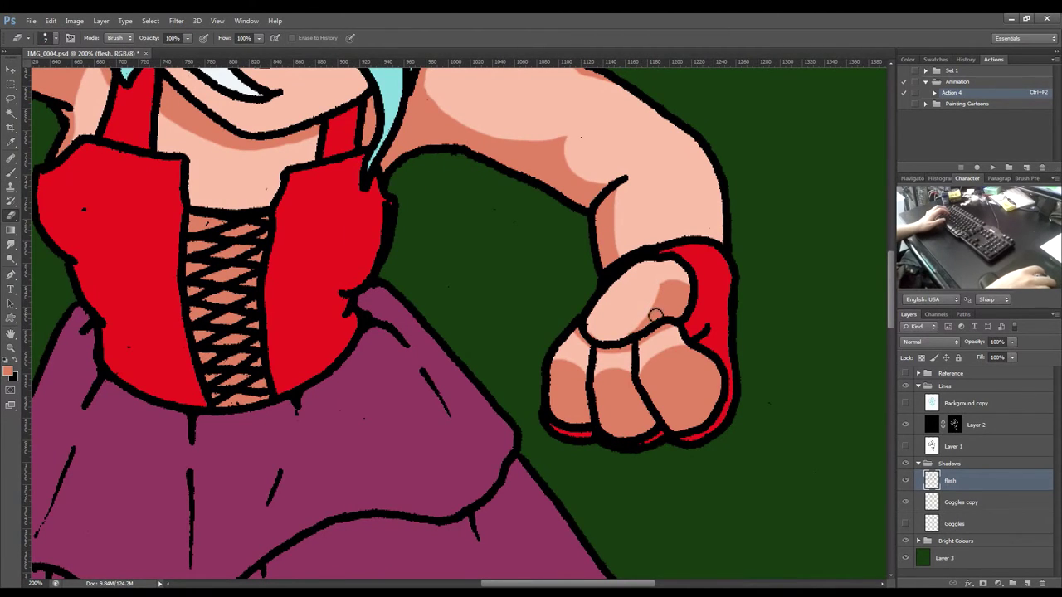
key(b)
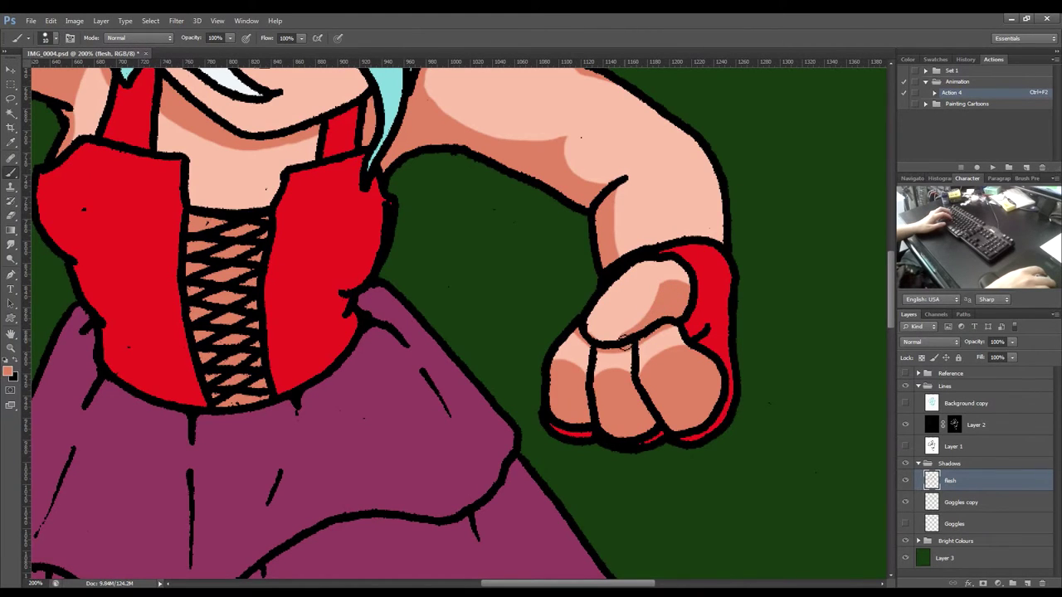
scroll(583, 351, down, 3)
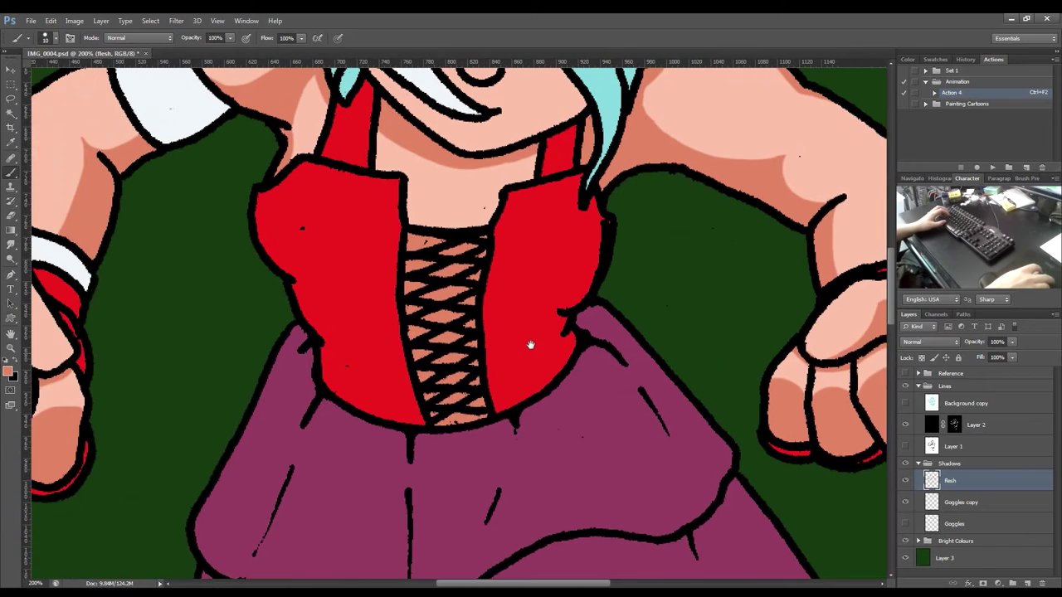
scroll(528, 348, up, 3)
key(e)
mouse_move(656, 316)
mouse_down()
mouse_move(638, 320)
mouse_move(693, 319)
mouse_move(652, 308)
mouse_move(678, 319)
mouse_up()
mouse_move(387, 326)
mouse_down()
mouse_move(691, 321)
mouse_move(456, 325)
mouse_up()
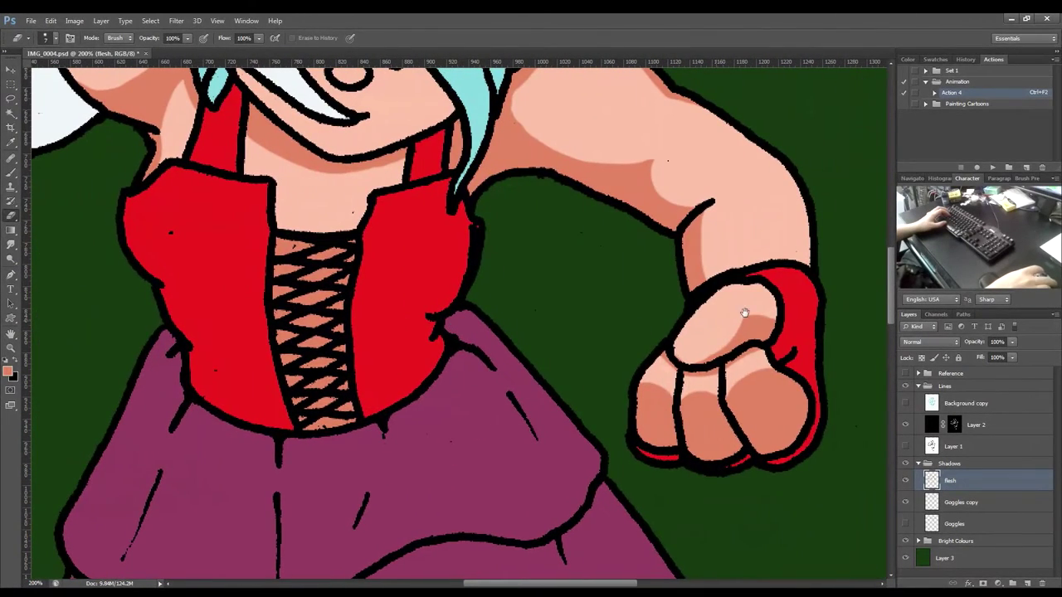
key(b)
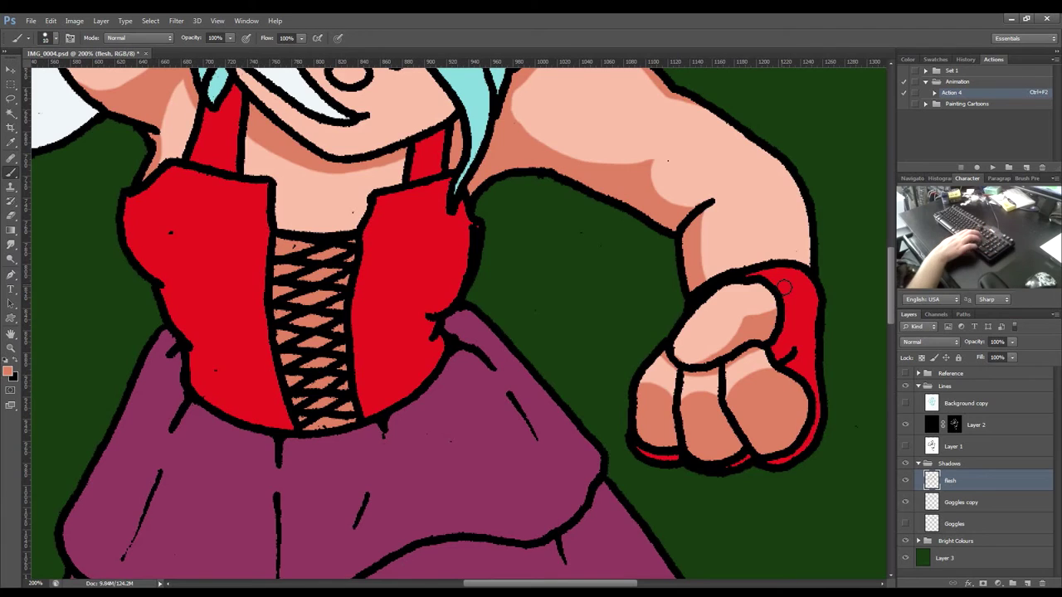
key(ctrl+0)
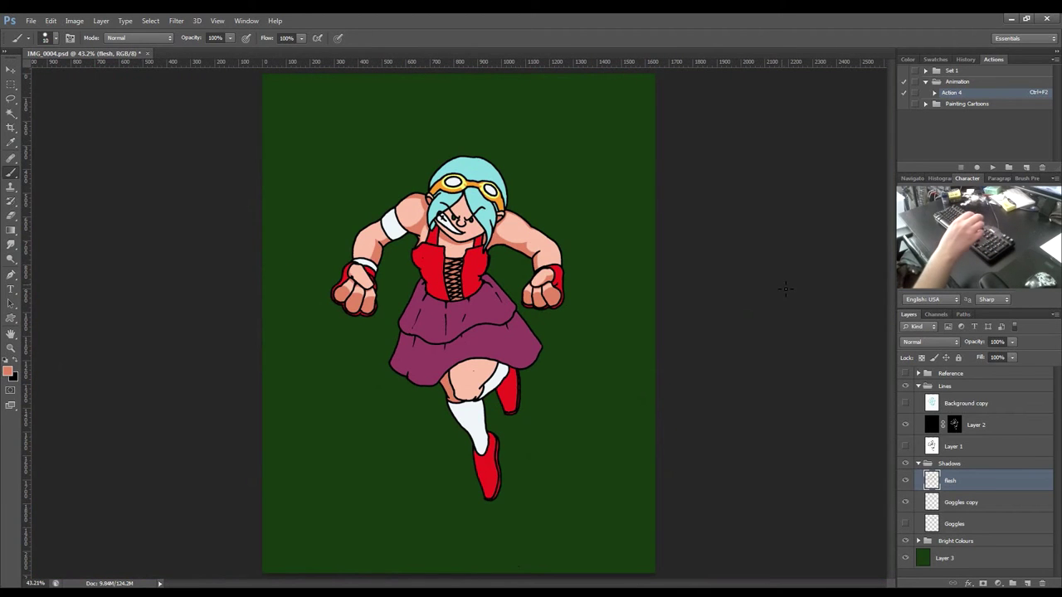
Paint the darker skin-tone shadow further along the right upper arm's underside into the armpit.
key(ctrl+plus)
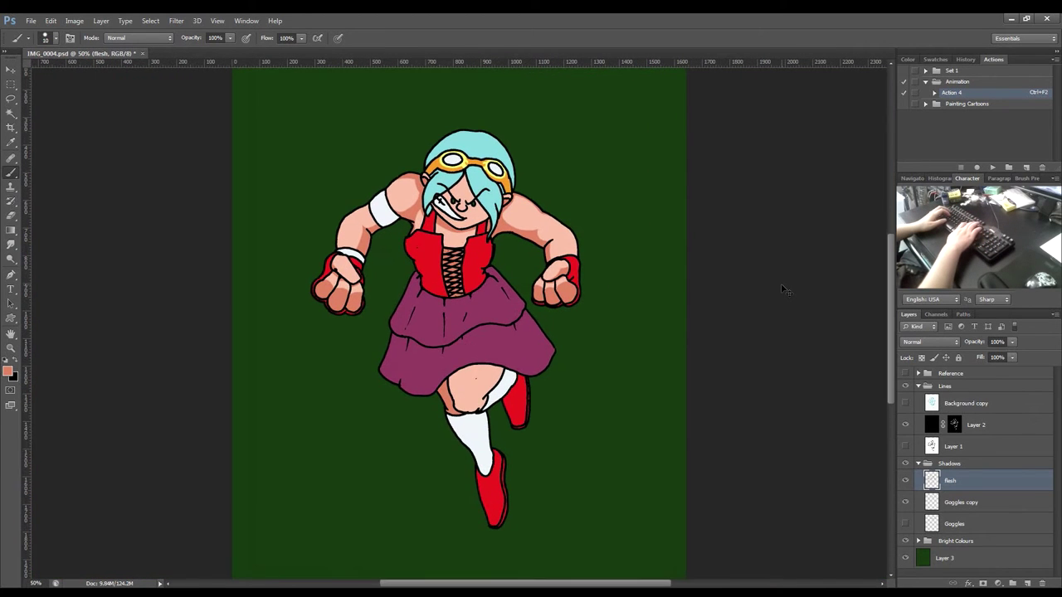
key(ctrl+plus)
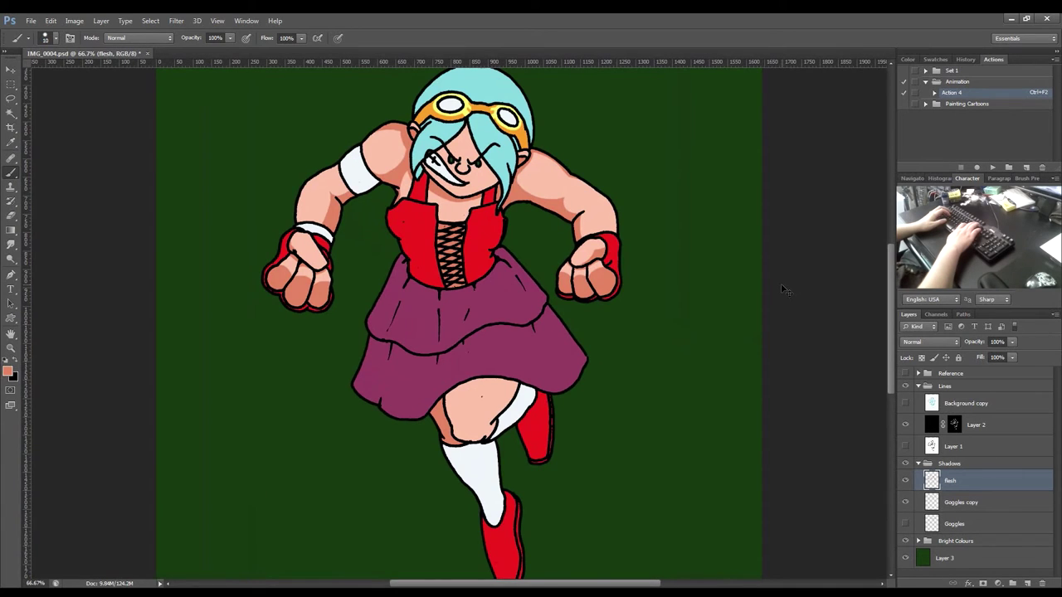
key(ctrl+plus)
key(ctrl+plus)
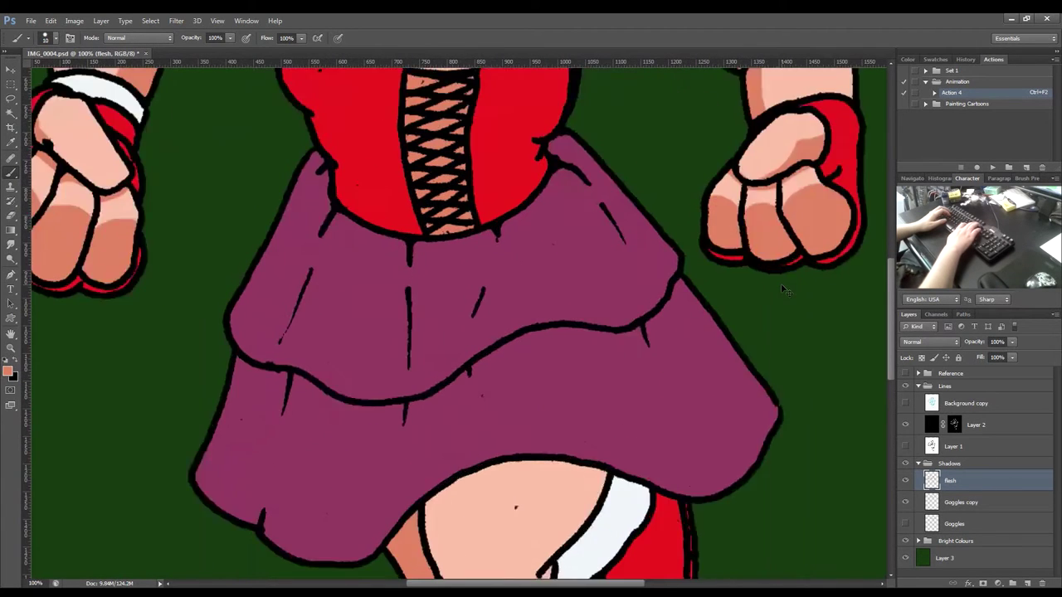
key(ctrl+minus)
key(ctrl+minus)
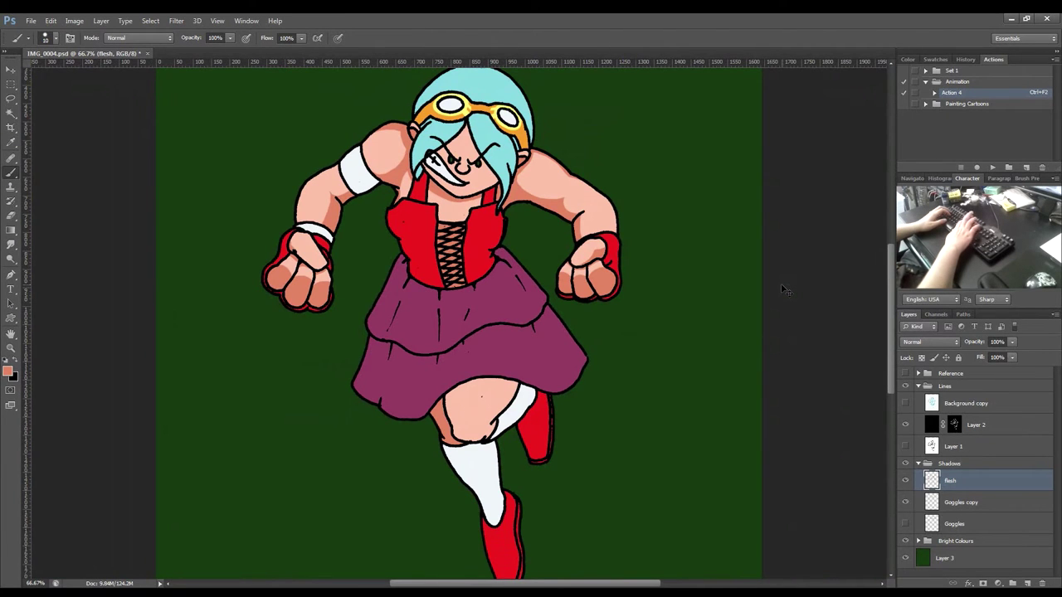
key(ctrl+plus)
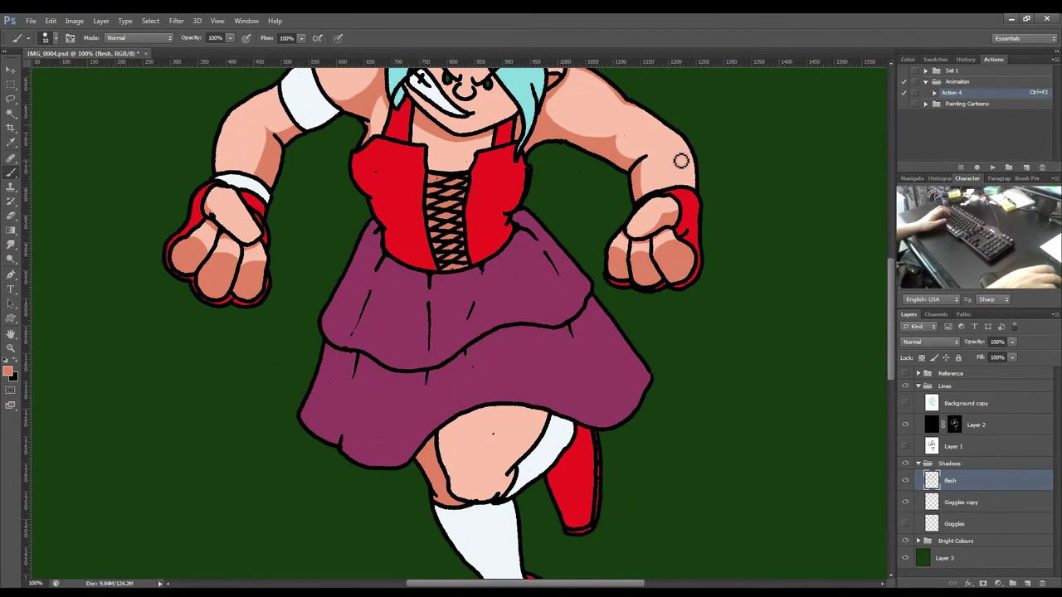
drag(622, 208, 610, 311)
key(ctrl+plus)
key(ctrl+plus)
key(ctrl+plus)
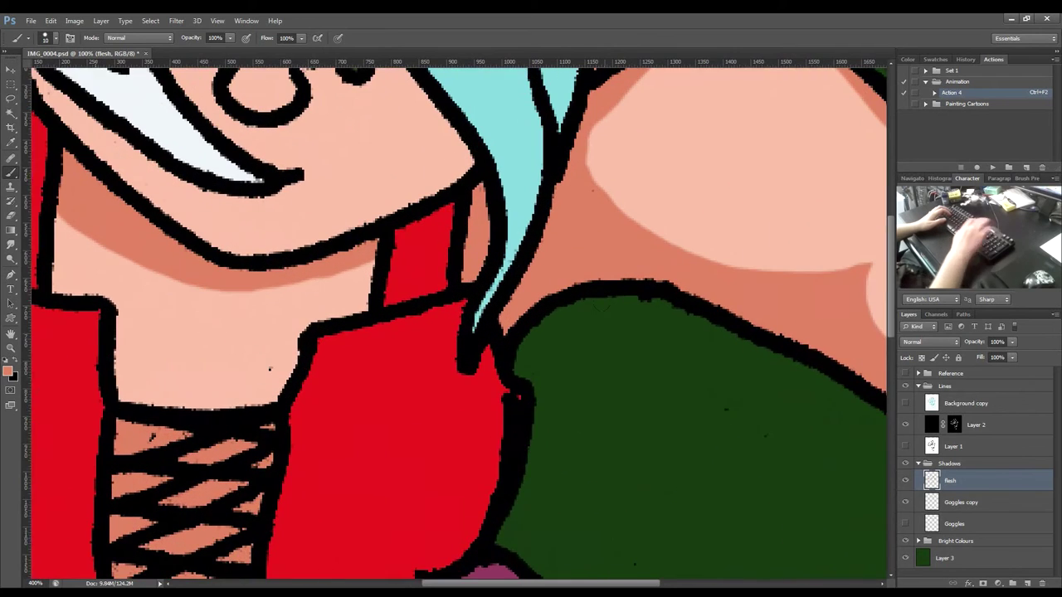
drag(711, 299, 429, 363)
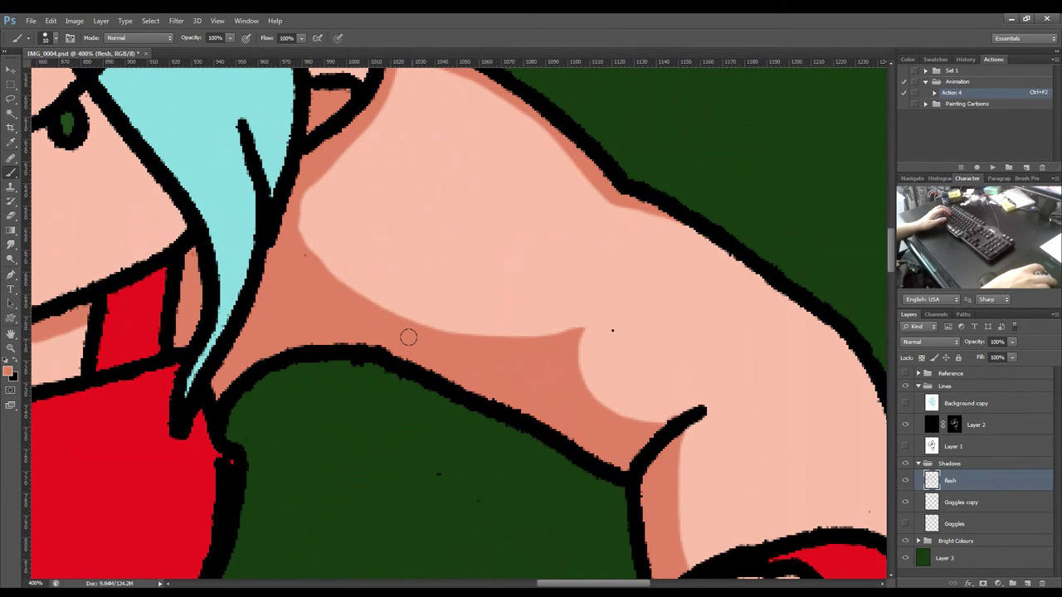
drag(405, 326, 574, 317)
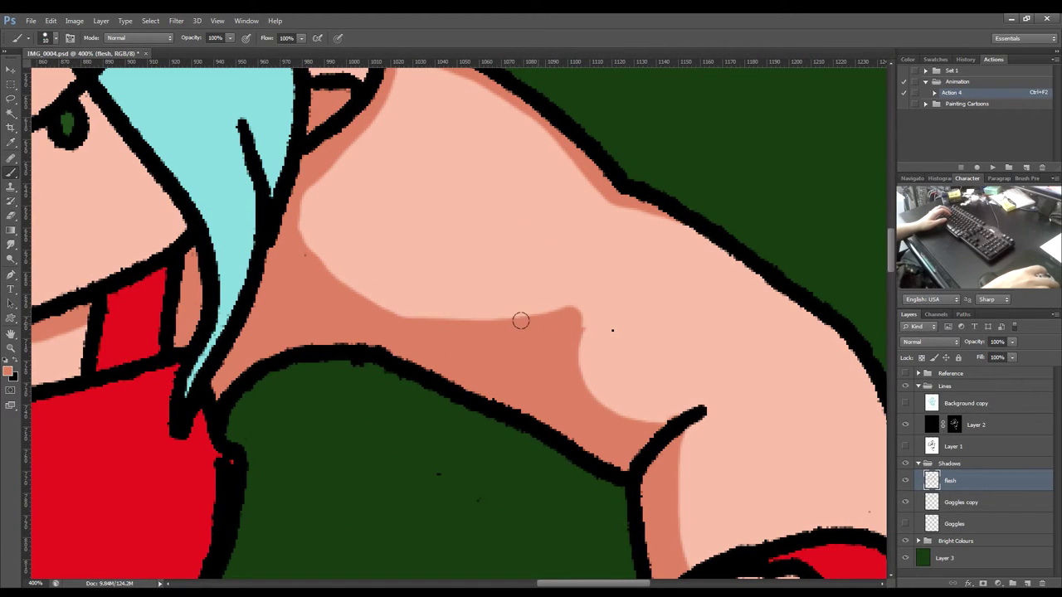
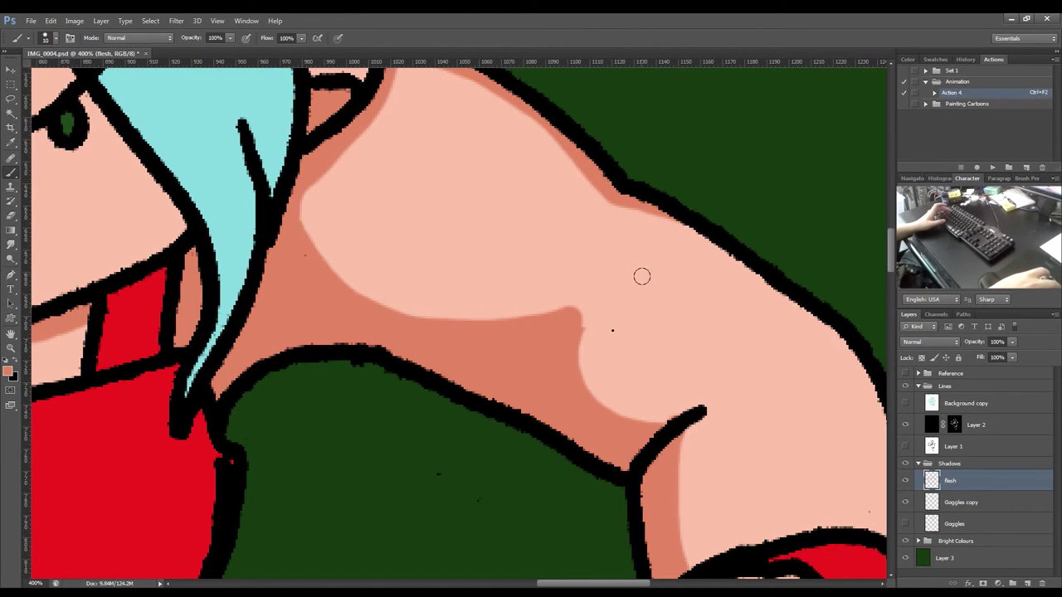
Erase along the upper-arm flesh shadow edge to widen the light skin area.
key(e)
drag(583, 304, 594, 361)
drag(585, 309, 589, 362)
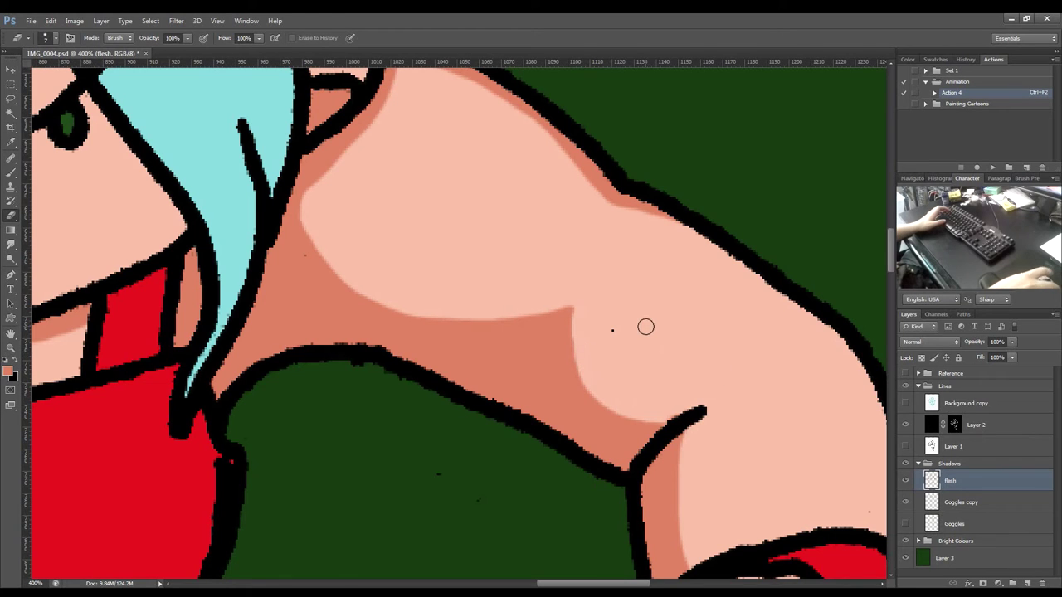
key(ctrl+0)
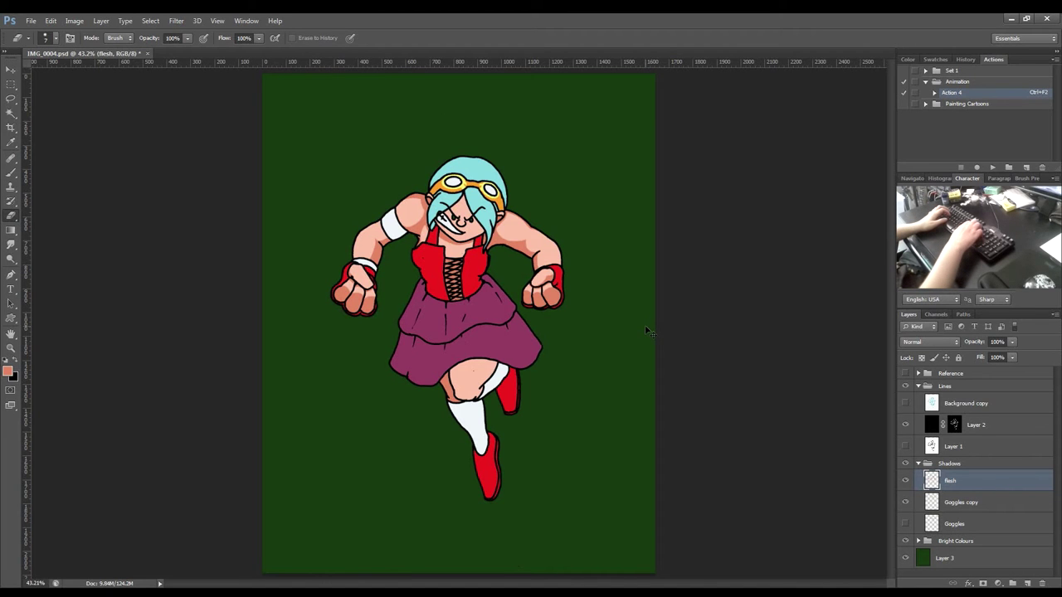
Trim the flesh shadow along the top edge of the shoulder, redoing one stroke.
key(ctrl+1)
key(ctrl+plus)
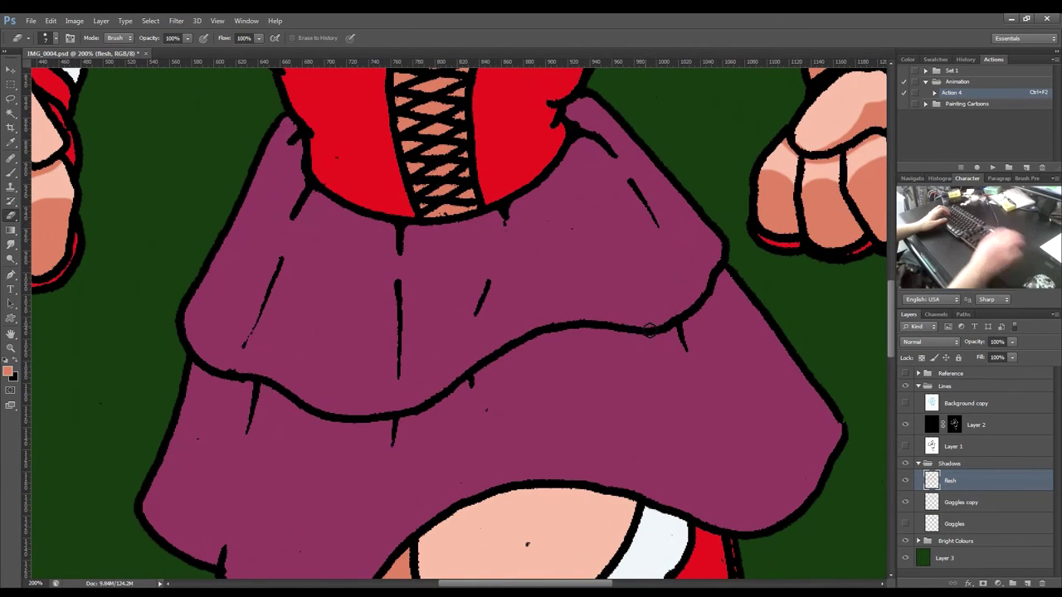
drag(362, 318, 332, 355)
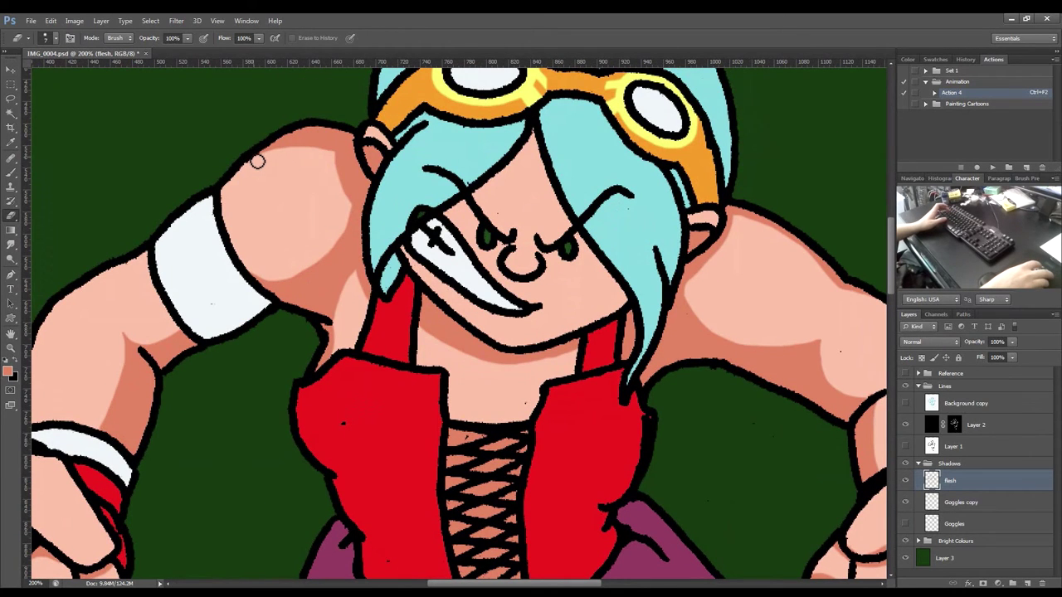
mouse_move(263, 158)
mouse_down()
mouse_move(336, 155)
mouse_move(268, 168)
mouse_move(270, 154)
mouse_move(326, 155)
mouse_up()
key(ctrl+alt+z)
key(ctrl+alt+z)
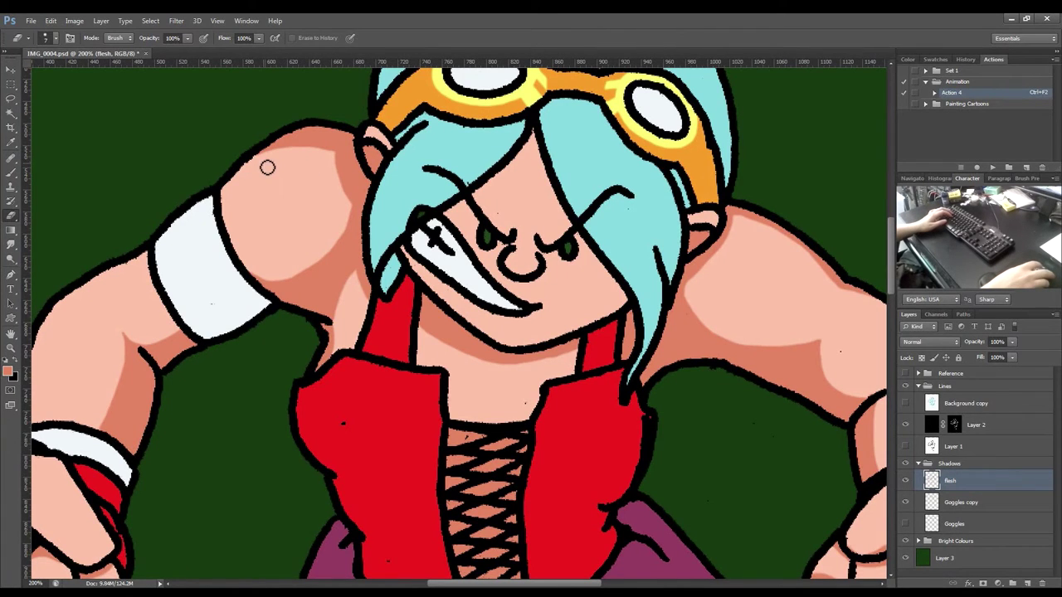
drag(258, 166, 335, 151)
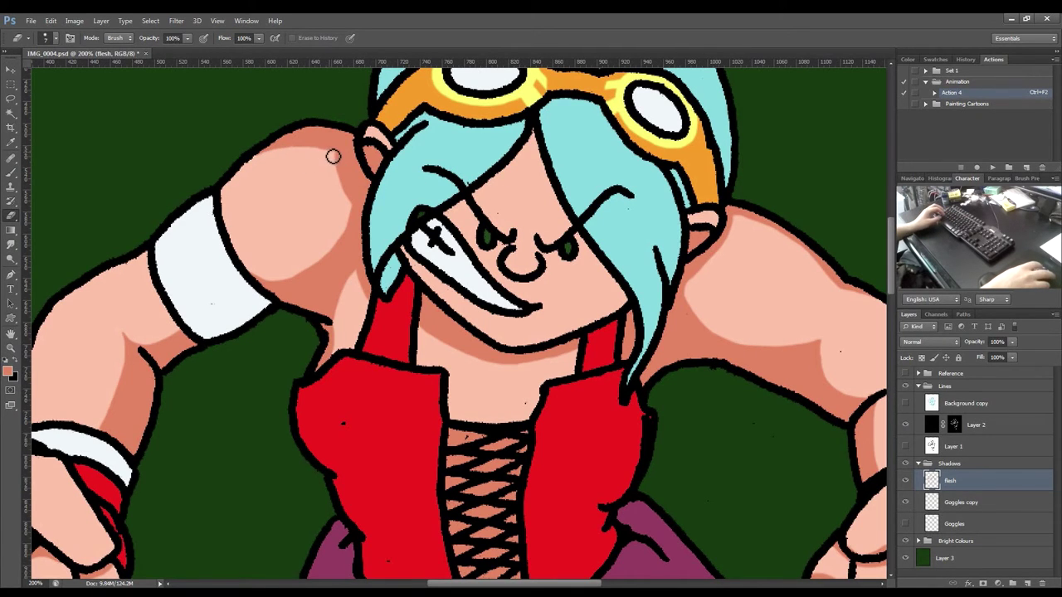
drag(330, 156, 268, 169)
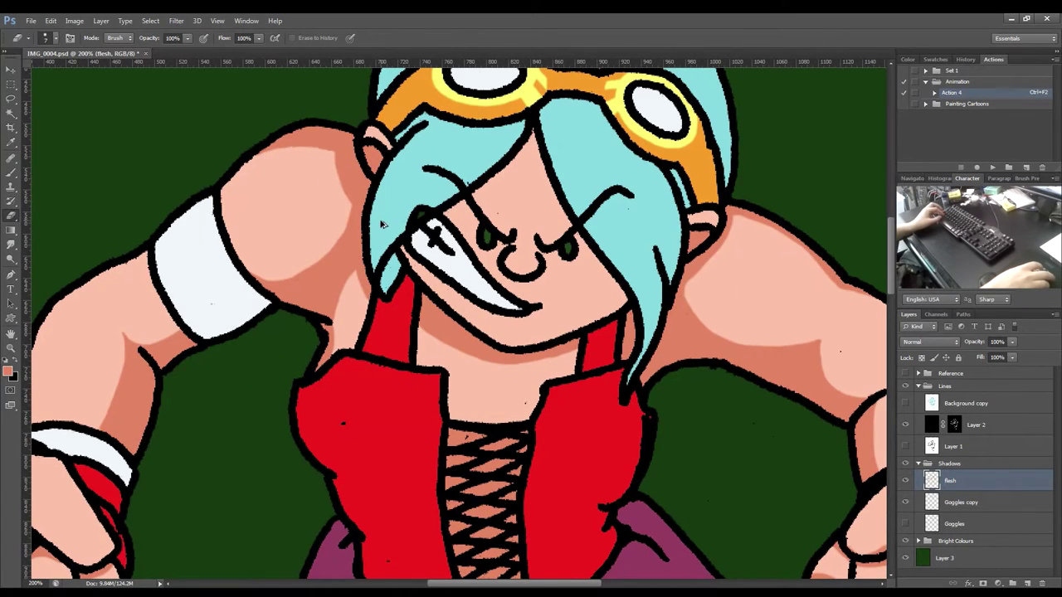
mouse_move(333, 156)
mouse_down()
mouse_move(290, 154)
mouse_move(261, 174)
mouse_move(294, 152)
mouse_move(320, 166)
mouse_up()
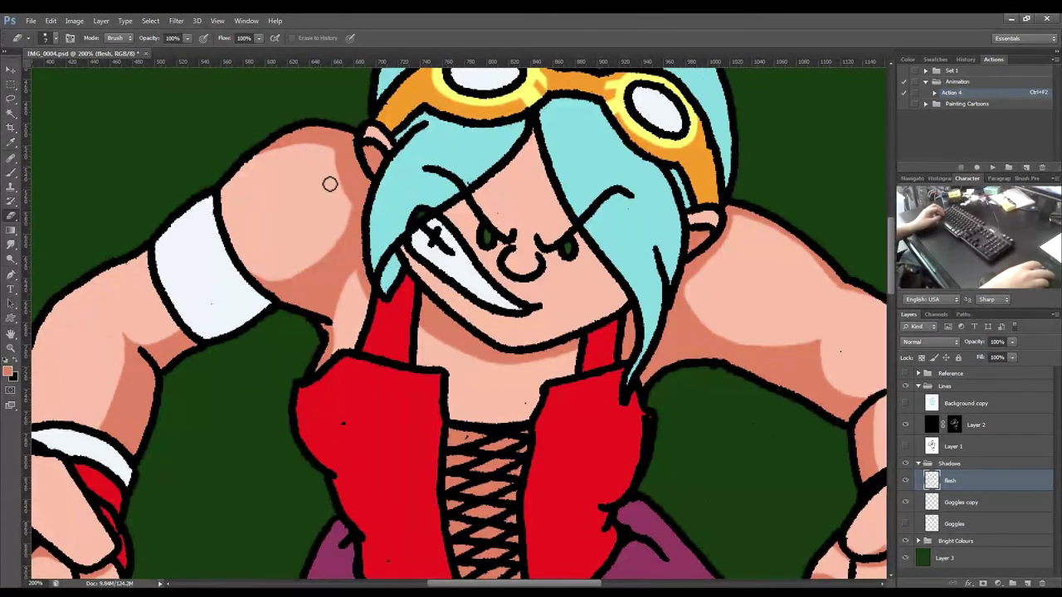
key(ctrl+0)
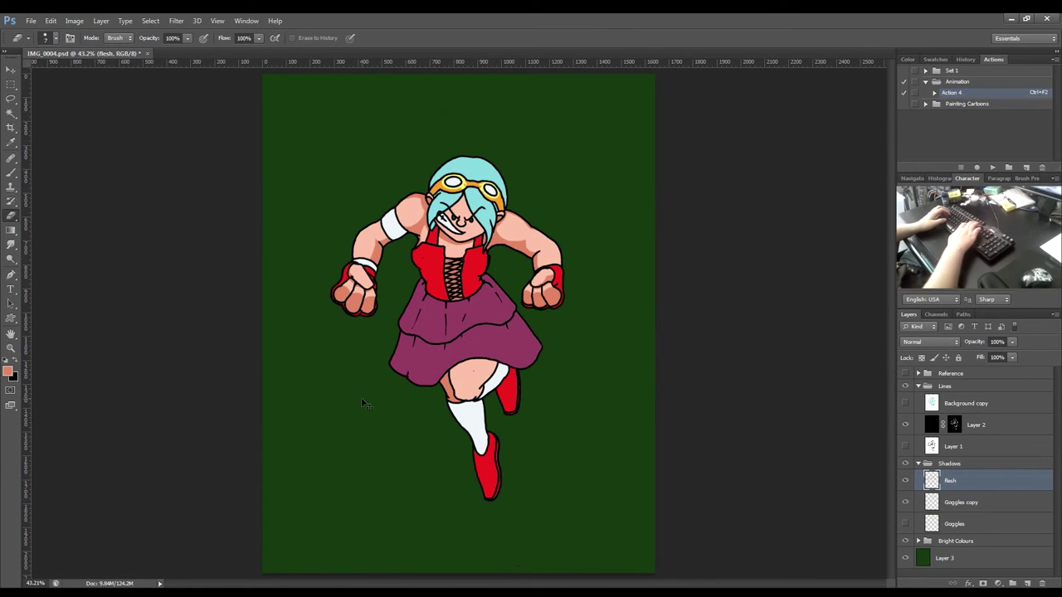
Show the textured sketch layer and paint orange-brown shading along the leg's top edge.
key(ctrl+plus)
key(ctrl+plus)
key(ctrl+plus)
key(ctrl+plus)
key(ctrl+plus)
scroll(362, 400, down, 5)
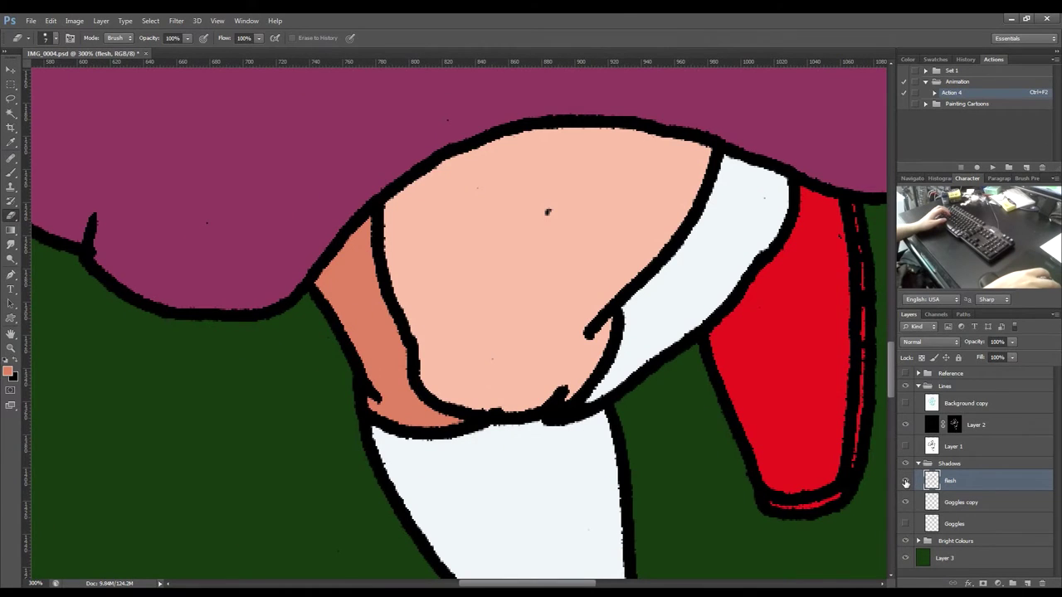
click(905, 404)
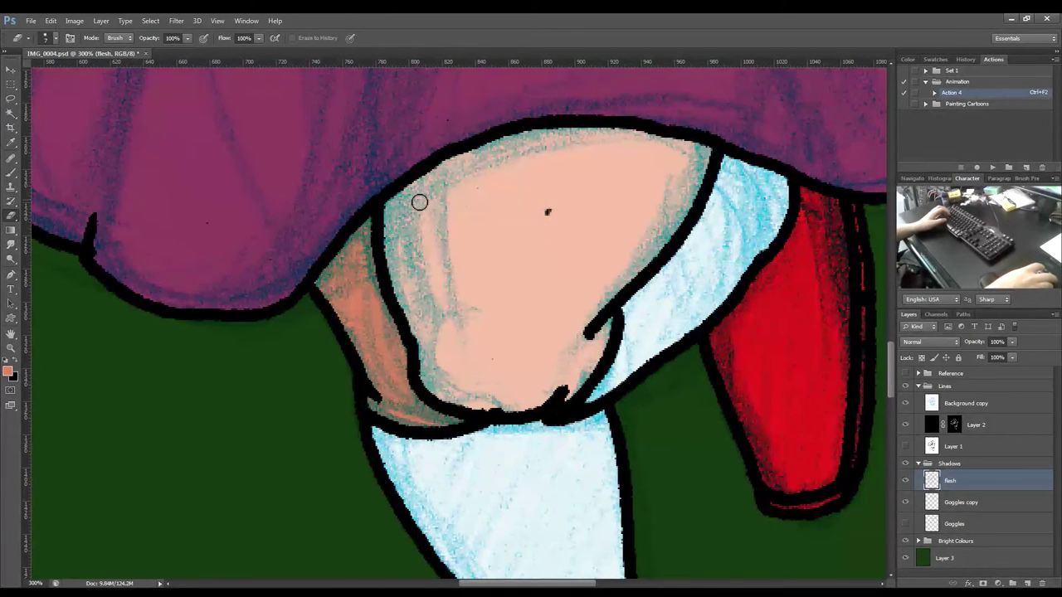
key(b)
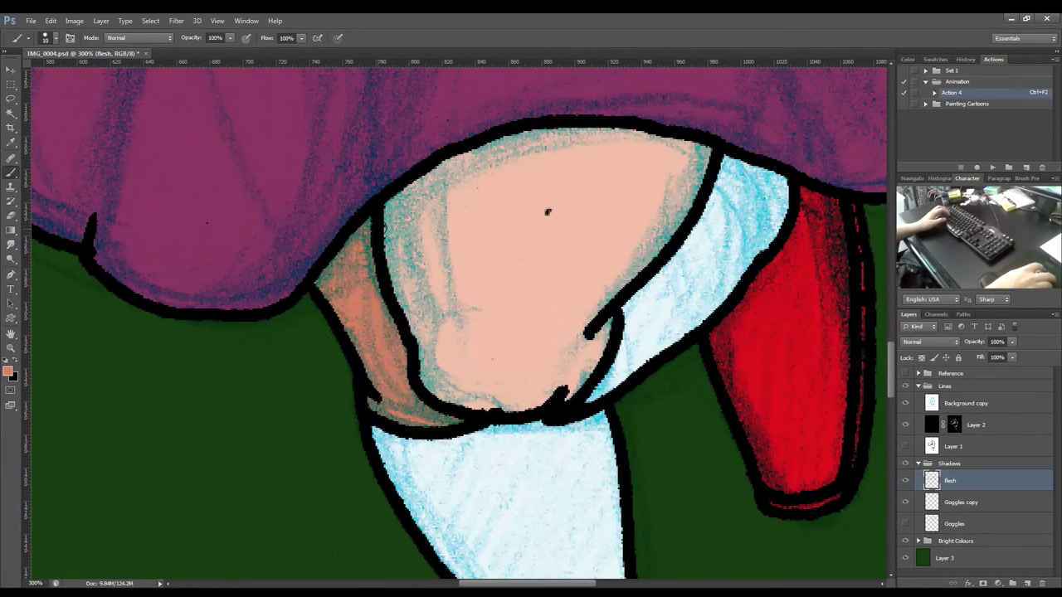
mouse_move(386, 223)
mouse_down()
mouse_move(408, 195)
mouse_move(526, 151)
mouse_move(614, 136)
mouse_move(703, 154)
mouse_up()
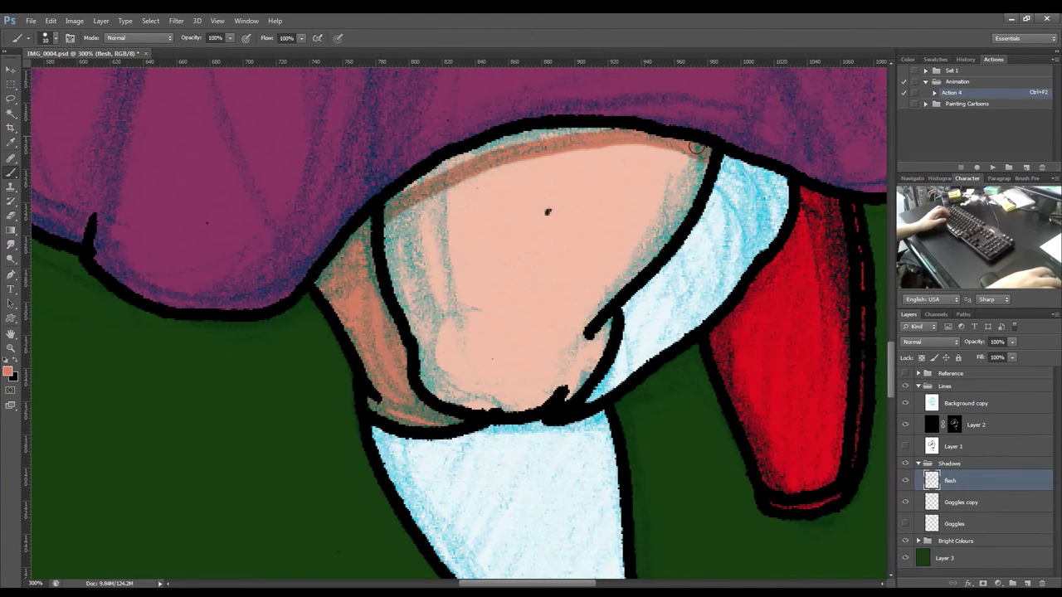
mouse_move(599, 130)
mouse_down()
mouse_move(516, 138)
mouse_move(581, 132)
mouse_move(507, 143)
mouse_move(439, 168)
mouse_up()
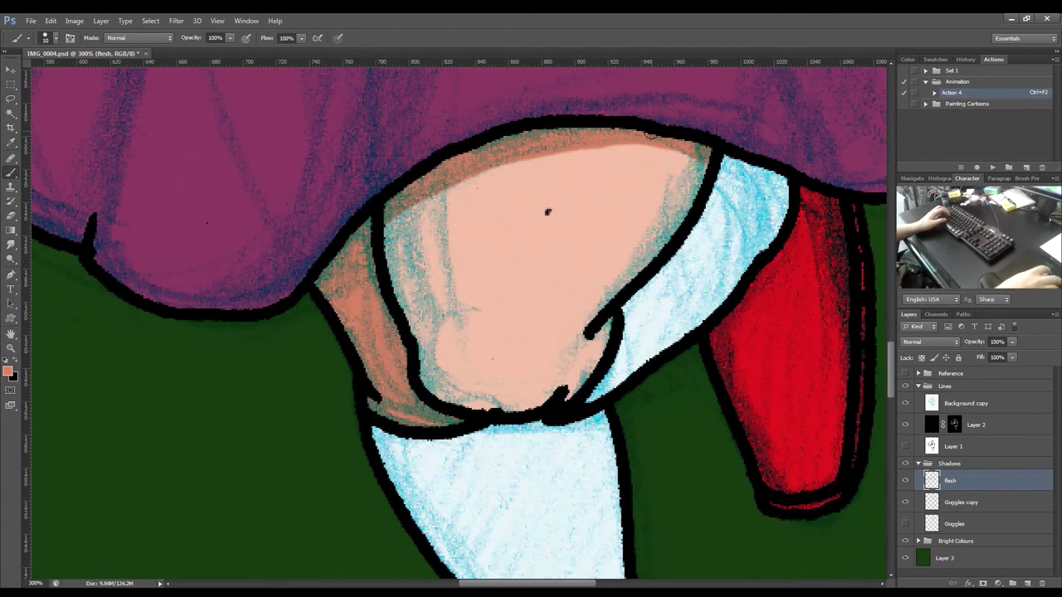
Shade the leg's right and left edges, then hide the sketch layer.
mouse_move(691, 152)
mouse_down()
mouse_move(668, 212)
mouse_move(611, 294)
mouse_up()
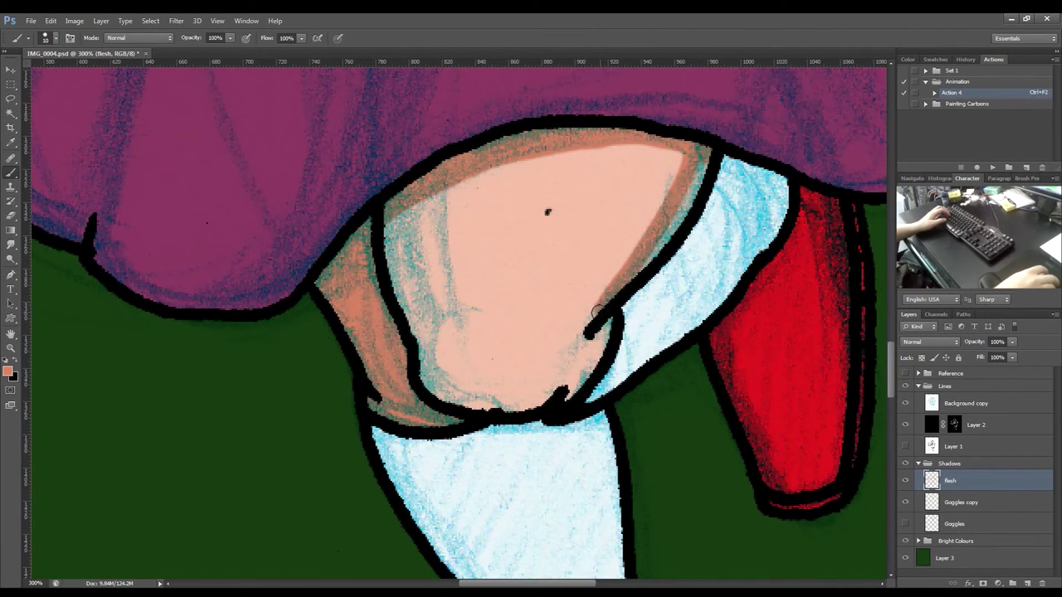
mouse_move(630, 275)
mouse_down()
mouse_move(704, 150)
mouse_move(652, 257)
mouse_up()
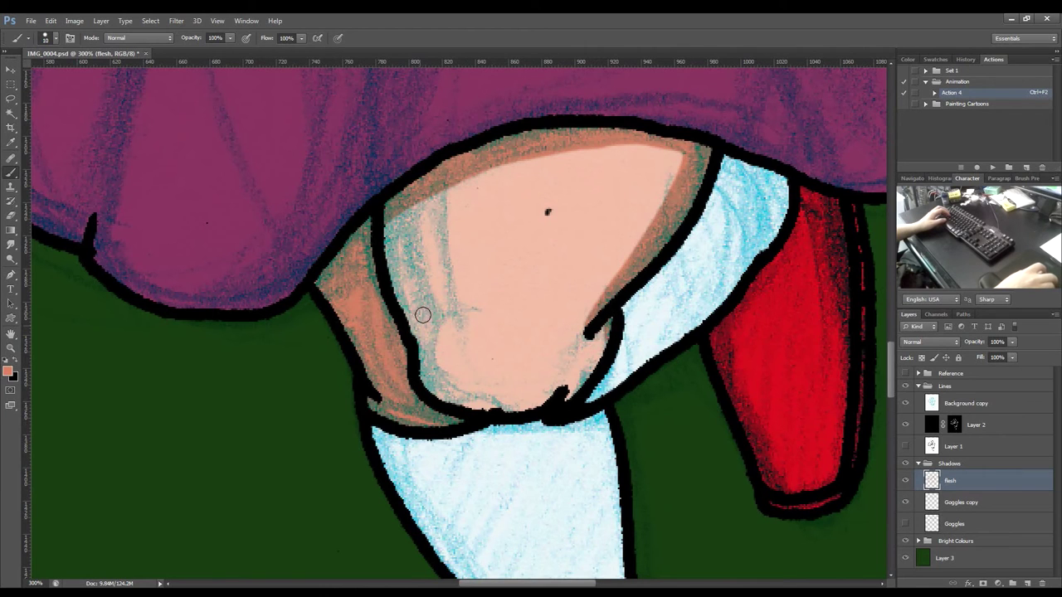
mouse_move(433, 312)
mouse_down()
mouse_move(446, 383)
mouse_move(509, 411)
mouse_move(444, 398)
mouse_move(421, 358)
mouse_move(430, 306)
mouse_up()
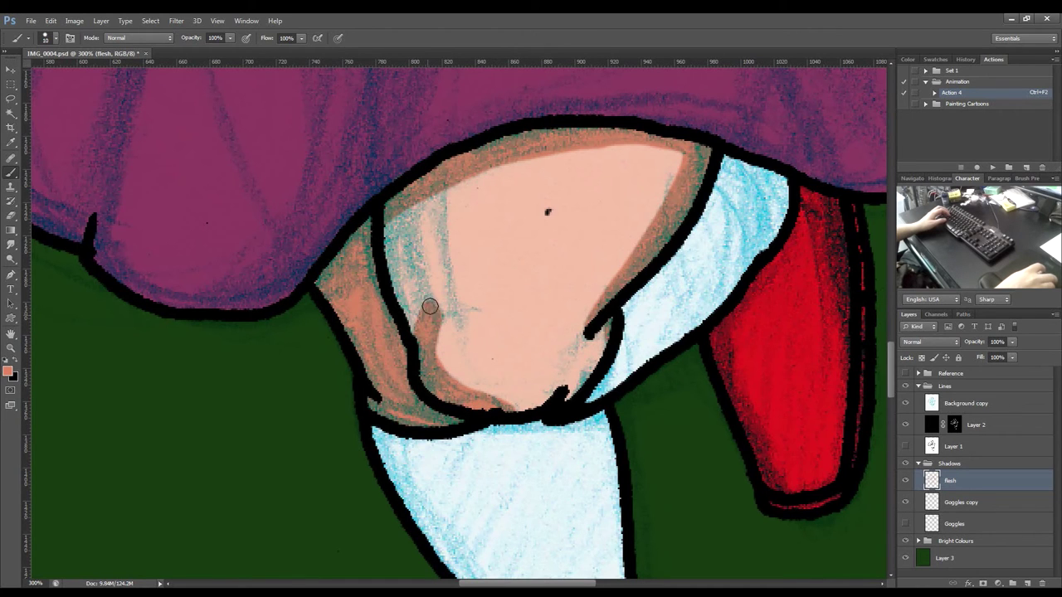
mouse_move(416, 201)
mouse_down()
mouse_move(413, 246)
mouse_move(433, 311)
mouse_up()
mouse_move(410, 270)
mouse_down()
mouse_move(401, 219)
mouse_move(395, 241)
mouse_move(390, 223)
mouse_move(415, 334)
mouse_move(411, 270)
mouse_move(417, 319)
mouse_up()
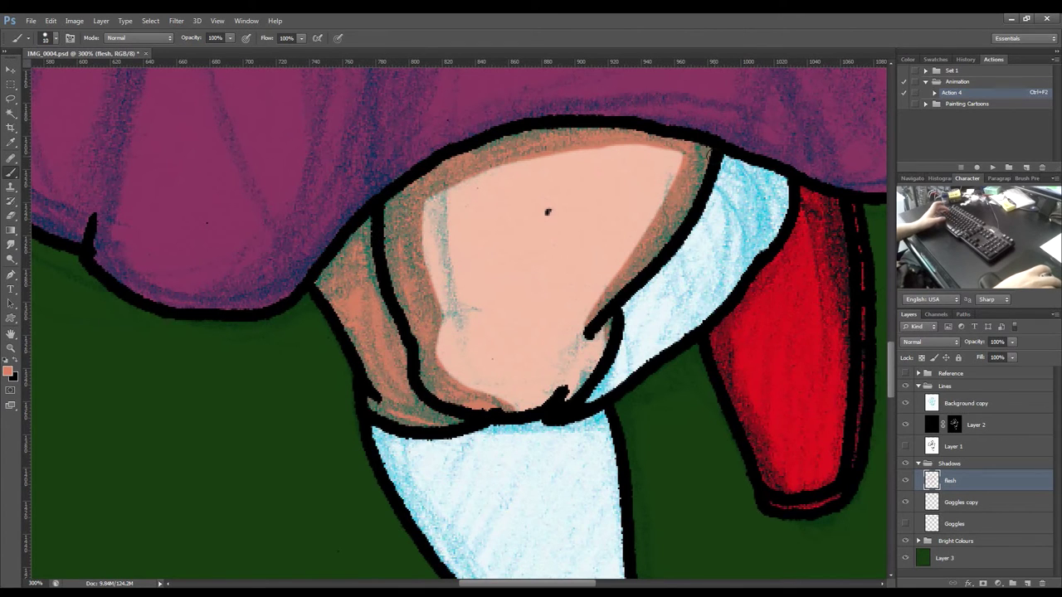
key(e)
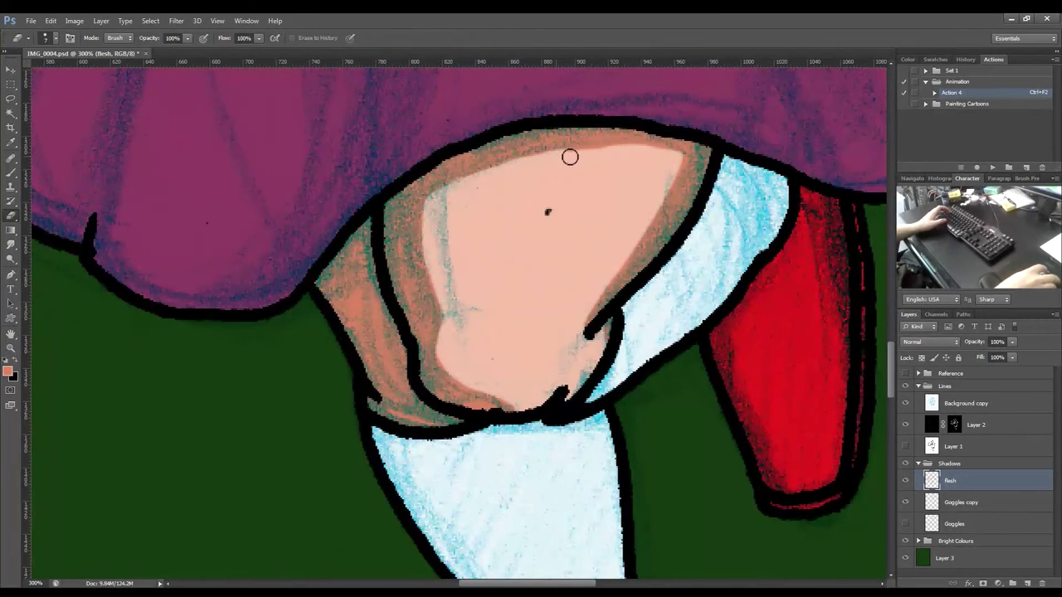
click(905, 405)
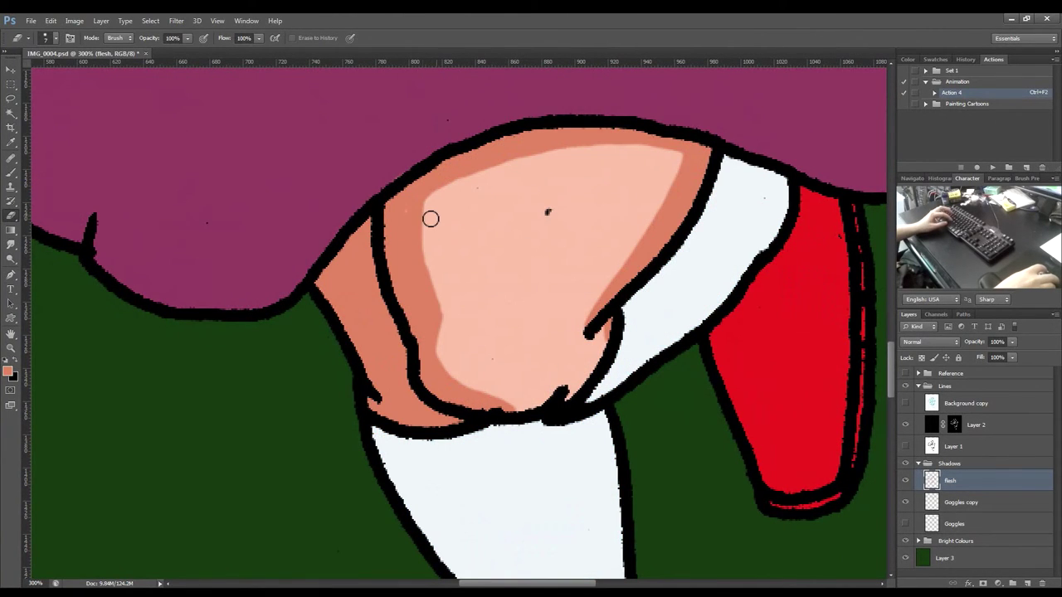
Paint darker flesh shadow along the thigh's lower edge down toward the boot.
key(b)
key(e)
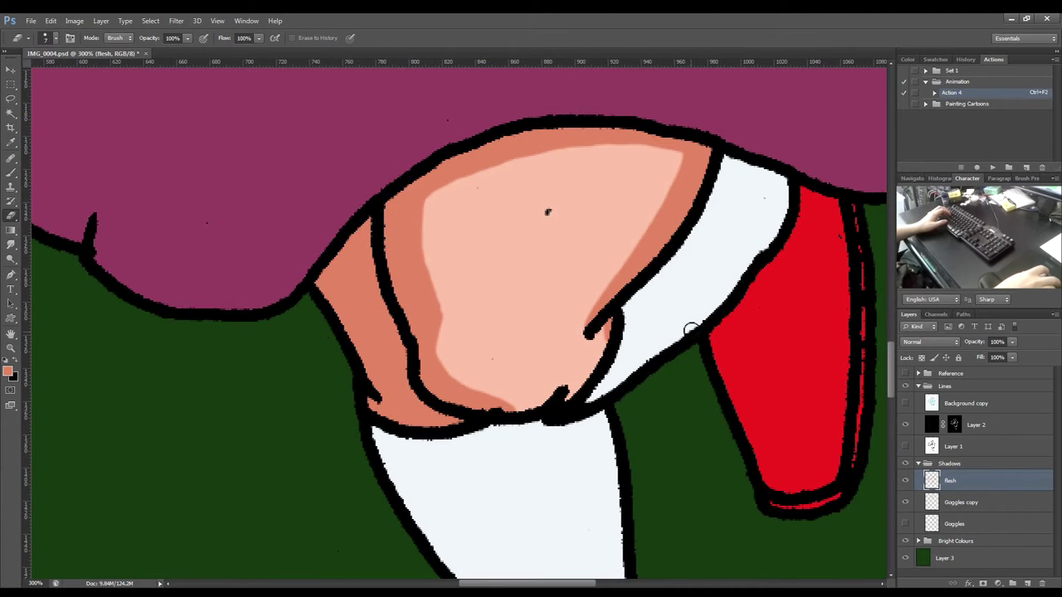
key(b)
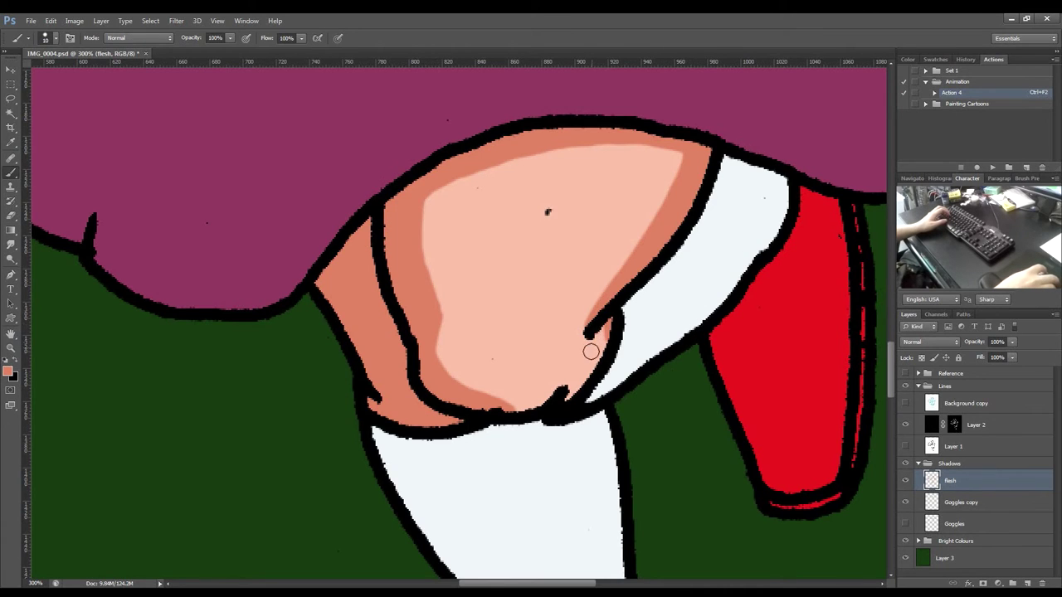
drag(532, 405, 588, 368)
drag(596, 332, 564, 389)
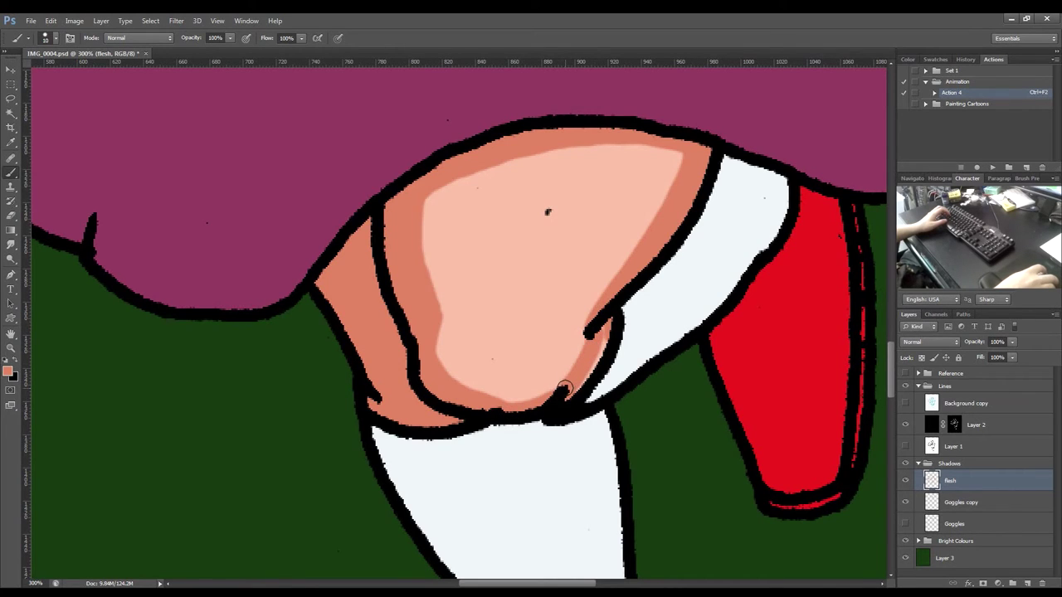
drag(607, 327, 578, 383)
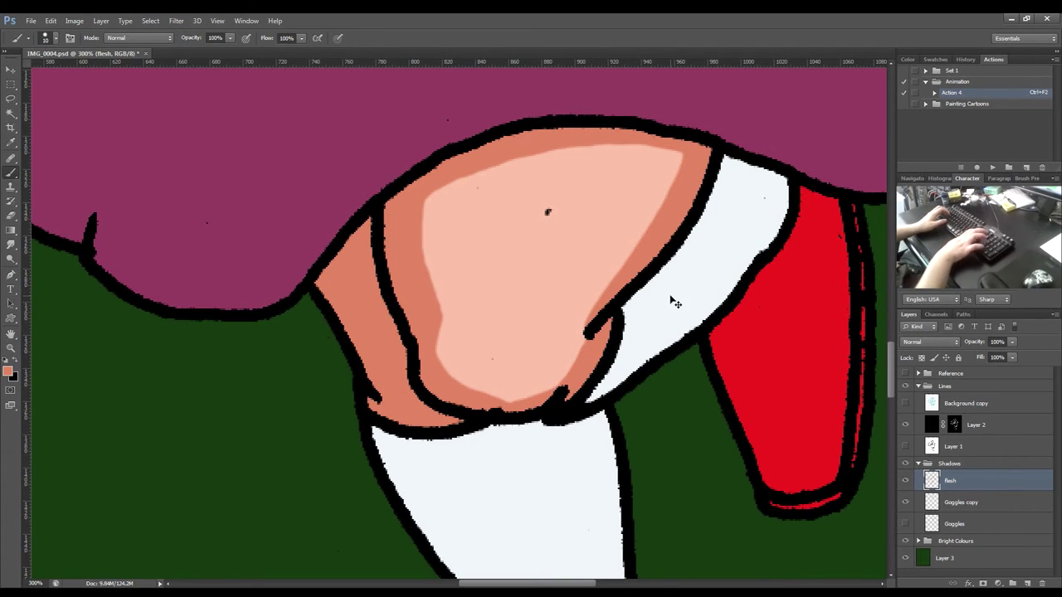
key(ctrl+0)
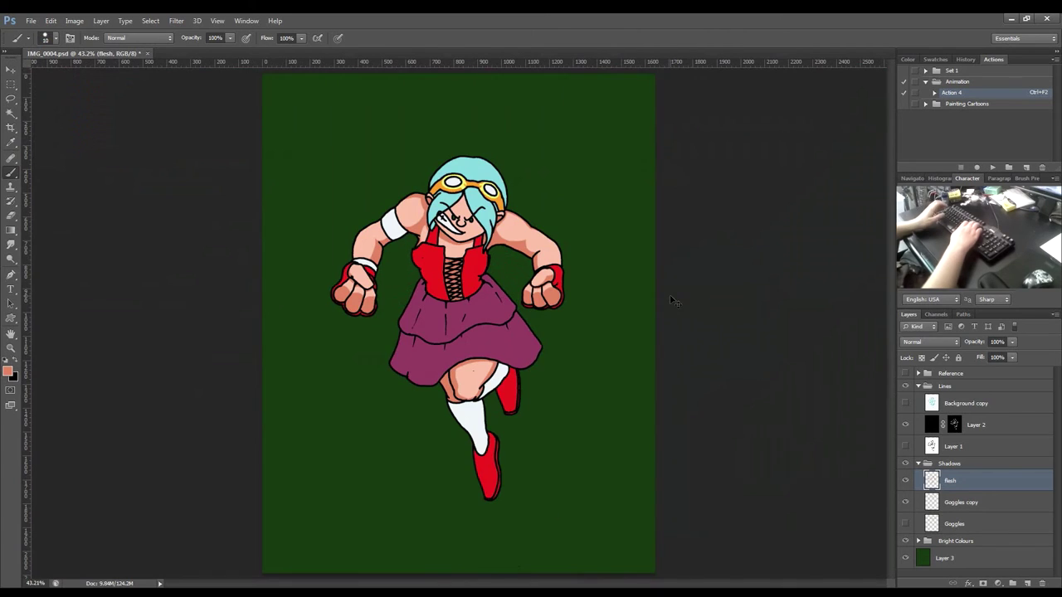
Erase the dark shadow band under the knee, then view the whole figure.
key(ctrl+1)
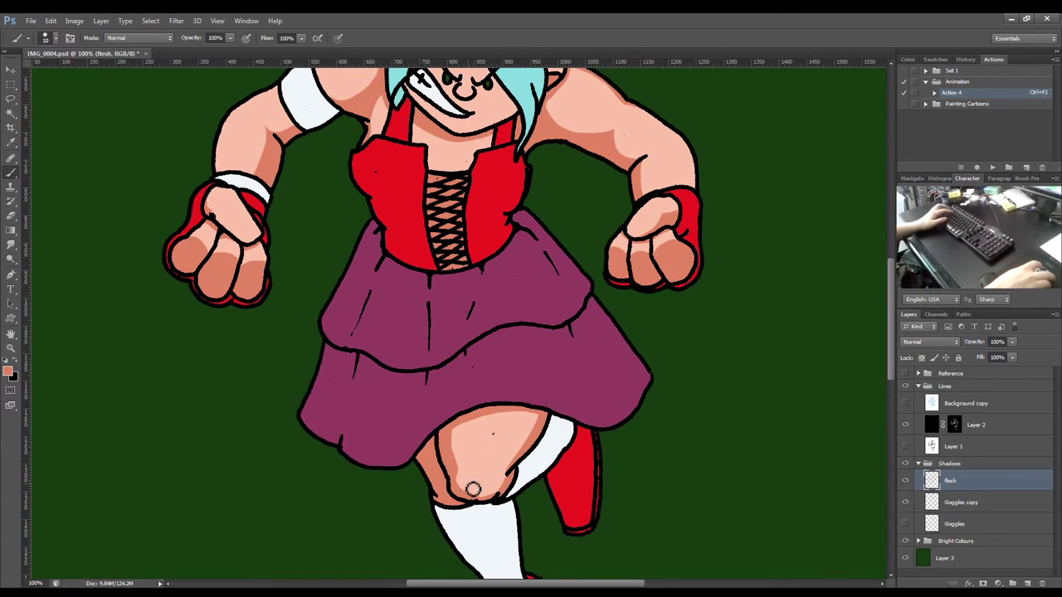
key(e)
mouse_move(462, 487)
mouse_down()
mouse_move(491, 503)
mouse_move(500, 487)
mouse_up()
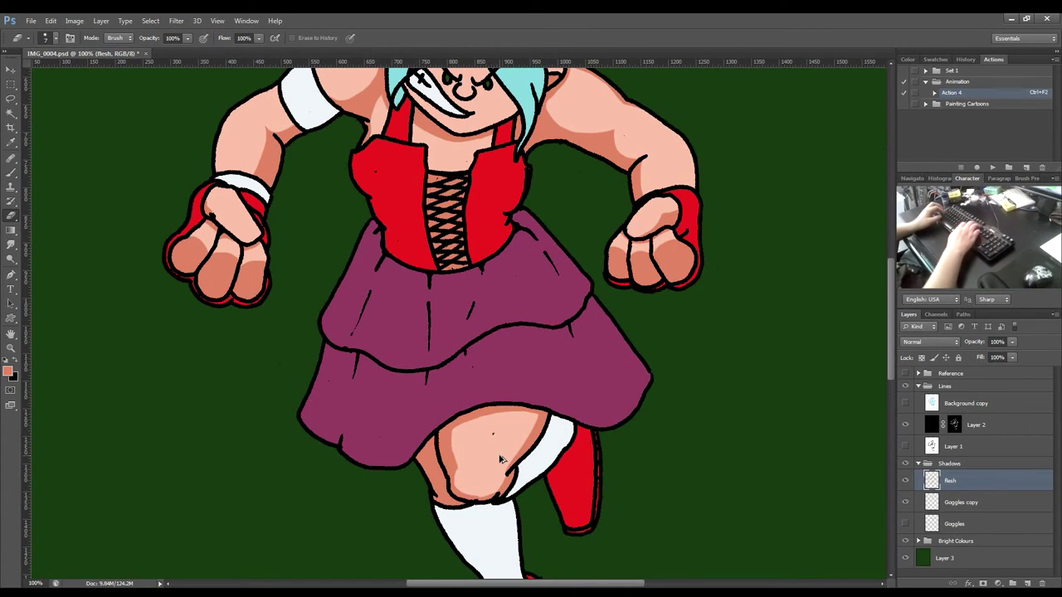
key(ctrl+plus)
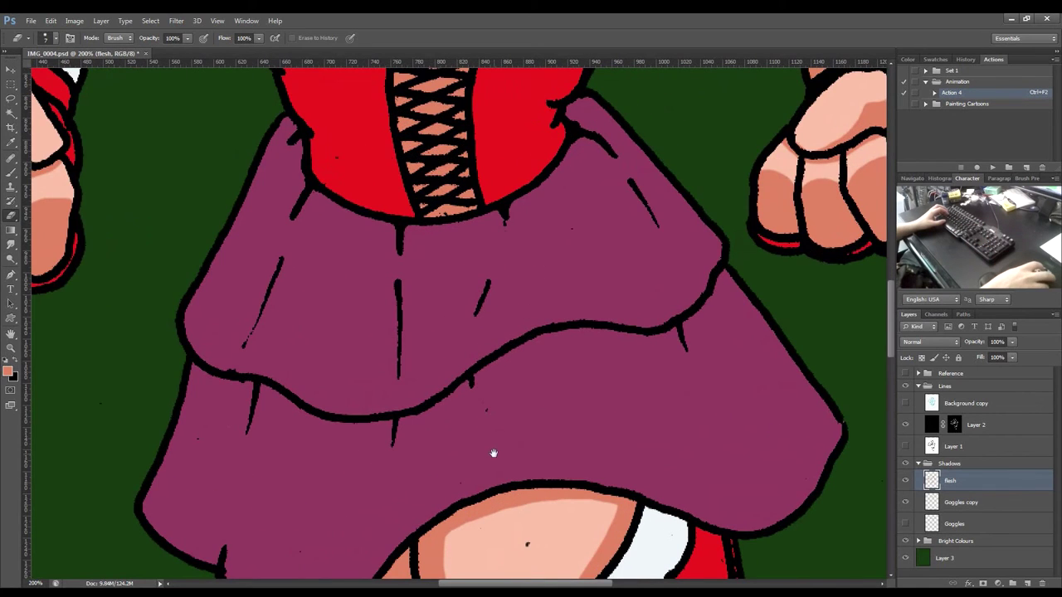
drag(493, 451, 486, 221)
drag(460, 370, 488, 391)
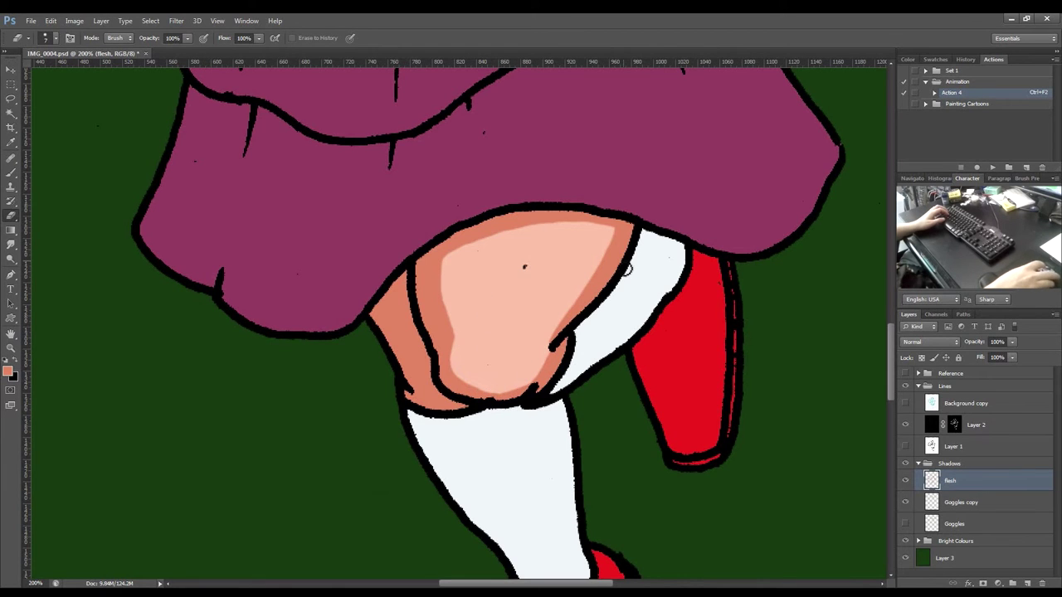
key(ctrl+0)
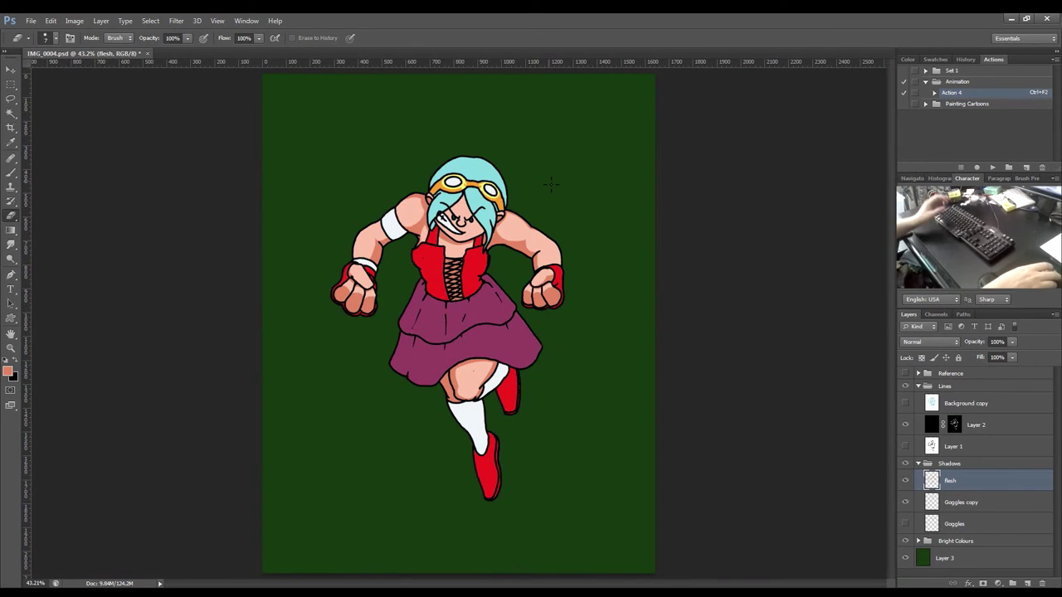
With the pencil sketch visible, paint darker flesh shadow down the nose bridge.
key(ctrl+plus)
key(ctrl+plus)
key(ctrl+plus)
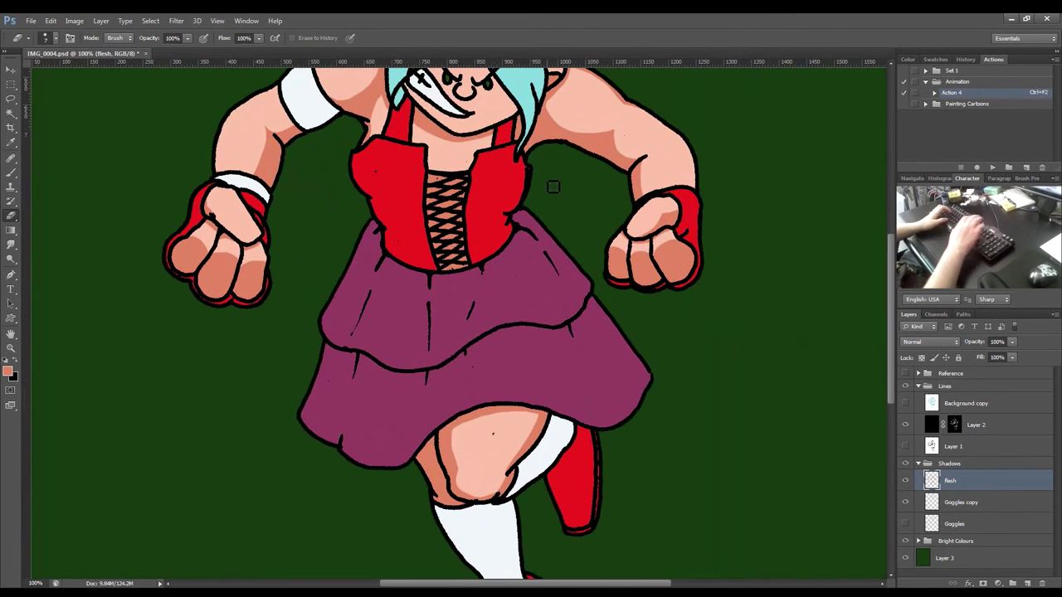
scroll(573, 166, up, 5)
click(906, 403)
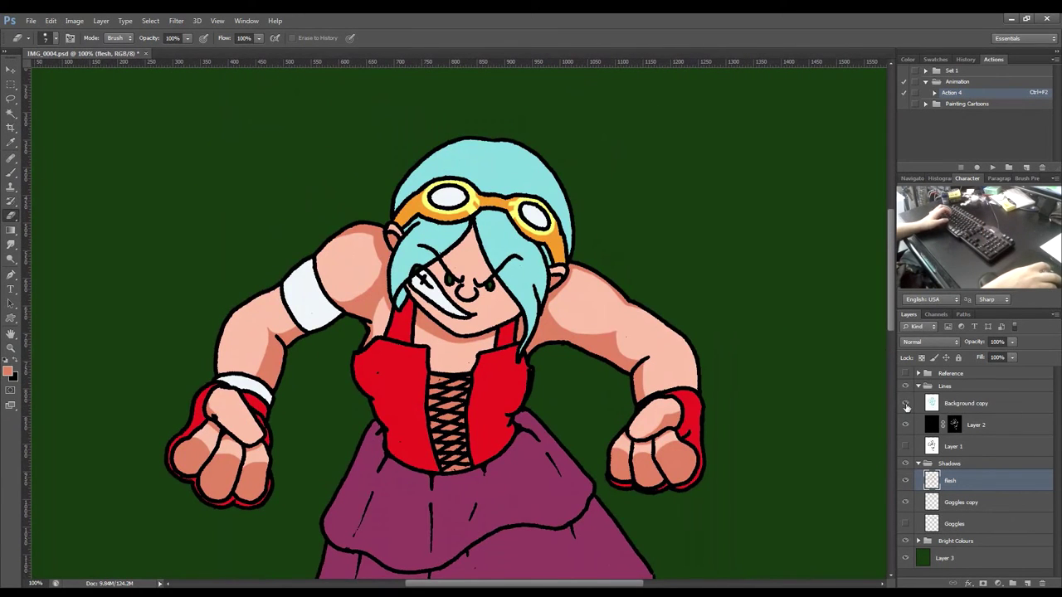
scroll(467, 291, up, 5)
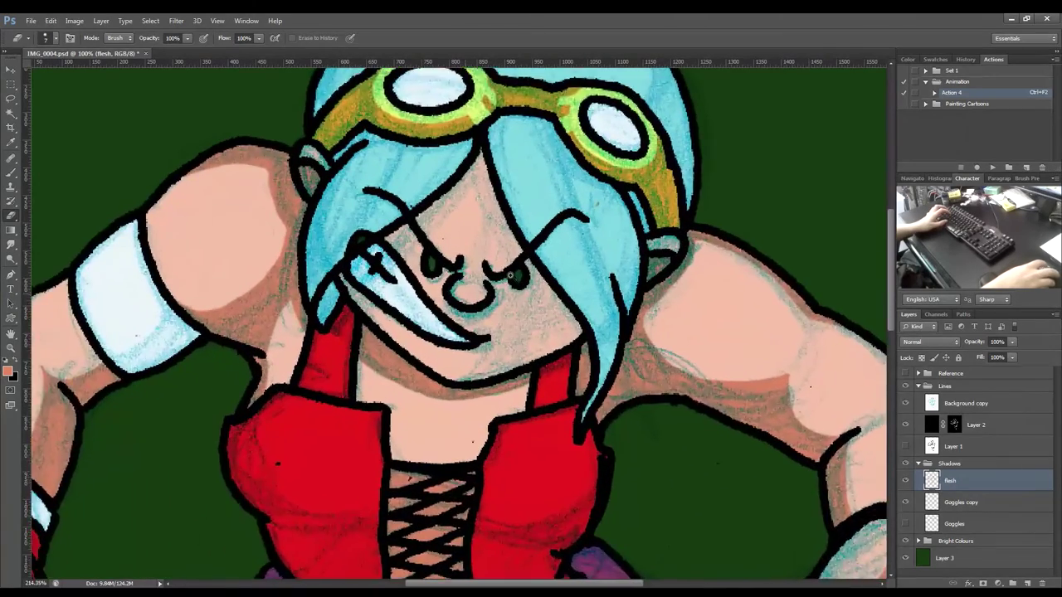
scroll(448, 317, up, 1)
scroll(448, 317, up, 1)
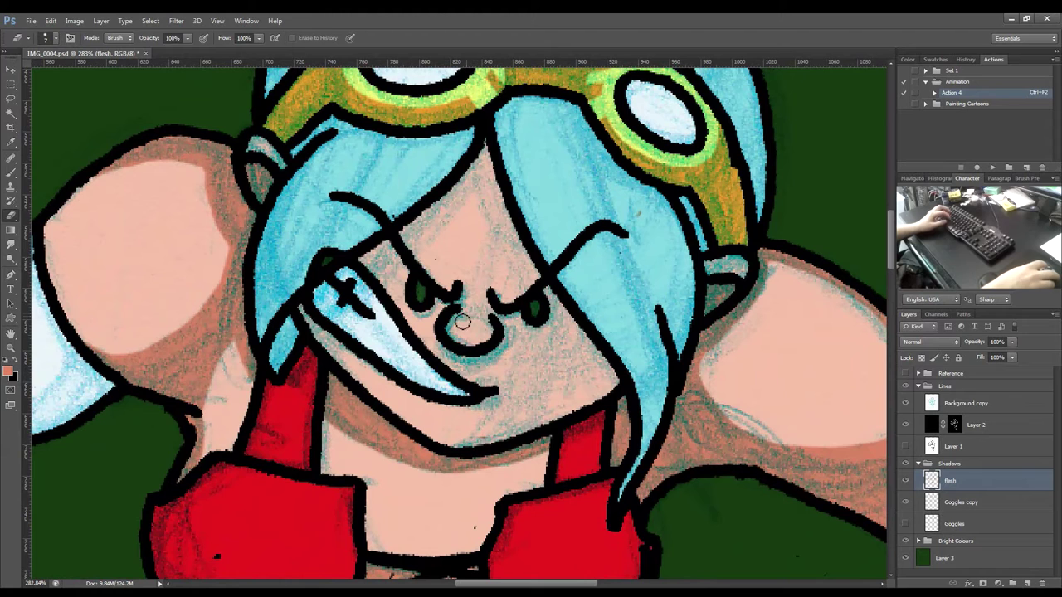
key(b)
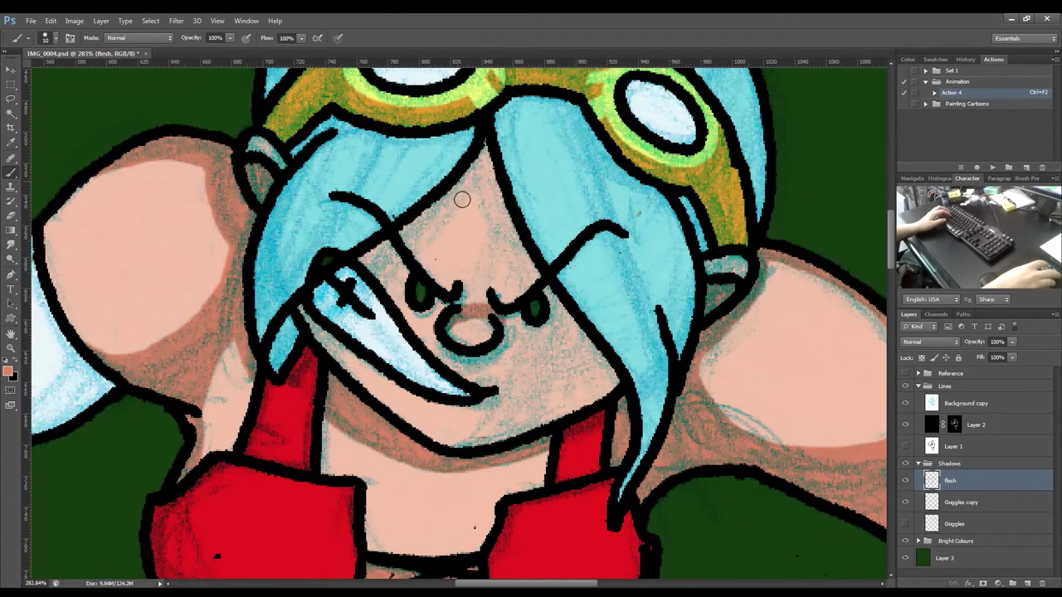
drag(469, 299, 483, 302)
drag(485, 163, 416, 247)
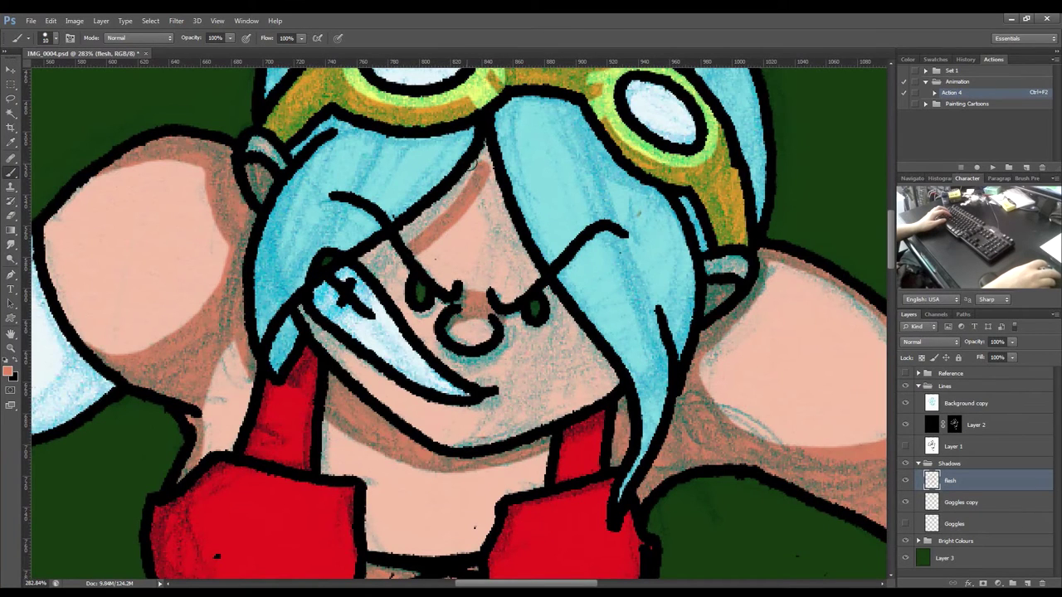
mouse_move(478, 163)
mouse_down()
mouse_move(492, 217)
mouse_move(533, 279)
mouse_up()
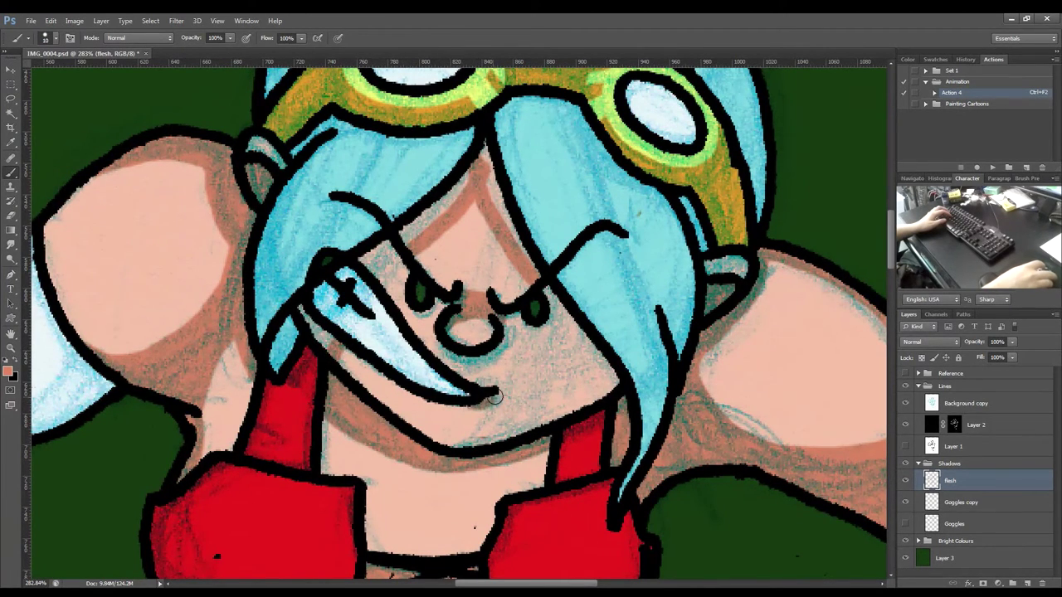
Paint shadow from beside the nose to the chin, hide the sketch, and Magic Wand-select the shadow.
drag(493, 406, 475, 440)
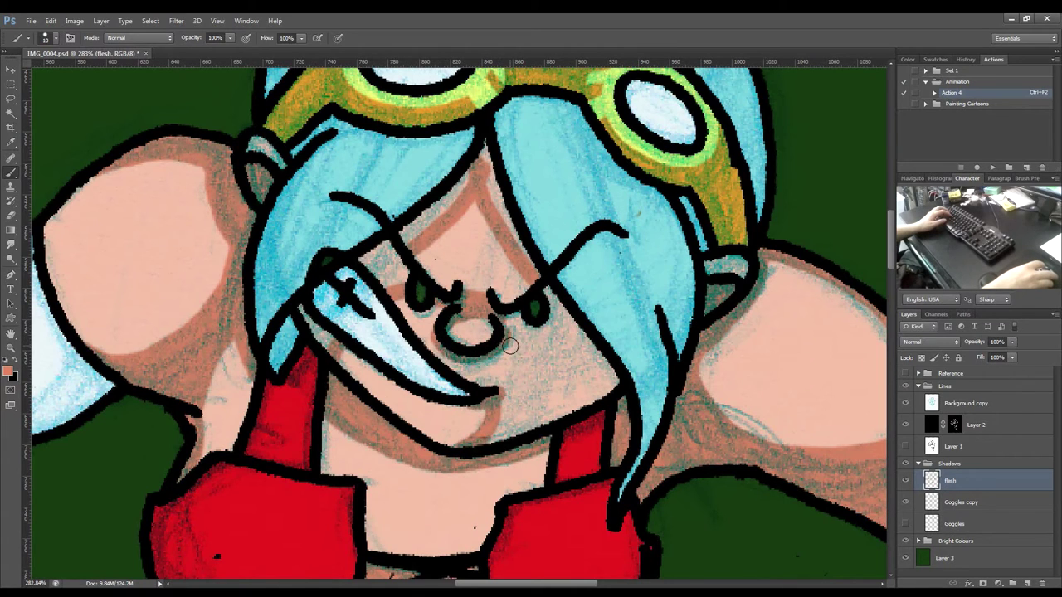
drag(512, 352, 504, 388)
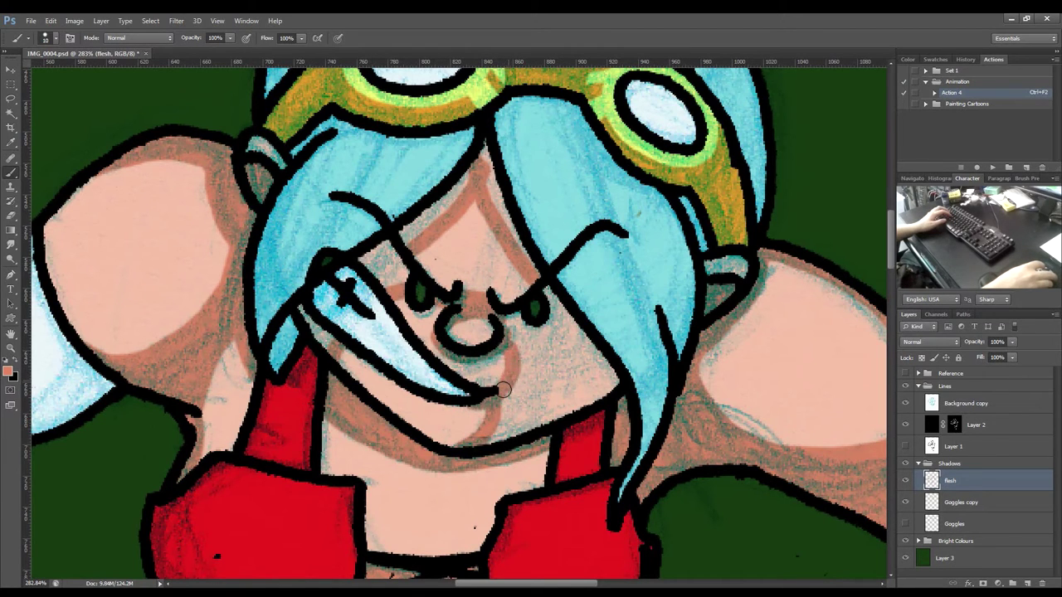
click(906, 405)
key(w)
click(412, 231)
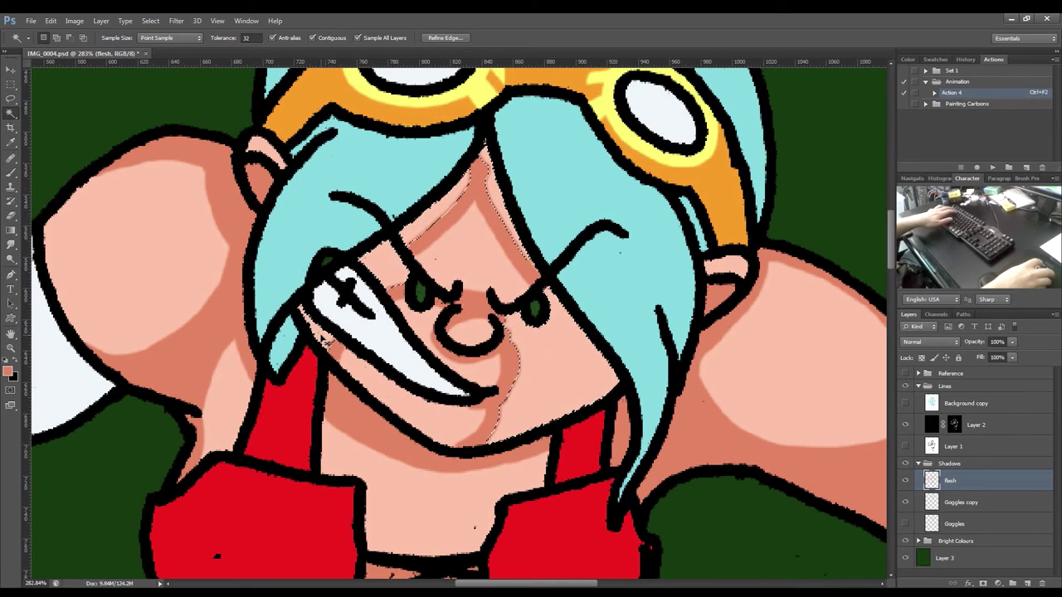
Fill the face shadow selection with the darker flesh tone and deselect.
key(alt+BackSpace)
key(ctrl+d)
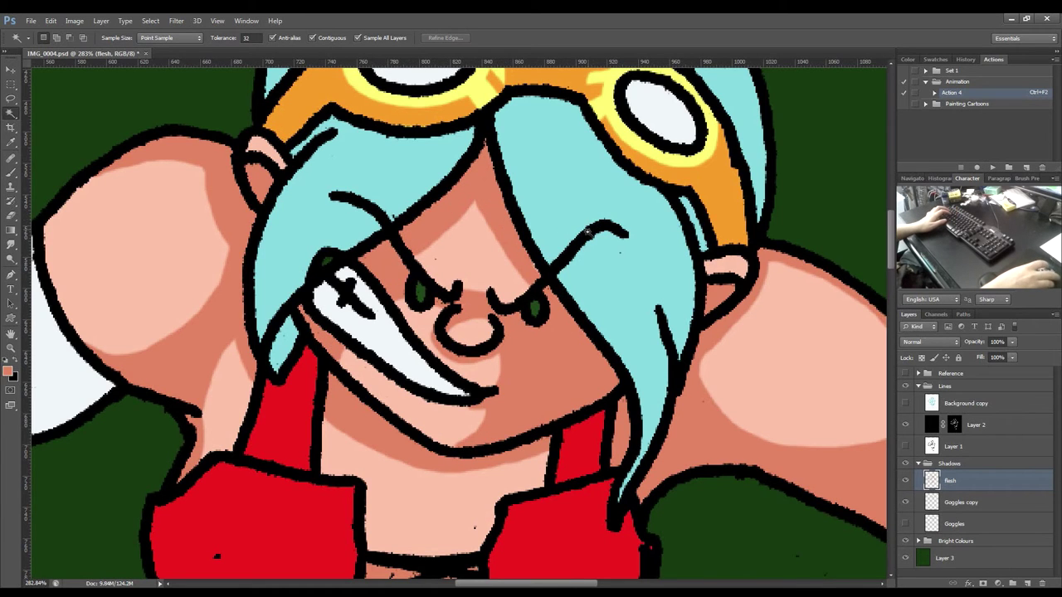
key(e)
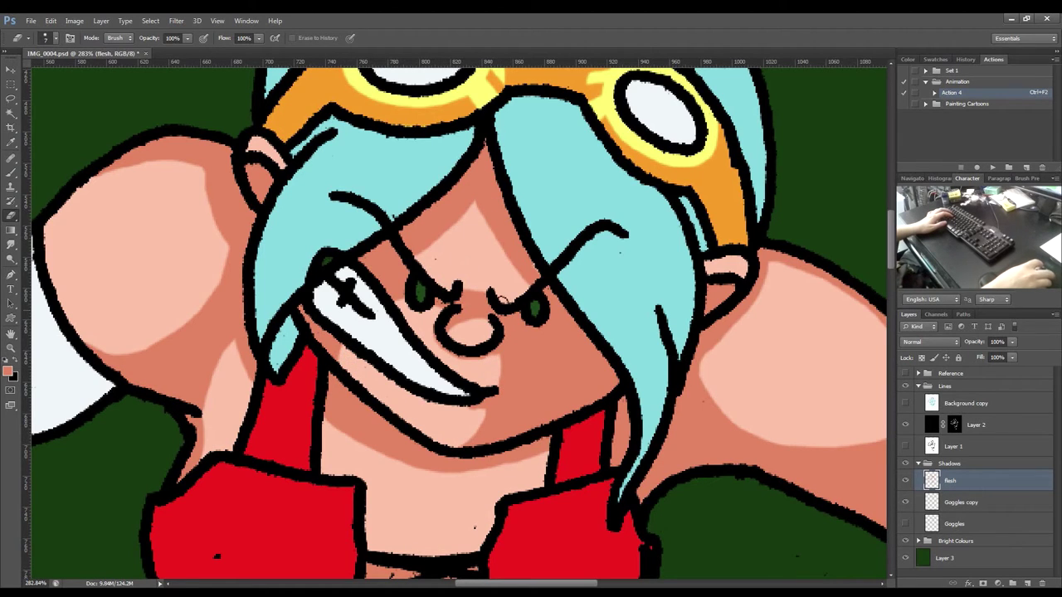
key(ctrl+0)
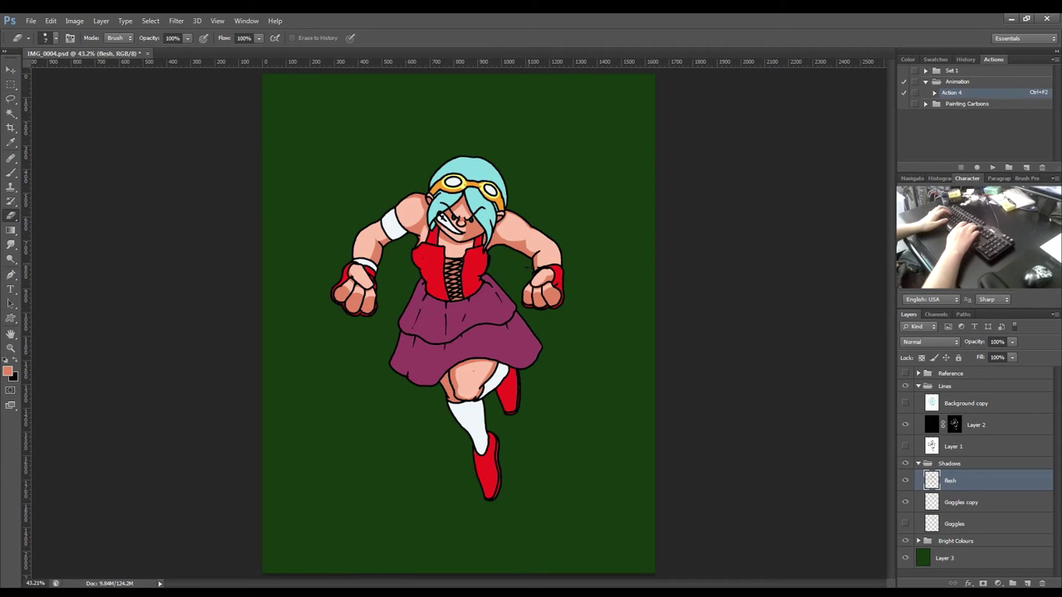
With the sketch visible, erase the shadow under the upper arm down to a thin sliver.
key(ctrl+1)
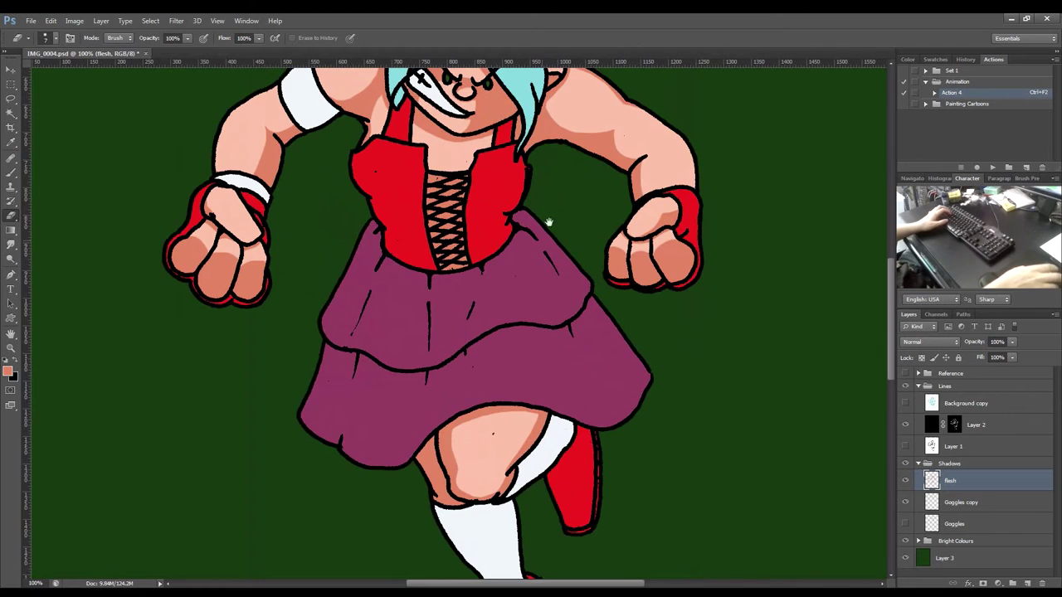
drag(549, 222, 457, 459)
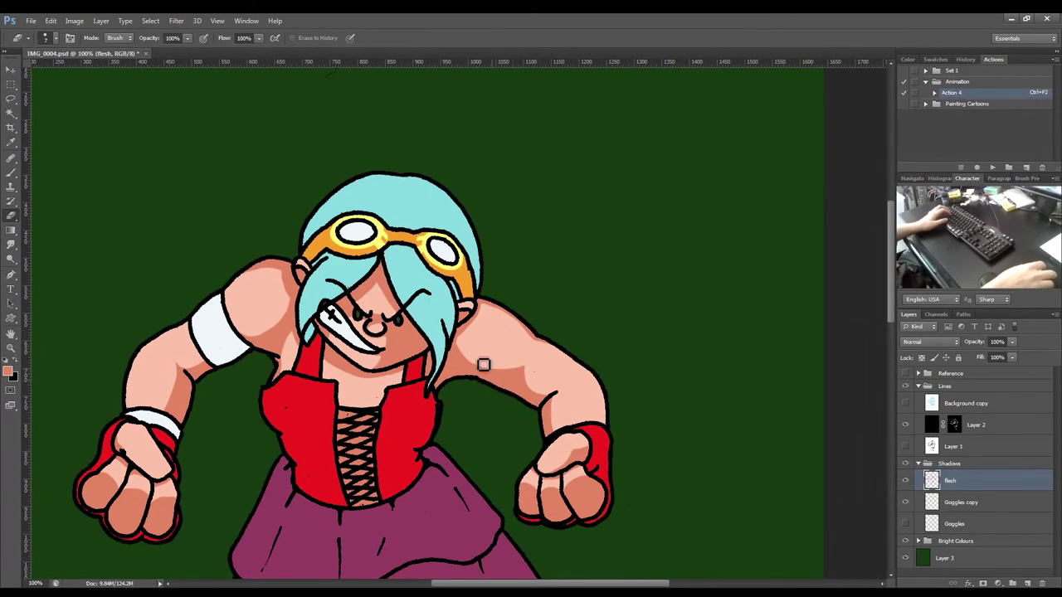
scroll(468, 355, up, 1)
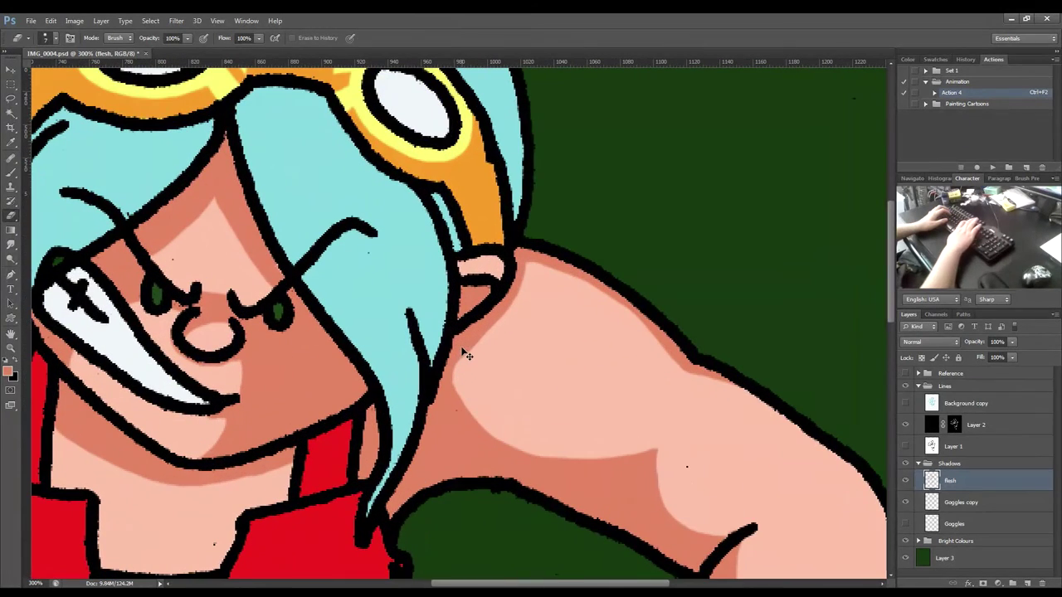
scroll(465, 353, up, 1)
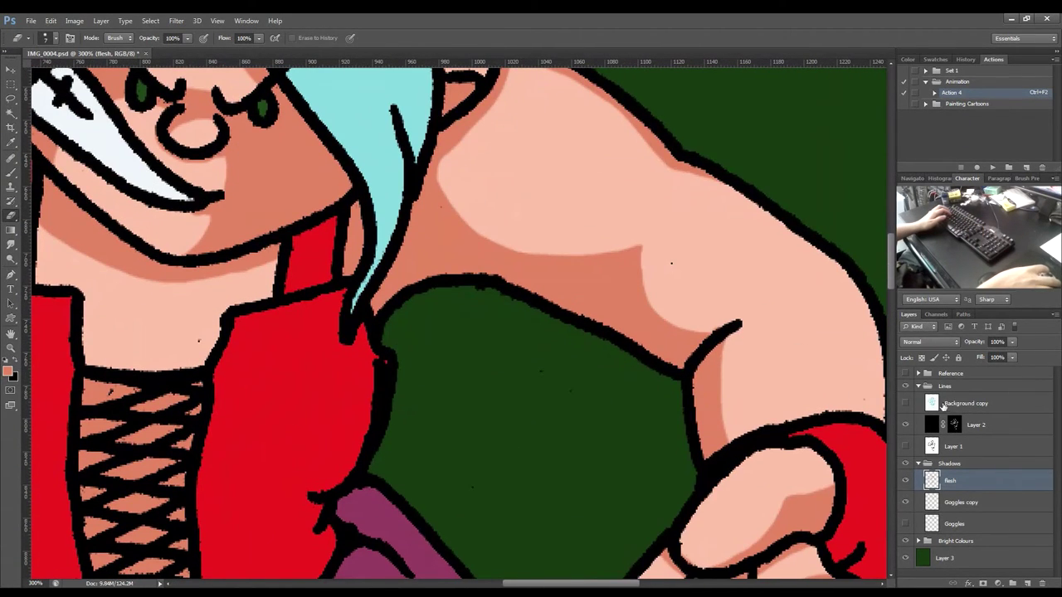
click(906, 405)
click(906, 405)
click(906, 405)
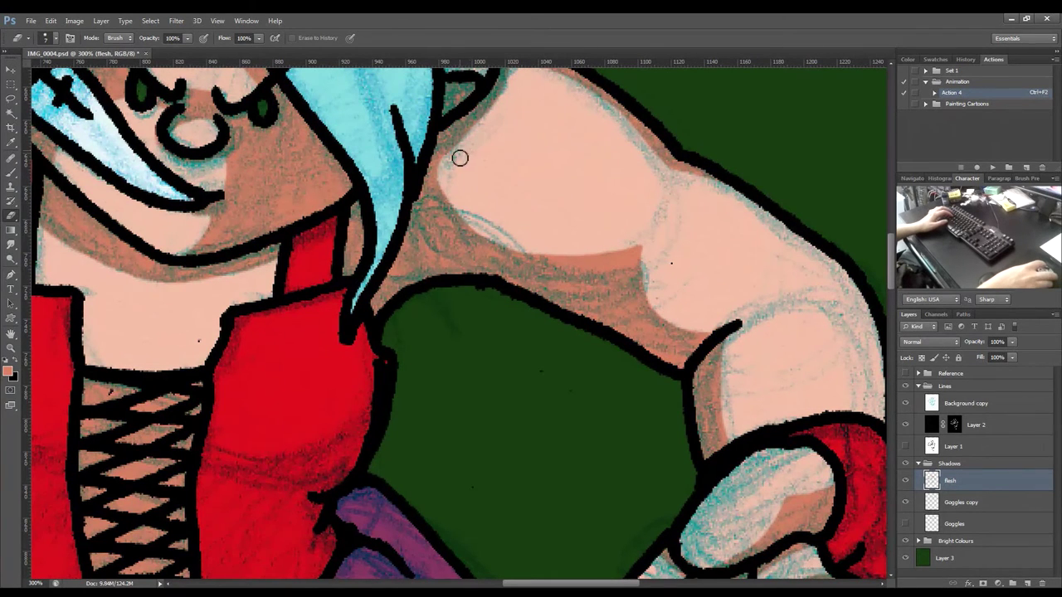
mouse_move(439, 180)
mouse_down()
mouse_move(432, 199)
mouse_move(456, 211)
mouse_move(464, 204)
mouse_move(441, 197)
mouse_move(441, 185)
mouse_up()
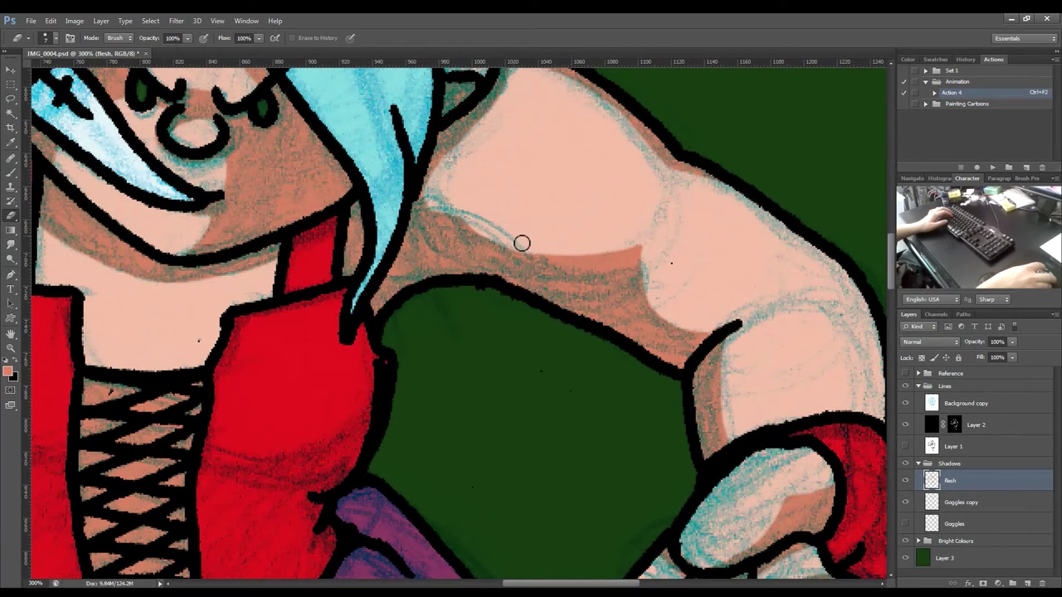
mouse_move(546, 256)
mouse_down()
mouse_move(606, 269)
mouse_move(649, 243)
mouse_move(634, 257)
mouse_move(570, 258)
mouse_move(655, 235)
mouse_up()
key(ctrl+1)
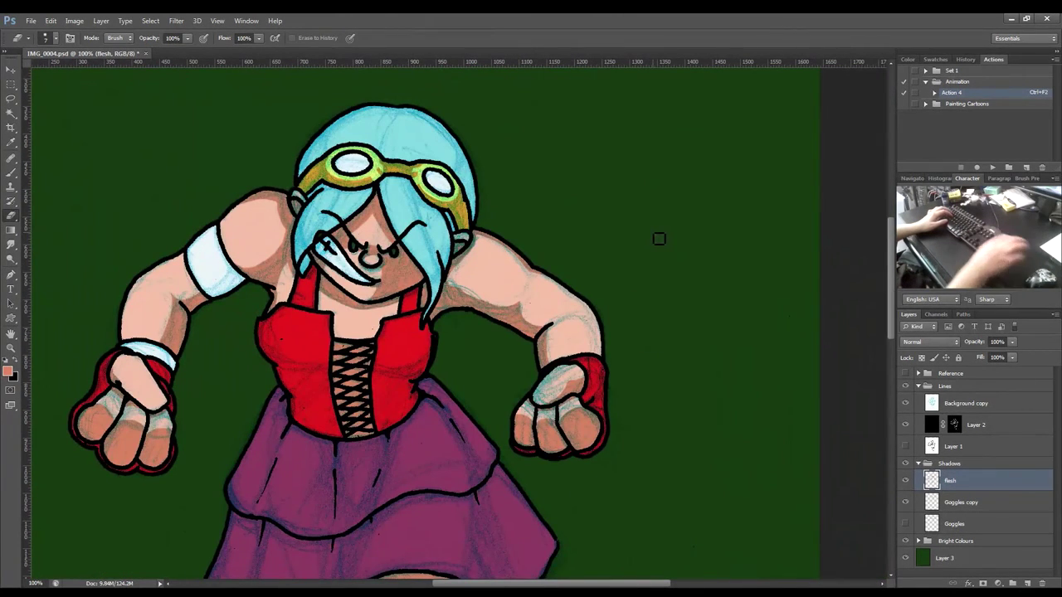
key(ctrl+0)
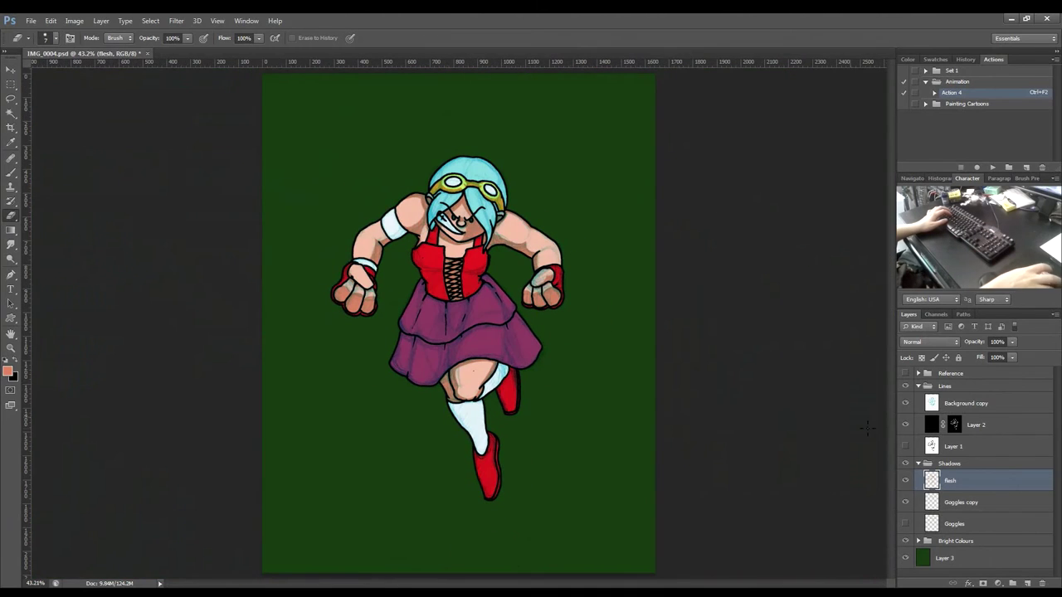
Hide the sketch and add a new layer above flesh named 'red'.
click(906, 405)
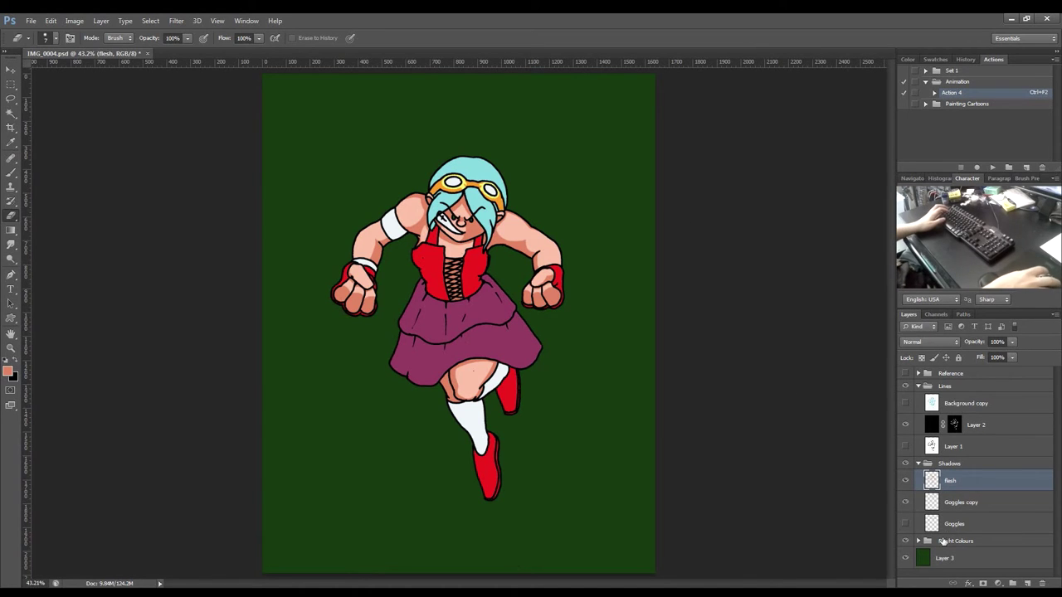
click(1027, 583)
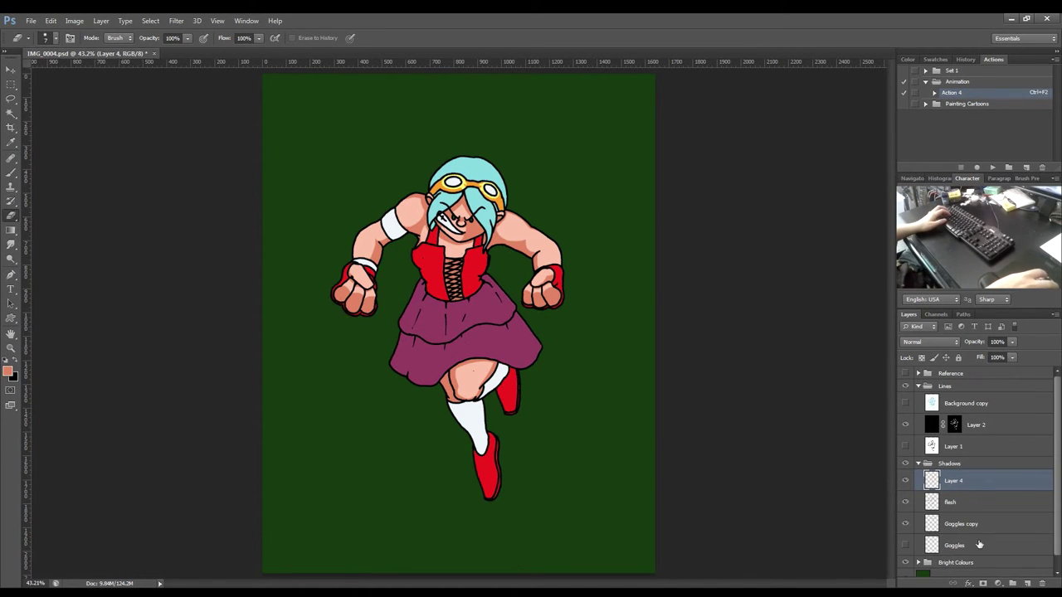
double_click(950, 480)
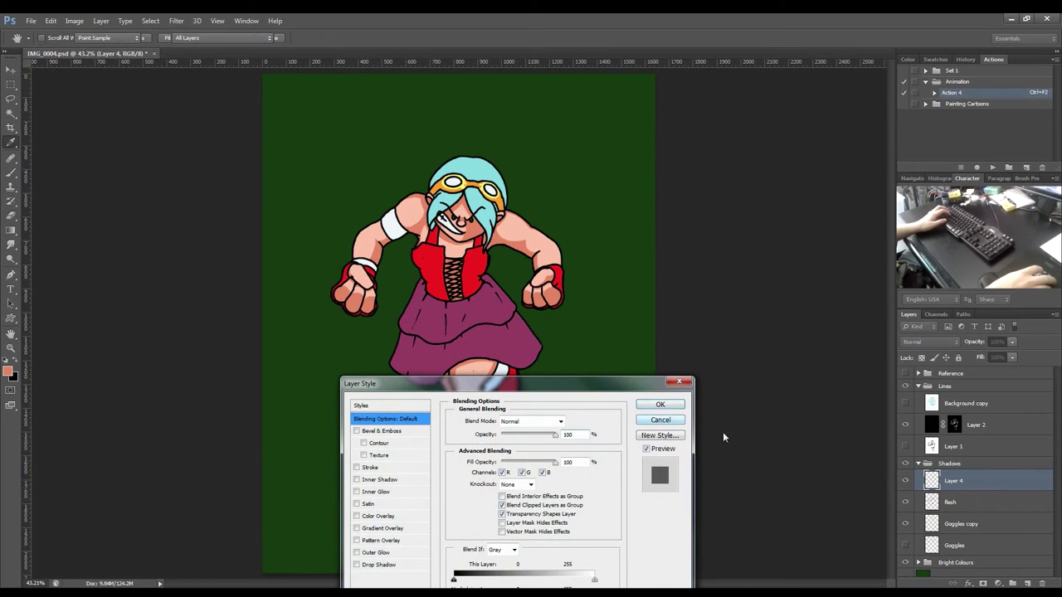
click(653, 424)
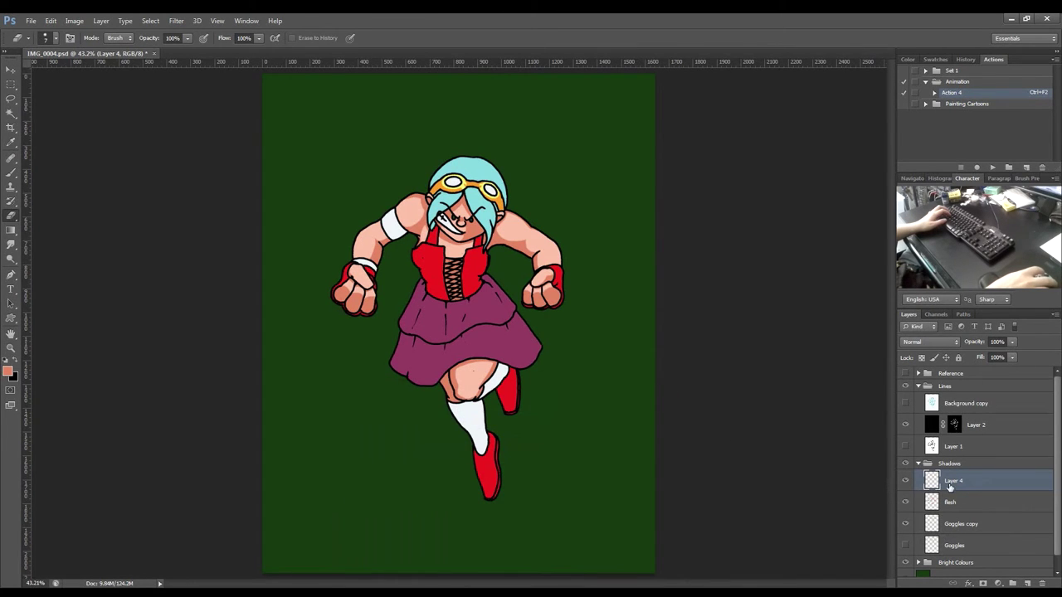
double_click(952, 481)
text(res)
key(BackSpace)
text(d)
key(Return)
Sample the corset red and adjust it to a deeper red, c72727, as the foreground colour.
key(i)
click(430, 263)
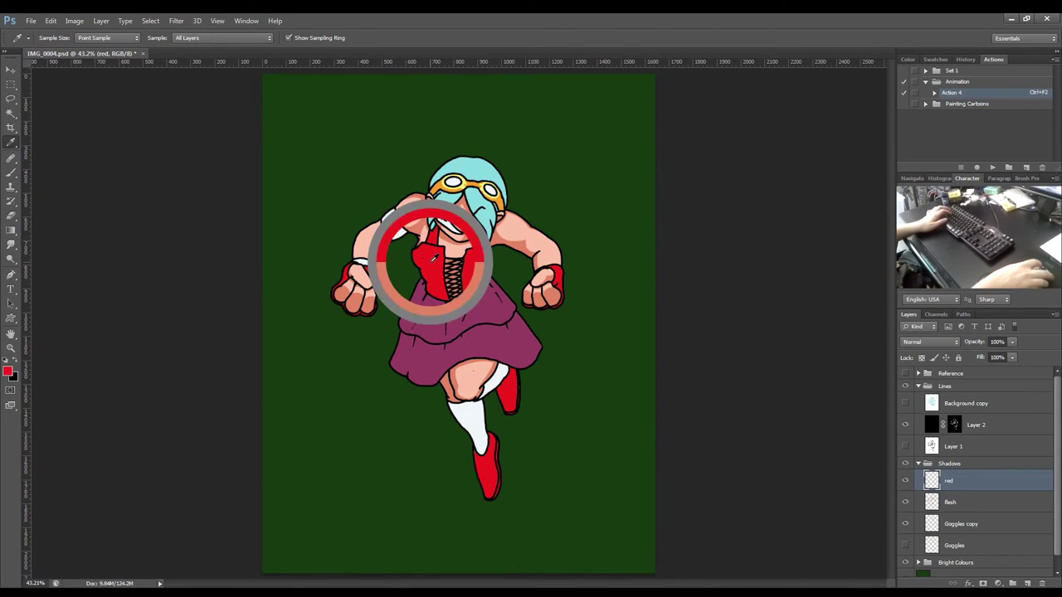
click(7, 375)
drag(654, 241, 639, 258)
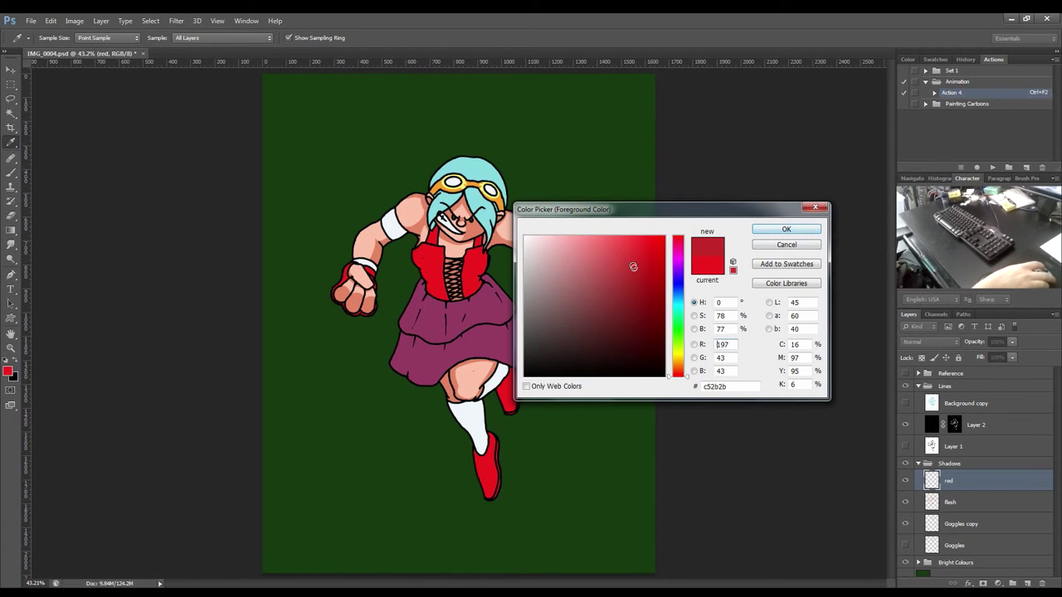
drag(633, 263, 636, 266)
click(786, 229)
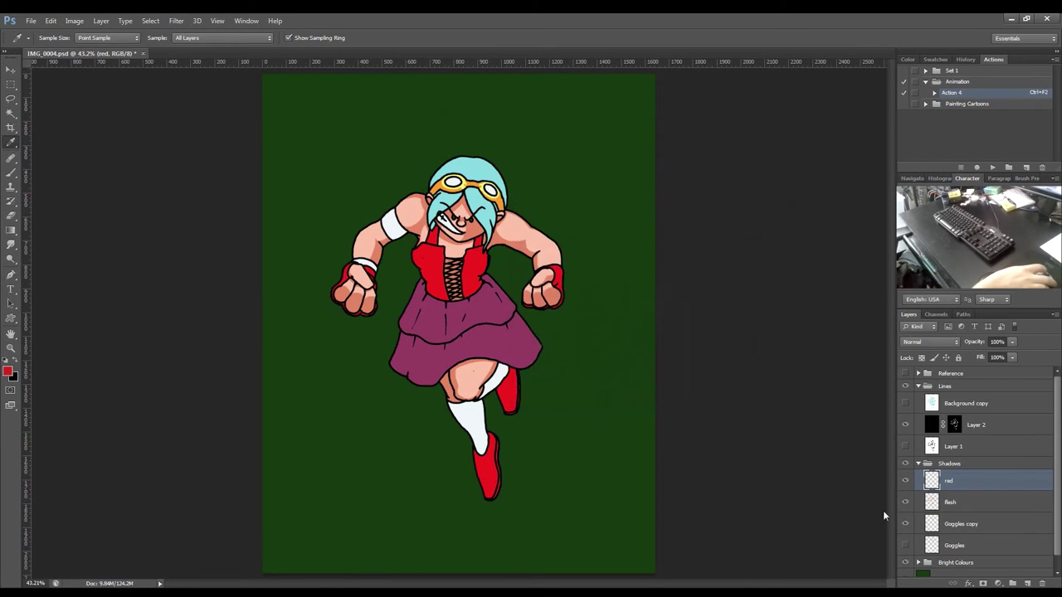
key(ctrl+plus)
key(ctrl+plus)
key(ctrl+plus)
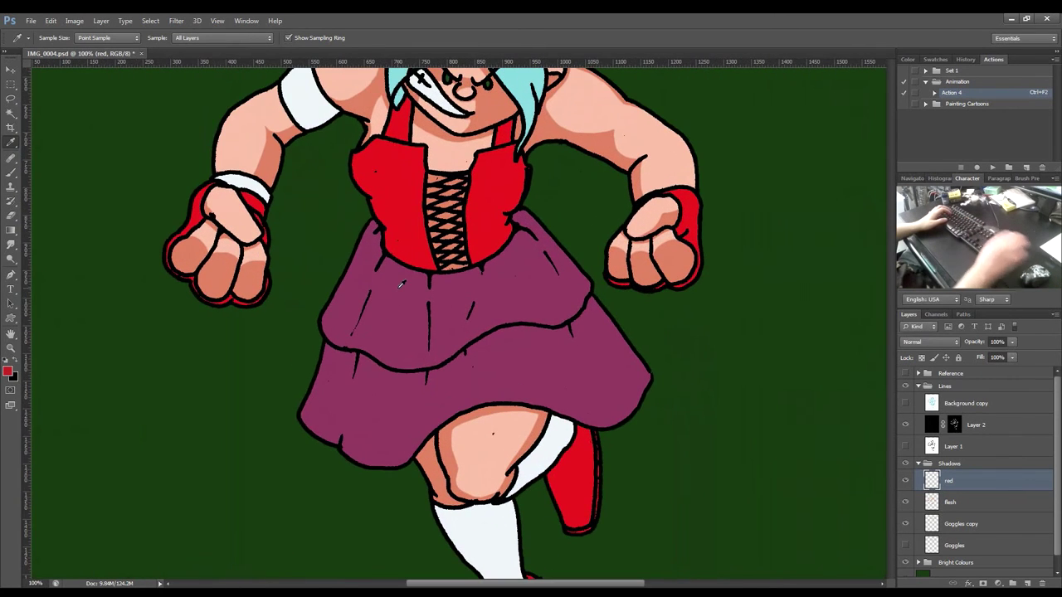
Paint deeper red shadows on the corset straps beside the neck, then hide the sketch overlay.
key(ctrl+F2)
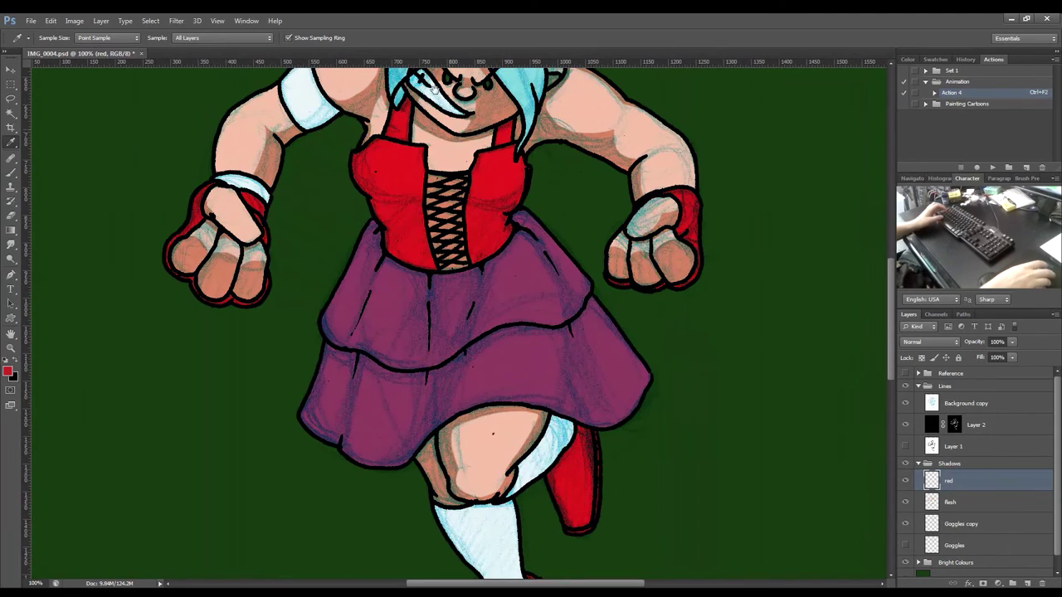
scroll(413, 124, up, 6)
drag(414, 125, 422, 301)
key(b)
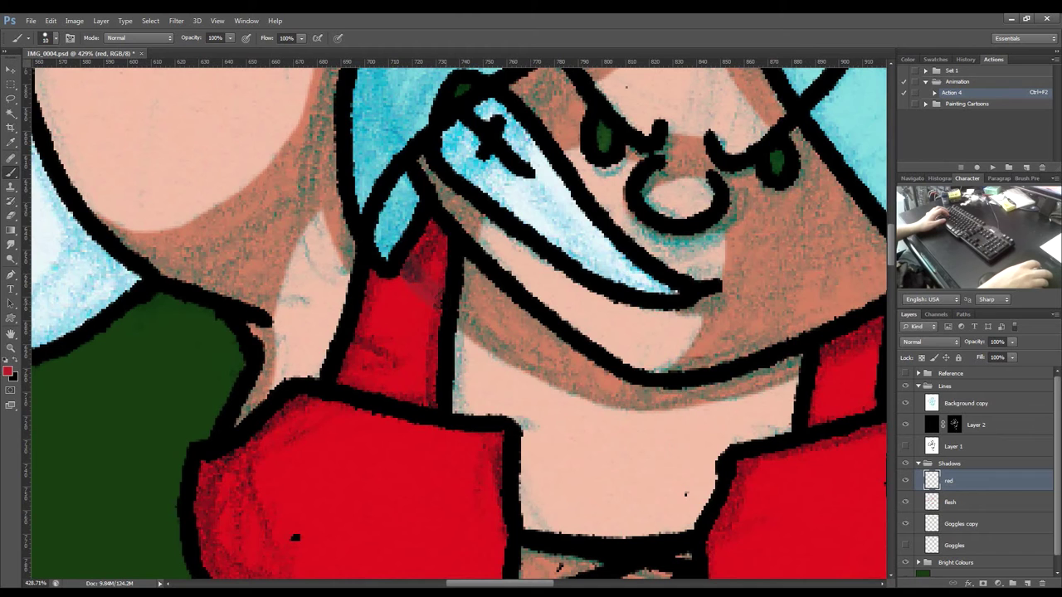
drag(501, 333, 207, 329)
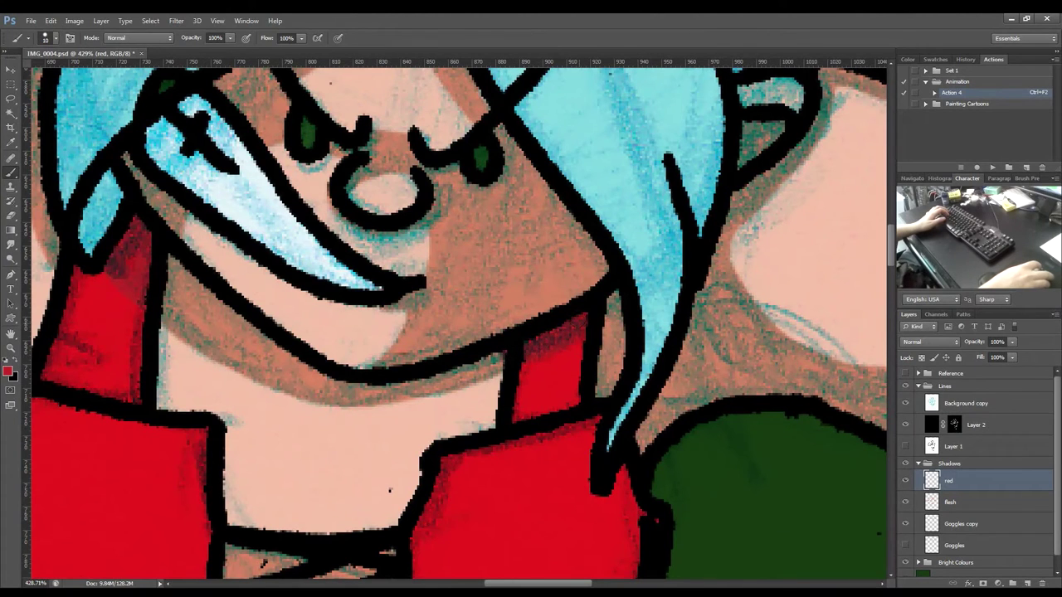
key(e)
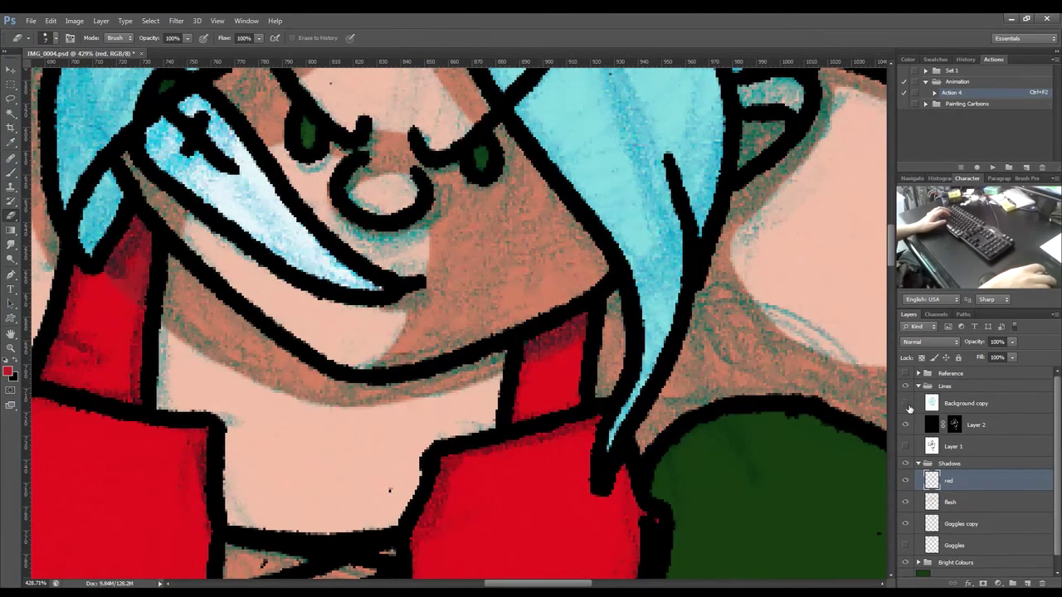
click(907, 404)
key(b)
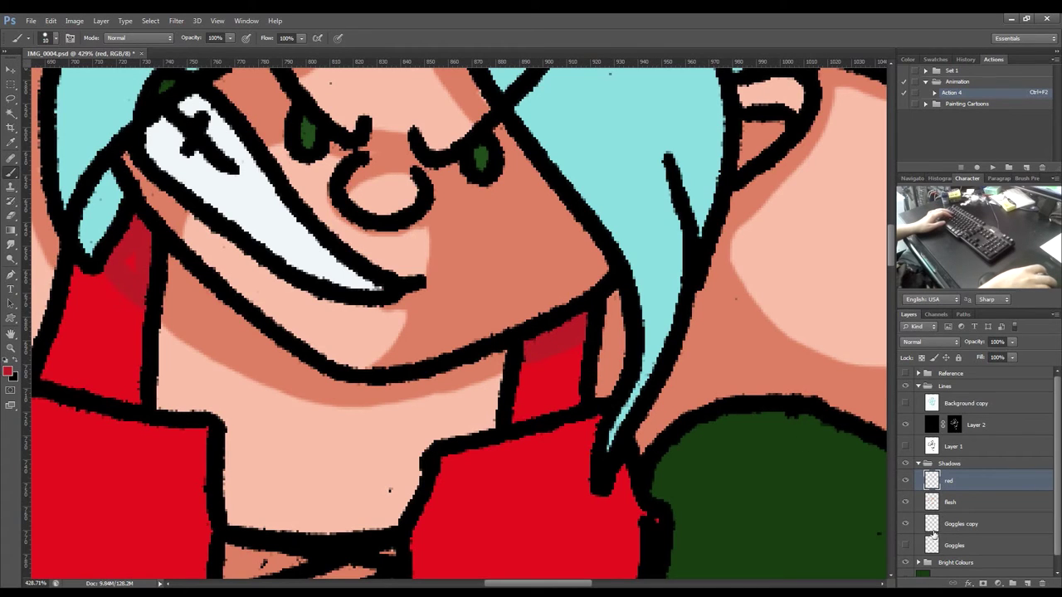
key(alt+bracketleft)
key(e)
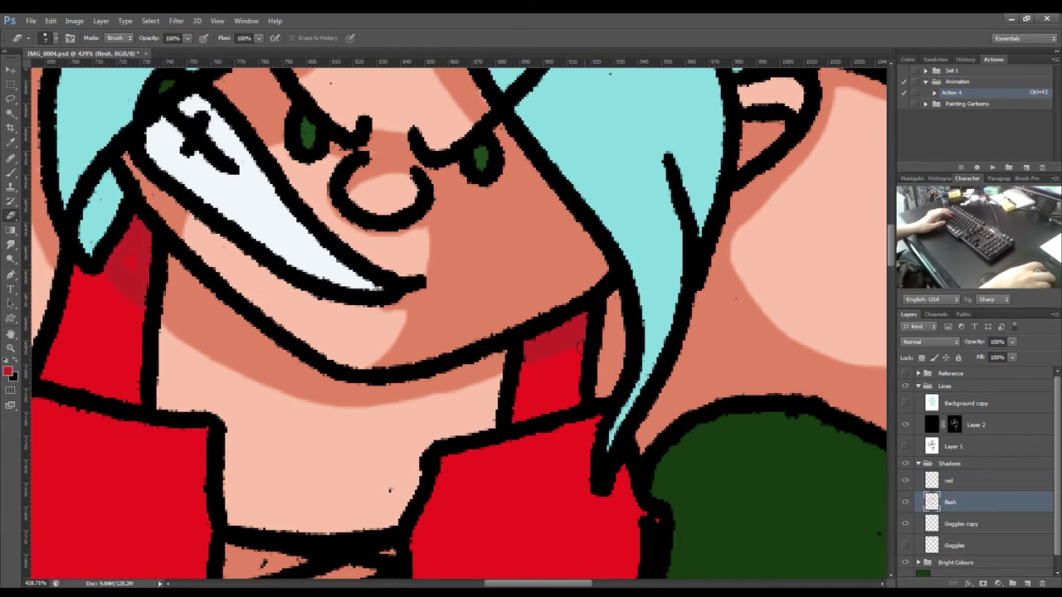
Erase the flesh shadow edge beside the right neck strap, then reselect the red layer.
drag(597, 362, 599, 390)
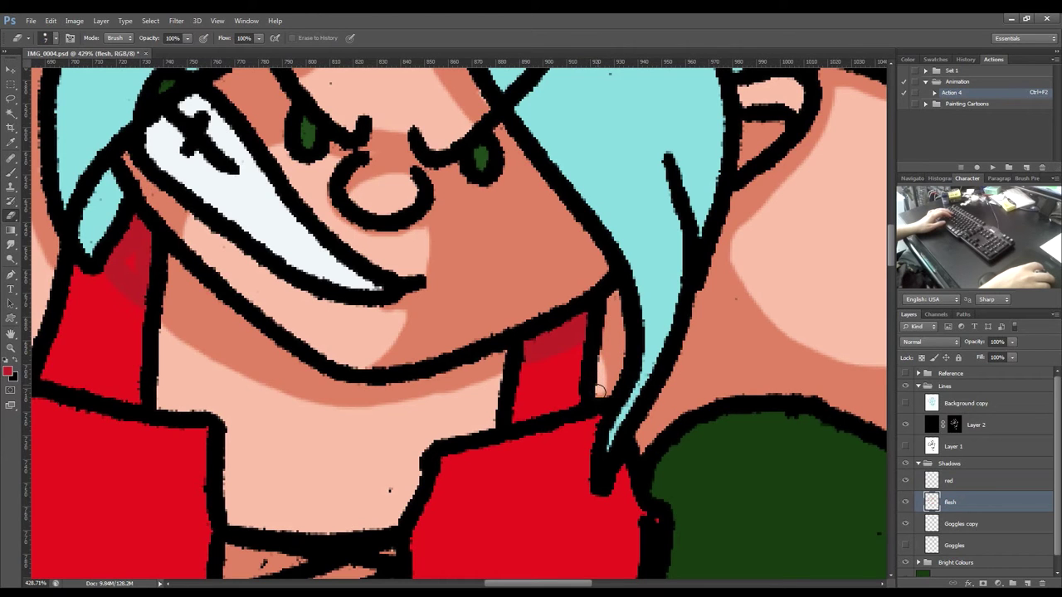
mouse_move(343, 434)
mouse_down()
mouse_move(512, 439)
mouse_move(568, 462)
mouse_up()
key(b)
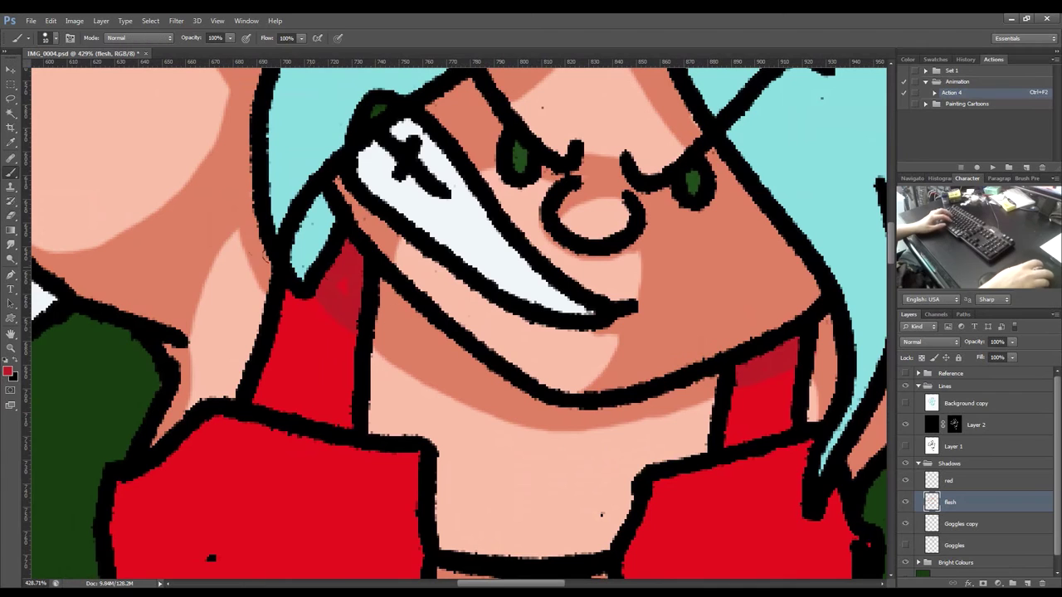
click(996, 482)
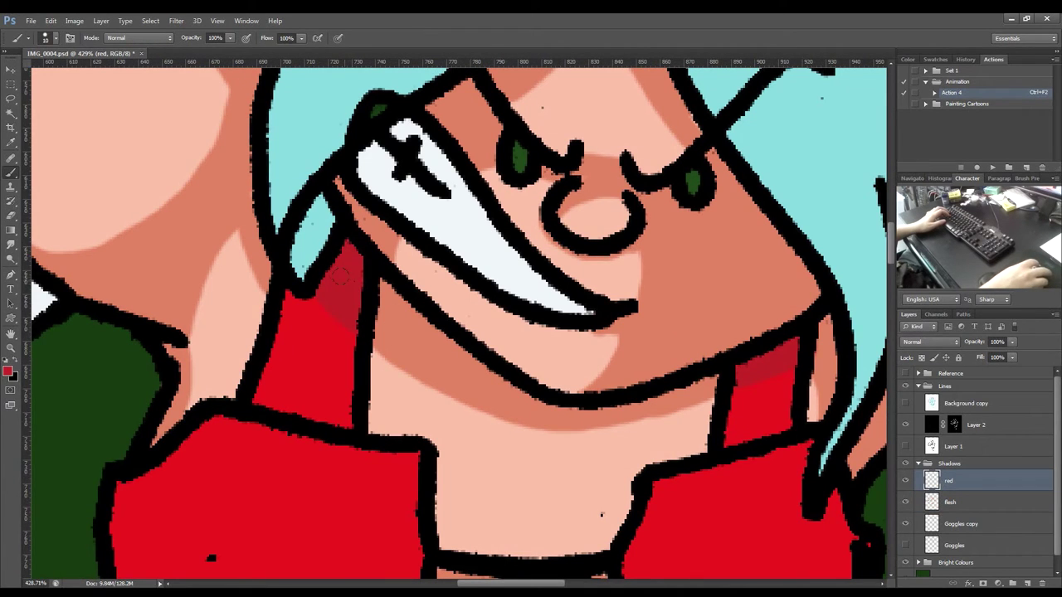
mouse_move(350, 306)
mouse_down()
mouse_move(379, 360)
mouse_move(285, 398)
mouse_move(549, 287)
mouse_move(496, 356)
mouse_move(570, 347)
mouse_move(293, 415)
mouse_move(645, 225)
mouse_move(590, 310)
mouse_move(650, 412)
mouse_move(862, 302)
mouse_move(750, 381)
mouse_move(731, 422)
mouse_move(545, 410)
mouse_move(596, 241)
mouse_up()
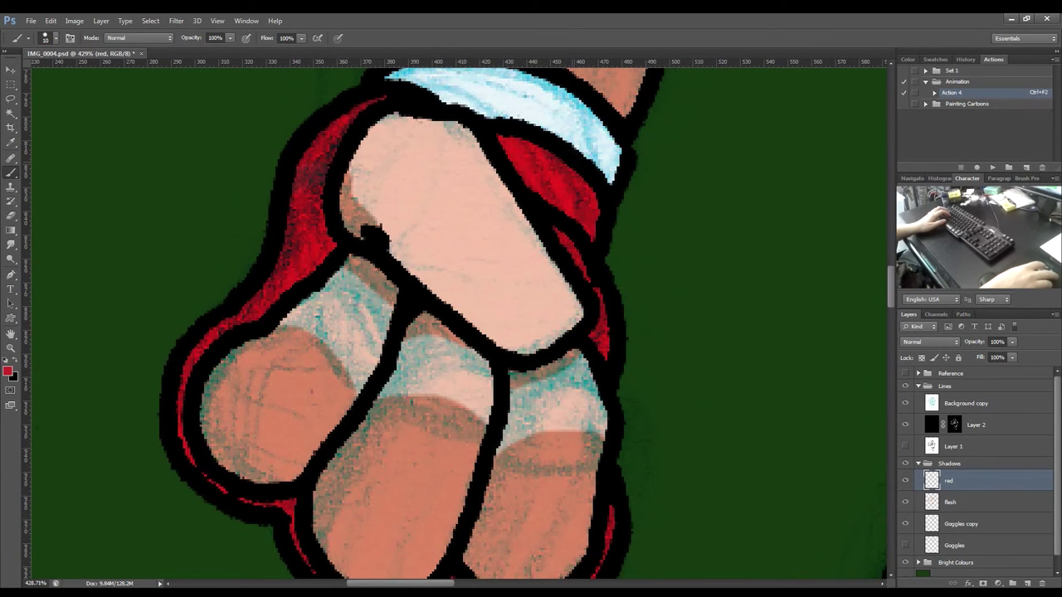
Add darker red shadow patches along the red glove's edge on the left fist, with the sketch hidden.
key(h)
drag(557, 243, 538, 190)
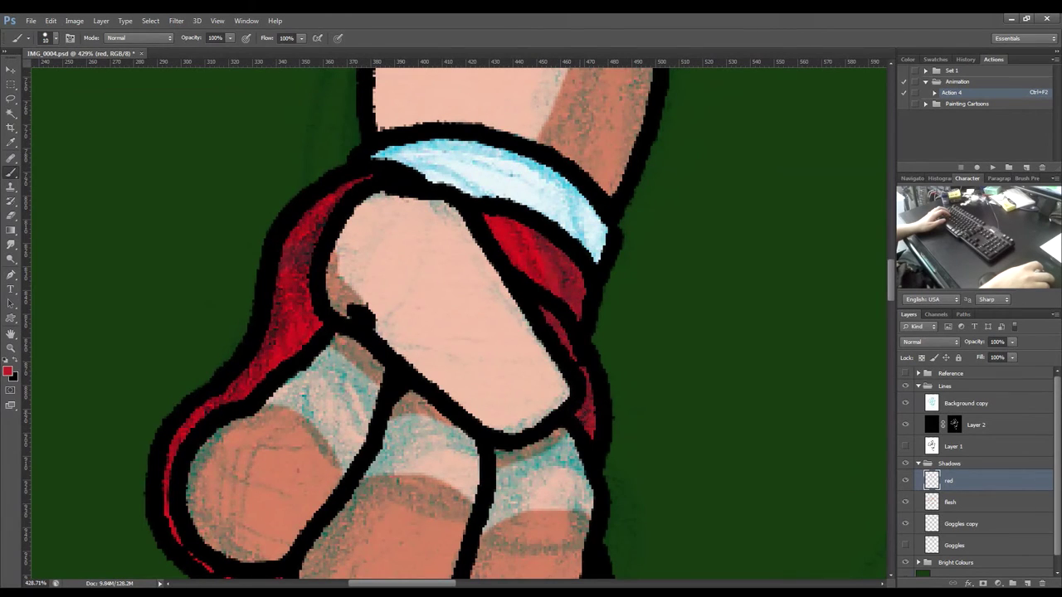
drag(285, 360, 293, 324)
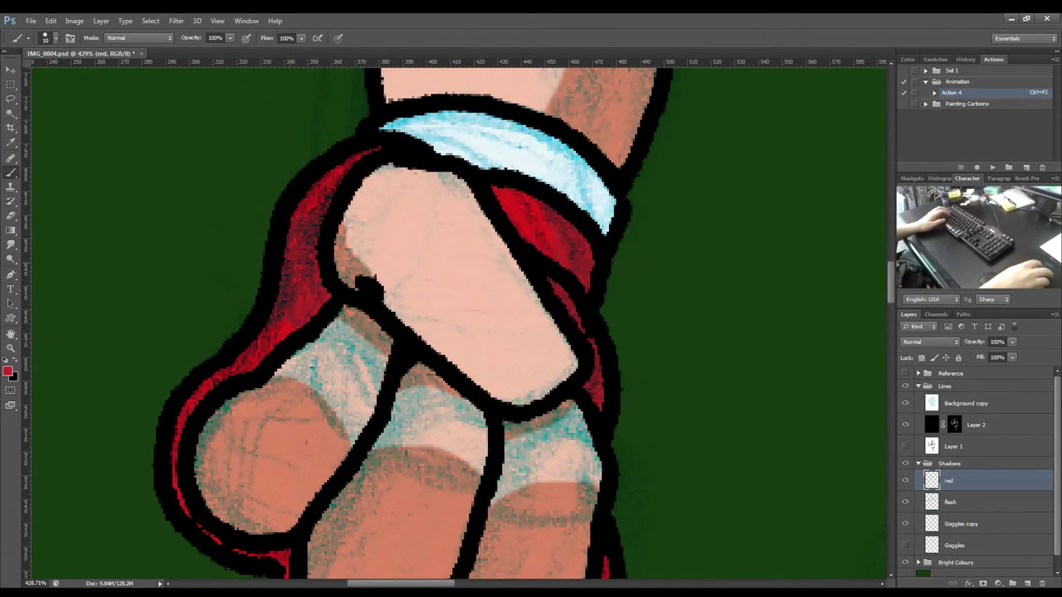
drag(267, 302, 314, 211)
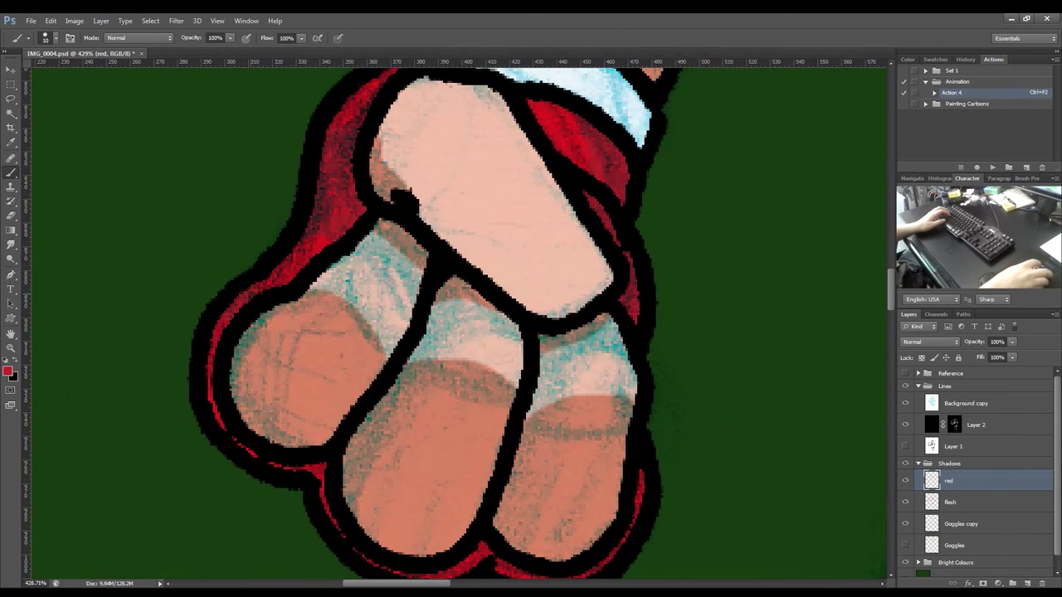
scroll(337, 413, down, 3)
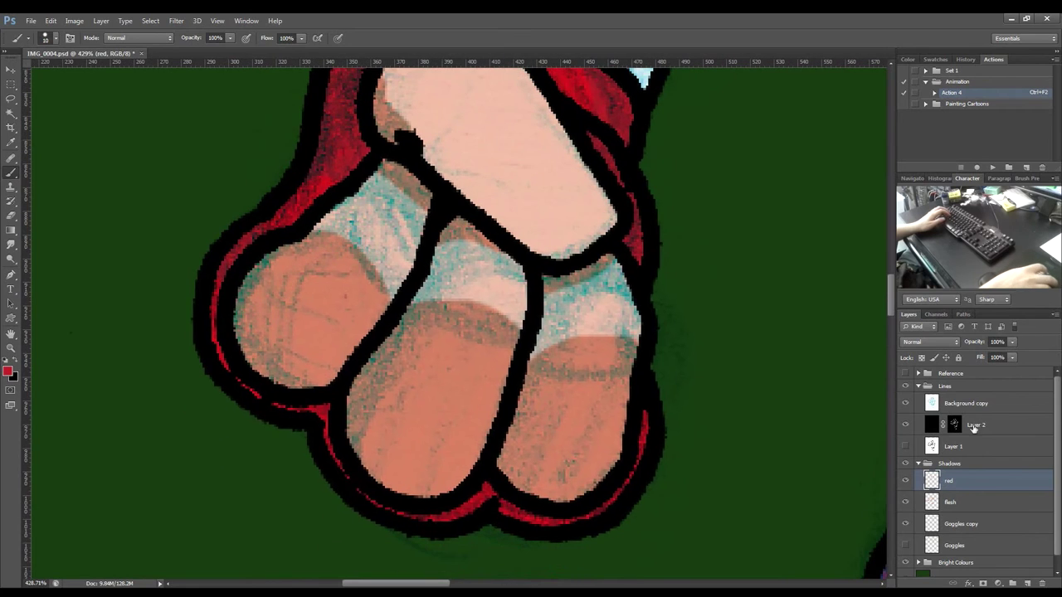
click(906, 403)
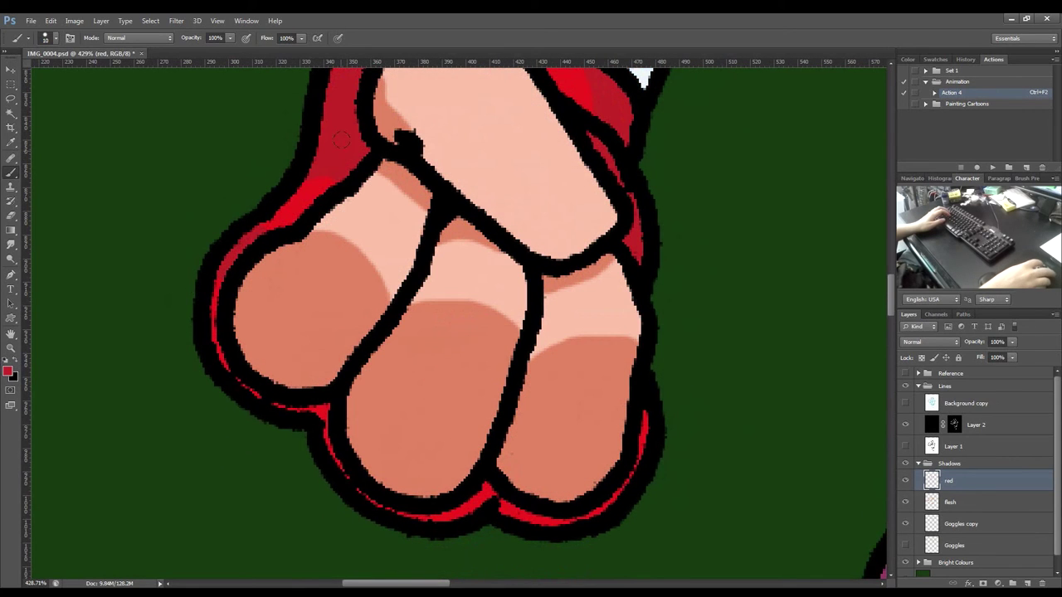
scroll(352, 284, up, 4)
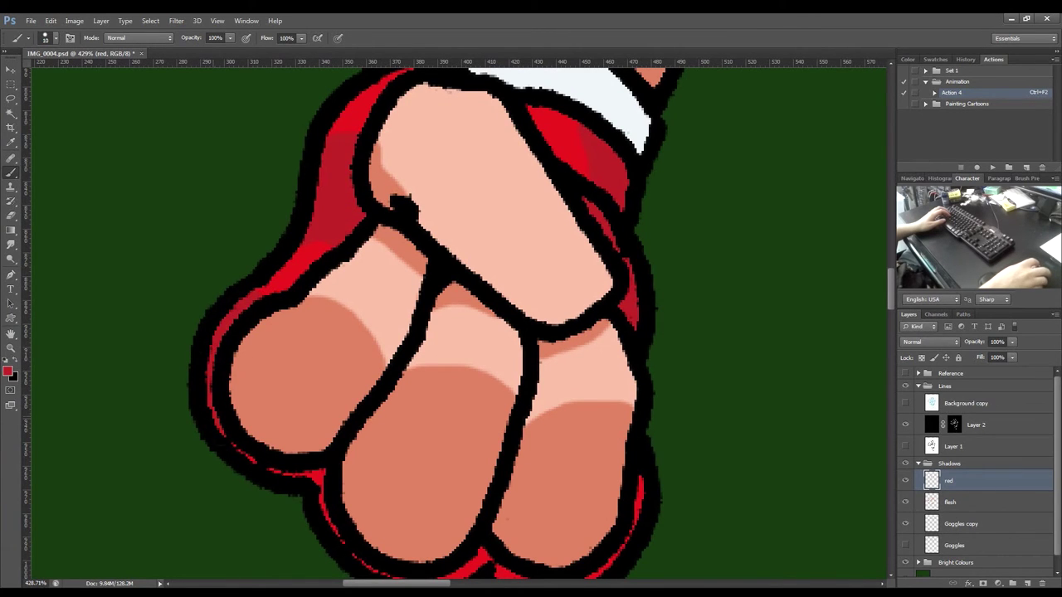
drag(254, 396, 123, 271)
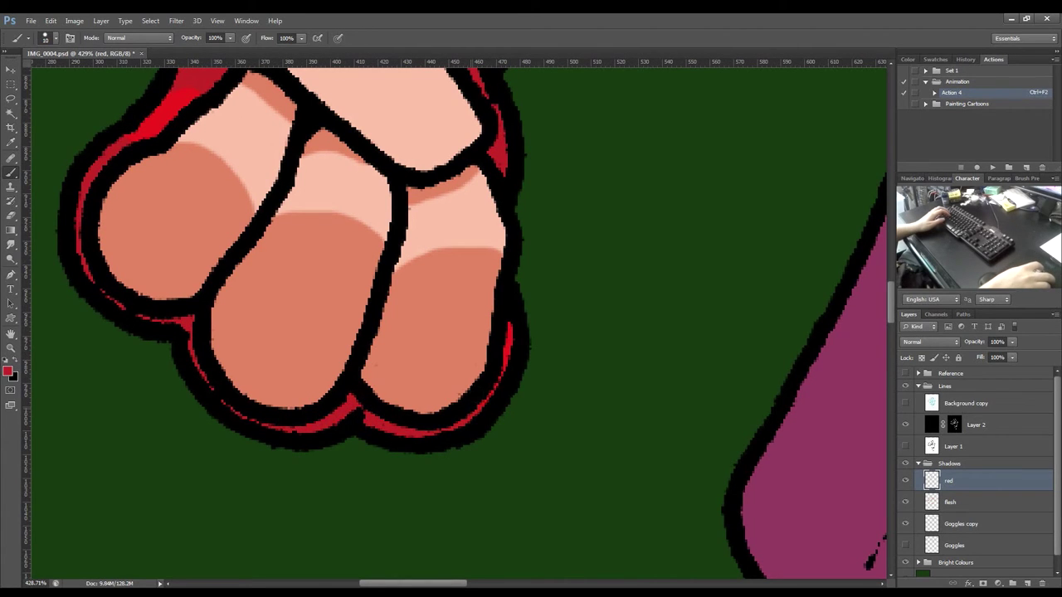
key(e)
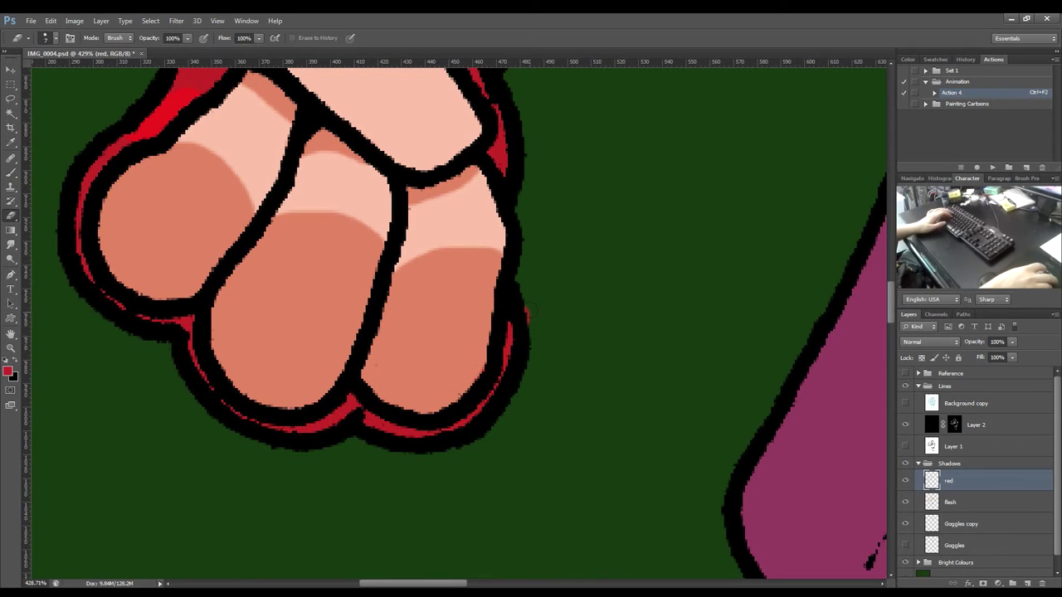
key(ctrl+0)
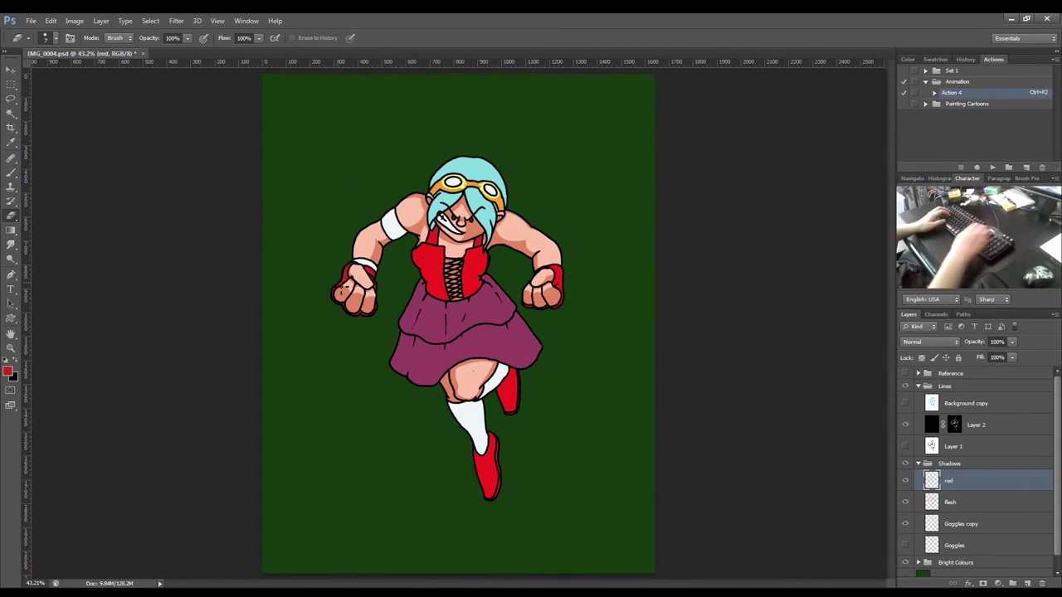
Zoom to 50% and open Hue/Saturation (Ctrl+U) on the red shadow layer.
key(ctrl+equal)
key(ctrl+equal)
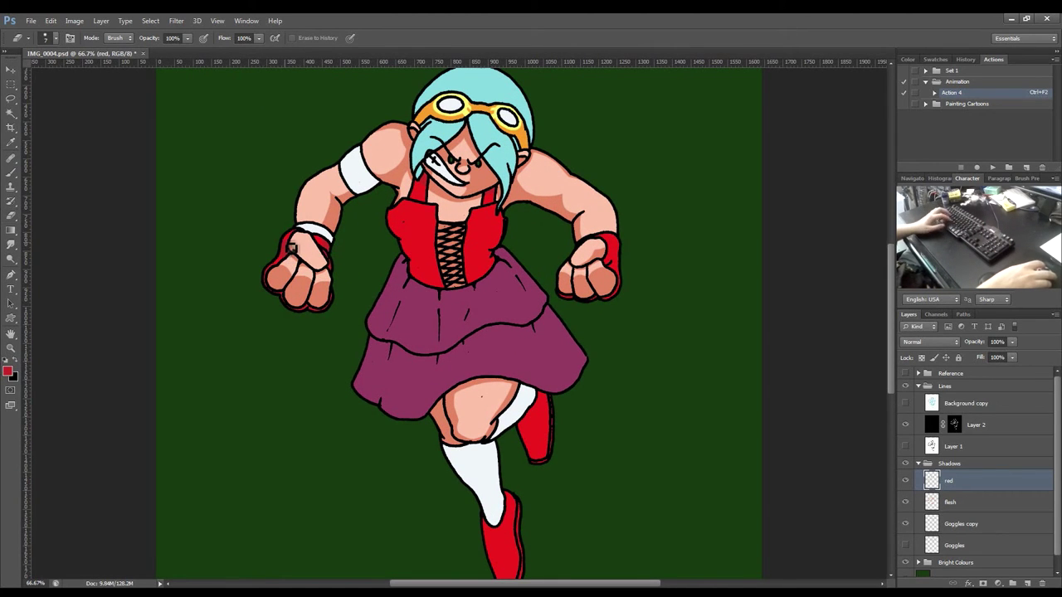
key(b)
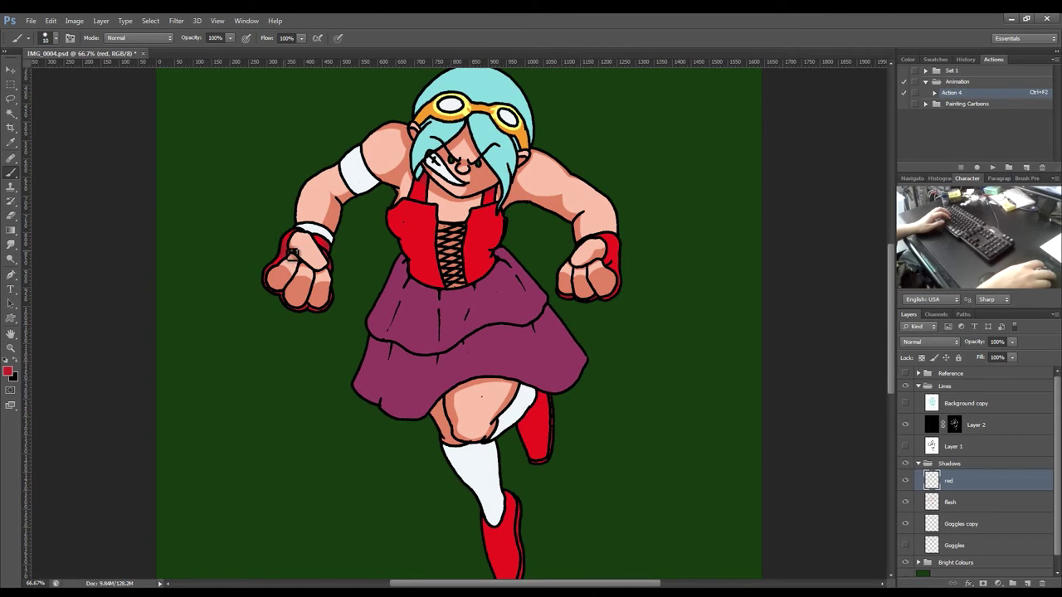
key(ctrl+minus)
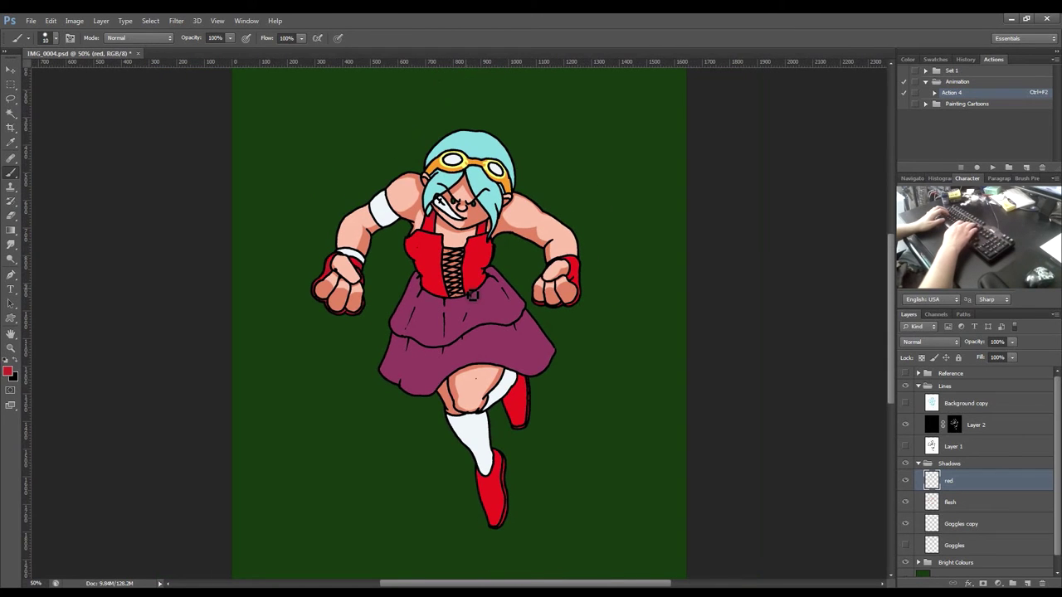
key(i)
key(ctrl+u)
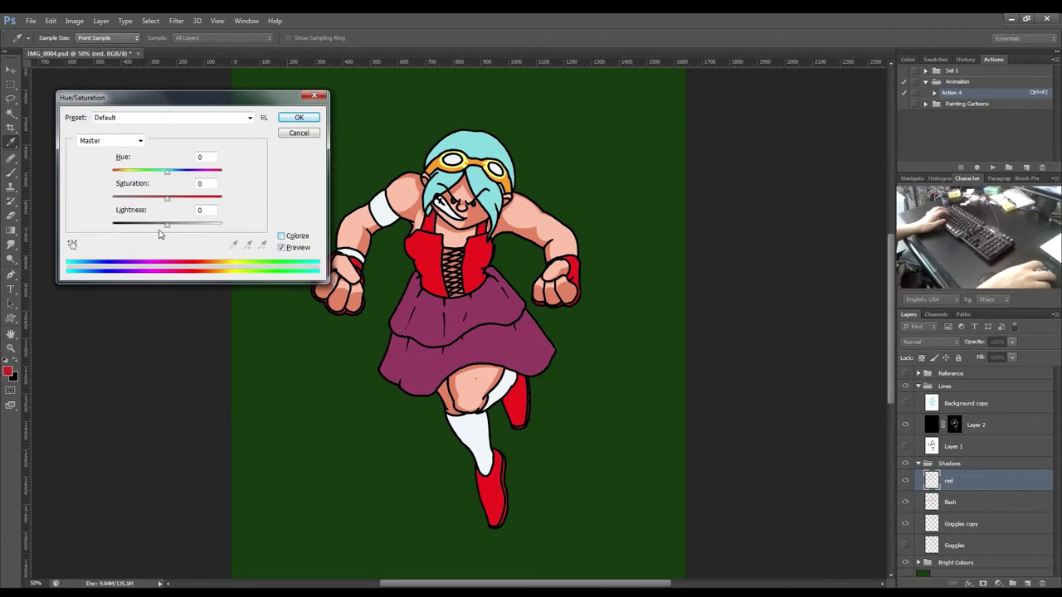
Lower the red shadow layer's Hue/Saturation Lightness to -5 to slightly darken the red shading.
drag(169, 229, 166, 229)
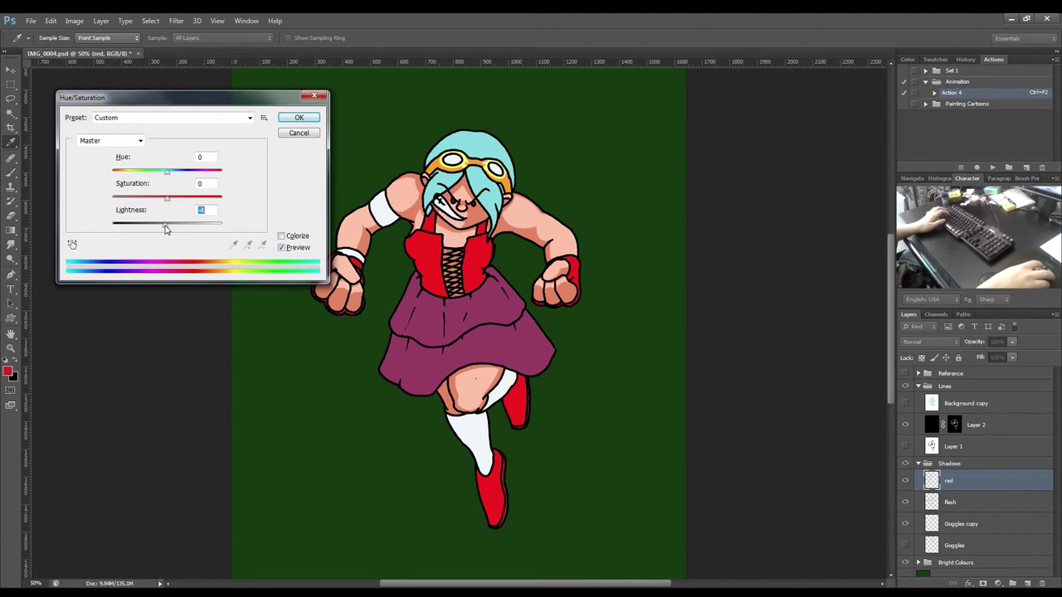
drag(200, 105, 181, 118)
click(279, 132)
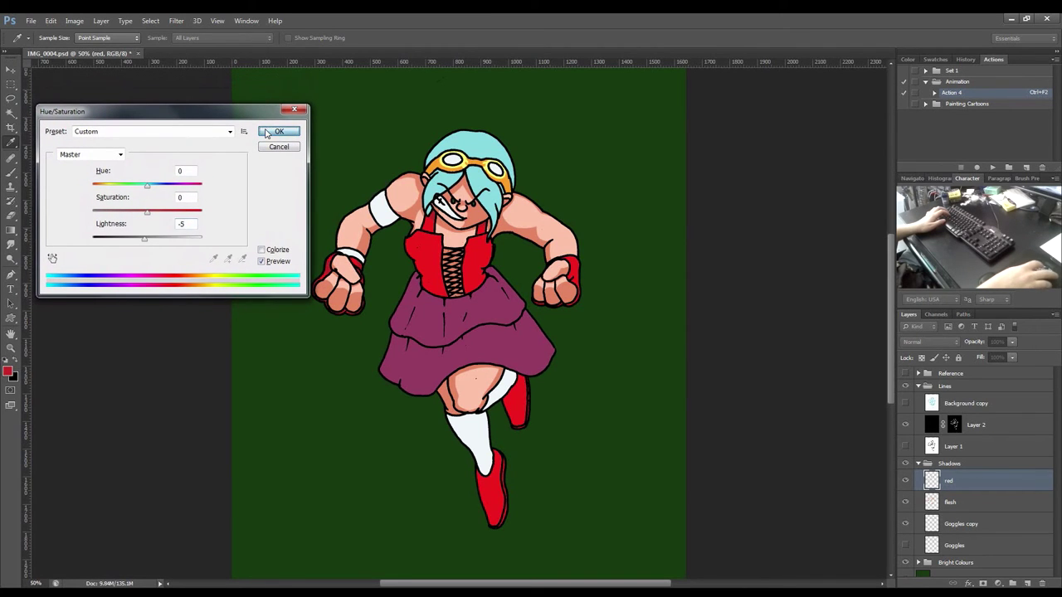
key(b)
key(i)
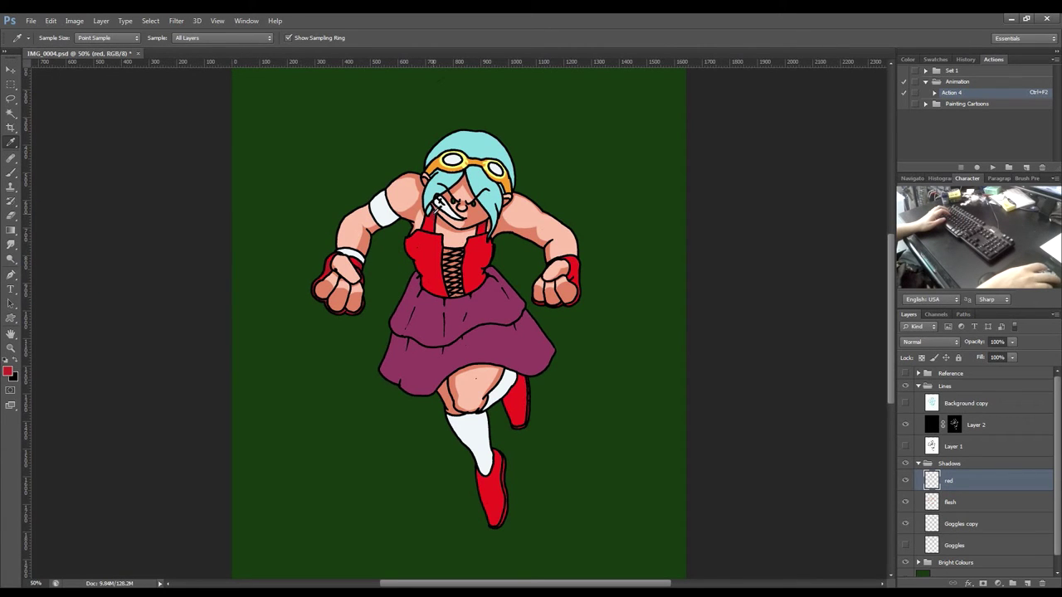
drag(437, 240, 519, 214)
Compare the corset colours against the pencil sketch overlay, then hide it again.
click(905, 407)
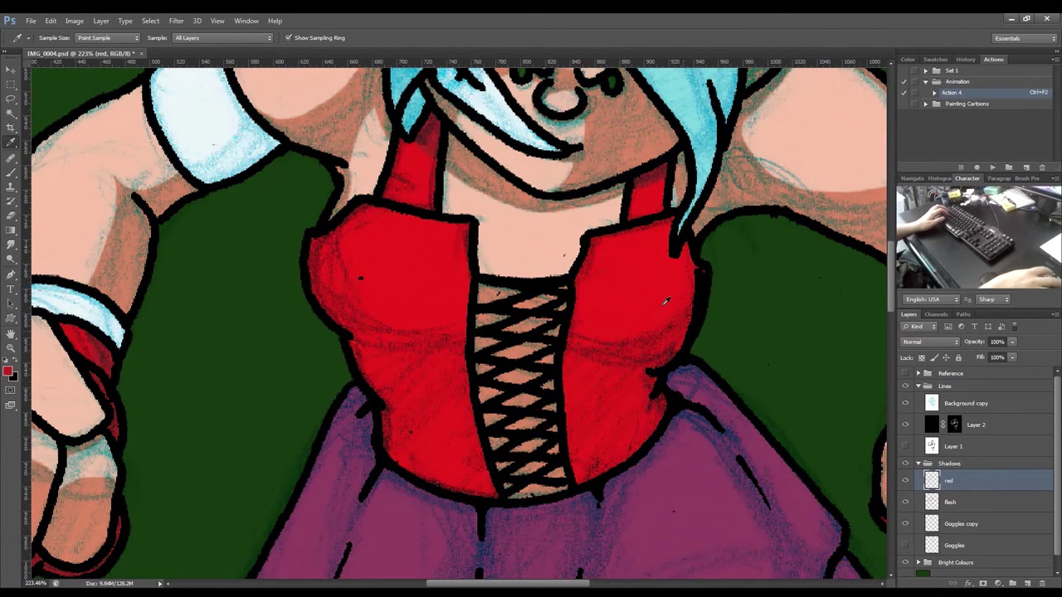
key(b)
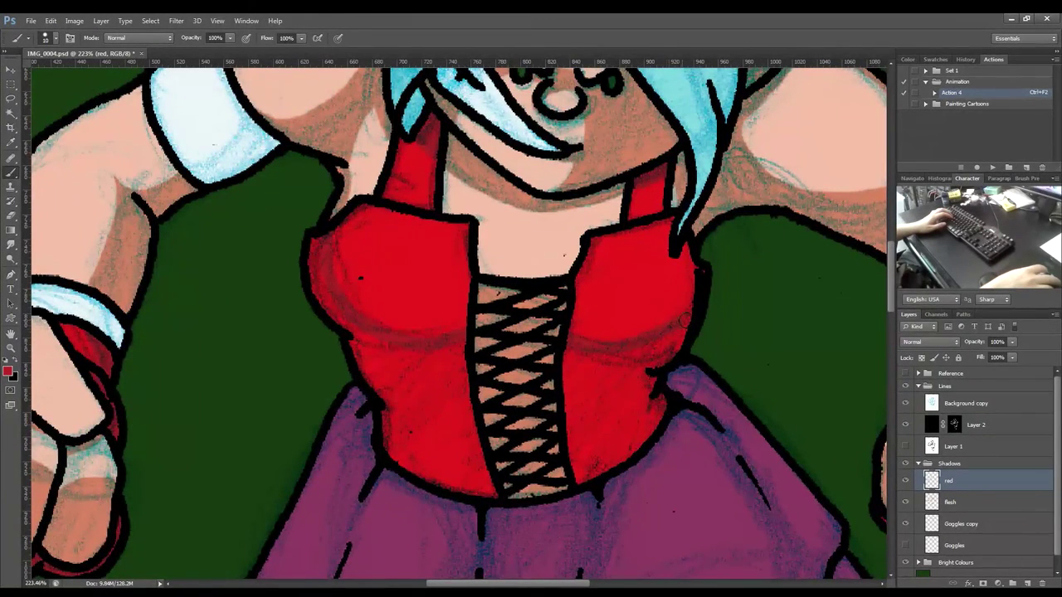
click(906, 404)
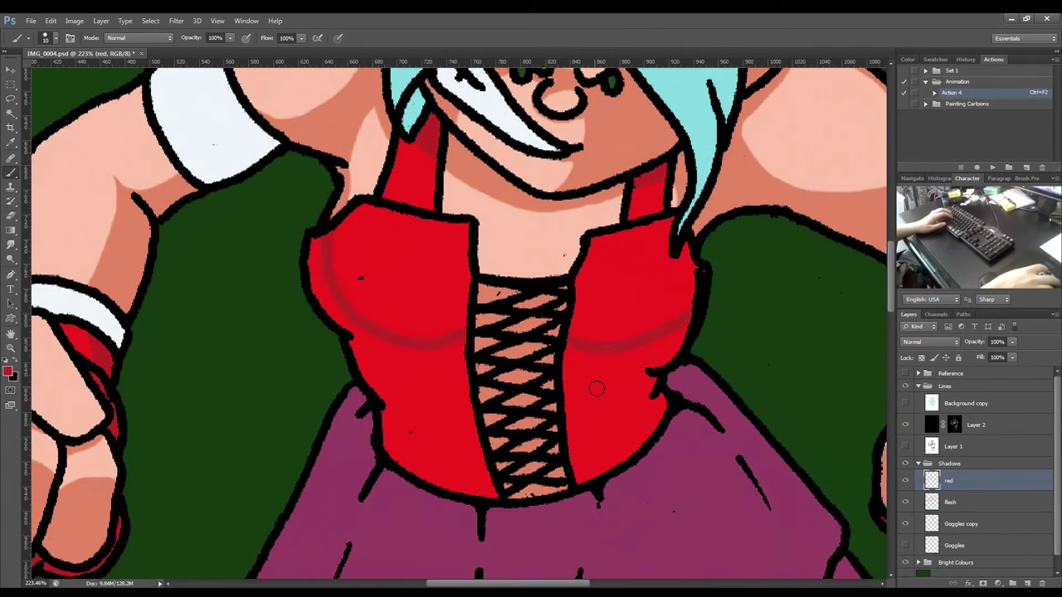
key(e)
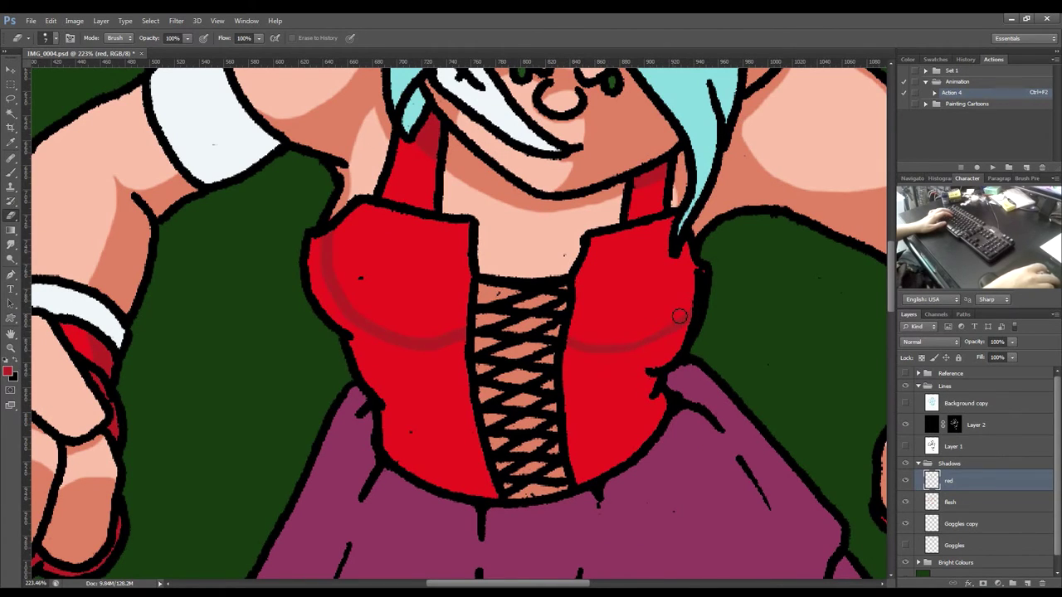
Fill the two lower bodice areas below the shadow line with darker red.
key(w)
click(406, 431)
key(alt+BackSpace)
click(614, 405)
key(alt+BackSpace)
key(ctrl+d)
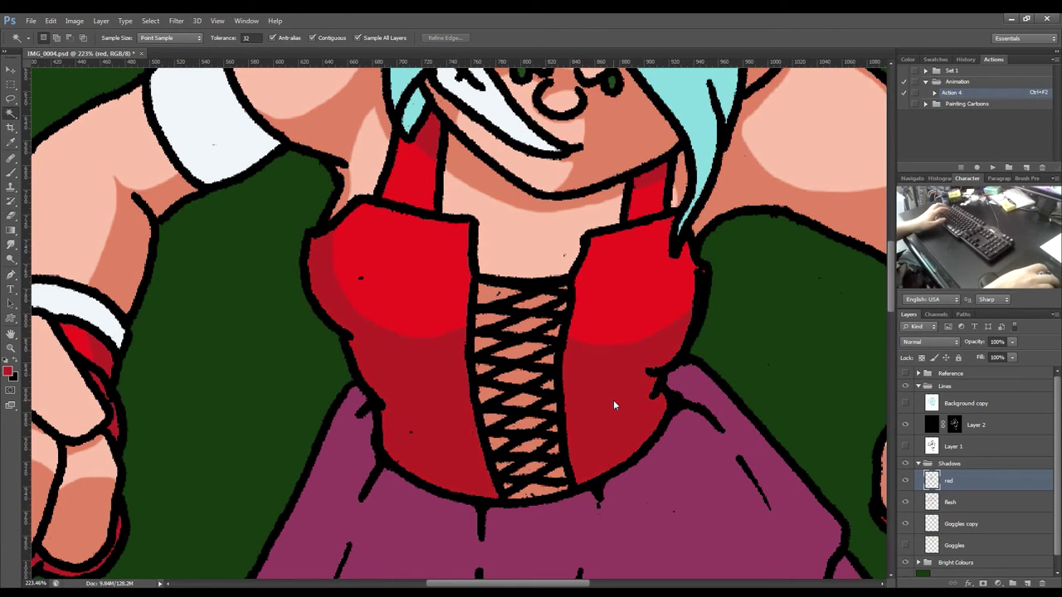
key(e)
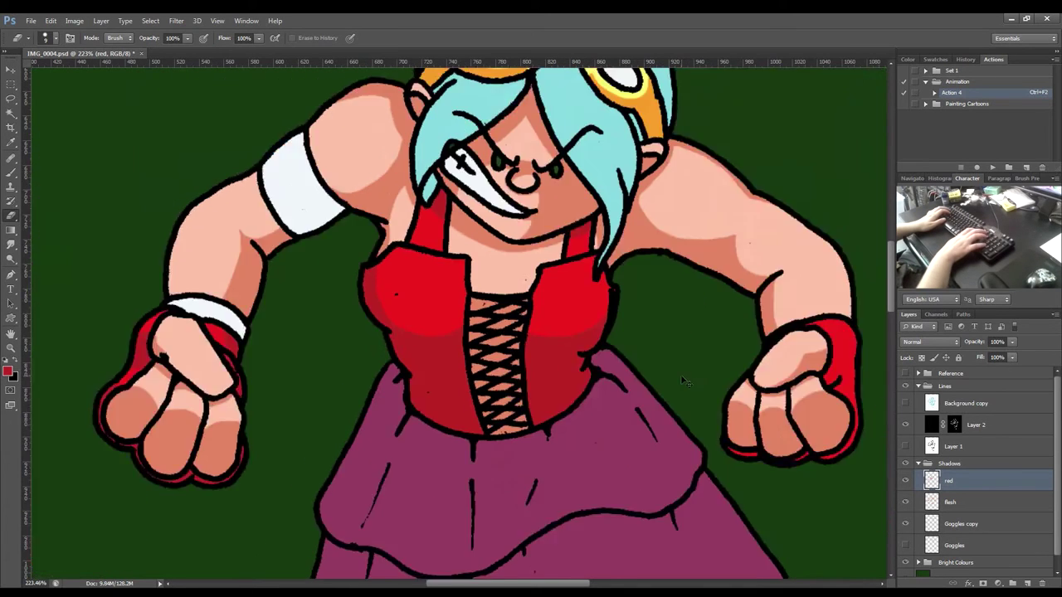
Clean up the bodice's darker red shadow edges at close zoom.
key(ctrl+1)
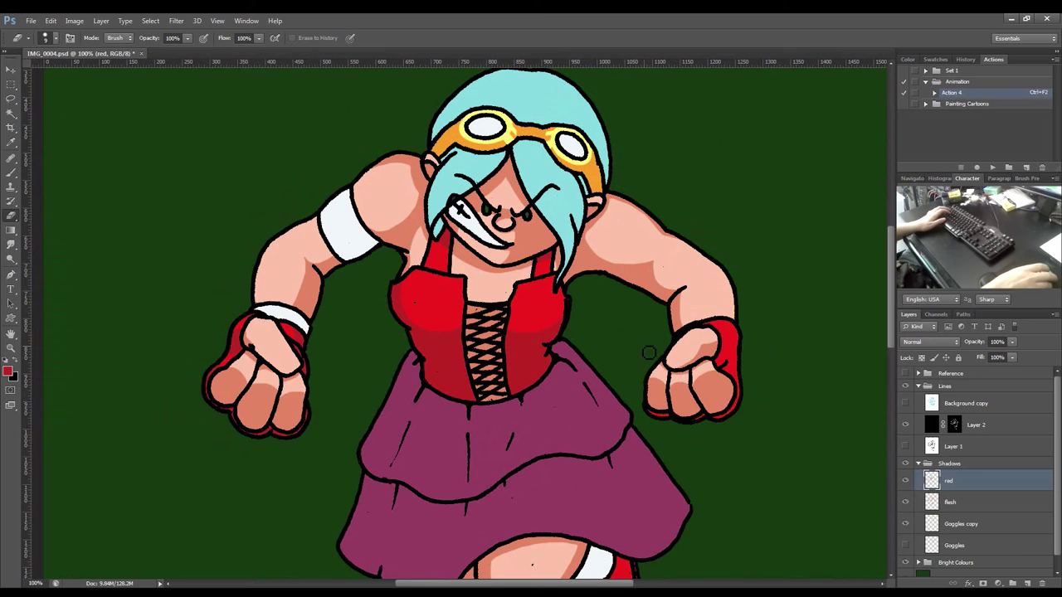
key(ctrl+plus)
key(ctrl+plus)
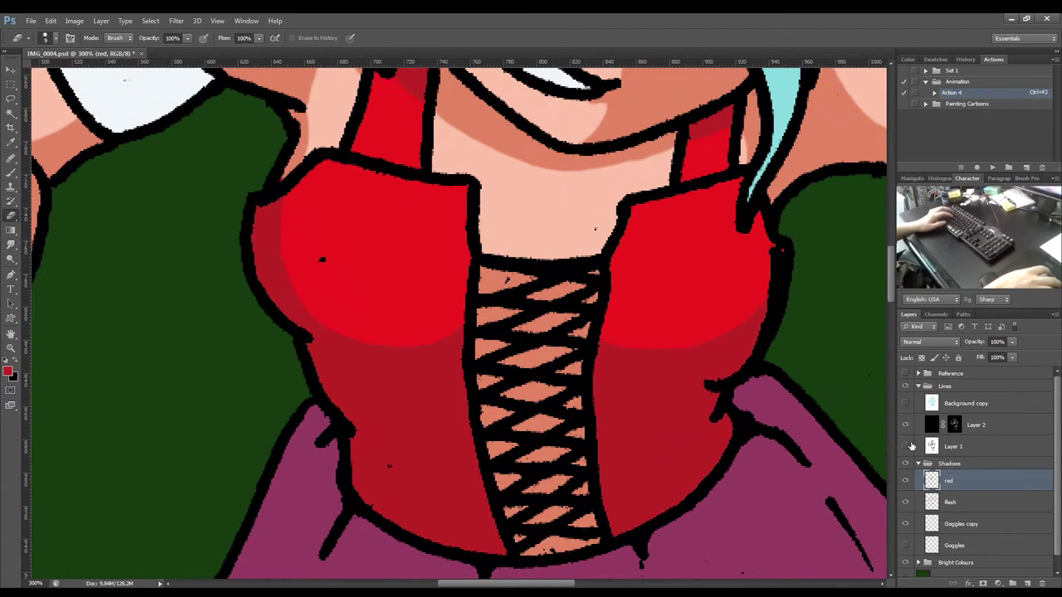
key(b)
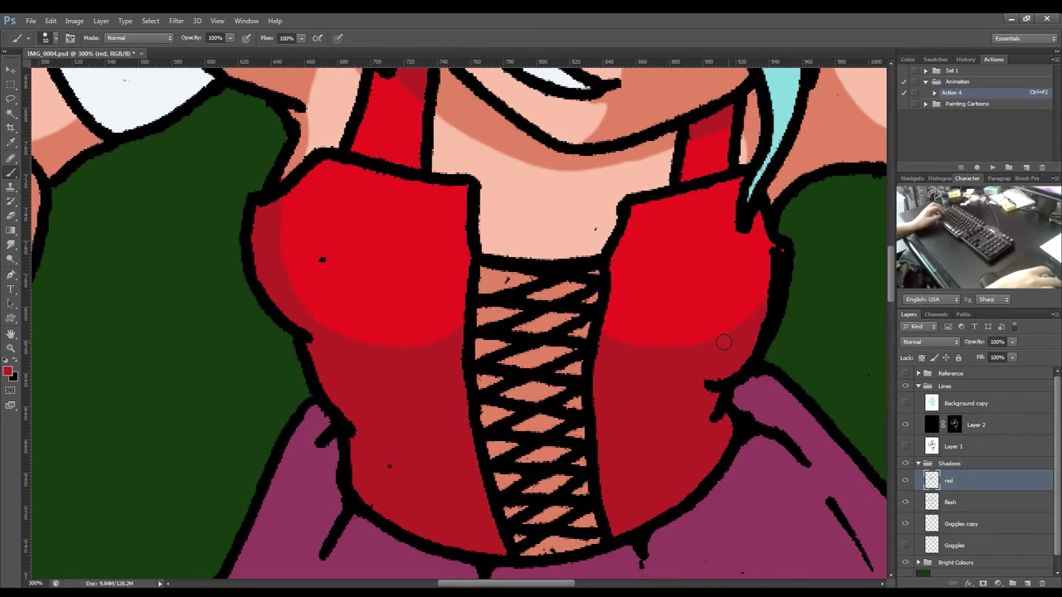
key(e)
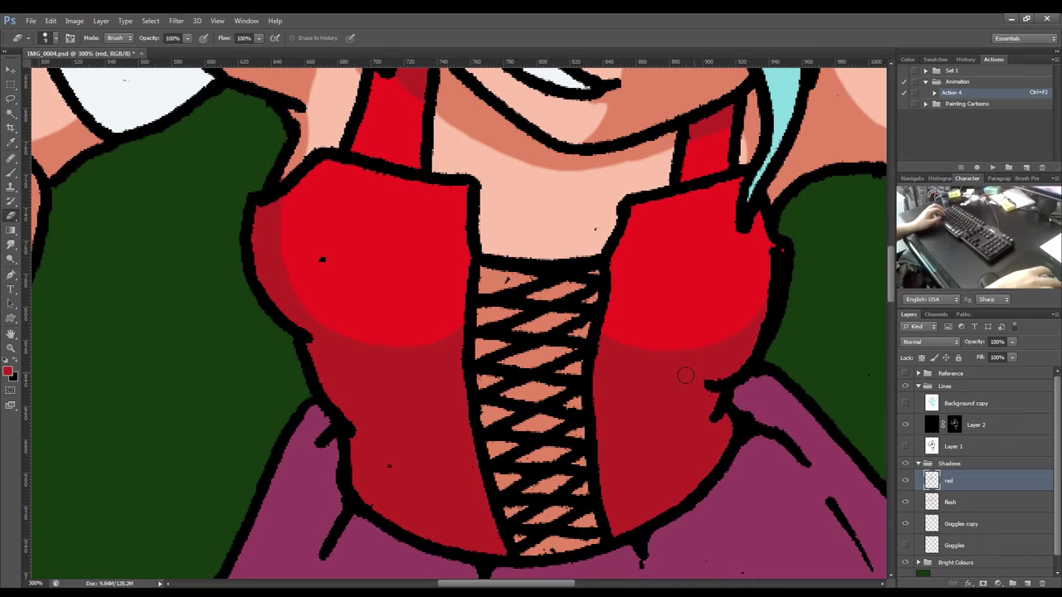
key(b)
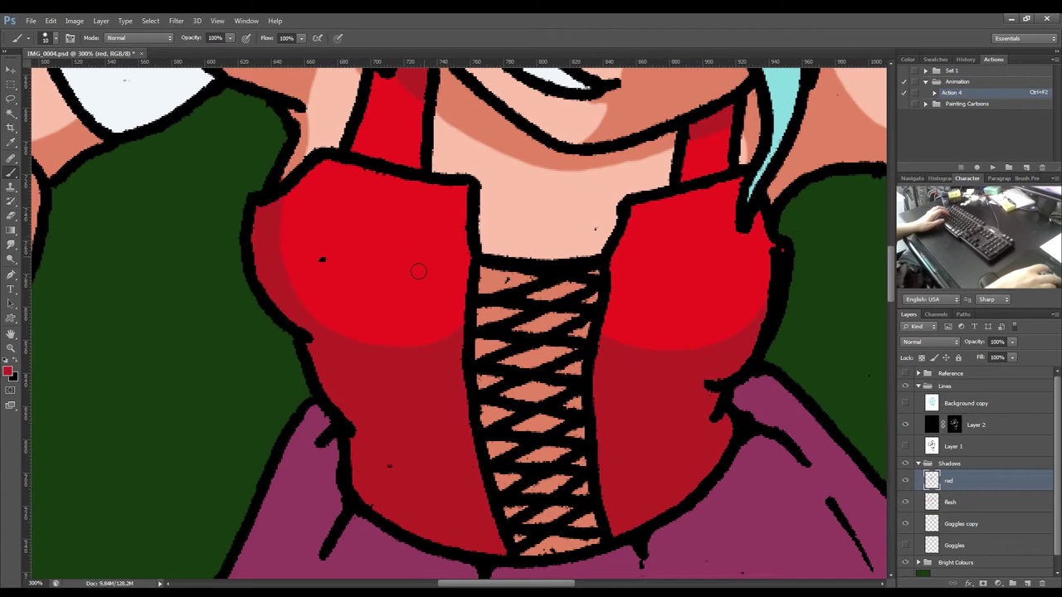
Zoom out to check the whole figure, then zoom back in on the skirt.
key(ctrl+minus)
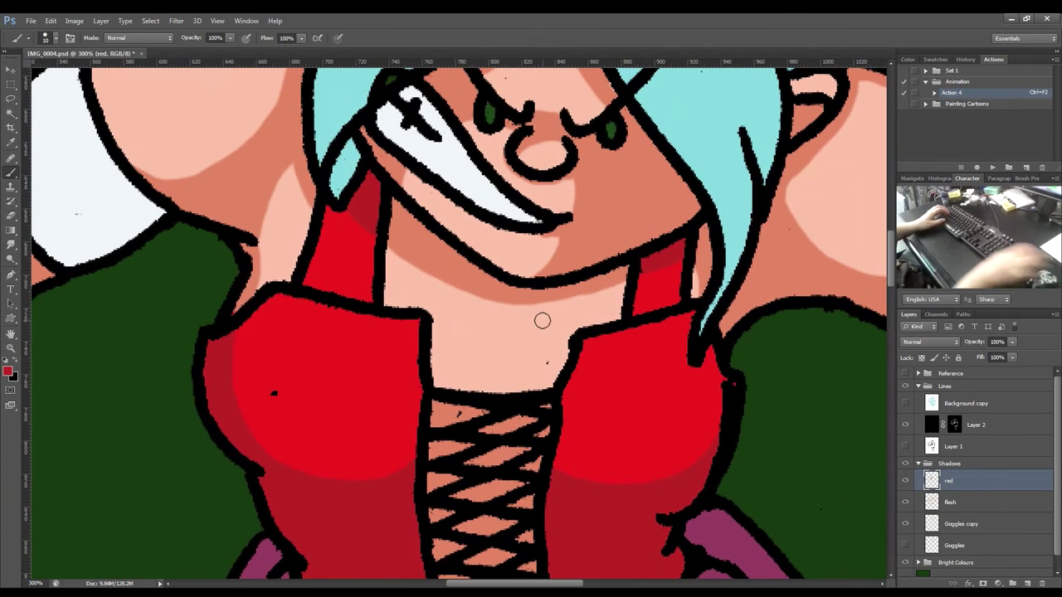
key(ctrl+minus)
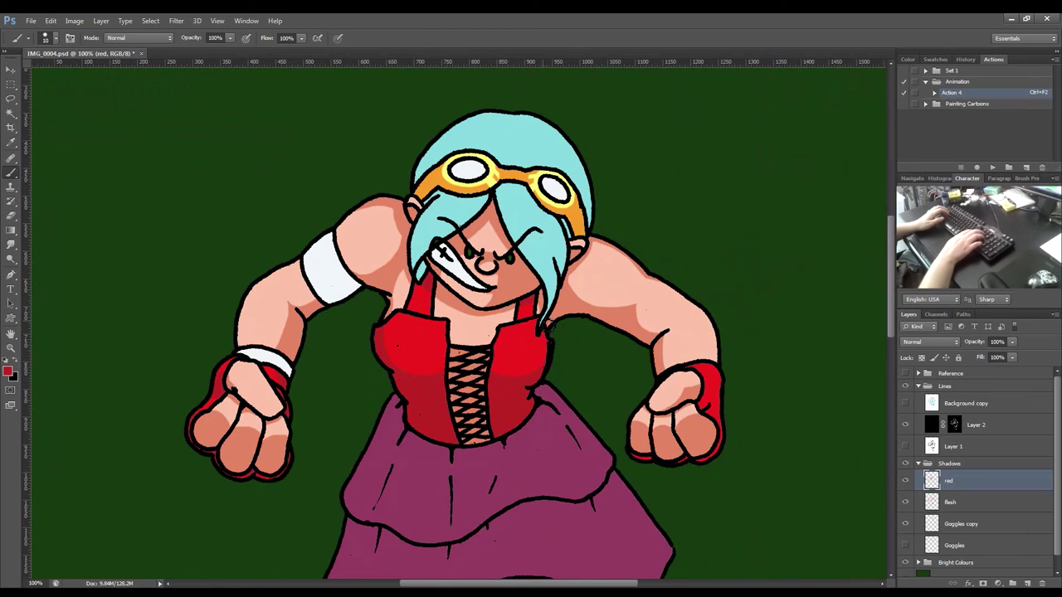
key(ctrl+0)
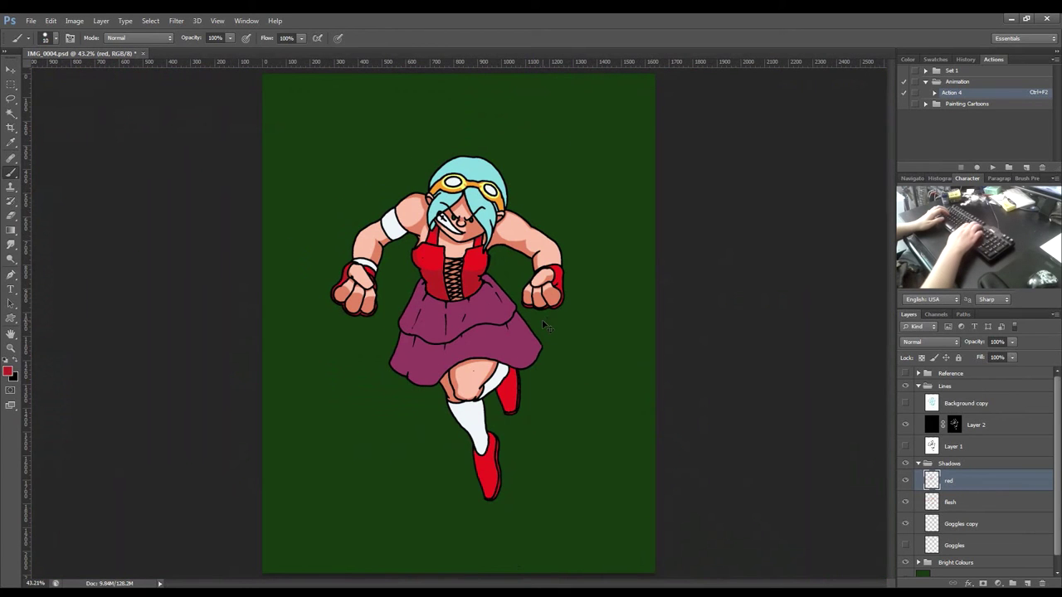
key(ctrl+1)
key(ctrl+plus)
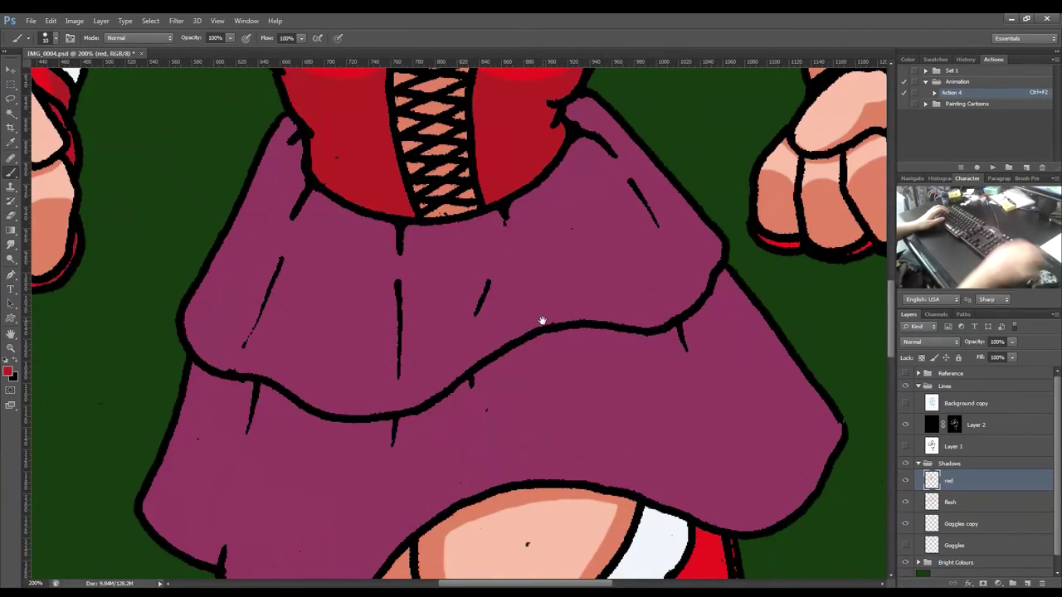
Touch up the red shading on the bodice and right fist glove, checking against the pencil sketch.
drag(320, 190, 404, 548)
key(e)
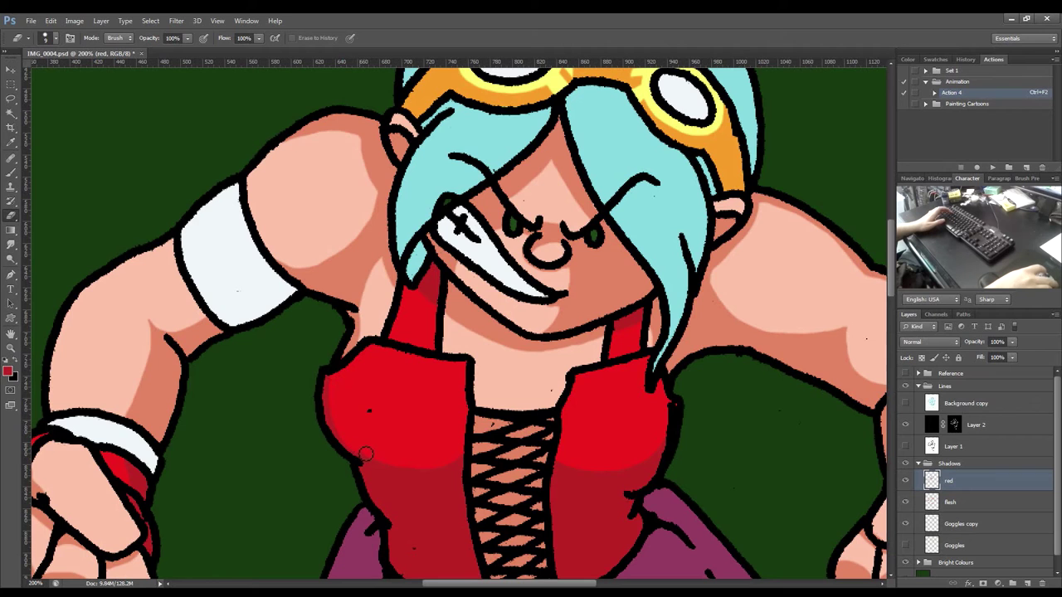
drag(643, 398, 357, 347)
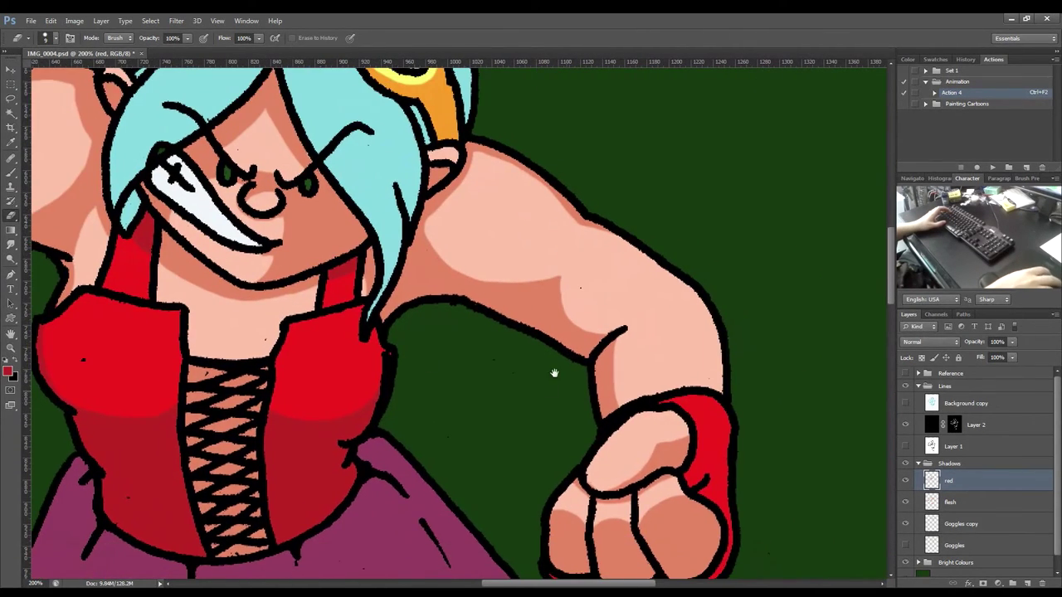
drag(553, 372, 481, 300)
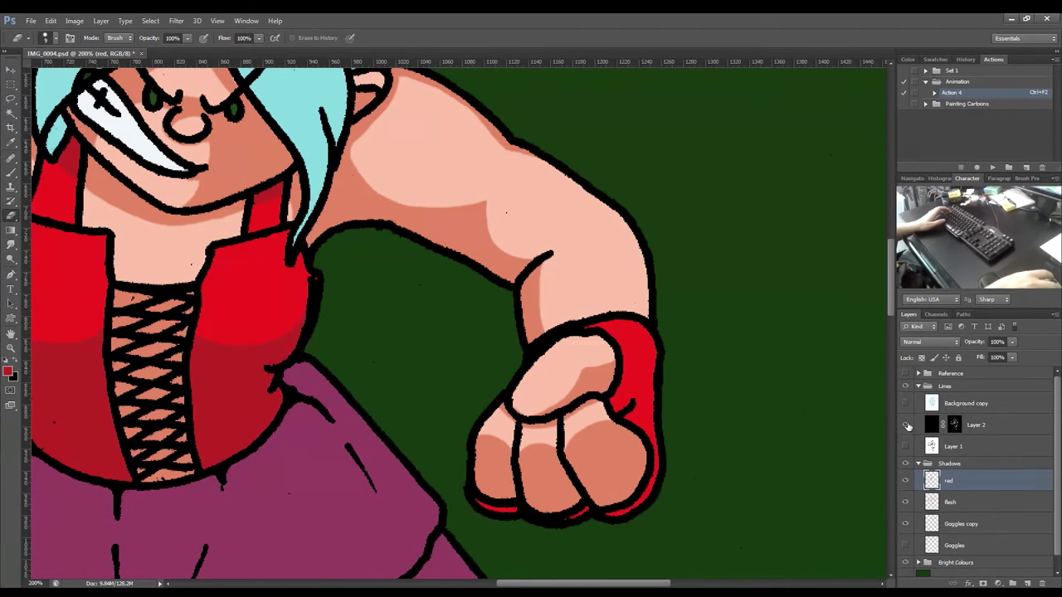
click(904, 404)
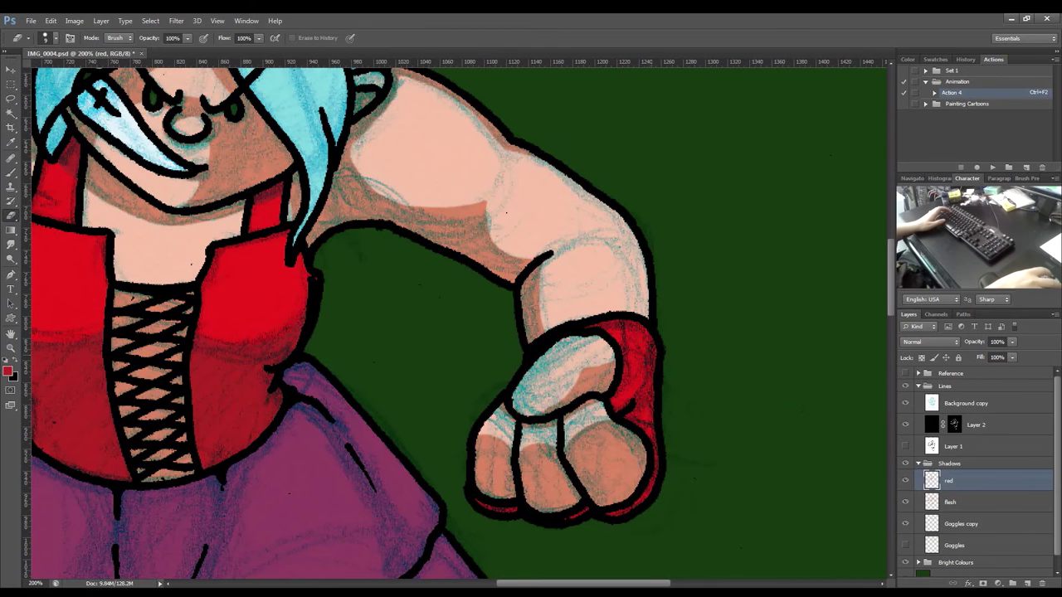
key(b)
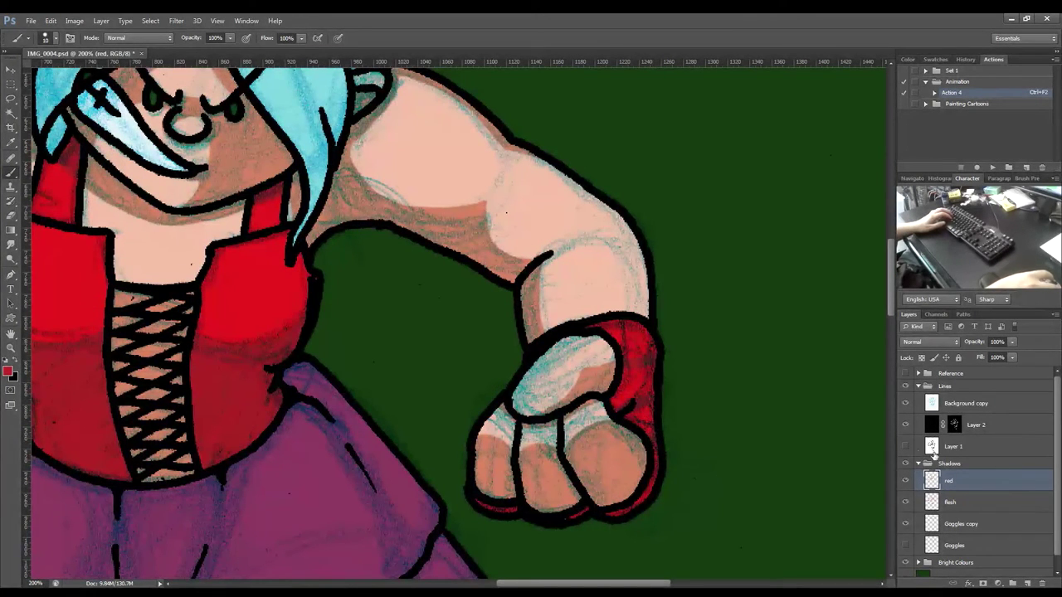
click(905, 404)
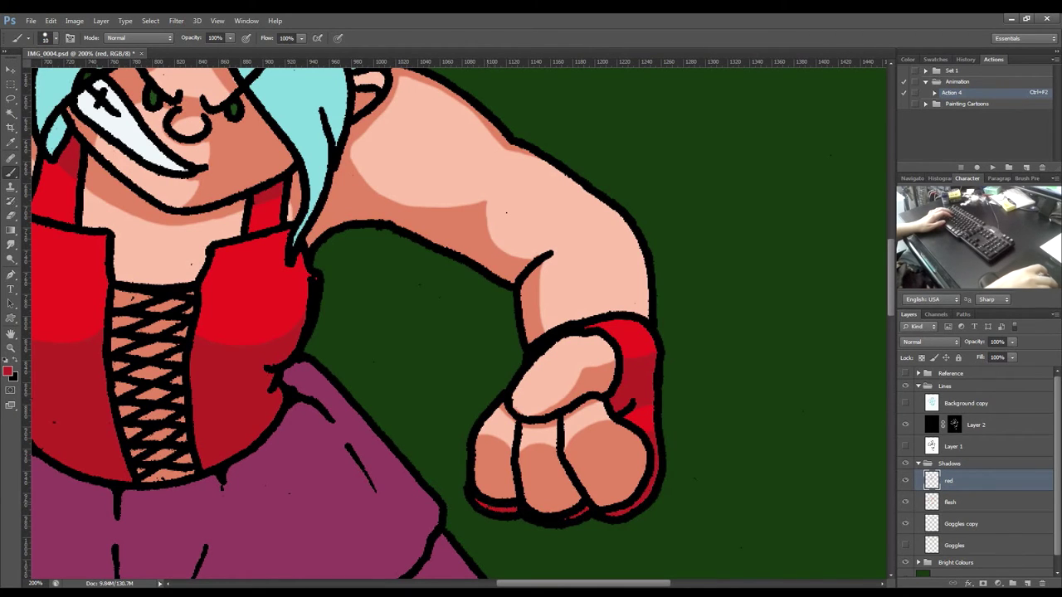
Move down to the skirt and legs and compare their shading with the pencil sketch.
drag(340, 373, 415, 265)
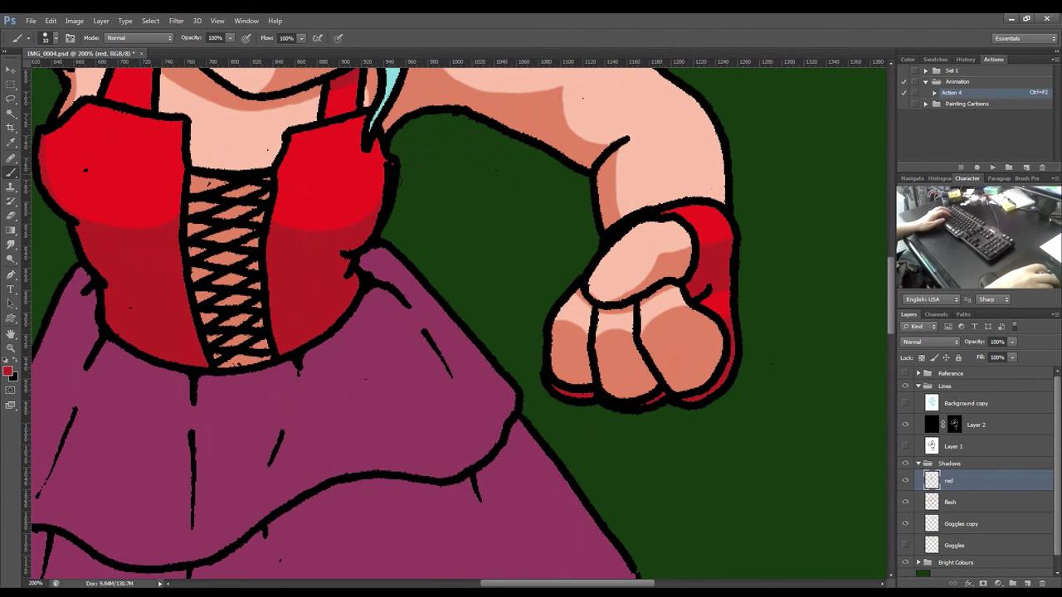
drag(317, 384, 429, 137)
drag(470, 522, 463, 273)
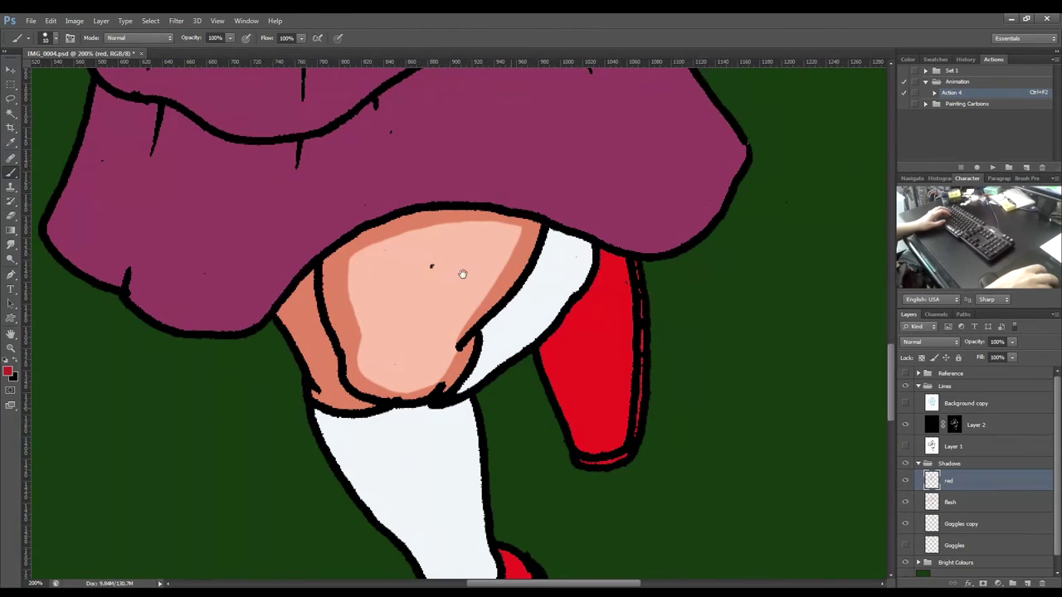
drag(605, 288, 551, 144)
drag(590, 287, 594, 393)
click(906, 404)
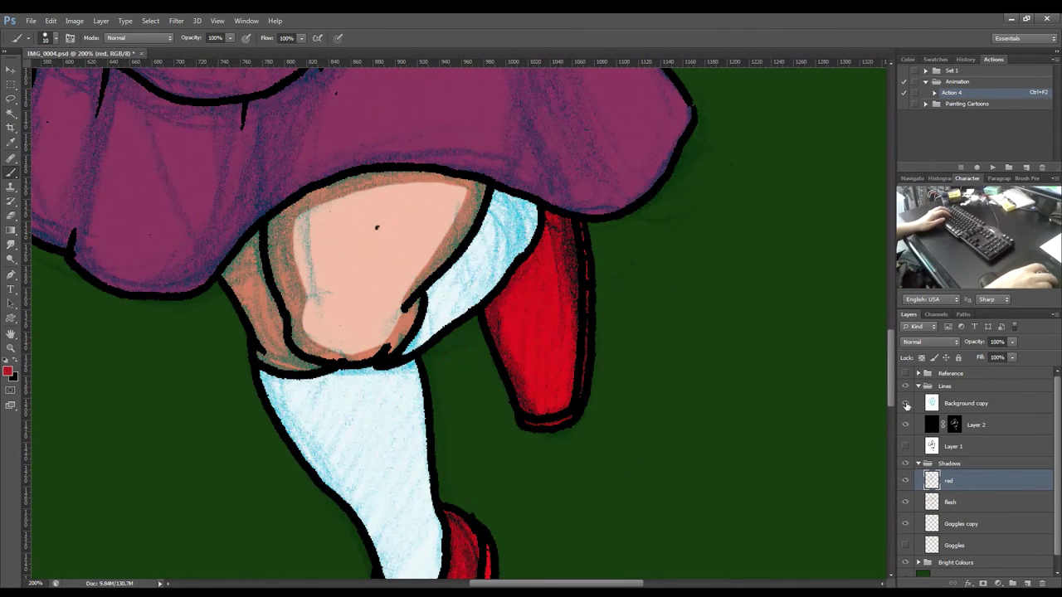
click(906, 404)
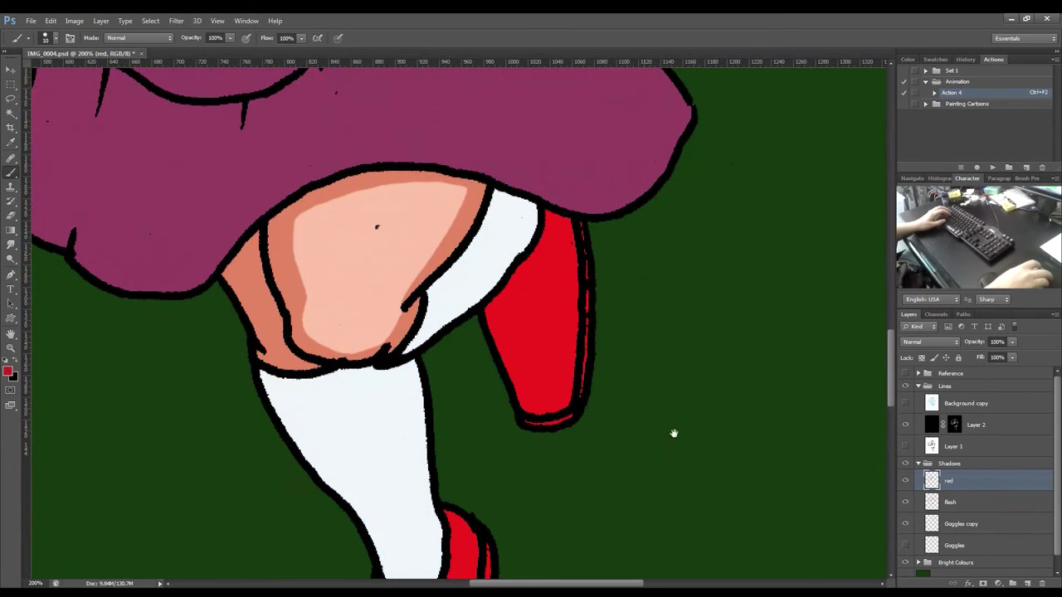
Check the lower red boot's darker edge shadows against the sketch in flat colours.
drag(672, 432, 656, 256)
click(906, 404)
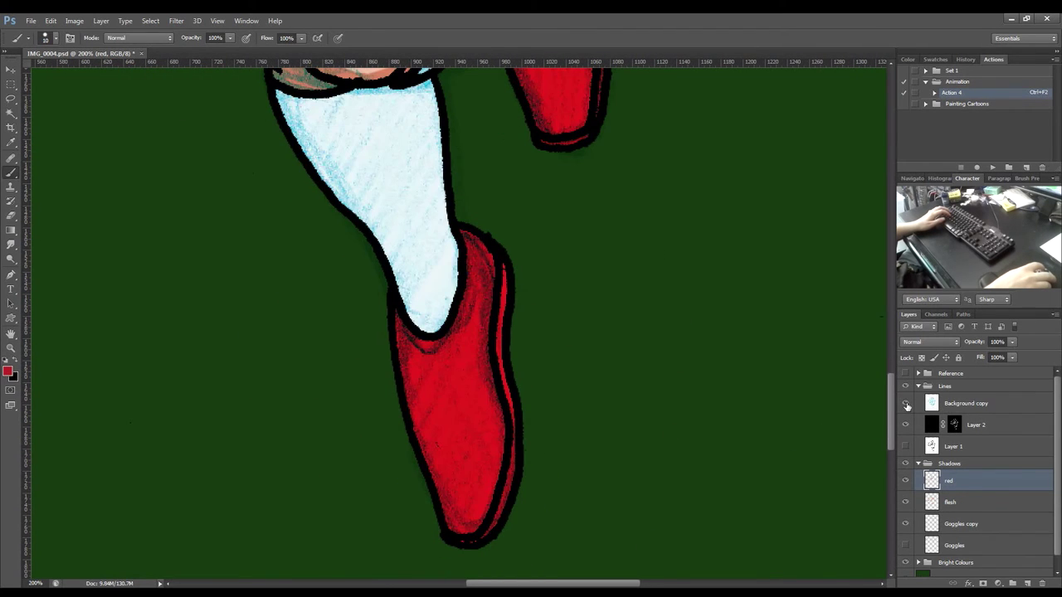
click(906, 404)
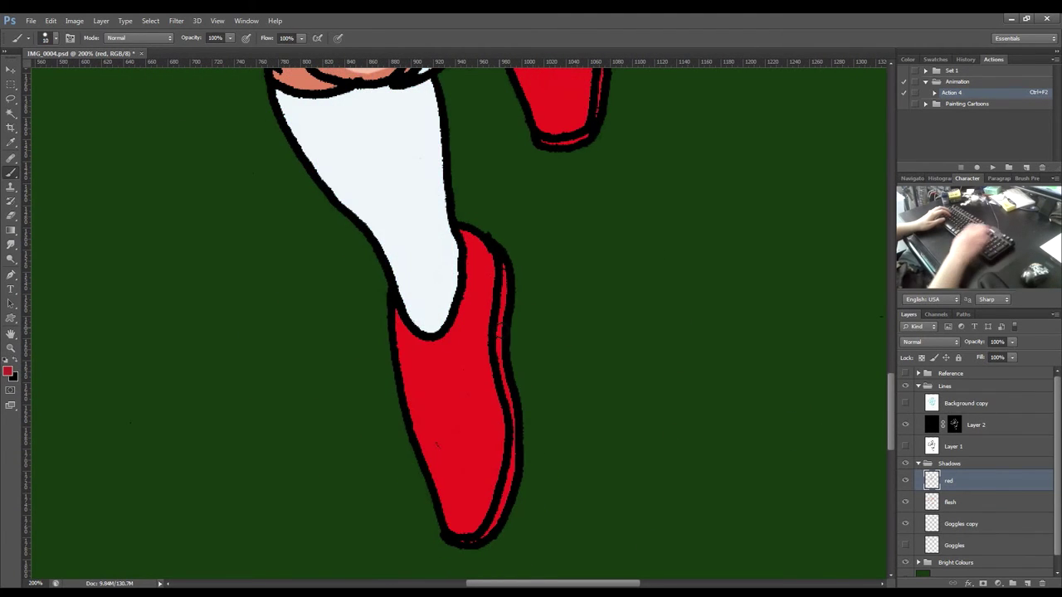
scroll(498, 326, down, 3)
scroll(497, 330, down, 3)
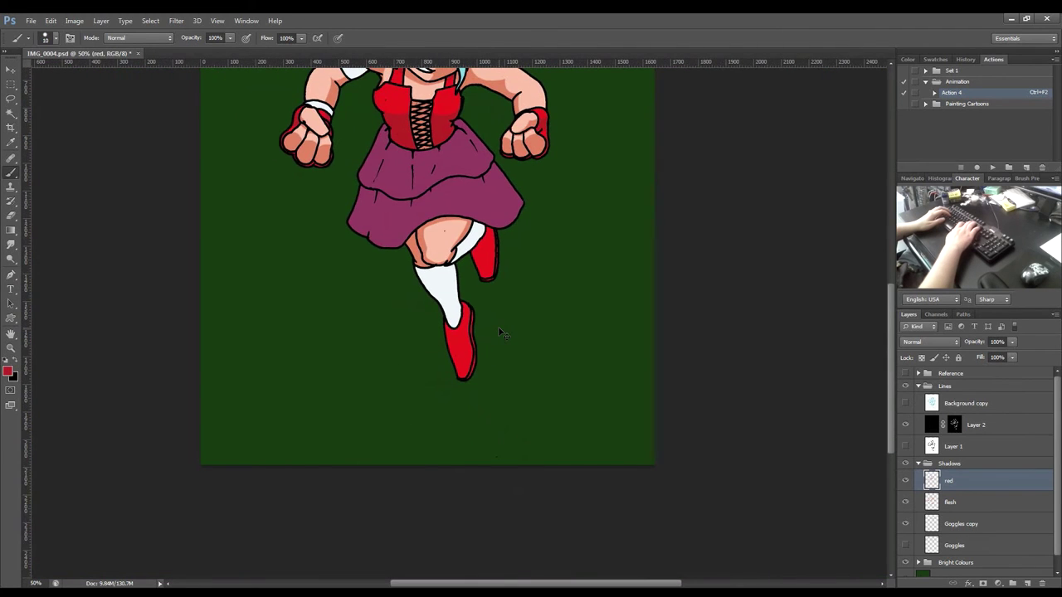
scroll(503, 333, up, 3)
scroll(503, 333, down, 2)
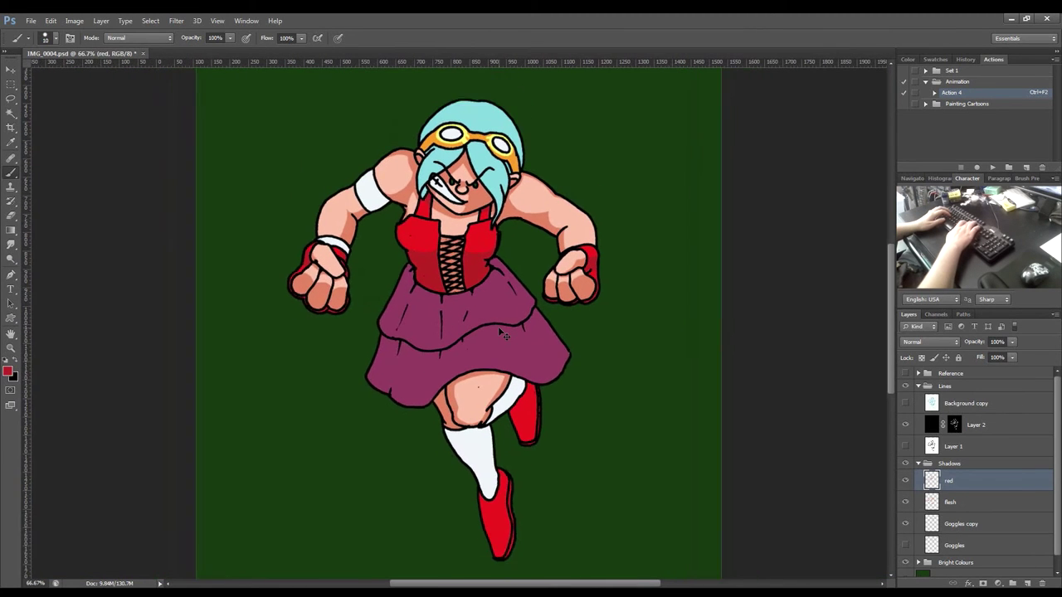
scroll(520, 378, down, 2)
Magic-wand select the lower red boot, then deselect it.
key(w)
click(474, 393)
key(ctrl+d)
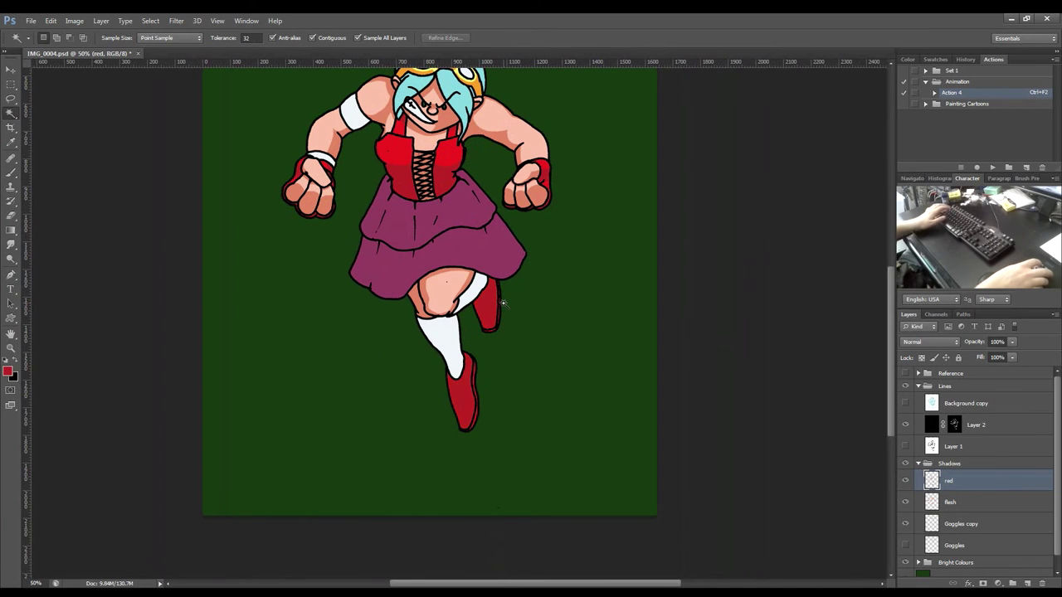
scroll(498, 310, up, 1)
scroll(505, 309, up, 2)
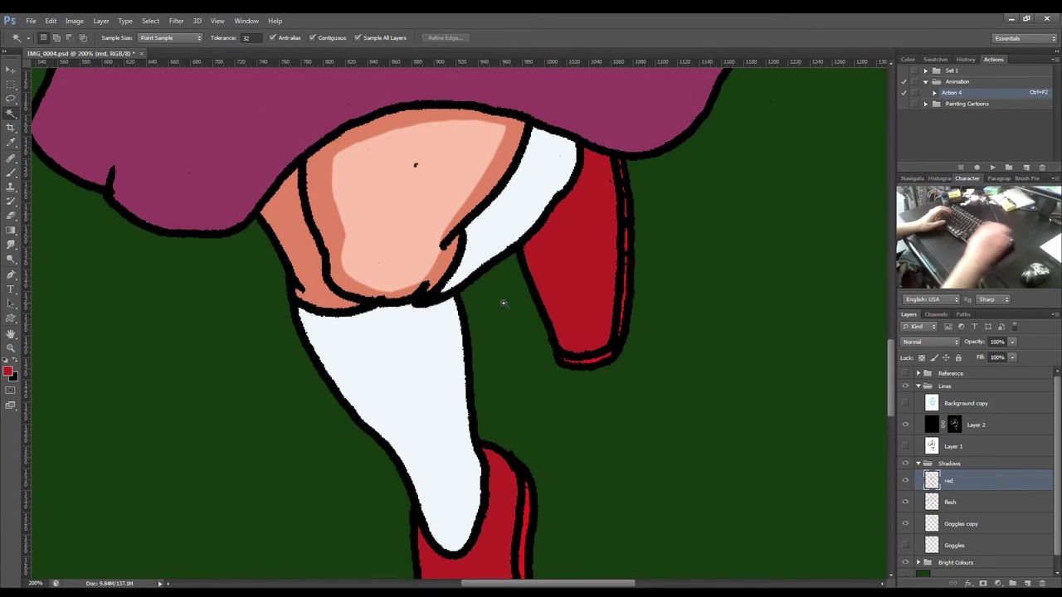
Inspect the boot and knee shading, then zoom out to the whole character.
key(b)
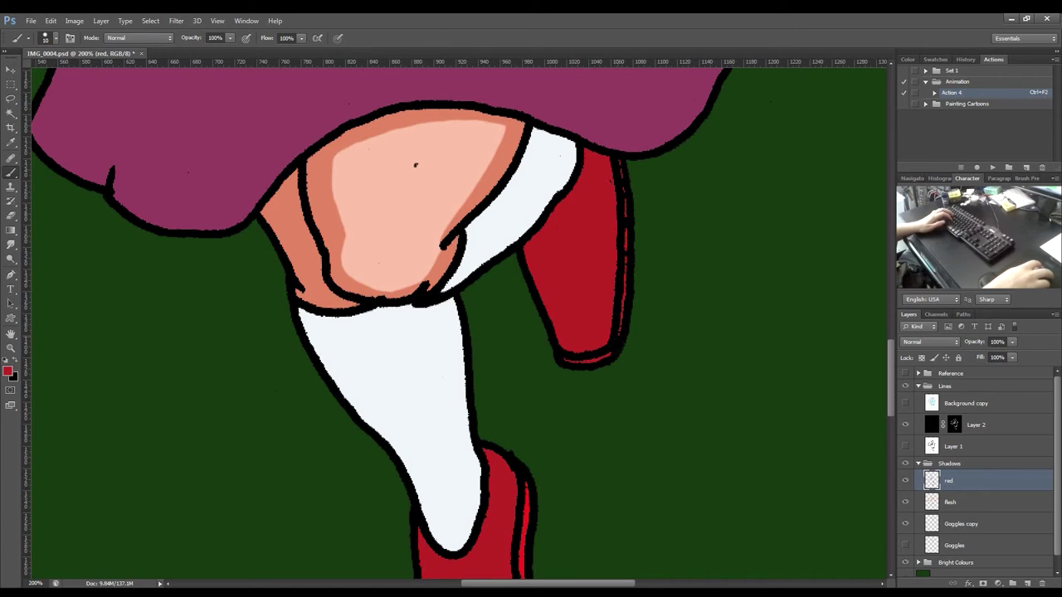
scroll(416, 165, down, 5)
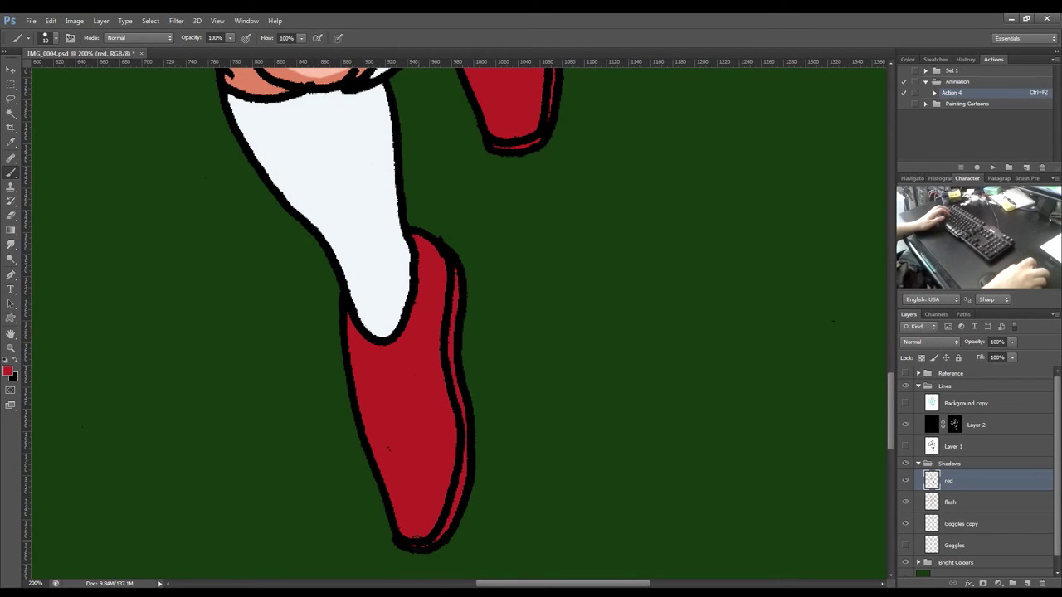
drag(430, 323, 473, 474)
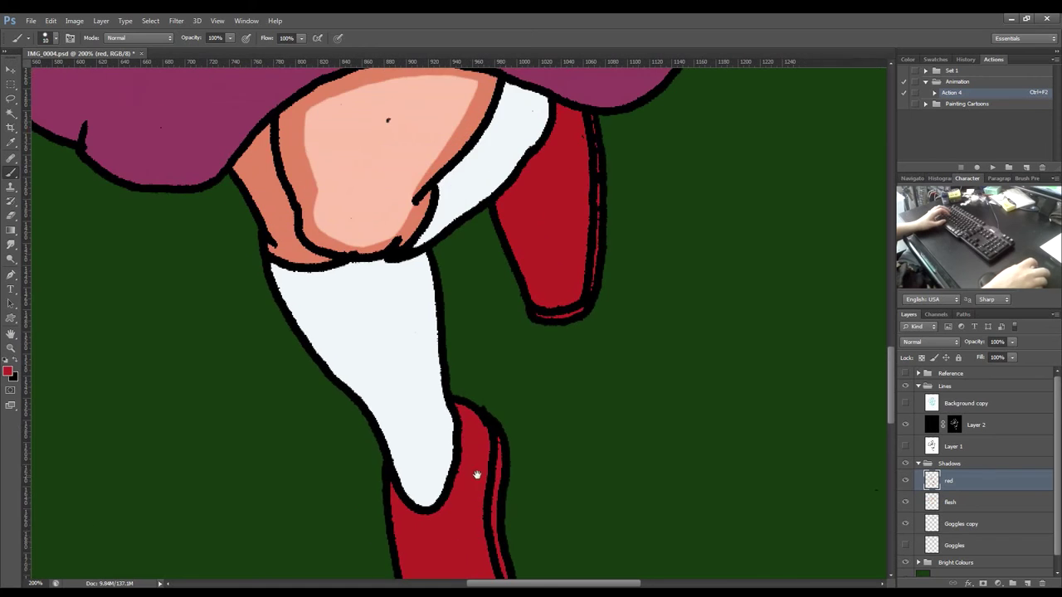
key(ctrl+minus)
key(ctrl+minus)
key(ctrl+minus)
key(ctrl+minus)
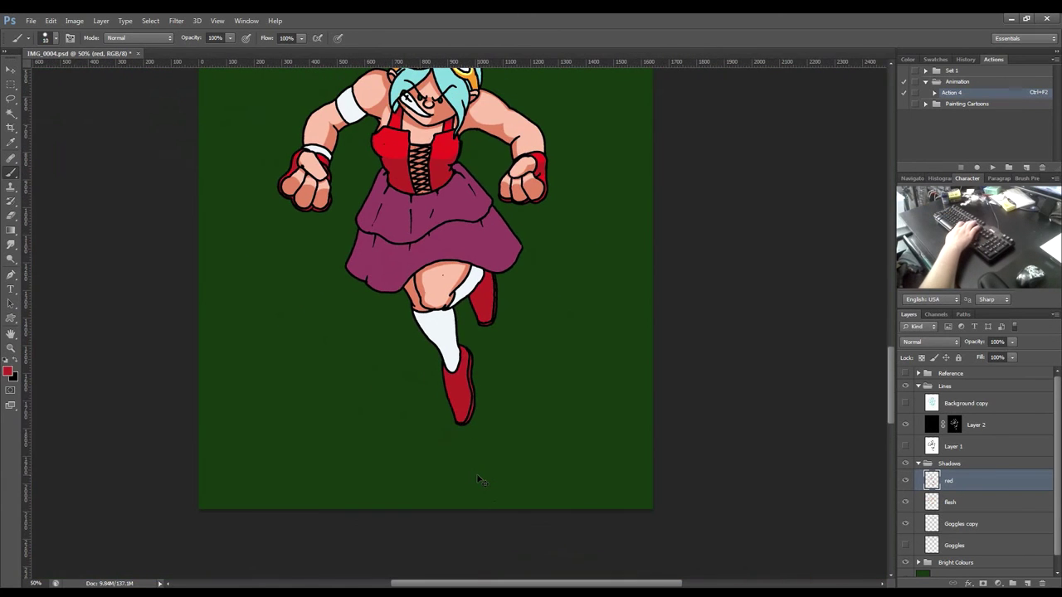
drag(543, 371, 539, 483)
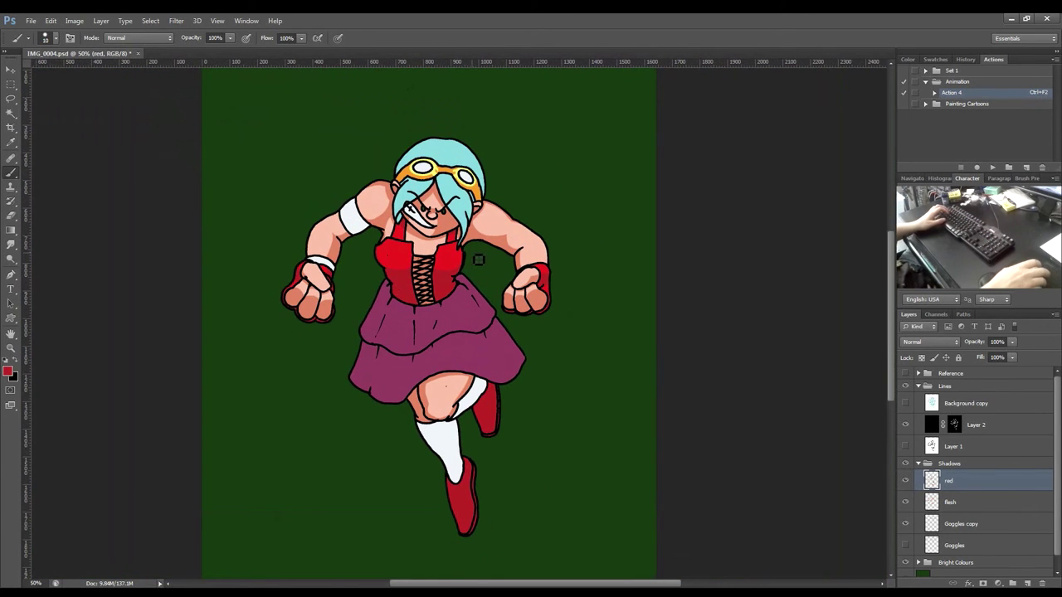
Sample the armband's white and add a new layer named 'white' above red.
key(i)
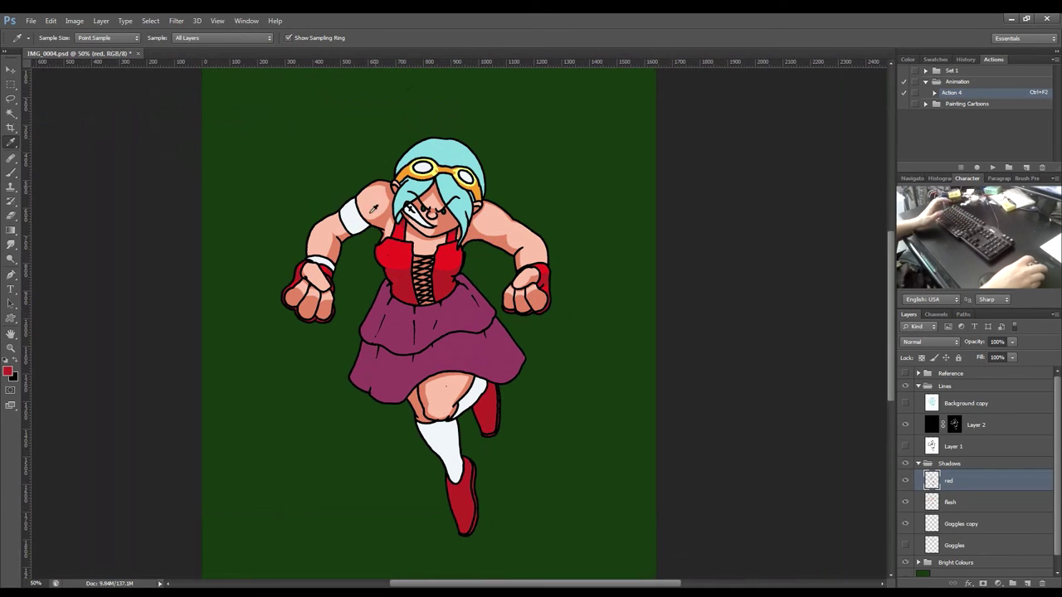
click(353, 216)
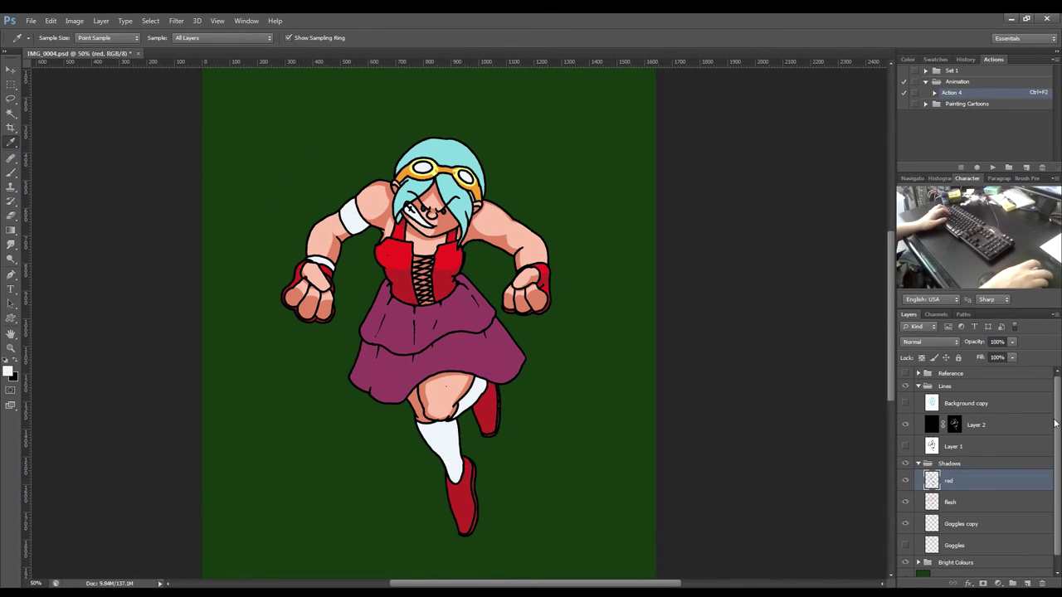
click(1028, 583)
double_click(953, 483)
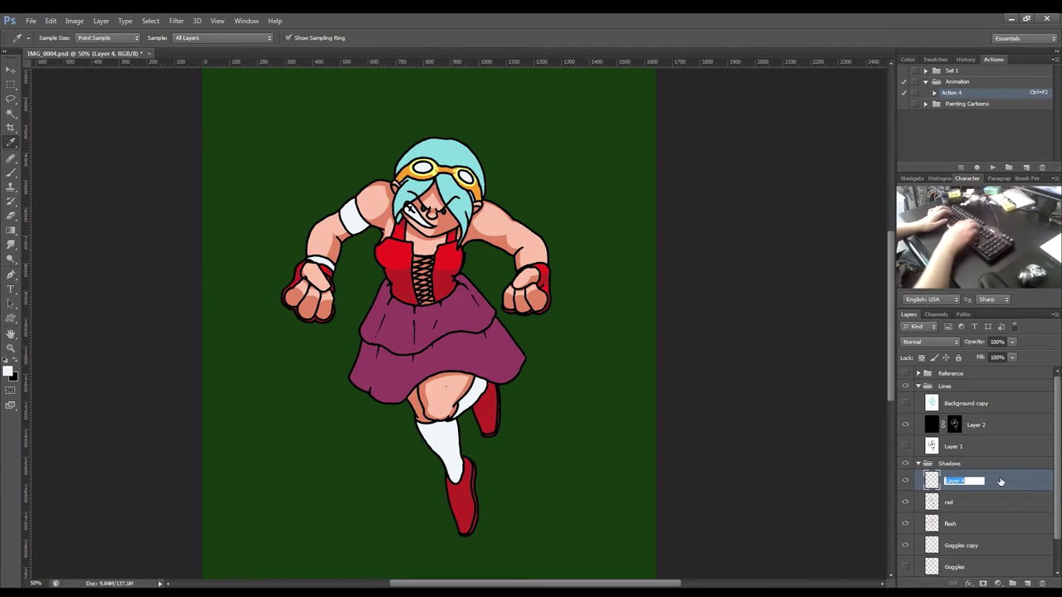
text(white)
key(Return)
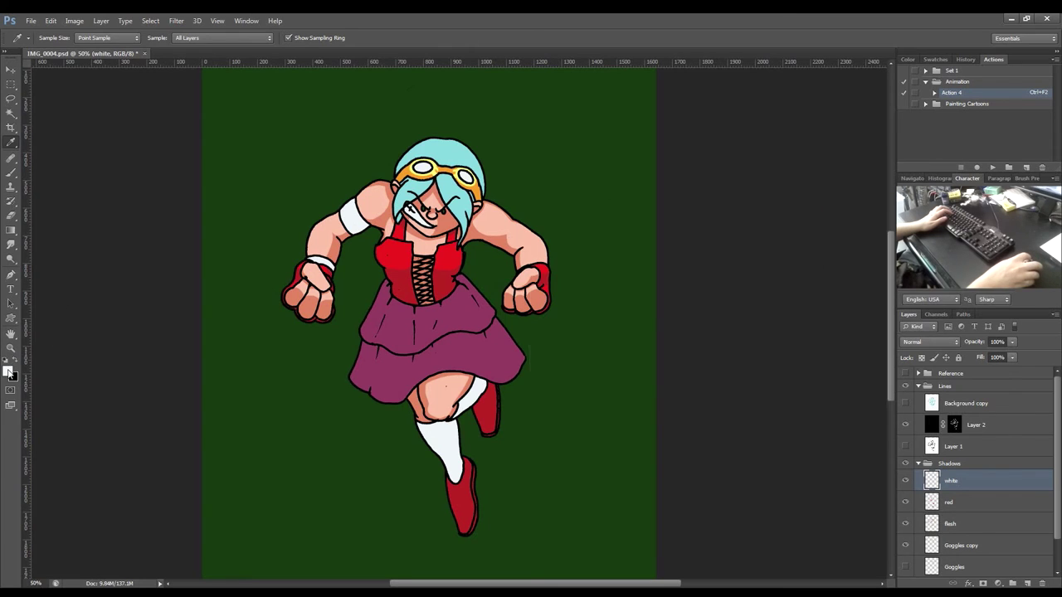
Set the foreground colour to pale blue-grey #bad1e1 and zoom onto the left fist.
click(9, 373)
drag(538, 241, 547, 253)
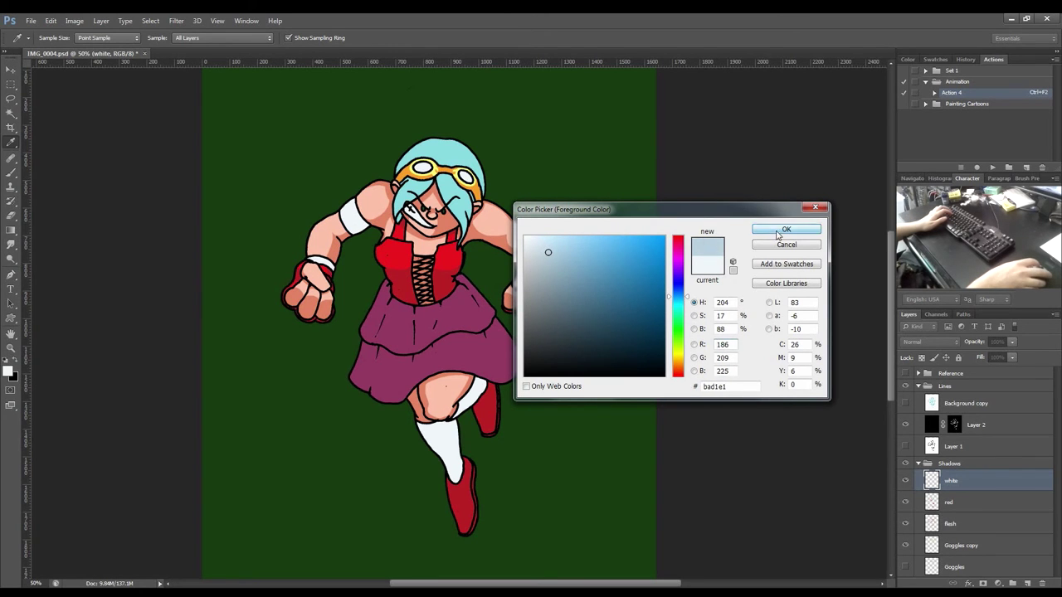
click(770, 231)
key(ctrl+plus)
key(ctrl+plus)
key(ctrl+plus)
key(ctrl+plus)
drag(633, 363, 649, 438)
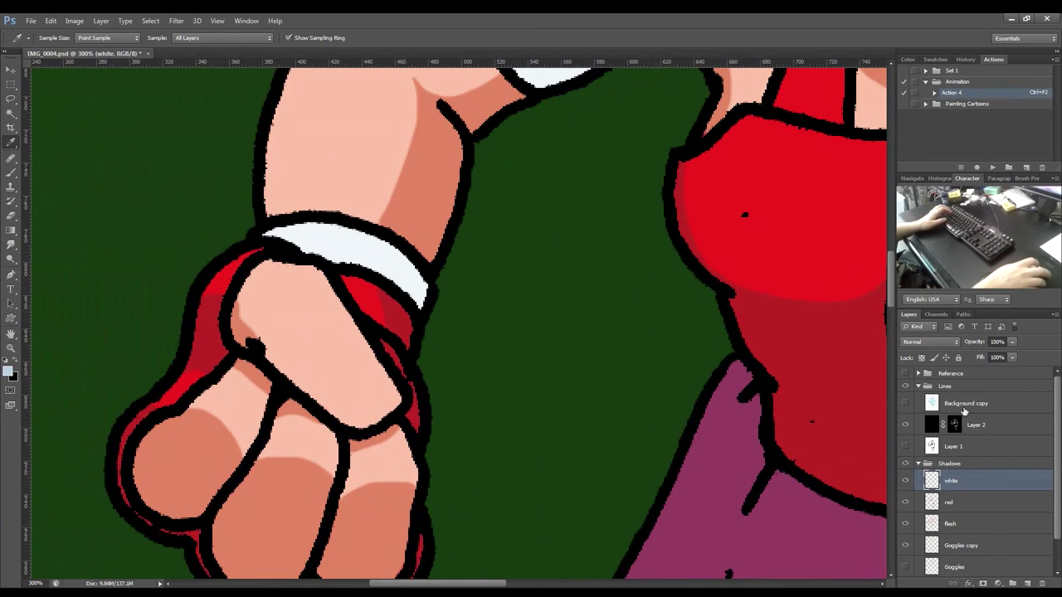
click(906, 404)
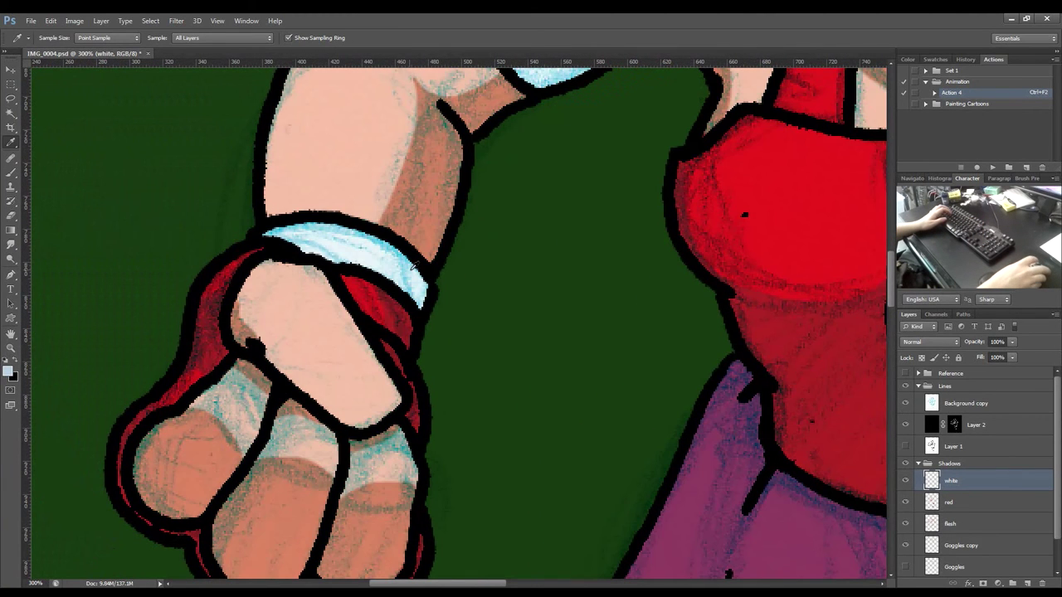
click(906, 404)
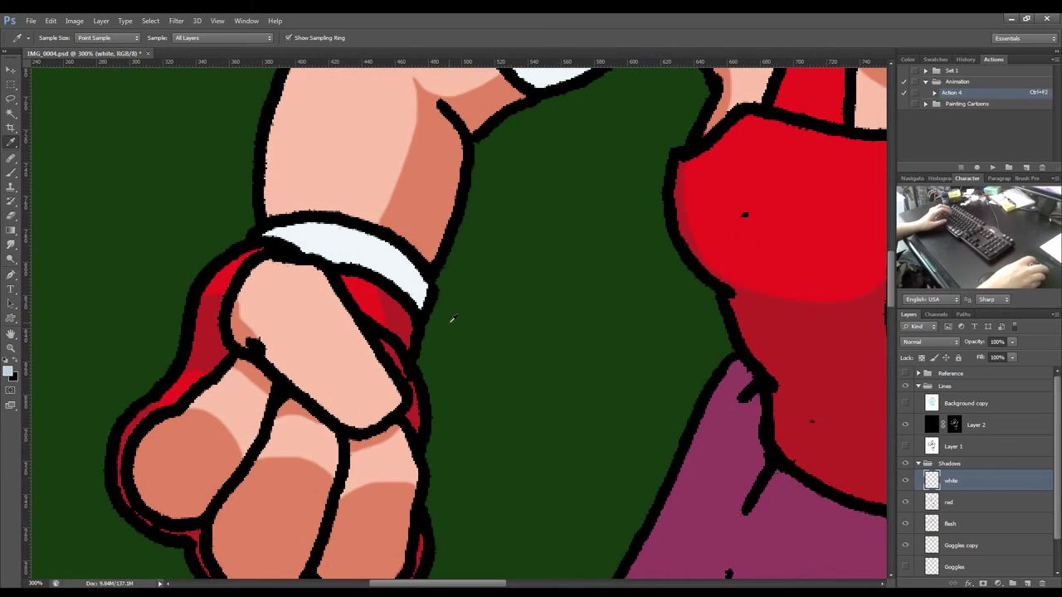
Paint pale blue-grey shadows on the wrist cuff and along the armband's lower edge.
key(b)
mouse_move(382, 240)
mouse_down()
mouse_move(390, 248)
mouse_move(388, 276)
mouse_move(400, 269)
mouse_move(396, 254)
mouse_move(418, 282)
mouse_up()
drag(632, 208, 378, 474)
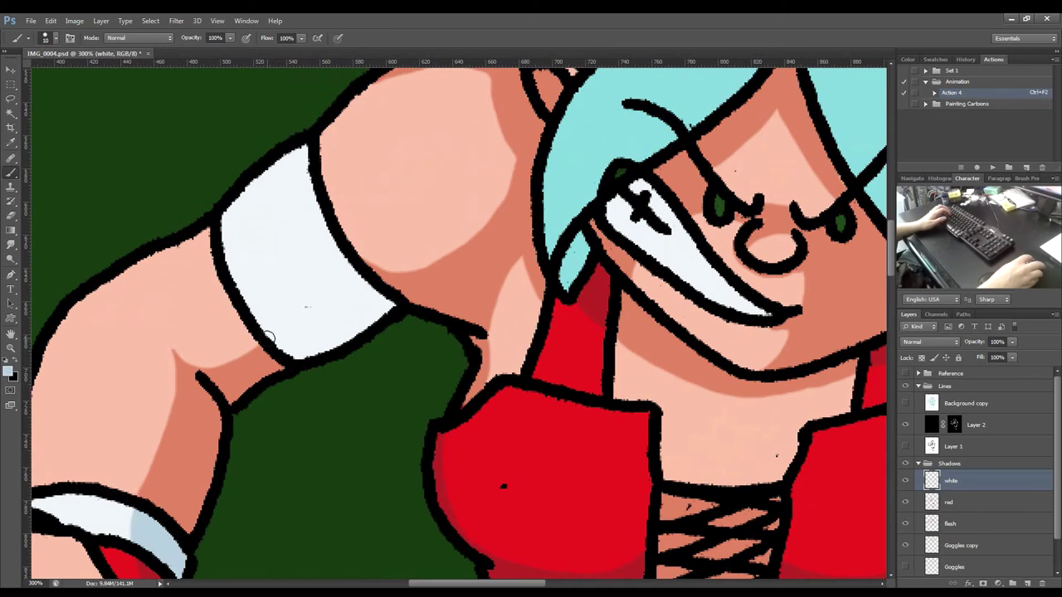
mouse_move(258, 343)
mouse_down()
mouse_move(280, 348)
mouse_move(310, 335)
mouse_move(358, 284)
mouse_up()
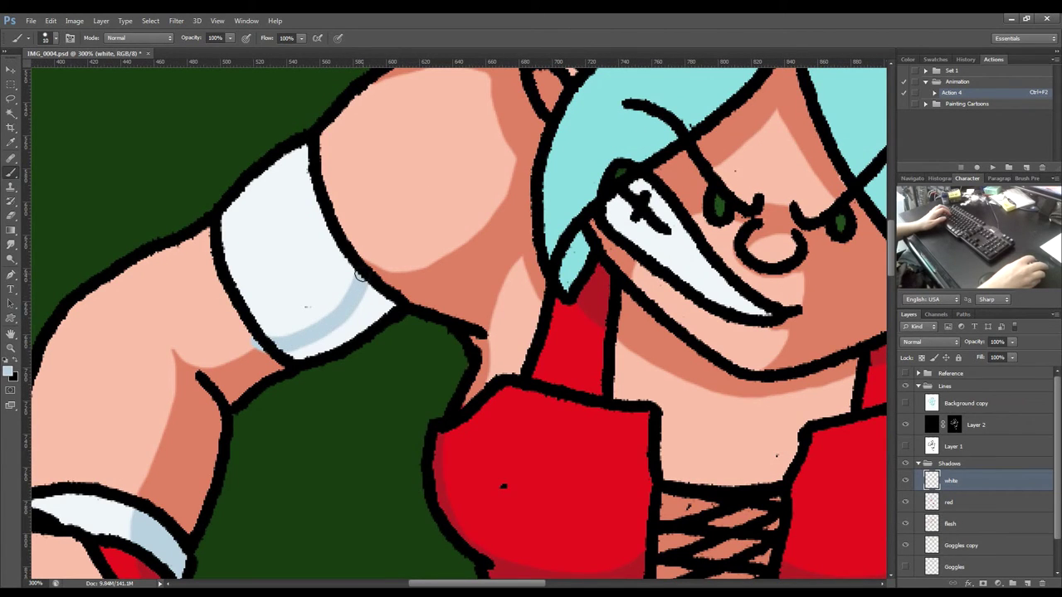
Try a Magic Wand fill on the armband stroke, then undo it and deselect.
key(w)
click(358, 324)
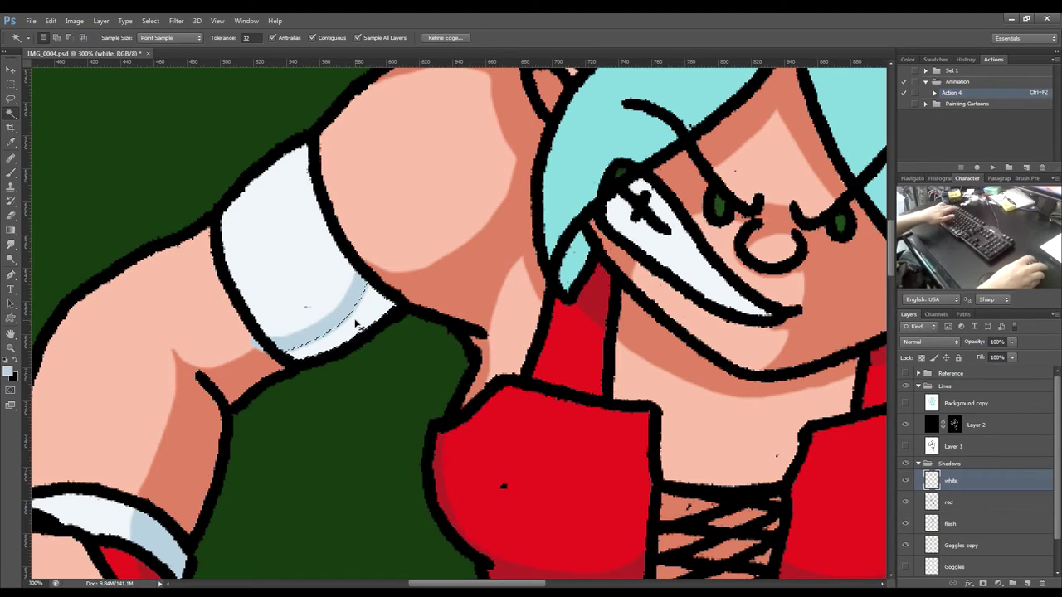
key(alt+BackSpace)
key(ctrl+d)
key(ctrl+alt+z)
key(ctrl+alt+z)
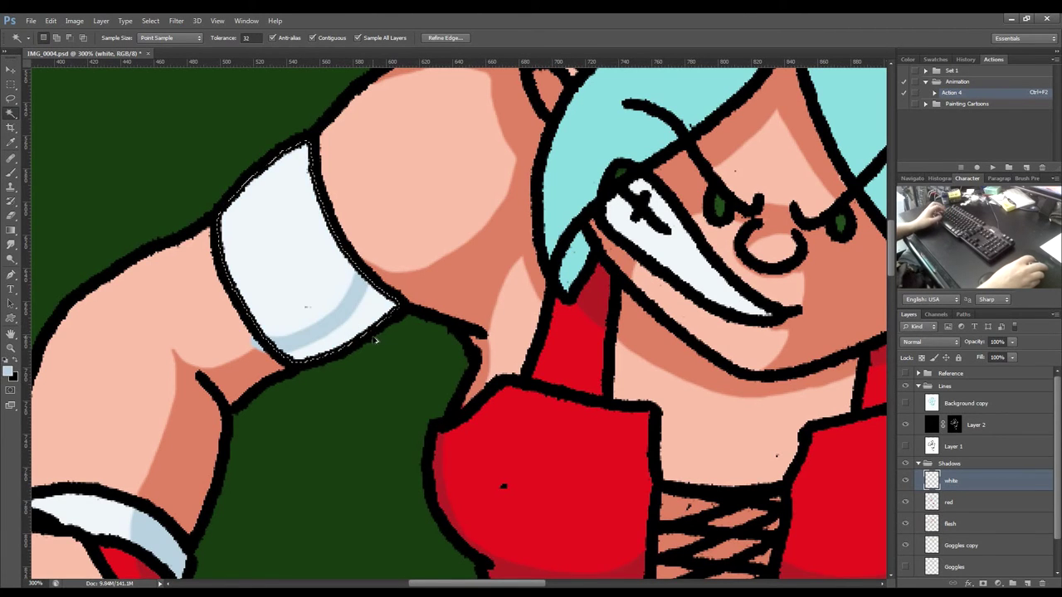
key(ctrl+d)
Repaint the armband's lower-edge shadow and erase stray shading.
key(b)
drag(293, 353, 391, 304)
mouse_move(365, 298)
mouse_down()
mouse_move(300, 345)
mouse_move(277, 332)
mouse_up()
key(e)
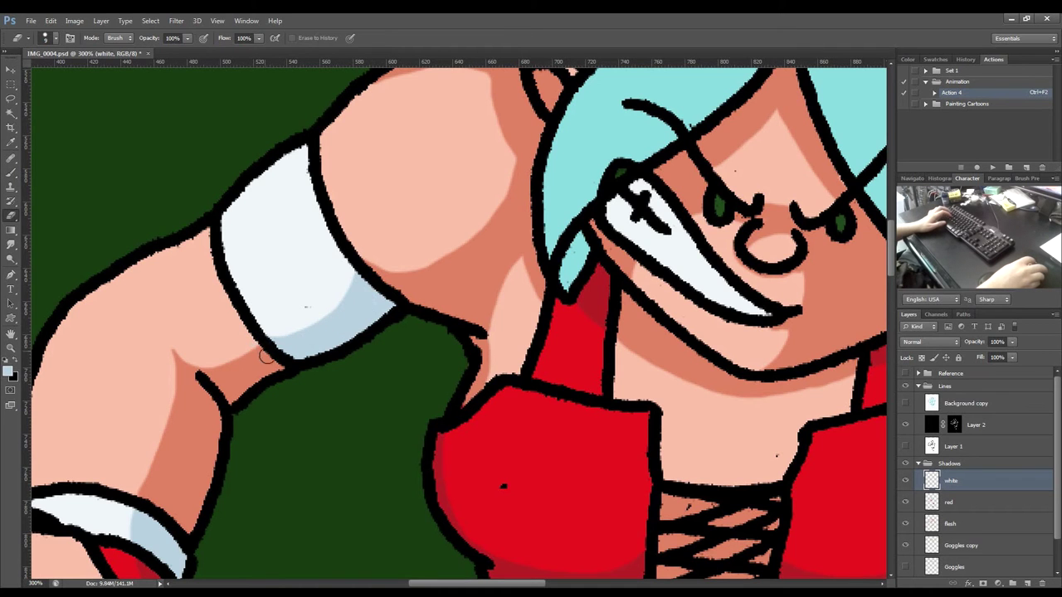
scroll(477, 261, right, 5)
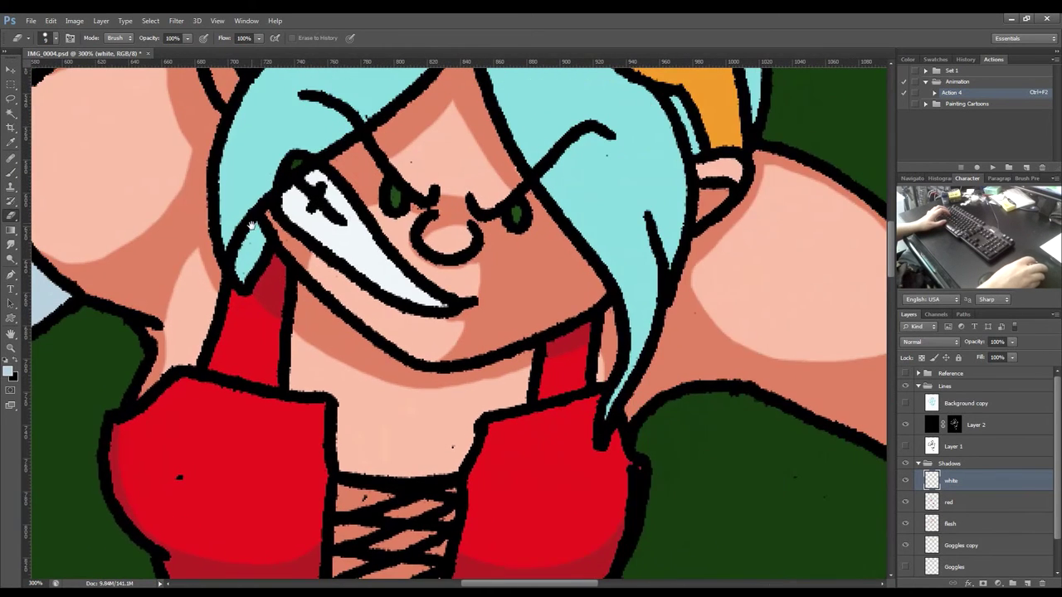
scroll(467, 254, up, 3)
scroll(467, 254, left, 1)
Shade the left end of the teeth pale blue-grey, then bring the goggles into view.
key(b)
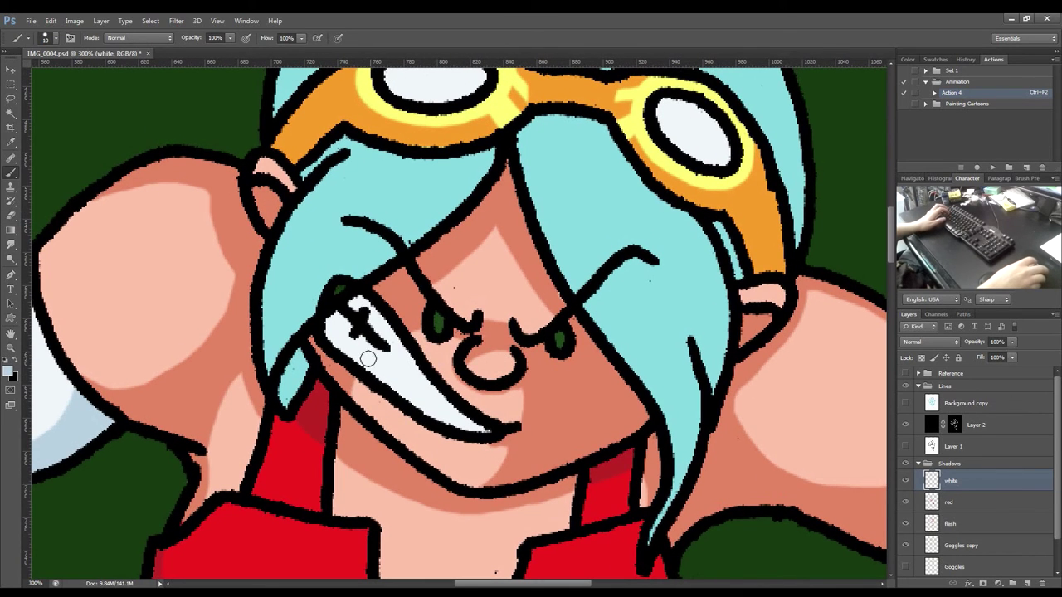
click(388, 335)
mouse_move(368, 344)
mouse_down()
mouse_move(334, 337)
mouse_move(333, 316)
mouse_move(344, 342)
mouse_up()
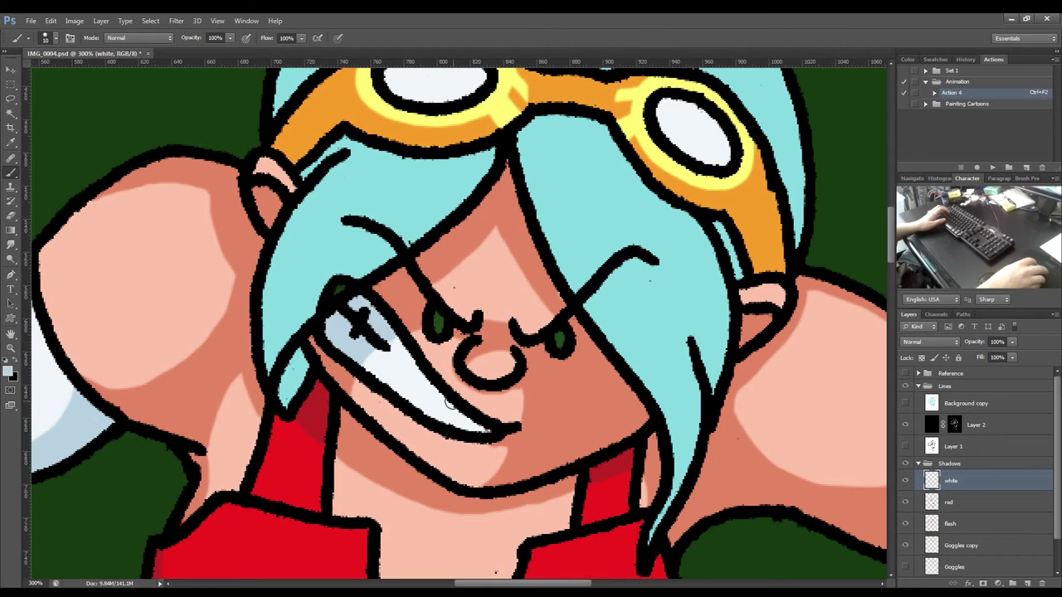
key(h)
drag(527, 245, 420, 270)
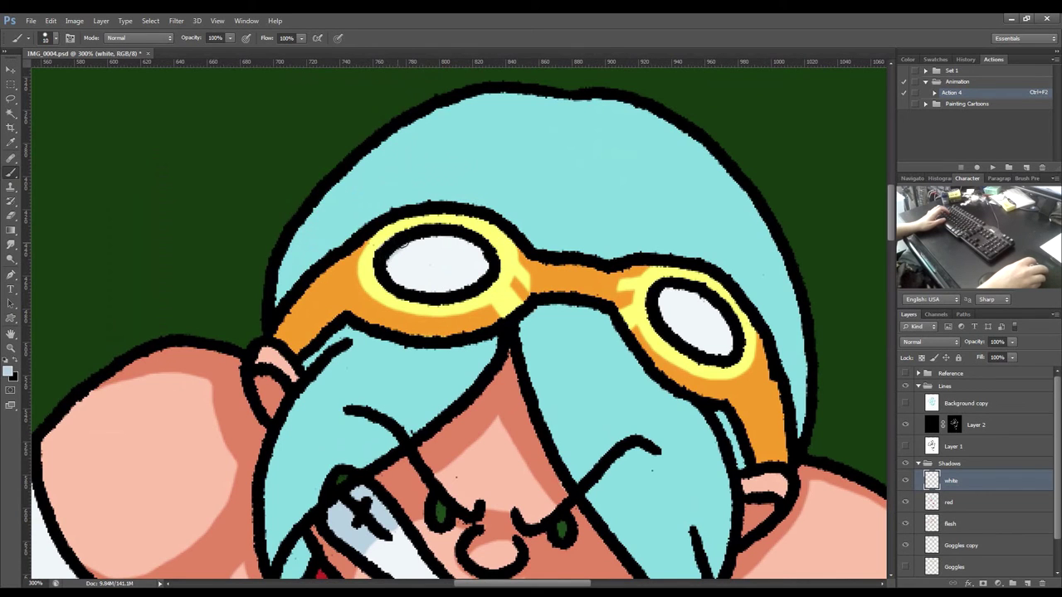
Undo the left-lens stroke, tidy both goggle lens crescents, and select the Goggles layer.
key(ctrl+z)
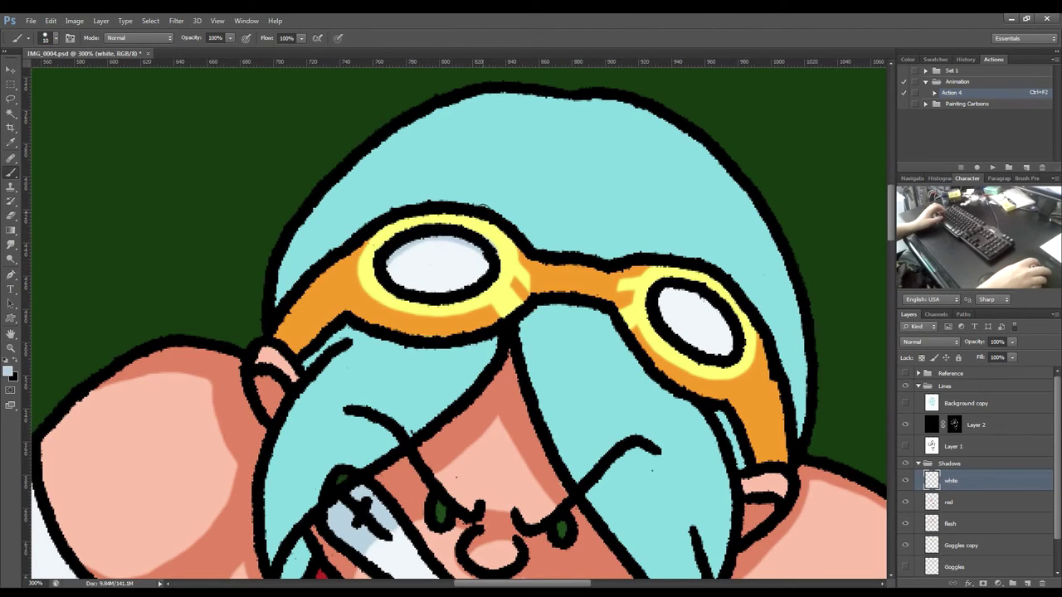
key(e)
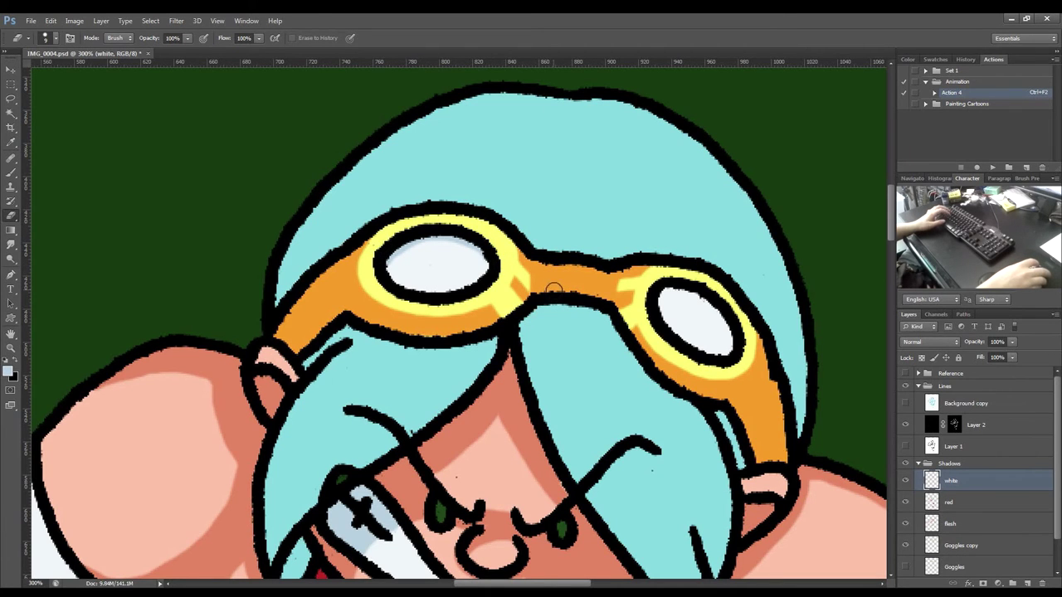
key(b)
drag(572, 283, 371, 258)
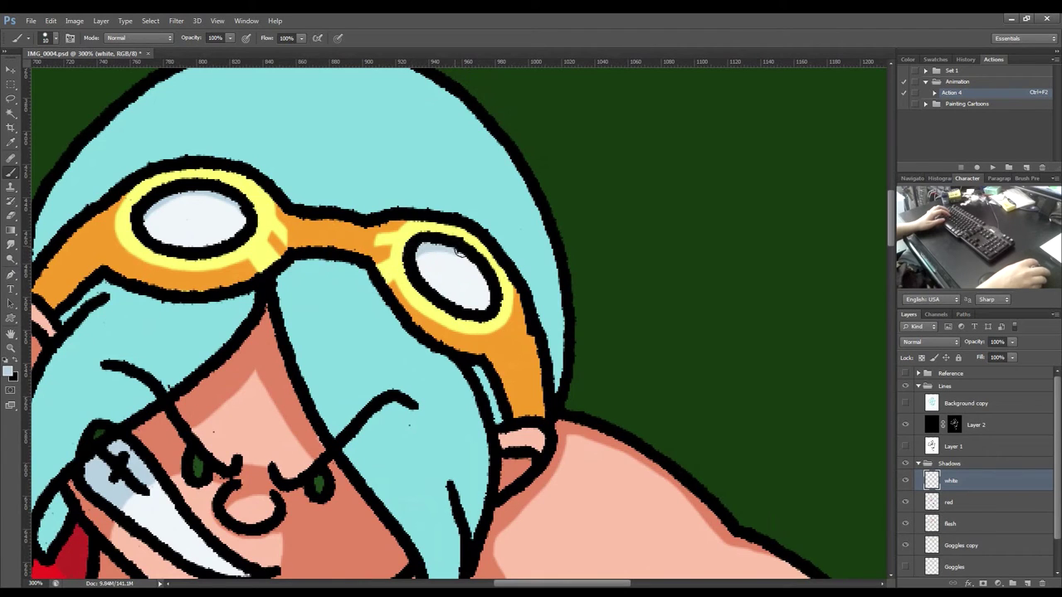
key(e)
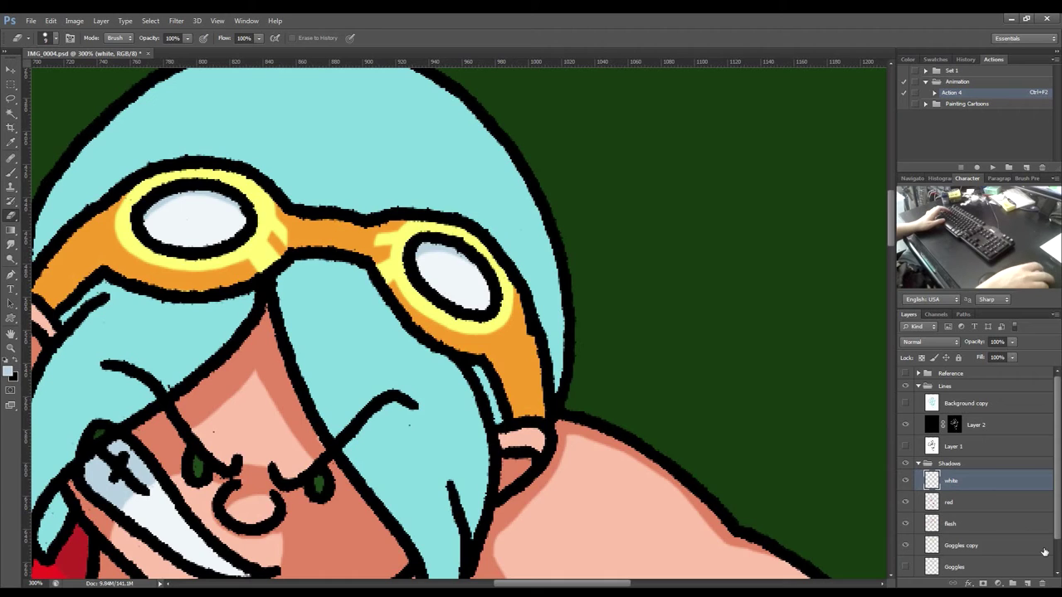
scroll(963, 543, down, 1)
click(981, 555)
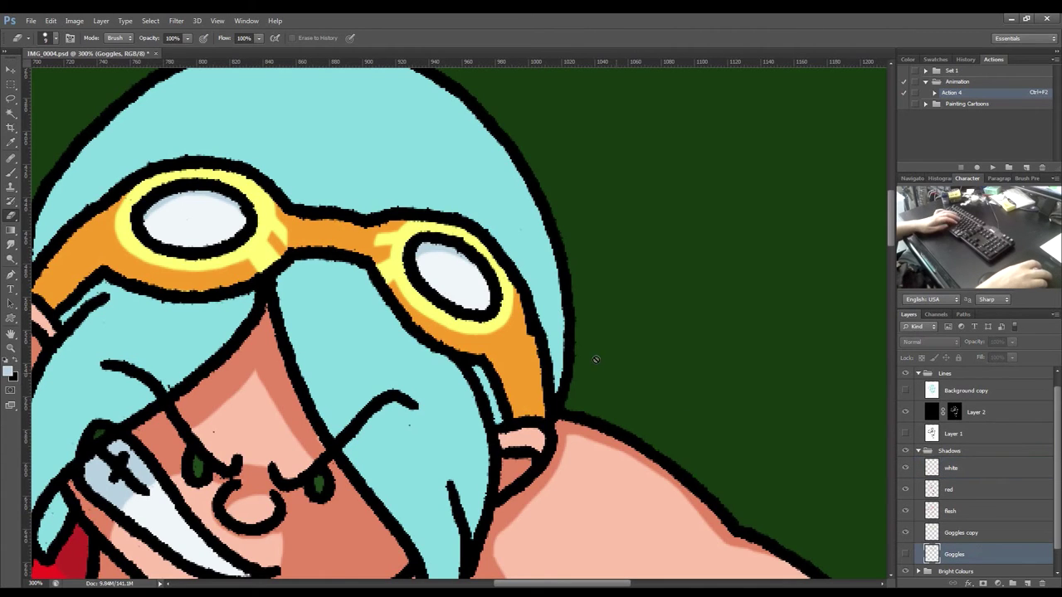
Sample the goggle strap's orange and paint on the Goggles copy layer instead of the hidden one.
key(i)
click(521, 327)
key(b)
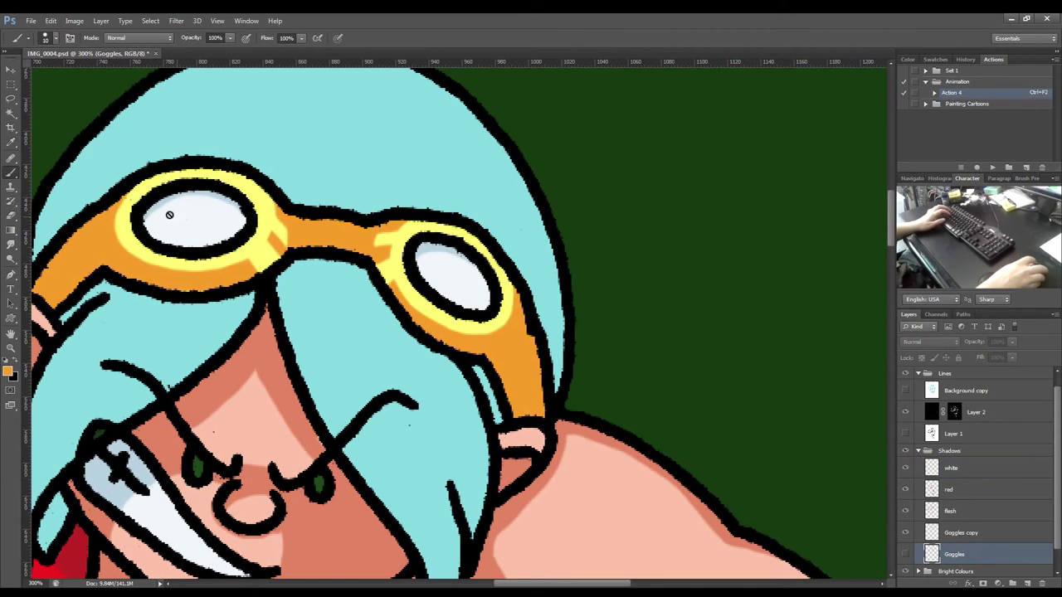
click(146, 206)
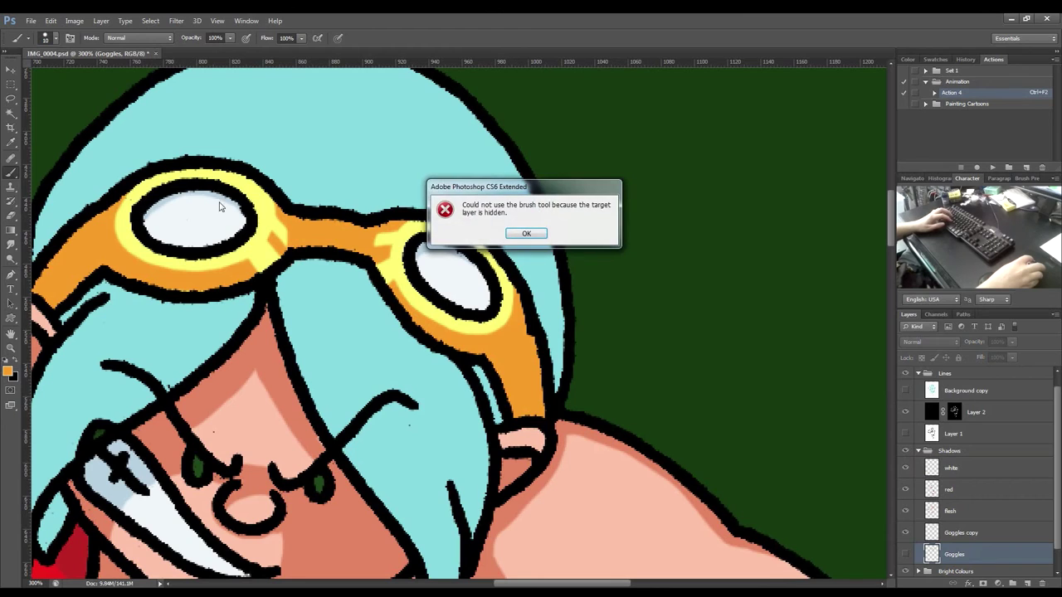
click(527, 234)
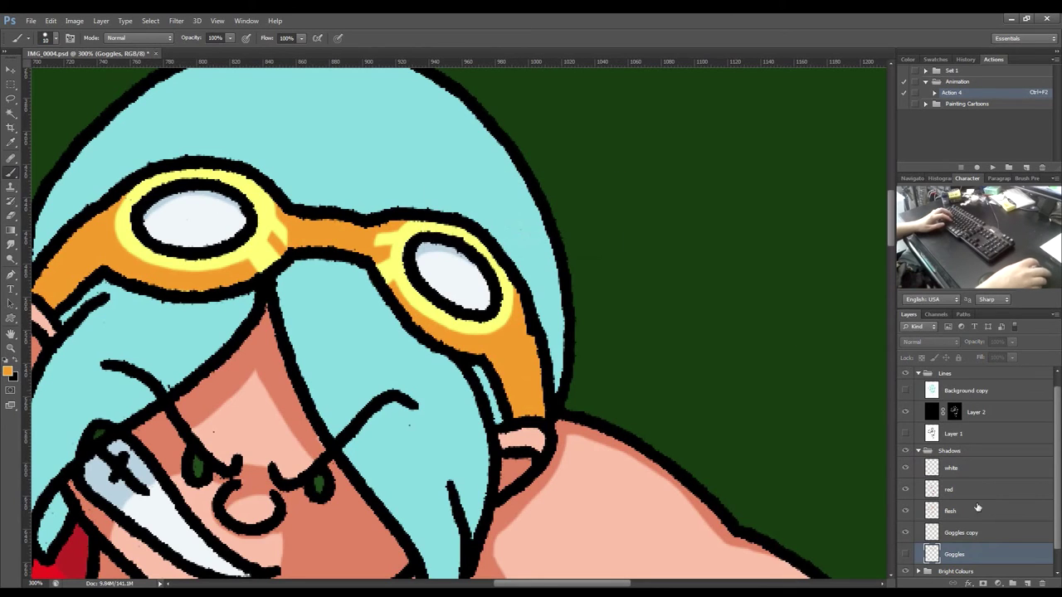
click(946, 533)
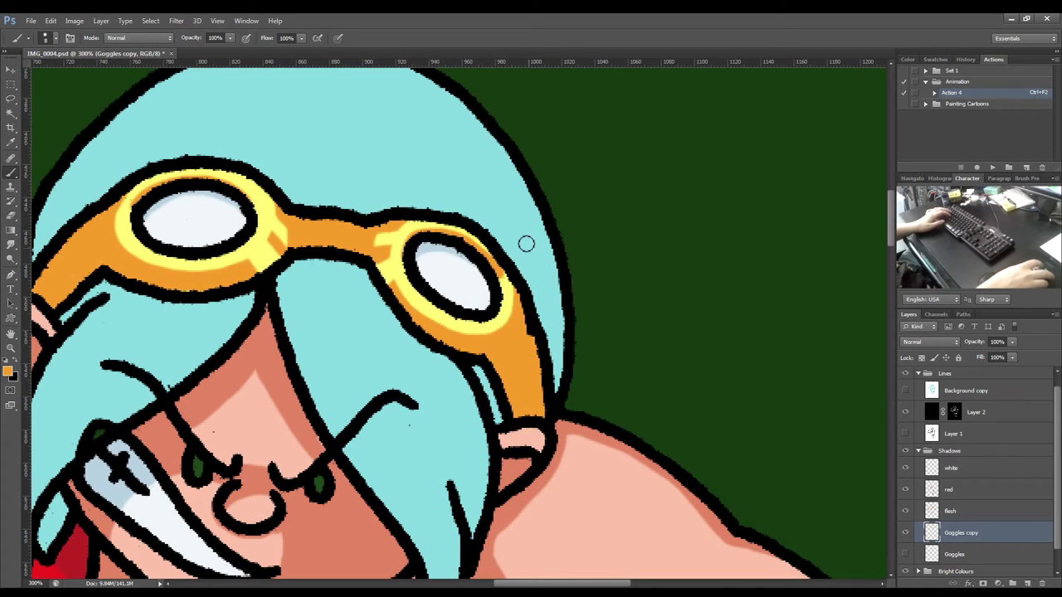
Erase excess orange shading around the goggle rims, then zoom out toward the skirt and legs.
key(e)
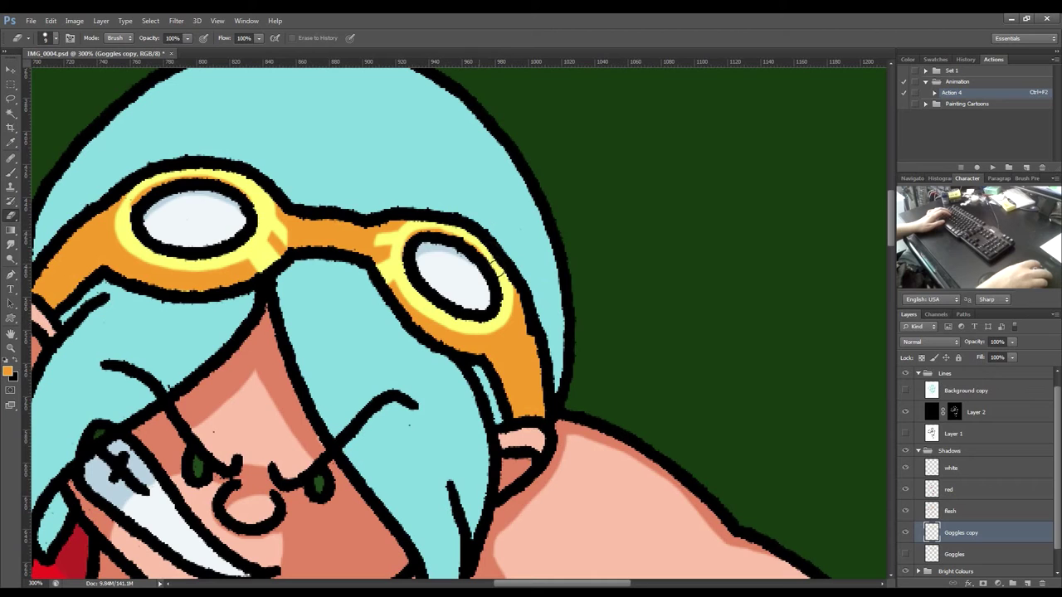
mouse_move(361, 287)
mouse_down()
mouse_move(404, 269)
mouse_move(472, 285)
mouse_up()
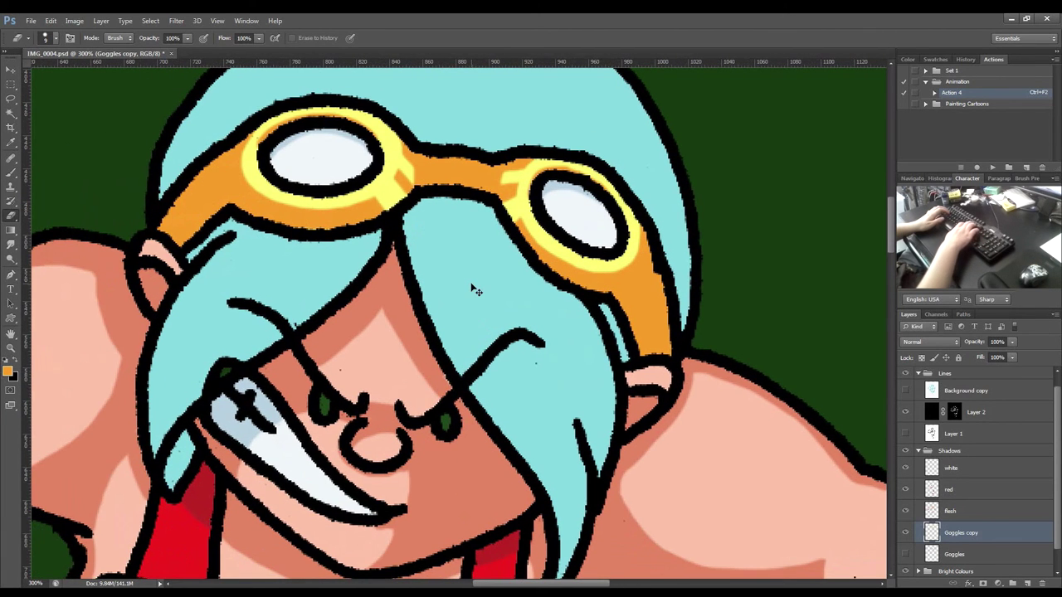
key(ctrl+minus)
key(ctrl+minus)
scroll(498, 415, down, 3)
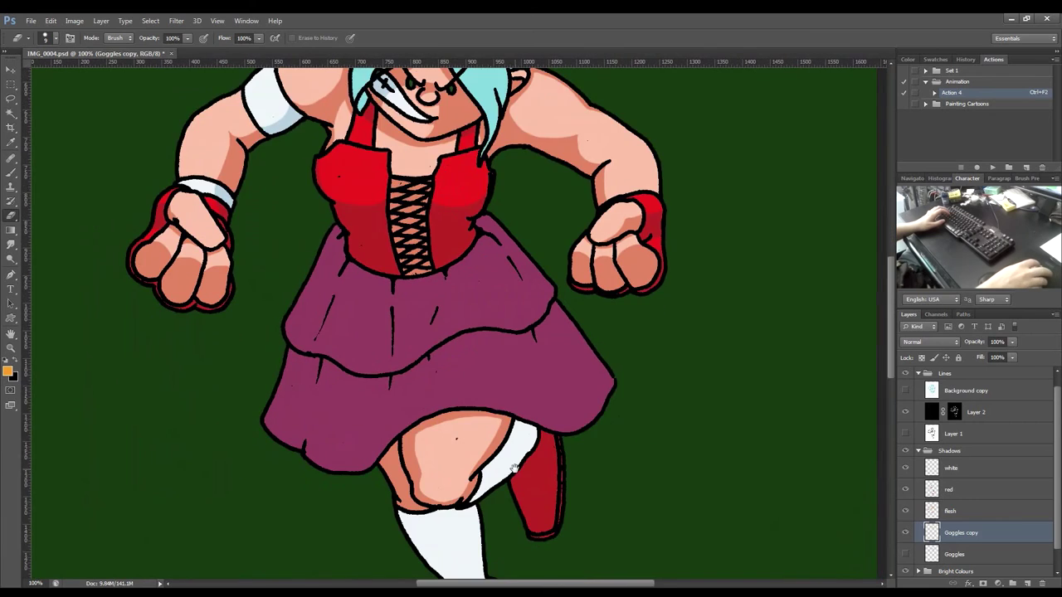
Compare the skirt, legs and boots with the pencil-shaded reference and sample white.
drag(516, 469, 466, 313)
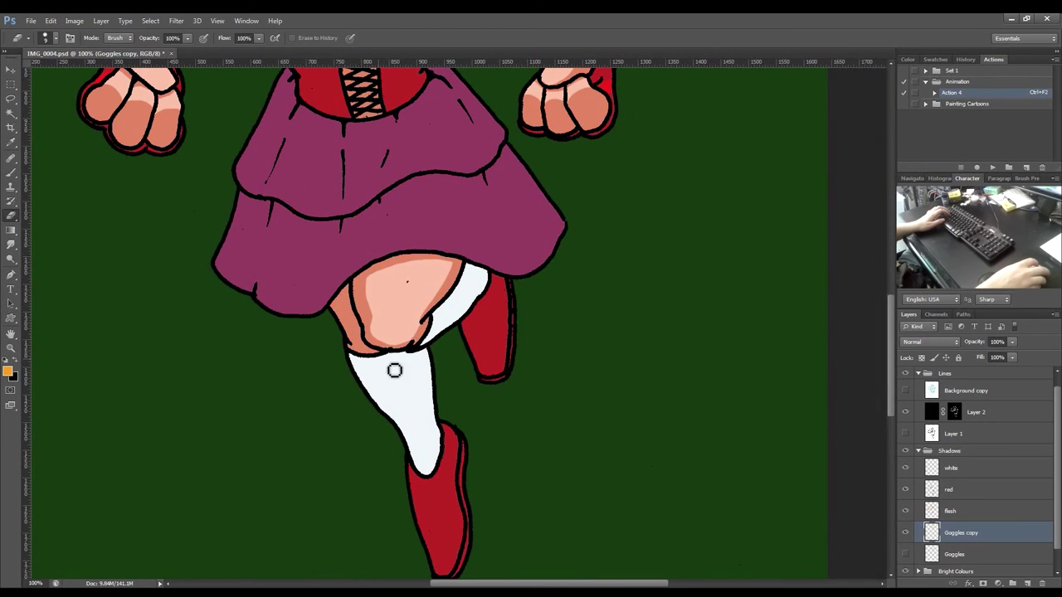
key(b)
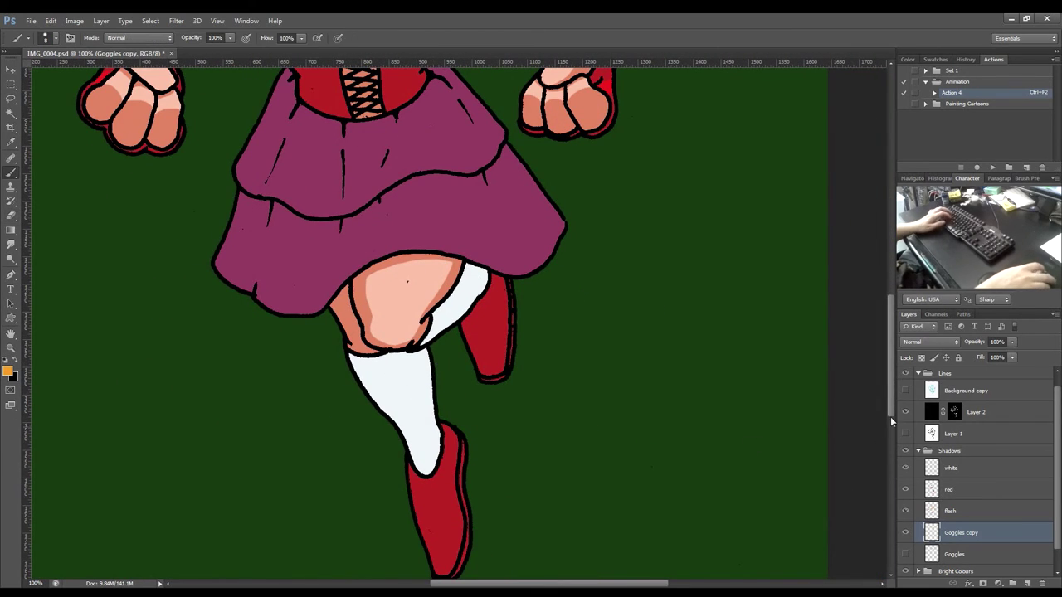
click(906, 390)
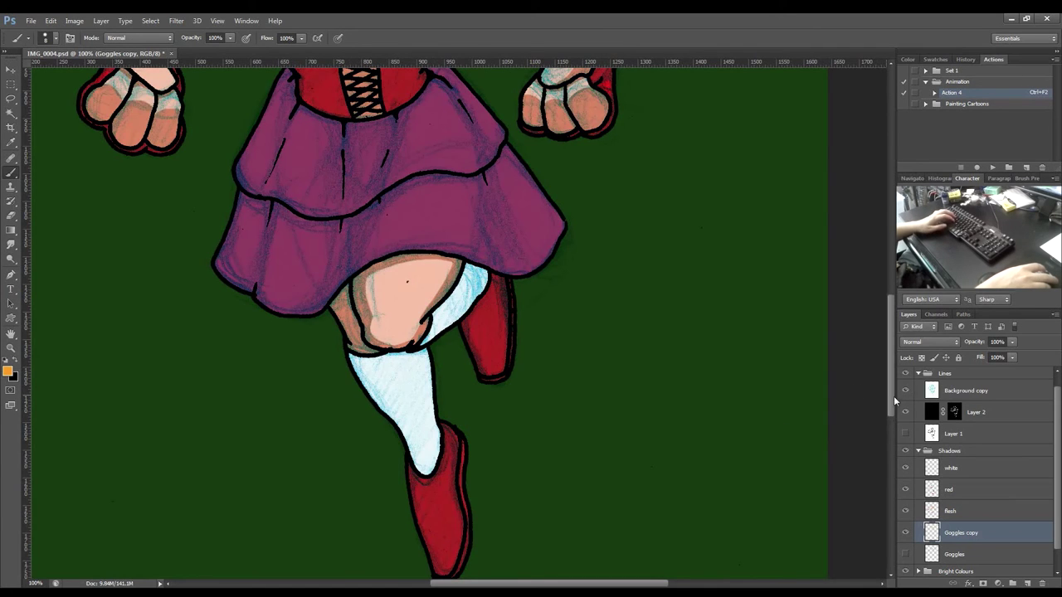
click(905, 390)
key(i)
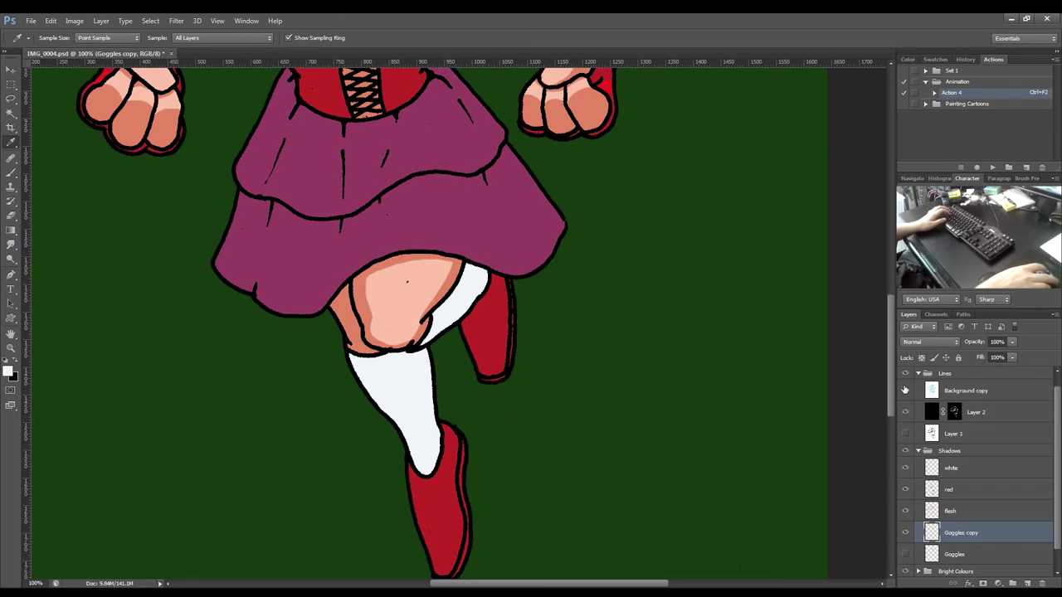
click(906, 390)
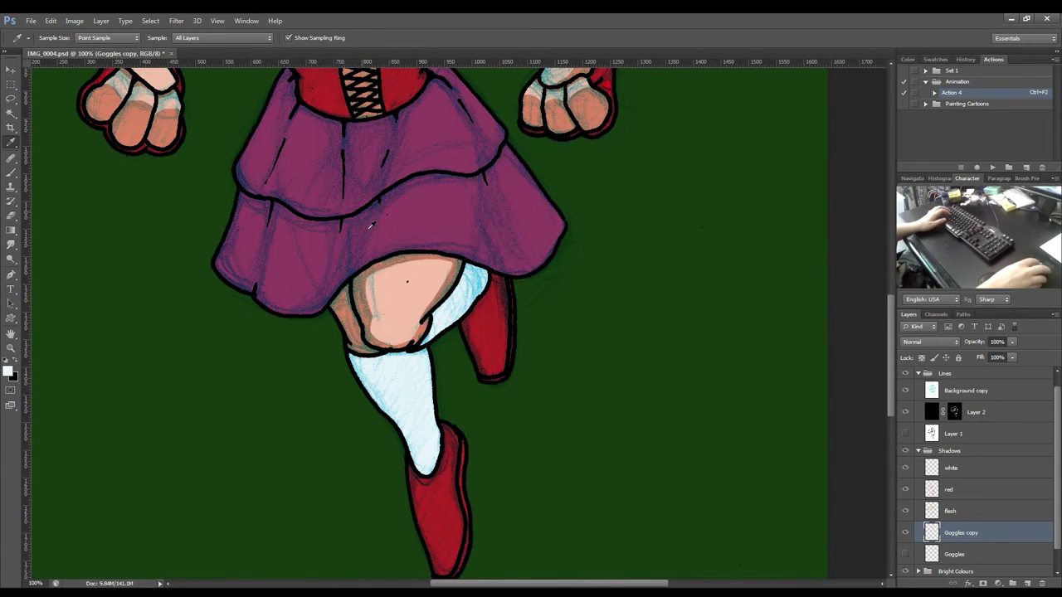
Inspect the legs and boots under the reference overlay, then hide the pencil texture.
scroll(519, 249, up, 5)
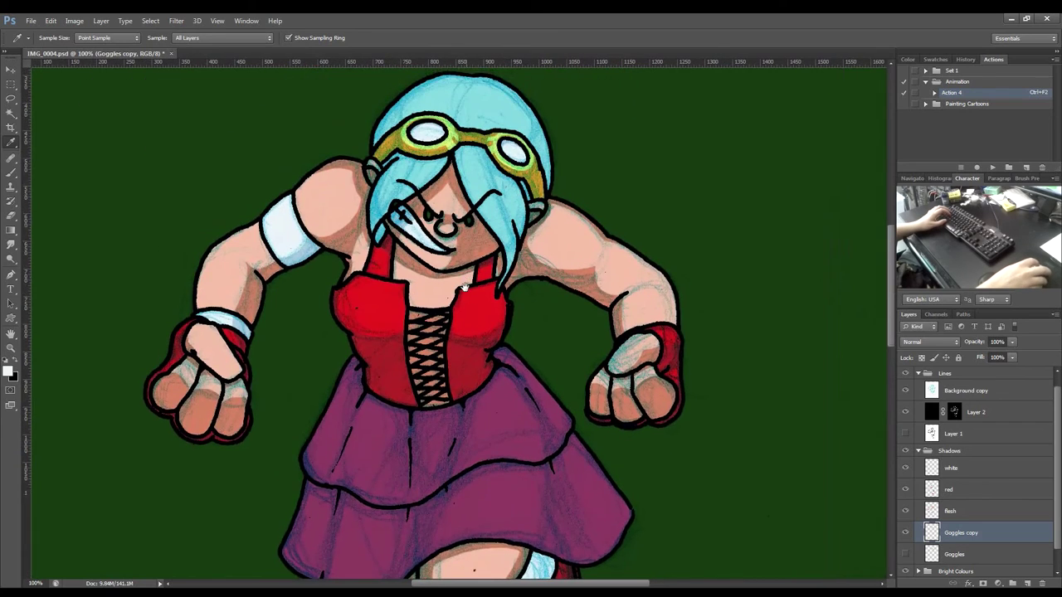
scroll(432, 192, down, 4)
scroll(487, 301, up, 2)
scroll(480, 289, down, 2)
scroll(480, 288, down, 5)
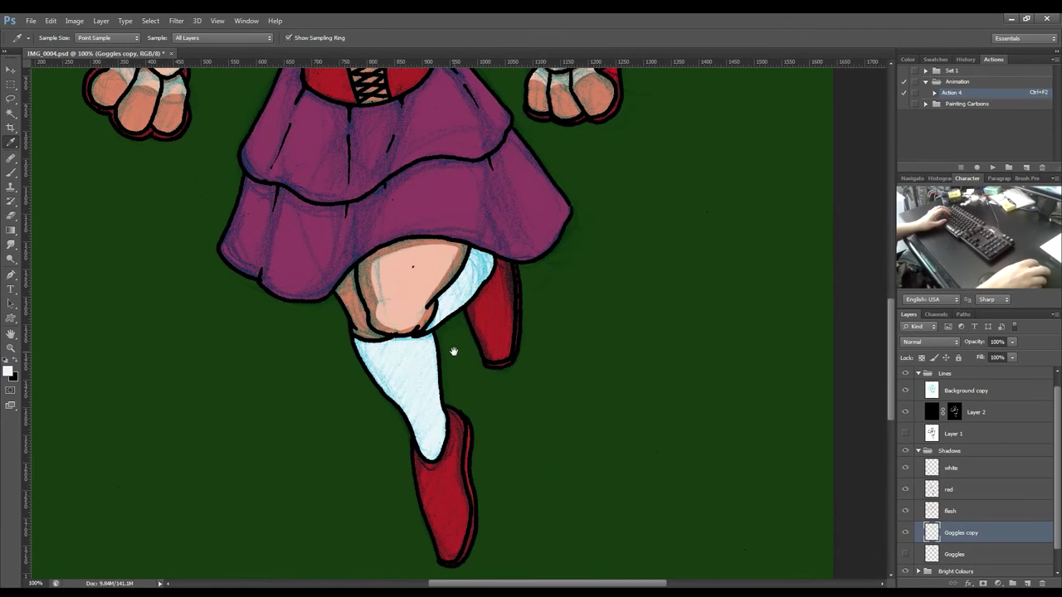
drag(454, 352, 467, 290)
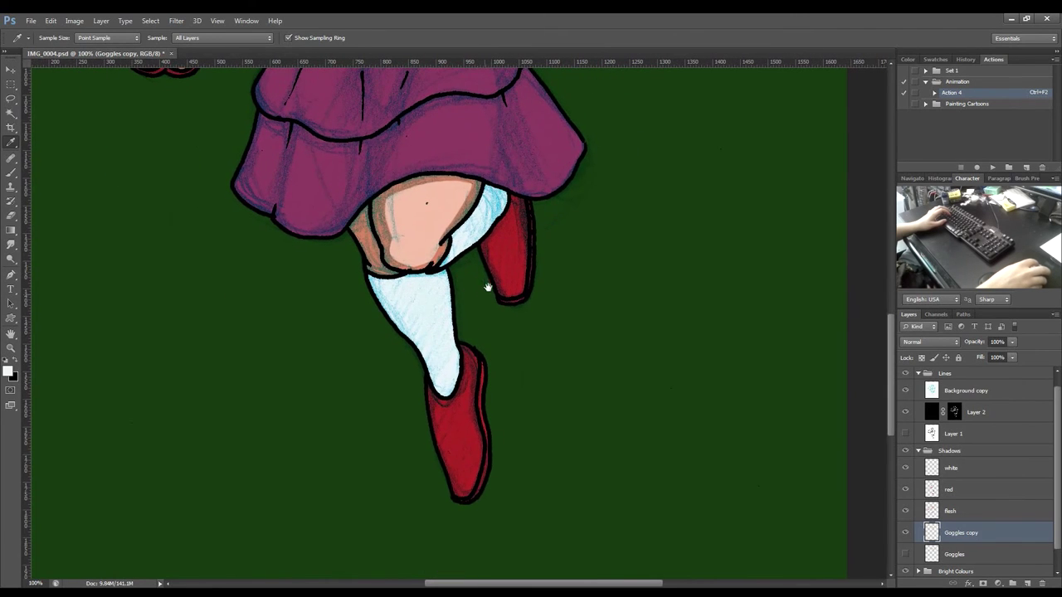
scroll(481, 311, up, 10)
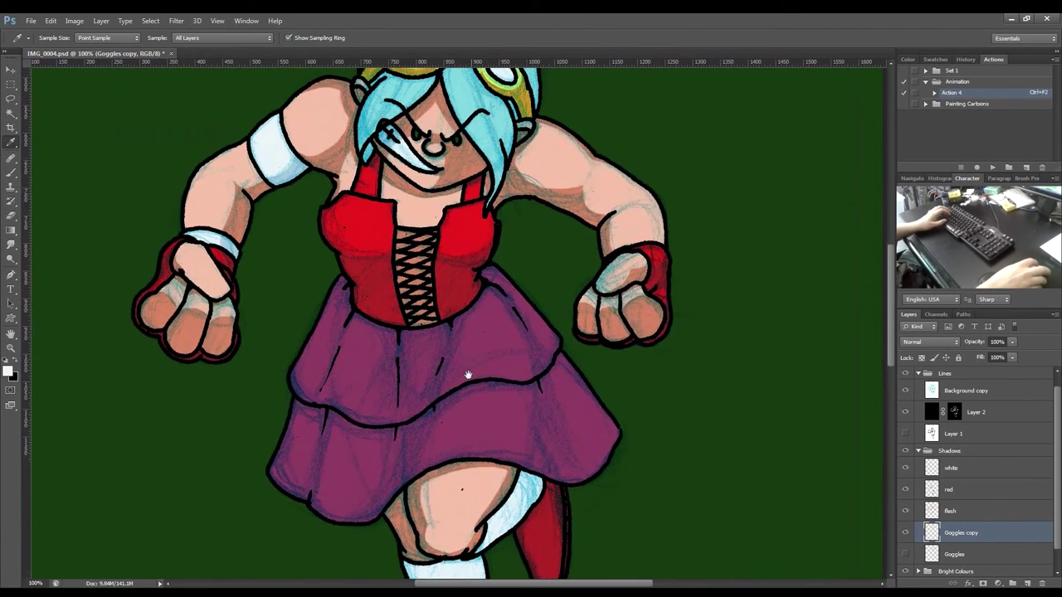
scroll(467, 447, down, 2)
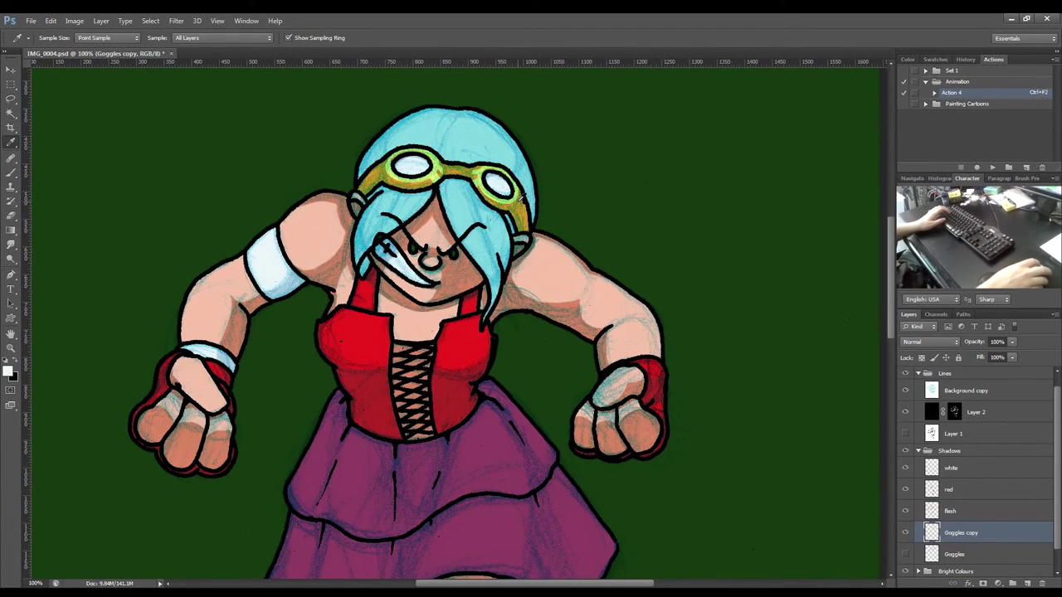
drag(525, 469, 479, 167)
drag(487, 427, 466, 302)
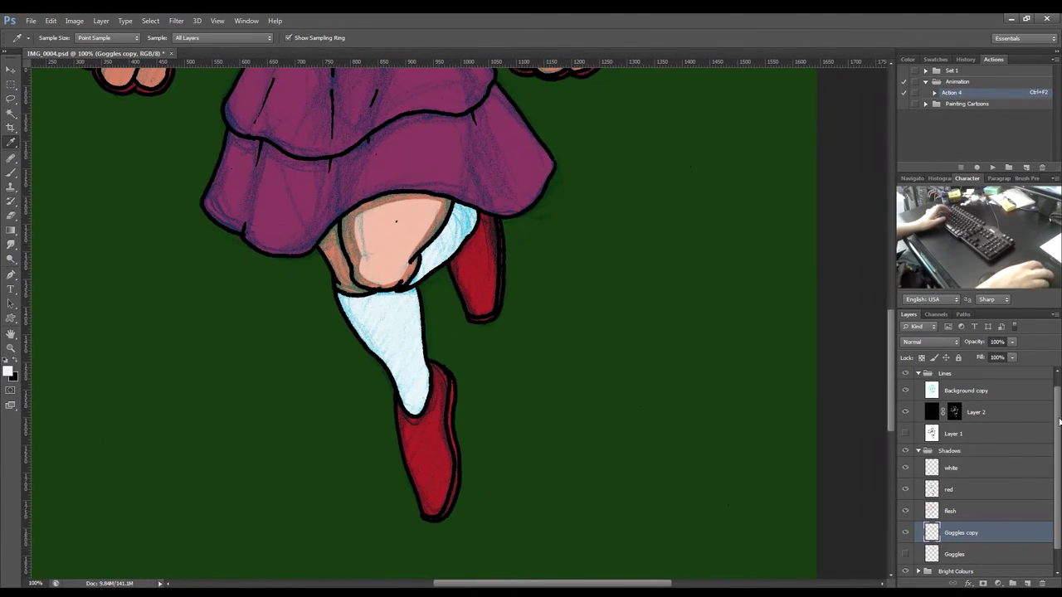
click(906, 390)
Fill the white sock and the white patch behind the knee with light blue.
key(w)
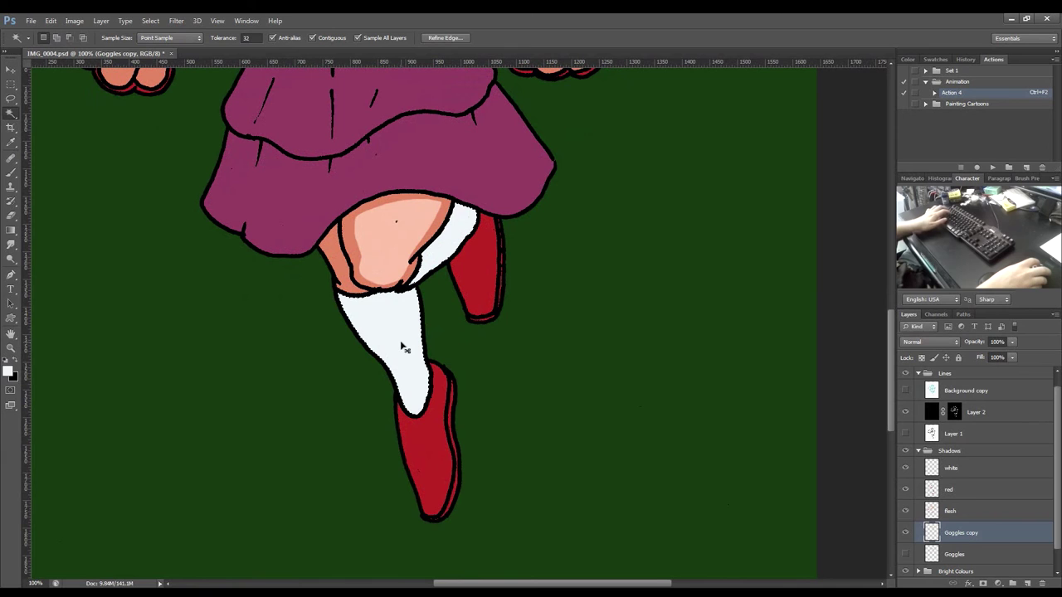
key(ctrl+d)
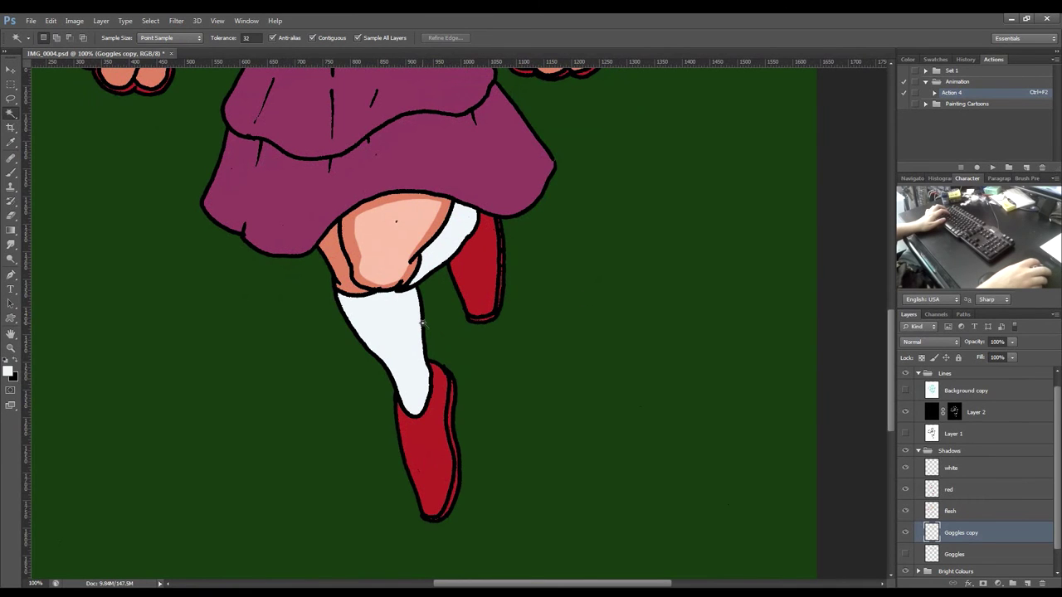
scroll(419, 318, up, 5)
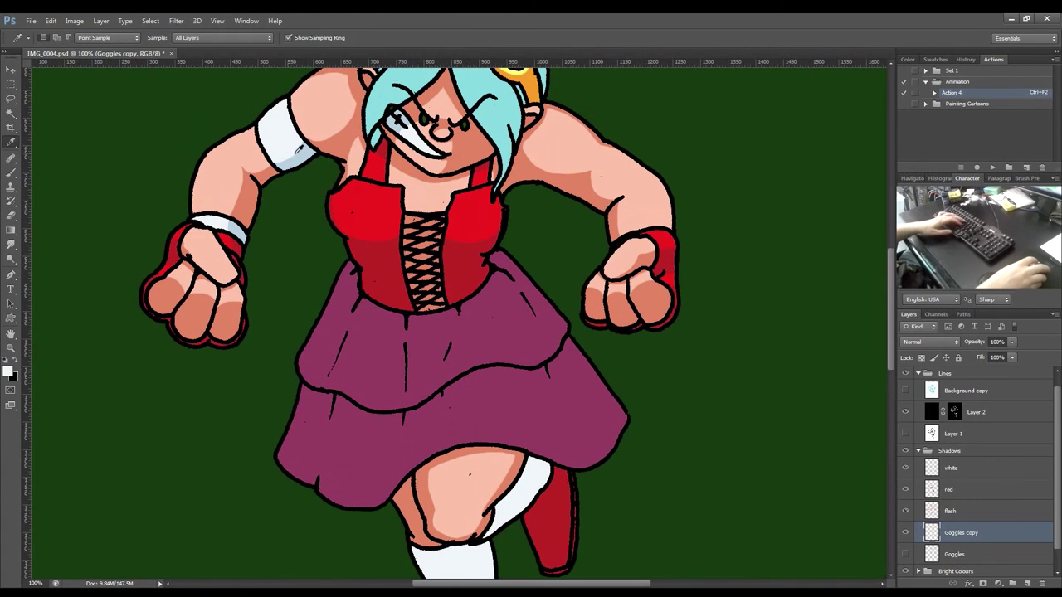
scroll(453, 324, down, 3)
click(441, 434)
shift+click(474, 349)
key(alt+BackSpace)
key(ctrl+d)
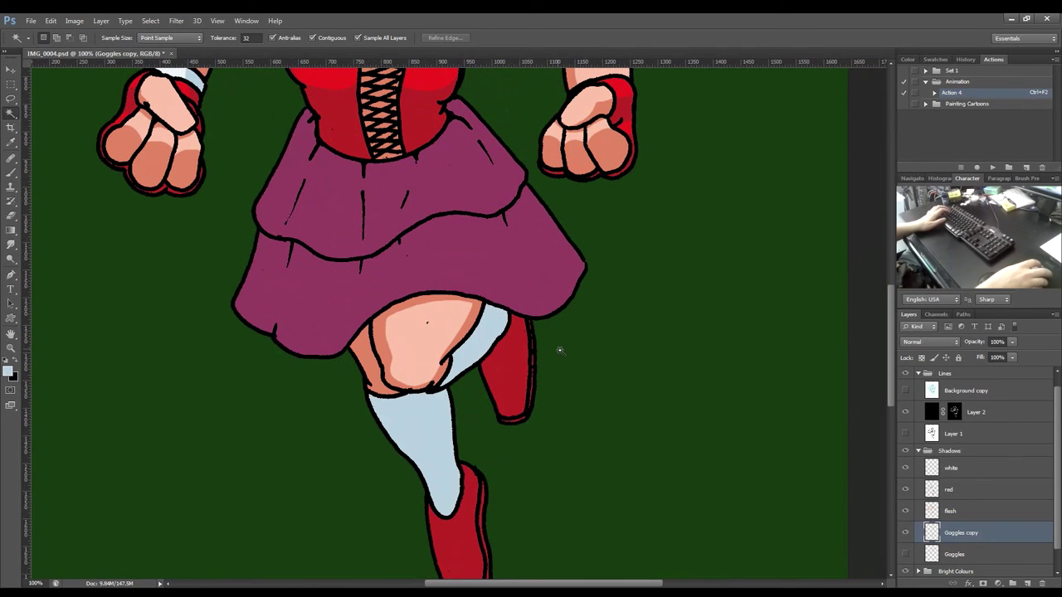
Paint a small white highlight at the sock's ankle just above the boot.
key(ctrl+0)
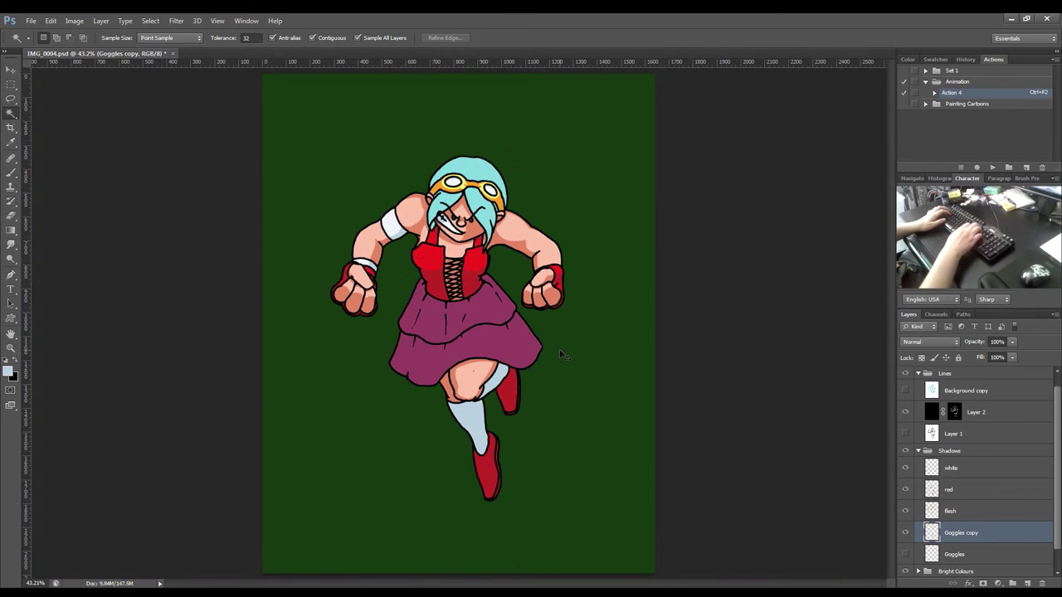
key(ctrl+plus)
key(ctrl+plus)
key(ctrl+plus)
drag(501, 468, 429, 240)
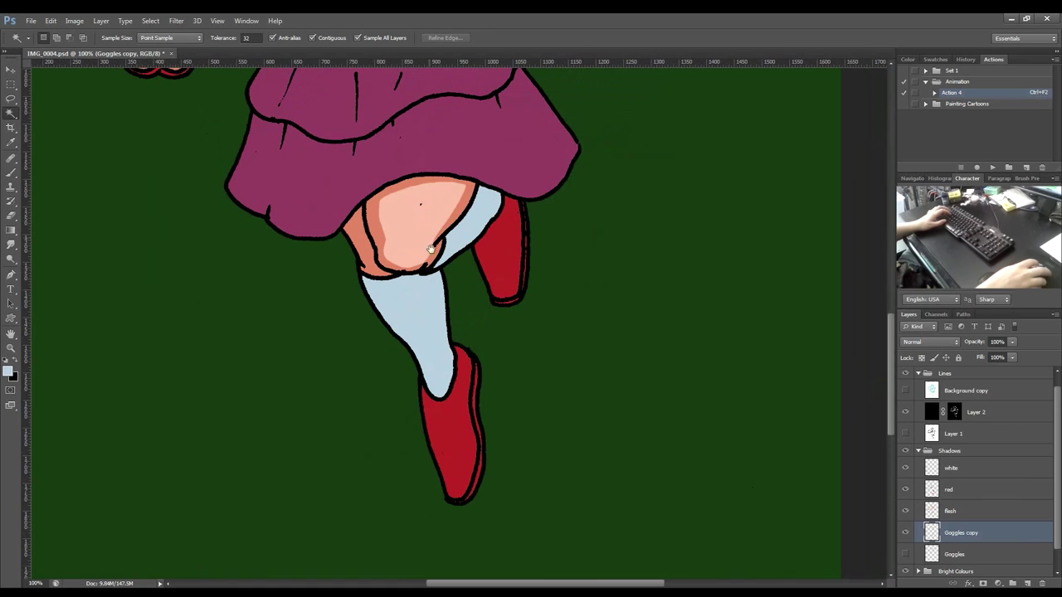
key(b)
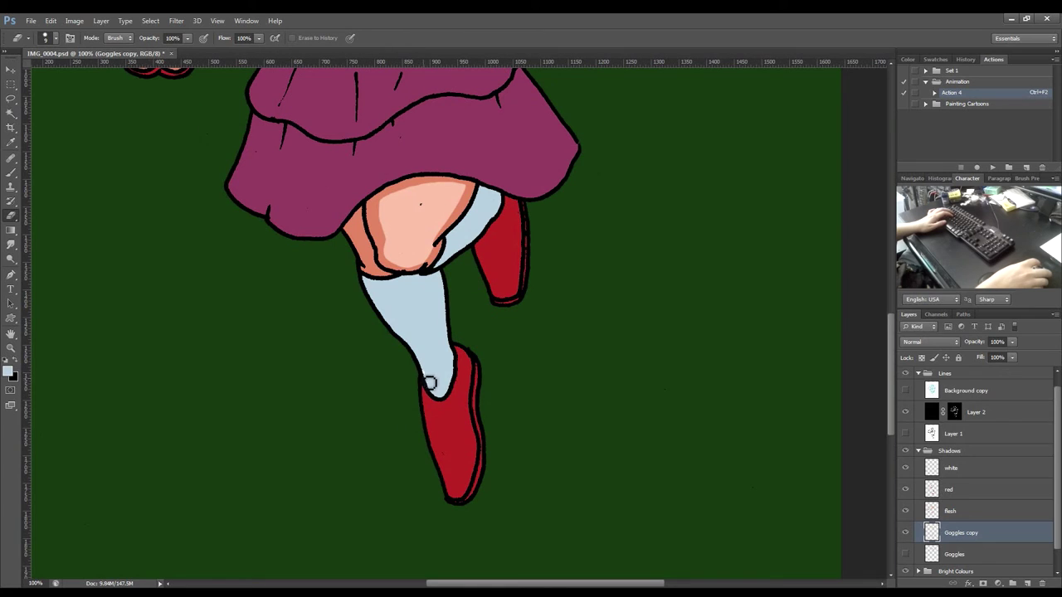
mouse_move(425, 376)
mouse_down()
mouse_move(456, 383)
mouse_move(431, 379)
mouse_move(443, 381)
mouse_up()
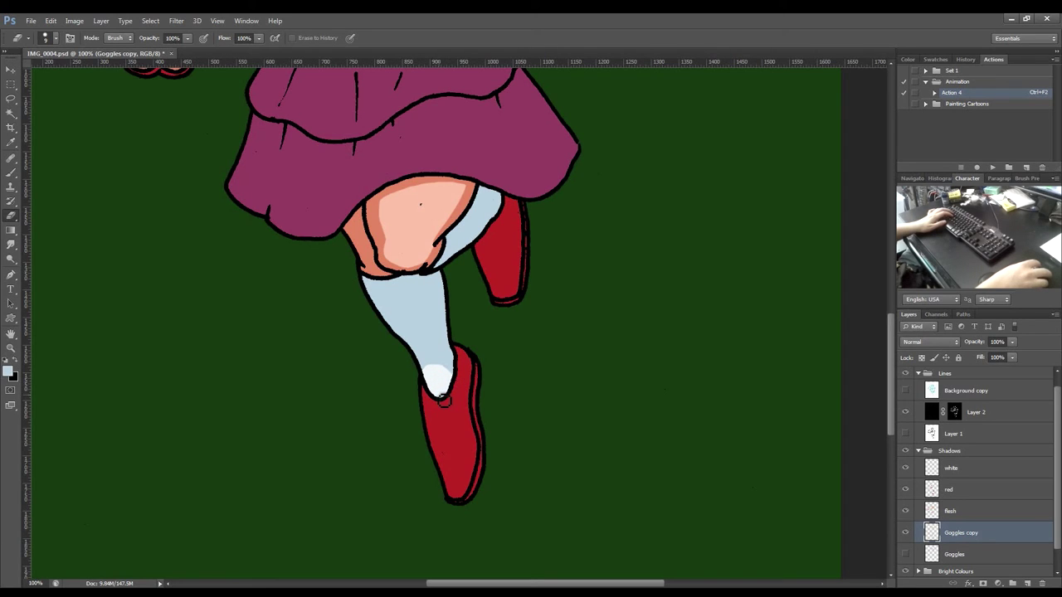
On the red shadows layer, select the front red boot and work its shading.
click(970, 491)
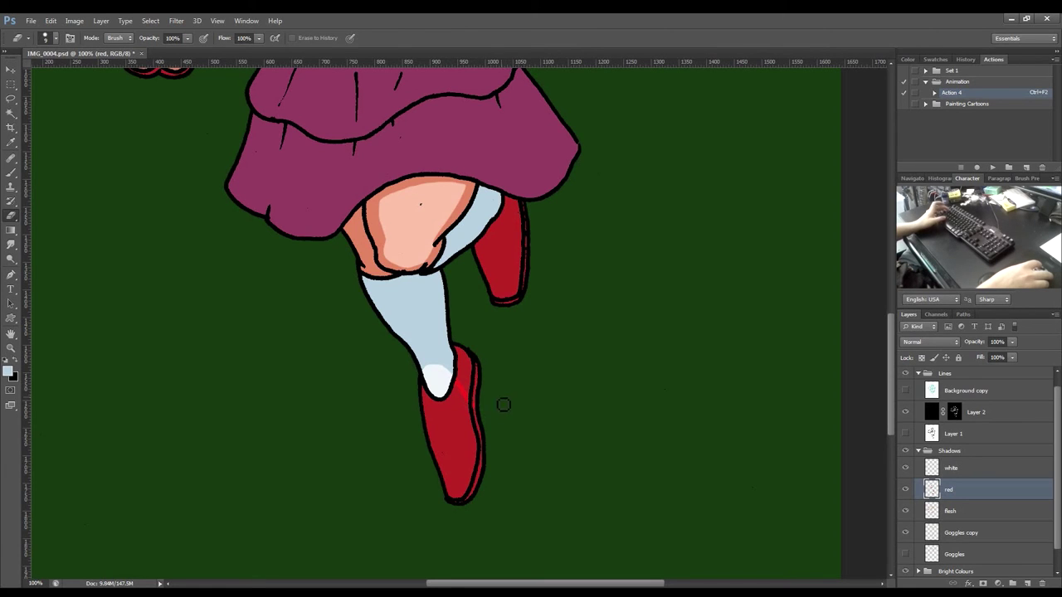
key(w)
click(460, 430)
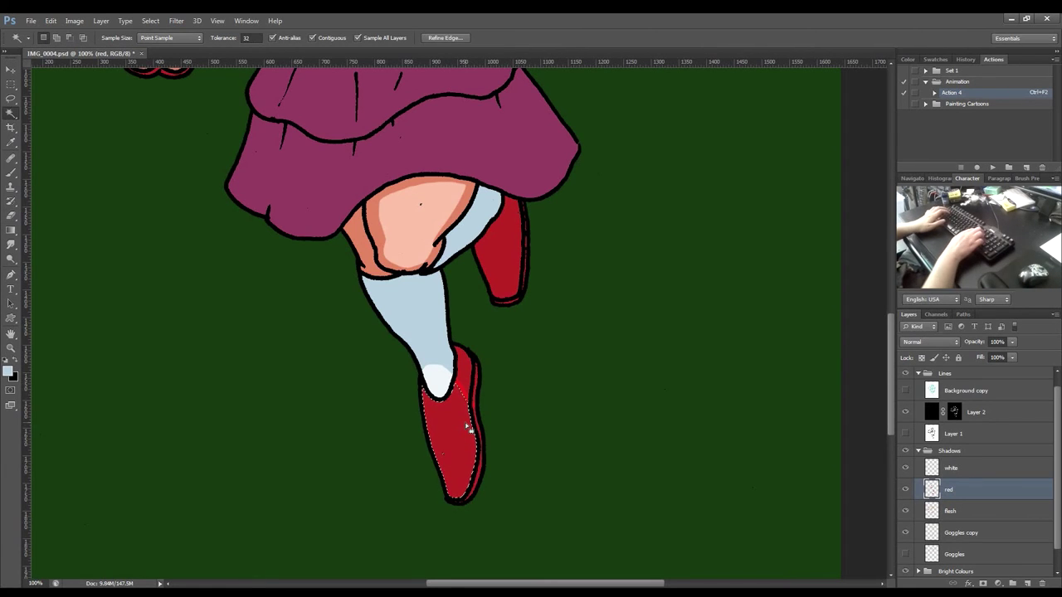
key(ctrl+d)
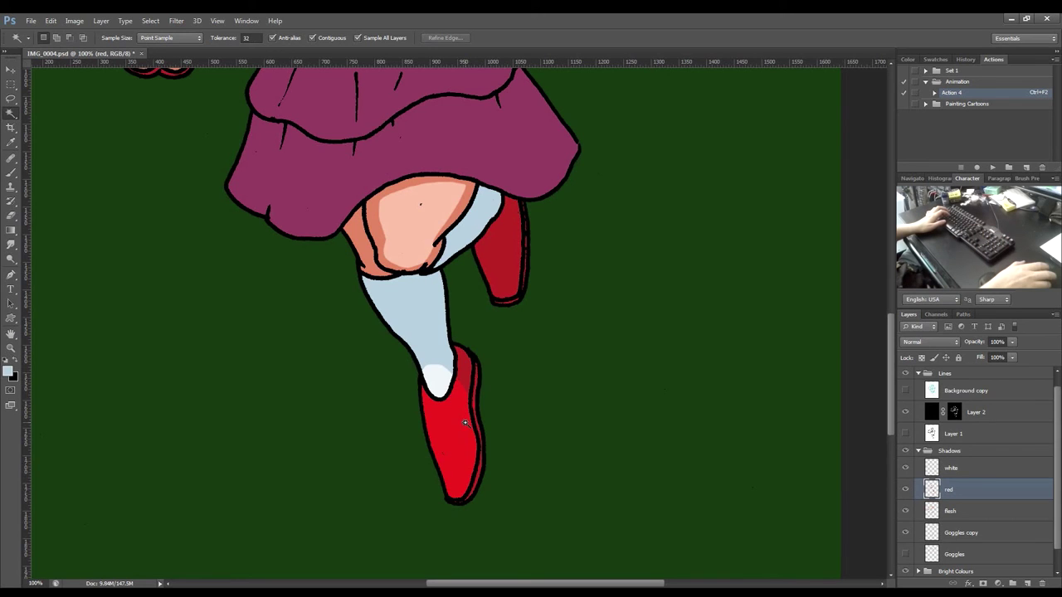
key(b)
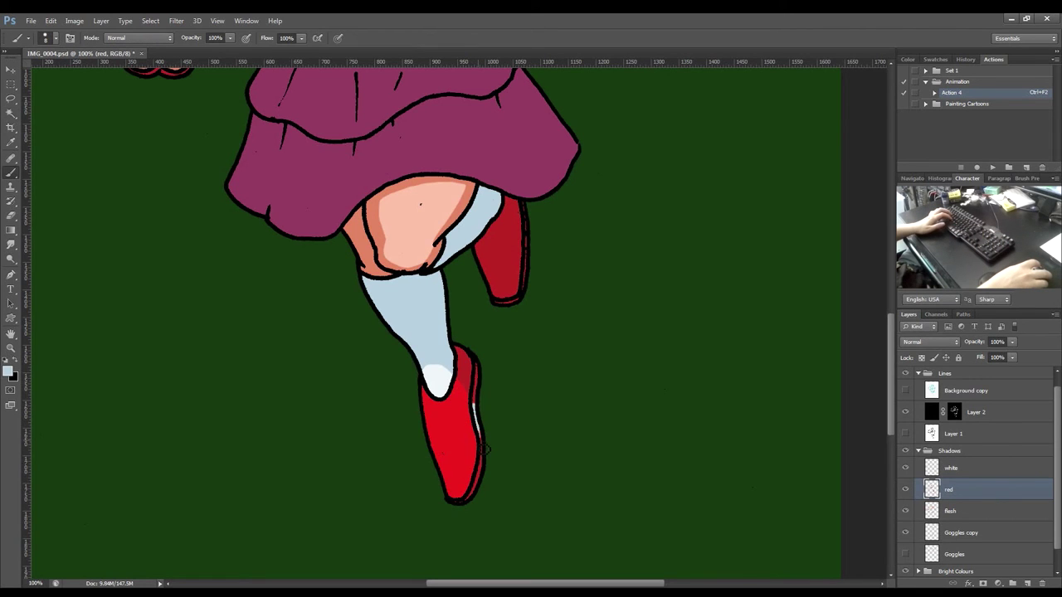
key(e)
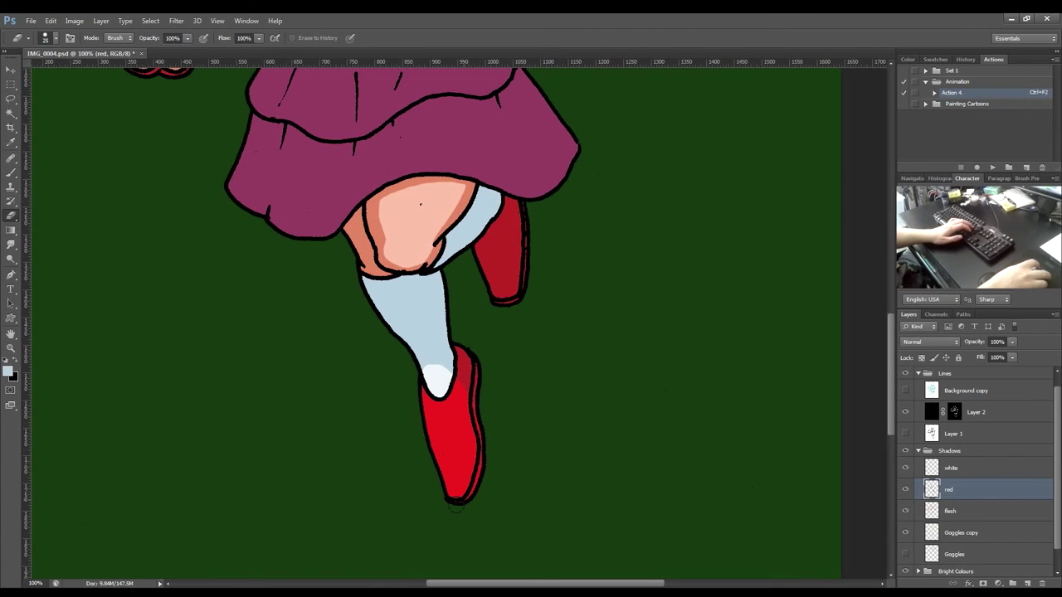
Zoom in on the torso and skirt and make the flesh shadows layer active.
key(ctrl+0)
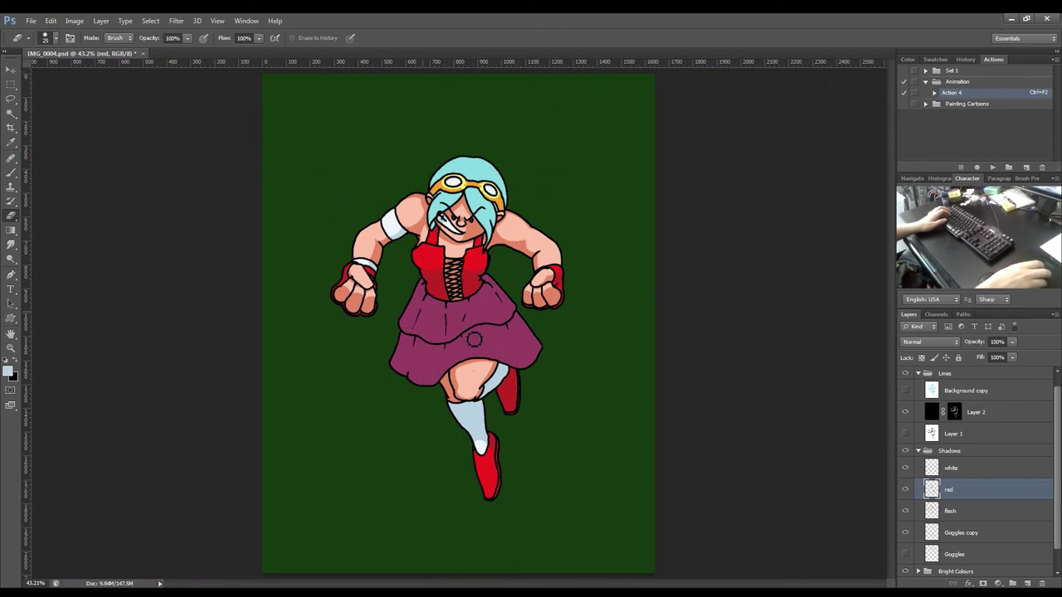
key(ctrl+plus)
key(ctrl+plus)
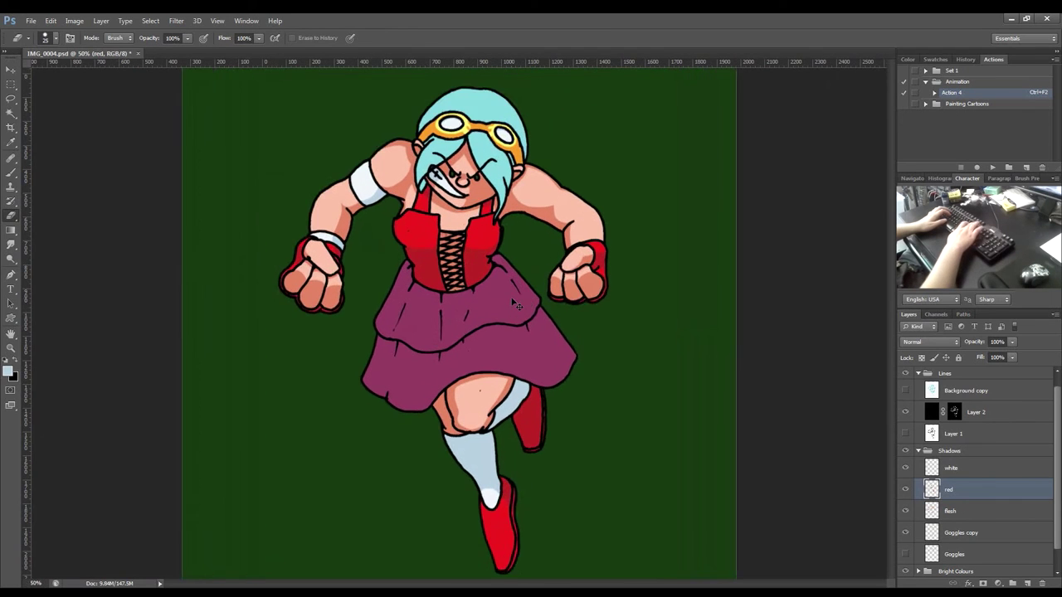
scroll(506, 303, down, 3)
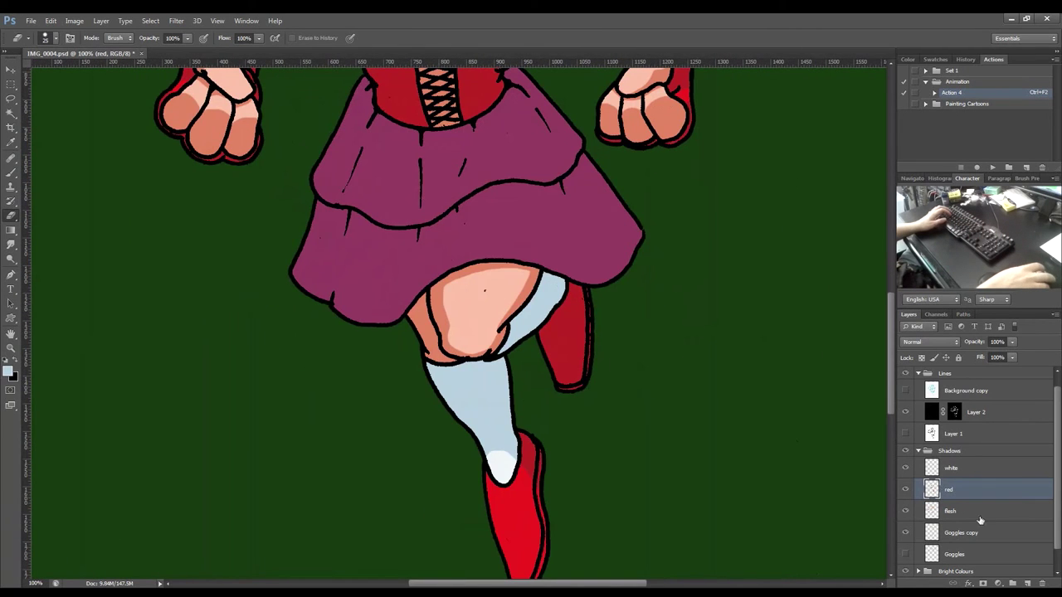
click(924, 504)
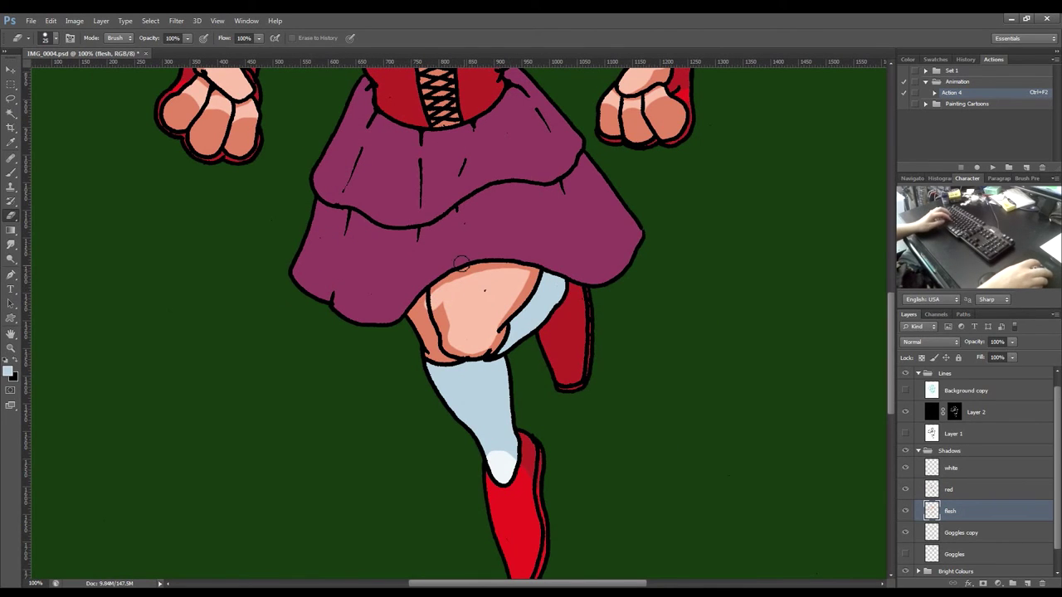
Sample the thigh's flesh shadow colour and erase shading along the thigh's lower-left edge.
key(b)
alt+click(427, 330)
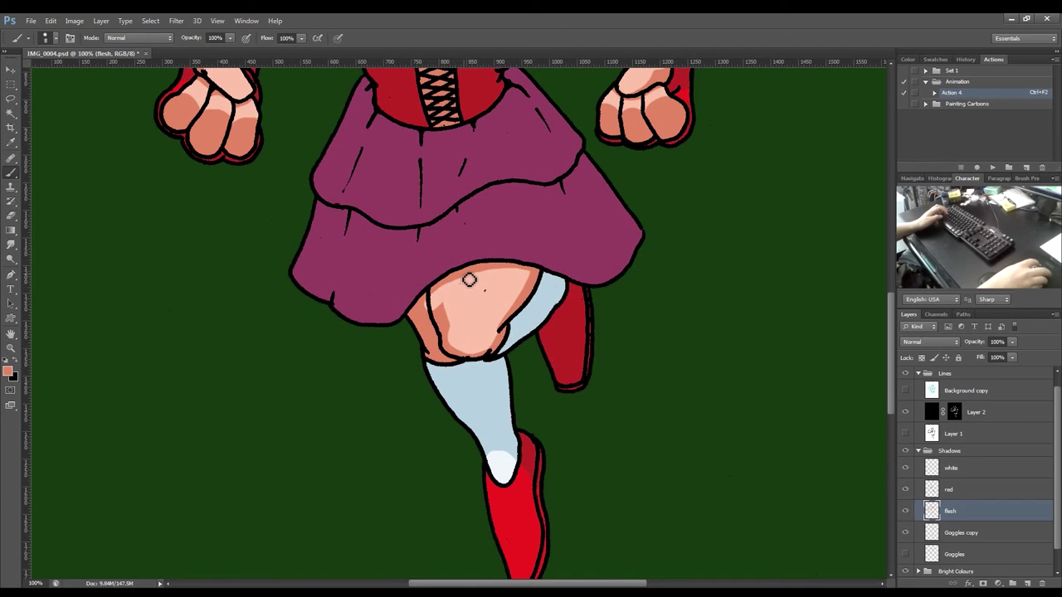
key(e)
drag(449, 305, 440, 316)
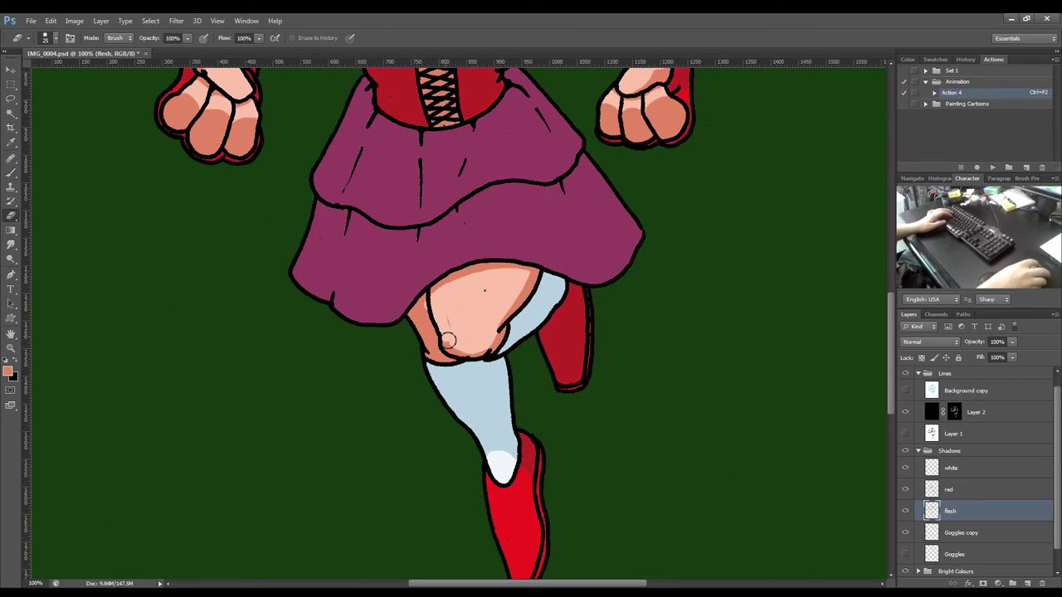
mouse_move(453, 338)
mouse_down()
mouse_move(446, 318)
mouse_move(458, 332)
mouse_move(467, 308)
mouse_move(460, 315)
mouse_up()
key(b)
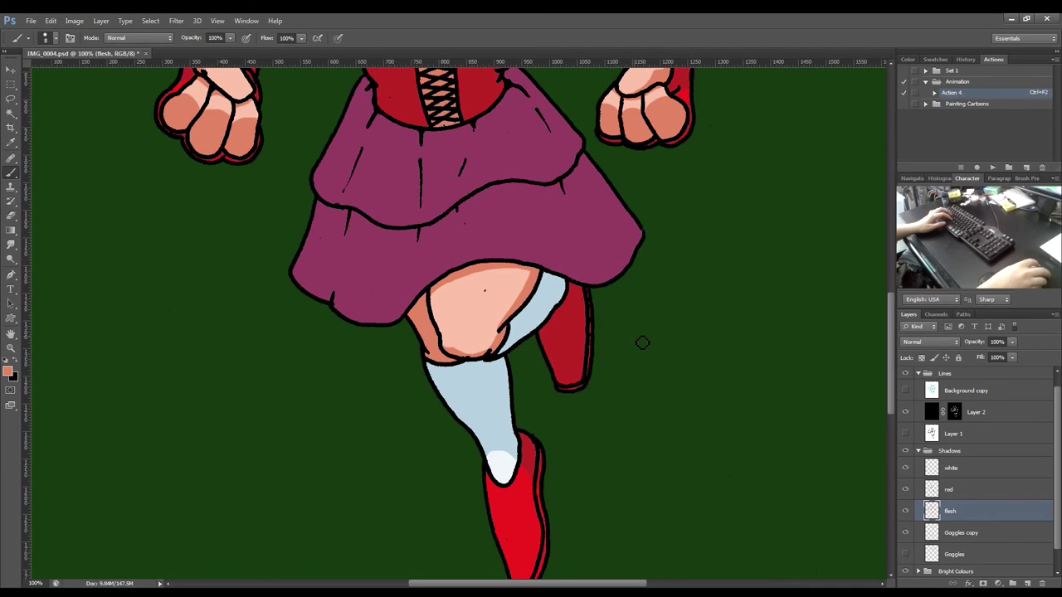
Fit the character on screen, save IMG_0004.psd and select the white shadows layer.
key(ctrl+0)
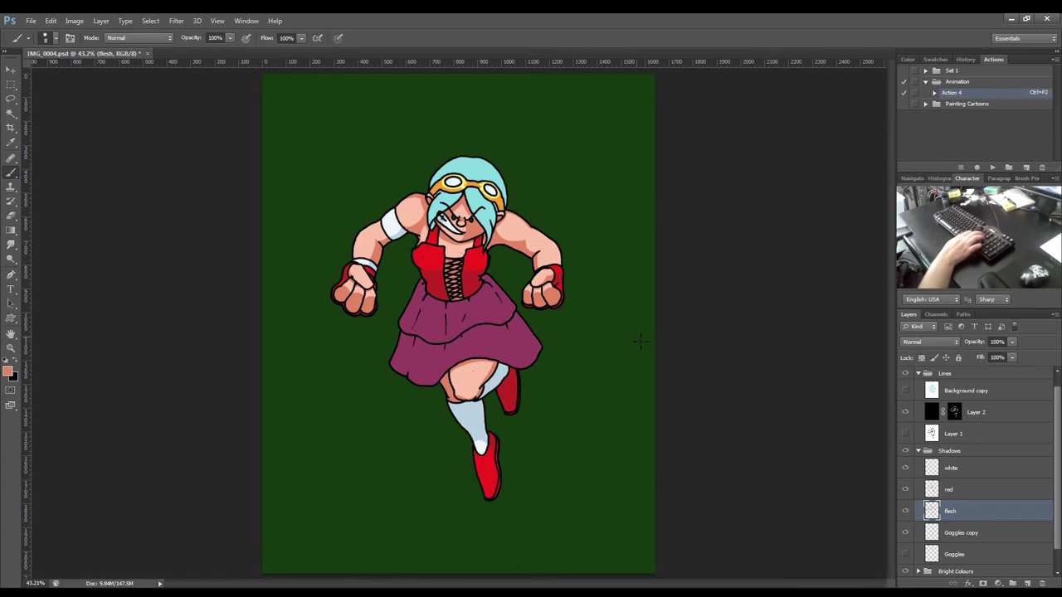
key(ctrl+s)
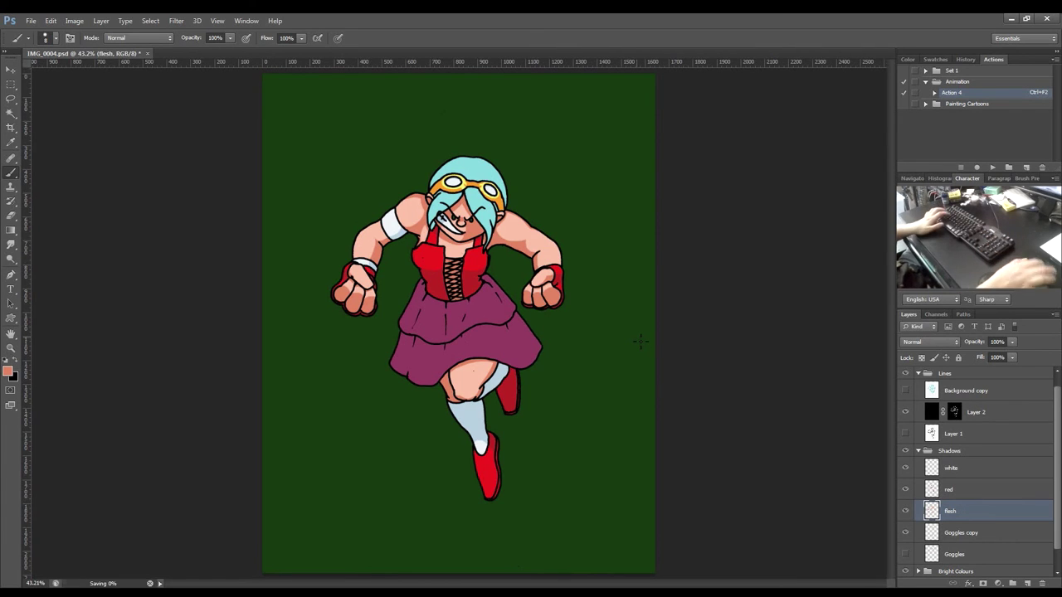
click(1009, 469)
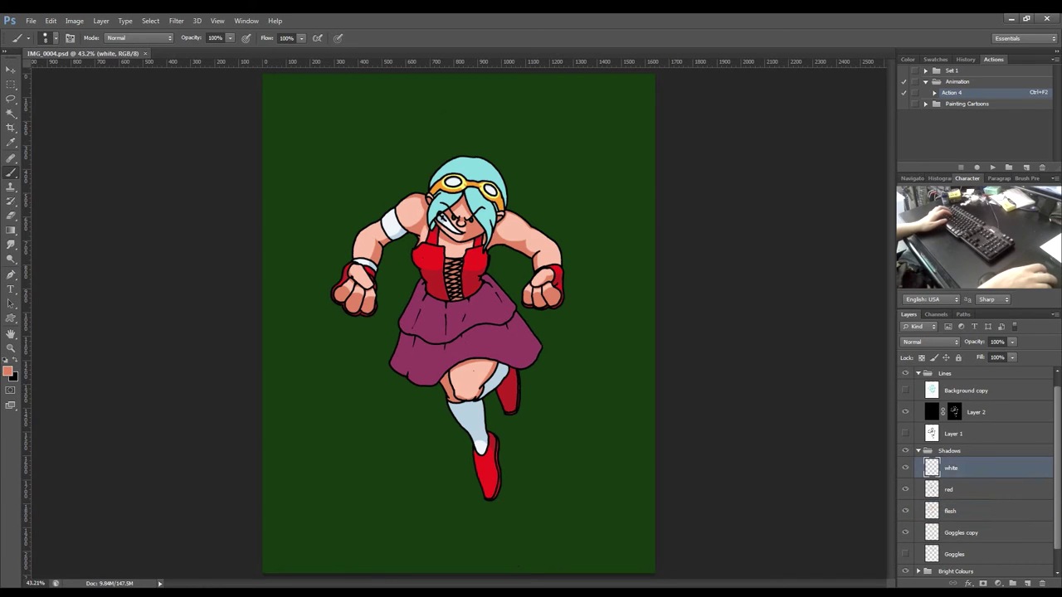
Add a new layer above white and name it 'skirt'.
click(1027, 584)
double_click(954, 468)
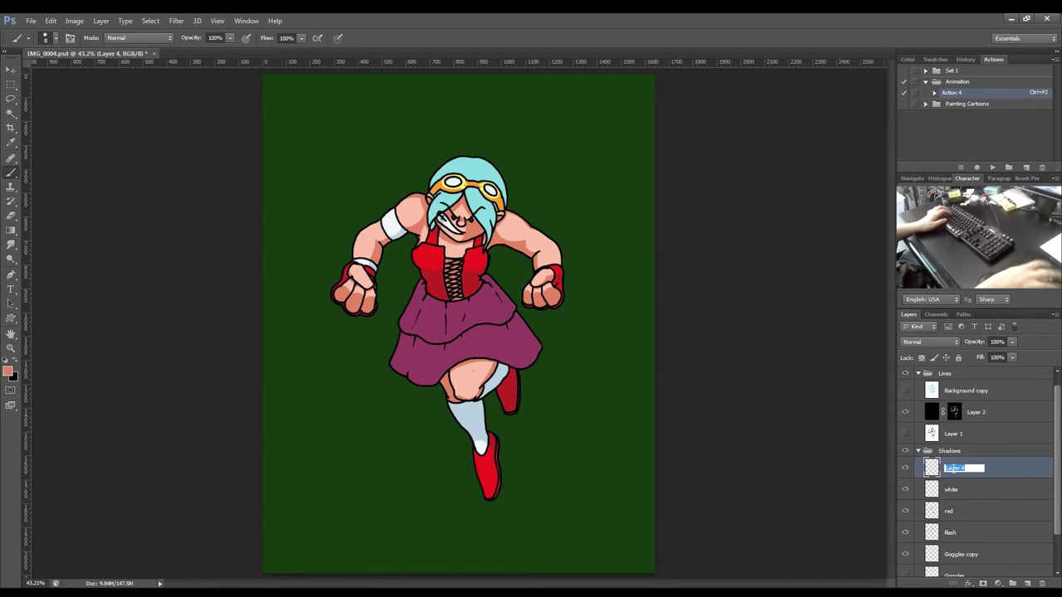
text(skirt)
key(Return)
Sample the skirt purple and set the foreground to a darker shade, 6d2b47.
key(i)
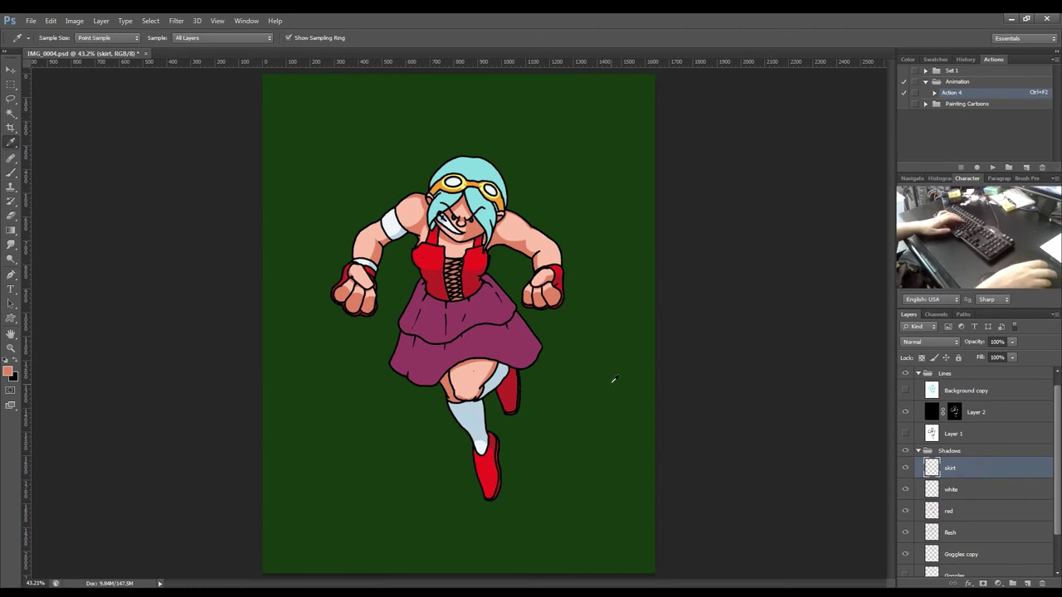
click(486, 355)
click(8, 370)
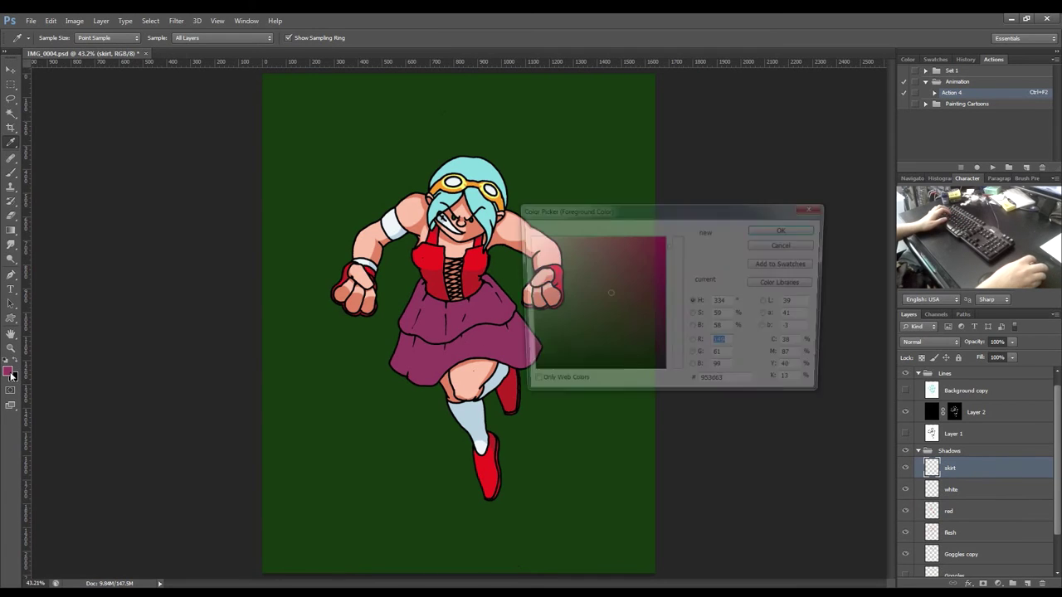
click(610, 302)
drag(611, 306, 612, 309)
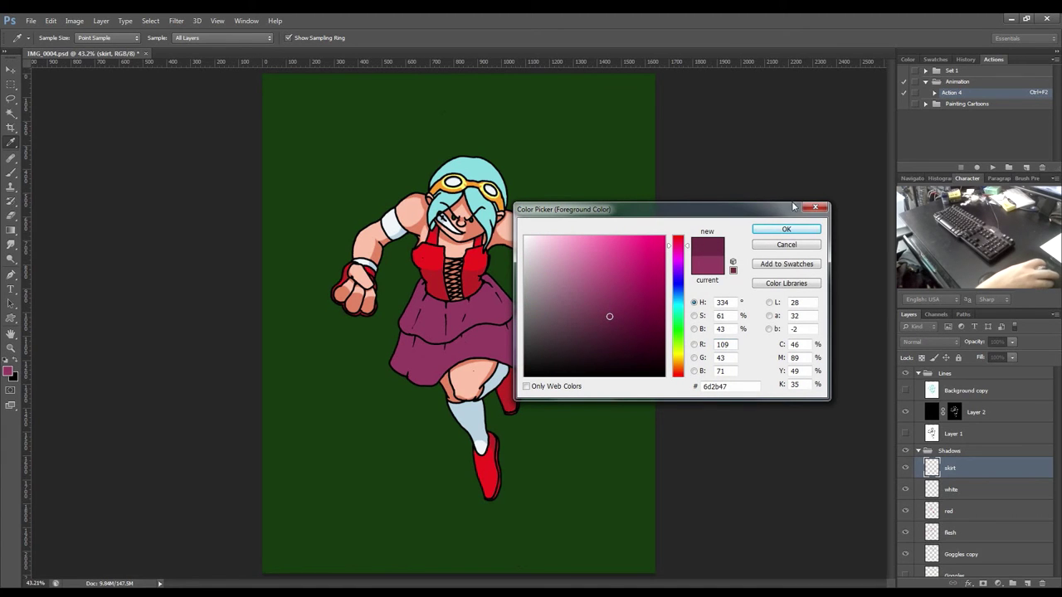
click(786, 229)
key(ctrl+1)
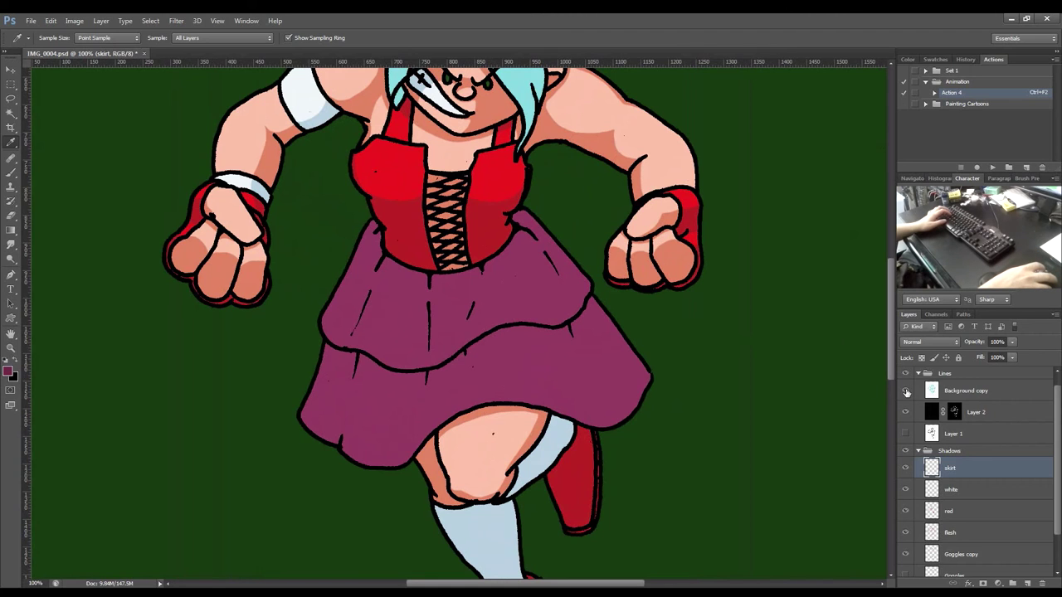
With the sketch texture showing at 300%, paint a size-15 shadow under the upper skirt tier.
click(906, 392)
key(b)
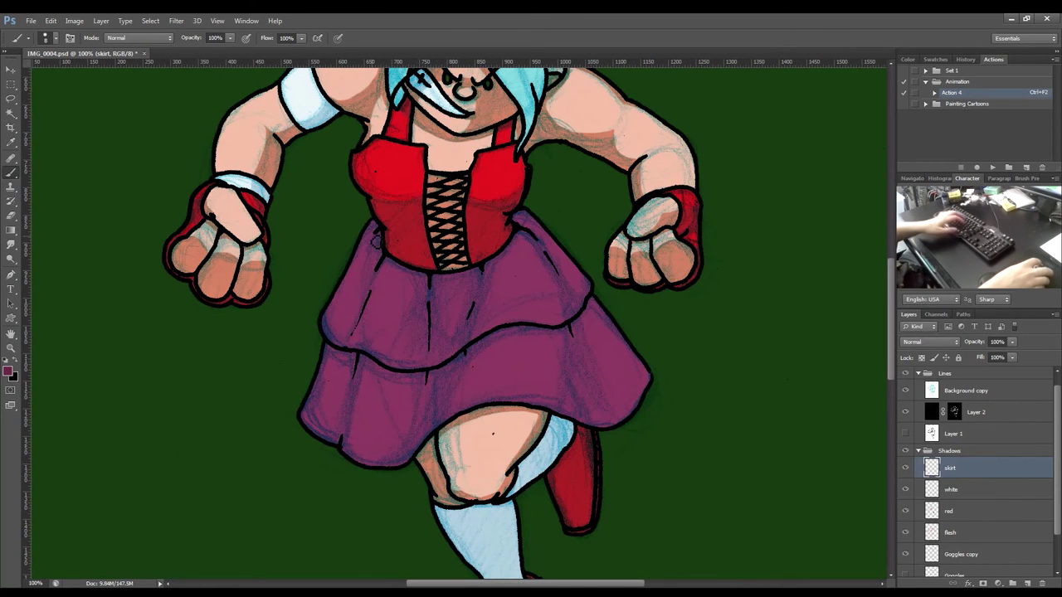
key(ctrl+plus)
key(ctrl+plus)
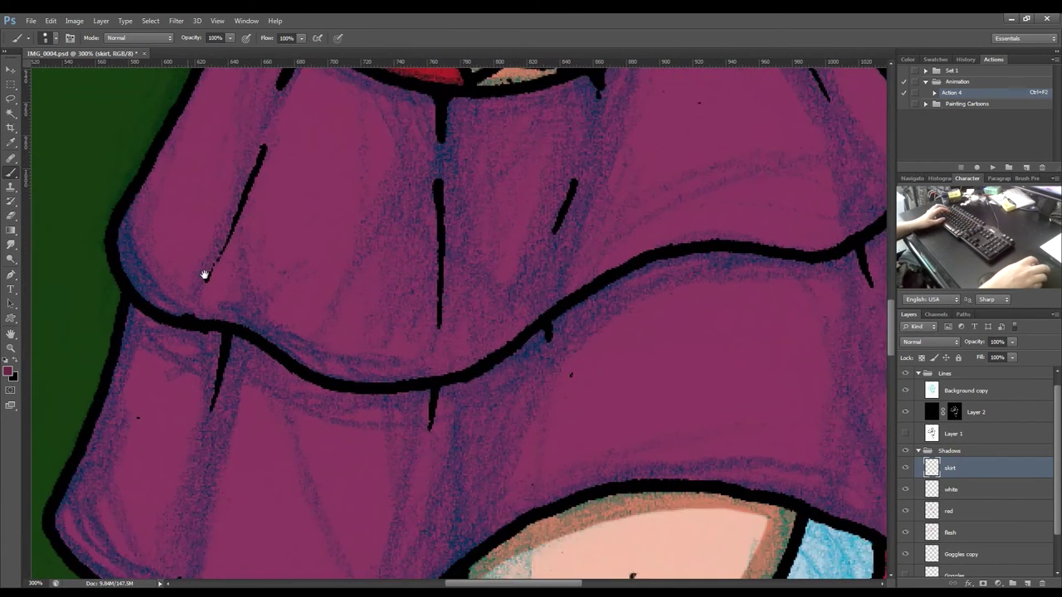
drag(205, 275, 225, 254)
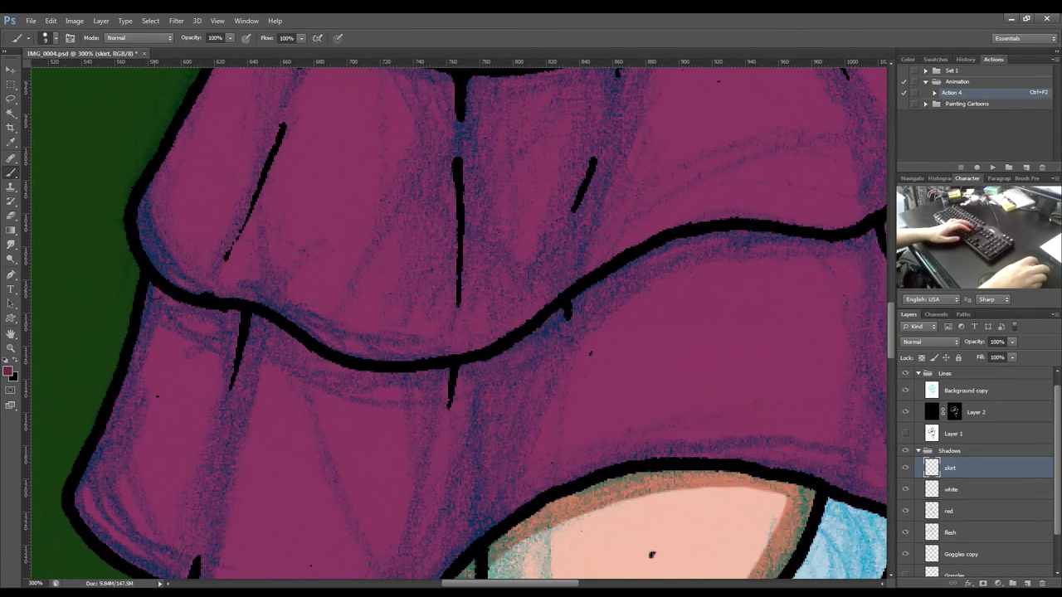
key(bracketright)
mouse_move(159, 316)
mouse_down()
mouse_move(320, 381)
mouse_move(415, 400)
mouse_move(469, 390)
mouse_move(710, 250)
mouse_move(881, 249)
mouse_up()
Extend the shadow down the skirt's right fold and hide the sketch texture layer.
drag(702, 287, 209, 369)
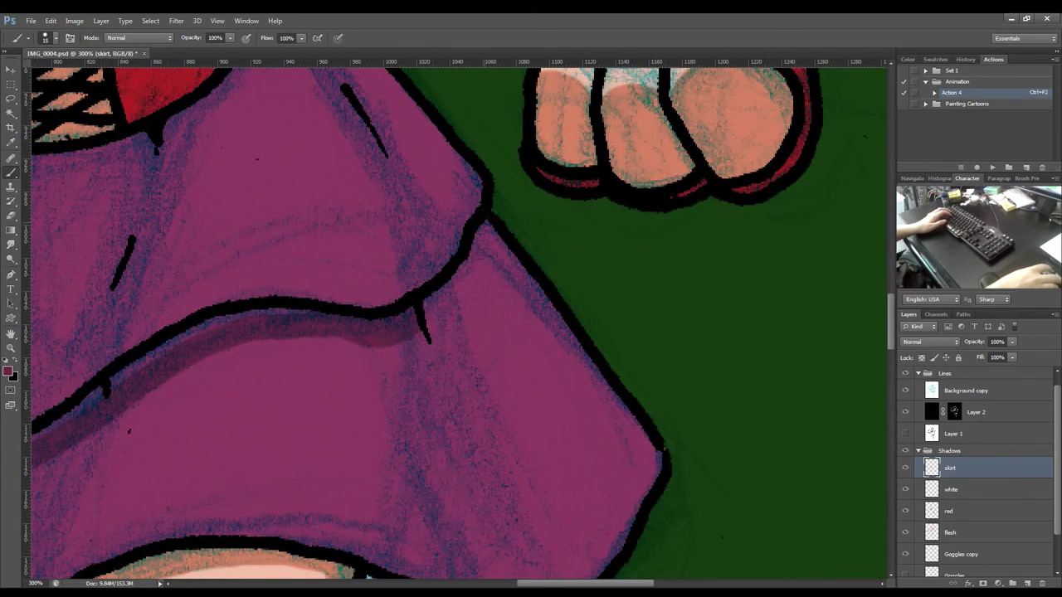
drag(470, 275, 427, 319)
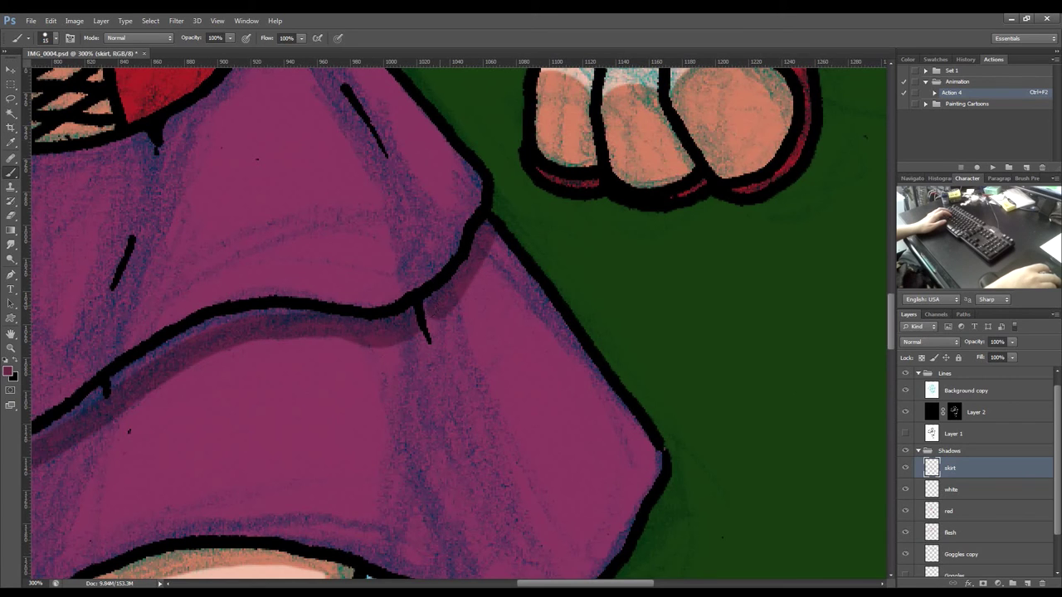
click(906, 390)
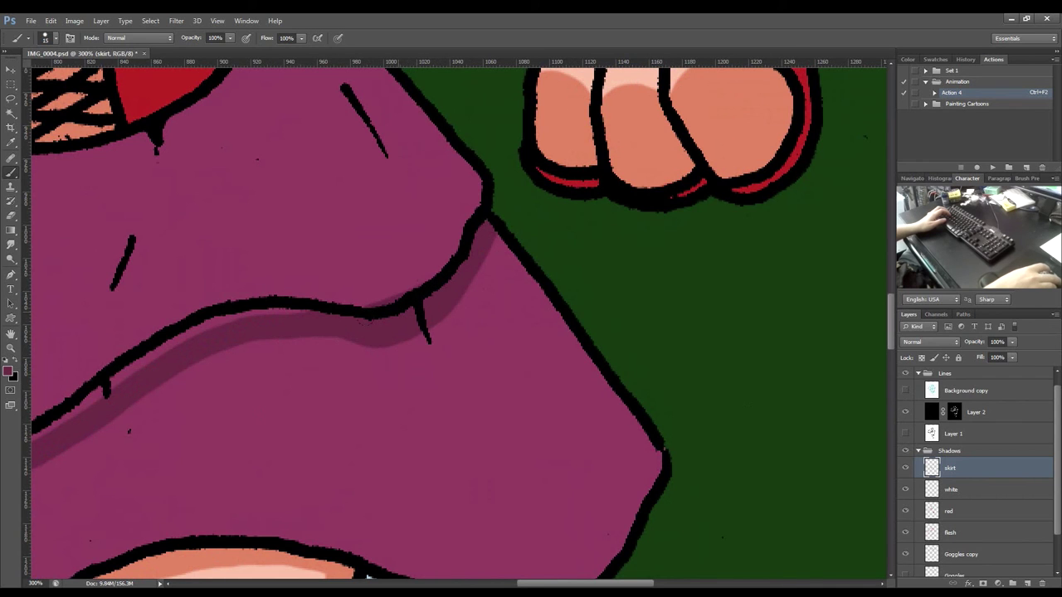
drag(319, 323, 551, 307)
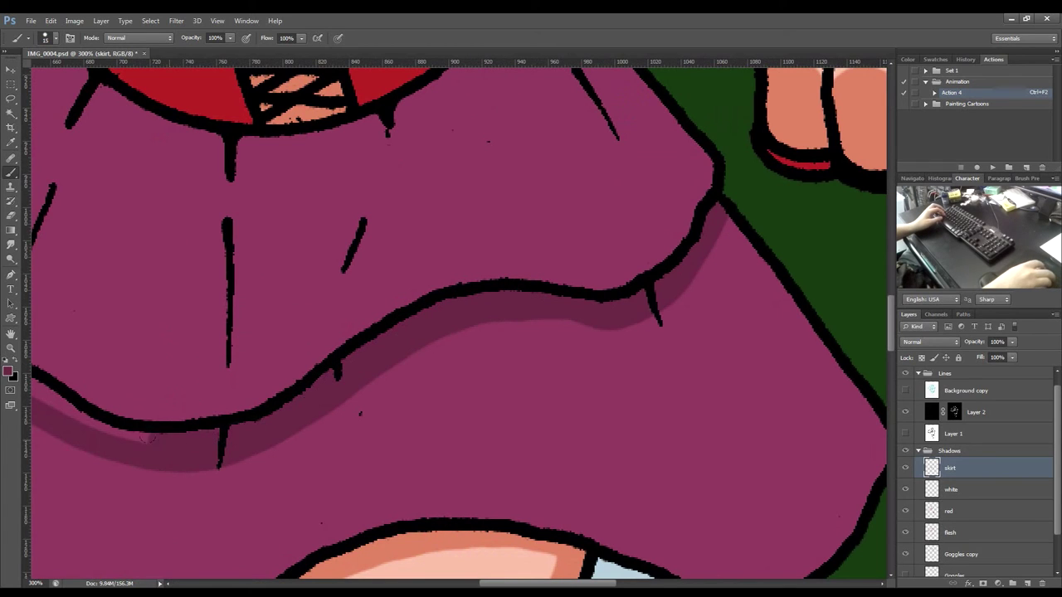
drag(267, 435, 770, 484)
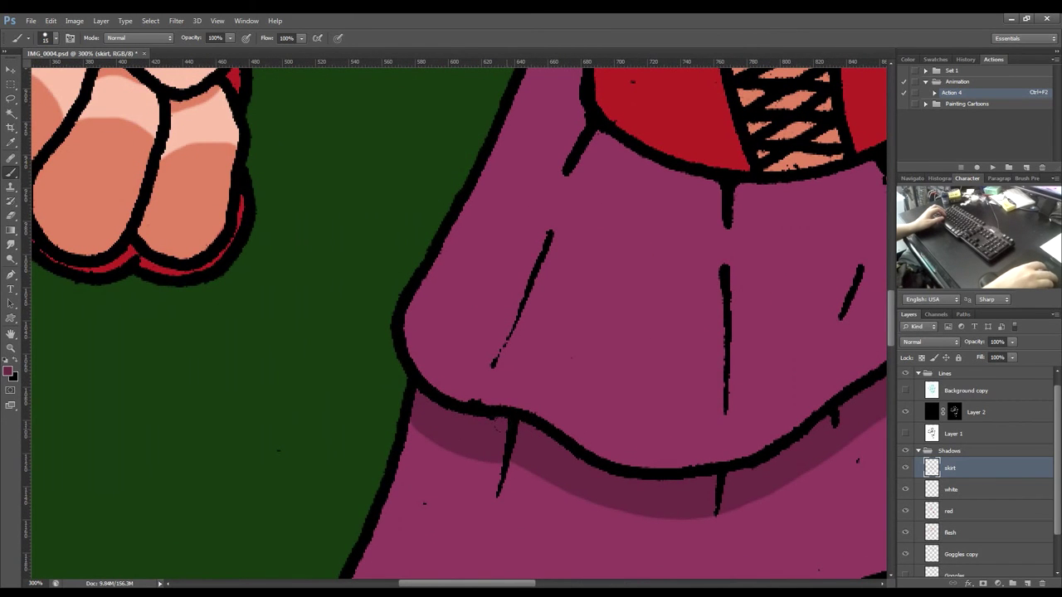
drag(600, 261, 311, 453)
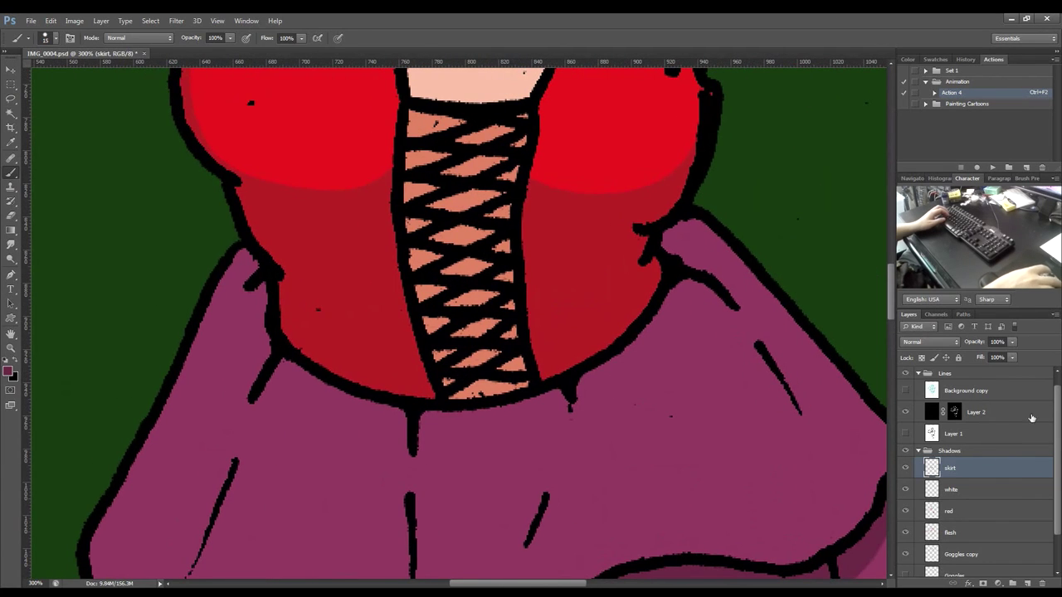
Show the sketch texture and shade the skirt's left side, upper-right edge and edge below the bodice.
click(906, 391)
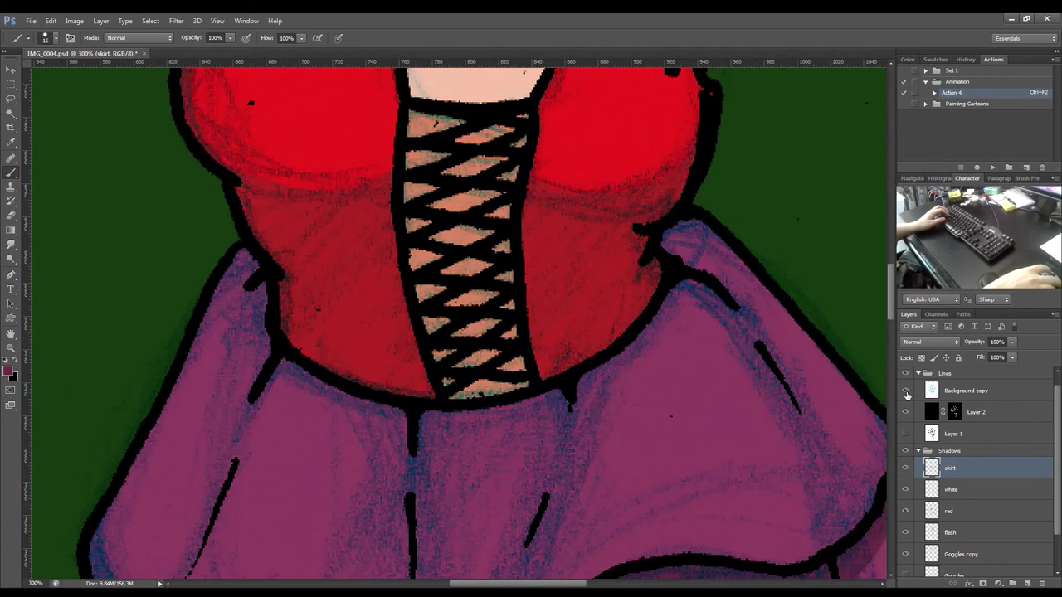
drag(434, 387, 378, 360)
mouse_move(332, 218)
mouse_down()
mouse_move(325, 275)
mouse_move(340, 313)
mouse_up()
drag(345, 250, 349, 282)
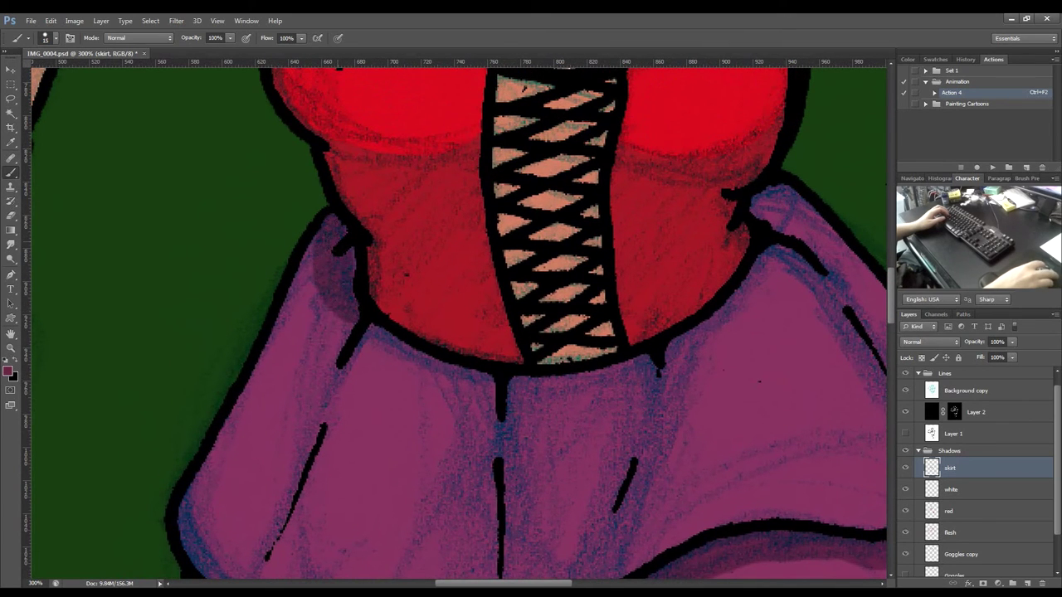
mouse_move(765, 187)
mouse_down()
mouse_move(780, 201)
mouse_move(783, 233)
mouse_up()
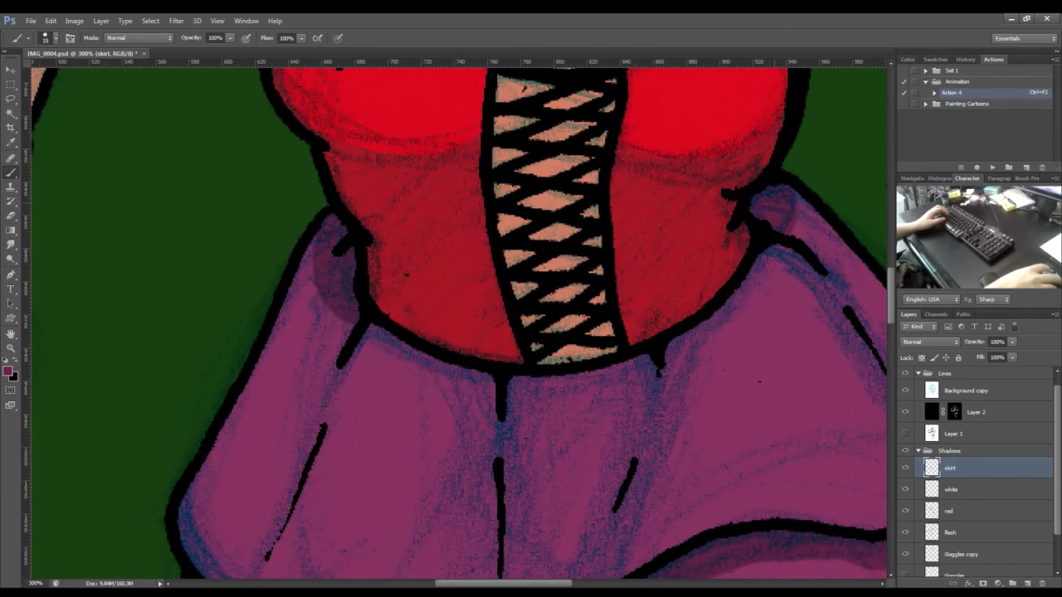
drag(780, 253, 760, 275)
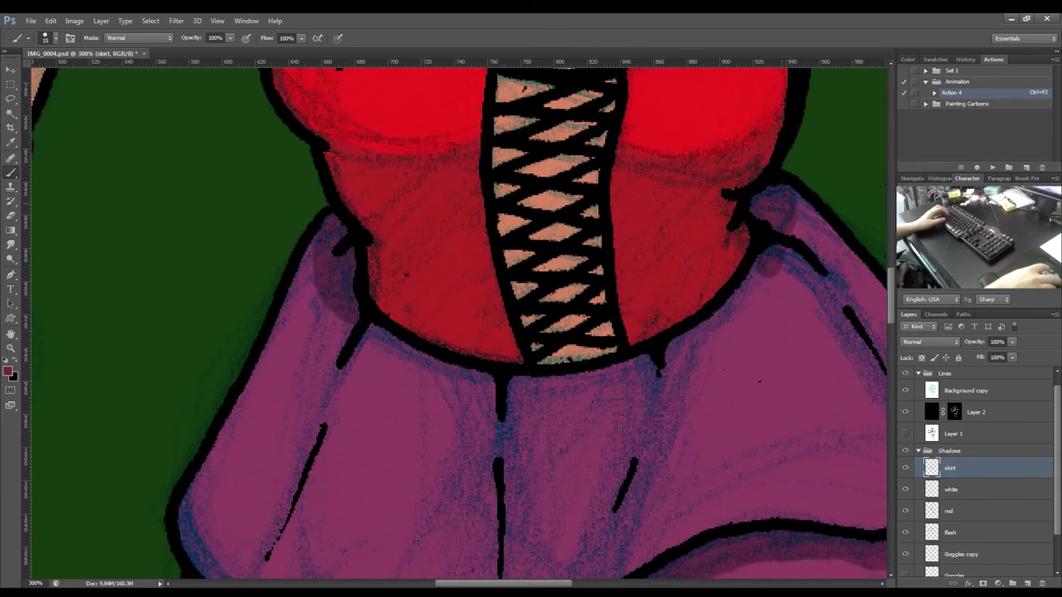
mouse_move(760, 282)
mouse_down()
mouse_move(672, 359)
mouse_move(535, 392)
mouse_move(428, 369)
mouse_move(369, 328)
mouse_up()
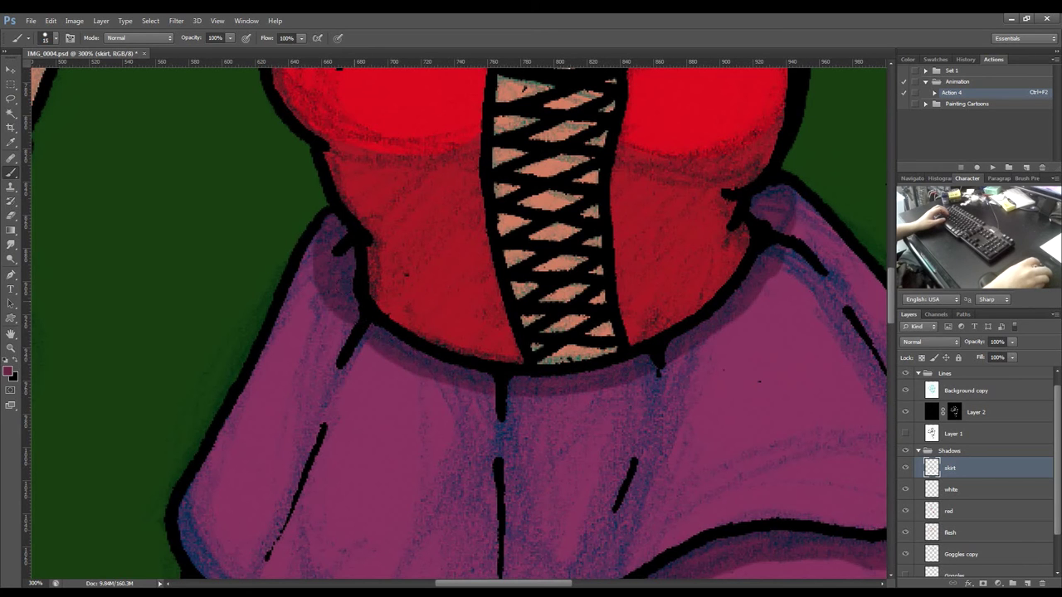
Paint dark strokes down the lower skirt's left edge, its front fold and inside its lower-left outline.
drag(569, 363, 569, 221)
drag(579, 308, 512, 333)
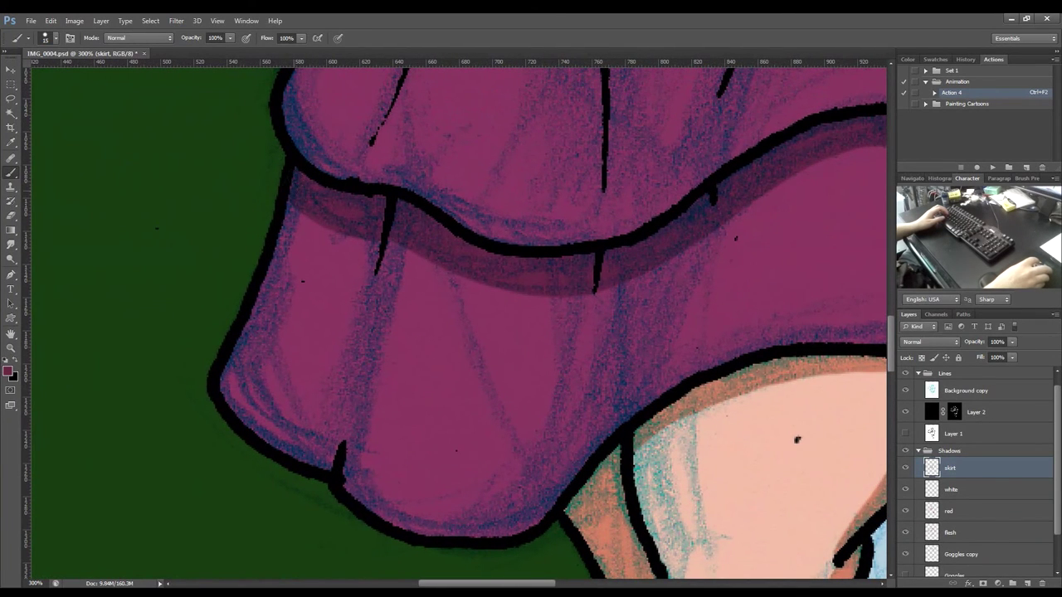
mouse_move(280, 254)
mouse_down()
mouse_move(256, 369)
mouse_move(273, 421)
mouse_move(309, 451)
mouse_up()
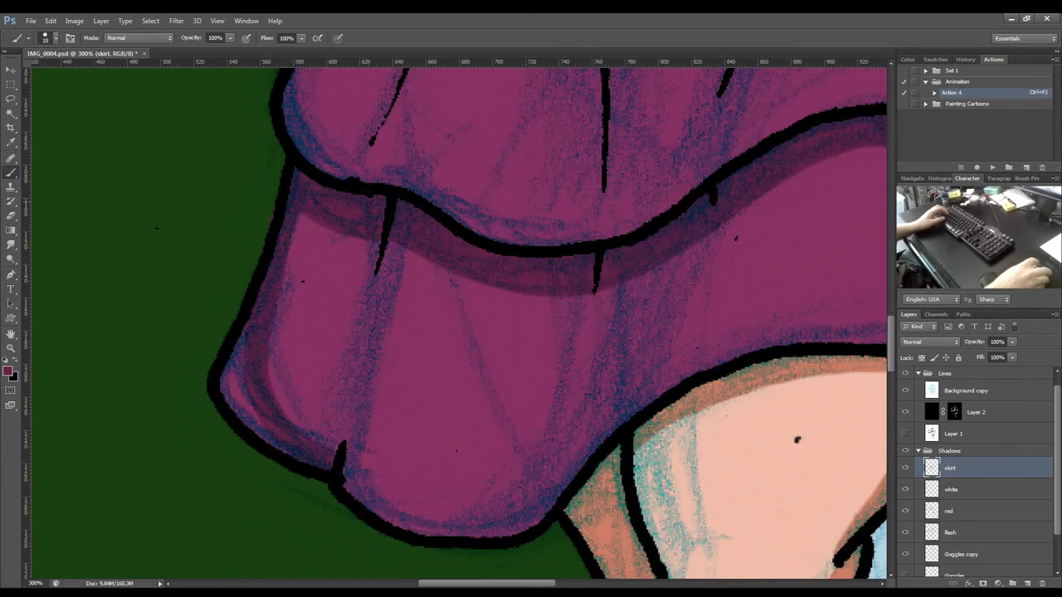
mouse_move(374, 242)
mouse_down()
mouse_move(337, 397)
mouse_move(316, 436)
mouse_up()
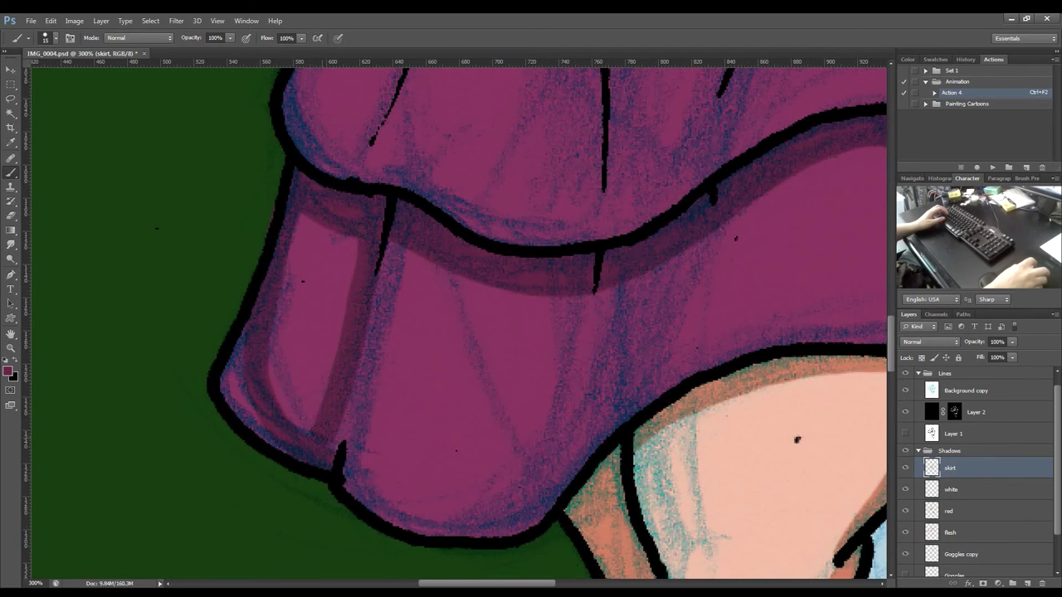
mouse_move(396, 242)
mouse_down()
mouse_move(354, 436)
mouse_move(357, 480)
mouse_up()
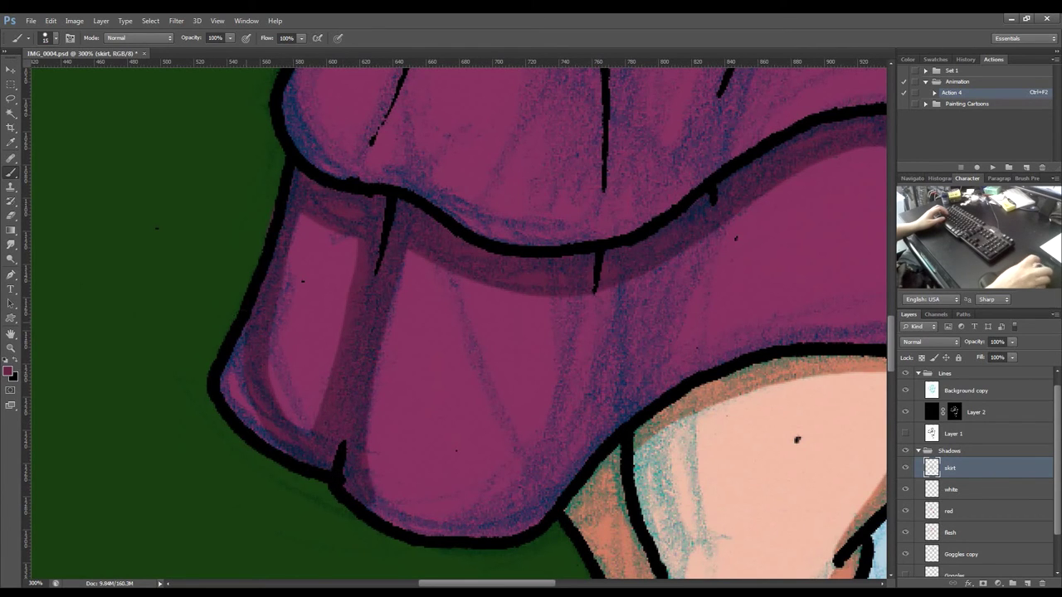
mouse_move(239, 339)
mouse_down()
mouse_move(226, 388)
mouse_move(283, 452)
mouse_up()
drag(377, 405, 208, 343)
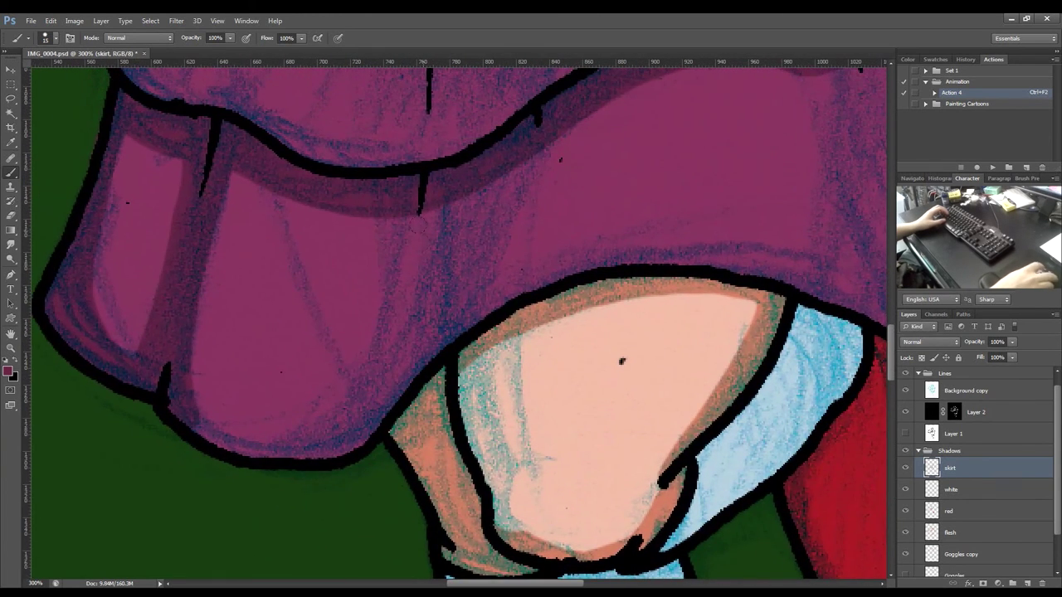
Paint shadow strokes down the middle and right skirt folds and along the right outline.
drag(450, 262, 328, 368)
mouse_move(336, 428)
mouse_down()
mouse_move(390, 290)
mouse_move(419, 249)
mouse_up()
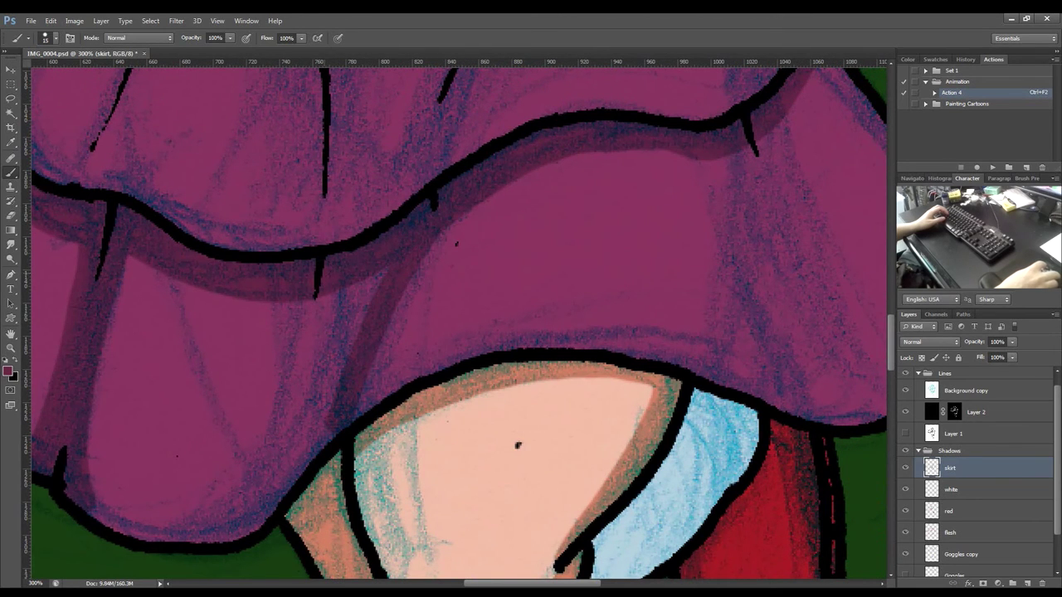
mouse_move(284, 301)
mouse_down()
mouse_move(253, 418)
mouse_move(182, 540)
mouse_up()
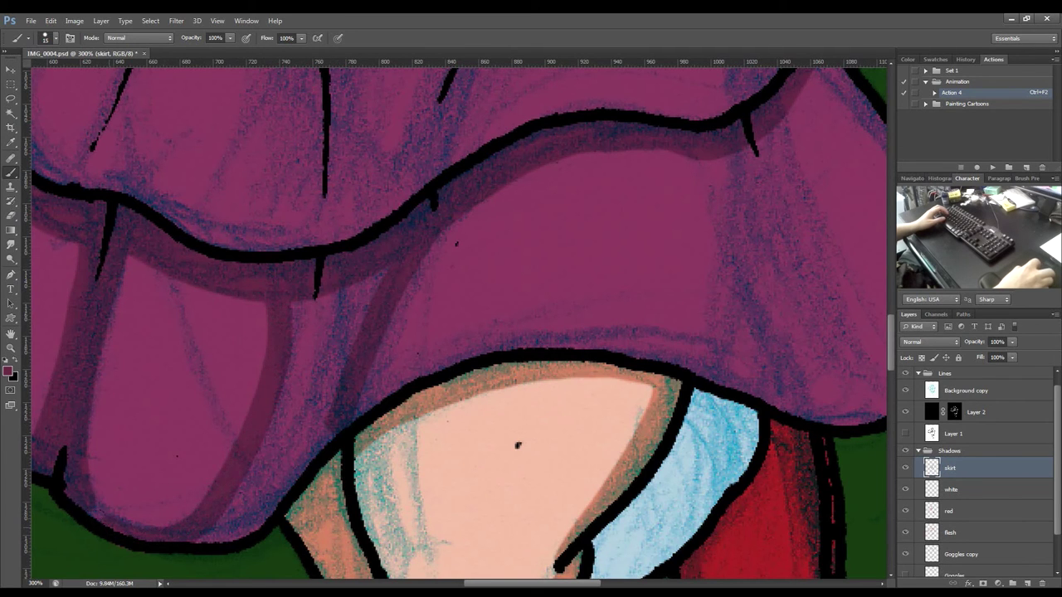
drag(585, 210, 376, 243)
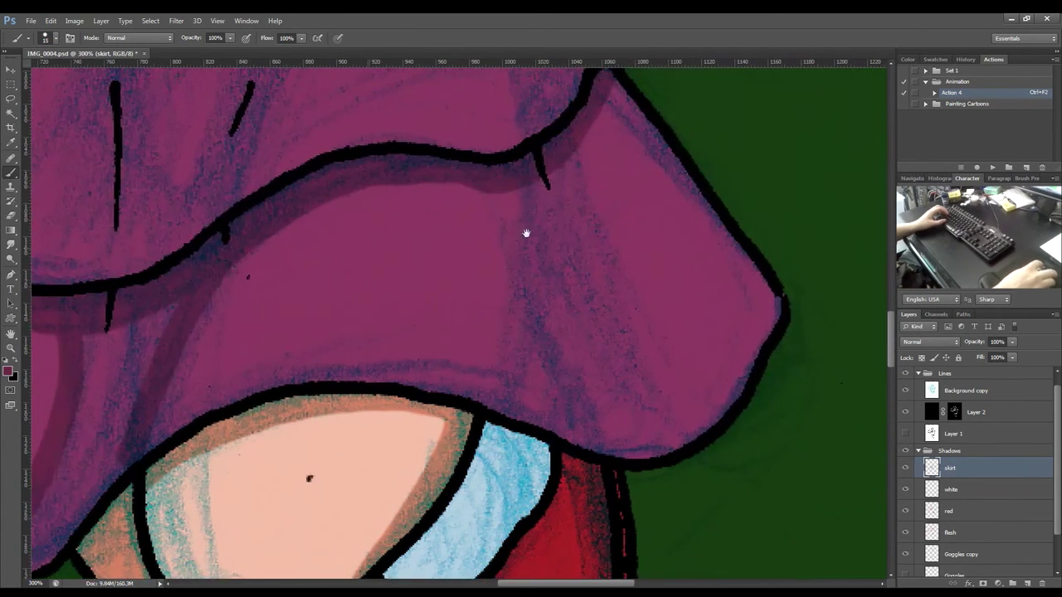
mouse_move(524, 186)
mouse_down()
mouse_move(514, 286)
mouse_move(471, 401)
mouse_up()
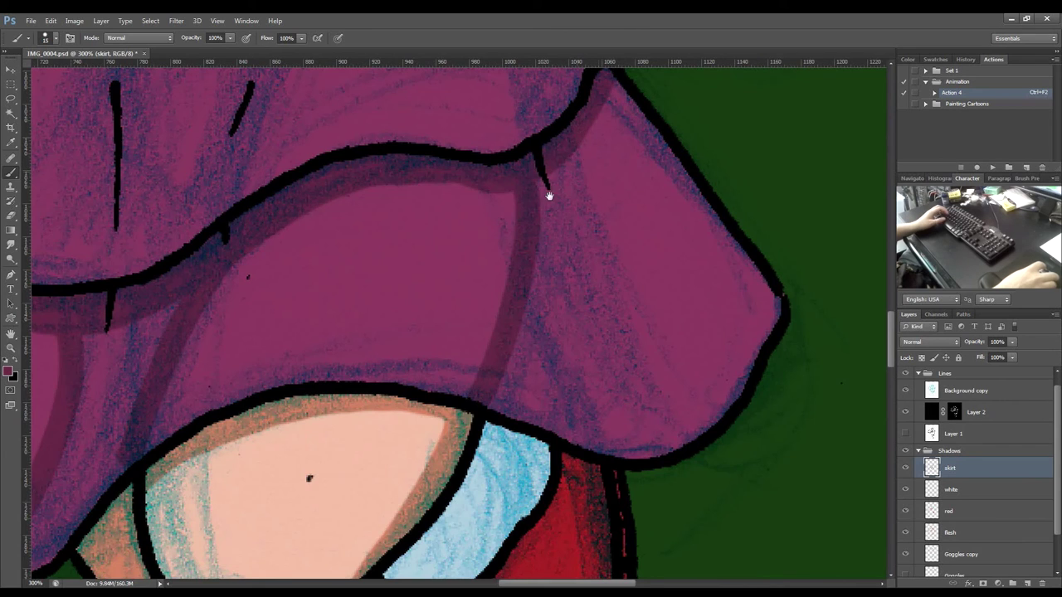
drag(548, 195, 357, 286)
mouse_move(377, 239)
mouse_down()
mouse_move(409, 371)
mouse_move(478, 485)
mouse_move(514, 515)
mouse_up()
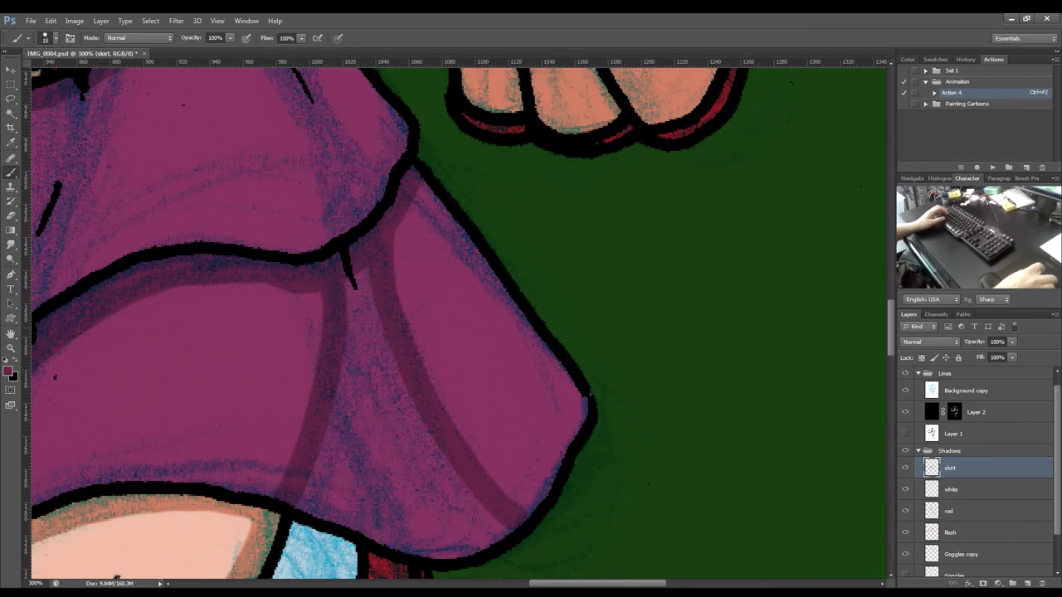
drag(412, 189, 507, 297)
drag(552, 369, 580, 403)
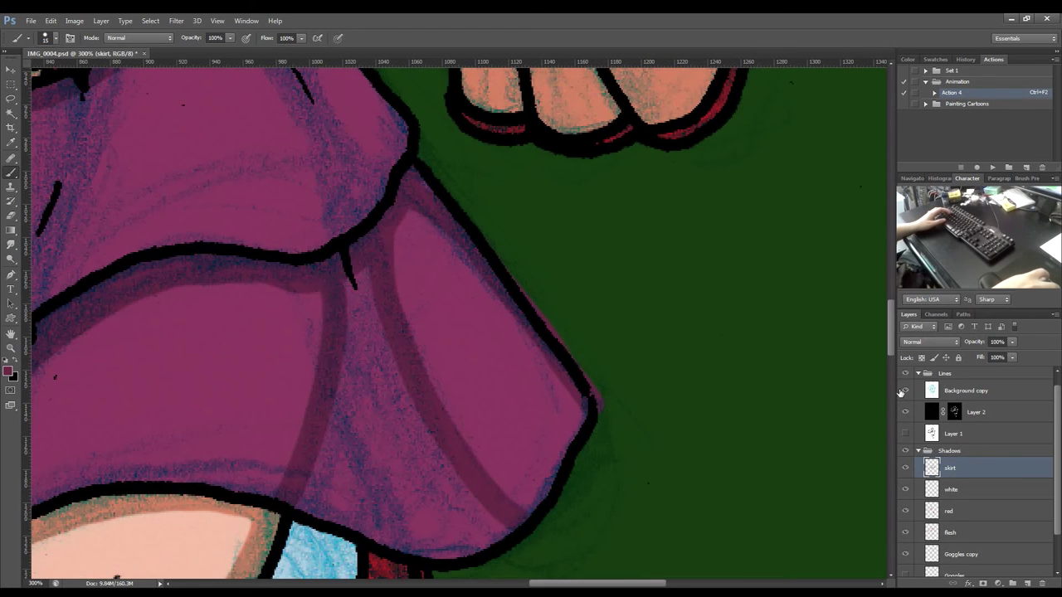
Hide the textured Background copy layer and touch up the shadows with eraser and brush.
click(907, 391)
key(e)
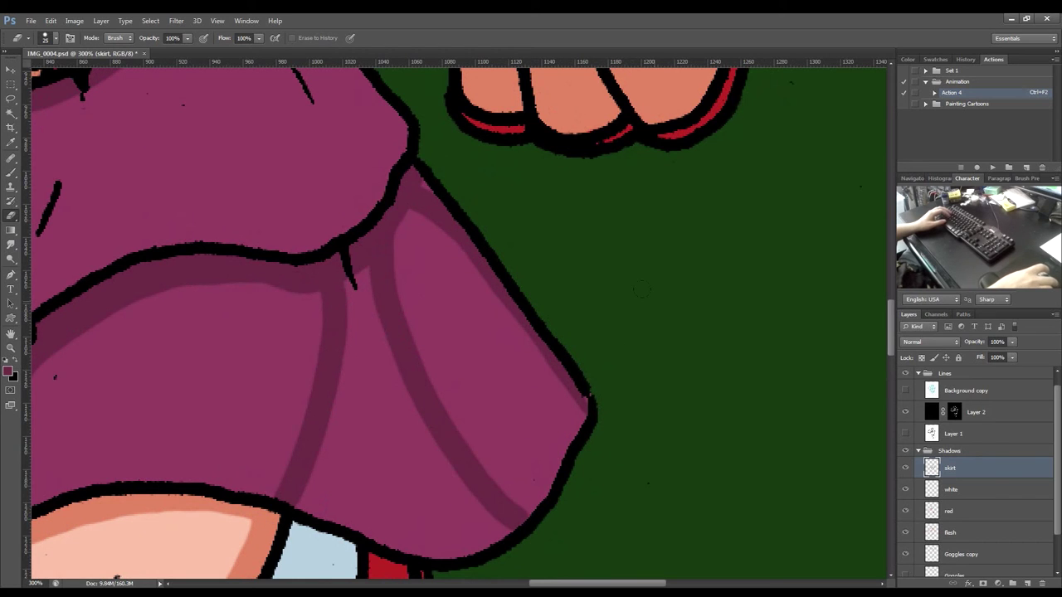
key(b)
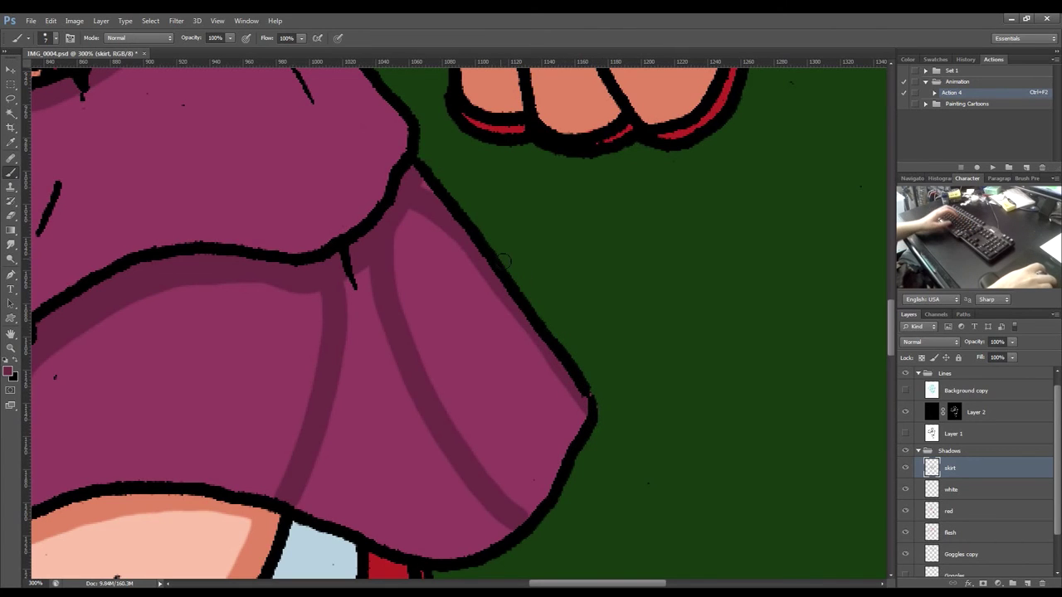
key(e)
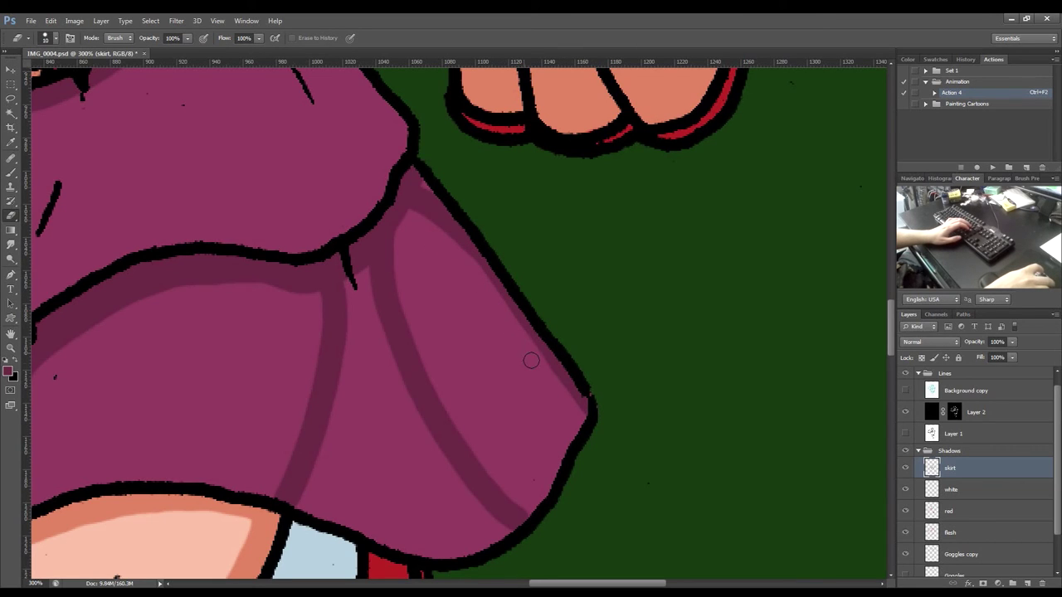
key(b)
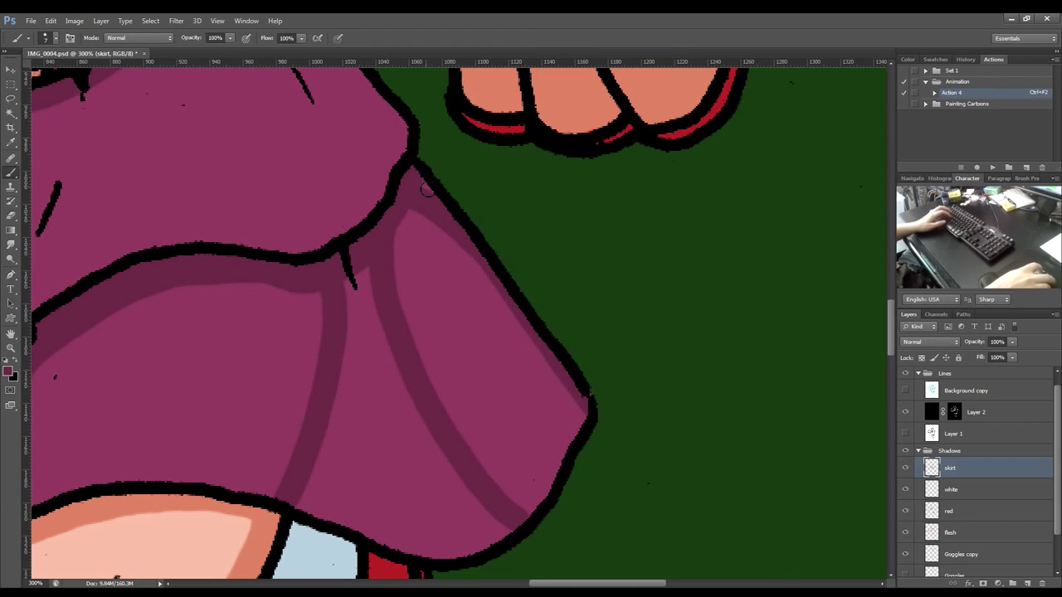
Select the skirt's middle fold and right edge and fill them with the shadow purple.
key(w)
click(387, 391)
drag(260, 429, 685, 249)
drag(235, 377, 466, 283)
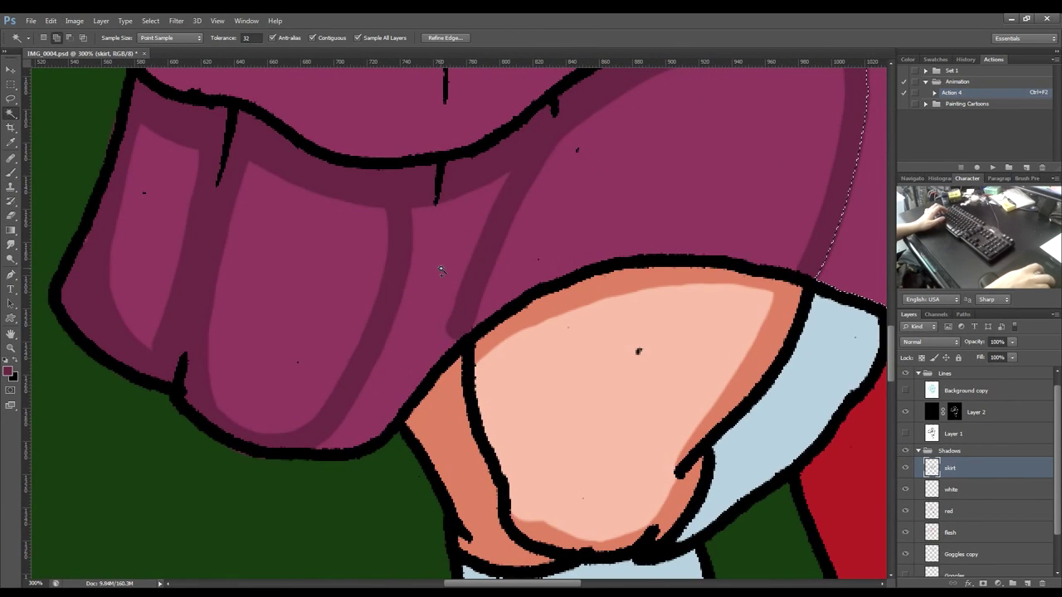
key(alt+BackSpace)
key(ctrl+d)
Erase to widen the lighter area between the two left folds and trim the bottom-left crease.
drag(530, 216, 351, 318)
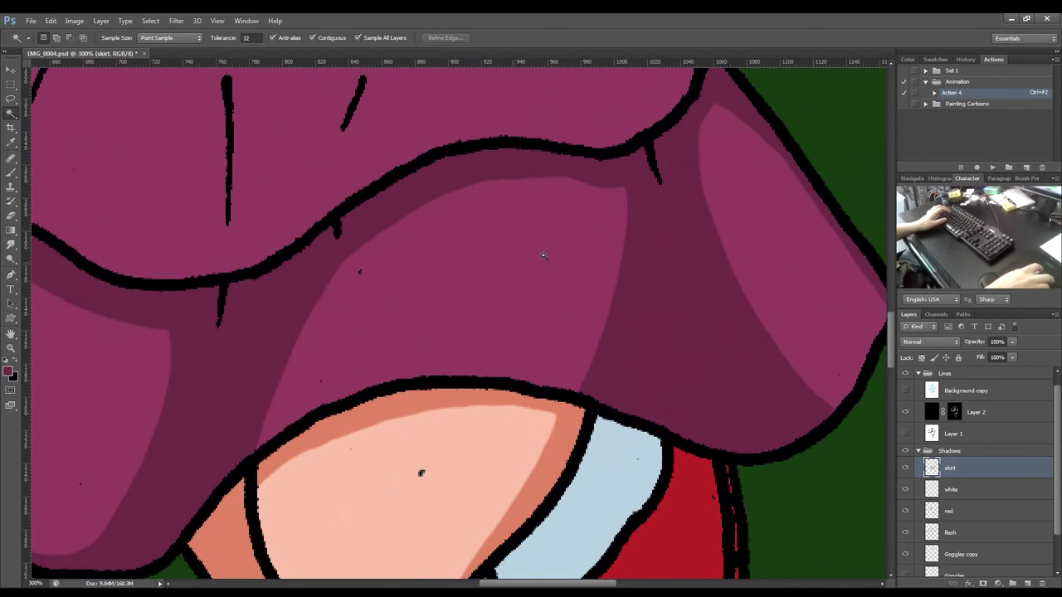
key(e)
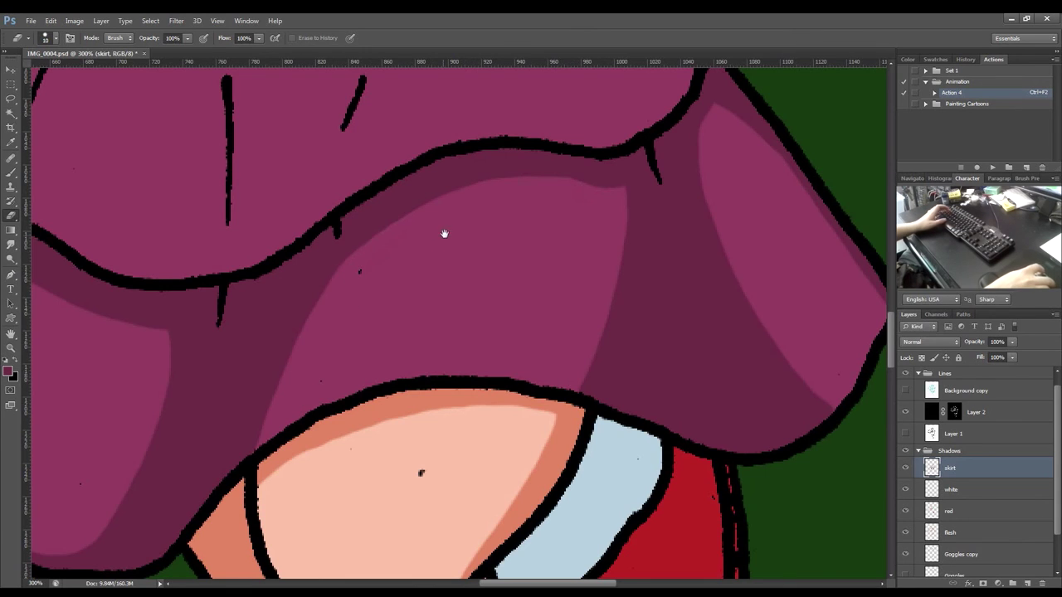
drag(443, 232, 725, 133)
key(b)
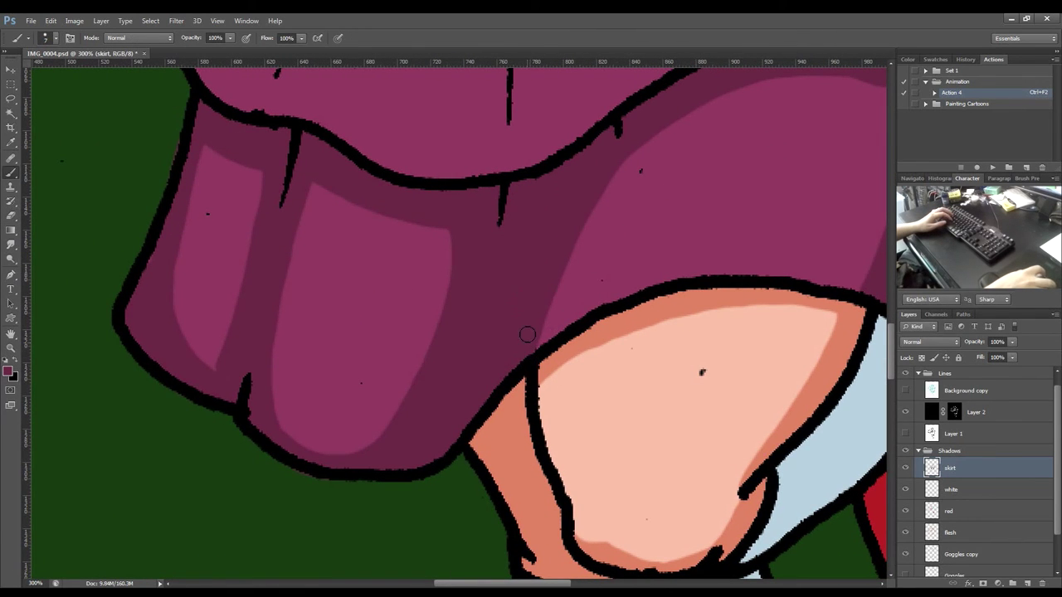
drag(515, 287, 567, 302)
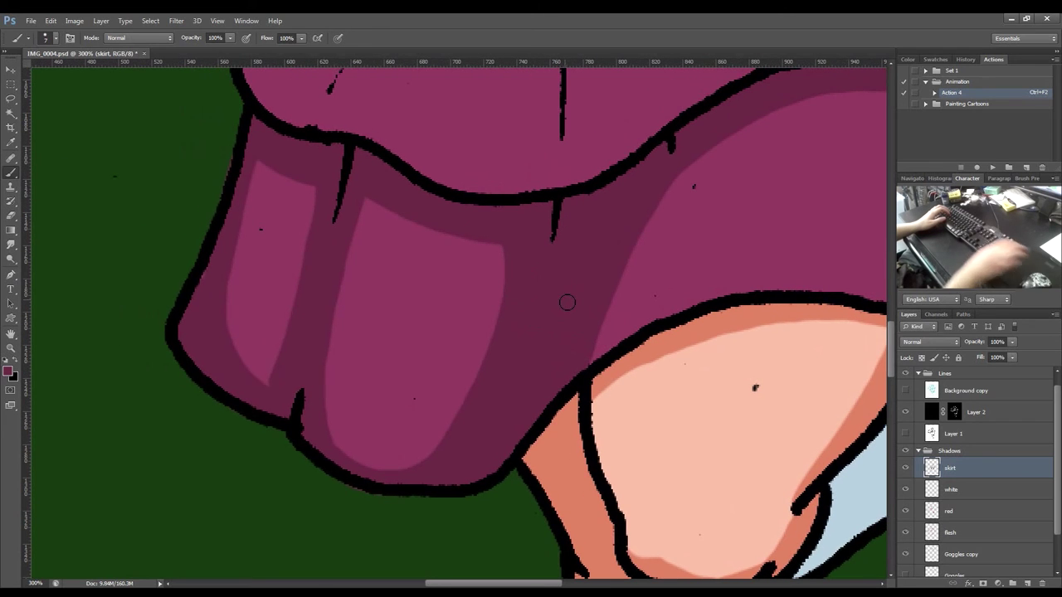
key(e)
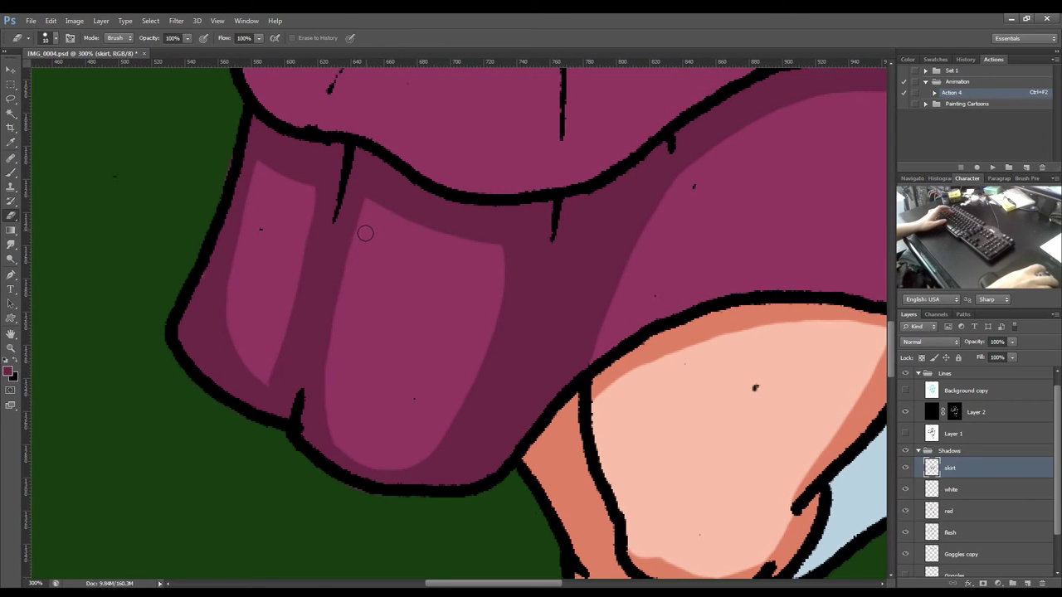
drag(341, 314, 305, 421)
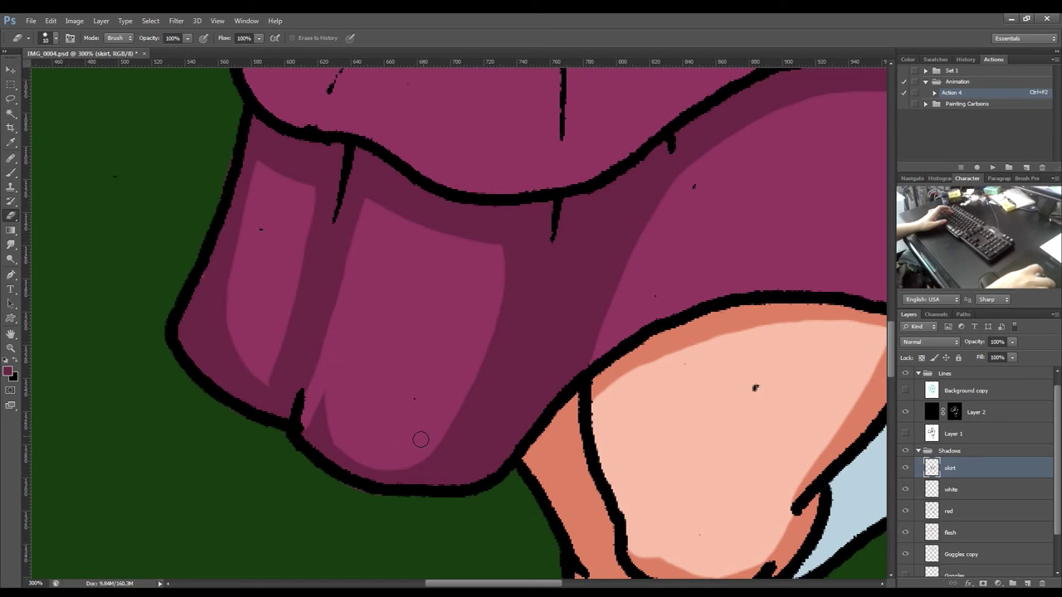
drag(404, 463, 355, 474)
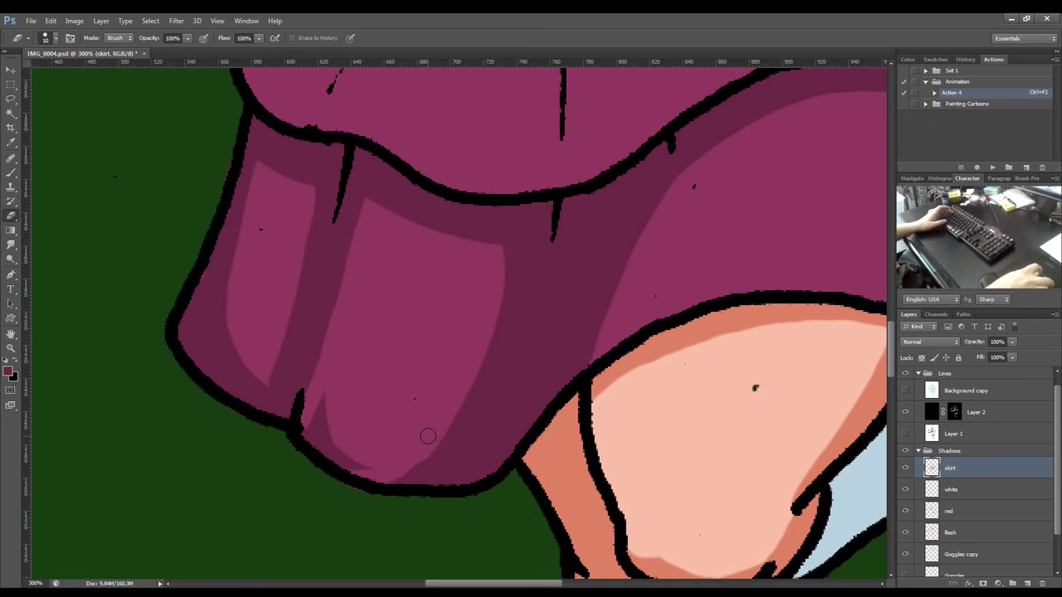
mouse_move(371, 472)
mouse_down()
mouse_move(323, 455)
mouse_move(320, 394)
mouse_up()
drag(340, 455, 323, 436)
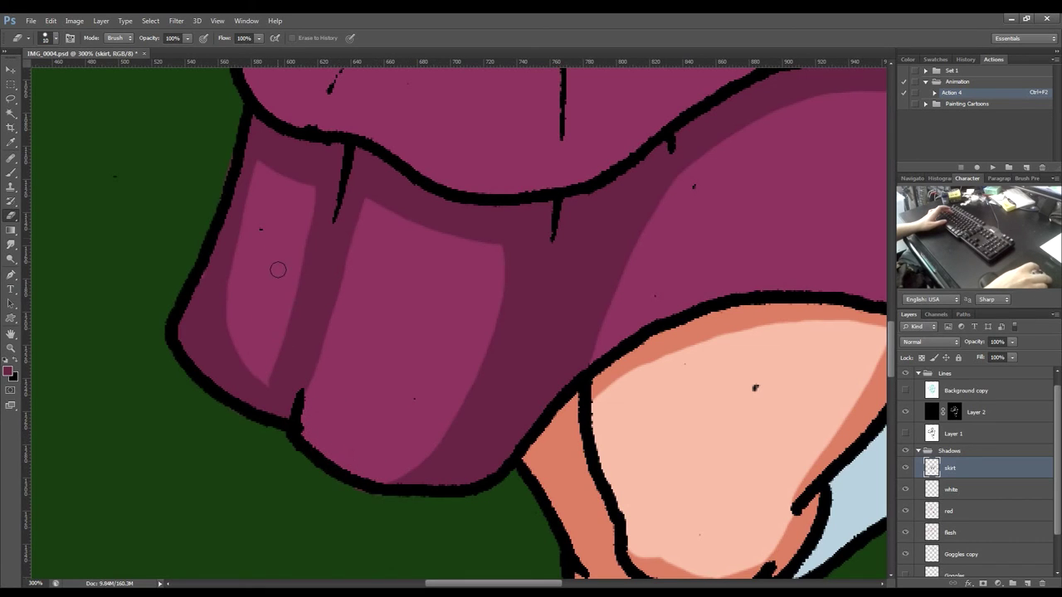
mouse_move(275, 327)
mouse_down()
mouse_move(267, 365)
mouse_move(241, 394)
mouse_up()
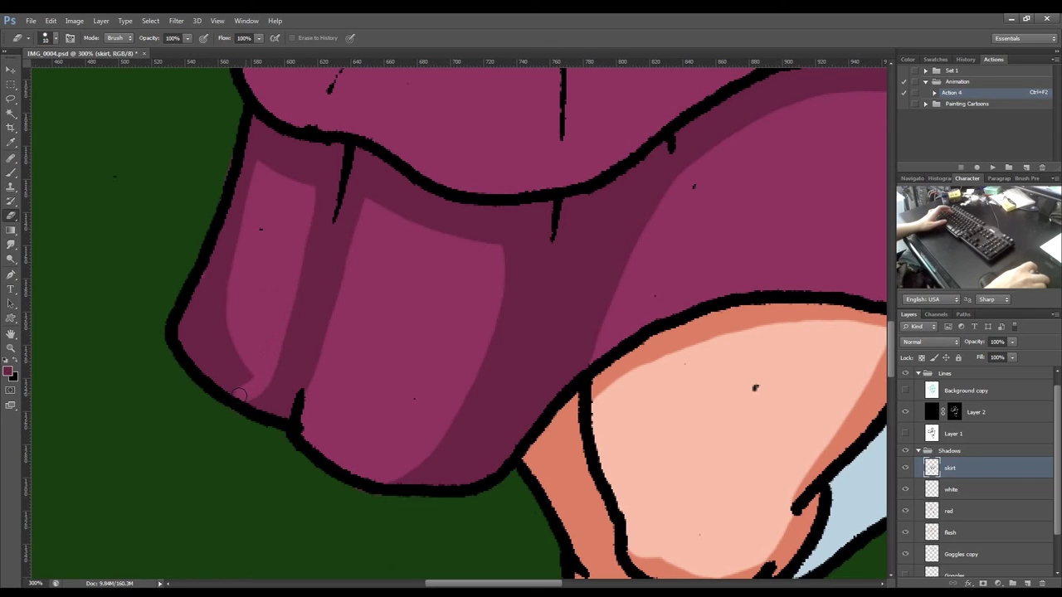
Erase most of the shadow along the skirt's left fold and bottom-left corner.
key(b)
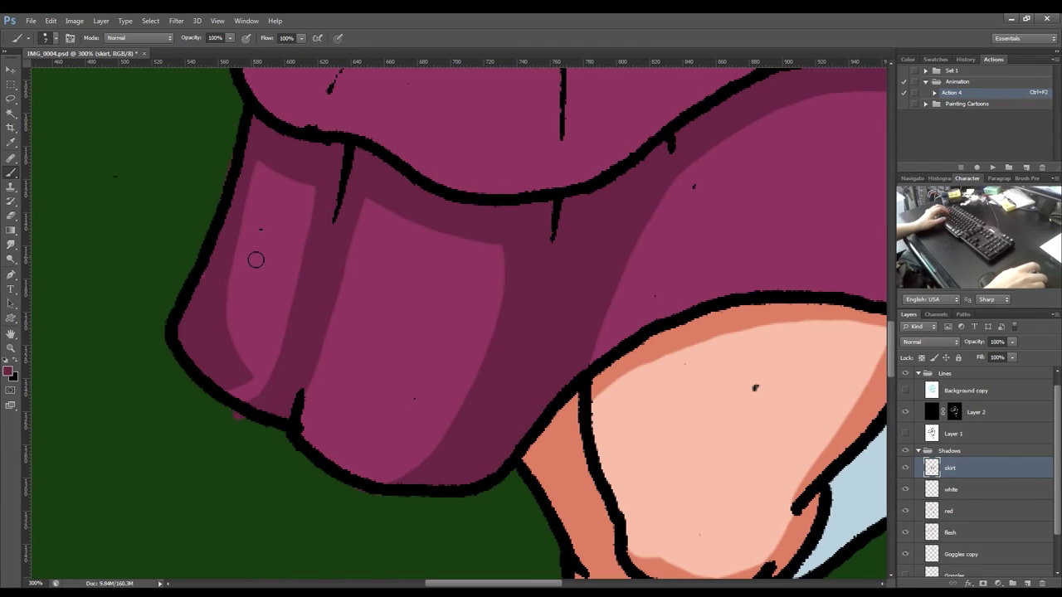
key(e)
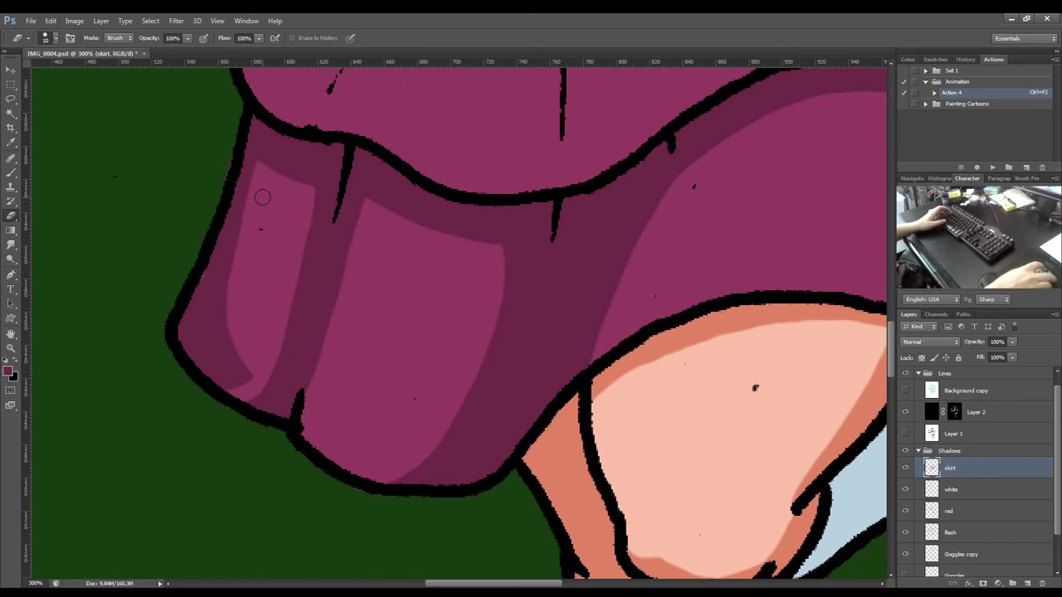
drag(236, 251, 182, 338)
mouse_move(212, 296)
mouse_down()
mouse_move(175, 368)
mouse_move(238, 293)
mouse_move(180, 377)
mouse_move(186, 387)
mouse_move(219, 364)
mouse_move(237, 396)
mouse_up()
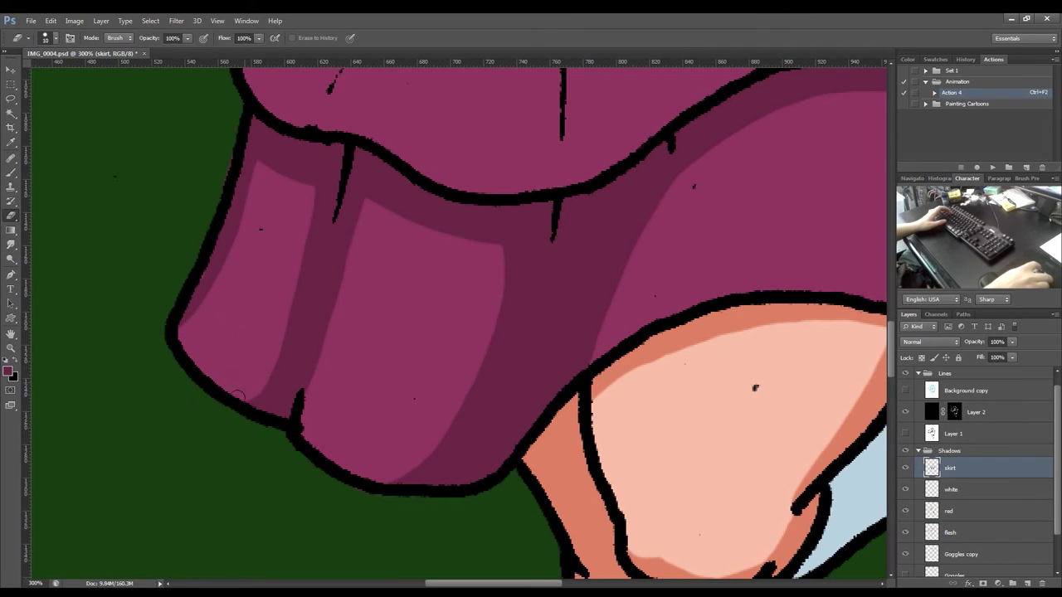
drag(247, 316, 622, 323)
key(ctrl+0)
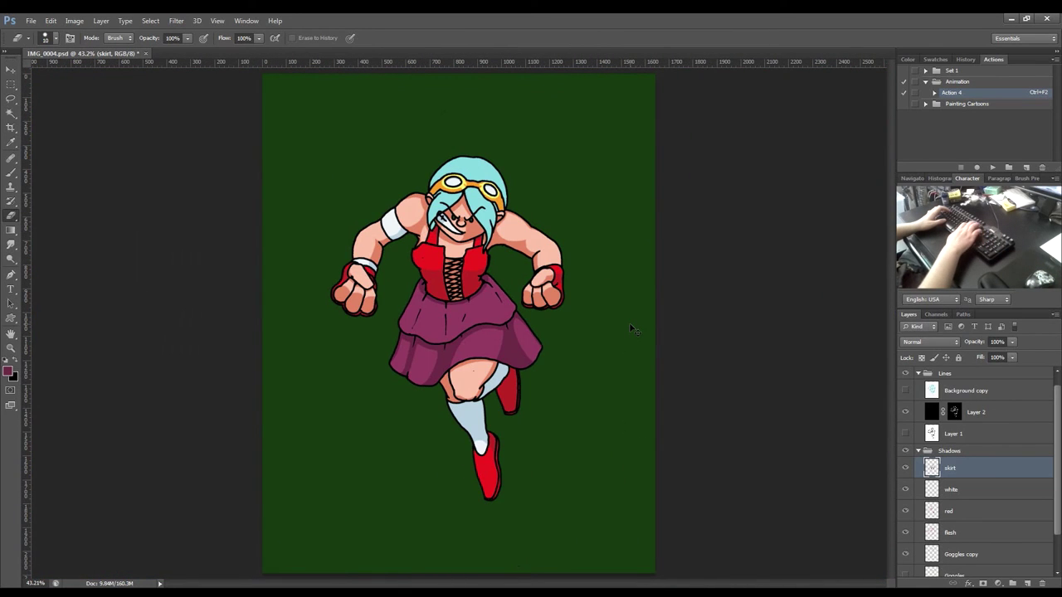
key(ctrl+plus)
key(ctrl+plus)
key(ctrl+plus)
key(ctrl+plus)
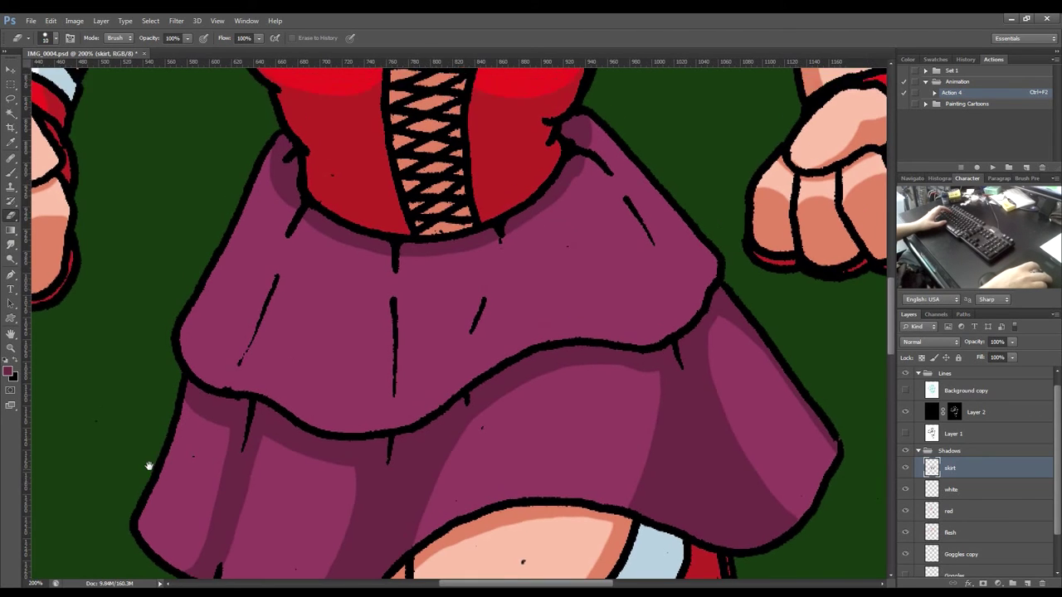
drag(147, 462, 123, 422)
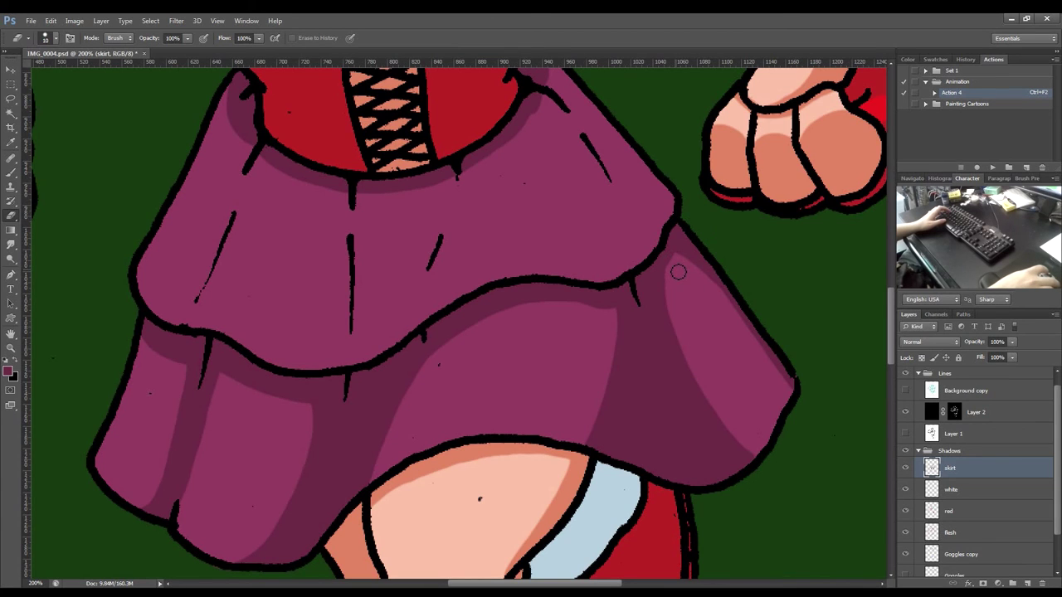
drag(444, 131, 499, 187)
key(b)
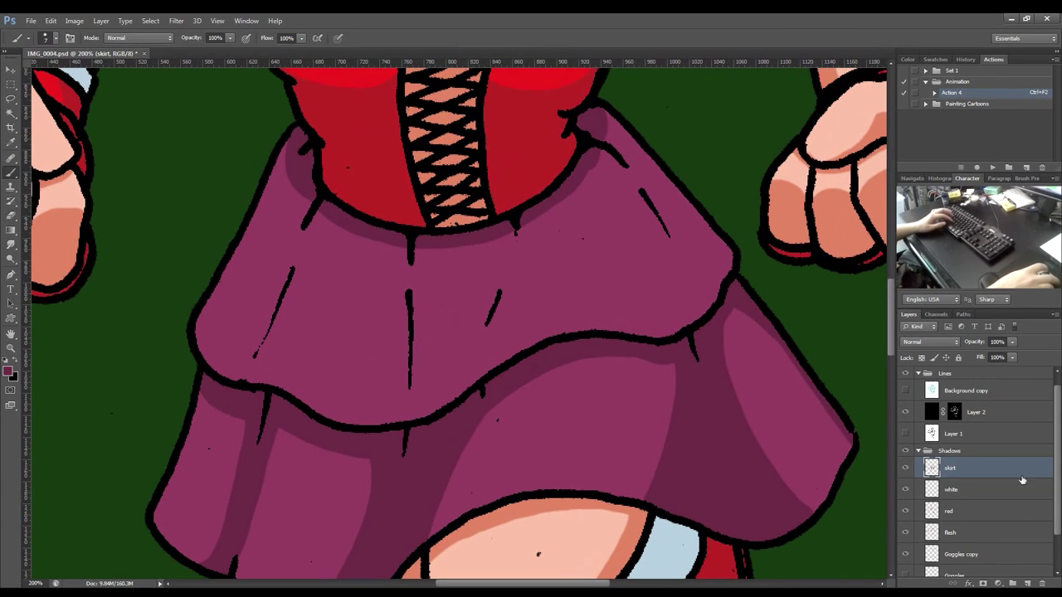
click(1028, 583)
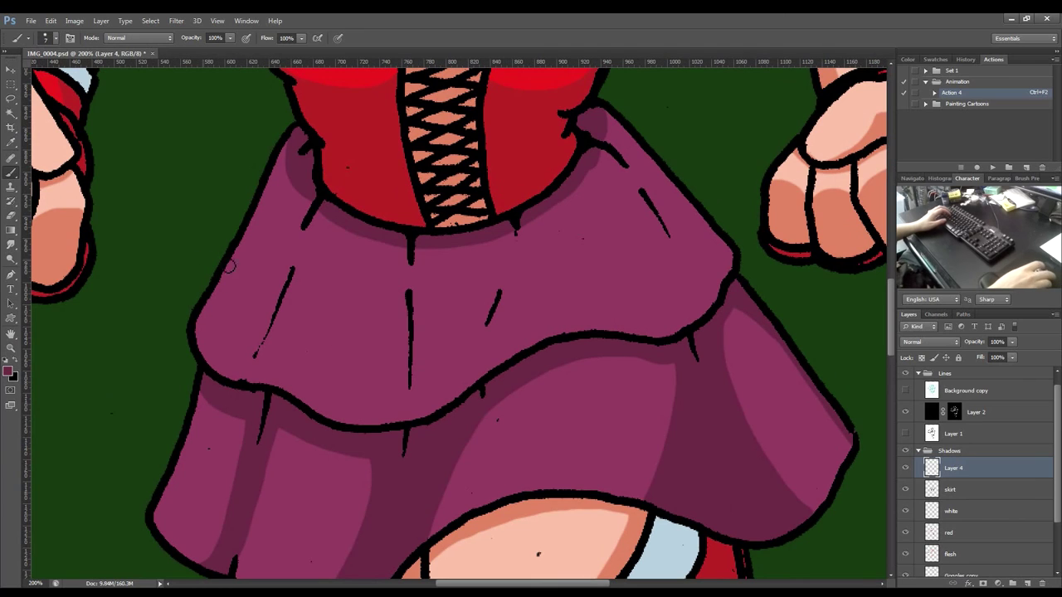
key(Delete)
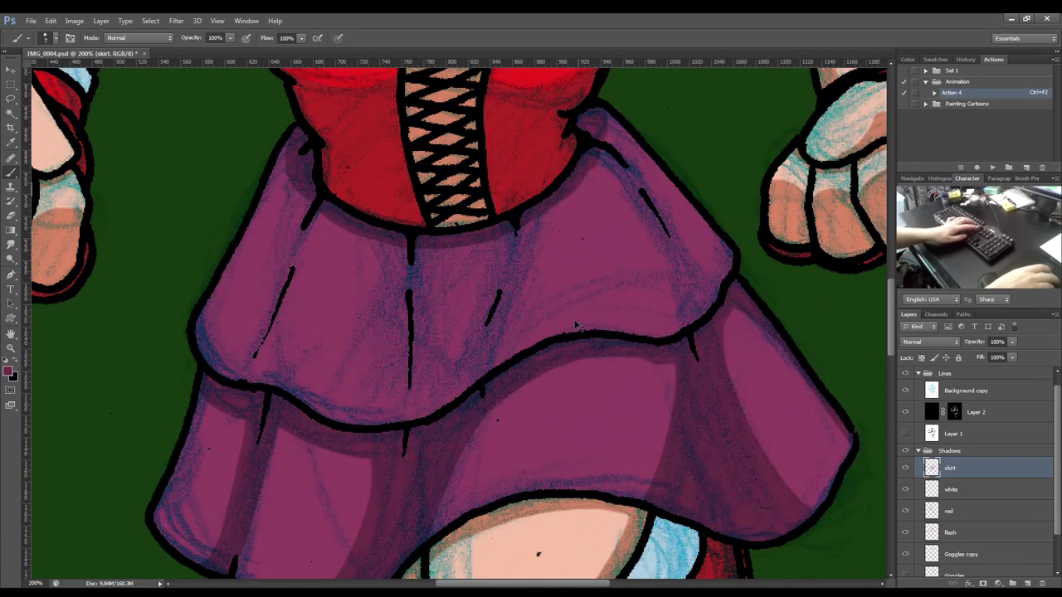
Paint fold shadows down the skirt's left side and below the corset.
key(ctrl+plus)
drag(228, 321, 354, 377)
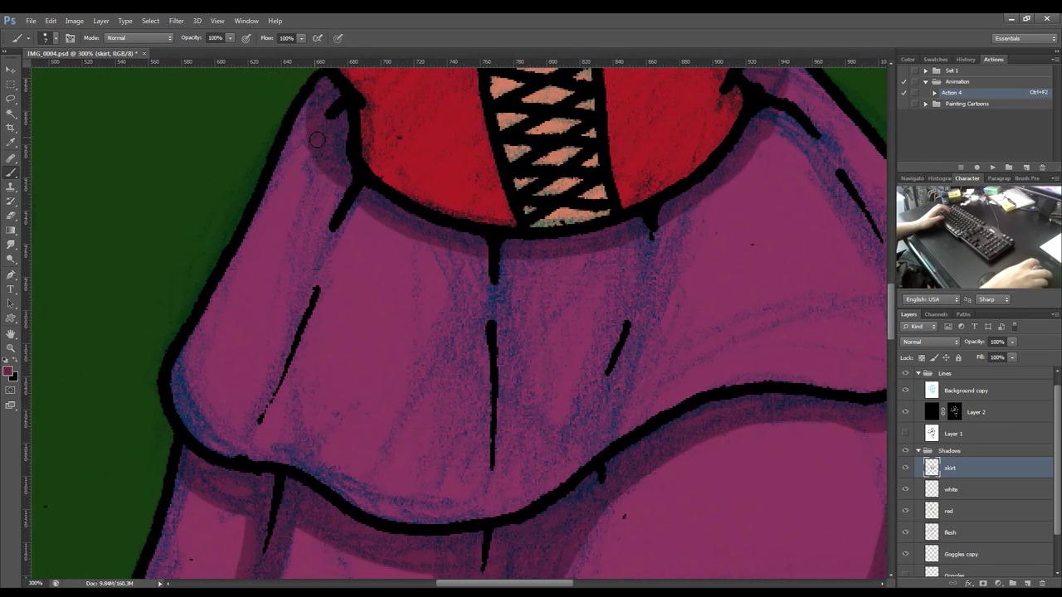
mouse_move(323, 181)
mouse_down()
mouse_move(296, 336)
mouse_move(246, 448)
mouse_up()
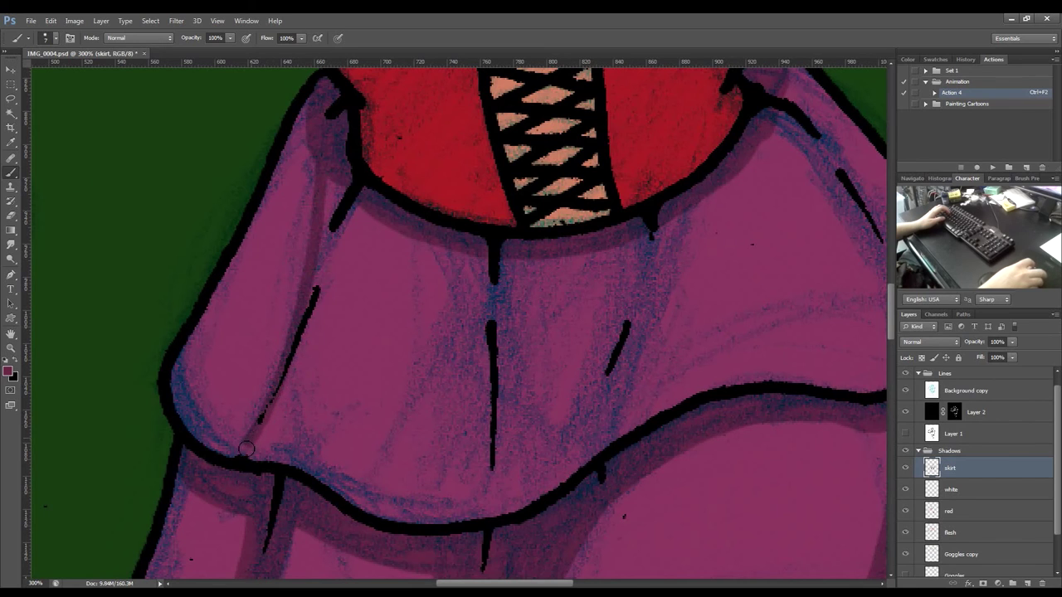
drag(331, 168, 322, 216)
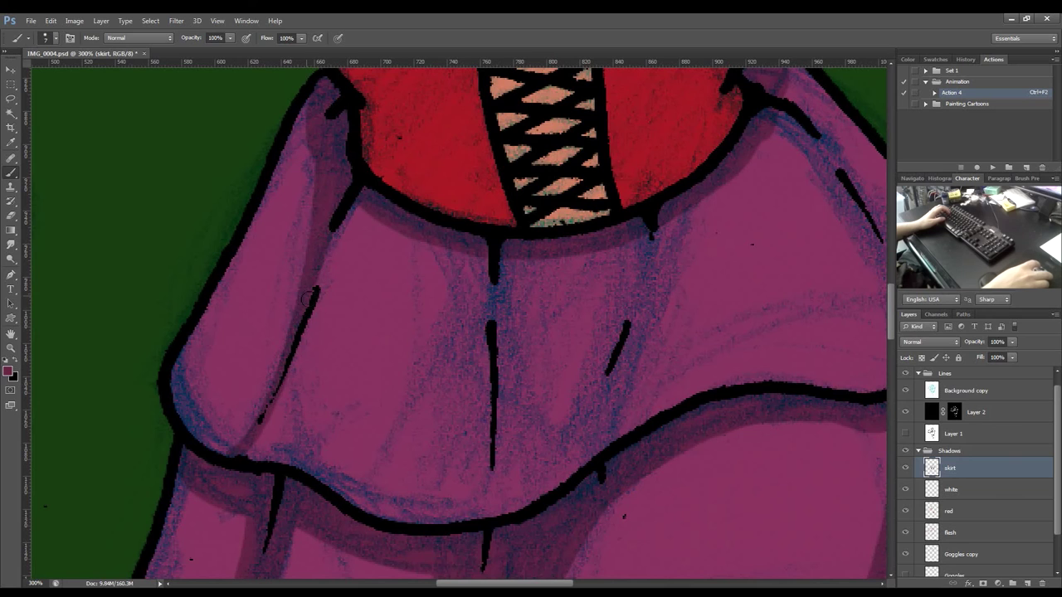
mouse_move(301, 340)
mouse_down()
mouse_move(291, 423)
mouse_move(306, 473)
mouse_move(252, 455)
mouse_move(287, 383)
mouse_move(257, 454)
mouse_move(297, 399)
mouse_move(283, 442)
mouse_up()
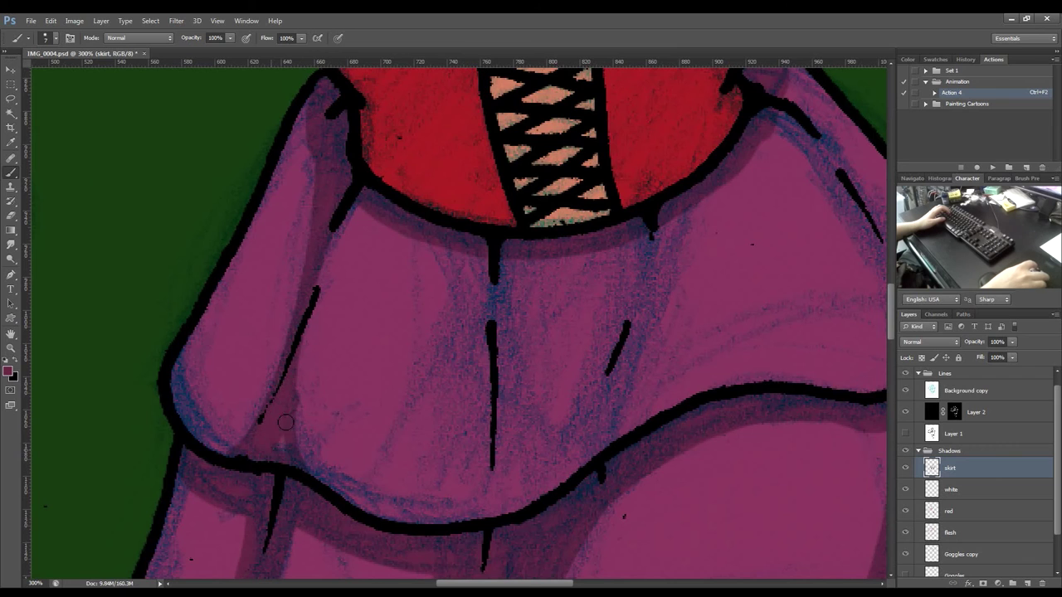
Paint shadows down the central skirt fold and along the down-left and right folds.
key(e)
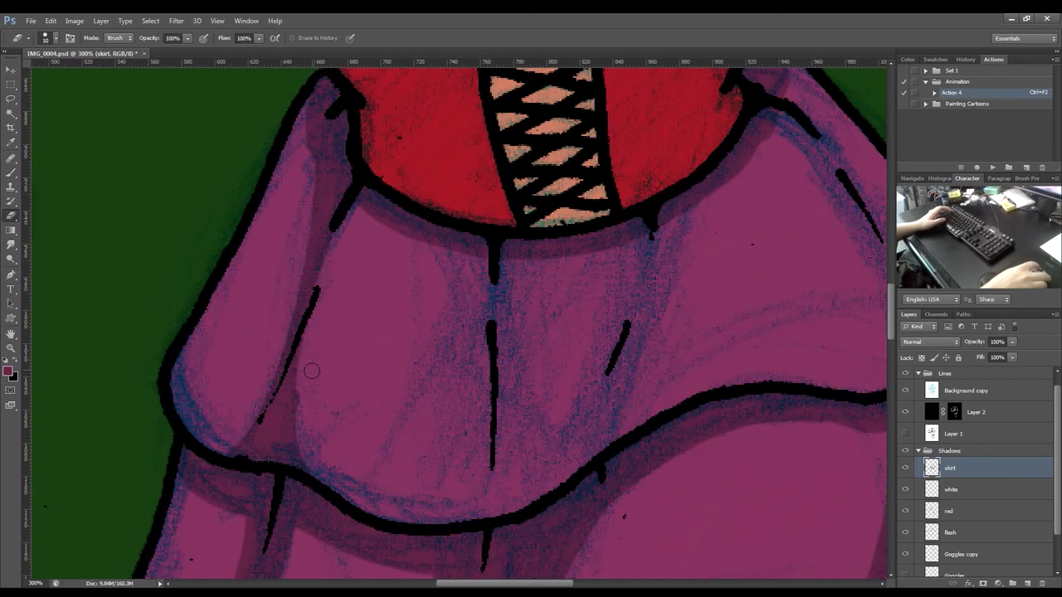
key(b)
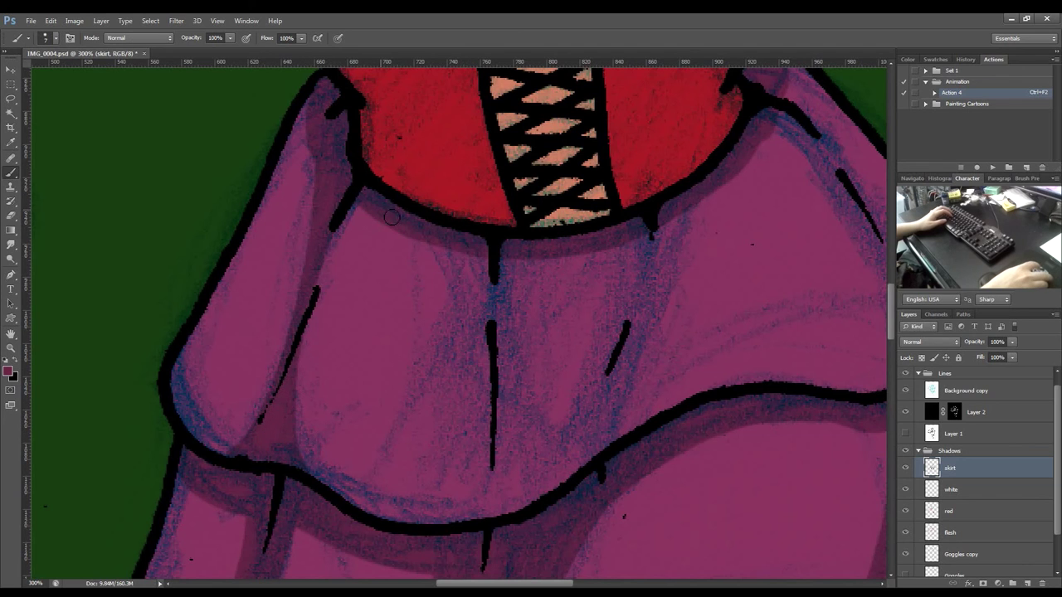
mouse_move(434, 250)
mouse_down()
mouse_move(453, 416)
mouse_move(432, 516)
mouse_up()
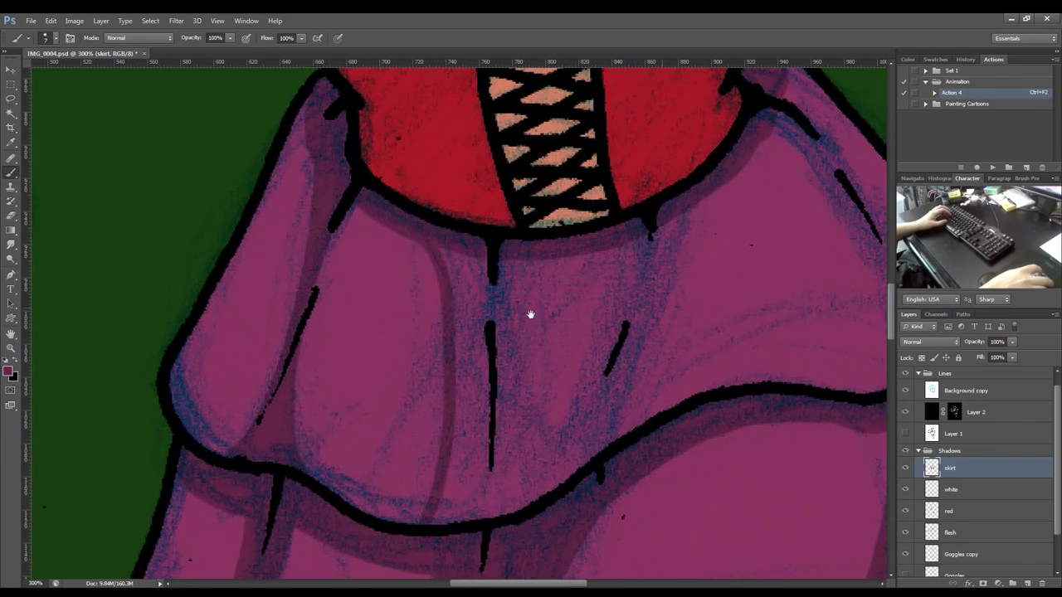
drag(531, 310, 403, 268)
mouse_move(442, 202)
mouse_down()
mouse_move(390, 291)
mouse_move(335, 463)
mouse_up()
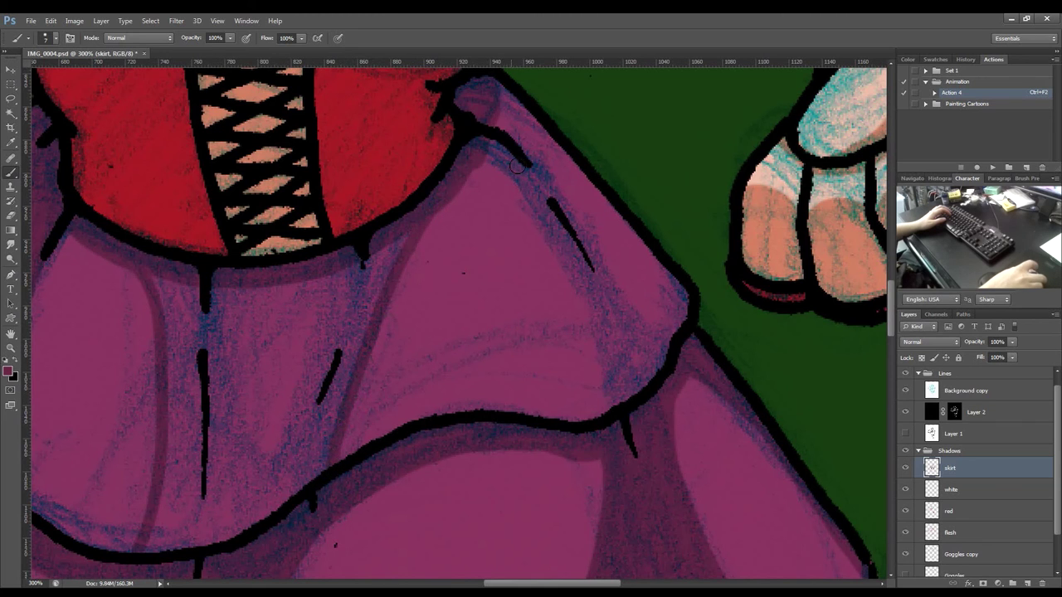
mouse_move(471, 164)
mouse_down()
mouse_move(513, 179)
mouse_move(544, 227)
mouse_move(614, 401)
mouse_up()
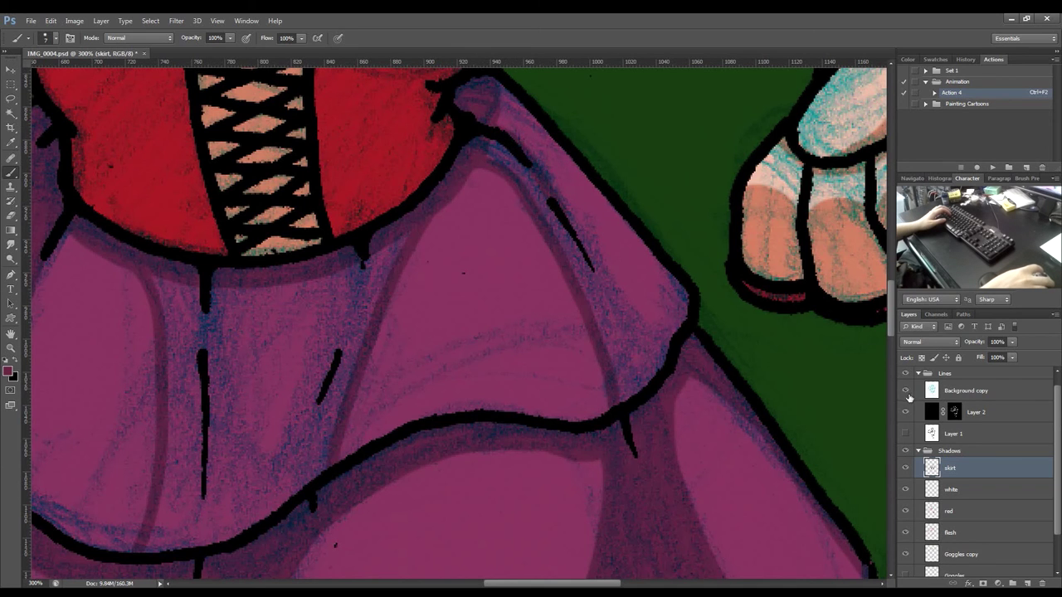
Hide the textured overlay and paint a fold shadow toward the skirt's right edge.
click(906, 391)
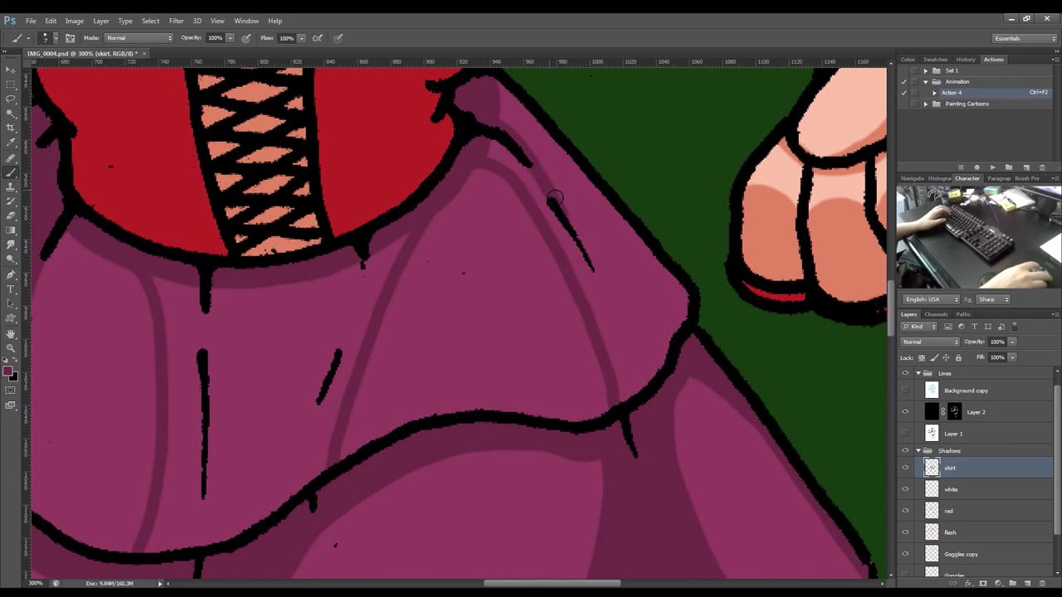
mouse_move(572, 220)
mouse_down()
mouse_move(597, 273)
mouse_move(655, 336)
mouse_up()
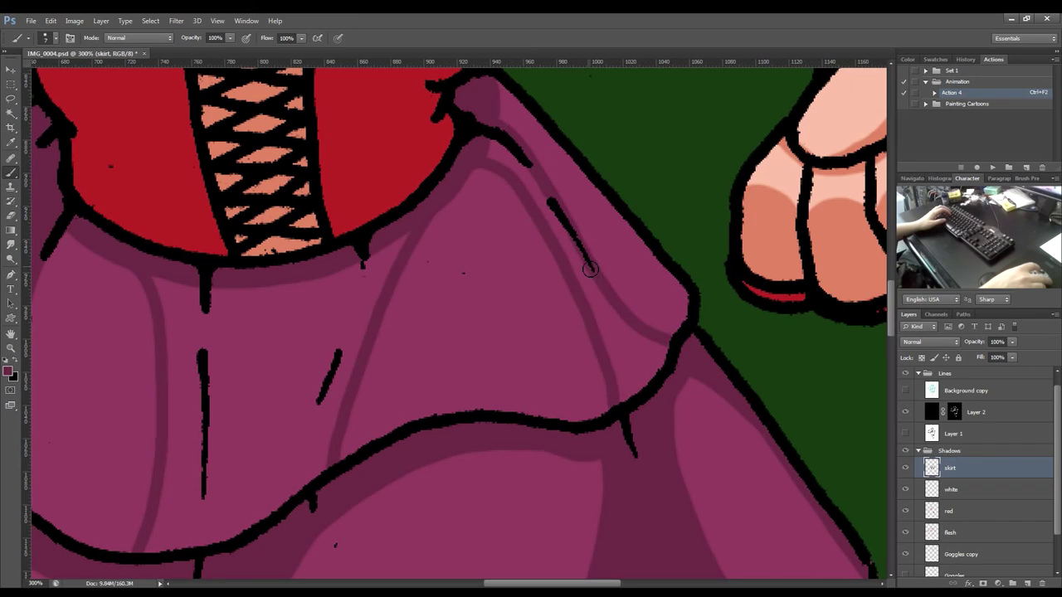
drag(609, 288, 675, 331)
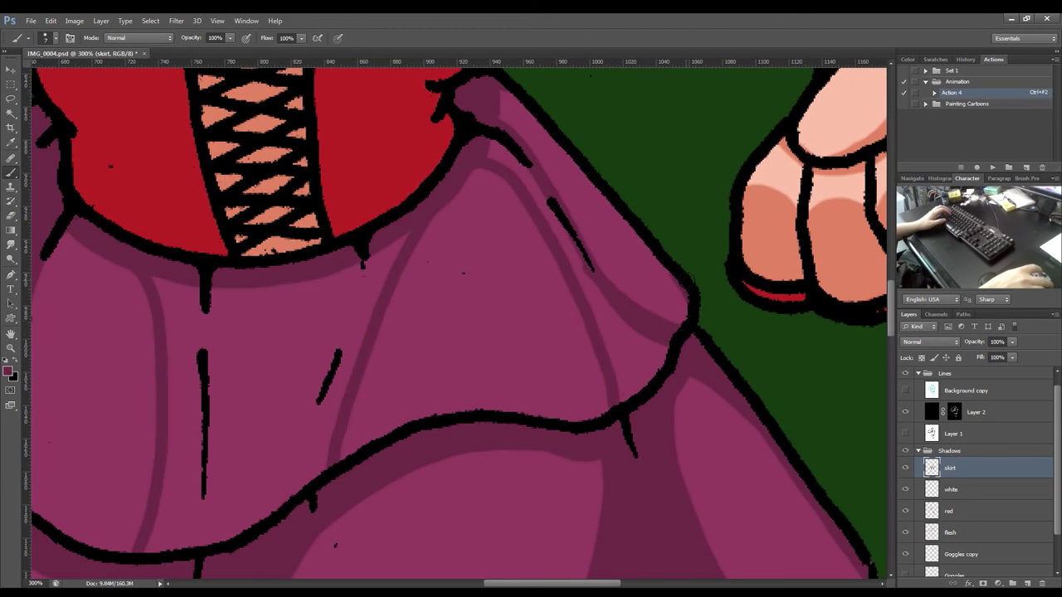
Select the upper skirt's front centre panel and a thin fold sliver and fill them with the shadow purple.
key(w)
click(585, 274)
shift+click(282, 342)
drag(280, 344, 493, 351)
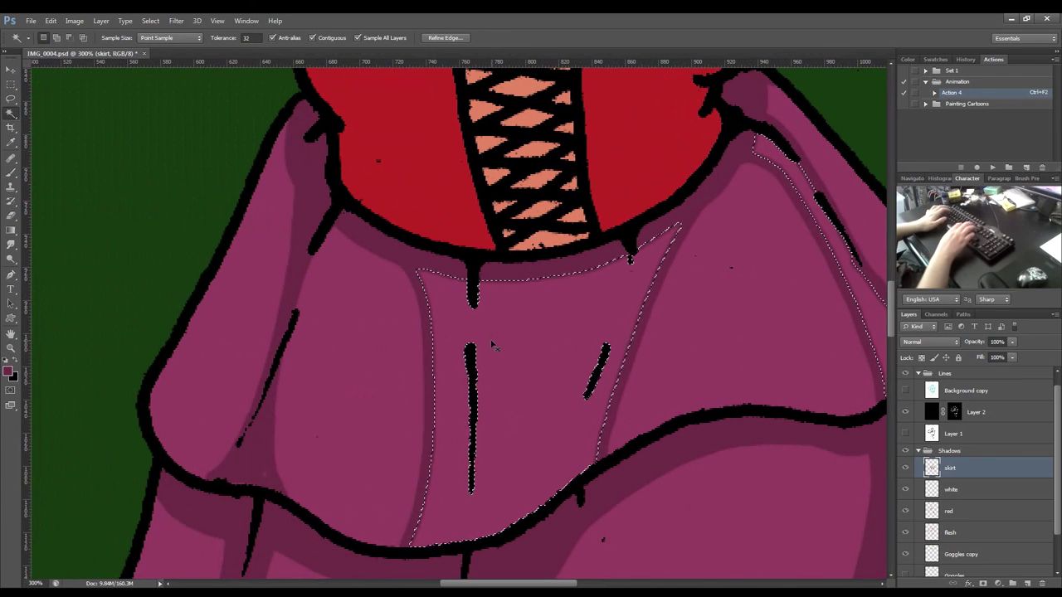
key(ctrl+F2)
key(b)
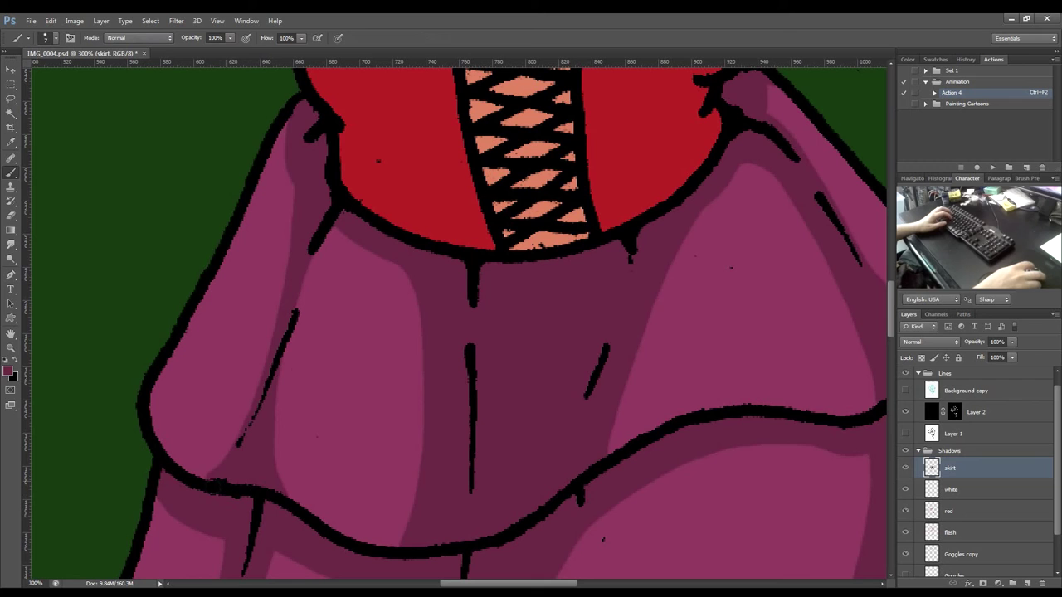
mouse_move(688, 296)
mouse_down()
mouse_move(600, 292)
mouse_move(550, 266)
mouse_up()
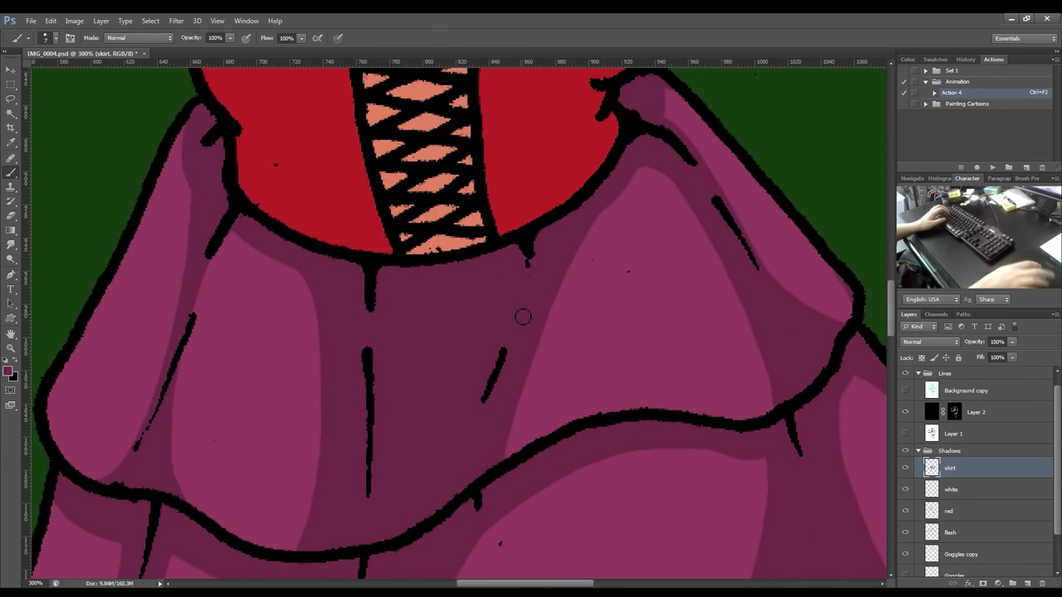
key(ctrl+0)
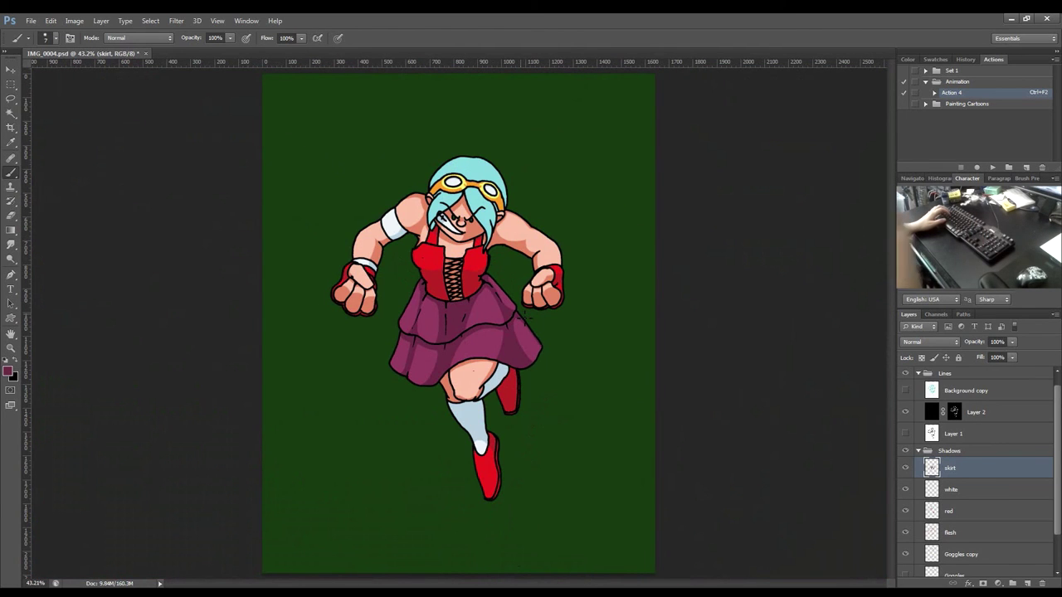
Zoom to 200% and erase a small stroke of shadow on the lower skirt above the thigh.
scroll(525, 317, up, 4)
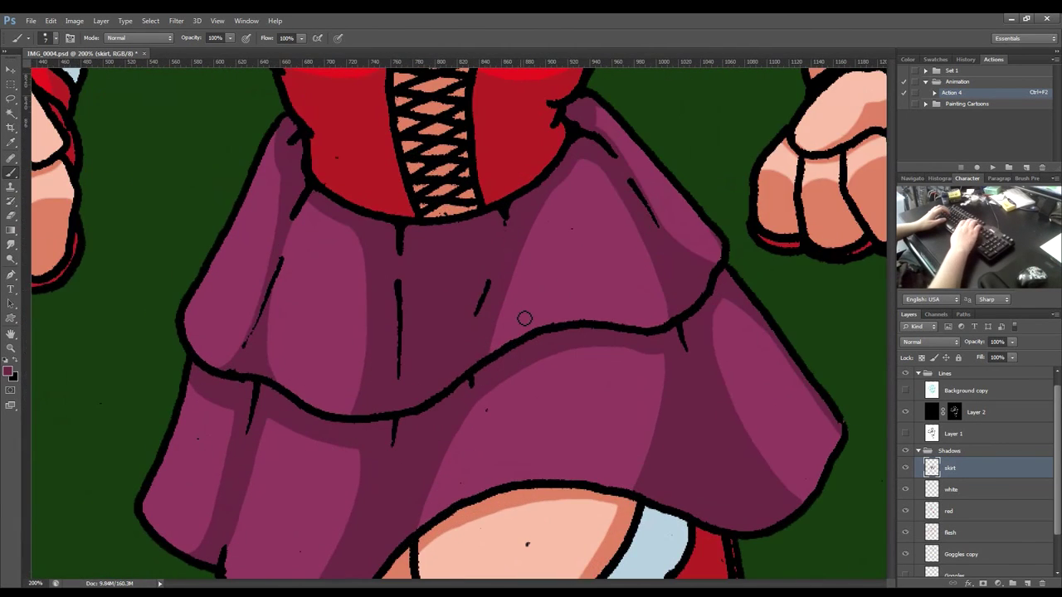
scroll(505, 344, down, 3)
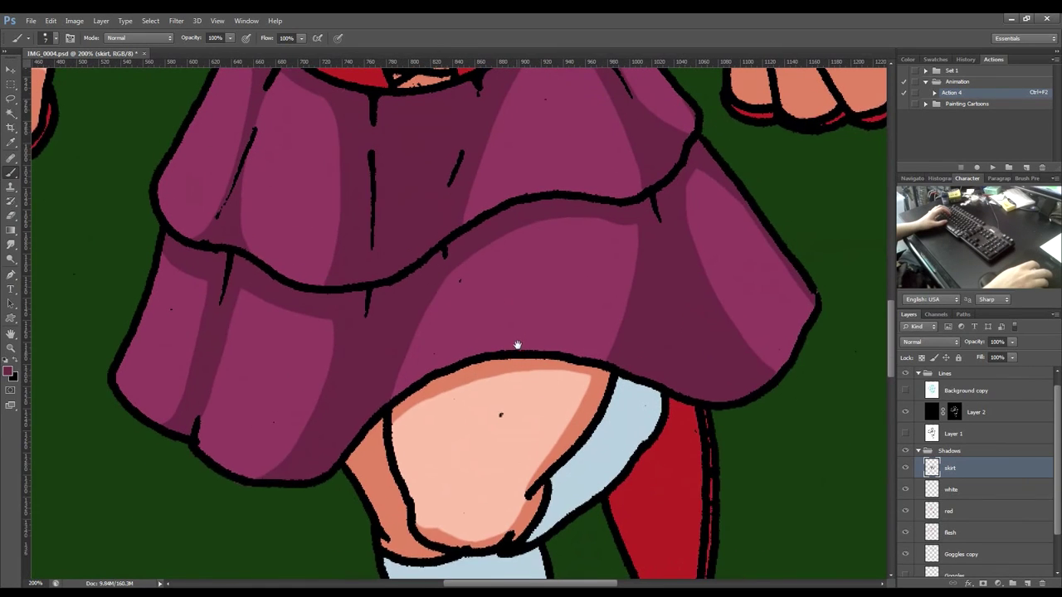
scroll(517, 345, up, 1)
key(e)
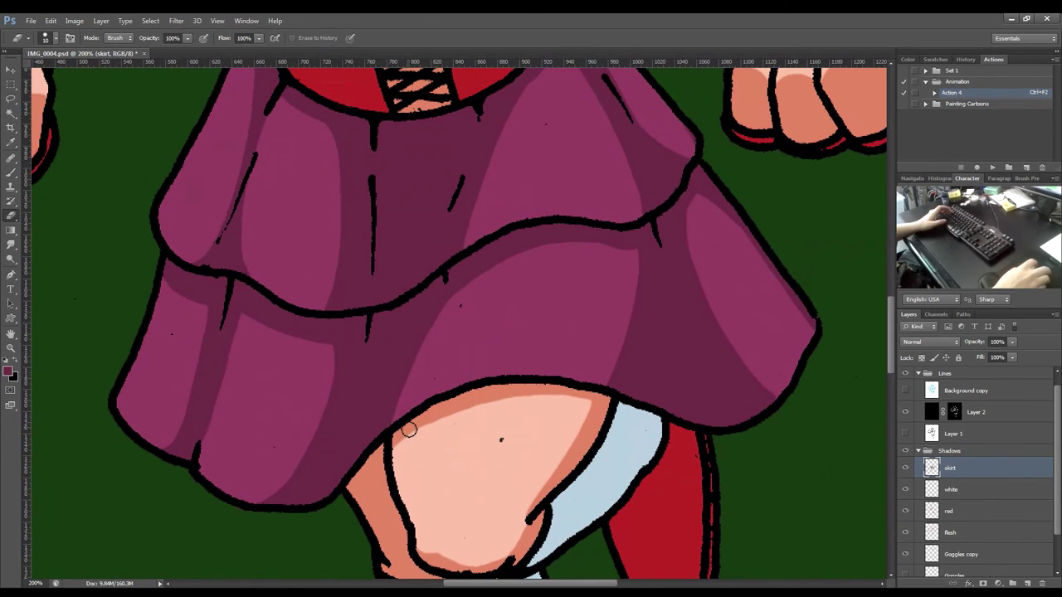
drag(403, 399, 433, 314)
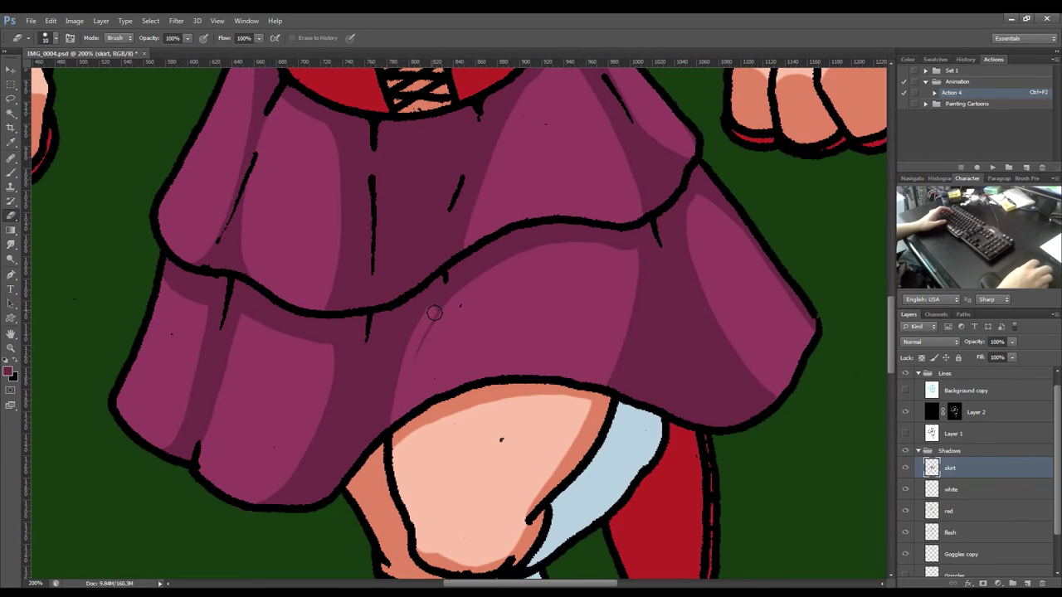
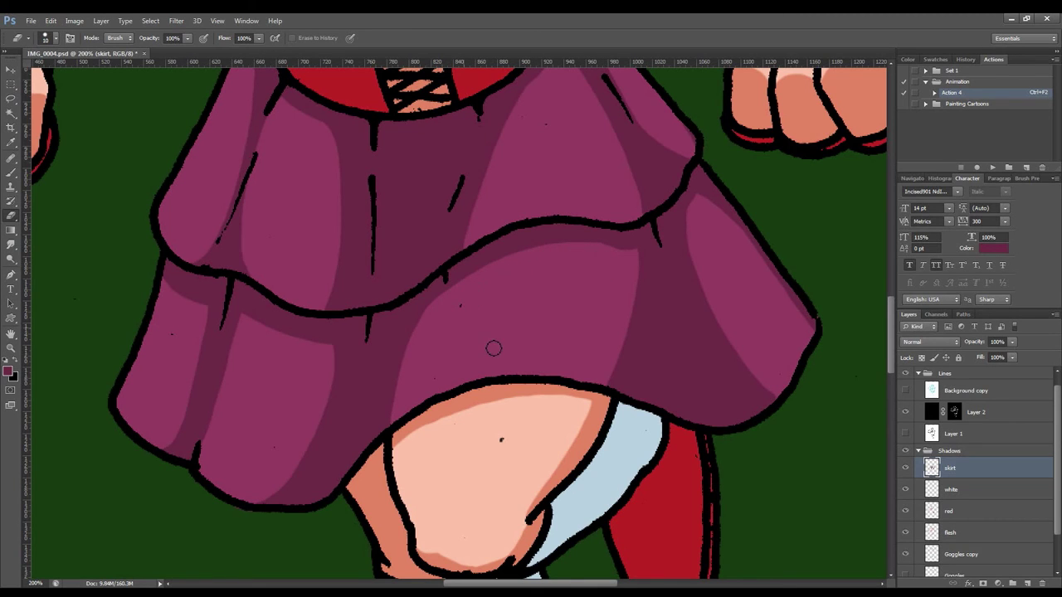
Lighten the skirt shadow along its upper edge with the eraser, then fit the view.
scroll(573, 373, up, 3)
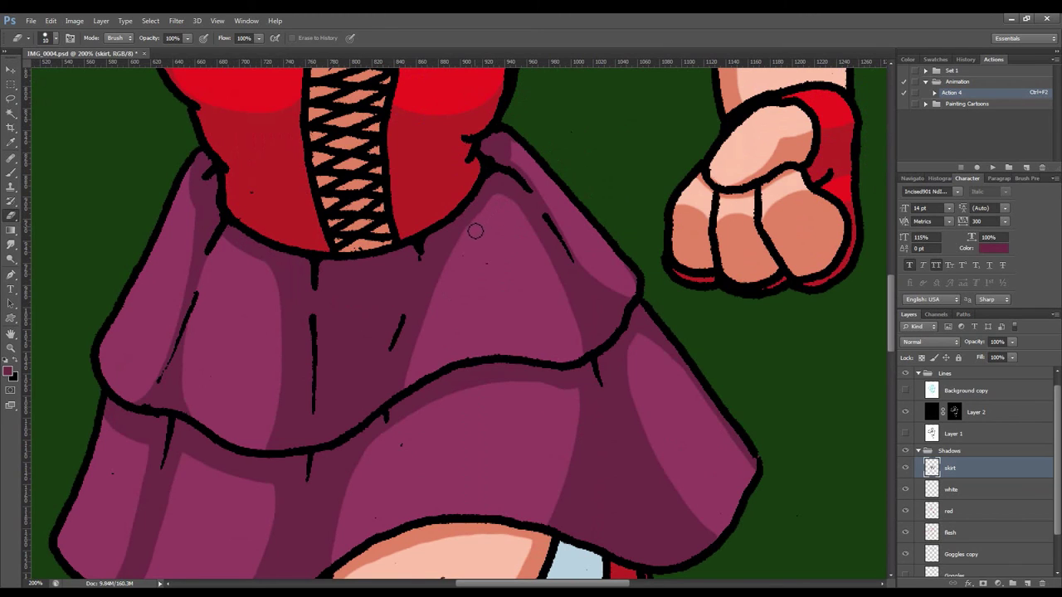
drag(426, 306, 383, 404)
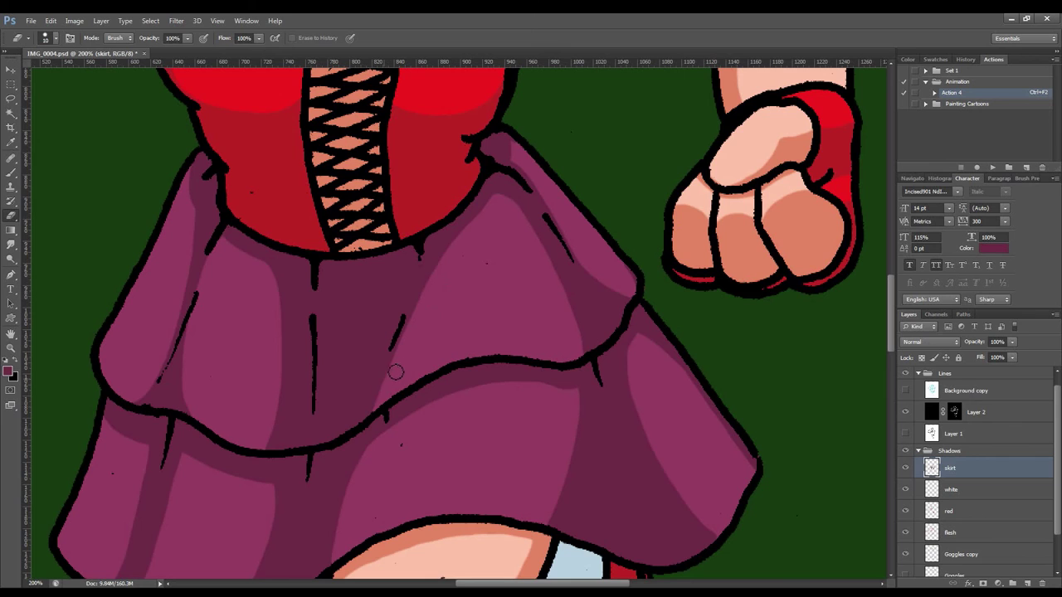
key(b)
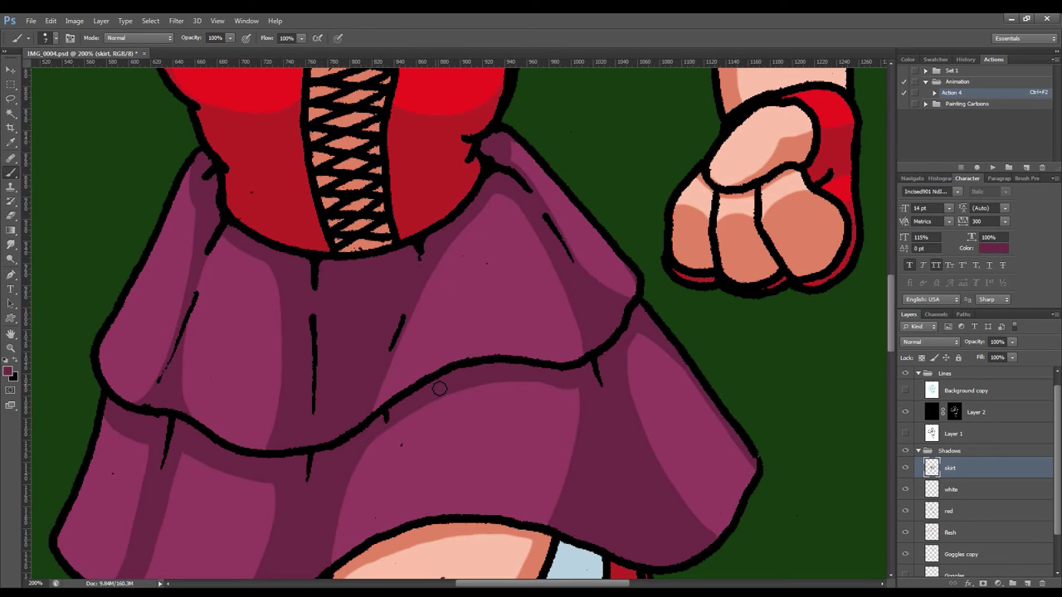
key(ctrl+0)
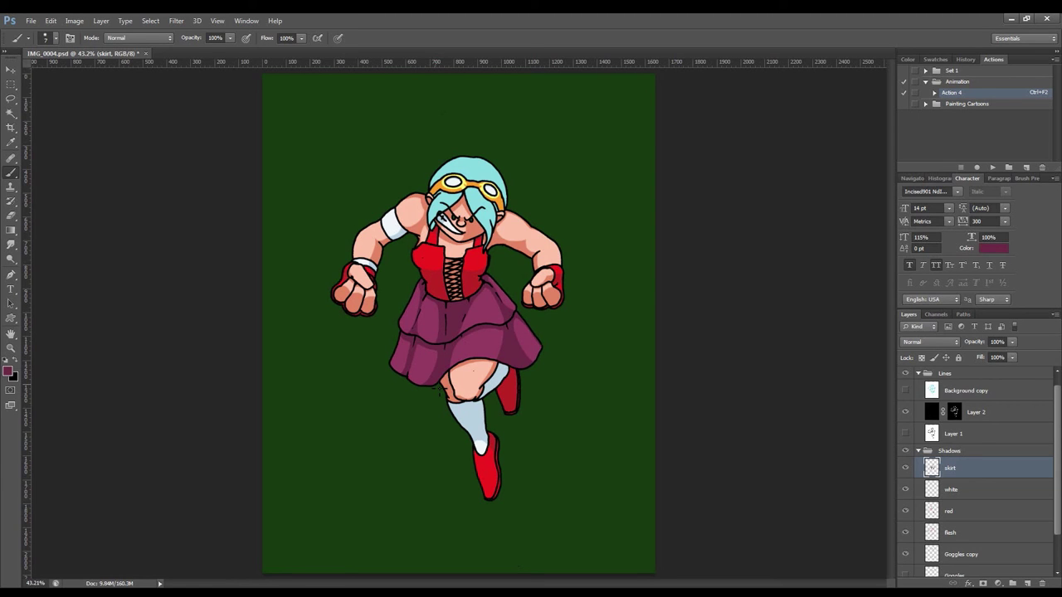
Erase the dark shadow down the skirt's right side, widening the lighter band at the hem.
scroll(439, 389, up, 5)
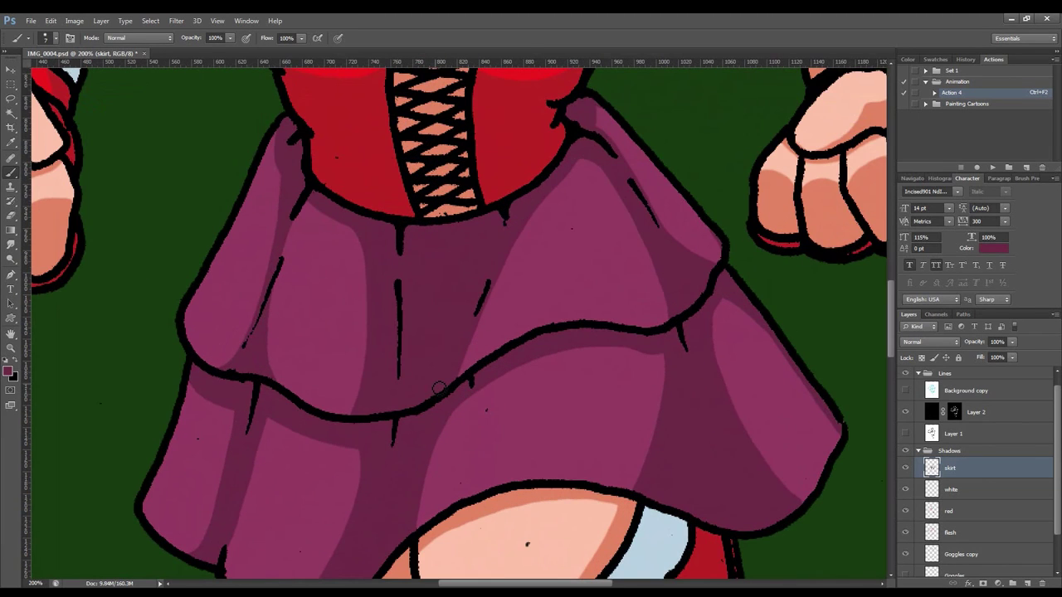
drag(460, 368, 486, 277)
key(e)
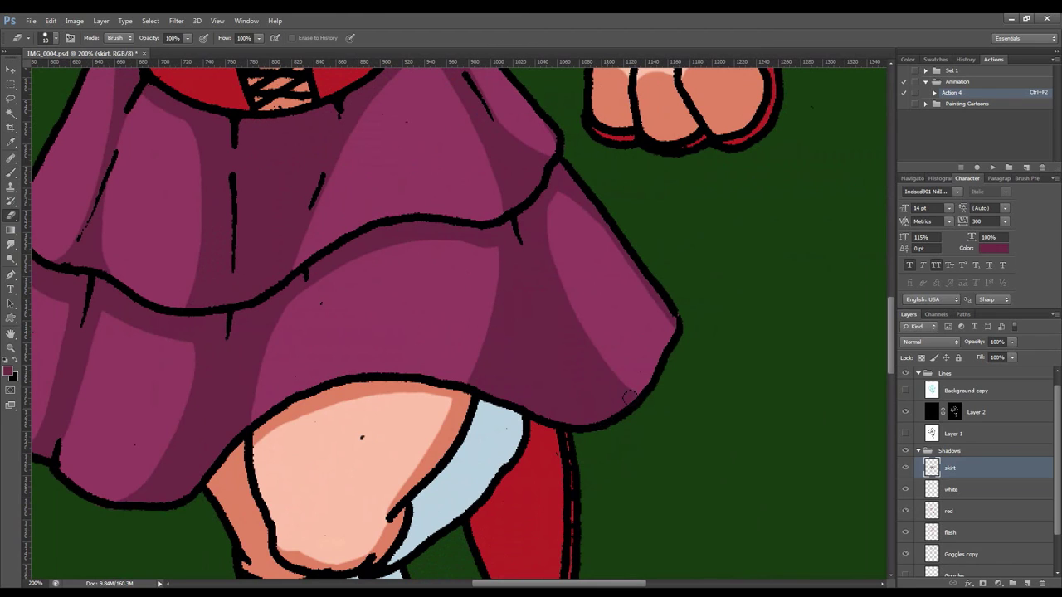
mouse_move(568, 216)
mouse_down()
mouse_move(556, 224)
mouse_move(558, 254)
mouse_move(590, 419)
mouse_up()
mouse_move(589, 327)
mouse_down()
mouse_move(594, 407)
mouse_move(599, 349)
mouse_move(611, 415)
mouse_up()
mouse_move(613, 357)
mouse_down()
mouse_move(627, 411)
mouse_move(642, 379)
mouse_up()
key(ctrl+0)
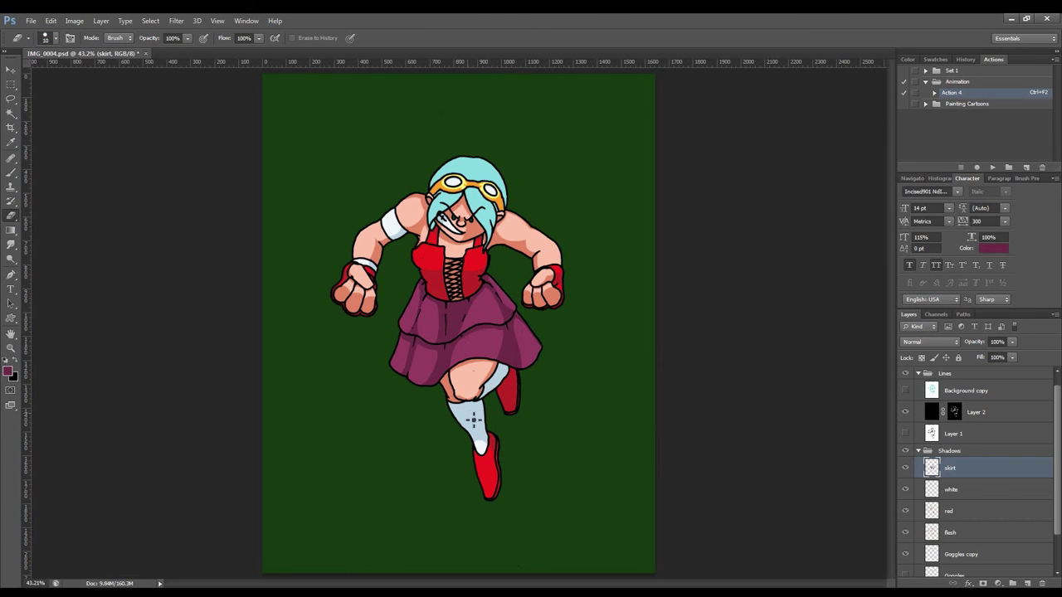
Test lowering the white layer's saturation in Hue/Saturation, then cancel without applying.
click(967, 495)
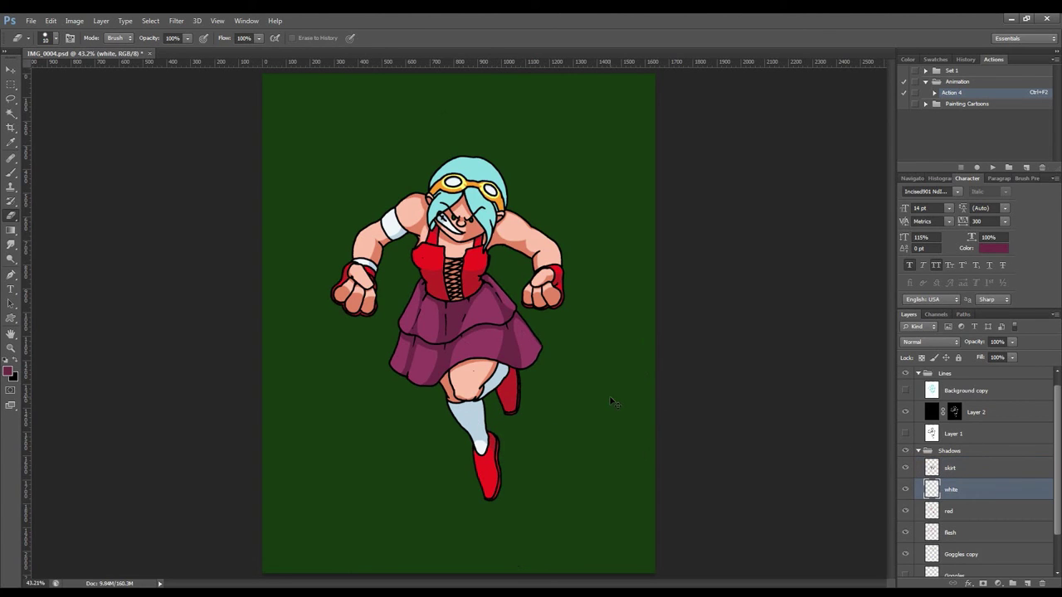
key(ctrl+u)
drag(148, 214, 75, 217)
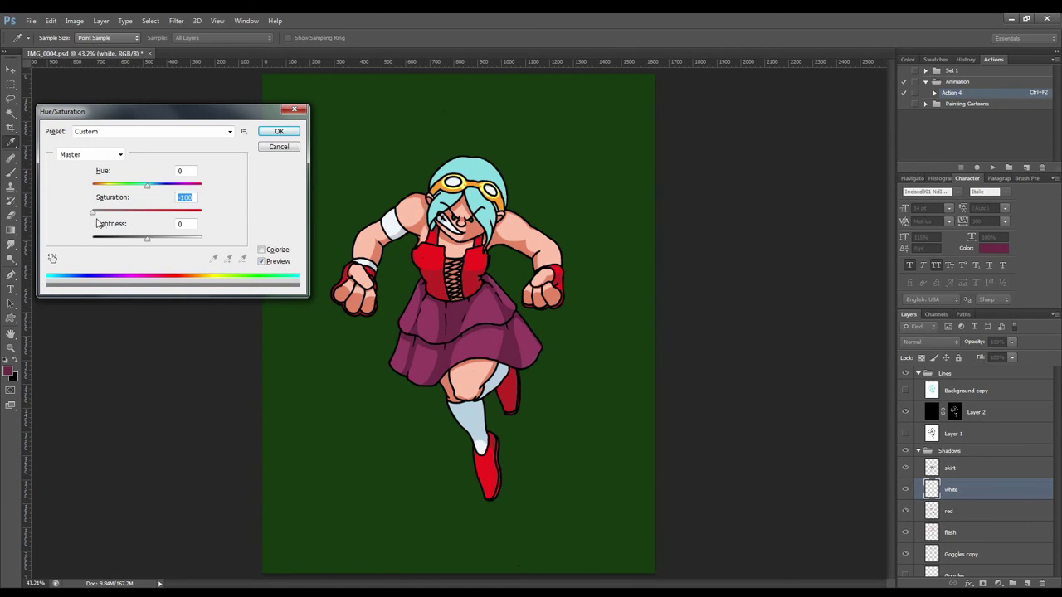
drag(95, 217, 2, 218)
click(279, 147)
key(e)
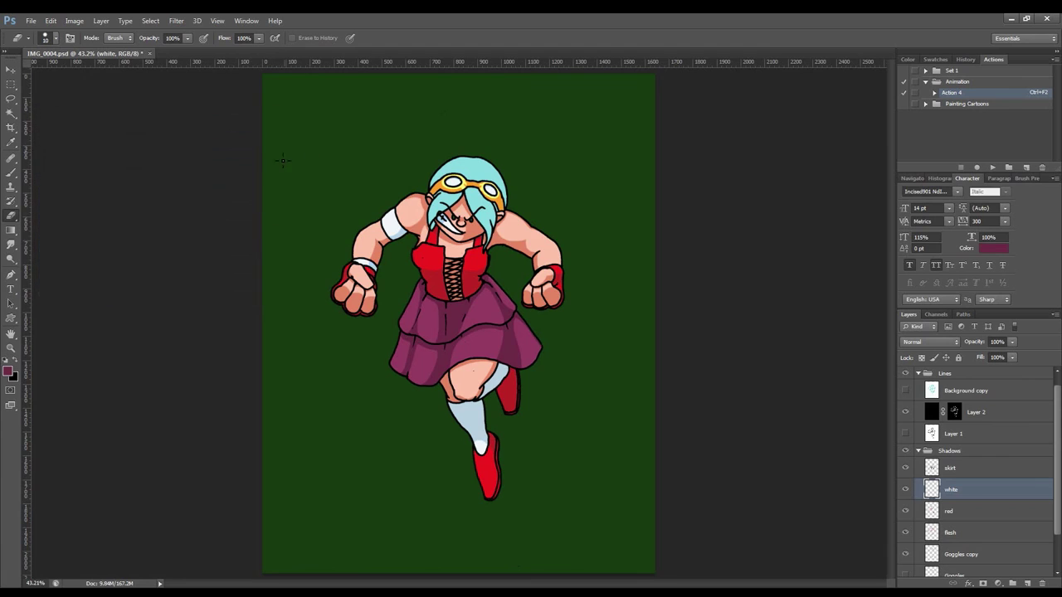
Toggle the skirt, white, flesh and Goggles copy layers to compare, then make Goggles copy active.
click(906, 470)
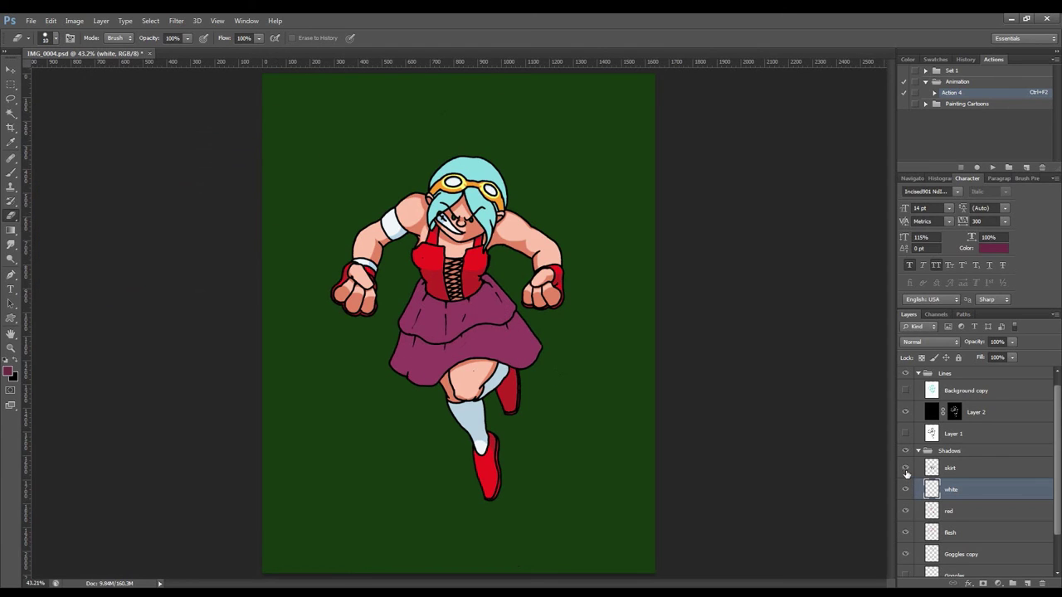
click(906, 470)
click(906, 489)
click(907, 532)
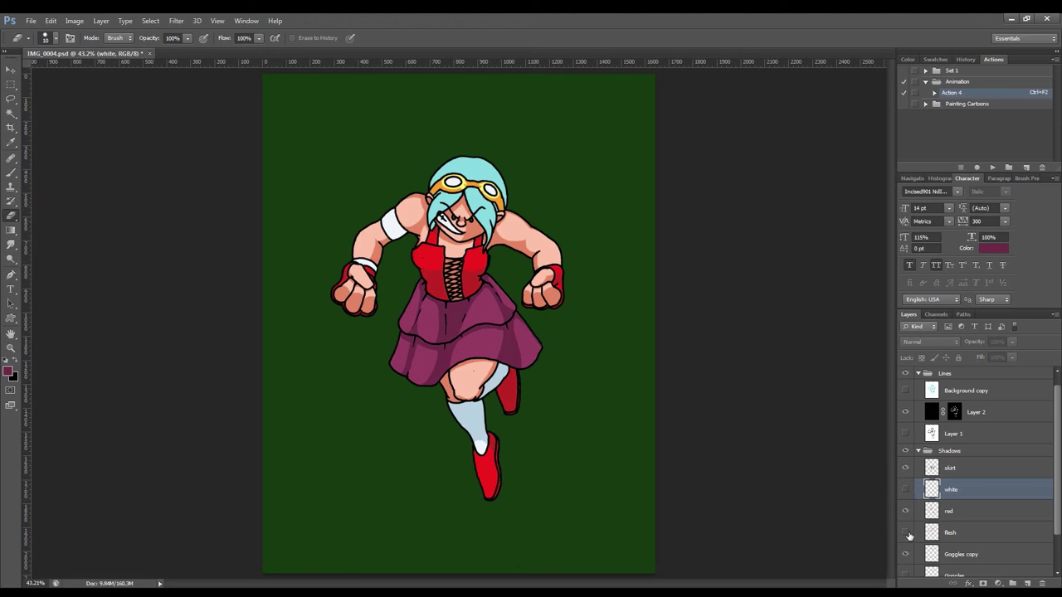
click(907, 555)
click(907, 556)
click(907, 556)
click(907, 555)
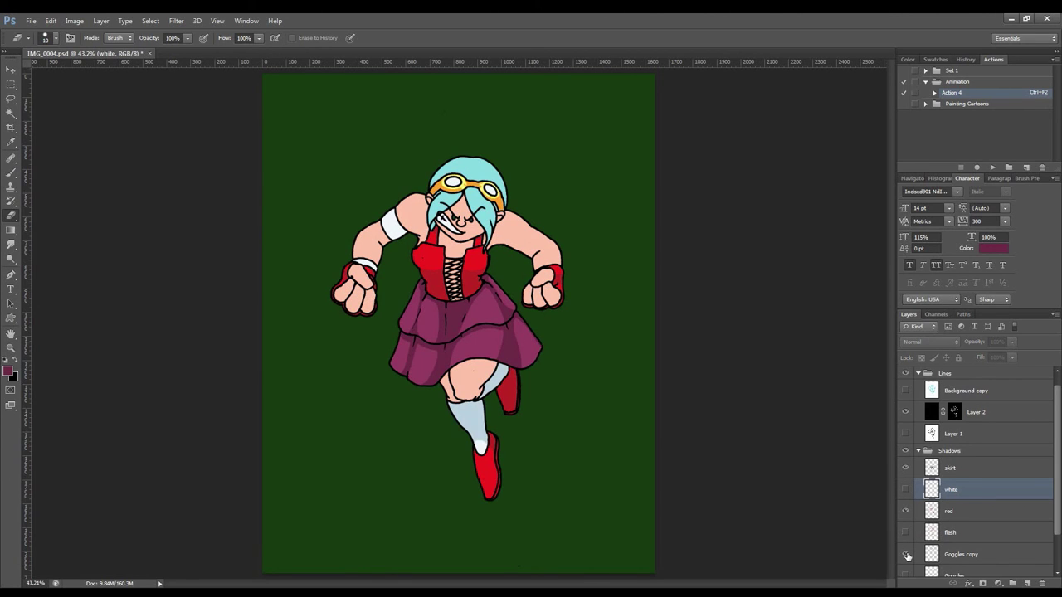
click(1029, 556)
Lasso the legs on Goggles copy and delete the blue tint from the sock.
key(l)
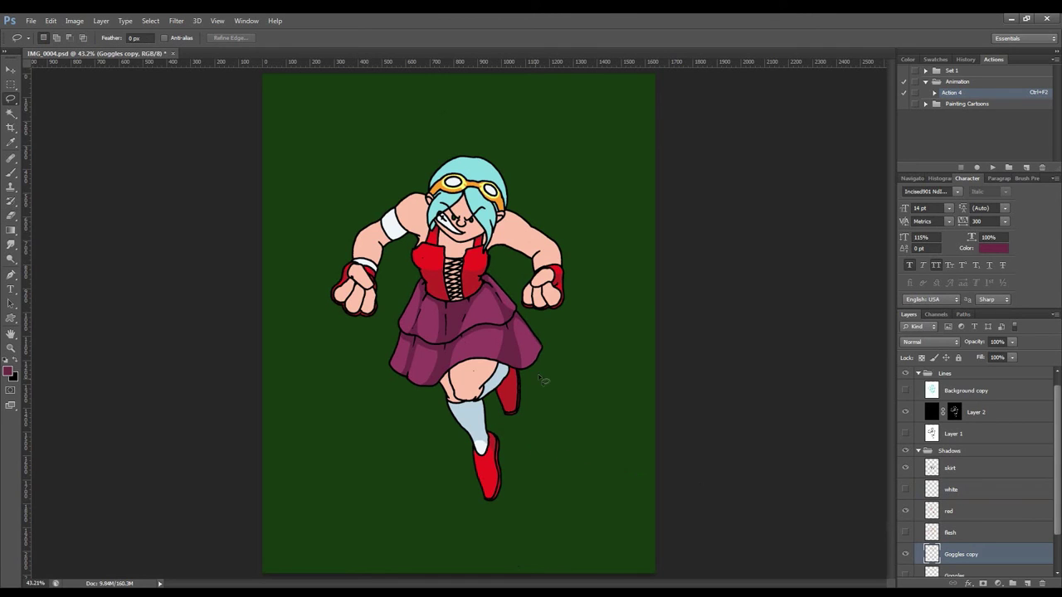
mouse_move(524, 362)
mouse_down()
mouse_move(403, 438)
mouse_move(601, 473)
mouse_move(585, 392)
mouse_up()
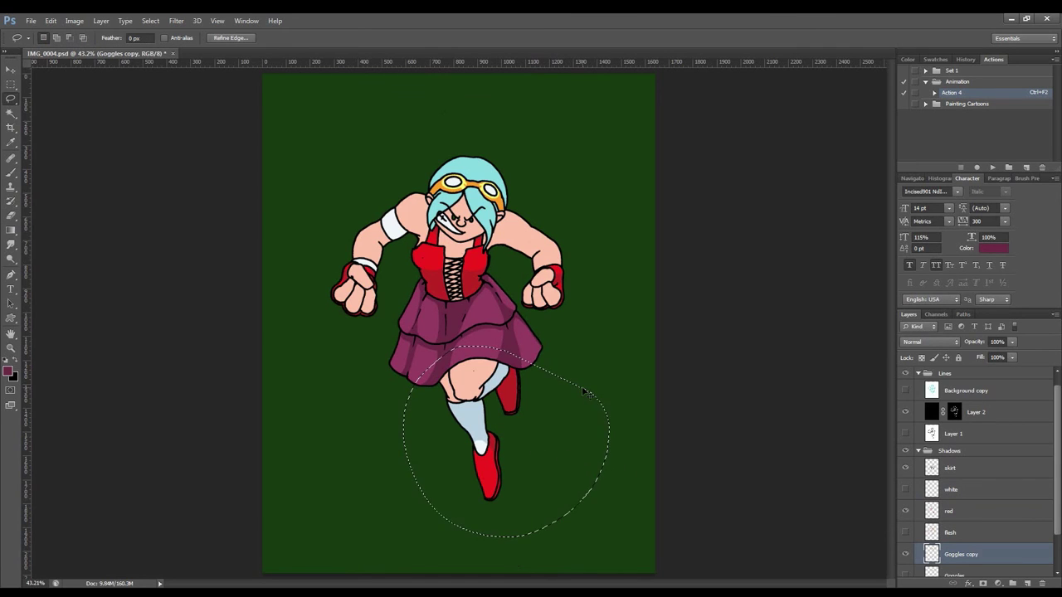
key(Delete)
key(ctrl+d)
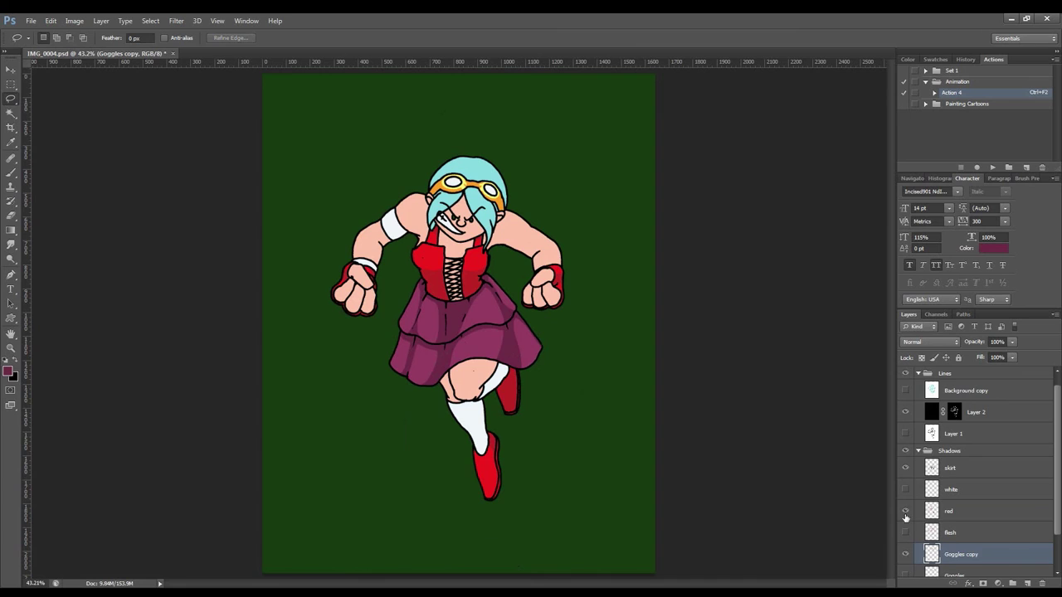
Add a new Layer 4 above white and move its strokes down onto the sock.
click(991, 490)
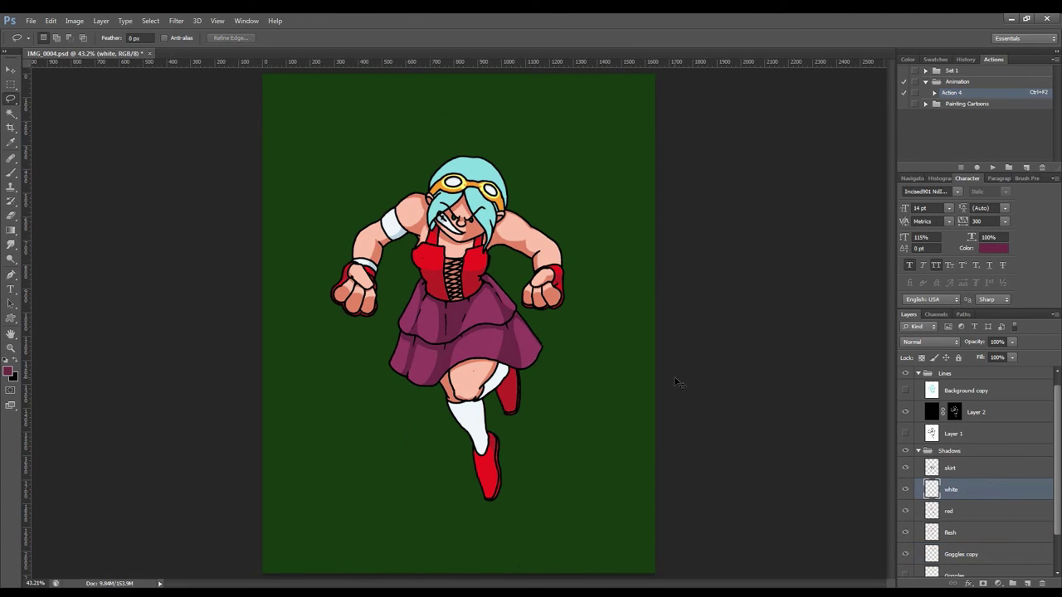
key(ctrl+shift+alt+n)
key(v)
mouse_move(475, 334)
mouse_down()
mouse_move(467, 372)
mouse_move(493, 441)
mouse_up()
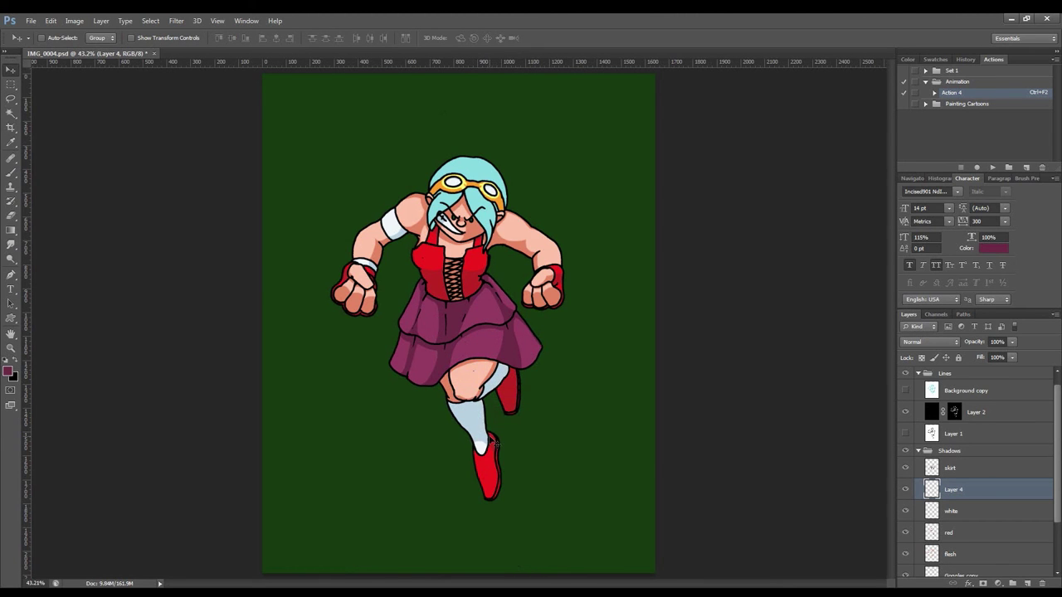
Zoom in to inspect the leg, sock and red shoe, then fit the character on screen.
key(ctrl+plus)
key(ctrl+plus)
key(ctrl+plus)
key(ctrl+plus)
key(ctrl+plus)
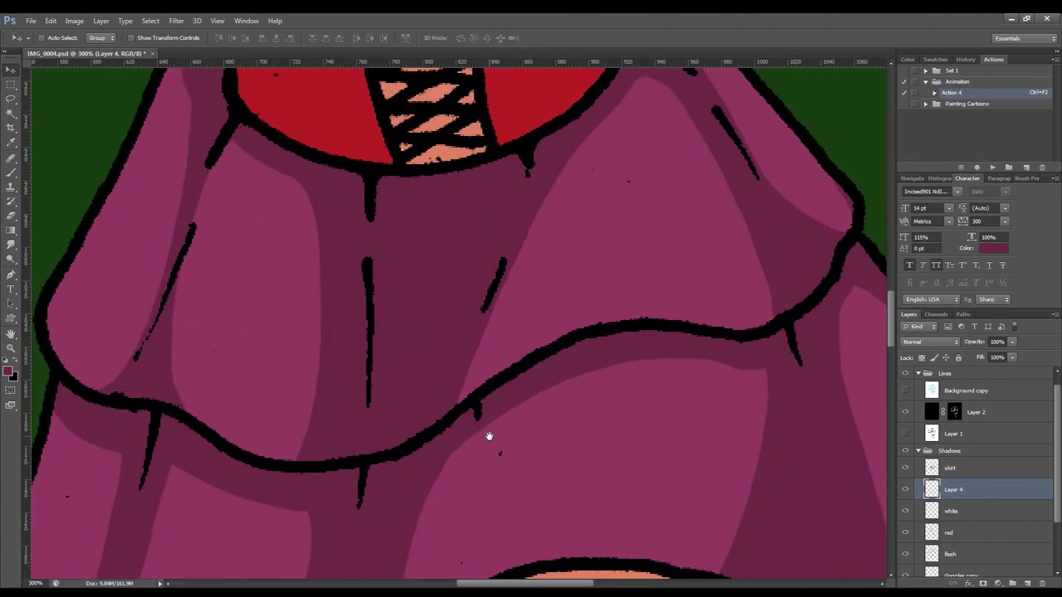
mouse_move(489, 435)
mouse_down()
mouse_move(459, 178)
mouse_move(431, 142)
mouse_move(550, 277)
mouse_move(576, 263)
mouse_up()
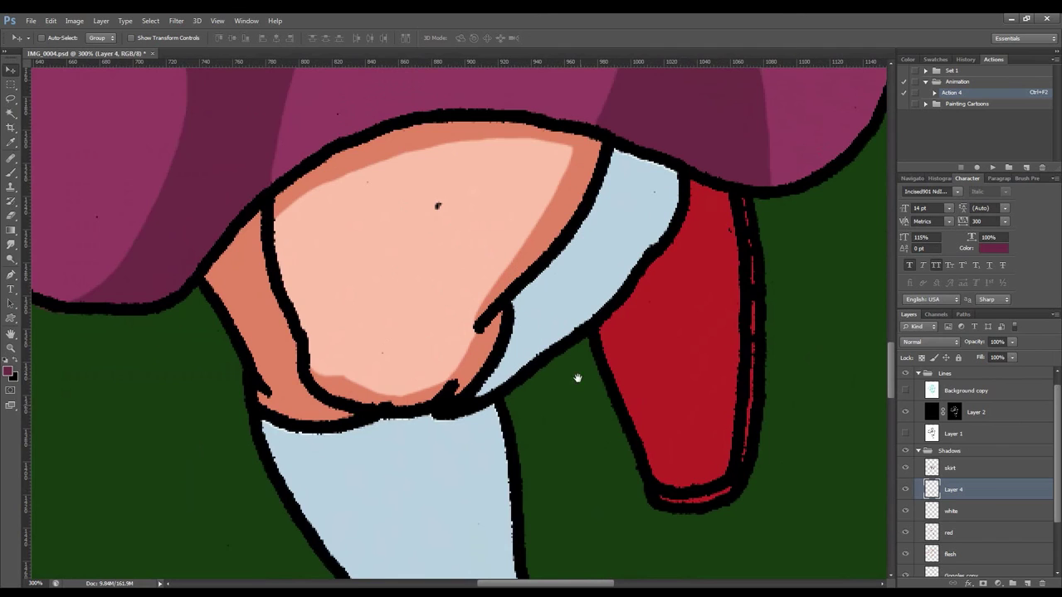
drag(582, 404, 577, 324)
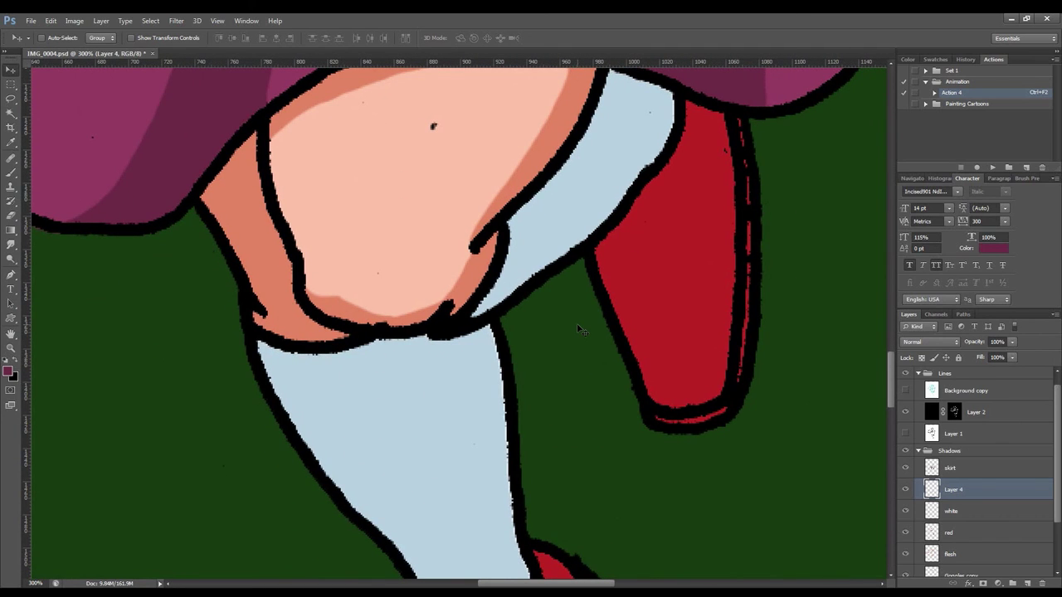
drag(593, 498, 583, 356)
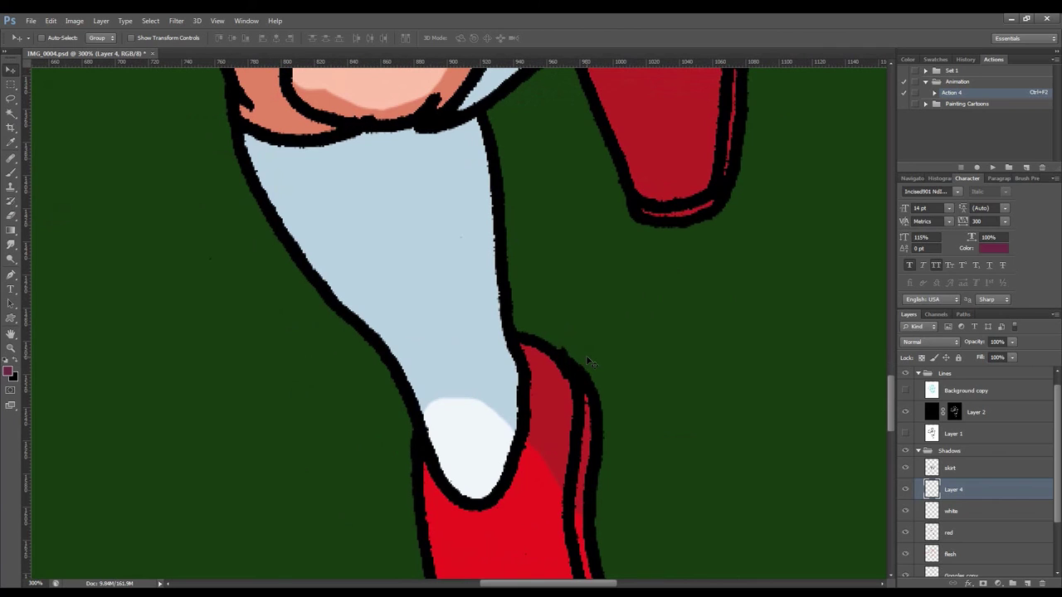
drag(565, 224, 548, 281)
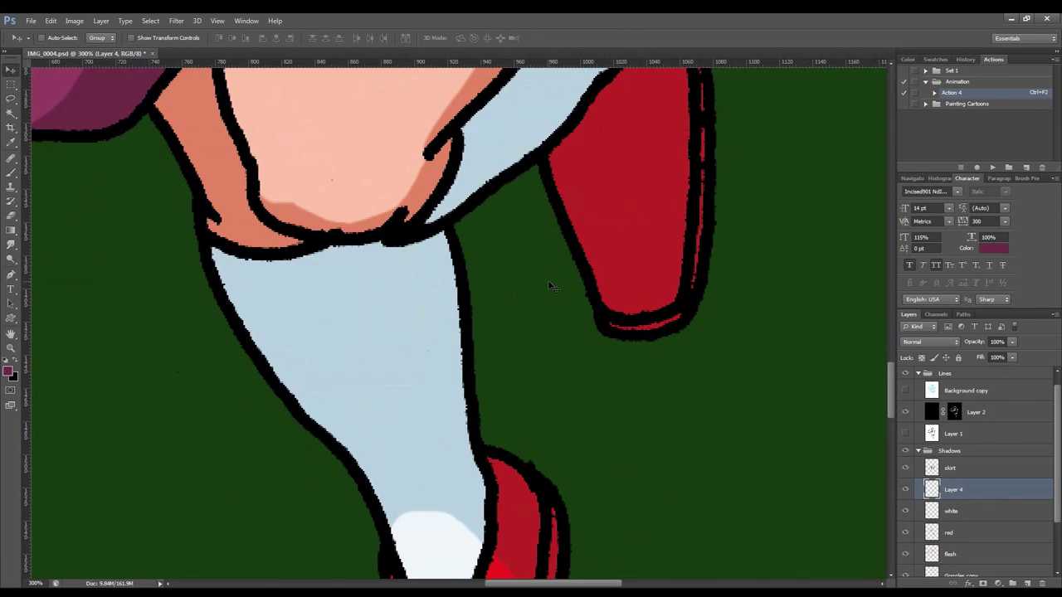
key(ctrl+0)
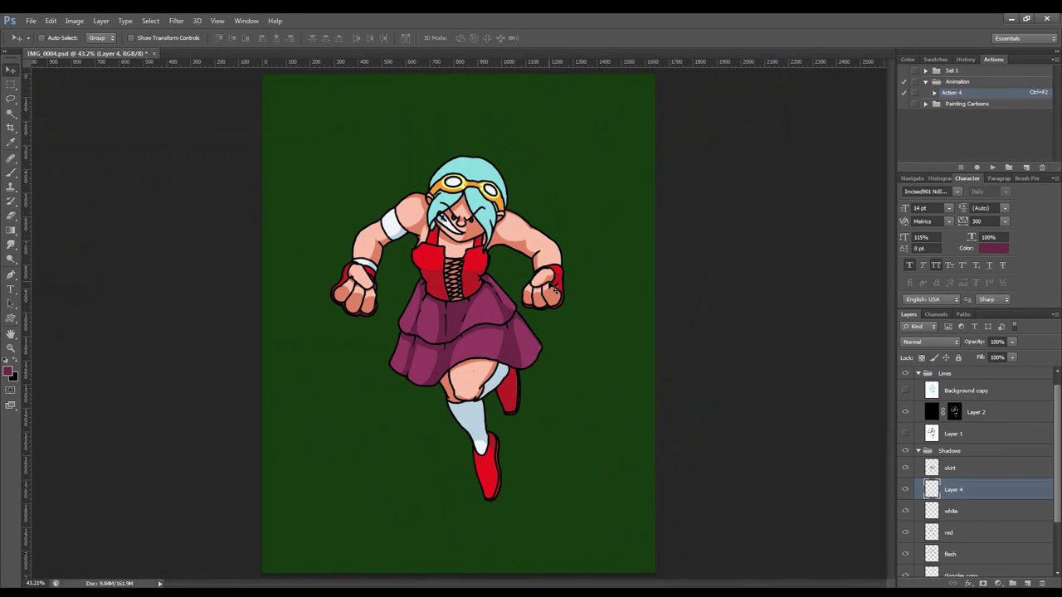
Adjust Layer 4's Hue/Saturation to saturation +13 and lightness -9.
click(905, 490)
click(906, 490)
key(ctrl+u)
mouse_move(148, 217)
mouse_down()
mouse_move(127, 218)
mouse_move(148, 220)
mouse_move(141, 240)
mouse_move(151, 218)
mouse_up()
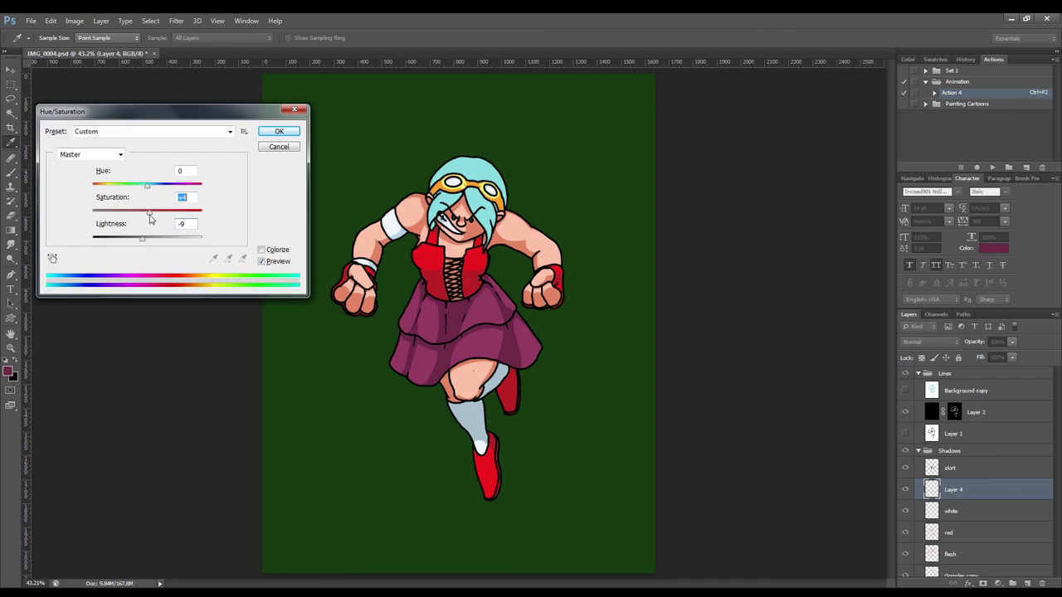
drag(152, 218, 162, 220)
click(261, 133)
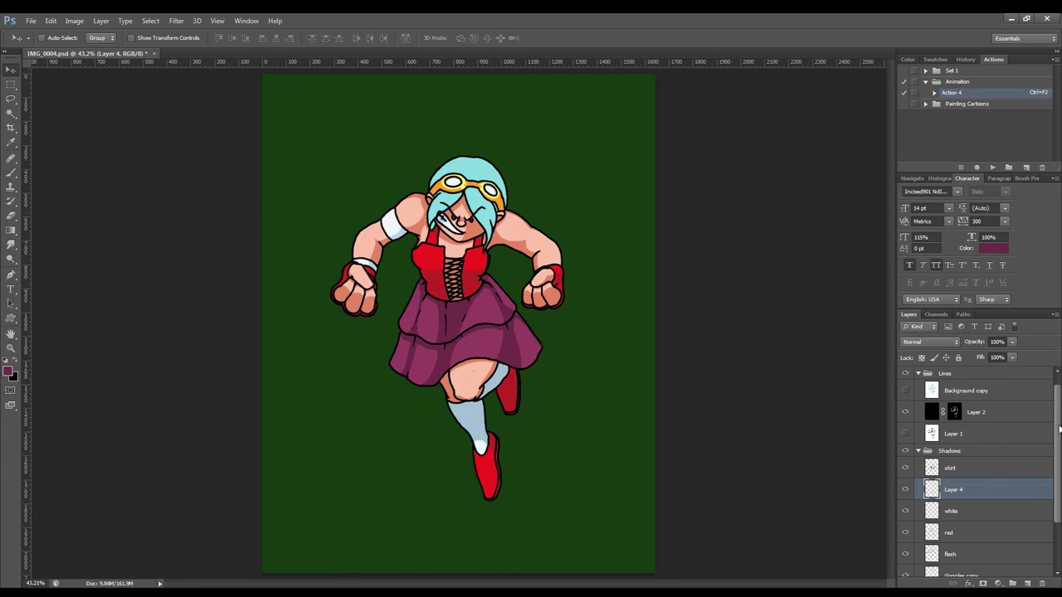
scroll(1058, 423, down, 3)
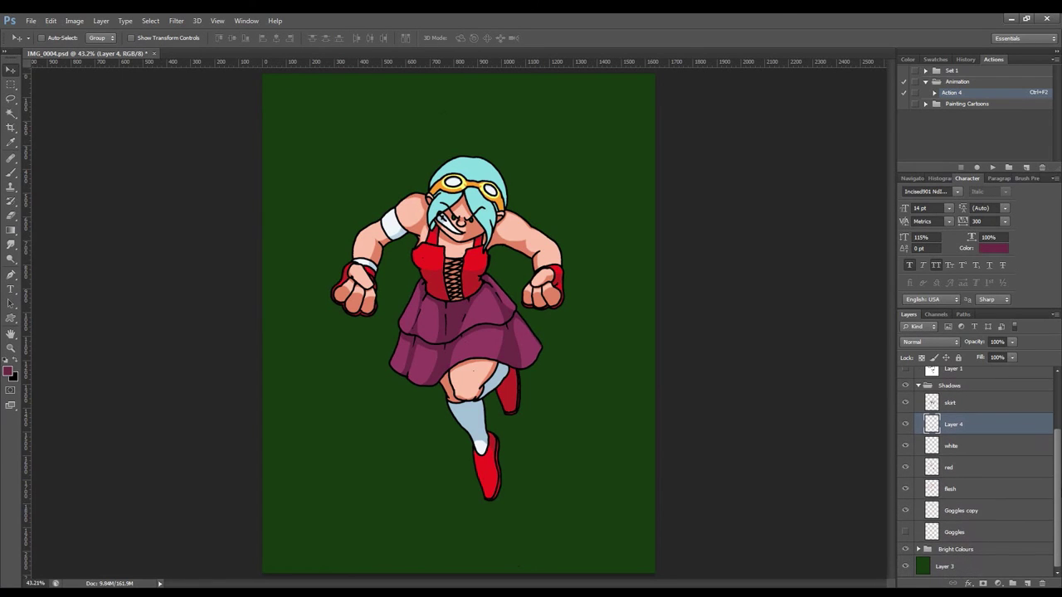
Add a new layer above the skirt layer named 'Hair'.
scroll(1054, 407, up, 4)
key(ctrl+plus)
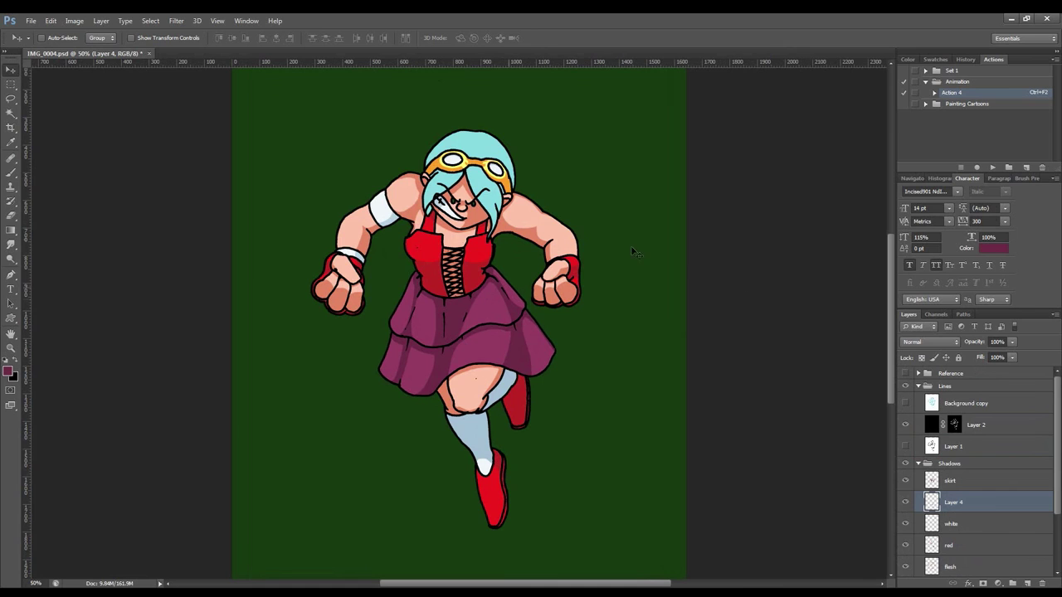
click(995, 482)
click(1028, 584)
double_click(956, 483)
text(Hair)
key(Return)
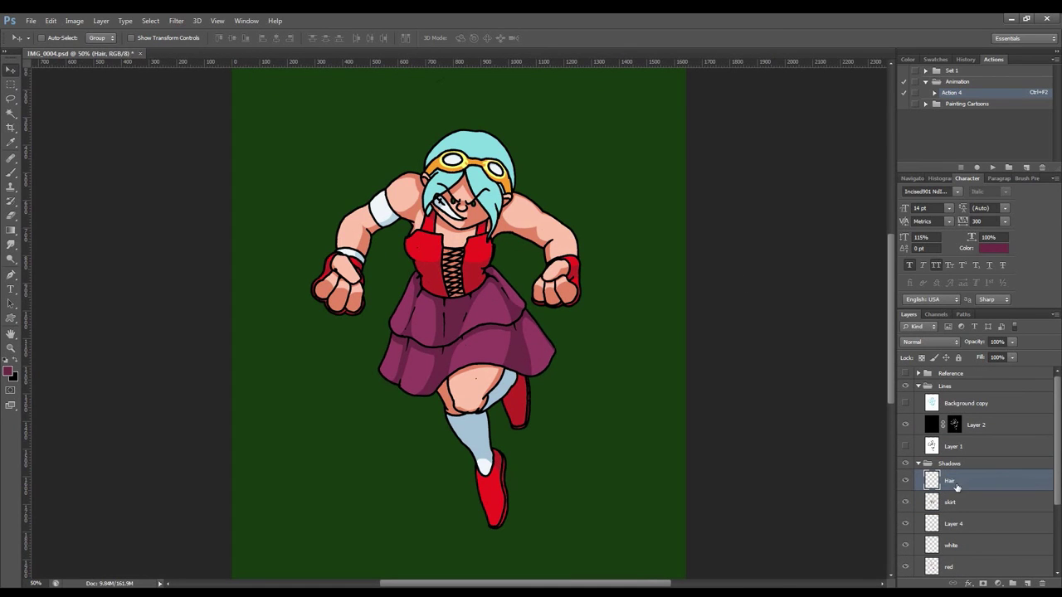
Zoom in on the girl's face, show the textured overlay and sample the hair colour.
key(ctrl+plus)
key(ctrl+plus)
key(ctrl+plus)
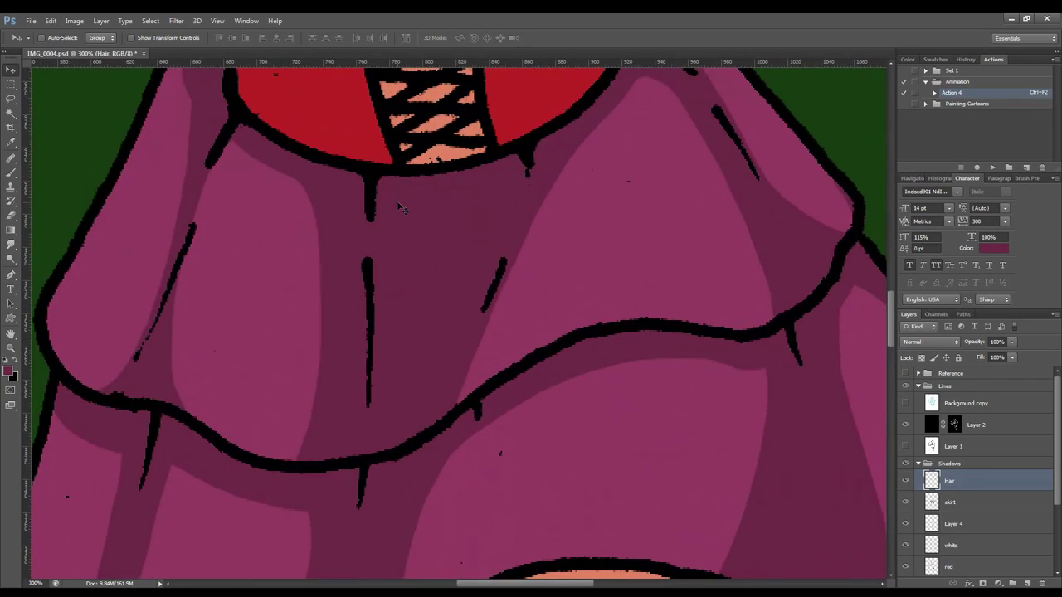
key(ctrl+plus)
scroll(484, 337, up, 5)
scroll(484, 337, up, 5)
drag(493, 256, 451, 327)
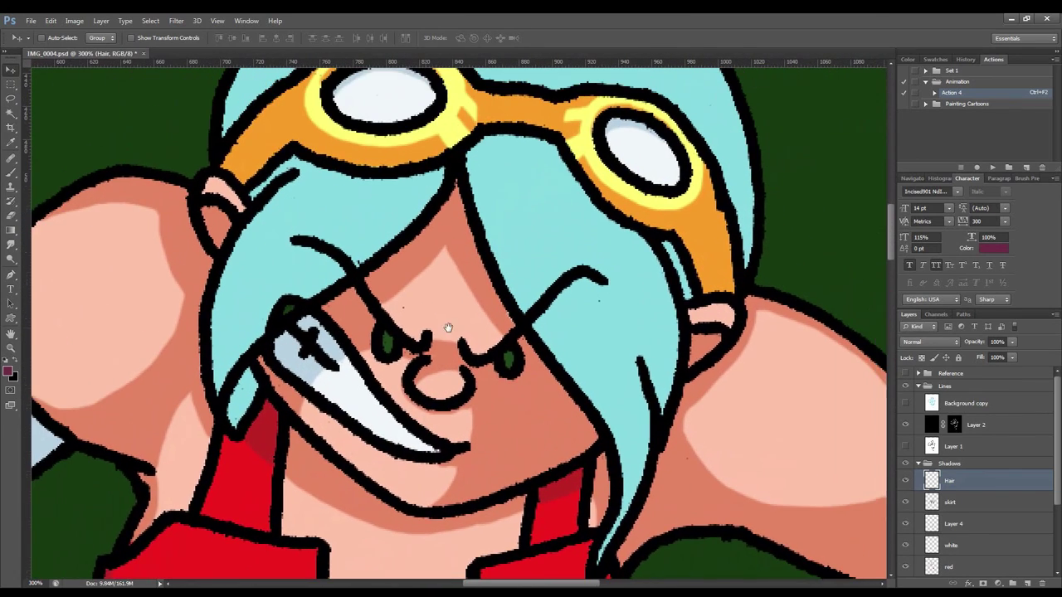
key(ctrl+minus)
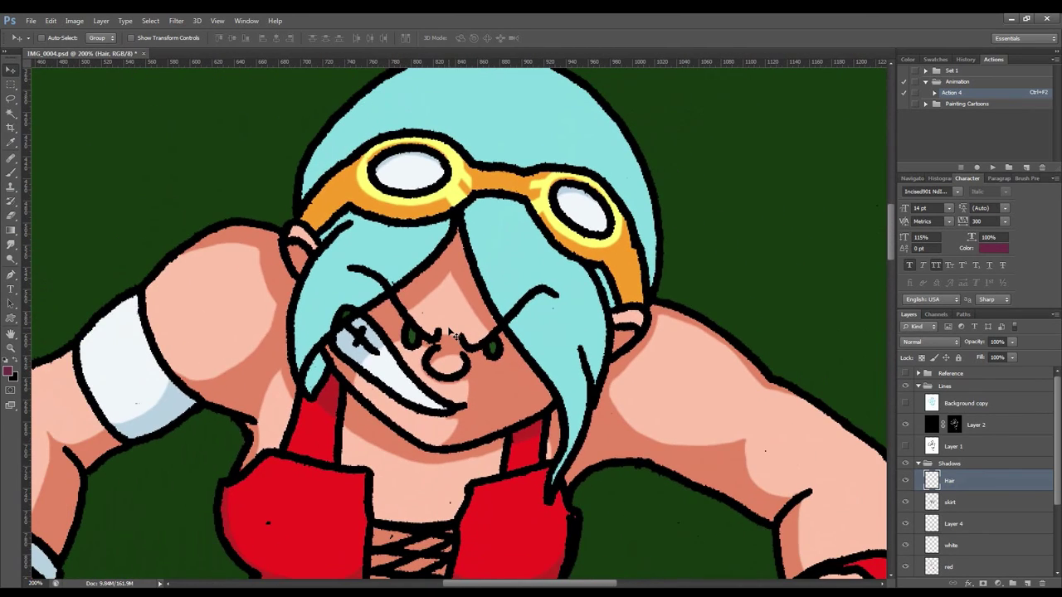
click(904, 404)
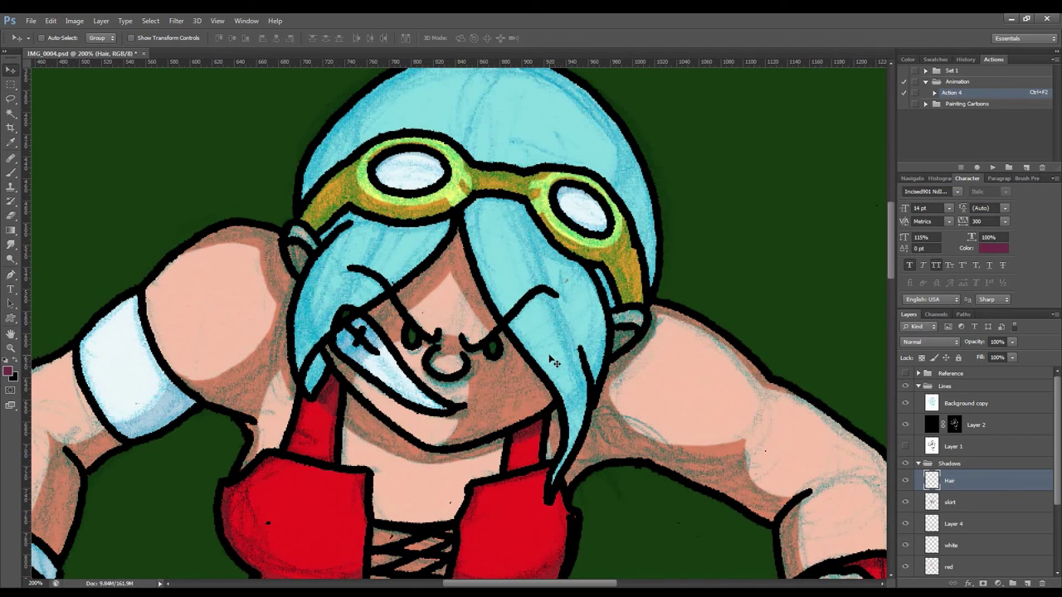
key(i)
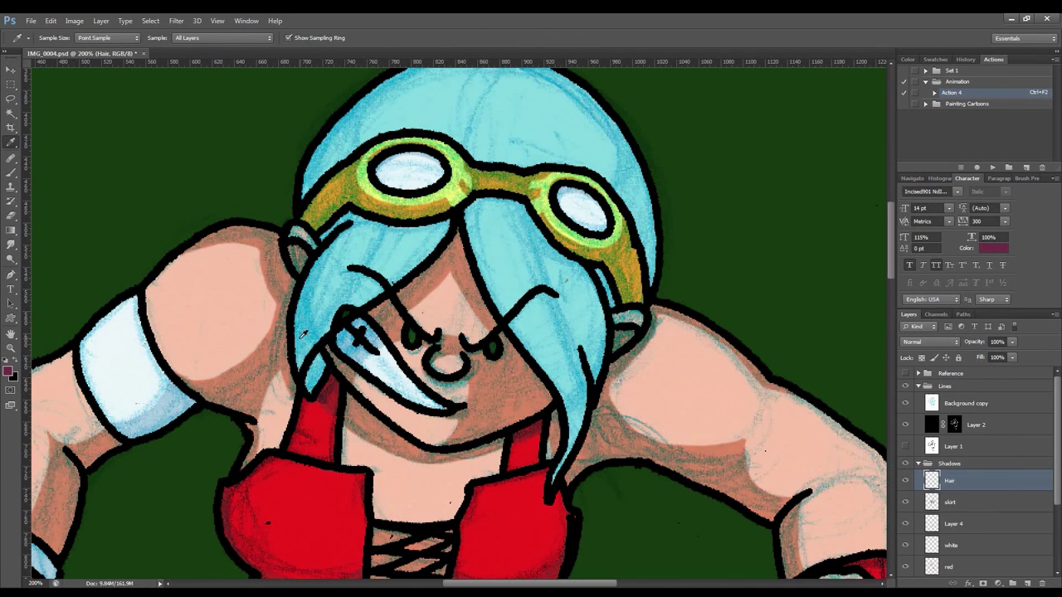
click(304, 334)
Sample the flat cyan hair, darken it to 67b5bd, and show the textured overlay again.
click(906, 404)
click(508, 98)
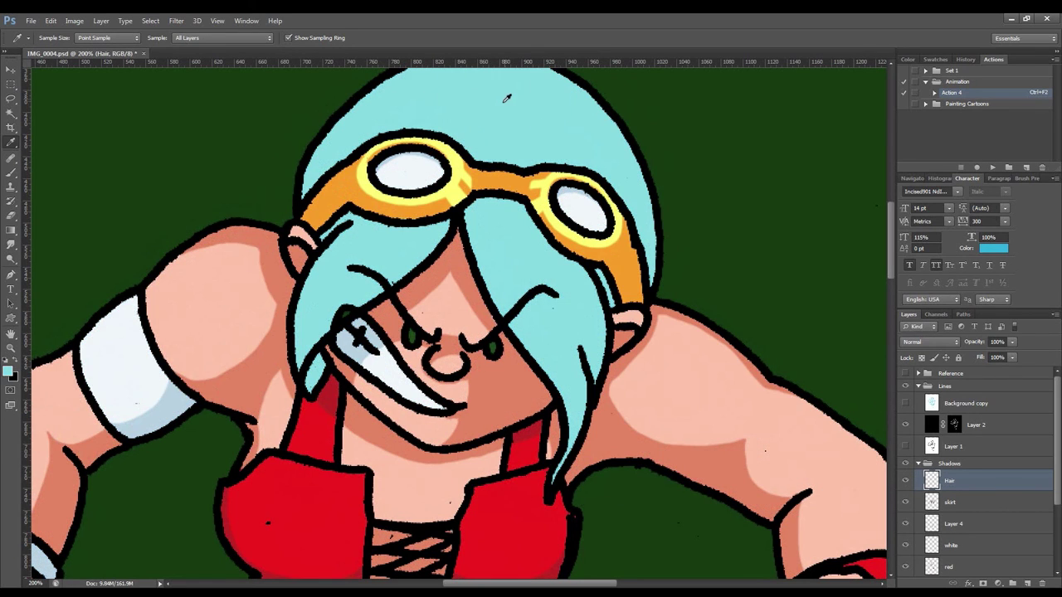
click(10, 373)
drag(583, 256, 599, 279)
click(905, 404)
key(b)
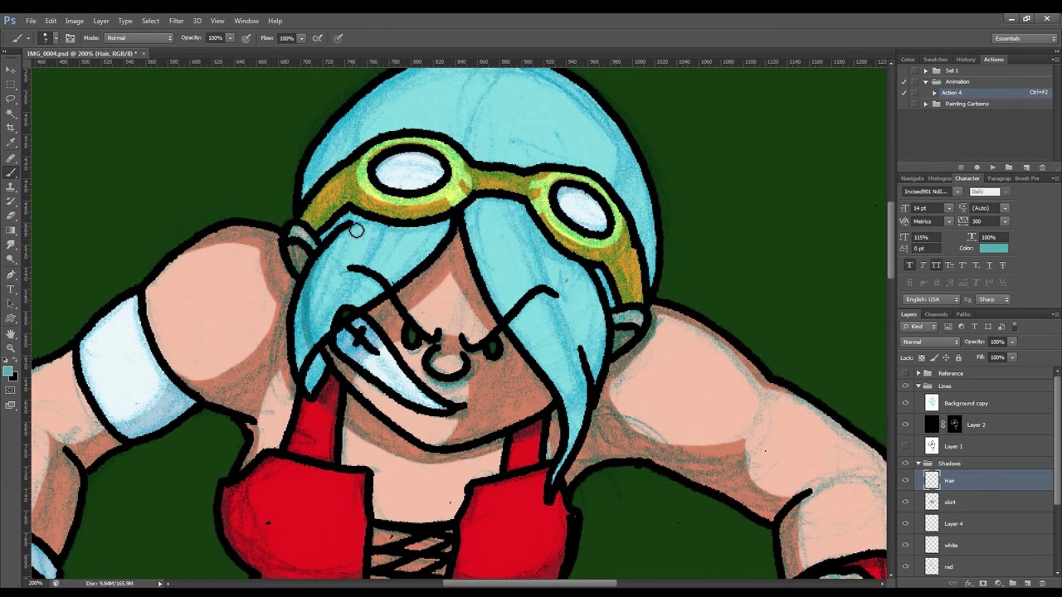
Brush teal shadows near the goggle band and along the hair's right edge.
mouse_move(337, 238)
mouse_down()
mouse_move(363, 222)
mouse_move(355, 216)
mouse_up()
scroll(380, 119, up, 5)
scroll(379, 118, right, 3)
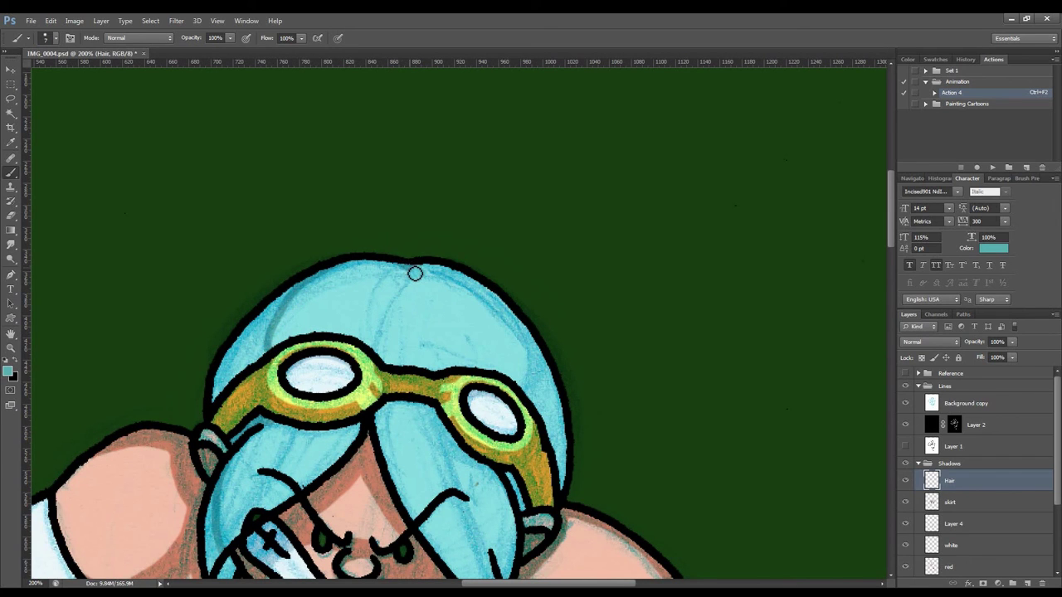
drag(559, 361, 388, 258)
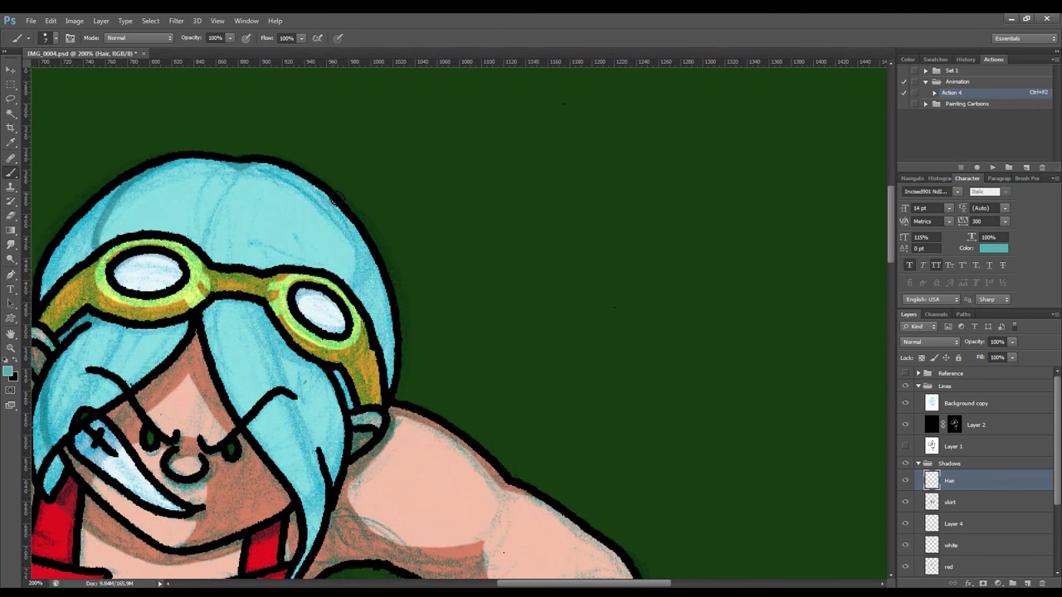
drag(341, 212, 356, 285)
drag(268, 339, 264, 234)
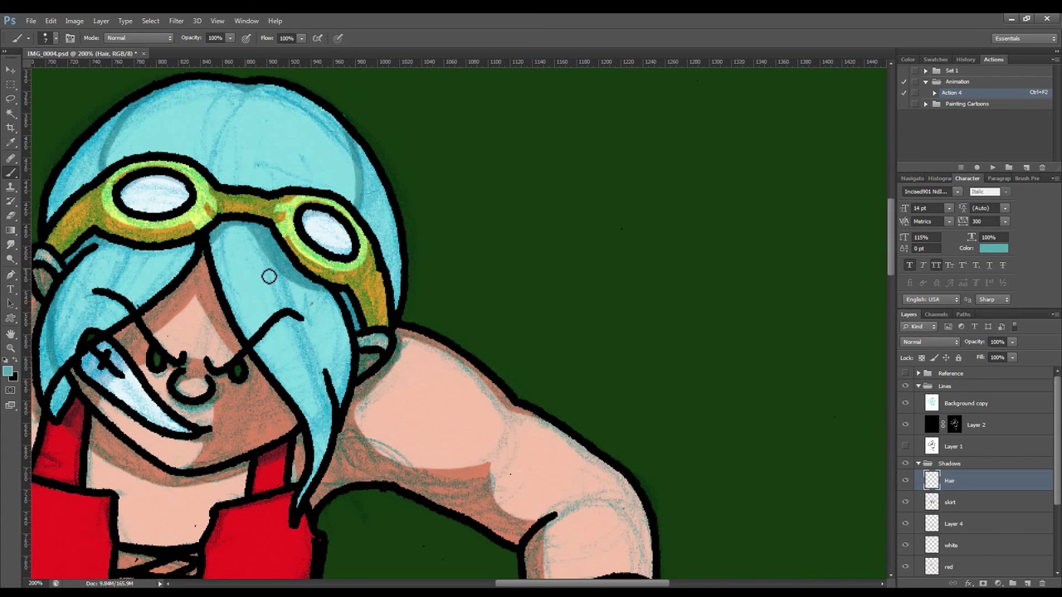
scroll(316, 199, down, 2)
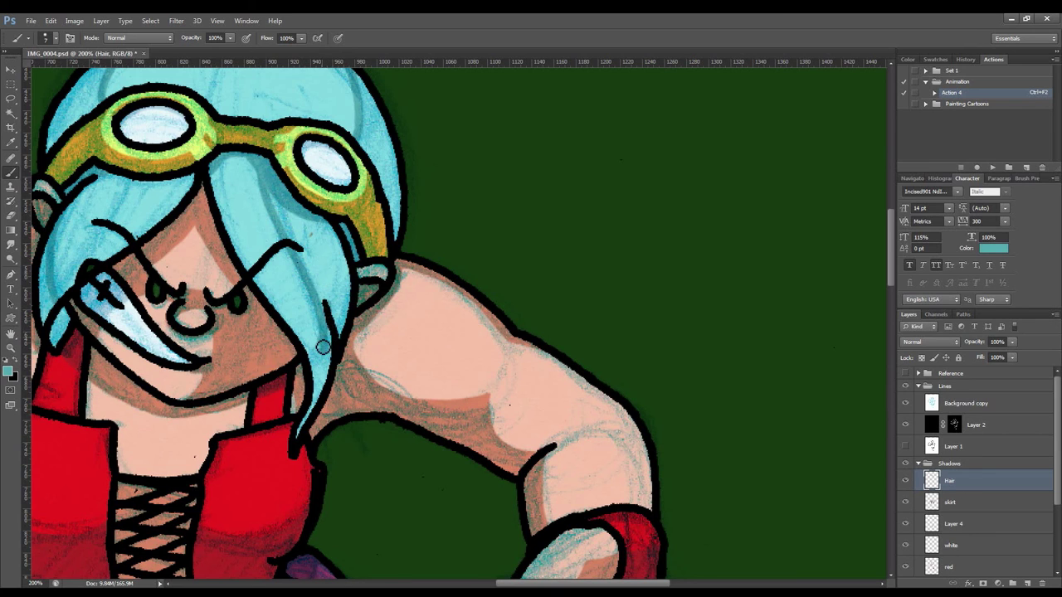
Magic Wand the hair strand beside the face and fill it with shadow teal.
click(904, 405)
key(w)
click(322, 366)
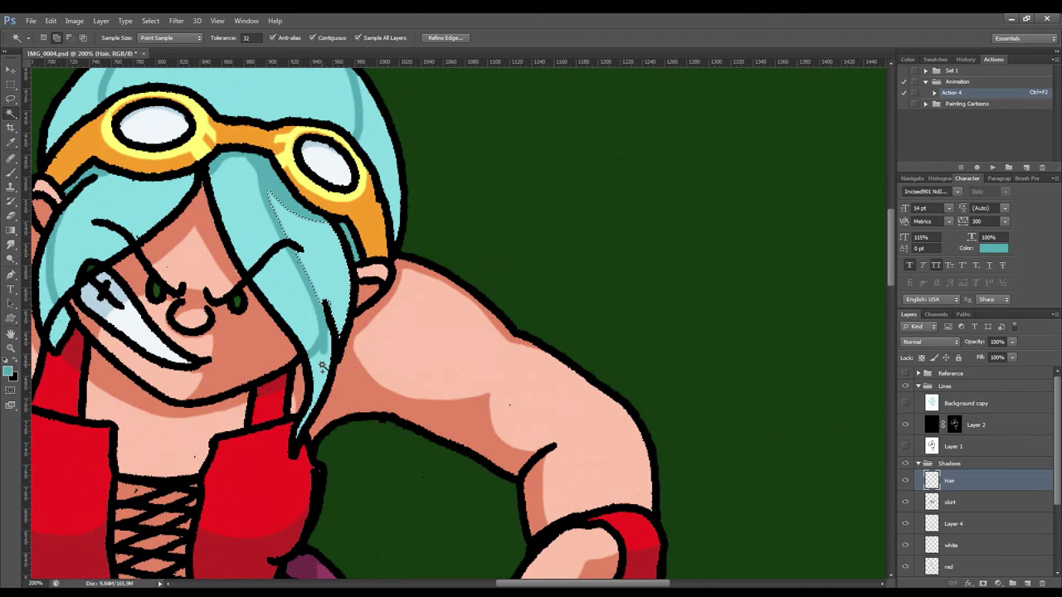
key(alt+BackSpace)
key(ctrl+d)
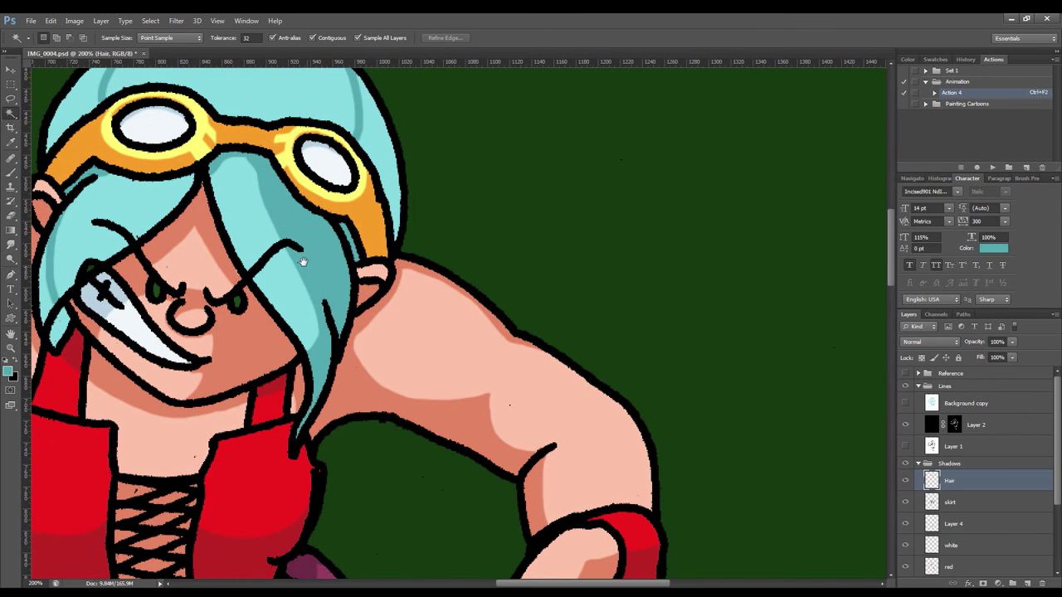
drag(310, 271, 347, 277)
Touch up the hair shadows, painting a light stroke under the goggle strap.
key(b)
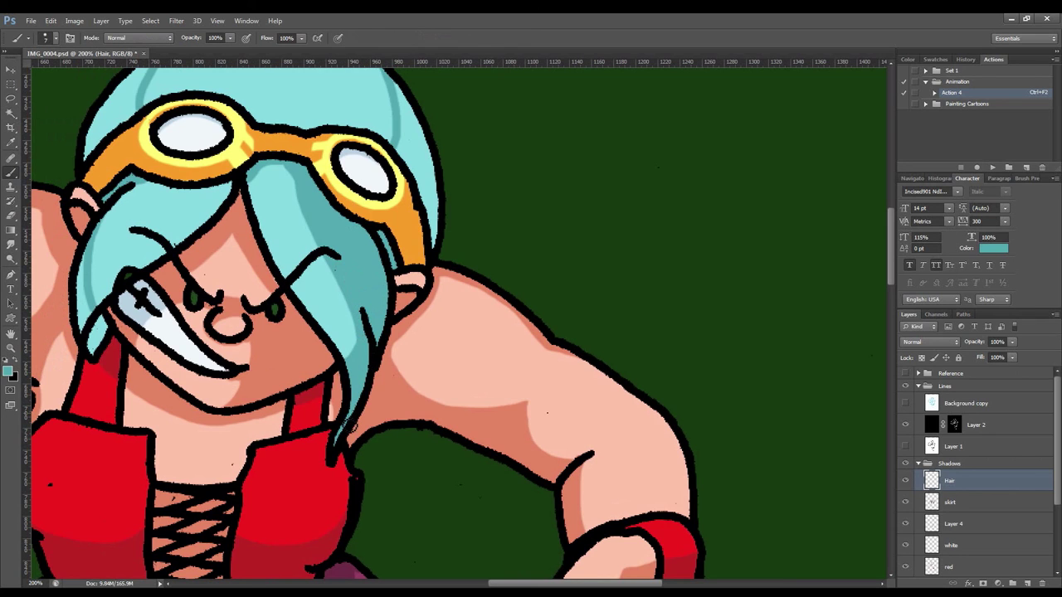
drag(348, 356, 386, 410)
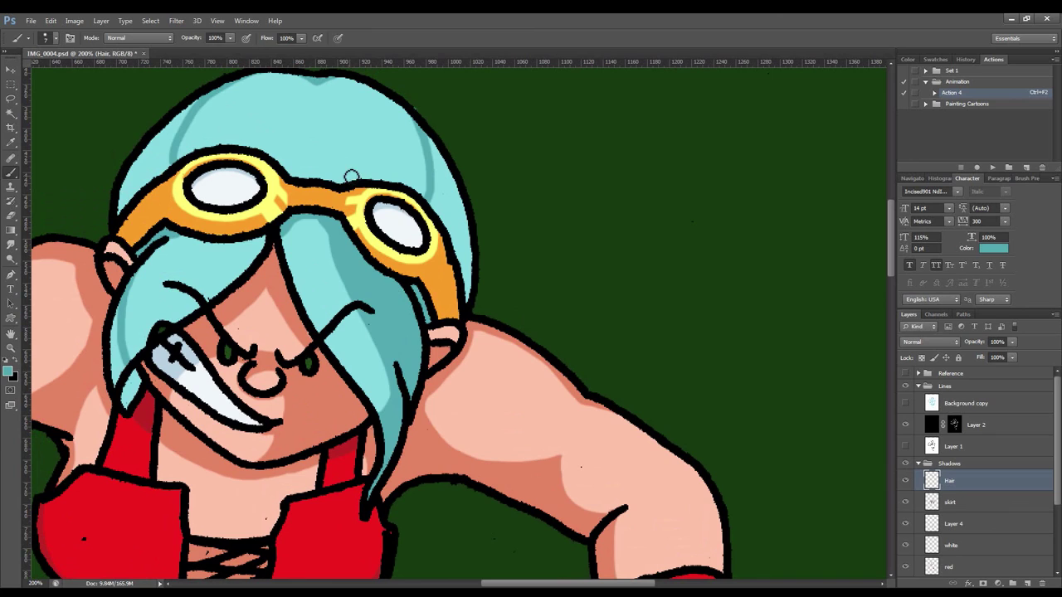
key(e)
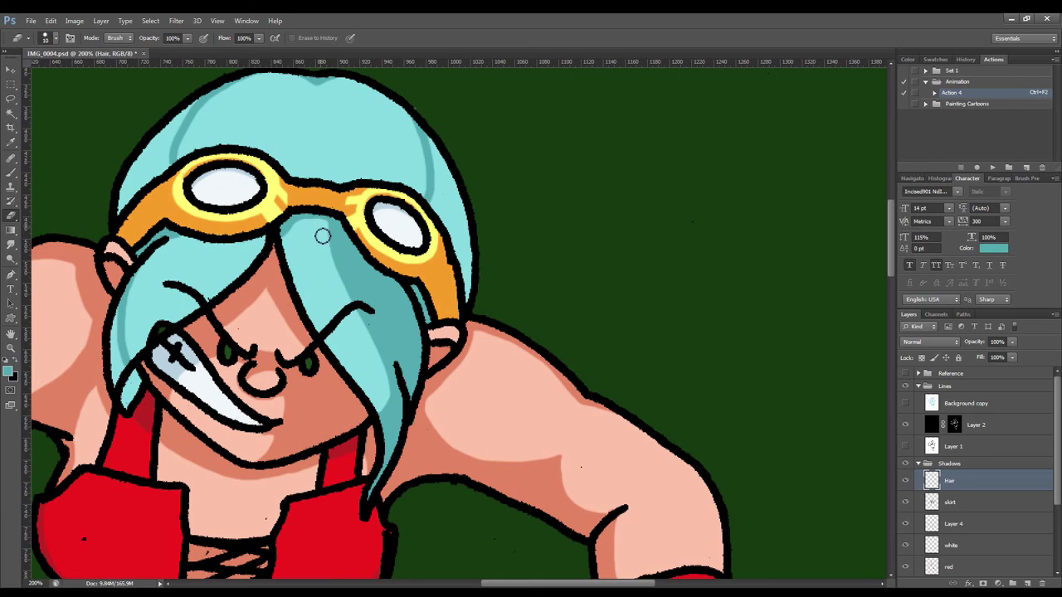
key(b)
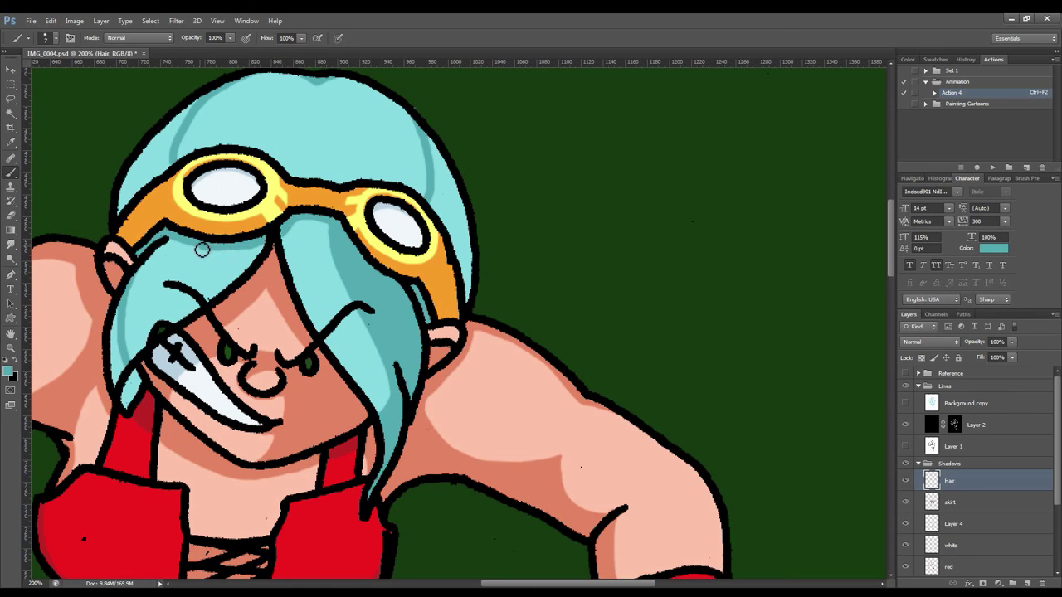
drag(174, 246, 262, 246)
key(e)
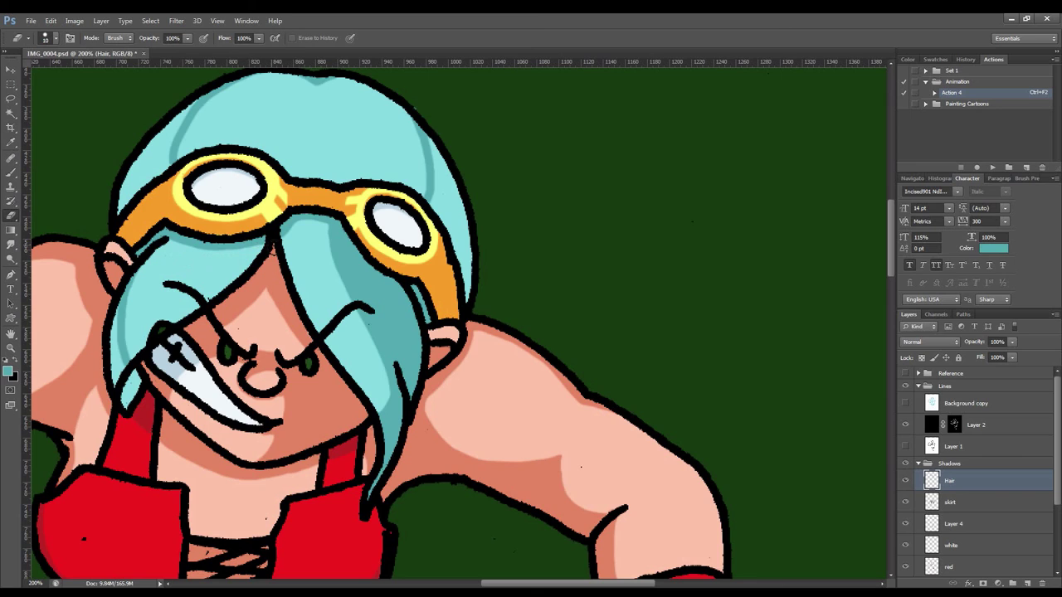
key(b)
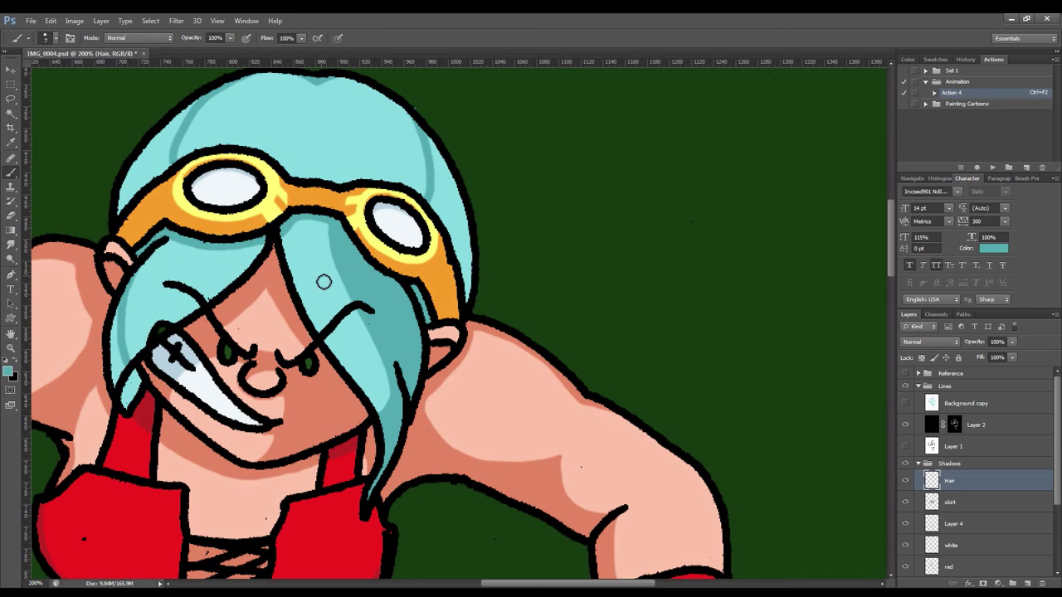
key(w)
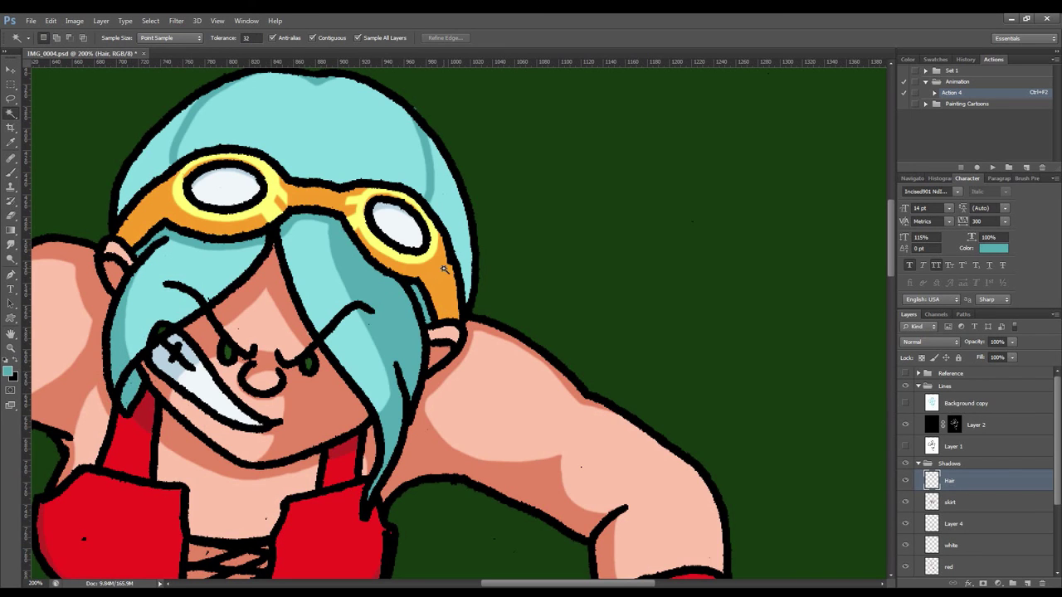
key(ctrl+0)
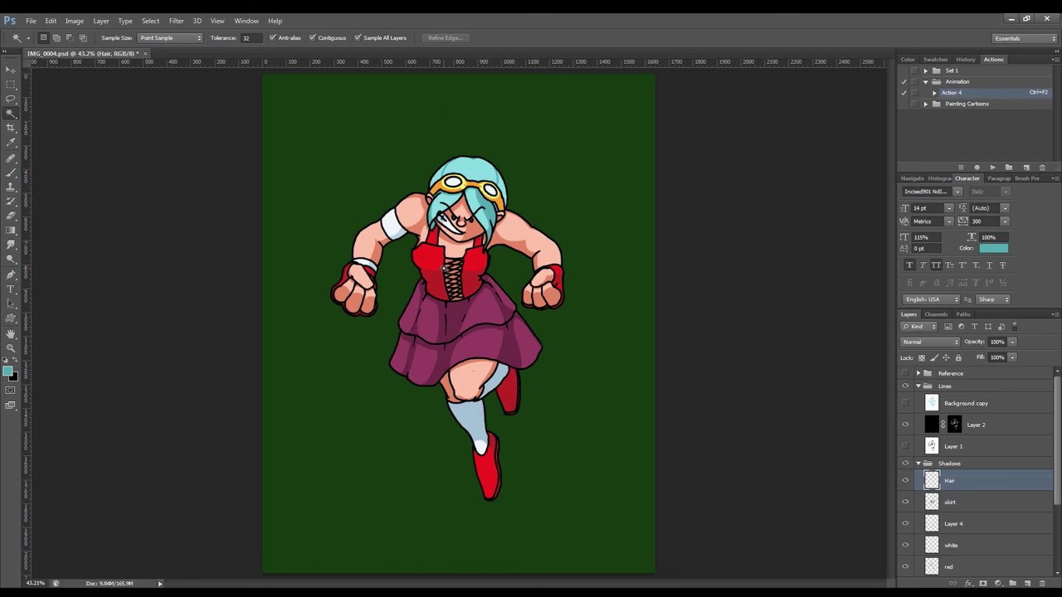
click(437, 177)
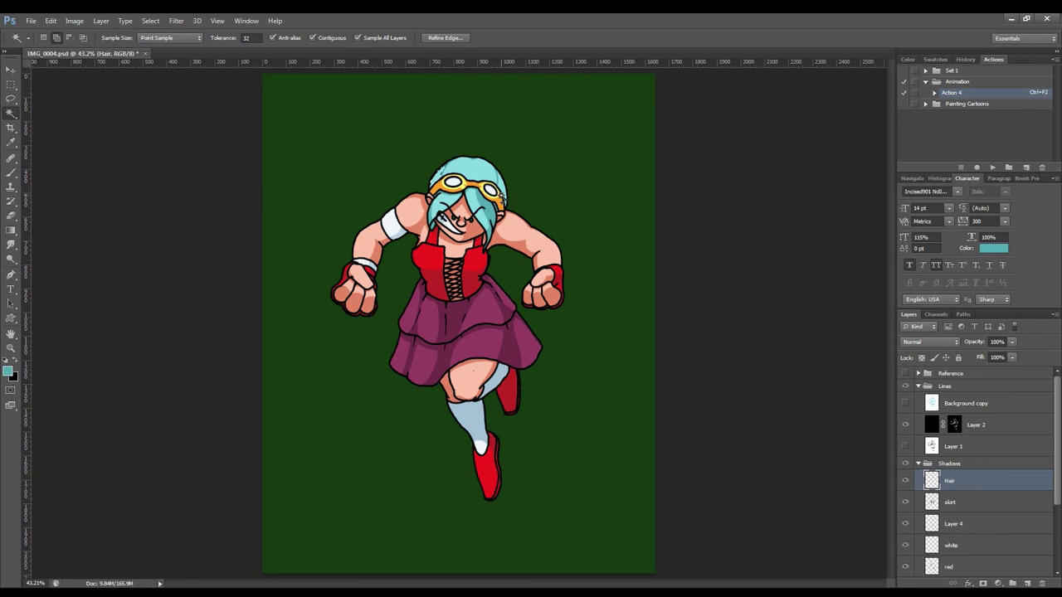
key(ctrl+d)
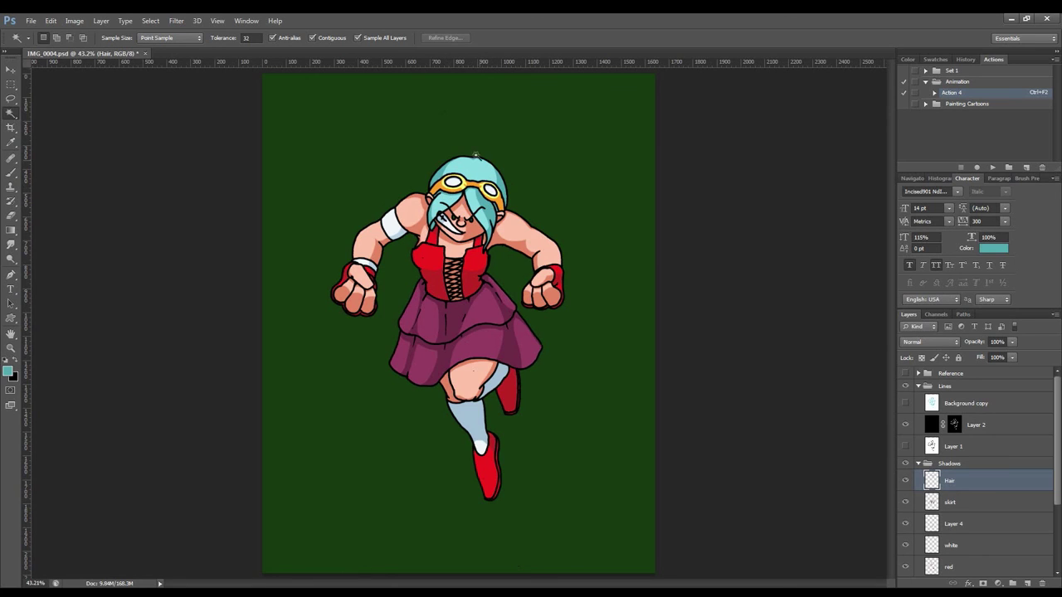
key(ctrl+plus)
key(ctrl+plus)
key(ctrl+plus)
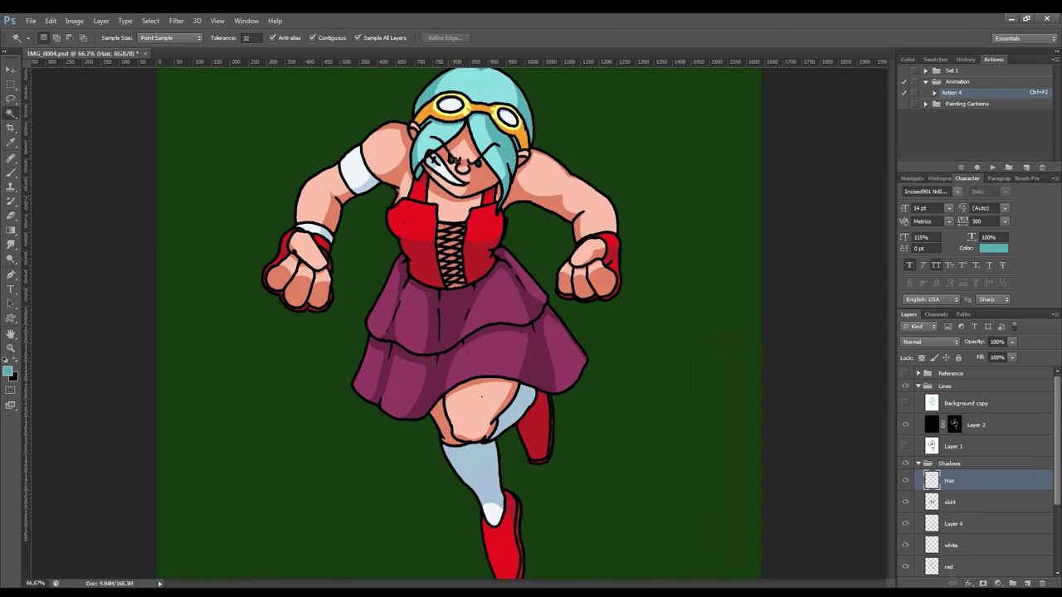
scroll(449, 156, up, 3)
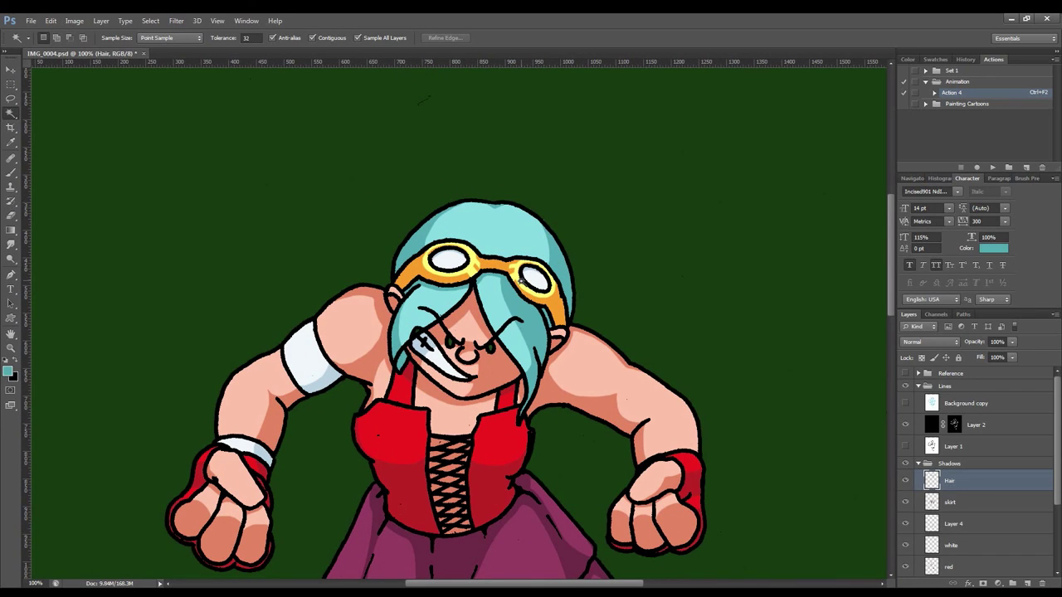
click(906, 481)
click(906, 481)
key(e)
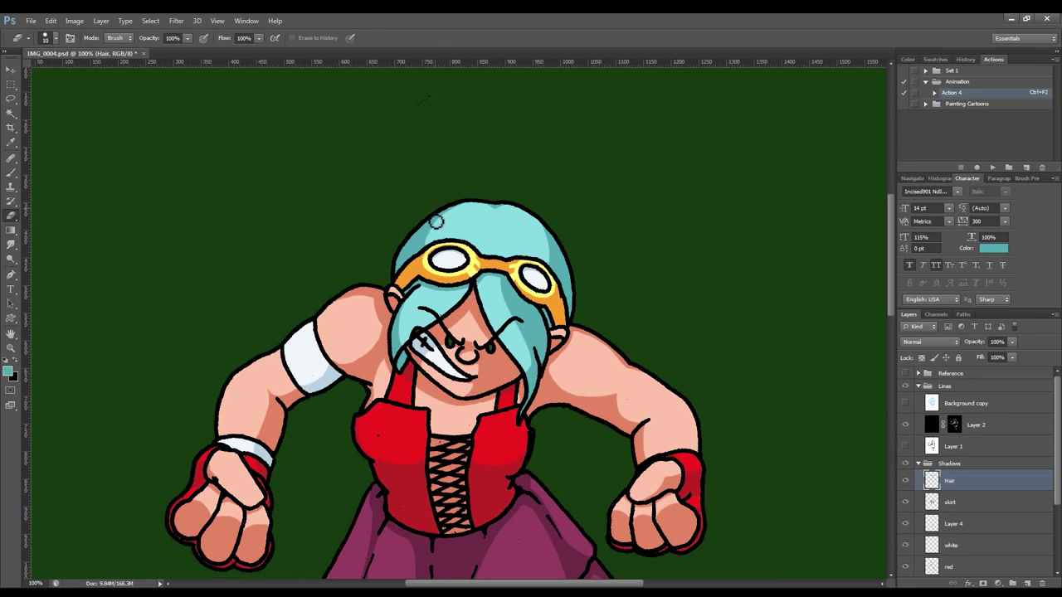
click(905, 483)
click(906, 483)
click(906, 483)
click(905, 483)
click(906, 483)
click(906, 483)
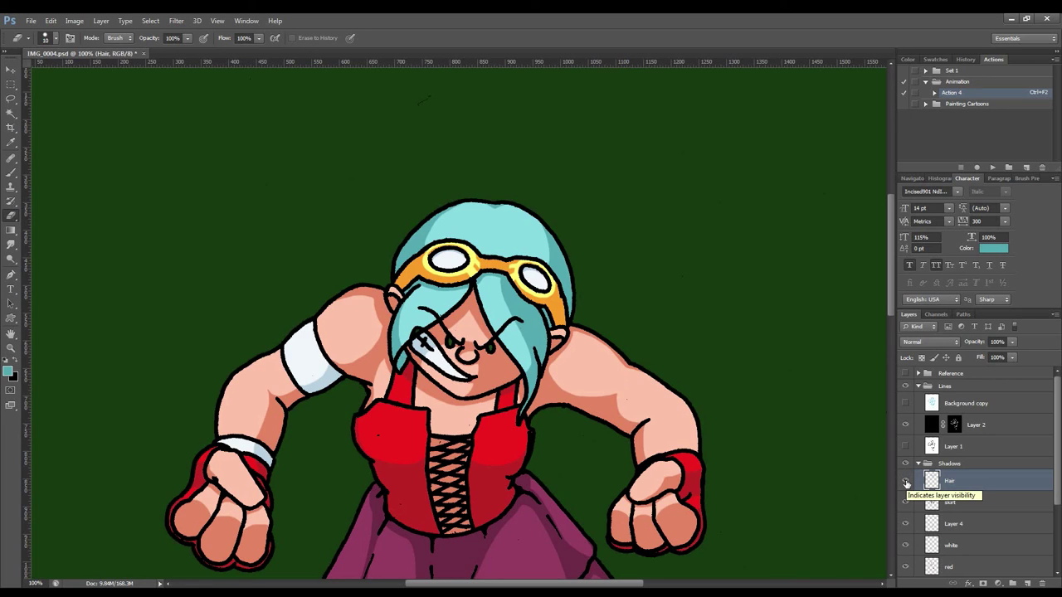
key(b)
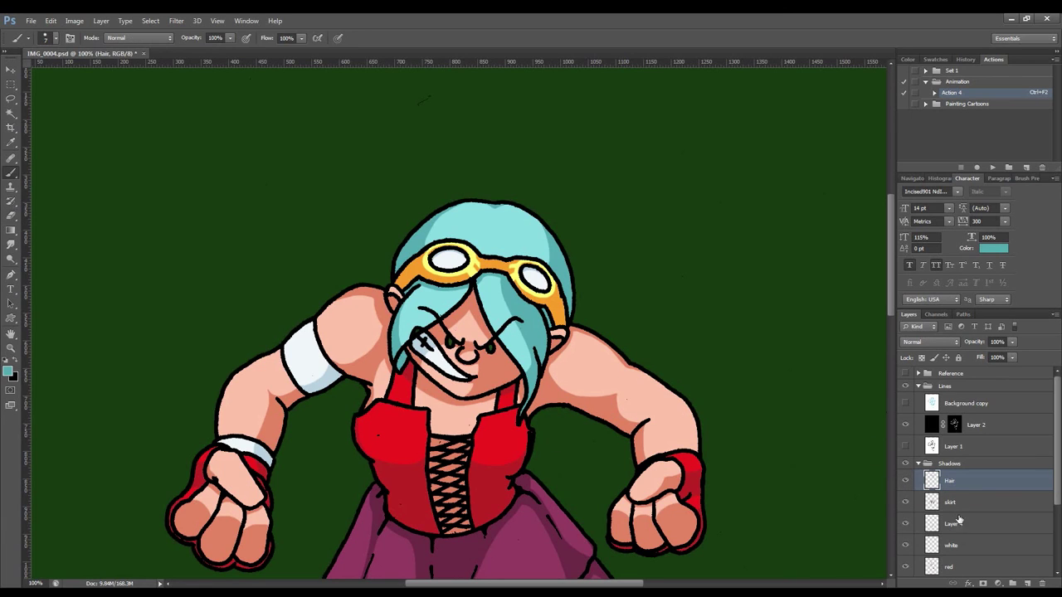
scroll(1057, 495, down, 3)
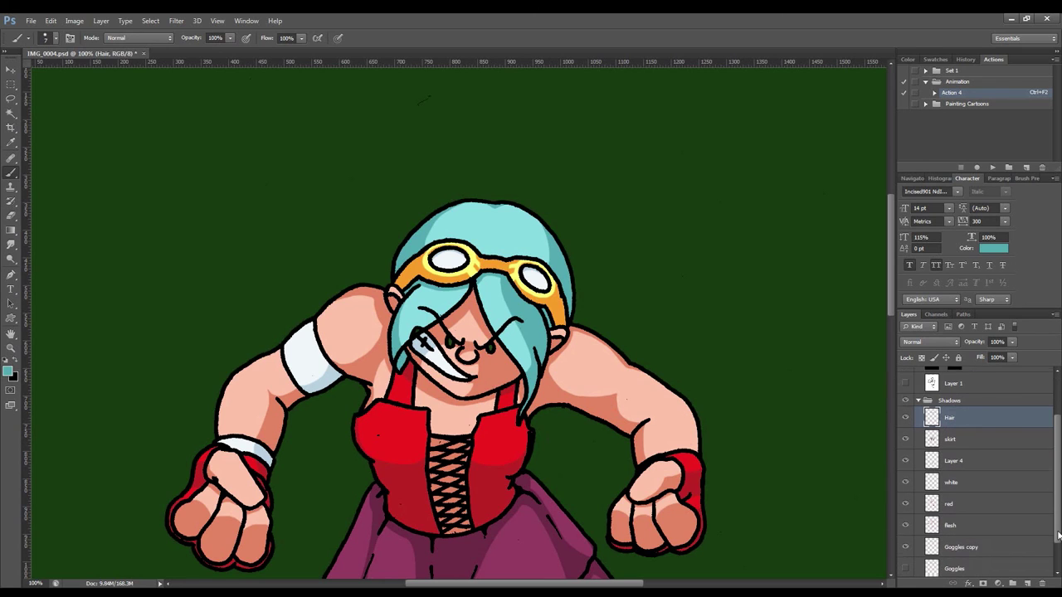
click(954, 518)
Sample the salmon skin tone as the brush colour and zoom out.
key(i)
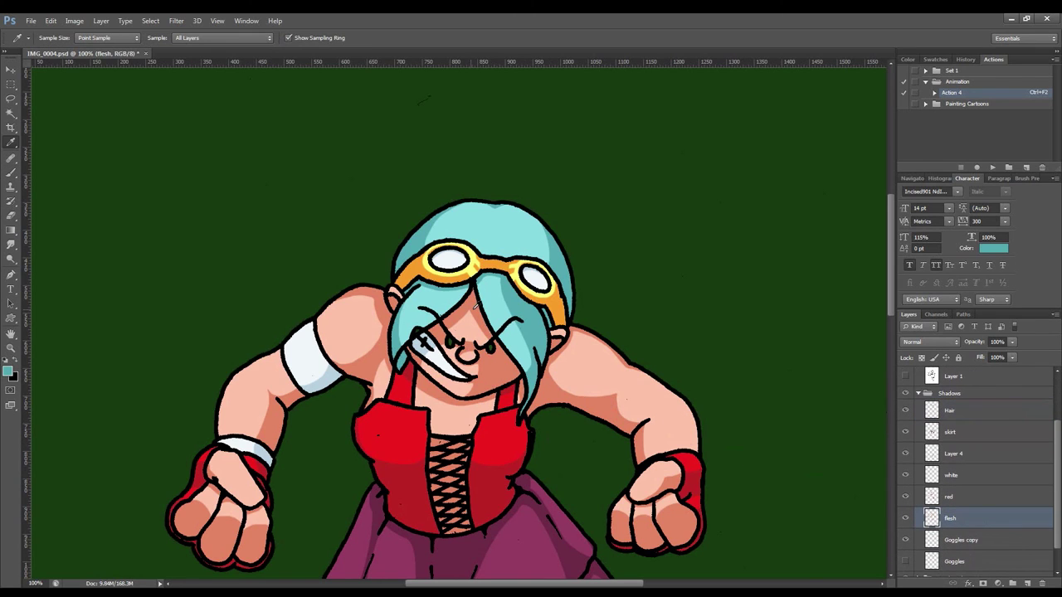
key(b)
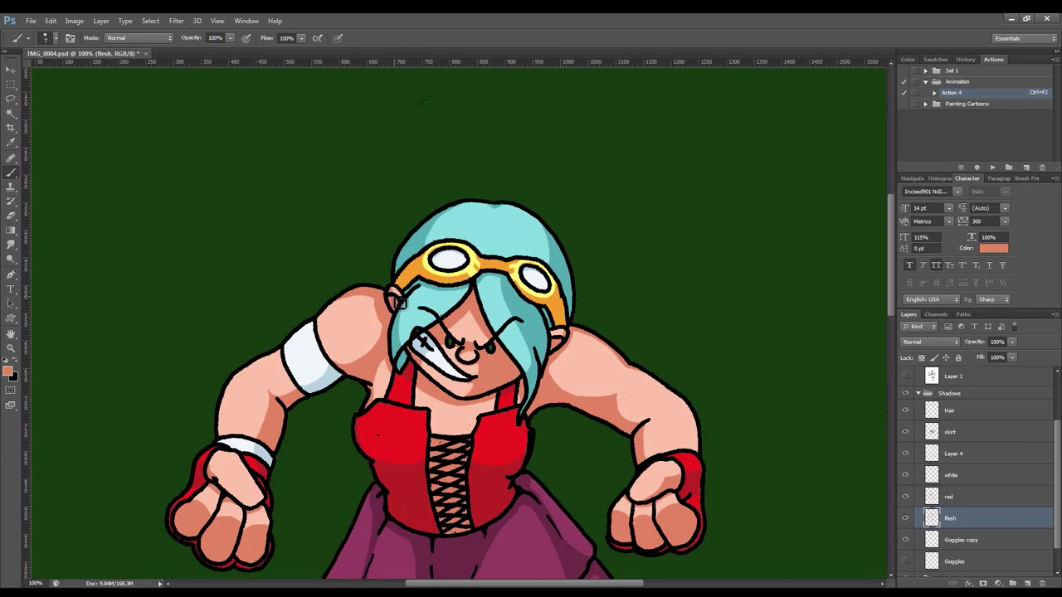
scroll(485, 312, down, 5)
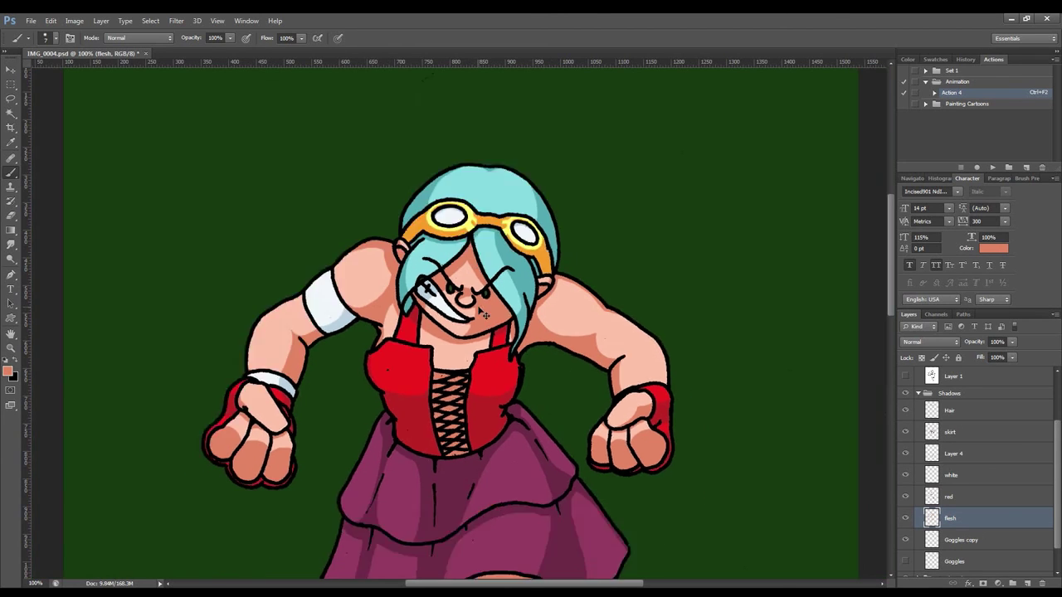
scroll(482, 310, down, 4)
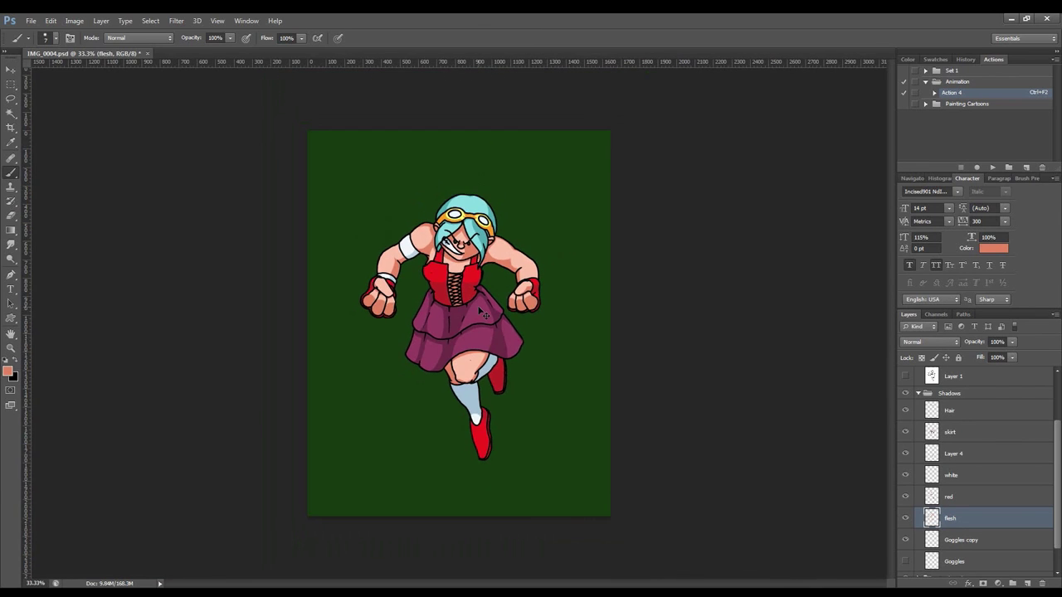
scroll(486, 314, up, 2)
scroll(482, 311, down, 1)
Collapse Shadows, expand Bright Colours and select its hair layer for Hue/Saturation.
click(918, 395)
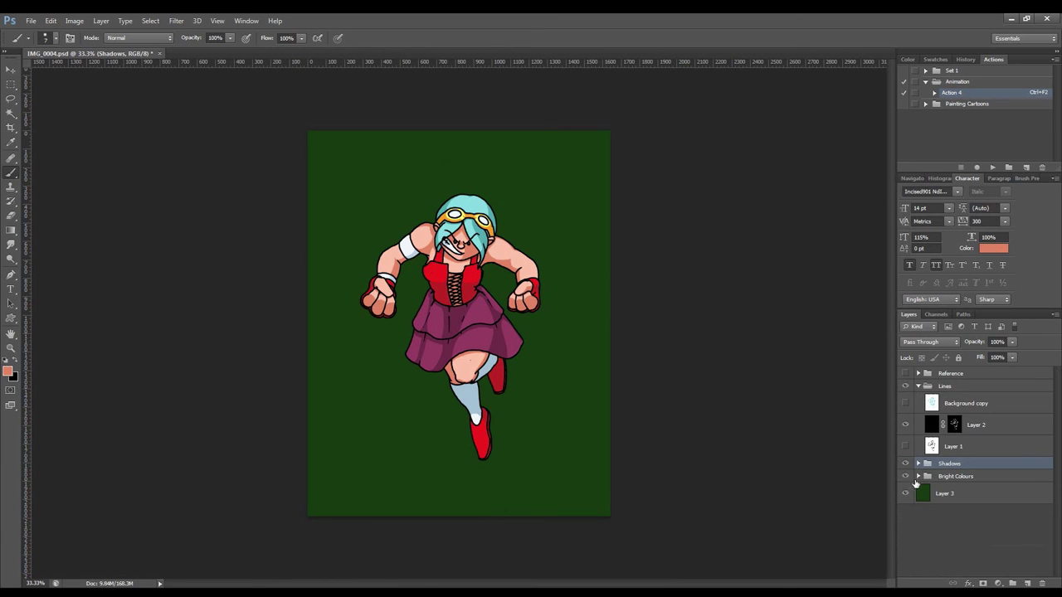
click(919, 477)
scroll(975, 519, down, 3)
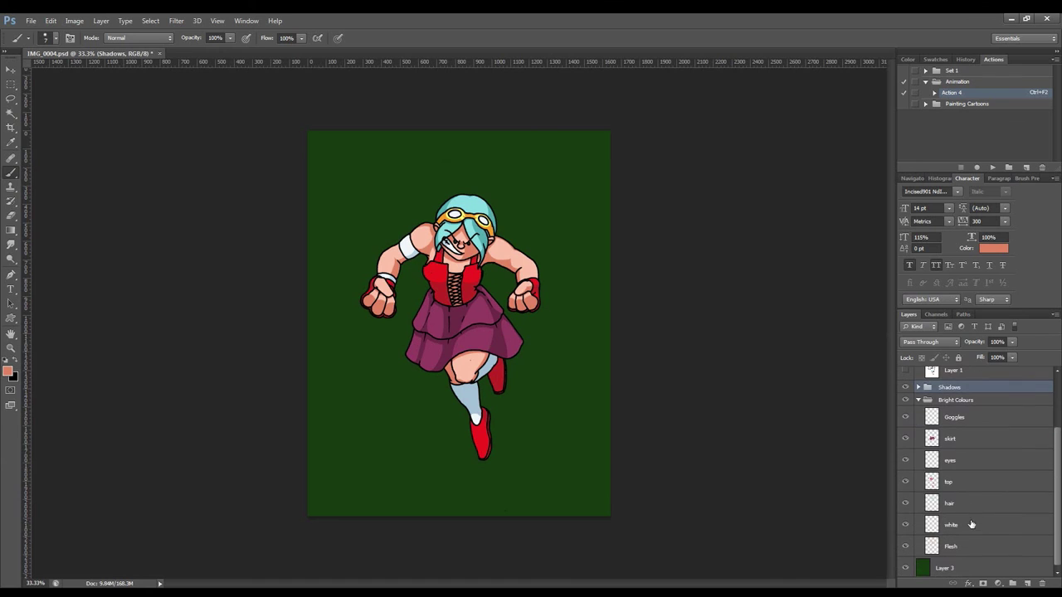
click(967, 507)
key(ctrl+u)
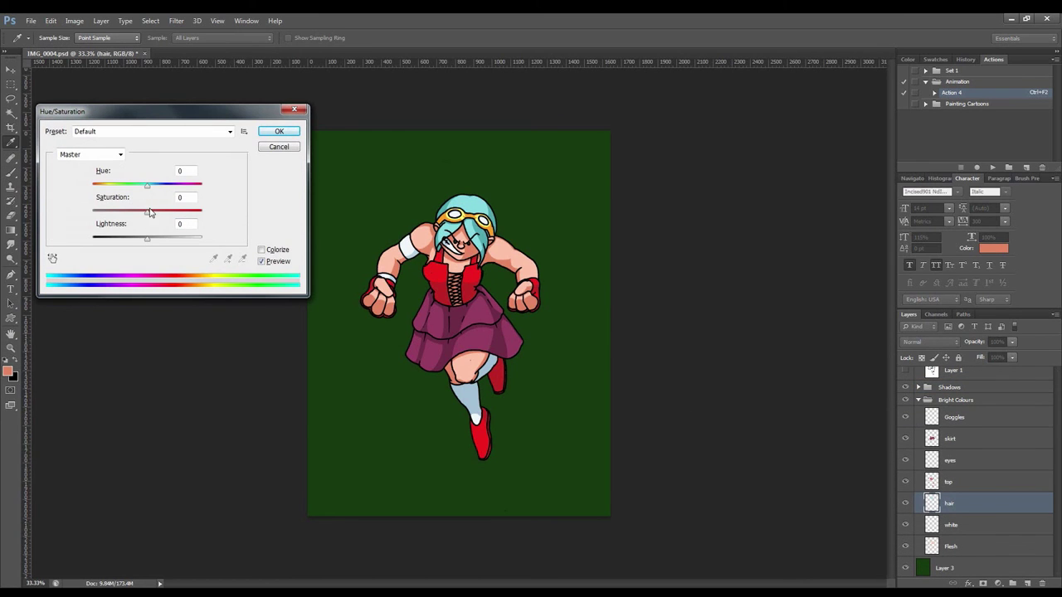
Lower the hair layer's saturation to -19 and apply.
mouse_move(147, 216)
mouse_down()
mouse_move(127, 221)
mouse_move(138, 222)
mouse_up()
click(281, 135)
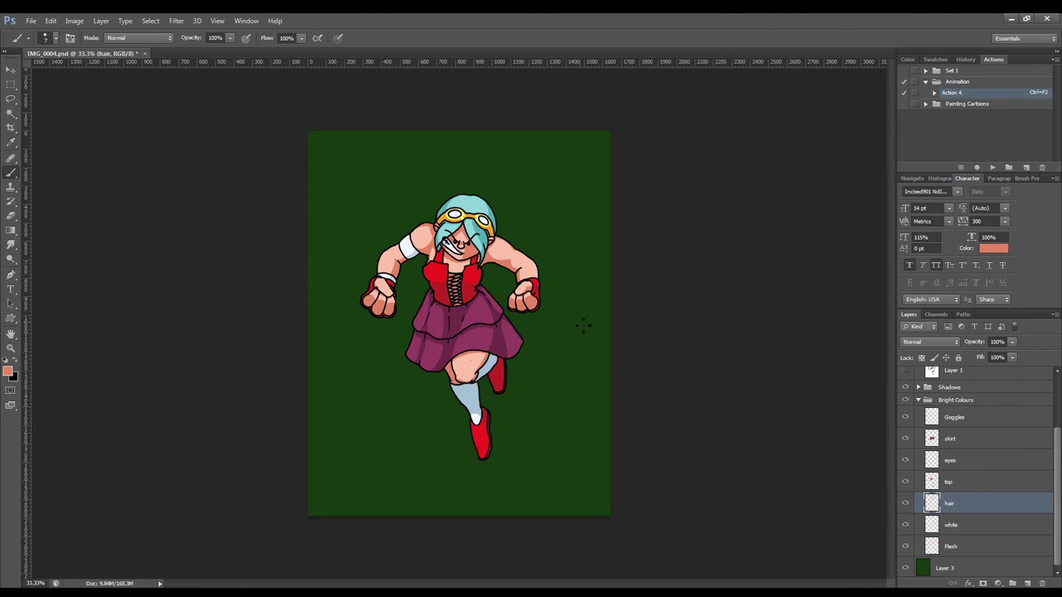
Group the Lines, Shadows and Bright Colours groups with Ctrl+G and name it 'Leading Lady'.
click(918, 400)
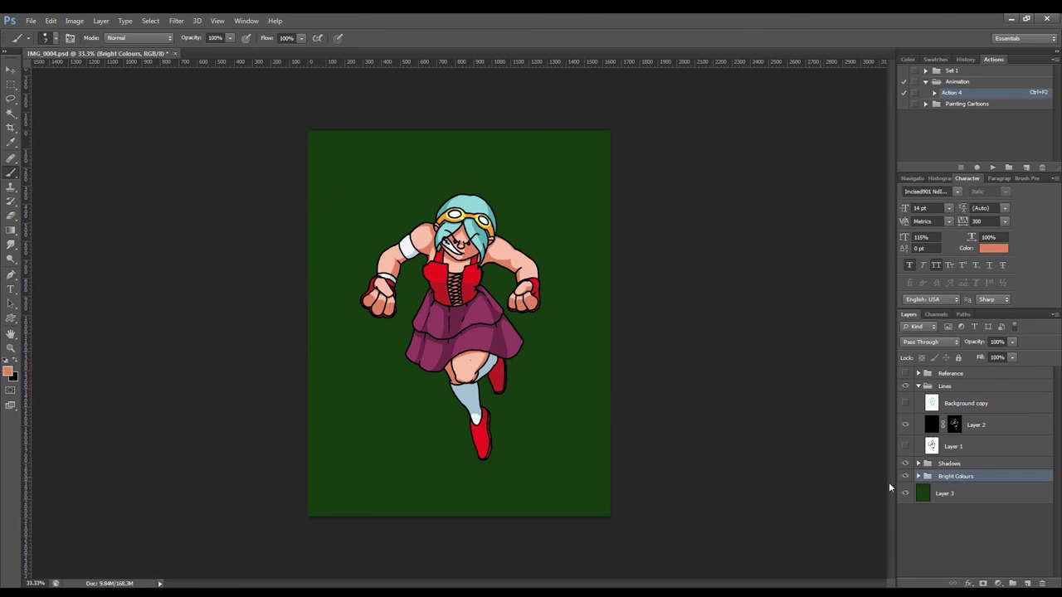
click(918, 386)
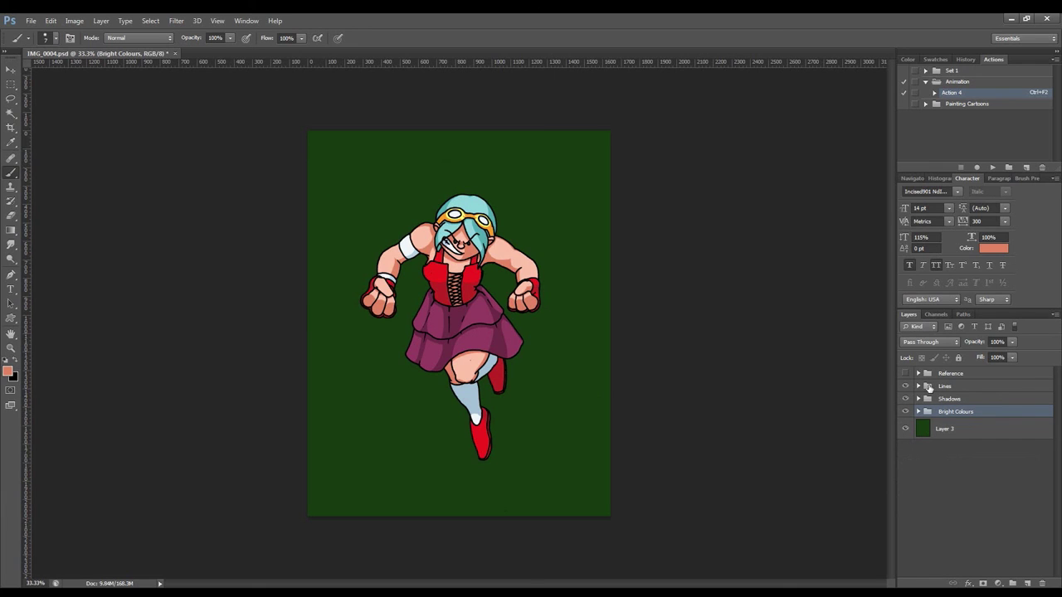
click(930, 388)
shift+click(929, 412)
key(ctrl+g)
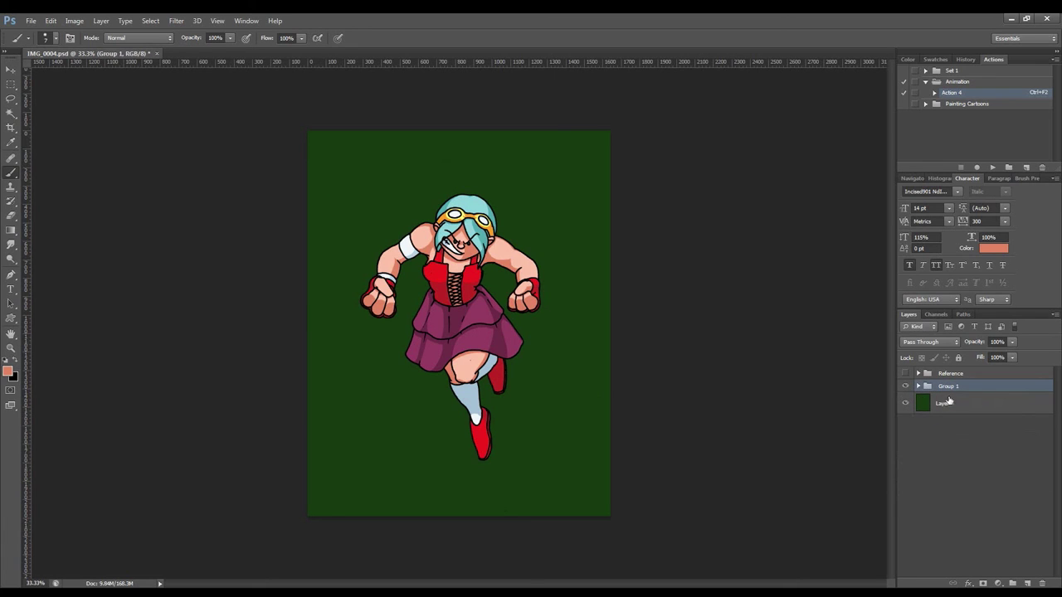
double_click(946, 387)
text(Leading Lady)
key(Return)
Open Superhematoma_illustration_ensemble_007.psd from the Illustration folder via File > Open.
click(29, 22)
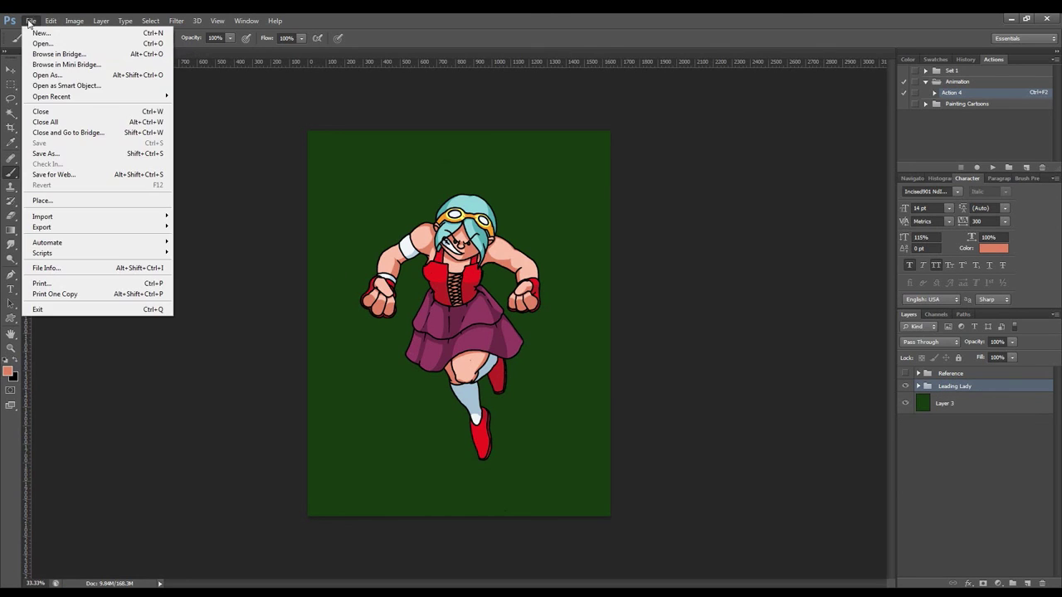
mouse_move(68, 97)
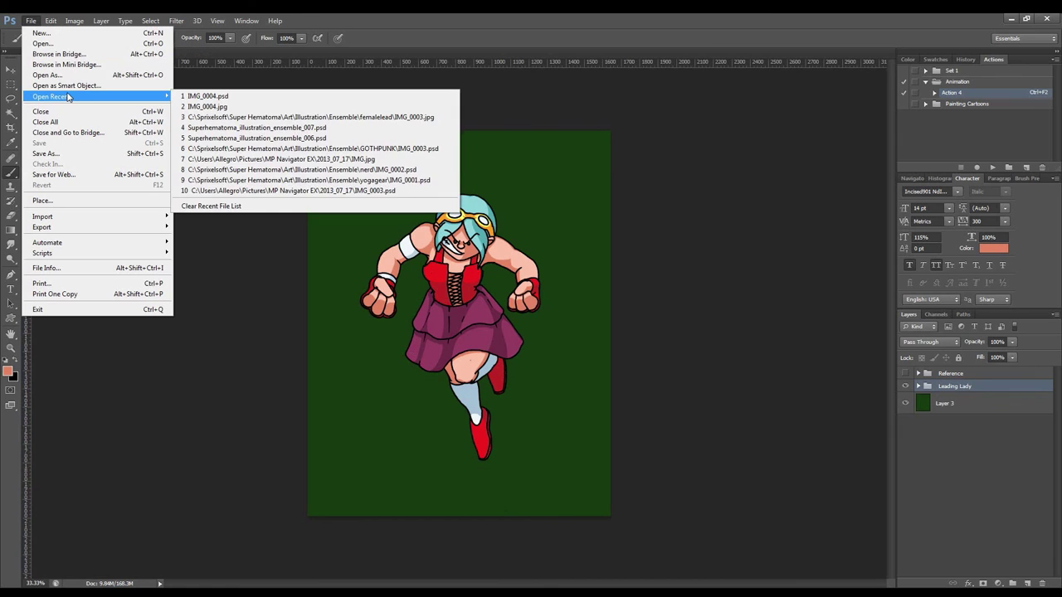
click(65, 43)
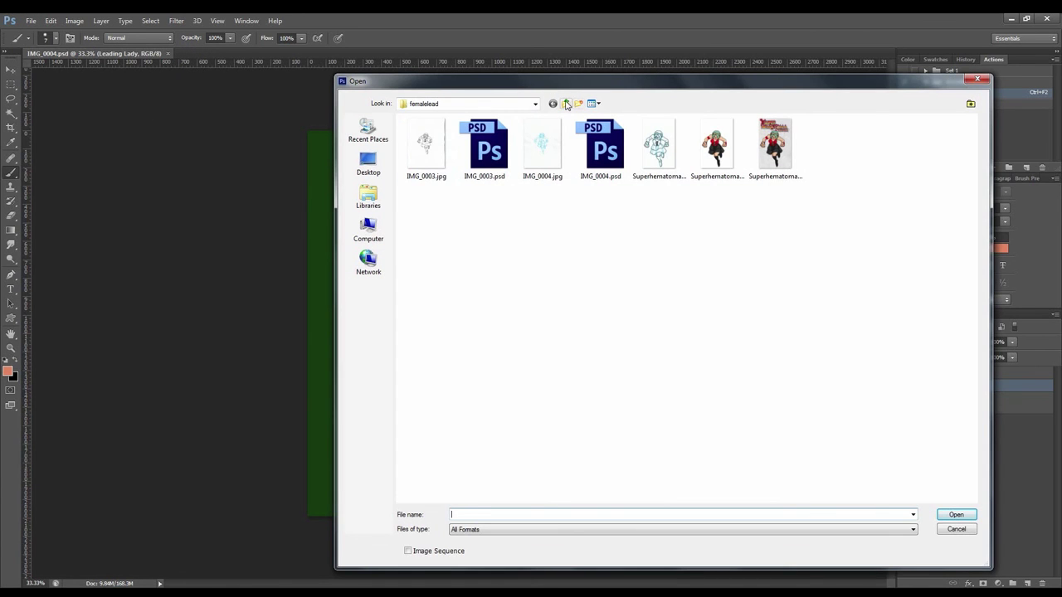
click(566, 103)
click(566, 104)
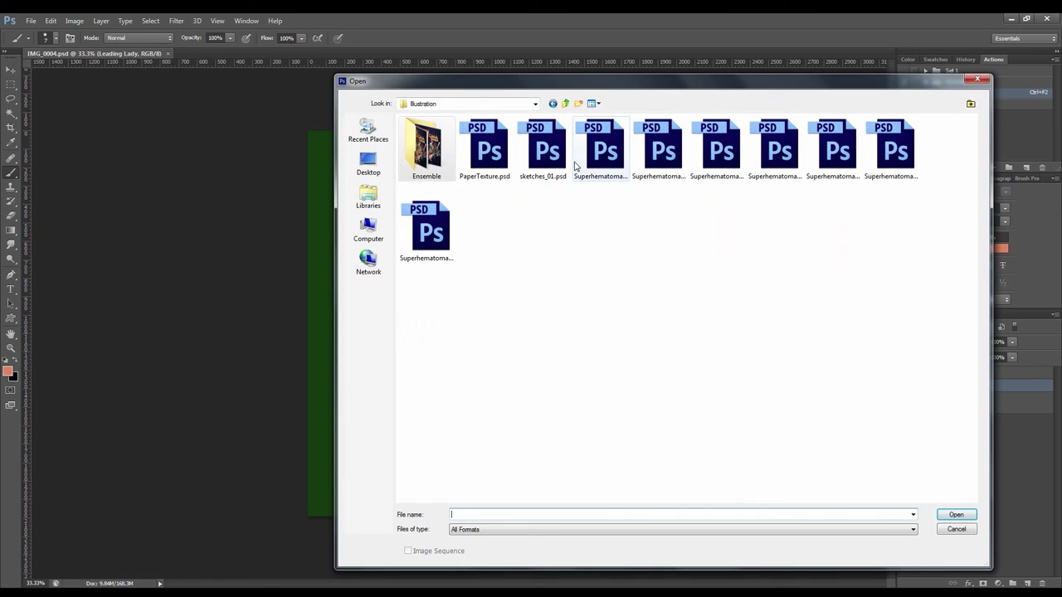
click(425, 228)
click(963, 515)
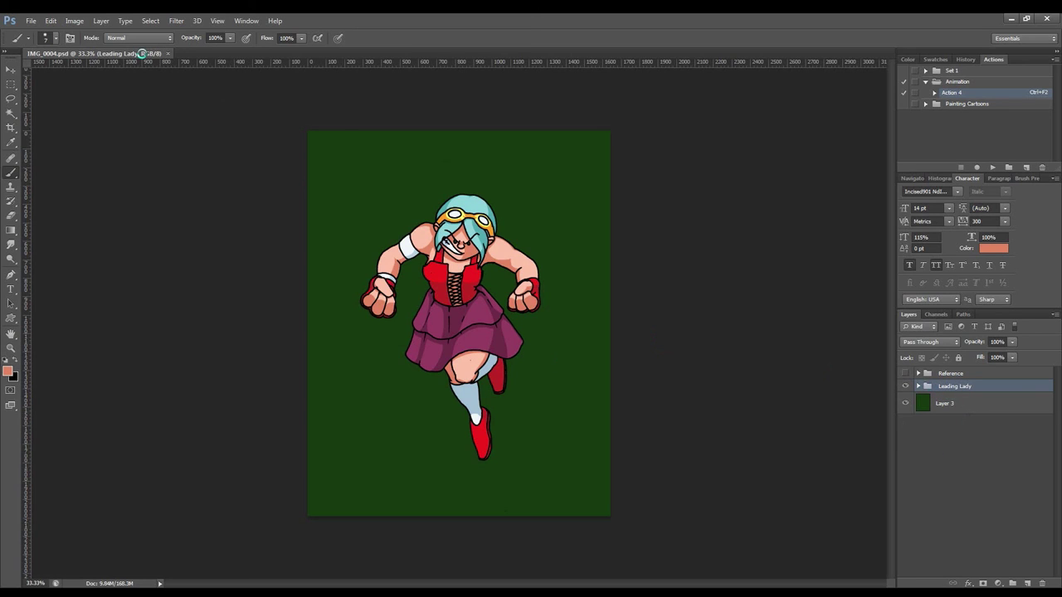
mouse_move(595, 592)
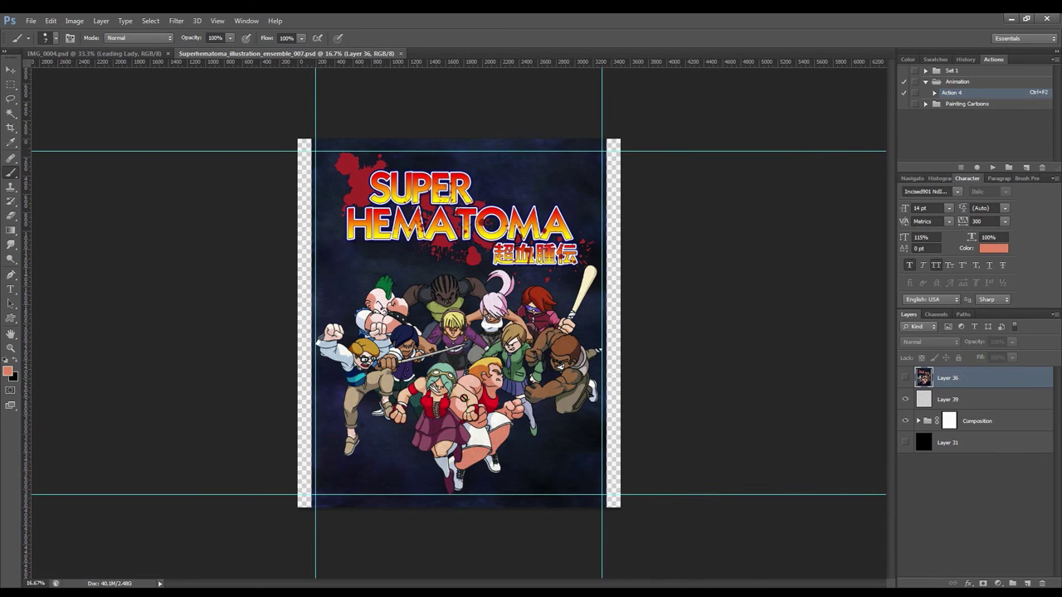
Drag the Leading Lady group onto the Superhematoma cover, then close the IMG_0004 character document.
click(137, 55)
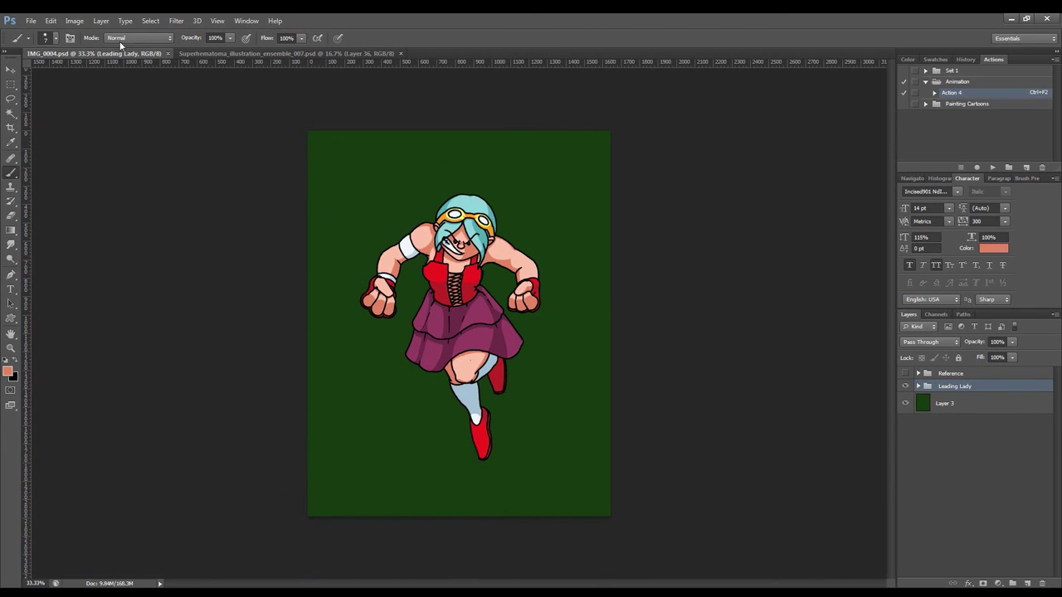
key(ctrl+F2)
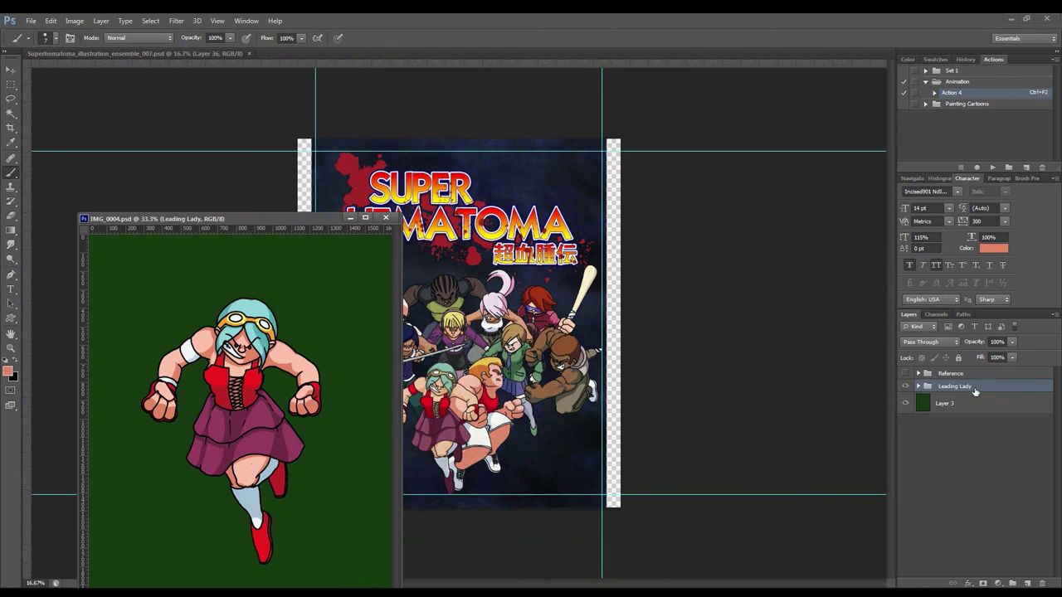
drag(926, 388, 452, 316)
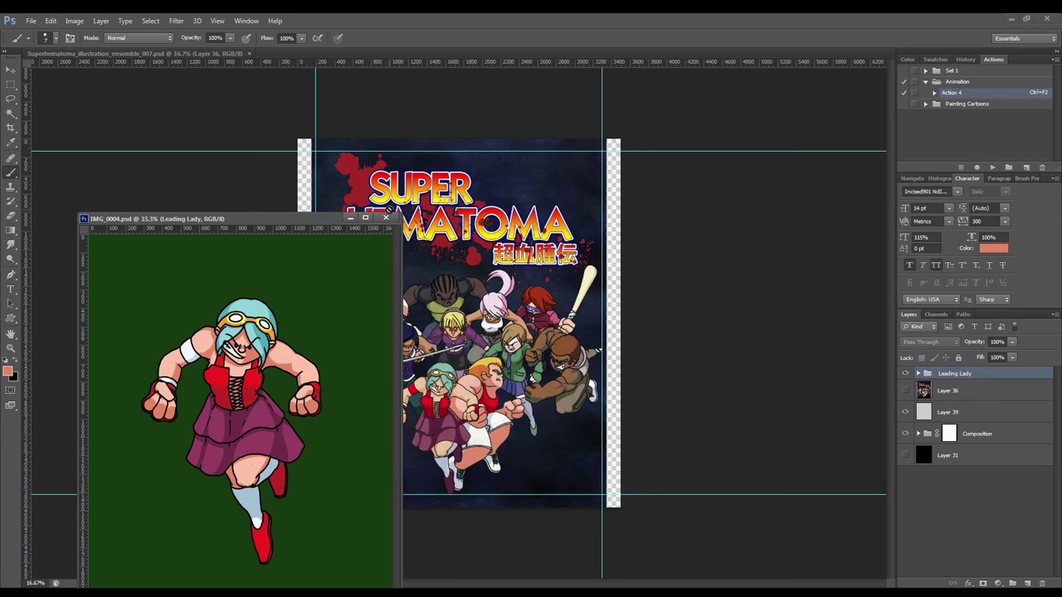
click(389, 210)
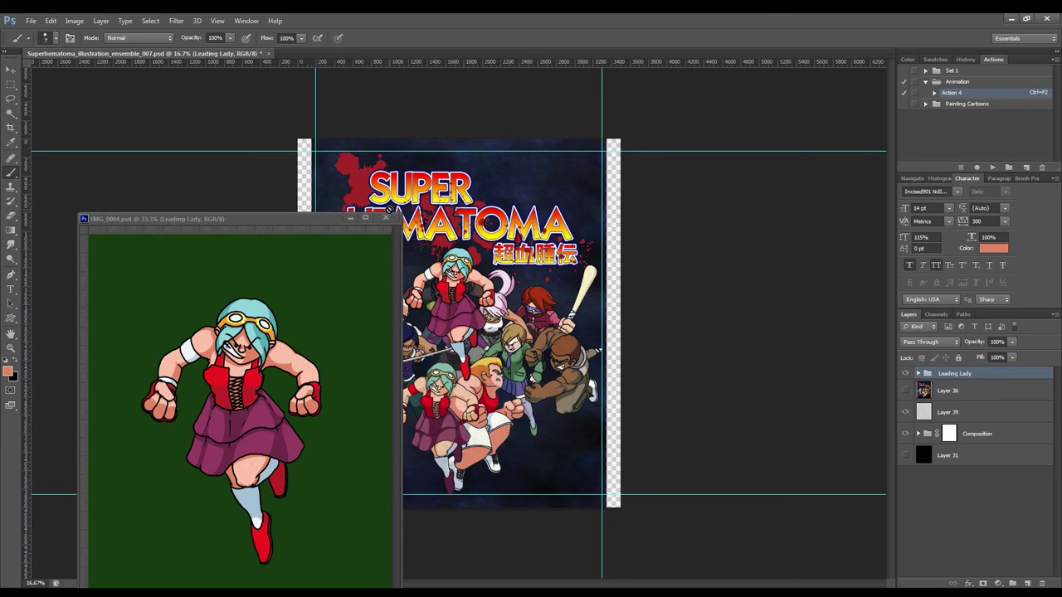
click(332, 221)
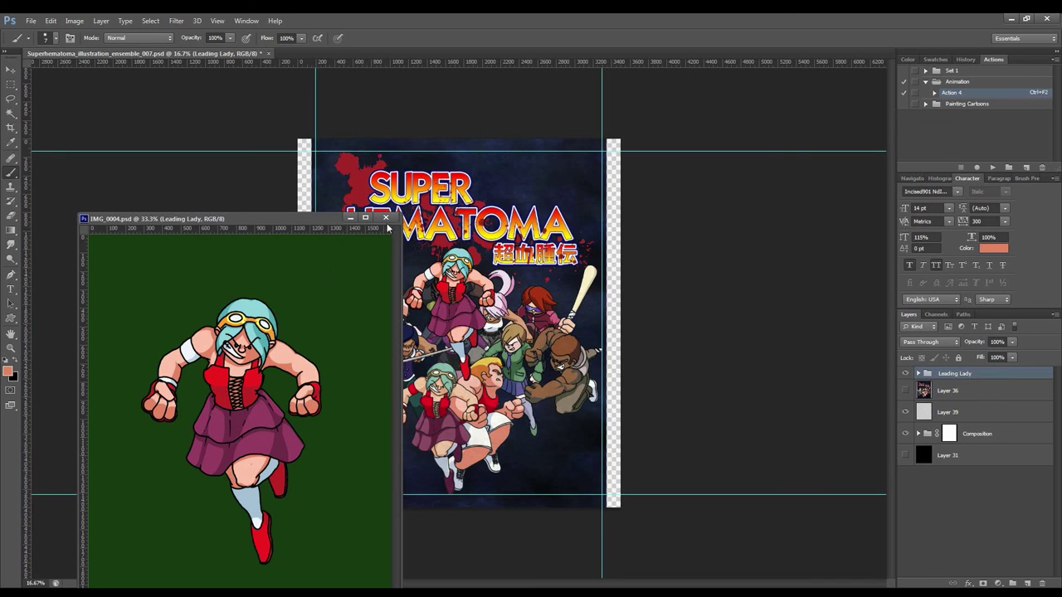
key(ctrl+w)
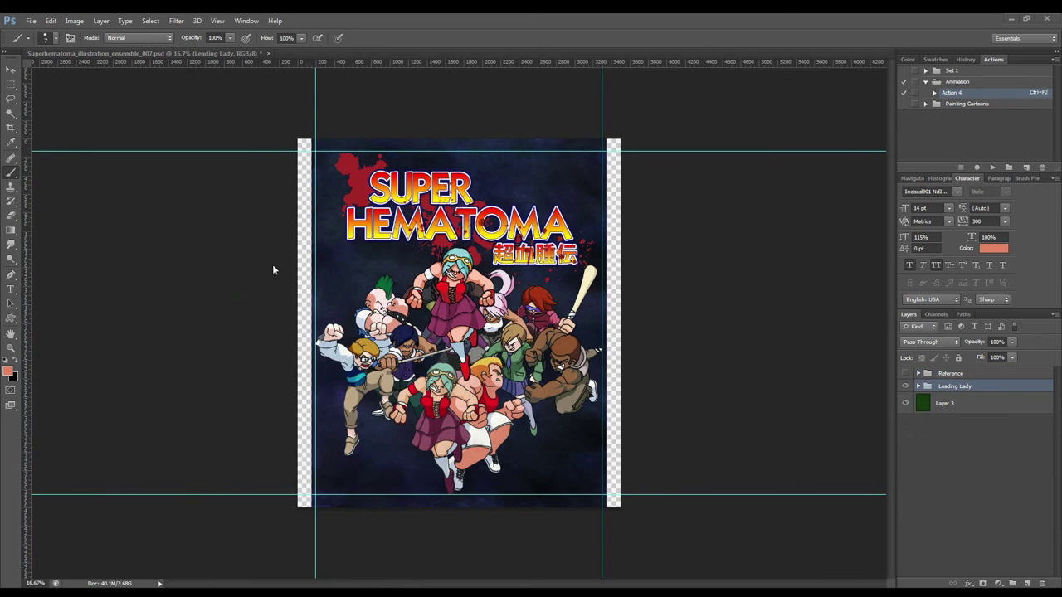
key(ctrl+plus)
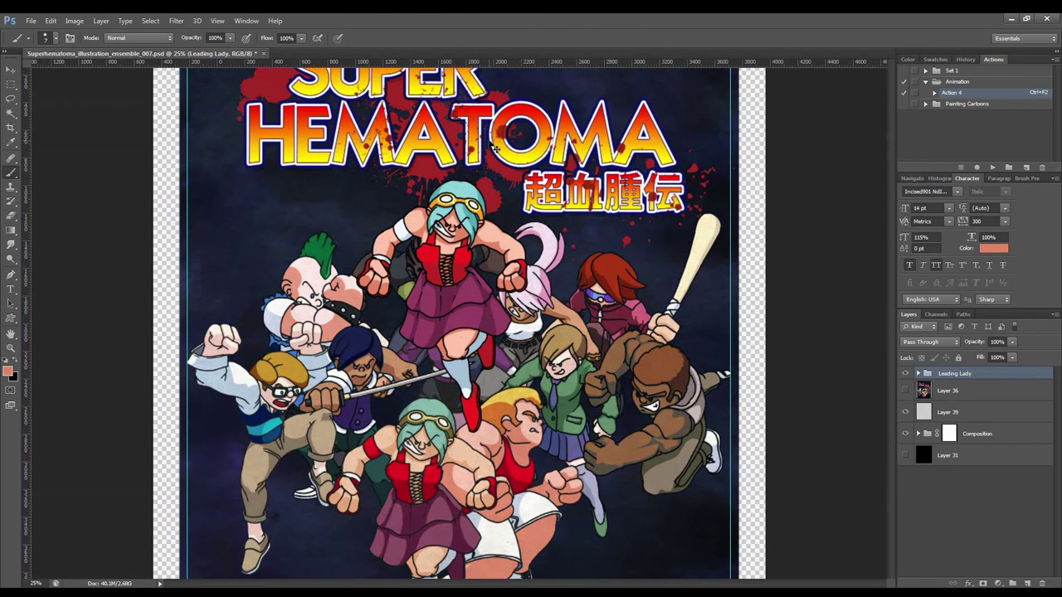
Drag the Leading Lady group to the crowd's front lower left, beside the blond brawler.
key(ctrl+plus)
key(ctrl+minus)
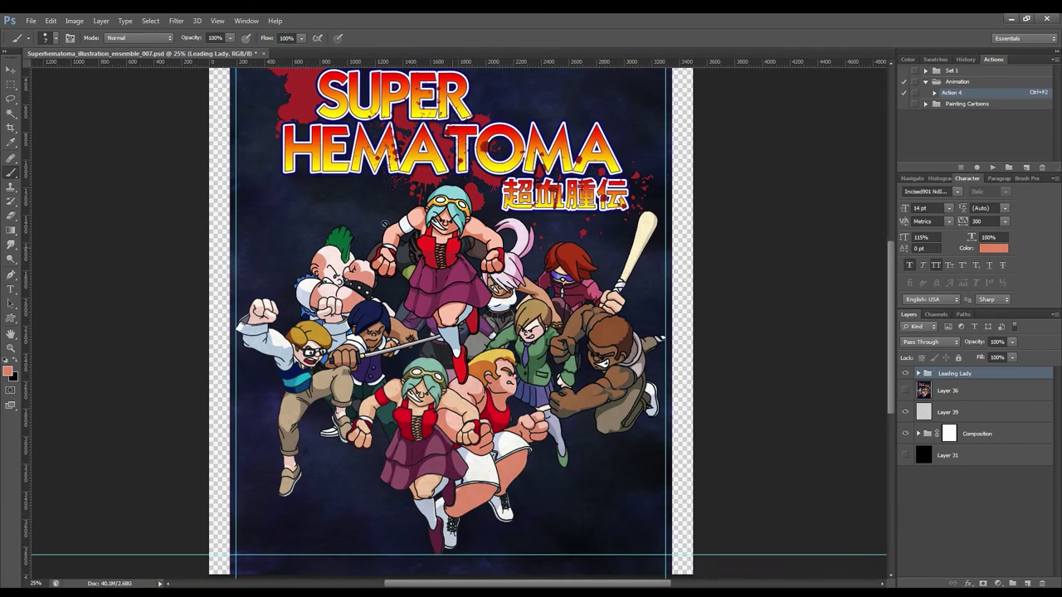
click(11, 71)
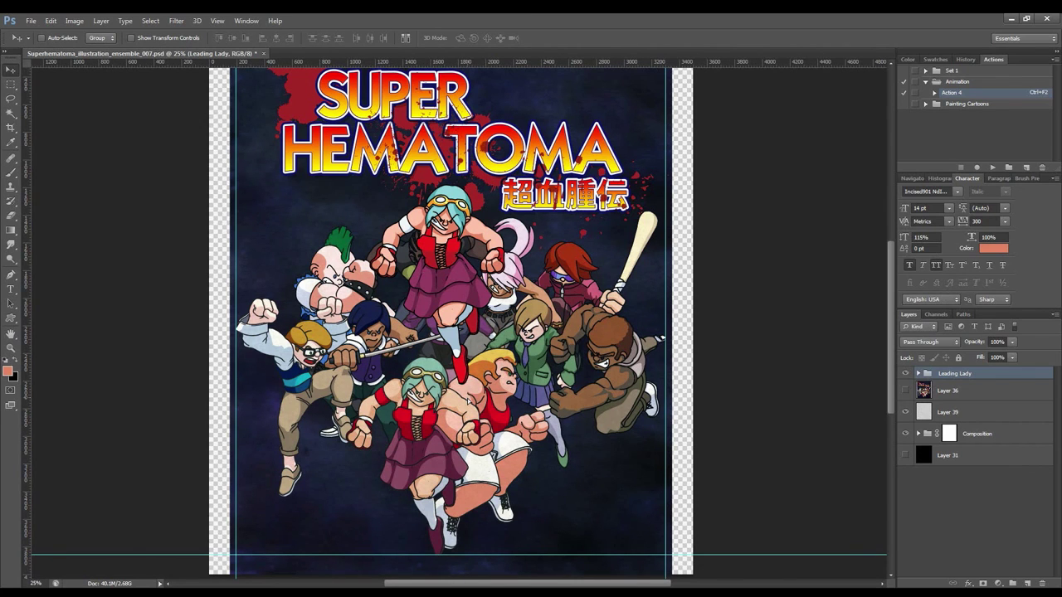
drag(469, 401, 456, 379)
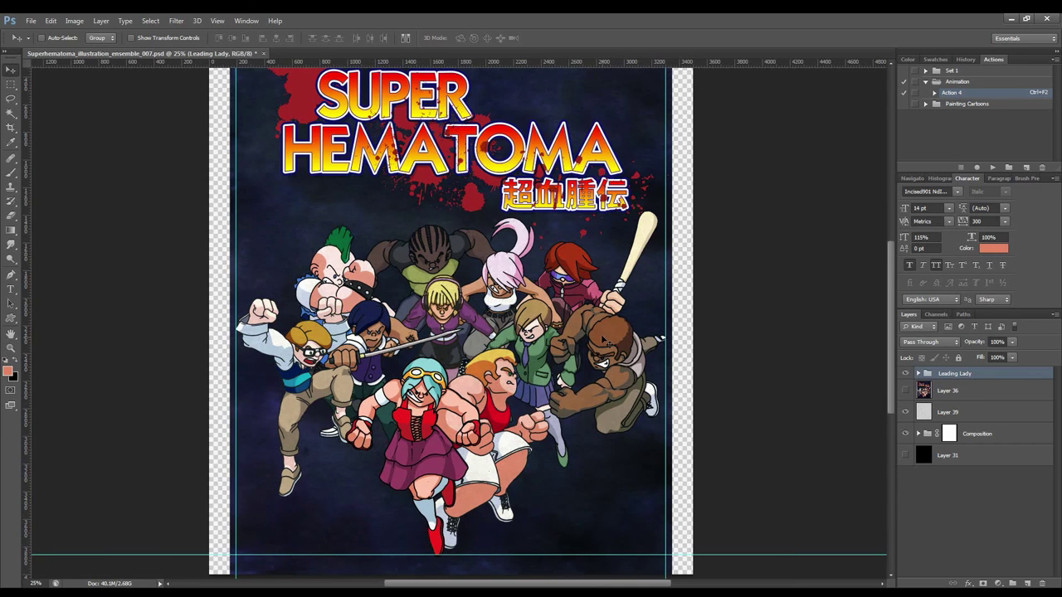
key(ctrl+plus)
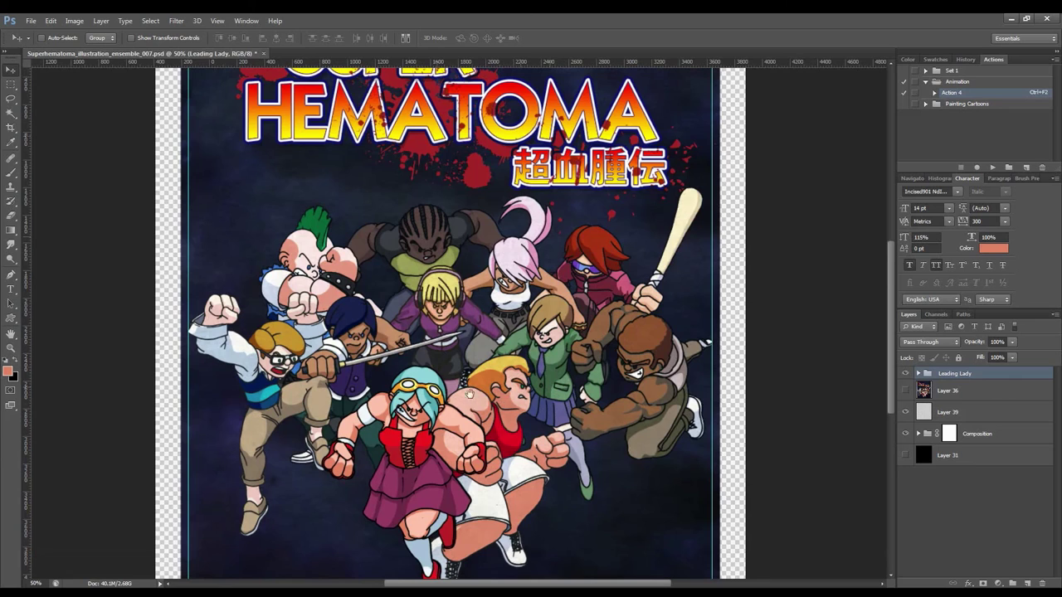
key(ctrl+plus)
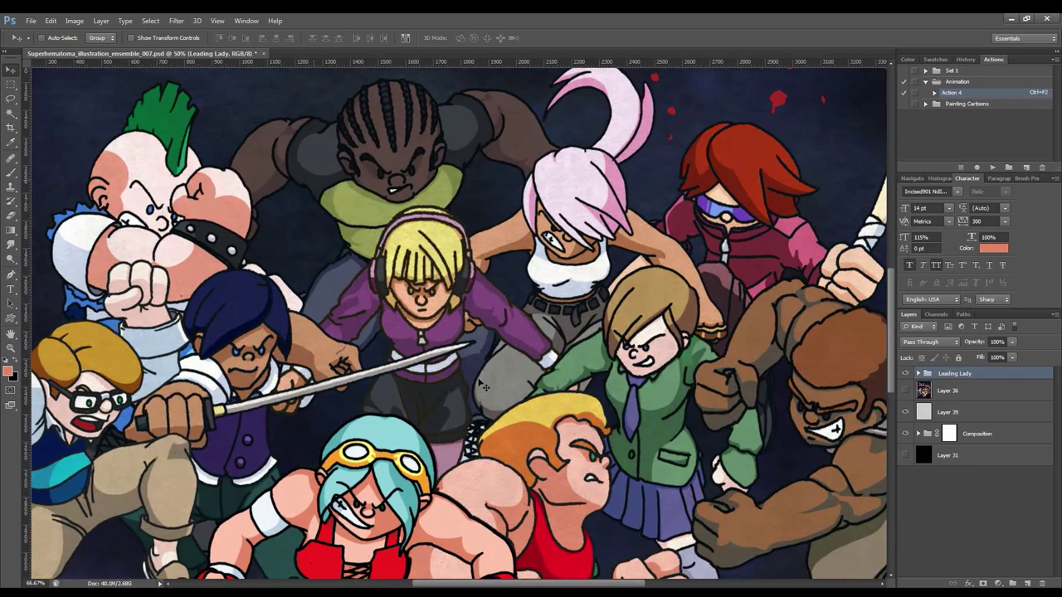